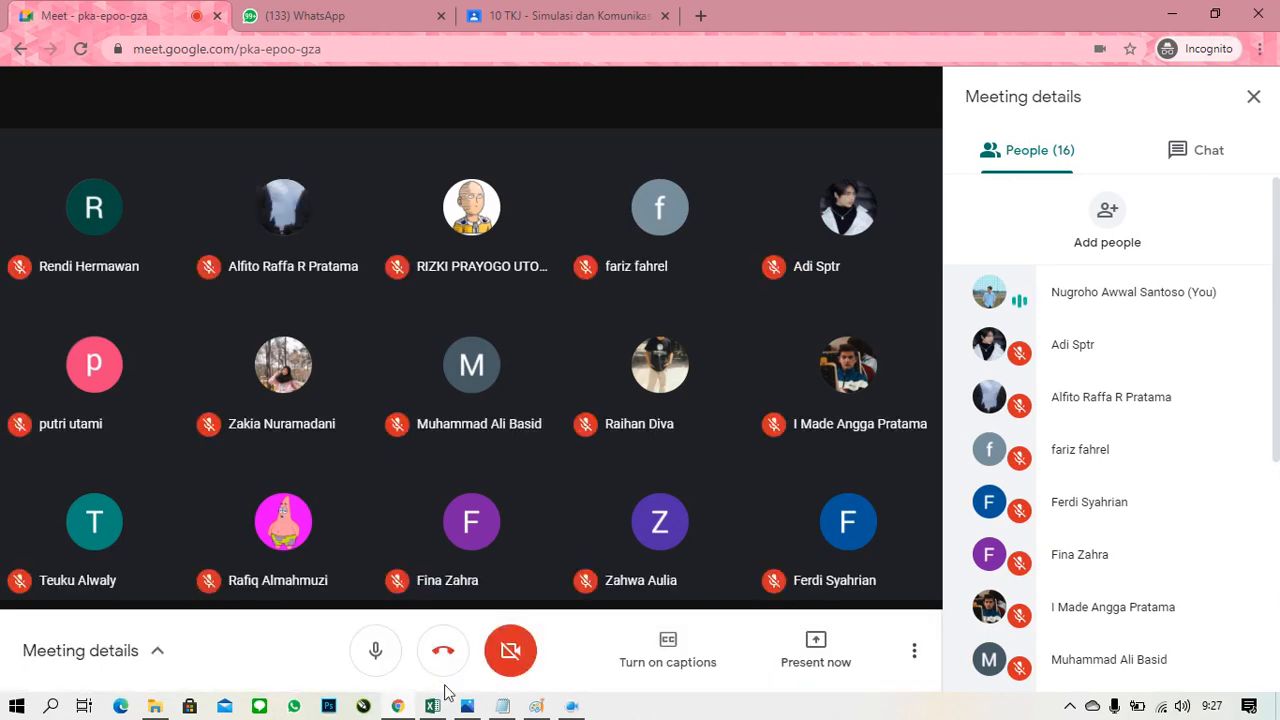
# Present the entire screen to the Google Meet participants and hide the screen-sharing notice
pyautogui.moveTo(432, 706)
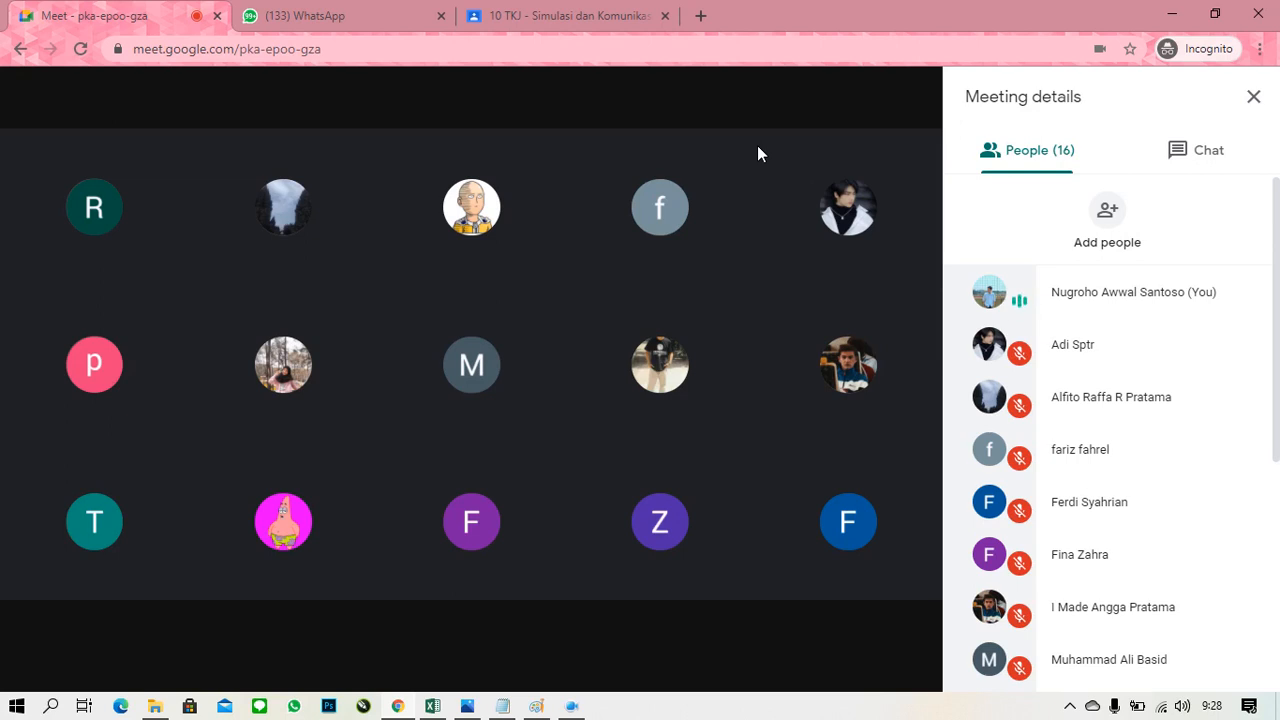
pyautogui.moveTo(503, 613)
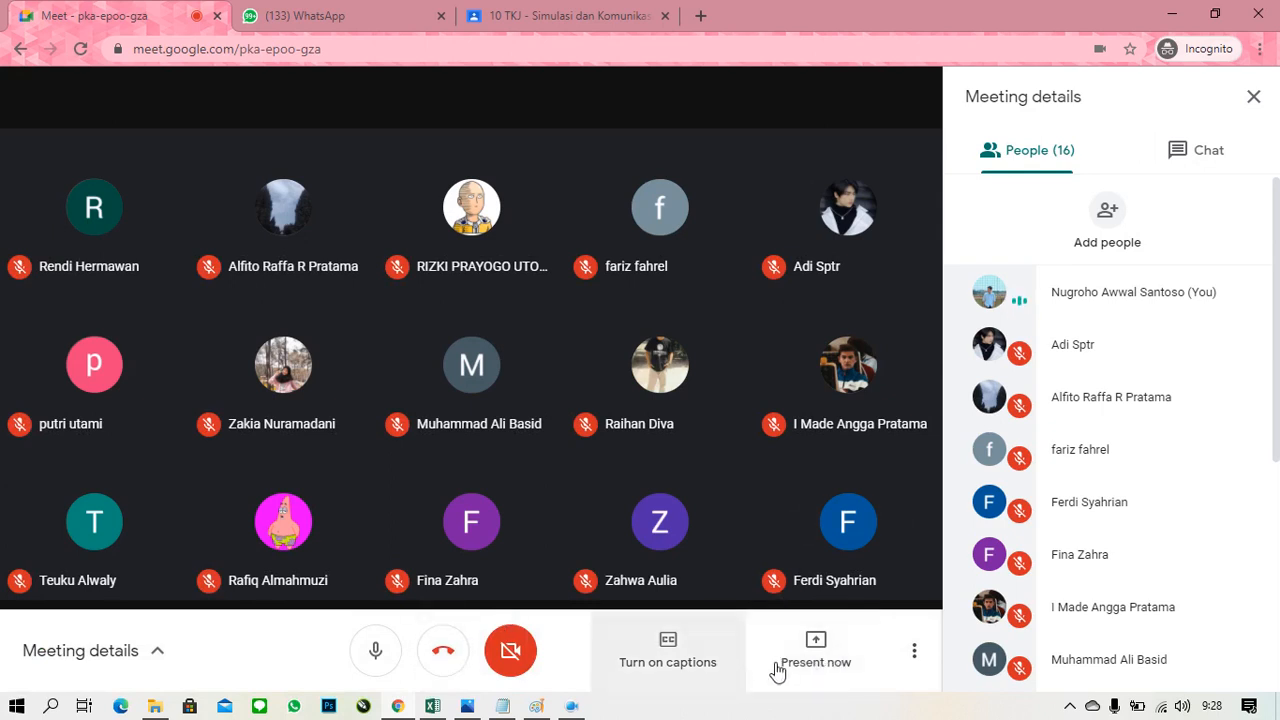
pyautogui.click(812, 652)
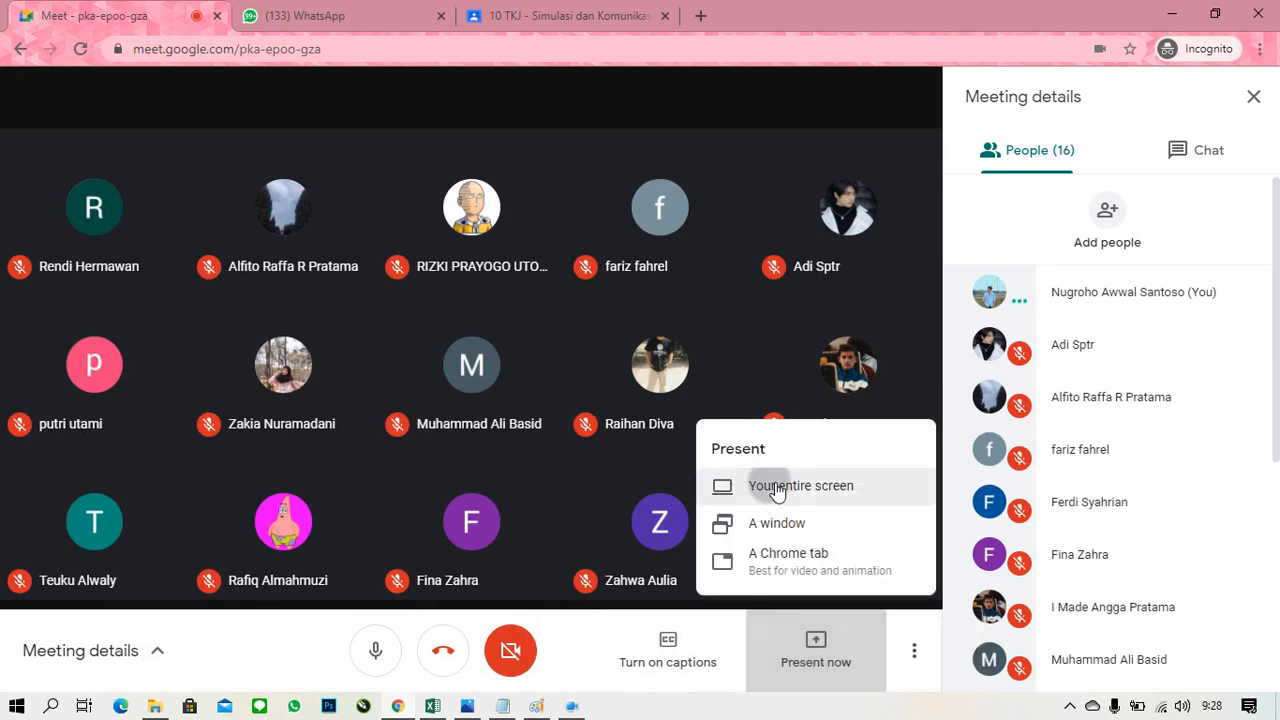
pyautogui.click(770, 484)
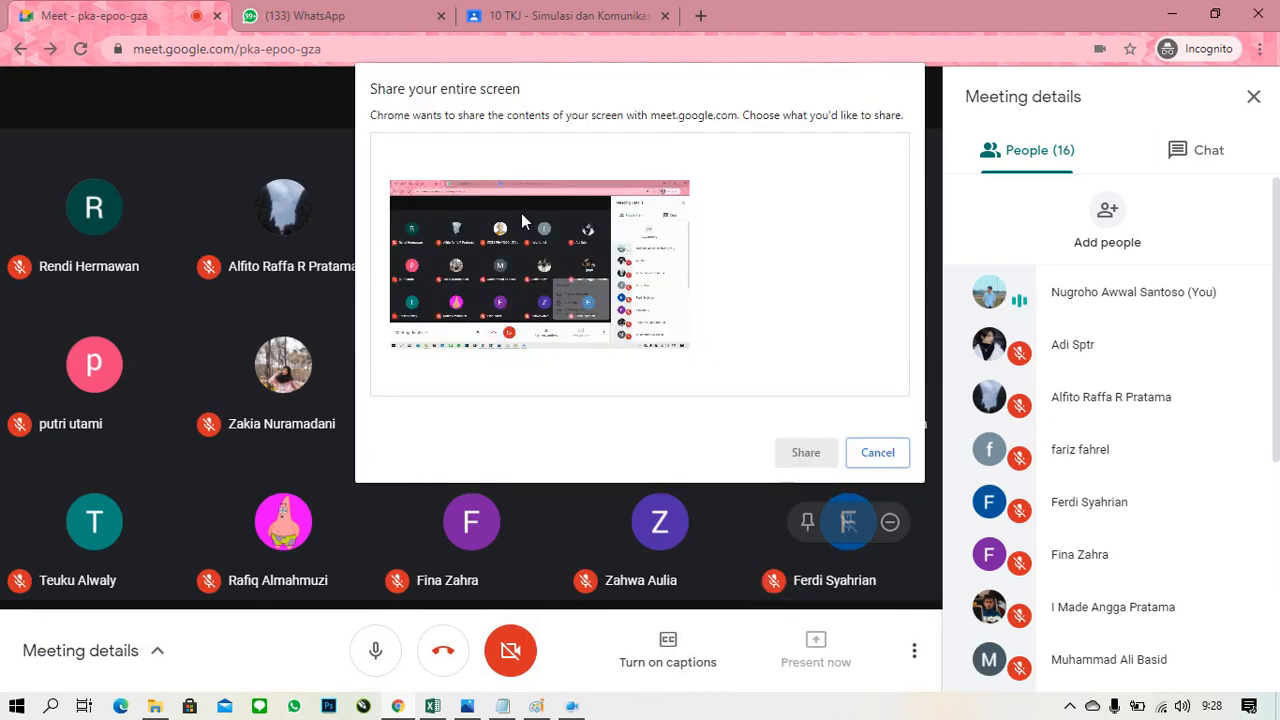
pyautogui.click(556, 275)
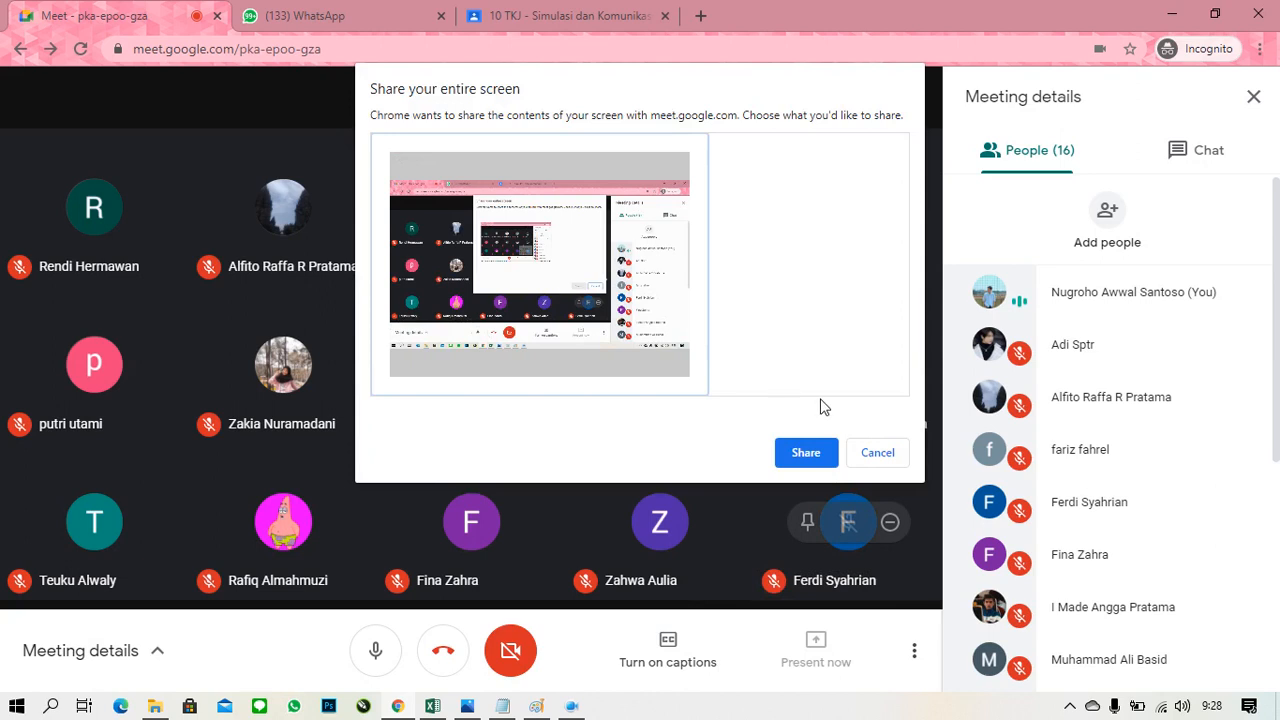
pyautogui.click(810, 453)
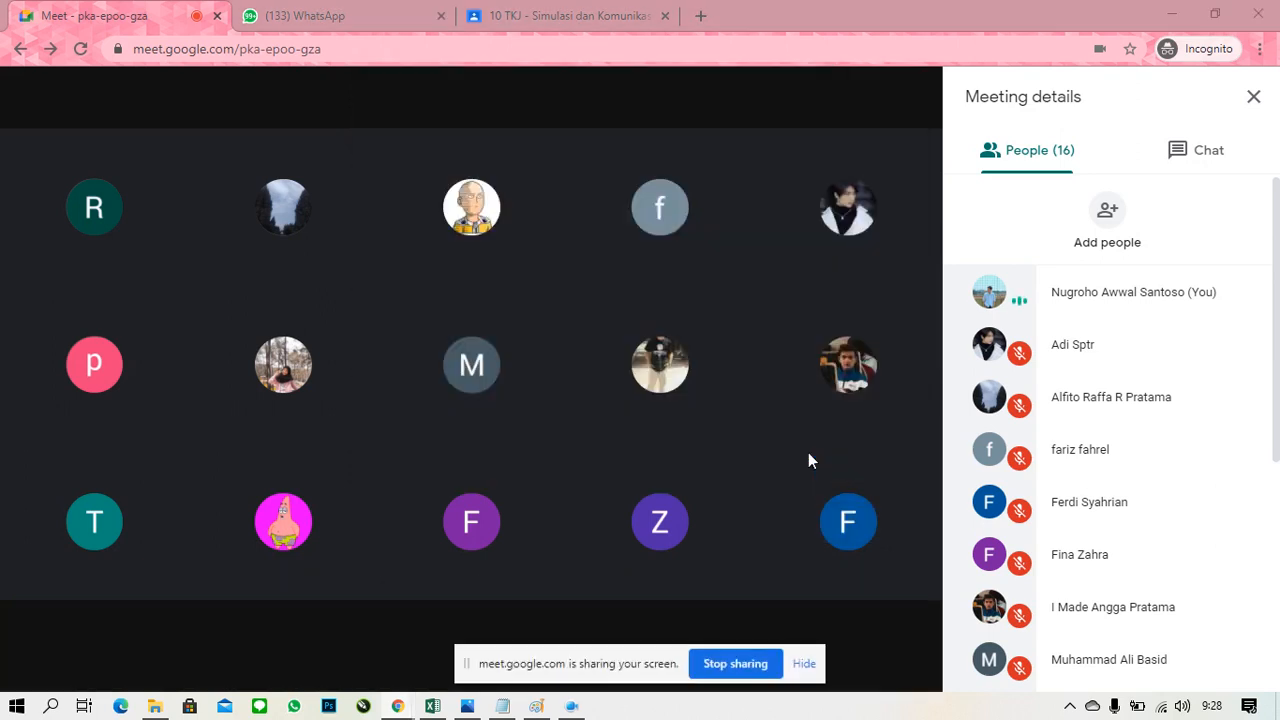
pyautogui.click(804, 663)
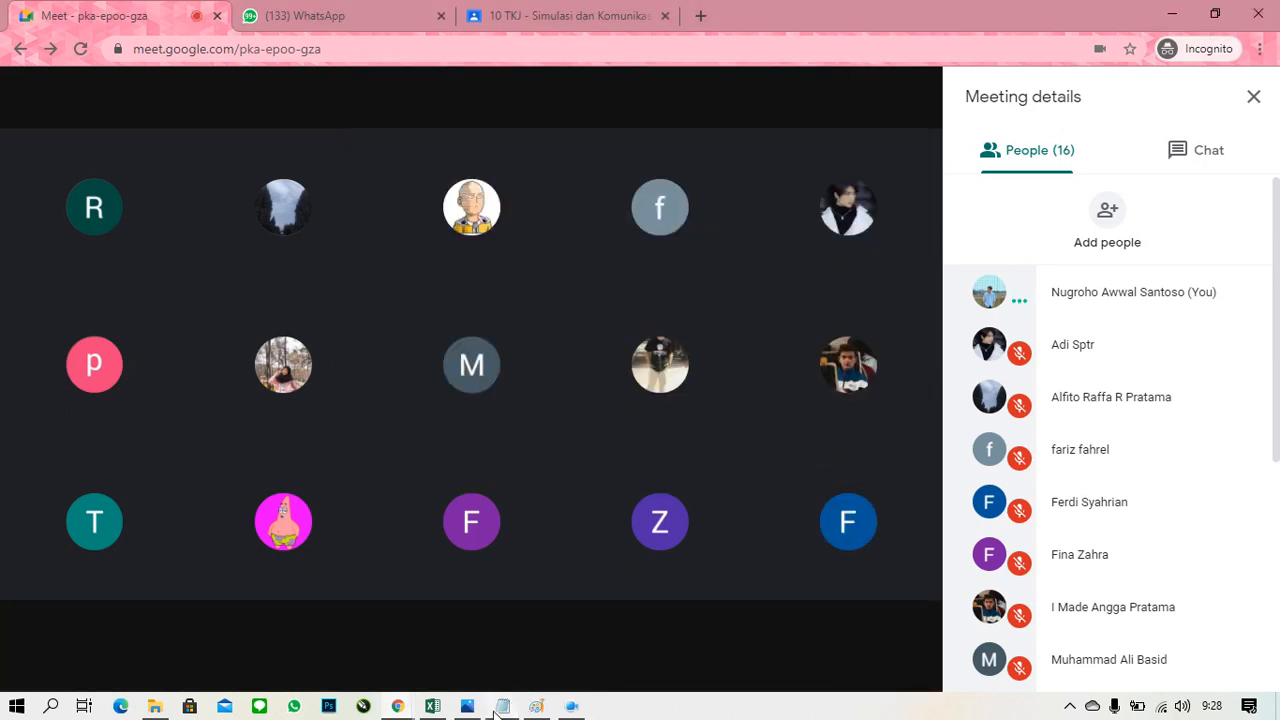
# Switch to the untitled Notepad window and go through the listed functions SUM, MAX, MIN and AVERAGE
pyautogui.moveTo(502, 706)
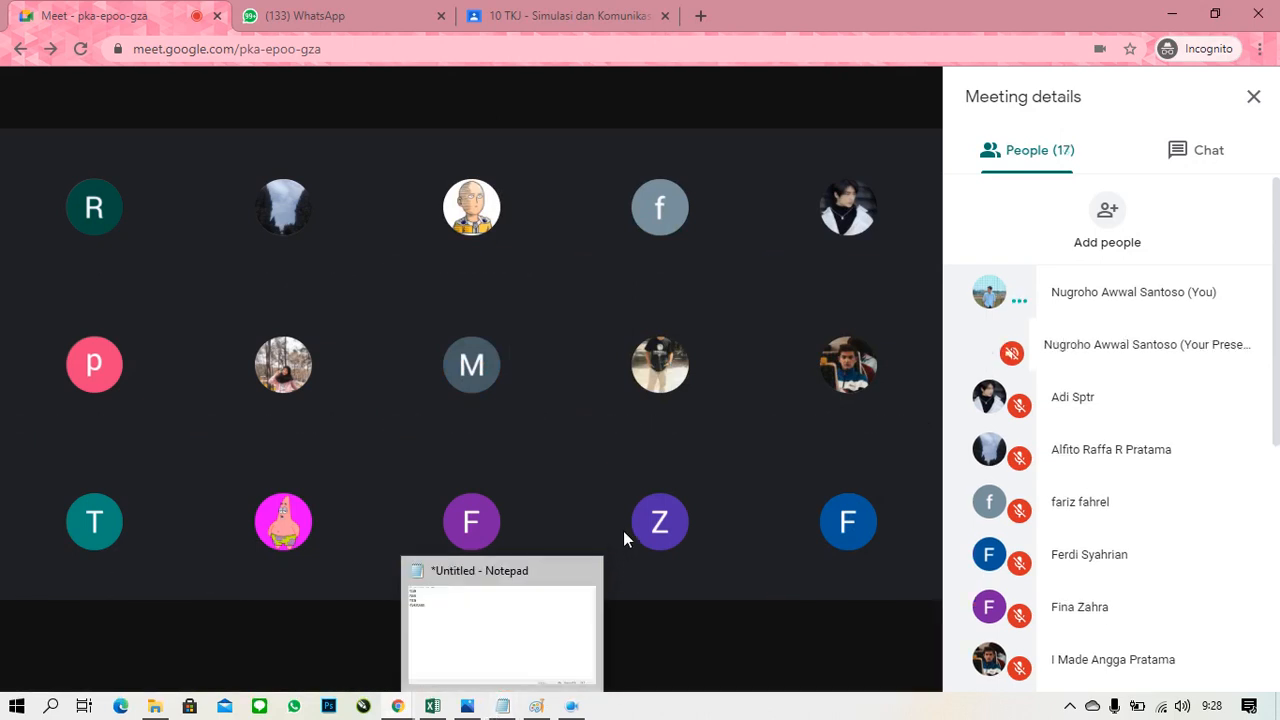
pyautogui.click(505, 708)
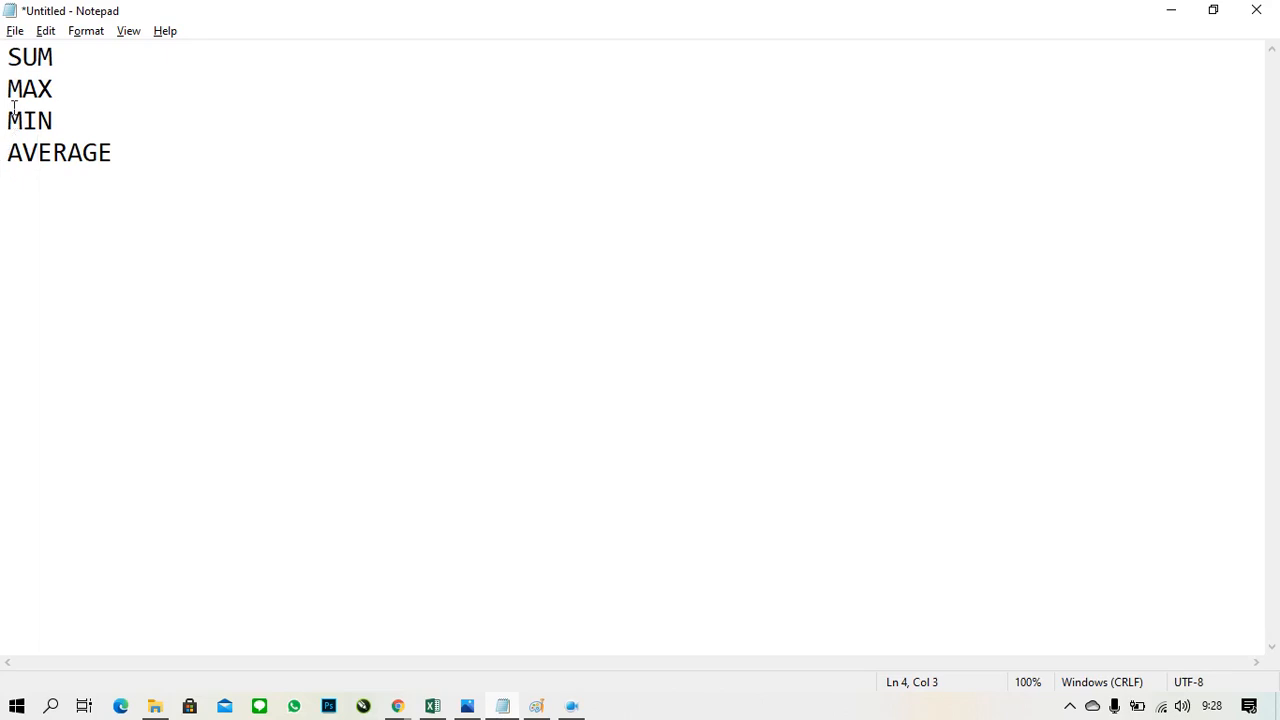
pyautogui.click(9, 57)
pyautogui.press('Down')
pyautogui.press('Down')
pyautogui.press('Down')
pyautogui.press('Up')
pyautogui.press('Up')
pyautogui.press('Up')
pyautogui.press('Down')
pyautogui.press('Down')
pyautogui.press('Down')
pyautogui.press('Up')
pyautogui.press('Up')
pyautogui.press('Up')
# Insert a blank line between each of the function names SUM, MAX, MIN and AVERAGE
pyautogui.press('Right')
pyautogui.press('Right')
pyautogui.press('Right')
pyautogui.press('Return')
pyautogui.press('Down')
pyautogui.press('Down')
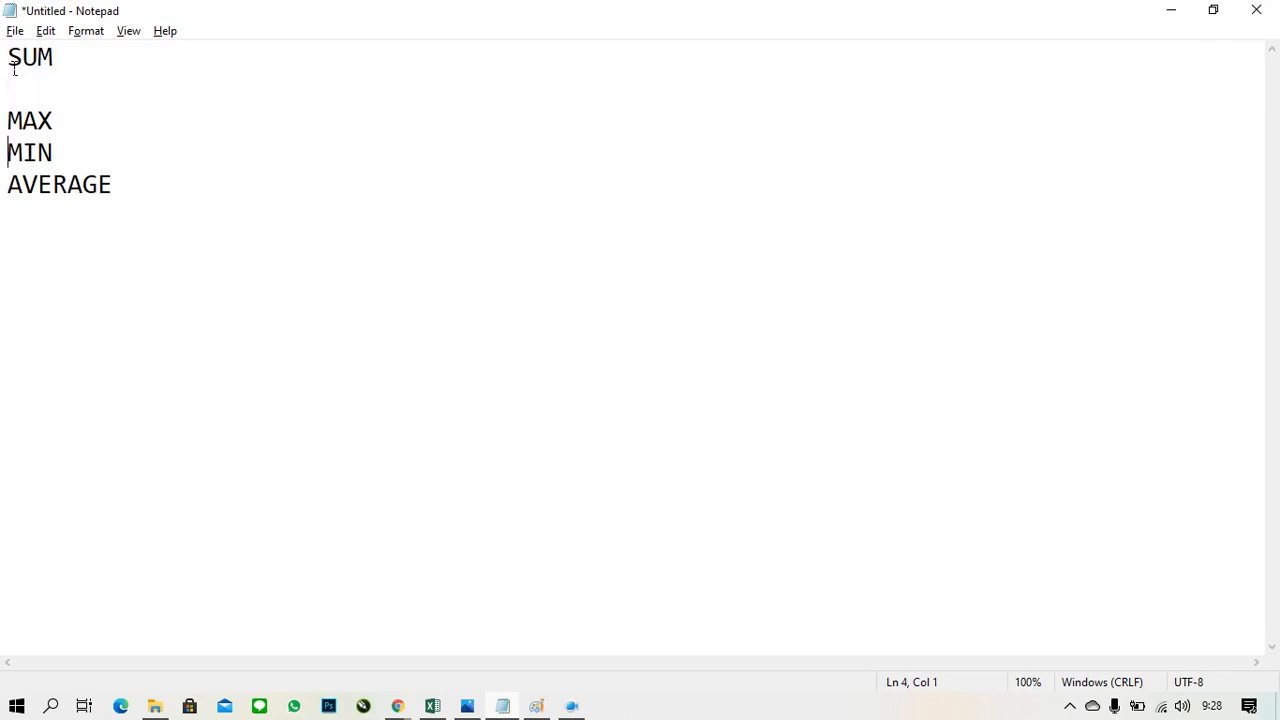
pyautogui.press('Return')
pyautogui.press('Down')
pyautogui.press('Return')
# Add the description "(PENJUMLAHAN DARI SUATU RANGE)" after SUM on the first line
pyautogui.press('Up')
pyautogui.press('Up')
pyautogui.press('Up')
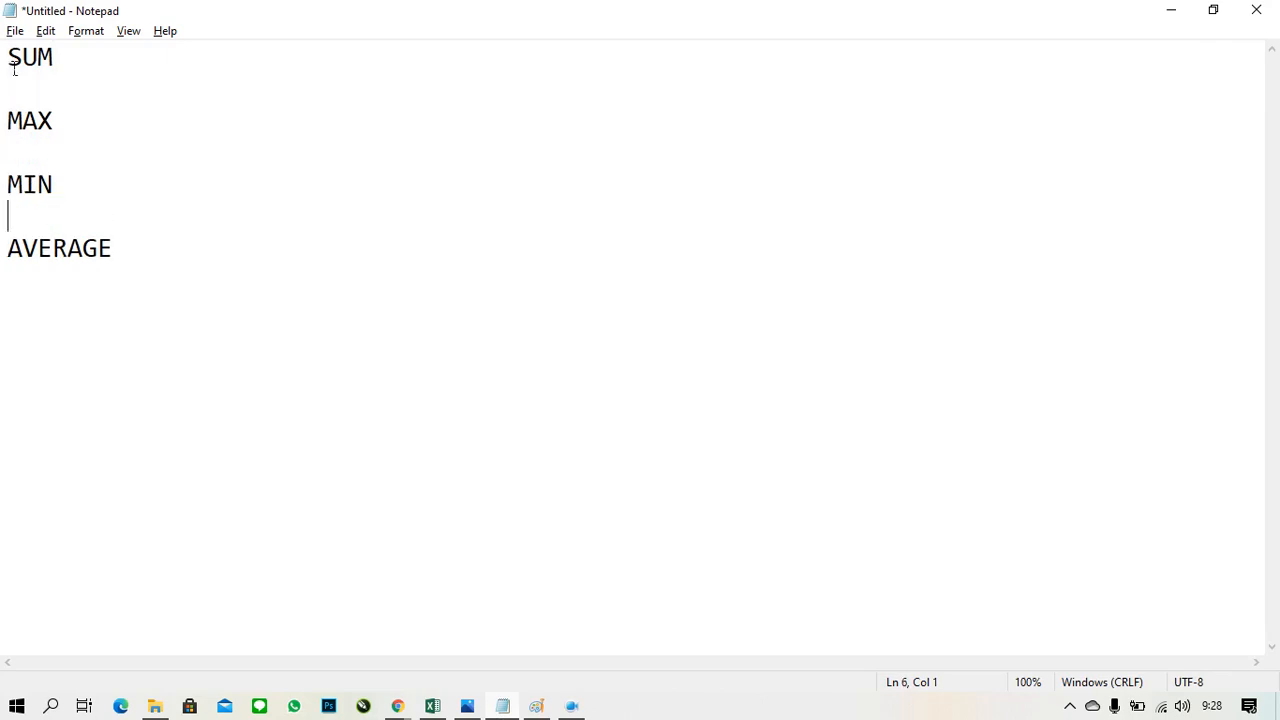
pyautogui.press('Up')
pyautogui.press('Up')
pyautogui.press('Up')
pyautogui.press('End')
pyautogui.press('Return')
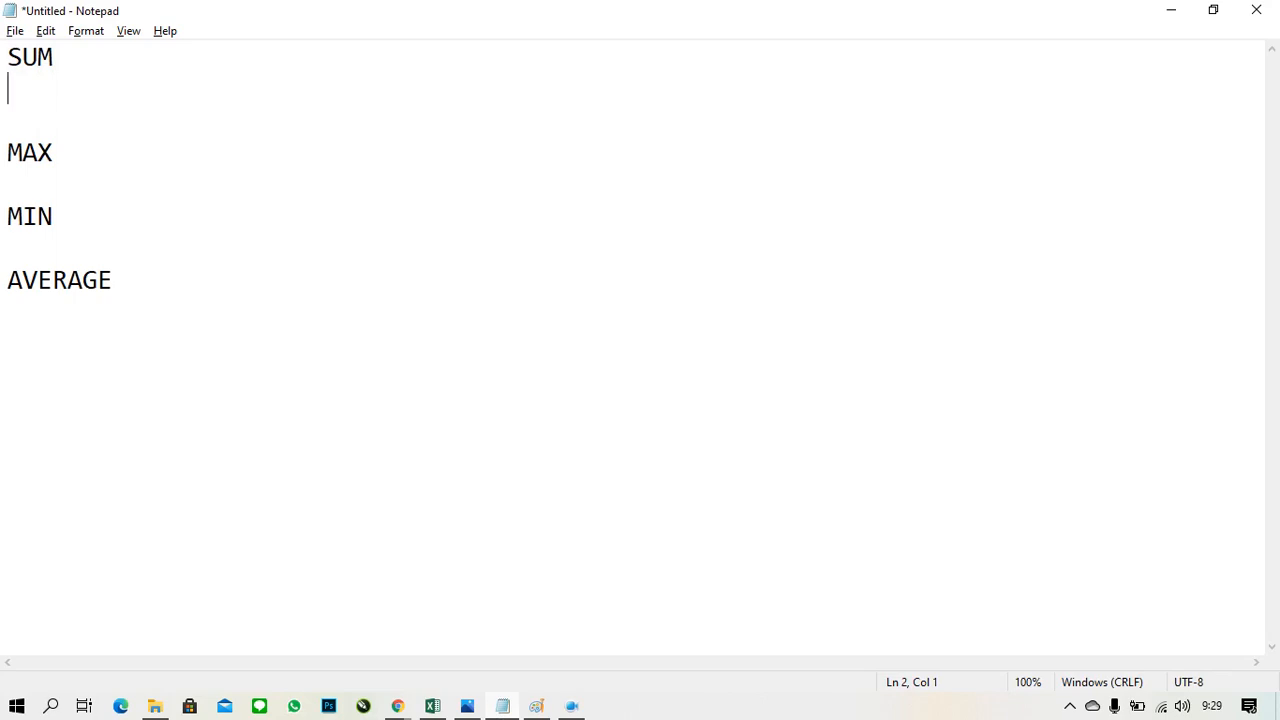
pyautogui.press('BackSpace')
pyautogui.write('(')
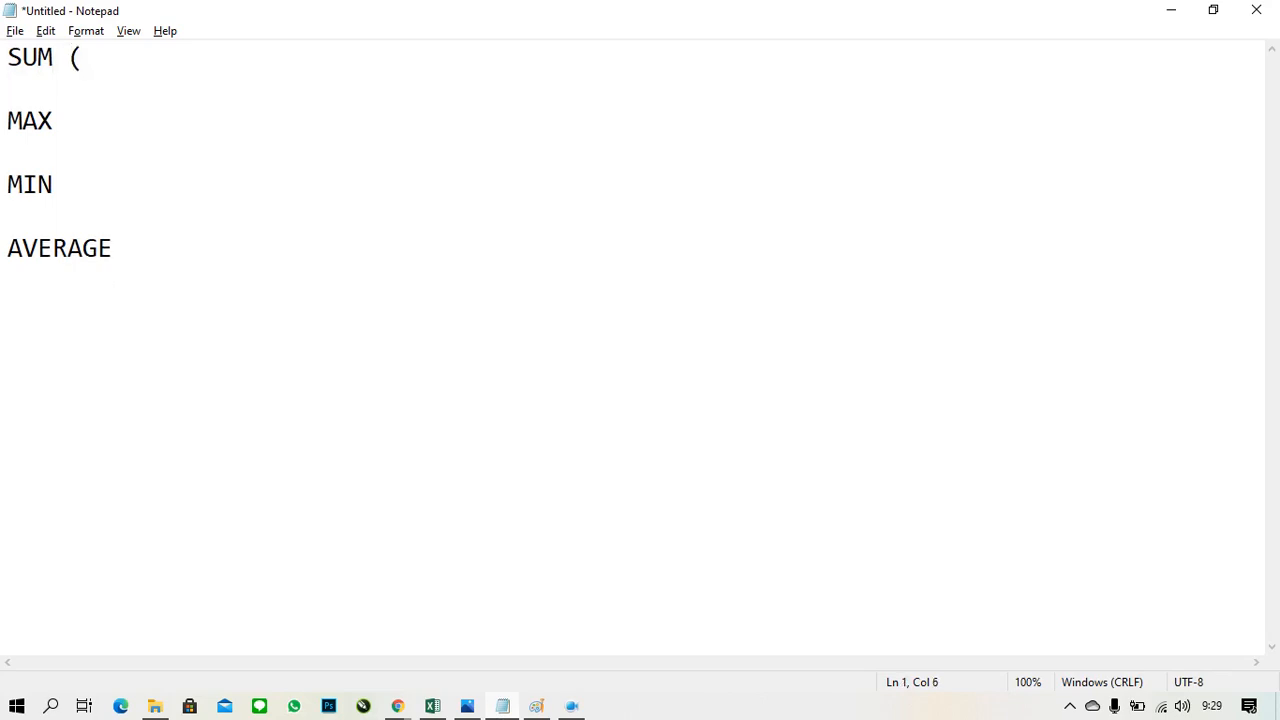
pyautogui.write('PENJUMA')
pyautogui.press('BackSpace')
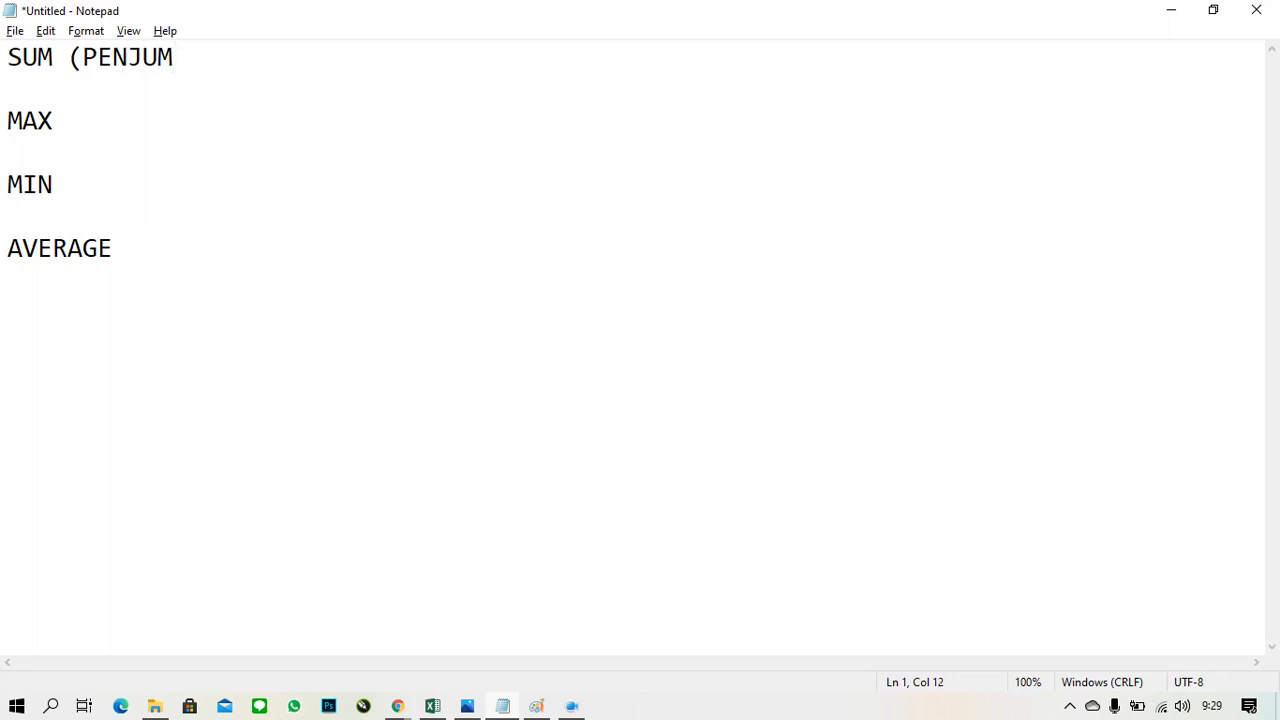
pyautogui.write('LAHAN DARI S')
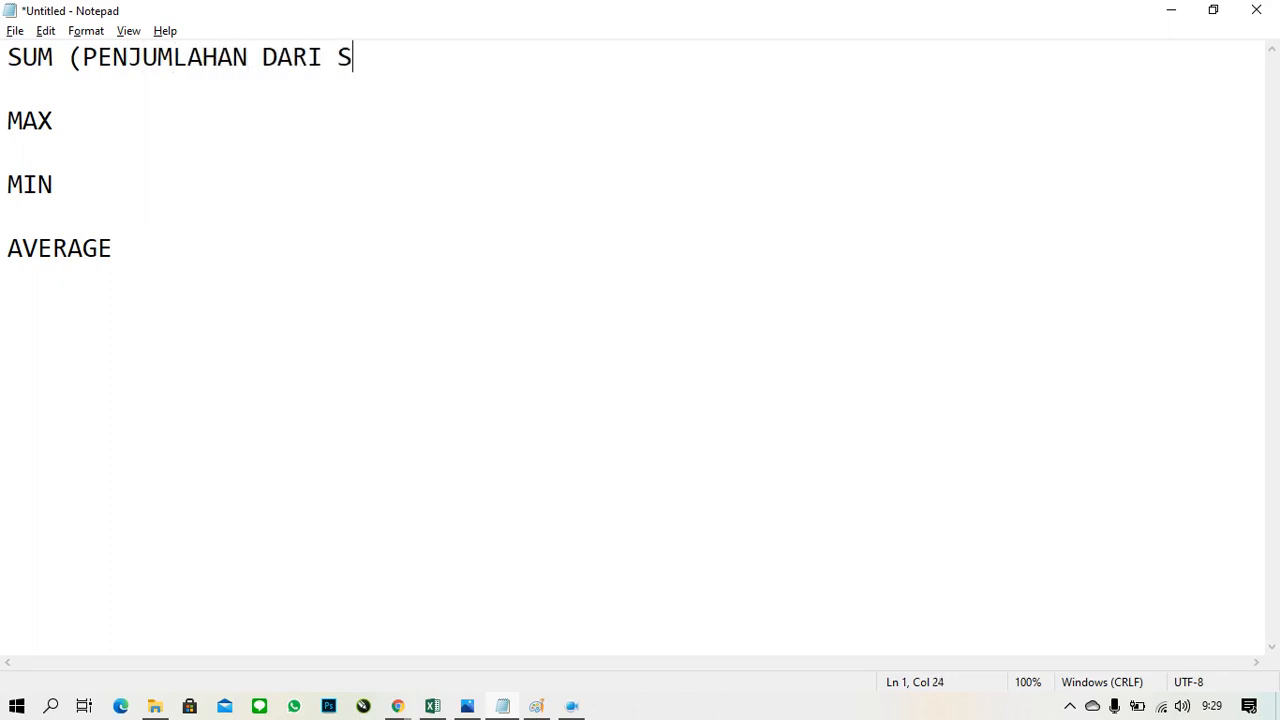
pyautogui.write('UATU RANG')
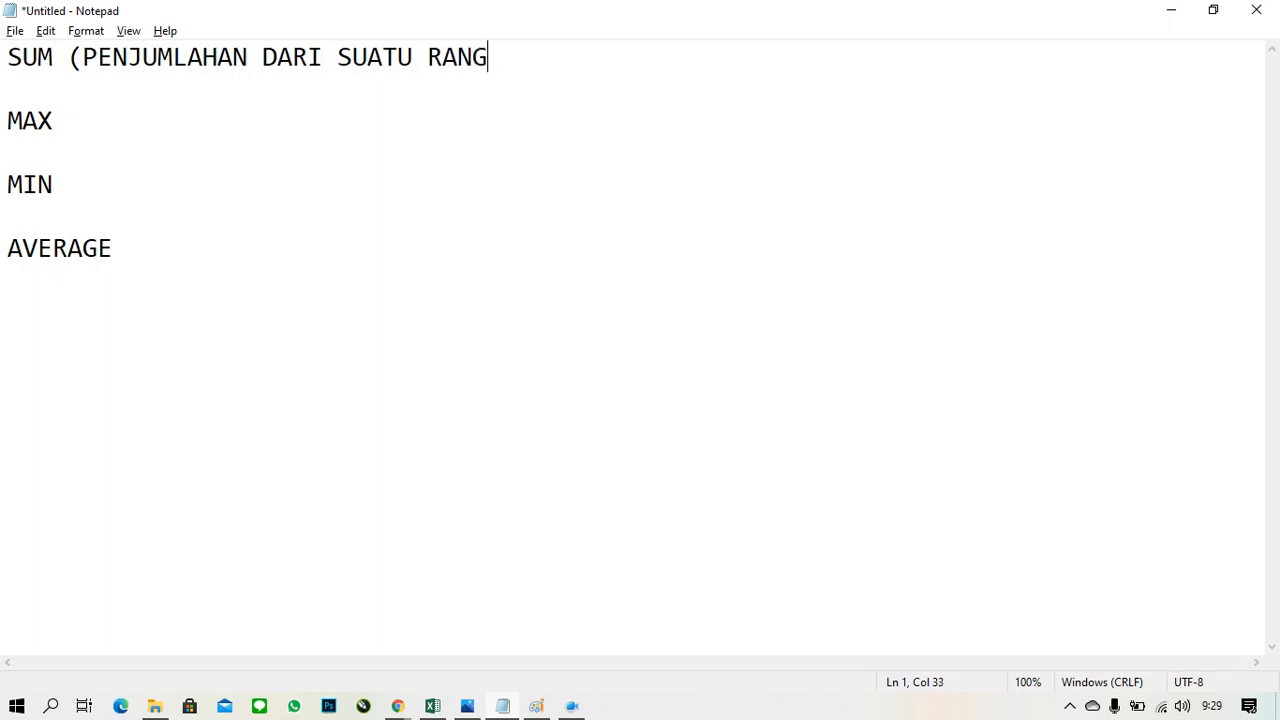
pyautogui.write('ER')
pyautogui.press('BackSpace')
pyautogui.write(')')
# Go through the wording of the SUM description back and forth, ending at the end of the line
pyautogui.press('Left')
pyautogui.press('Left')
pyautogui.press('Left')
pyautogui.press('Left')
pyautogui.press('Left')
pyautogui.press('Left')
pyautogui.press('Left')
pyautogui.press('Left')
pyautogui.press('Left')
pyautogui.press('Left')
pyautogui.press('Left')
pyautogui.press('Left')
pyautogui.press('Left')
pyautogui.press('Left')
pyautogui.press('Left')
pyautogui.press('Left')
pyautogui.press('Left')
pyautogui.press('Left')
pyautogui.press('Right')
pyautogui.press('Right')
pyautogui.press('Right')
pyautogui.press('Right')
pyautogui.press('Right')
pyautogui.press('Right')
pyautogui.press('Right')
pyautogui.press('Left')
pyautogui.press('Left')
pyautogui.press('Left')
pyautogui.press('Left')
pyautogui.press('Left')
pyautogui.press('Left')
pyautogui.press('Left')
pyautogui.press('Left')
pyautogui.press('Left')
pyautogui.press('Left')
pyautogui.press('Left')
pyautogui.press('Left')
pyautogui.press('Left')
pyautogui.press('Left')
pyautogui.press('Left')
pyautogui.press('Left')
pyautogui.press('Left')
pyautogui.press('Left')
pyautogui.press('Left')
pyautogui.press('Left')
pyautogui.press('Right')
pyautogui.press('Right')
pyautogui.press('Right')
pyautogui.press('Right')
pyautogui.press('Right')
pyautogui.press('Right')
pyautogui.press('Right')
pyautogui.press('Right')
pyautogui.press('Right')
pyautogui.press('Right')
pyautogui.press('Right')
pyautogui.press('Right')
pyautogui.press('Right')
pyautogui.press('Right')
pyautogui.press('Right')
pyautogui.press('Right')
pyautogui.press('Right')
pyautogui.press('Right')
pyautogui.press('Right')
pyautogui.press('Right')
pyautogui.press('Right')
# Add the line "FOrmat: =SUM(area/range)" directly below the SUM description
pyautogui.press('Return')
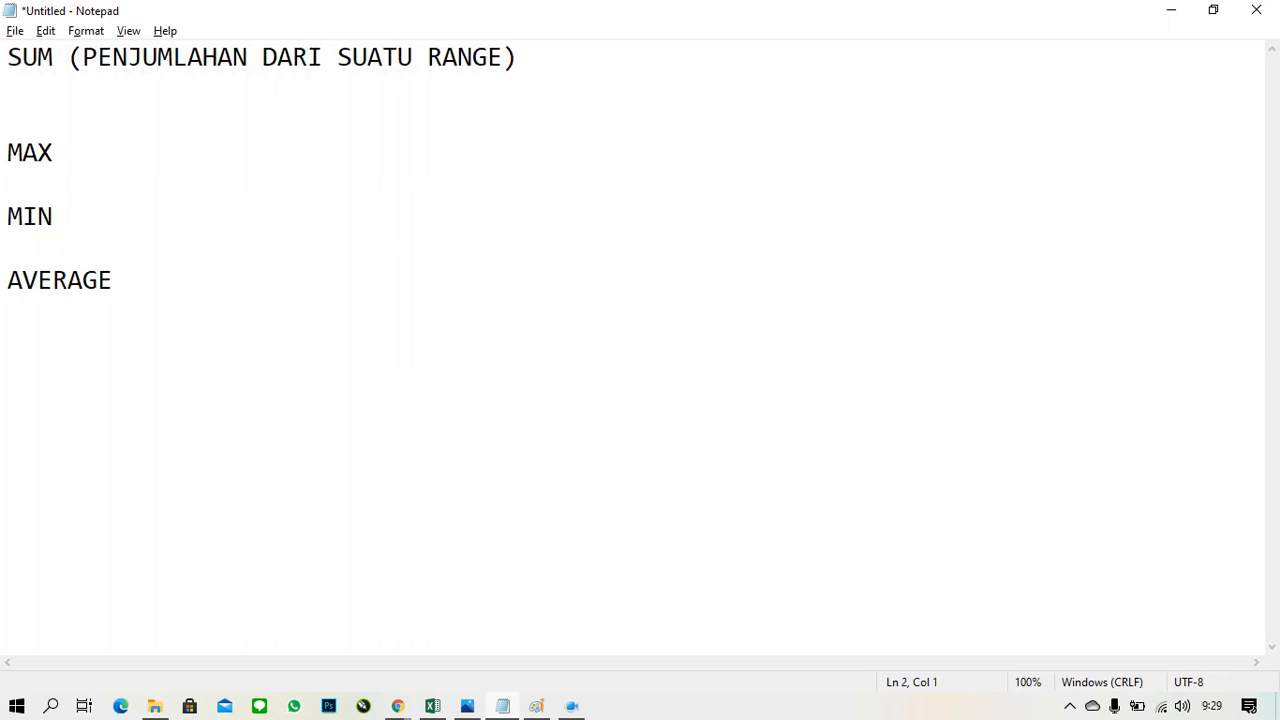
pyautogui.write('FOrmat')
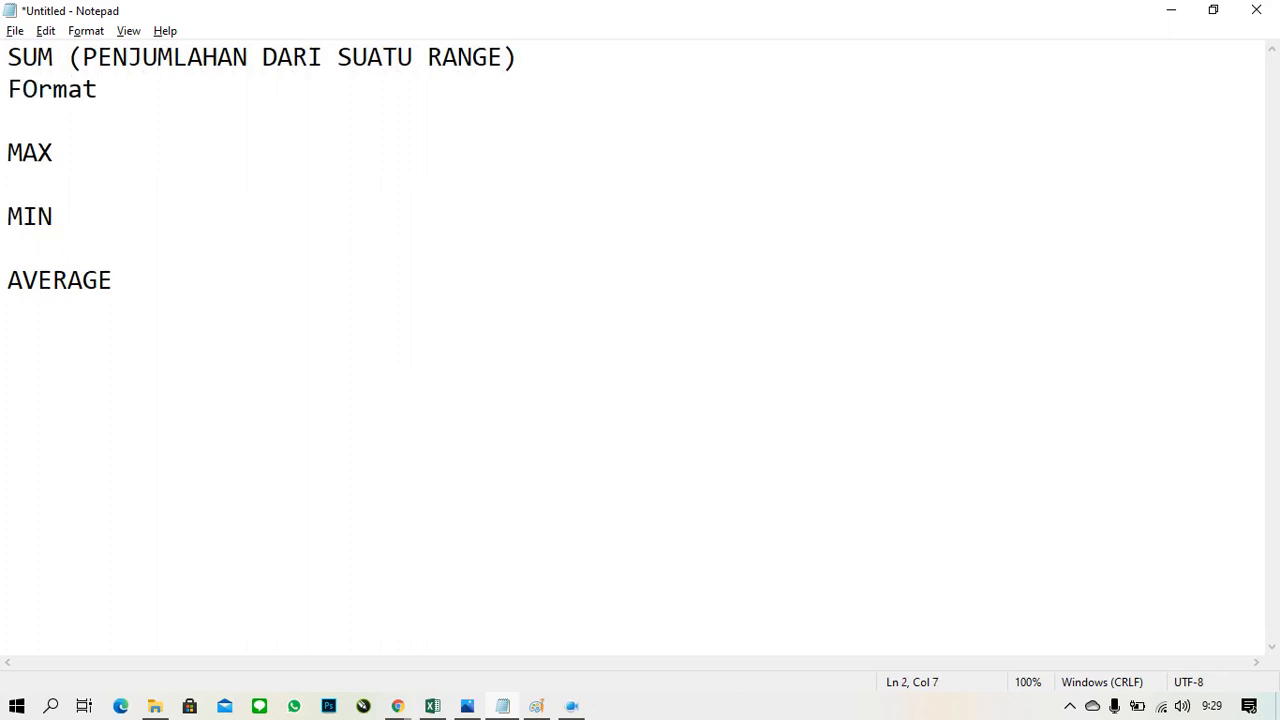
pyautogui.write(':')
pyautogui.write('=SUM(')
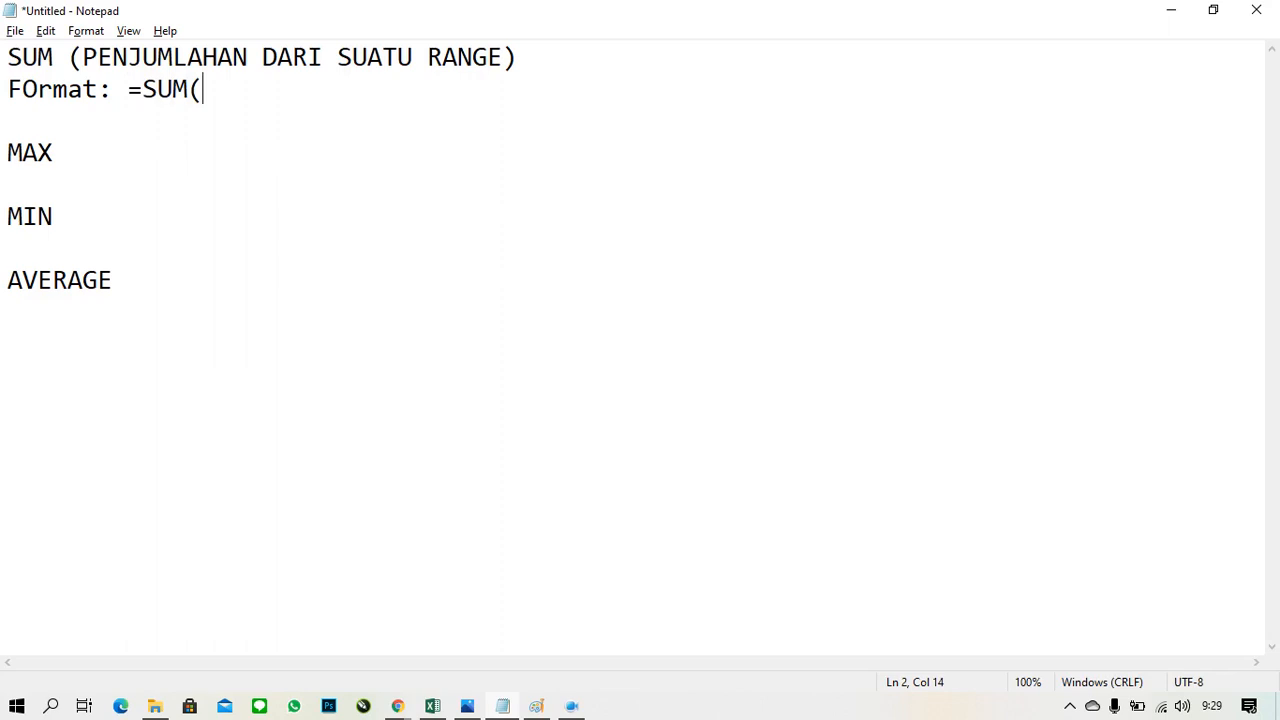
pyautogui.write('area/range')
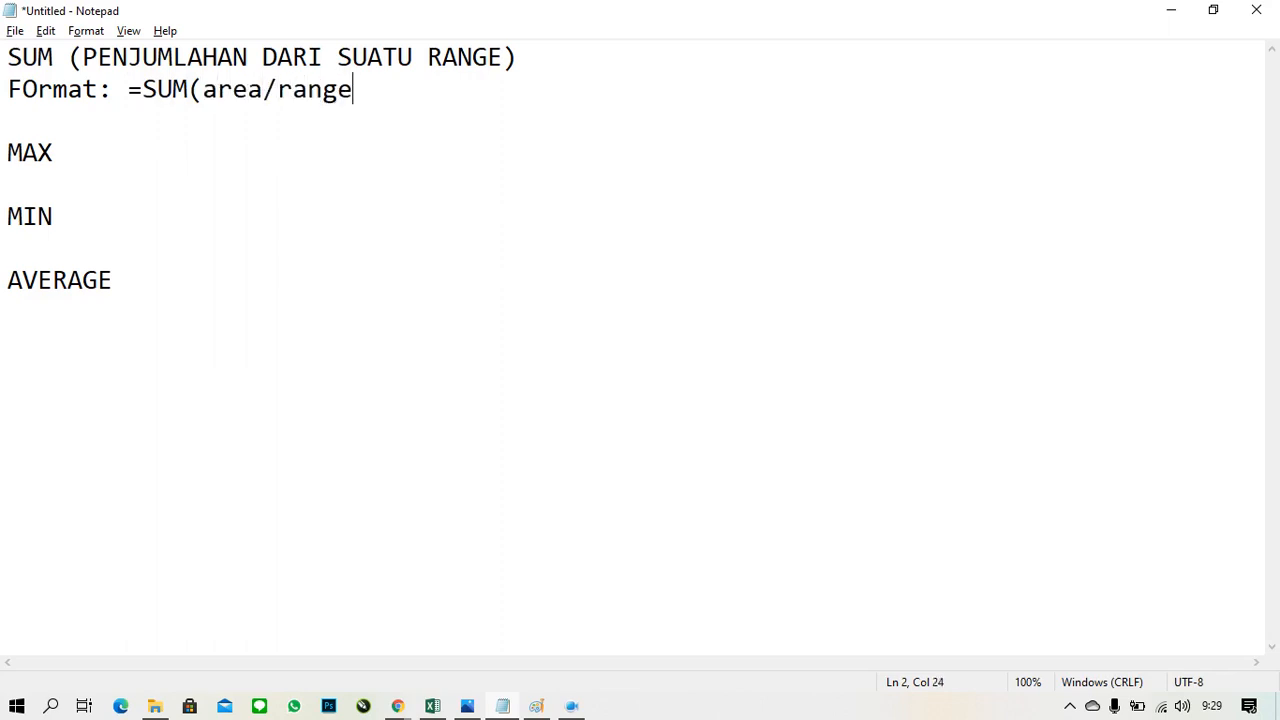
pyautogui.write(')')
# Add the example line "COntoh: =SUM(C2:F2)" below the SUM format line
pyautogui.press('Return')
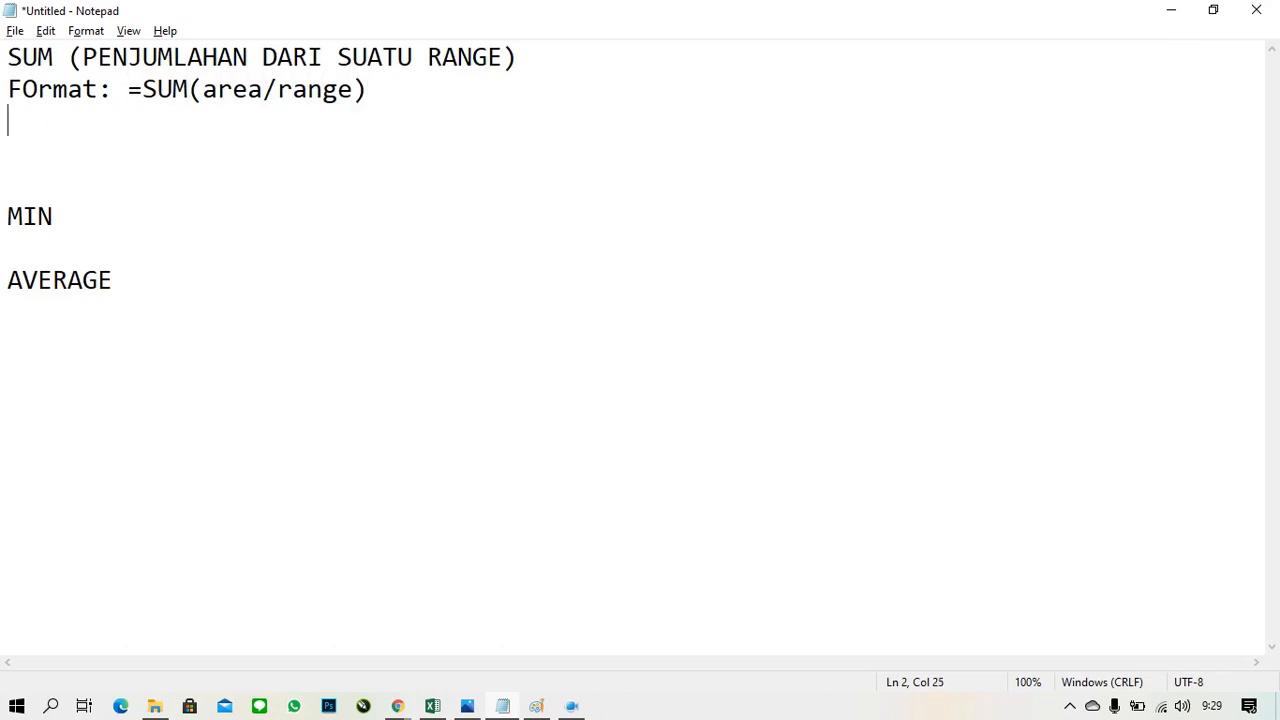
pyautogui.write('COntoh')
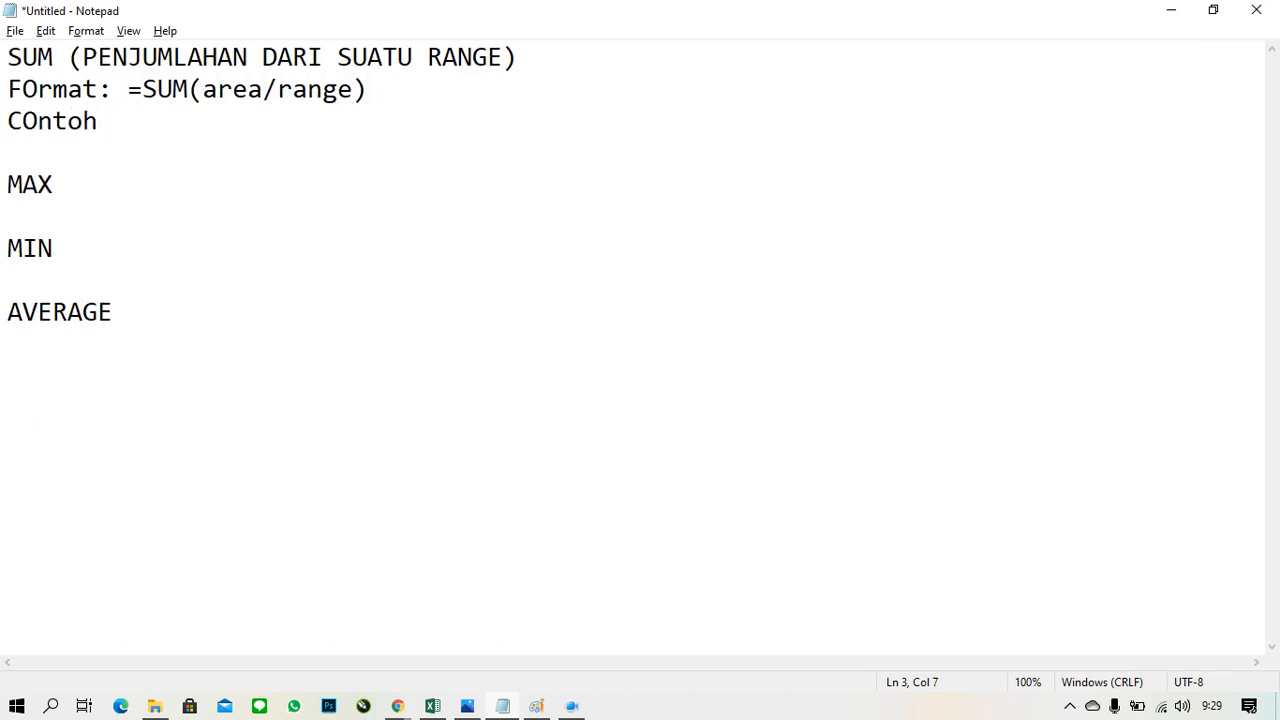
pyautogui.write(': =SUM(')
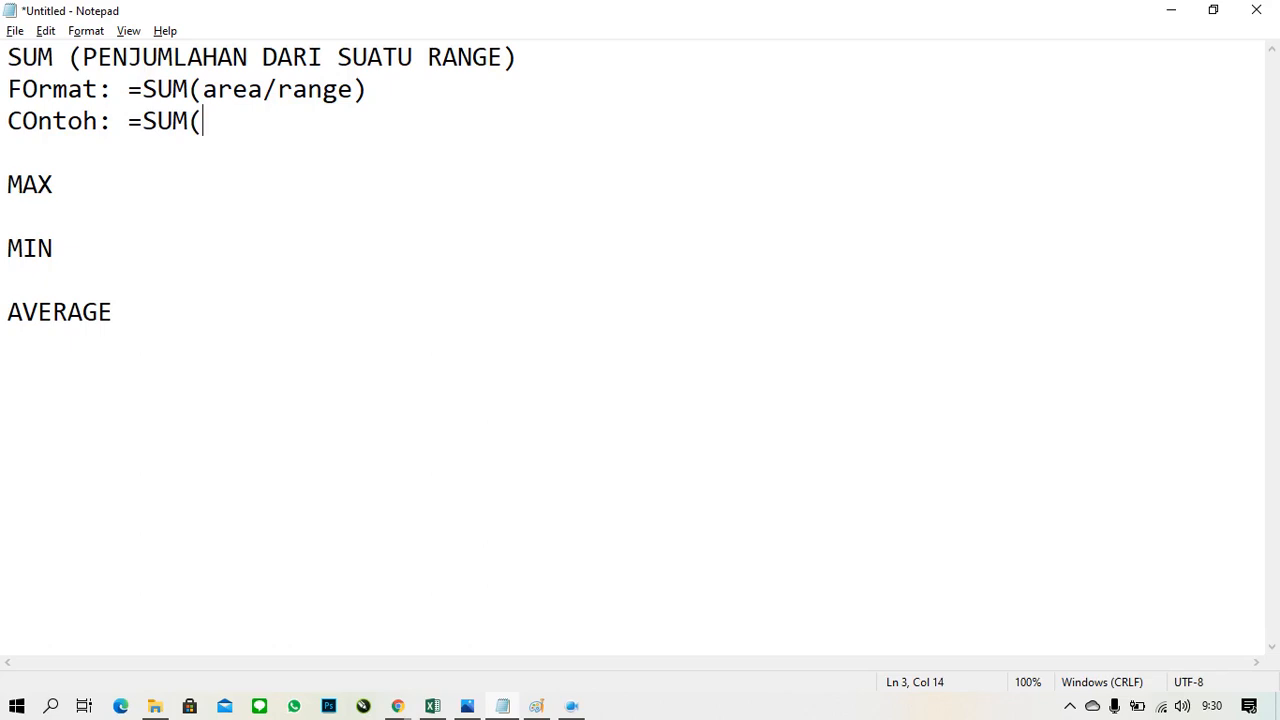
pyautogui.write('C2:F2)')
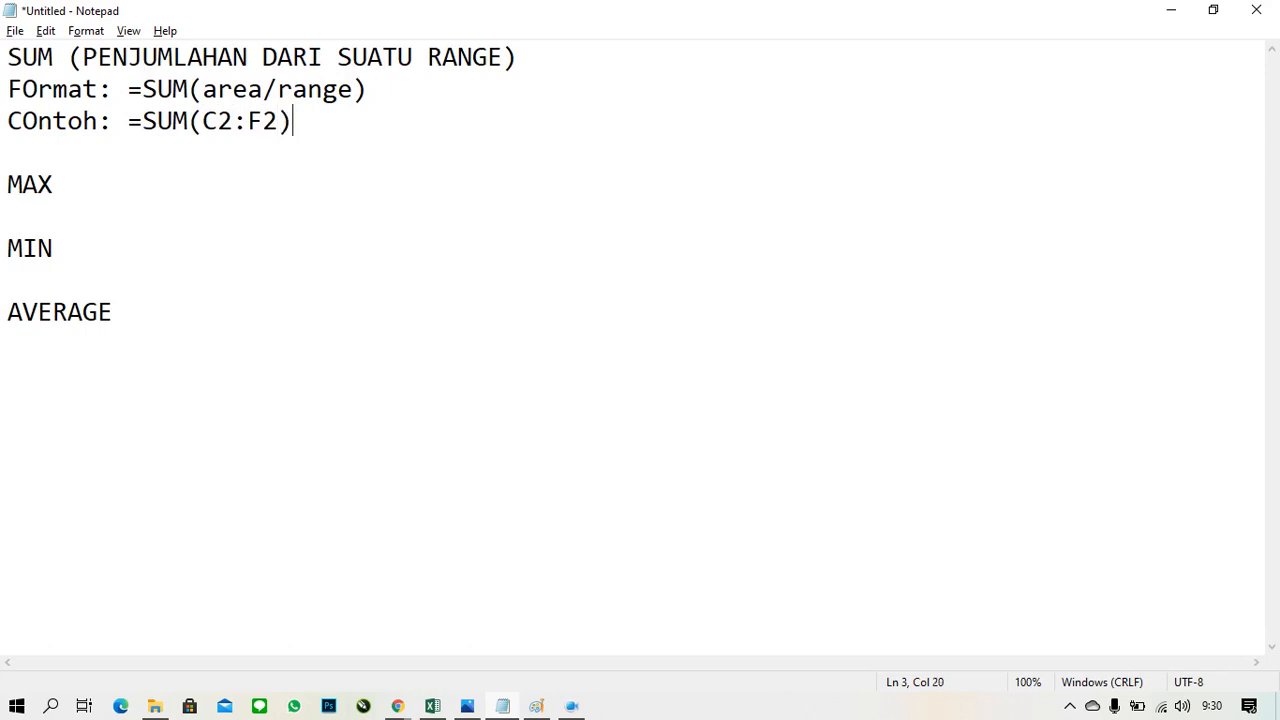
# Highlight the function name SUM in the example formula to point it out
pyautogui.press('Left')
pyautogui.press('Left')
pyautogui.press('Left')
pyautogui.press('Left')
pyautogui.press('Left')
pyautogui.press('Left')
pyautogui.press('Left')
pyautogui.press('Left')
pyautogui.press('Left')
pyautogui.press('Left')
pyautogui.press('Left')
pyautogui.press('Right')
pyautogui.hotkey('shift', 'Right')
pyautogui.hotkey('shift', 'Right')
pyautogui.hotkey('shift', 'Right')
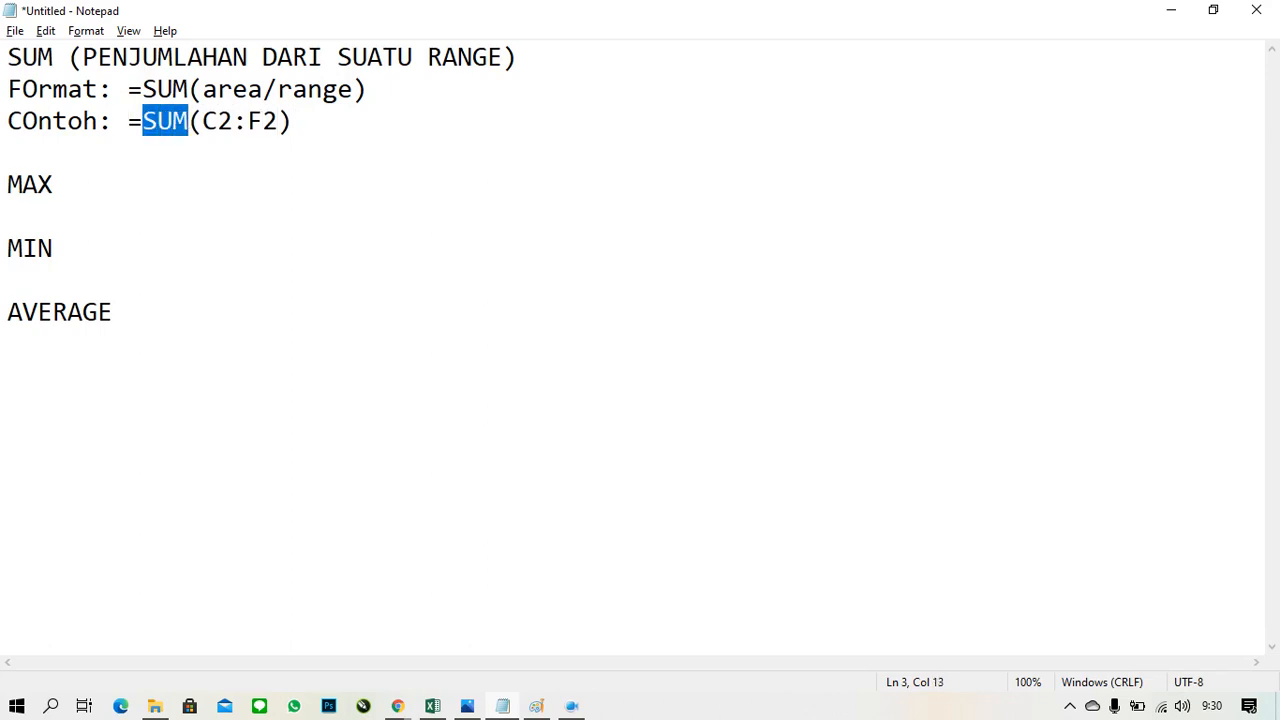
pyautogui.press('Left')
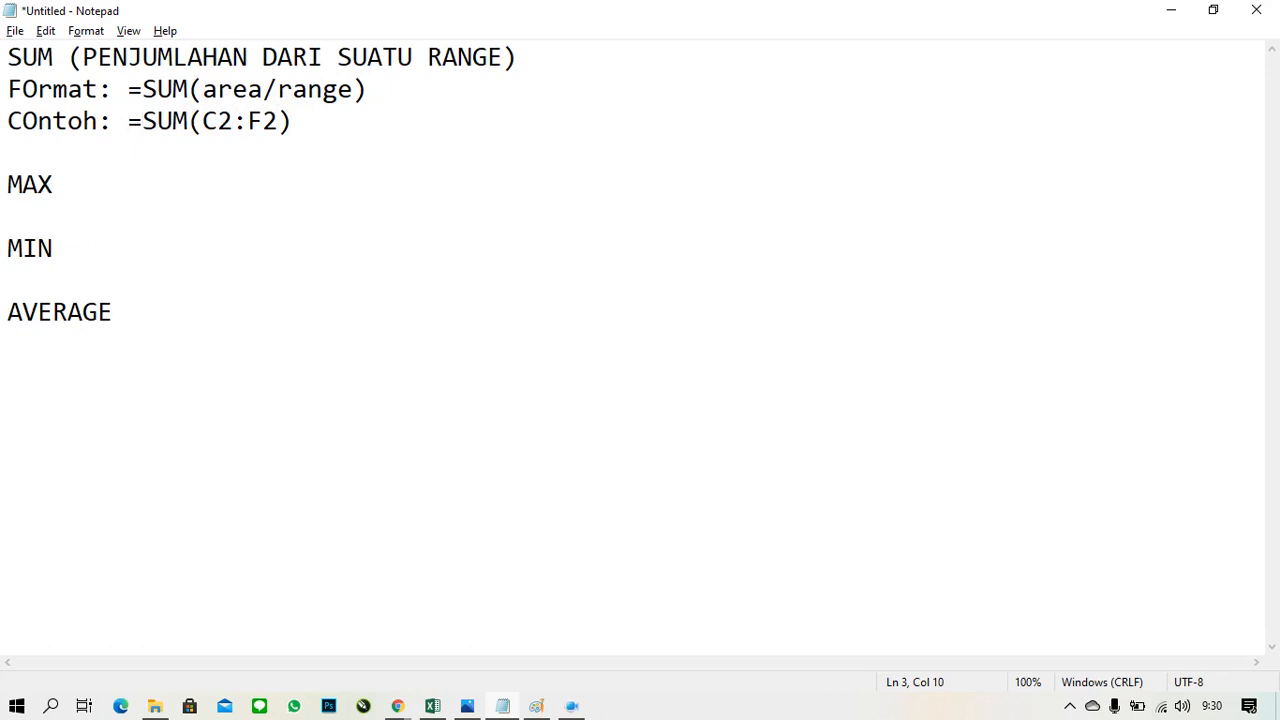
pyautogui.hotkey('shift', 'Right')
pyautogui.hotkey('shift', 'Right')
pyautogui.hotkey('shift', 'Right')
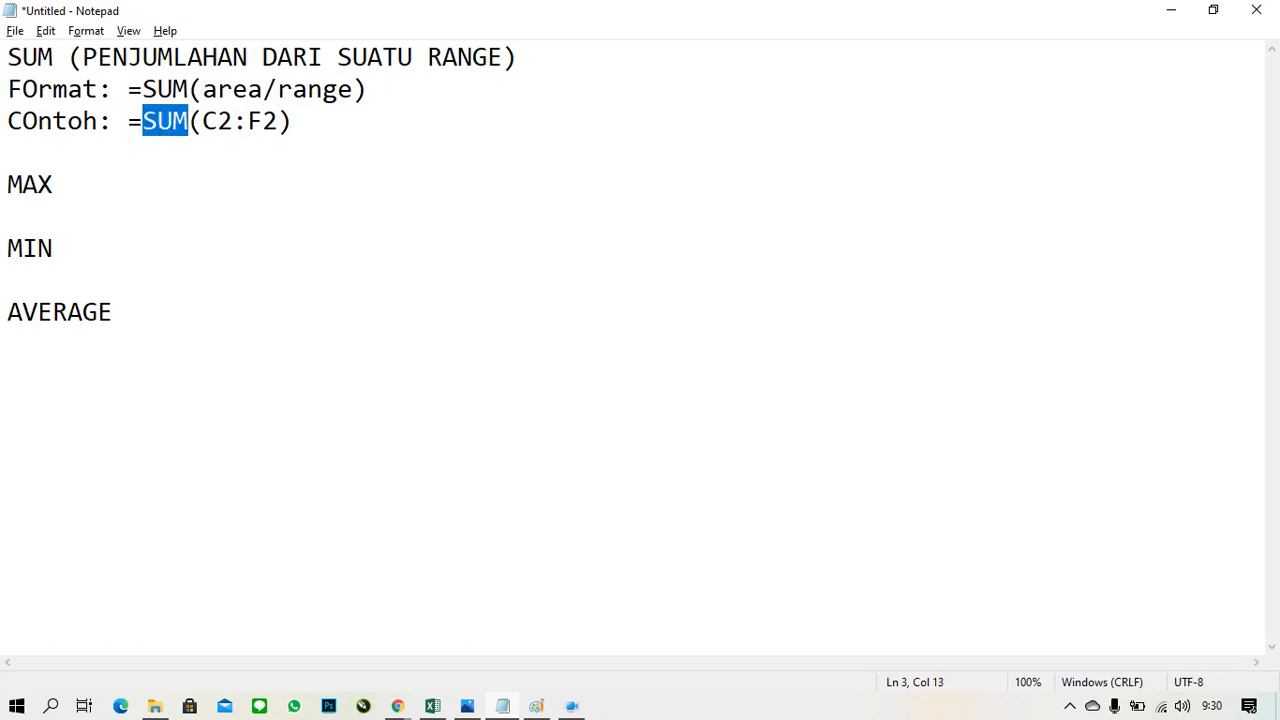
# Highlight the start cell C2 and the full range C2:F2 in the example formula, then clear the selection
pyautogui.press('Right')
pyautogui.press('Right')
pyautogui.hotkey('shift', 'Right')
pyautogui.hotkey('shift', 'Right')
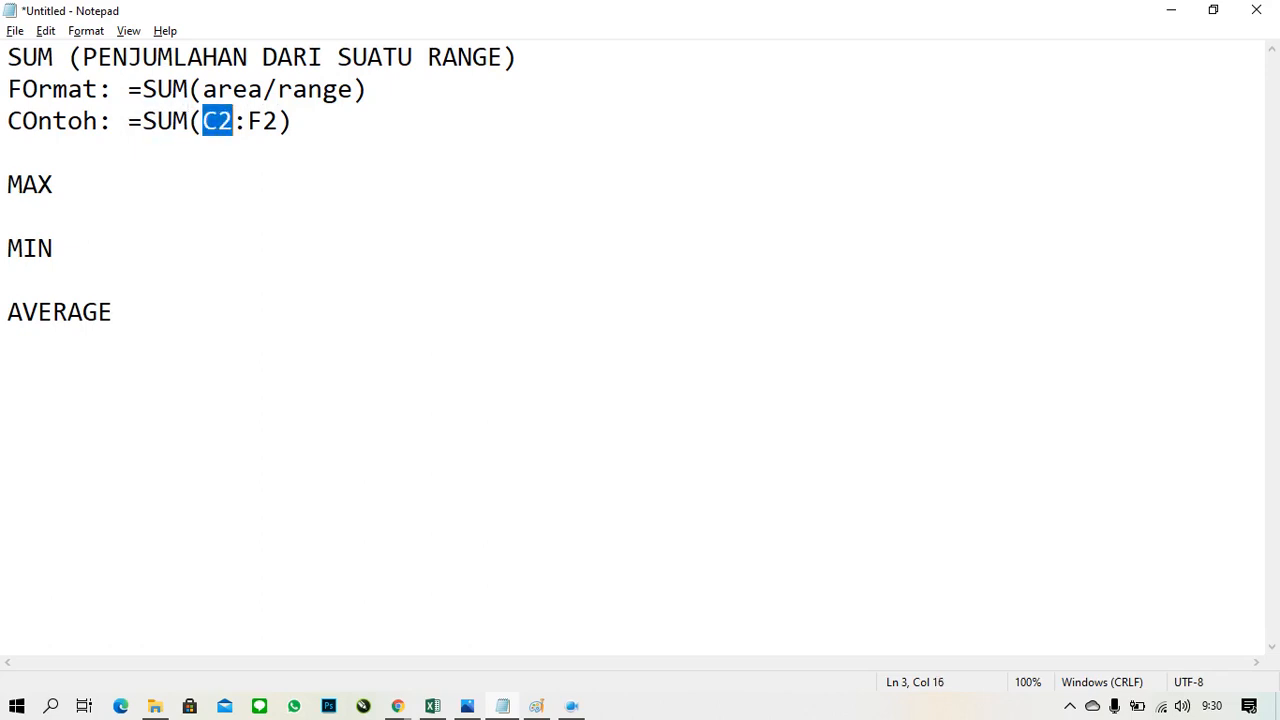
pyautogui.hotkey('shift', 'Right')
pyautogui.hotkey('shift', 'Right')
pyautogui.hotkey('shift', 'Right')
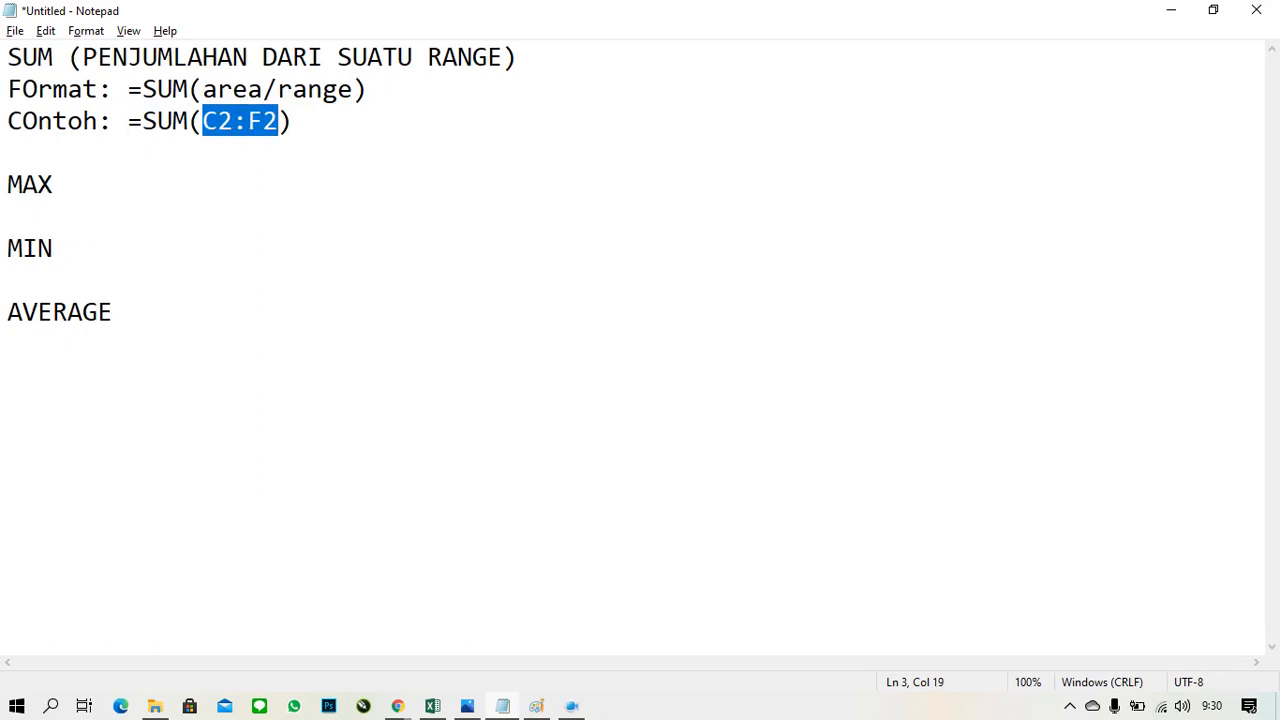
pyautogui.press('Left')
pyautogui.press('Left')
pyautogui.press('Left')
pyautogui.press('Left')
pyautogui.press('Left')
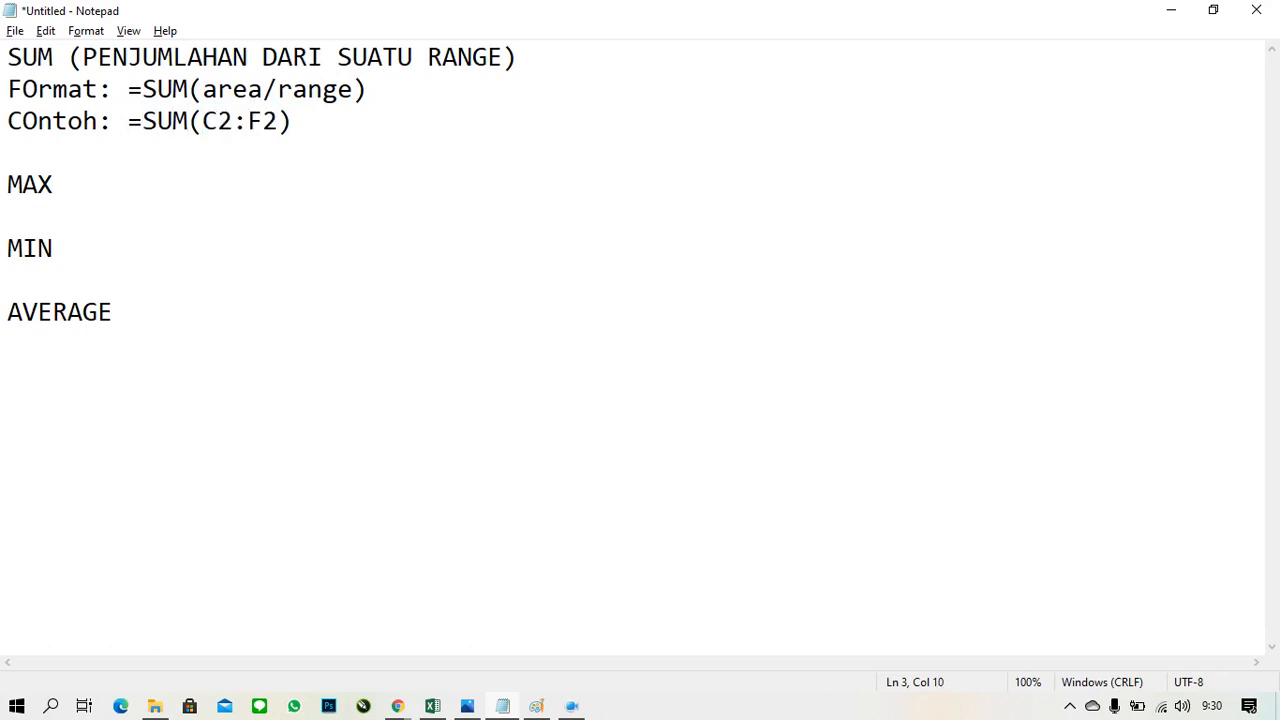
# Highlight SUM(C2:F2) in the SUM example formula, then the colon between C2 and F2
pyautogui.hotkey('shift', 'Right')
pyautogui.hotkey('shift', 'Right')
pyautogui.hotkey('shift', 'Right')
pyautogui.hotkey('shift', 'Right')
pyautogui.hotkey('shift', 'Right')
pyautogui.hotkey('shift', 'Right')
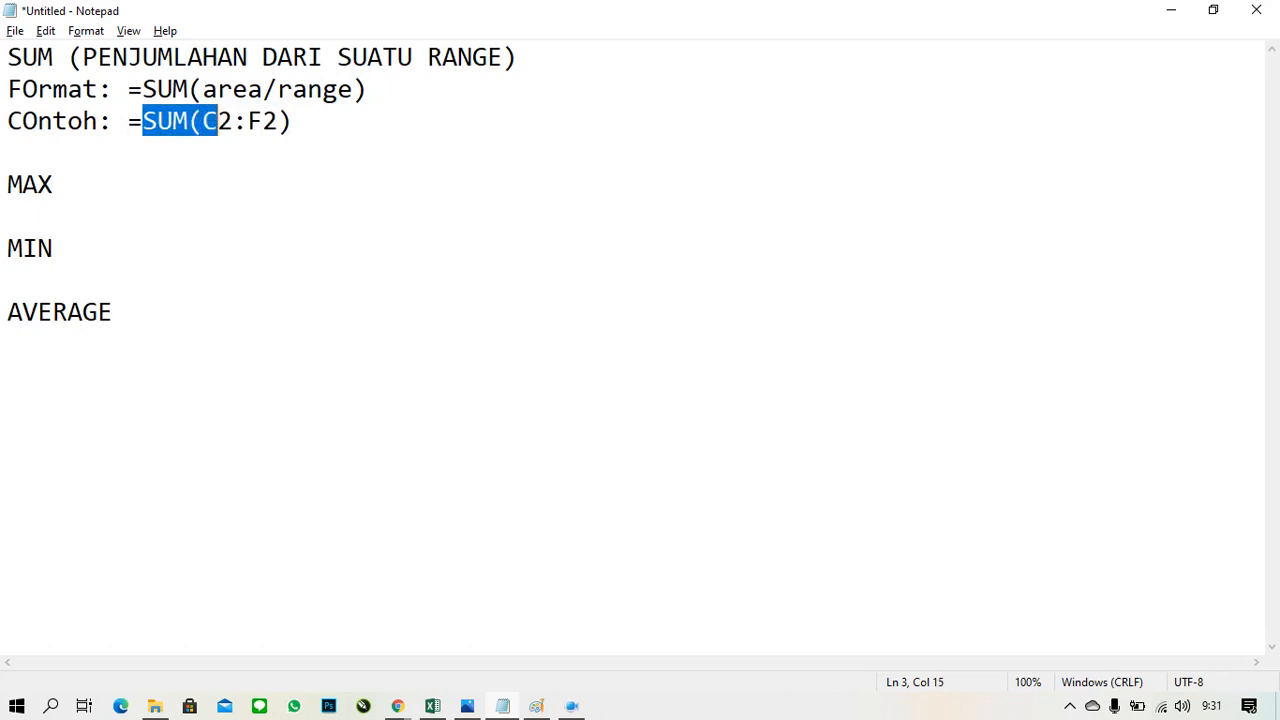
pyautogui.hotkey('shift', 'Right')
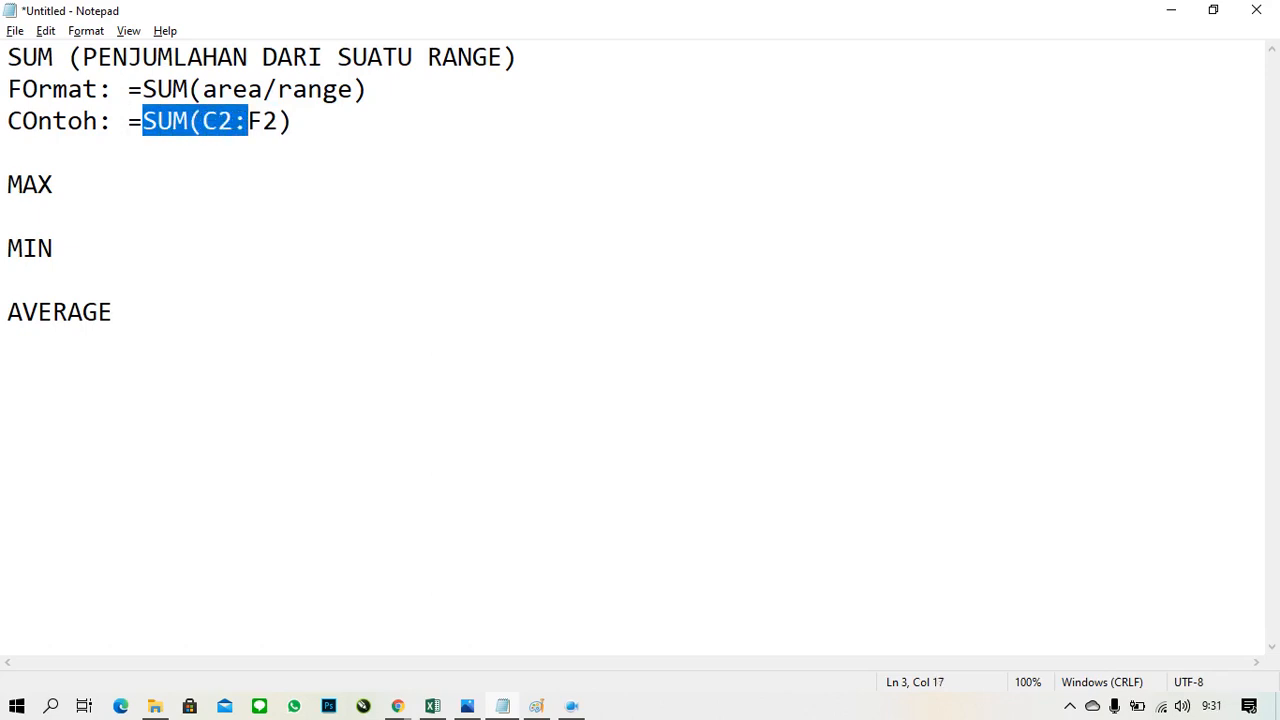
pyautogui.hotkey('shift', 'Right')
pyautogui.hotkey('shift', 'Right')
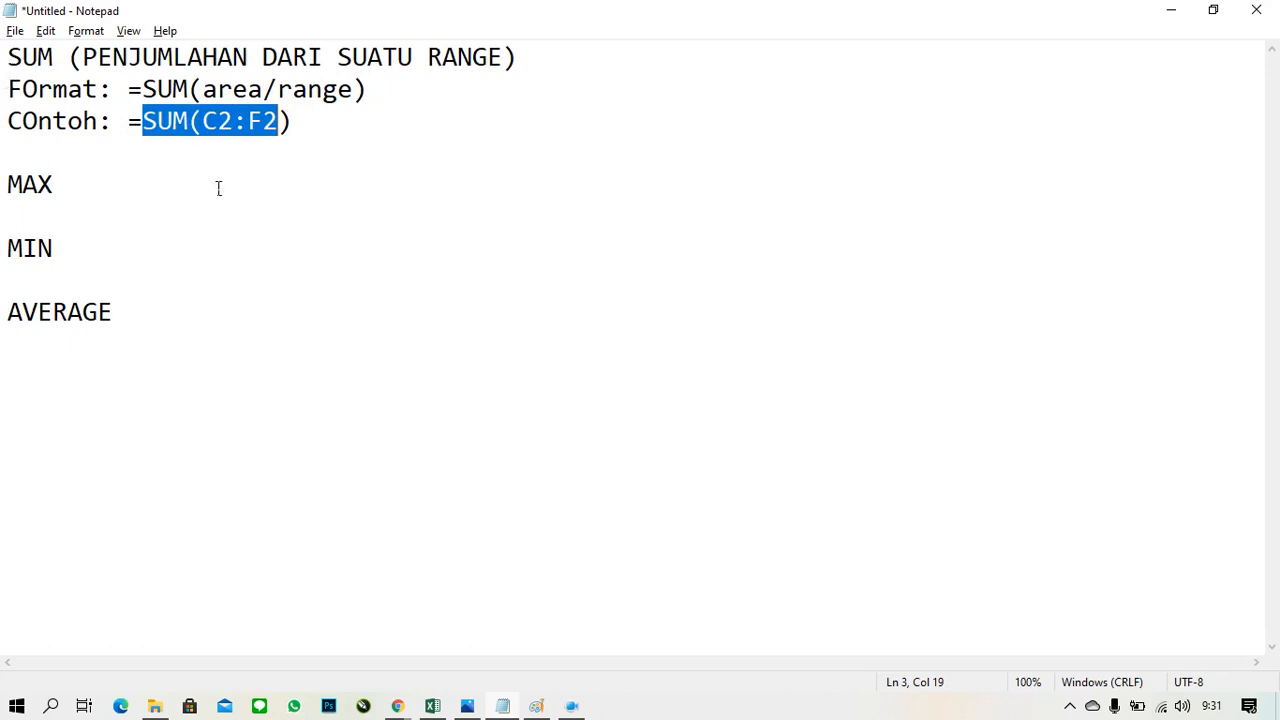
pyautogui.click(256, 133)
pyautogui.hotkey('shift', 'Left')
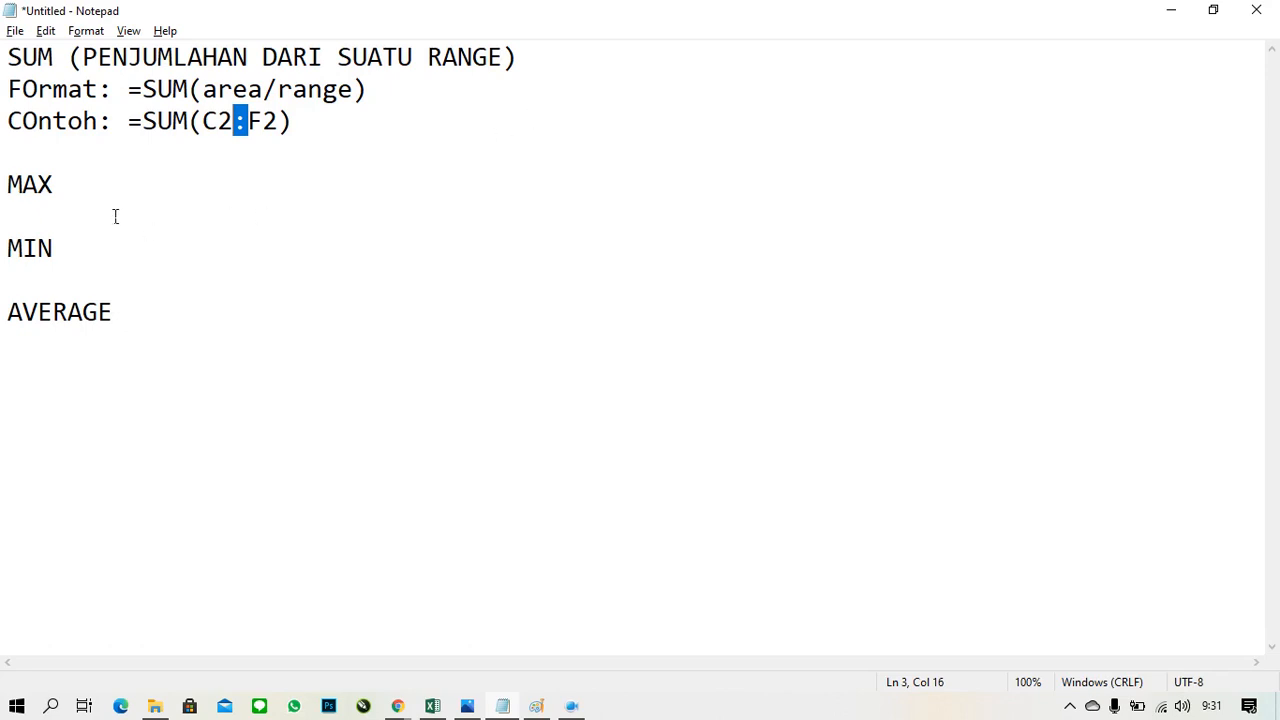
# Add the description "(NILAI TERTINGGI PADA SUATU RANGE)" after MAX and start a new line below it
pyautogui.click(98, 188)
pyautogui.write('(NILAI T')
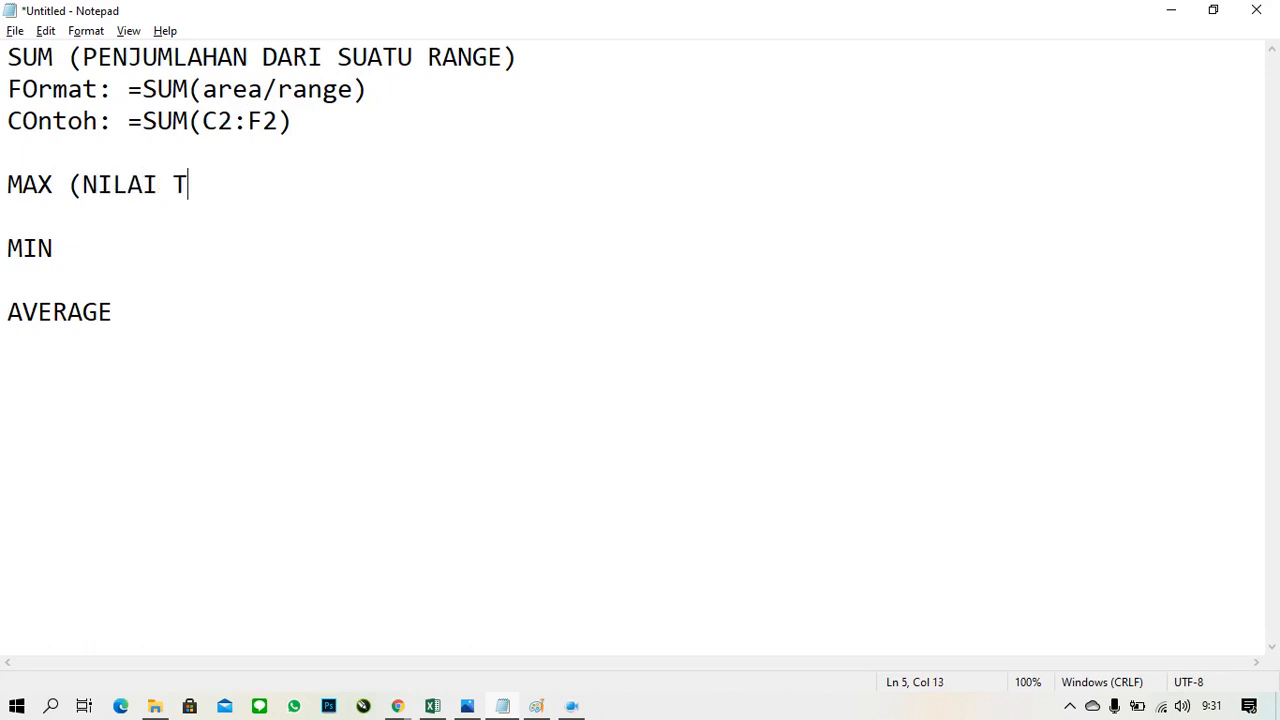
pyautogui.write('ERTINGGI ')
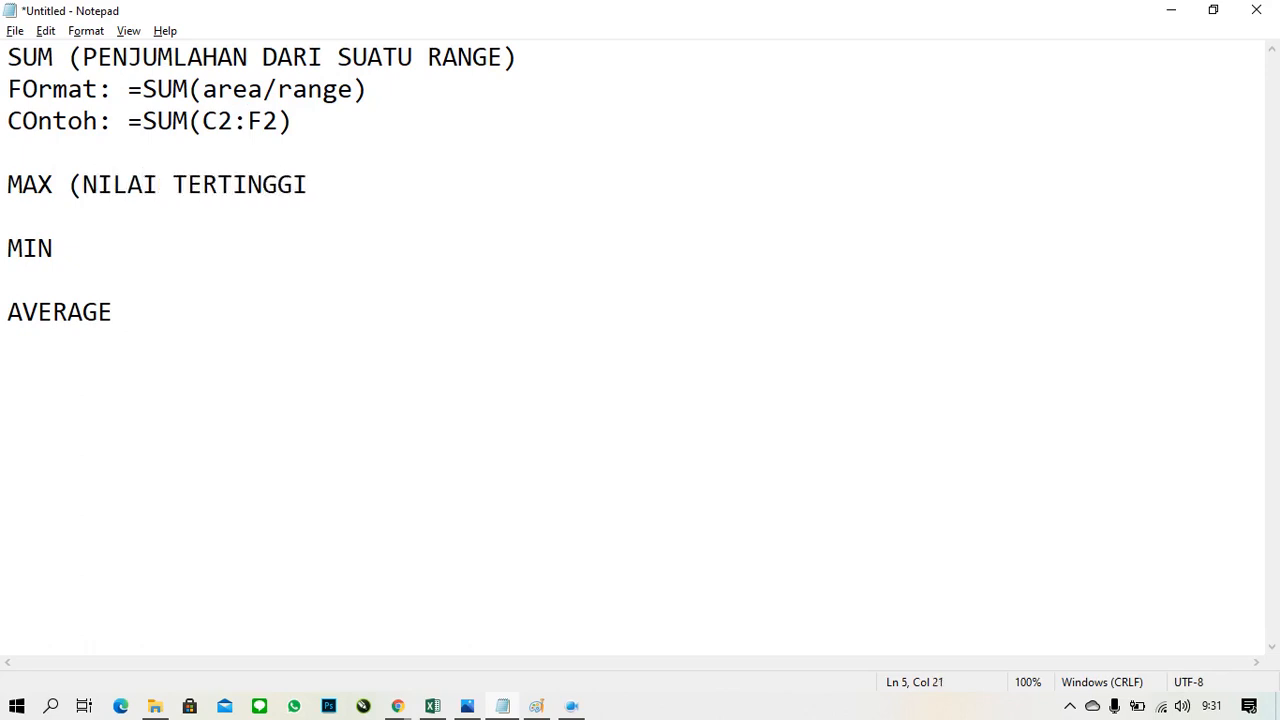
pyautogui.write('PADA SUAT')
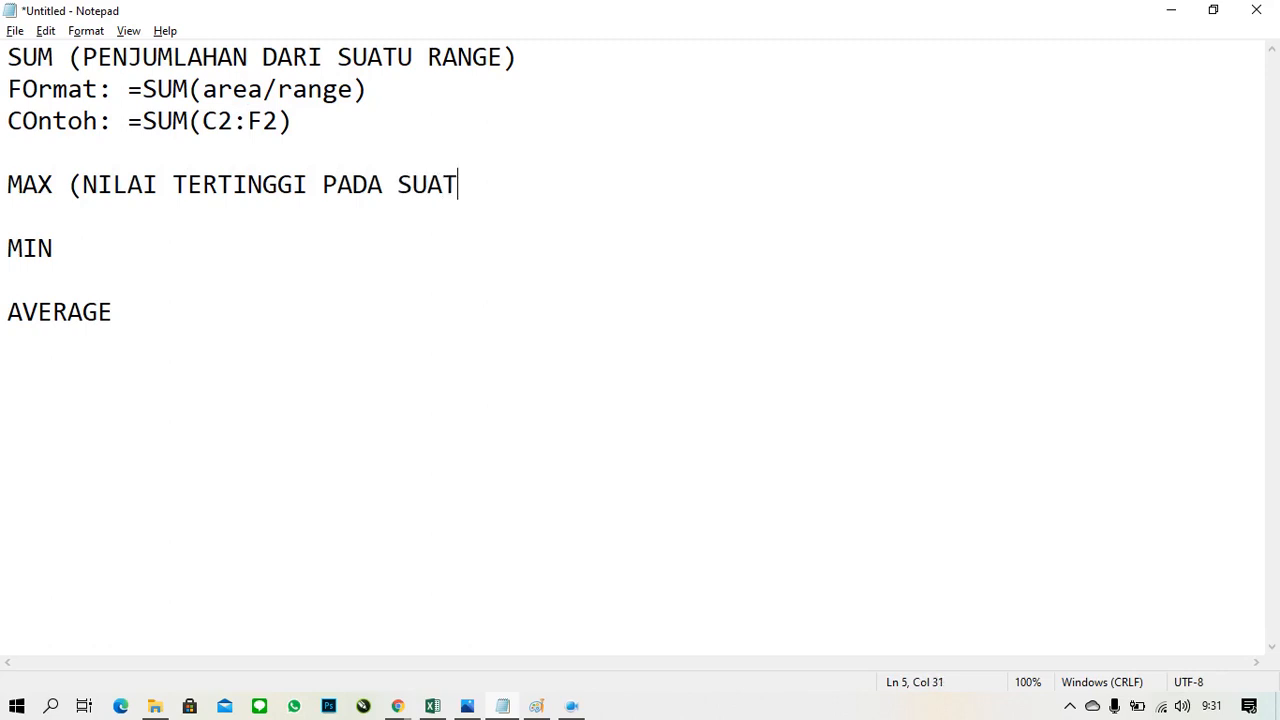
pyautogui.write('U RANGE)')
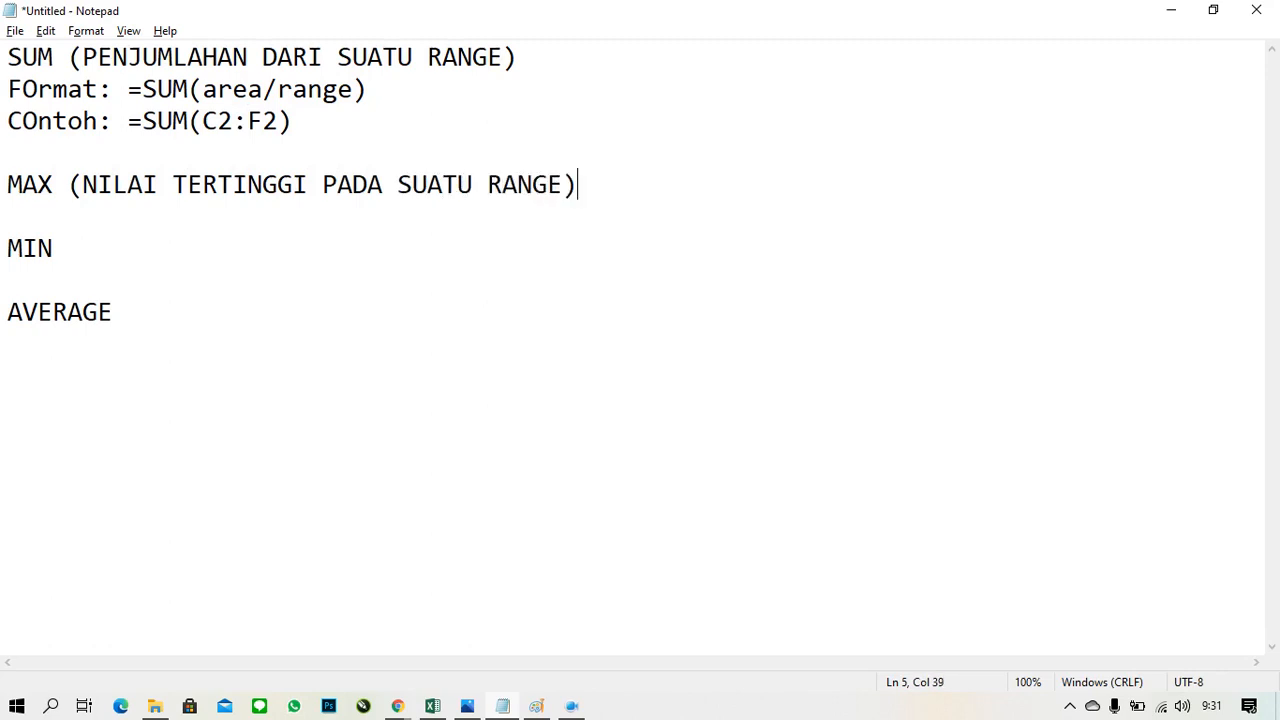
pyautogui.press('Return')
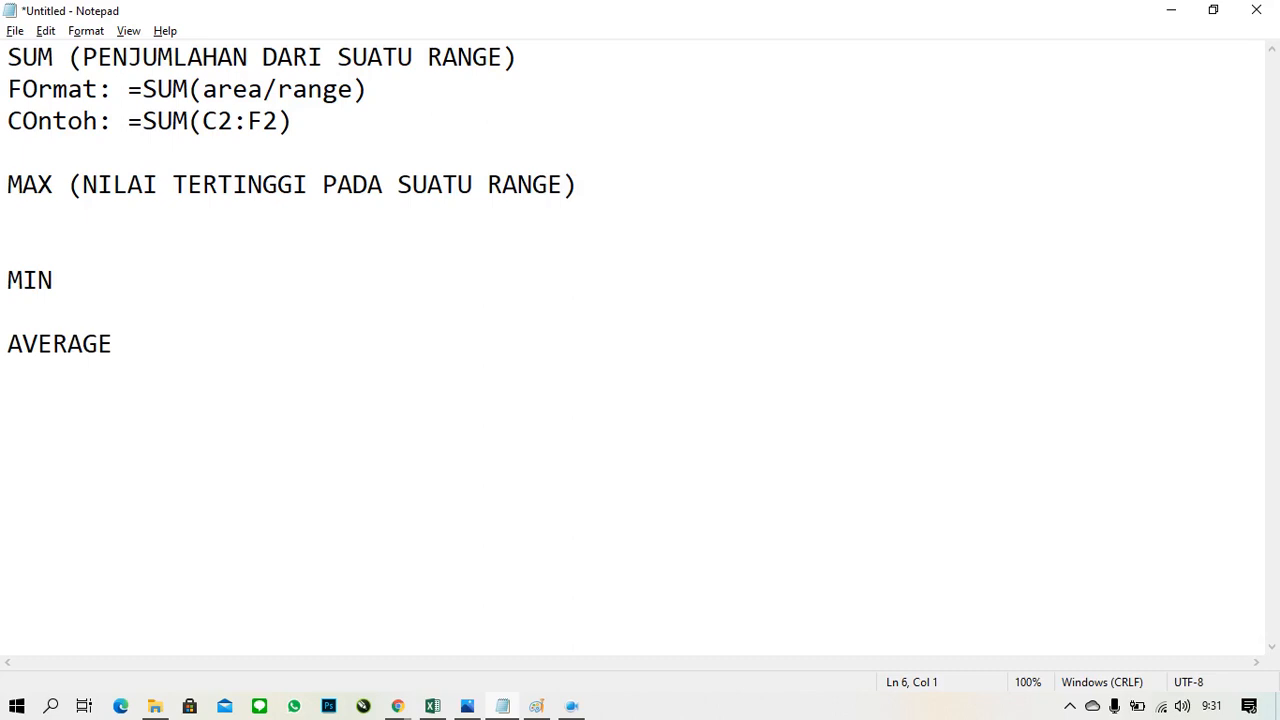
pyautogui.press('Up')
pyautogui.press('Up')
pyautogui.press('Up')
pyautogui.press('Up')
pyautogui.press('Up')
pyautogui.press('Right')
pyautogui.press('Right')
pyautogui.press('Right')
pyautogui.press('Right')
pyautogui.press('Right')
pyautogui.press('Right')
pyautogui.press('Left')
pyautogui.press('Right')
pyautogui.press('Right')
pyautogui.press('Right')
pyautogui.press('Right')
pyautogui.press('Right')
pyautogui.press('Left')
pyautogui.press('Left')
pyautogui.press('Left')
pyautogui.press('Left')
pyautogui.press('Left')
pyautogui.press('Left')
pyautogui.press('Left')
pyautogui.press('Left')
pyautogui.press('Left')
pyautogui.press('Left')
pyautogui.press('Down')
pyautogui.press('Down')
pyautogui.press('Down')
pyautogui.press('Down')
pyautogui.press('Down')
# Add the line "Format: =MAX(range)" directly below the MAX description
pyautogui.write('Format:')
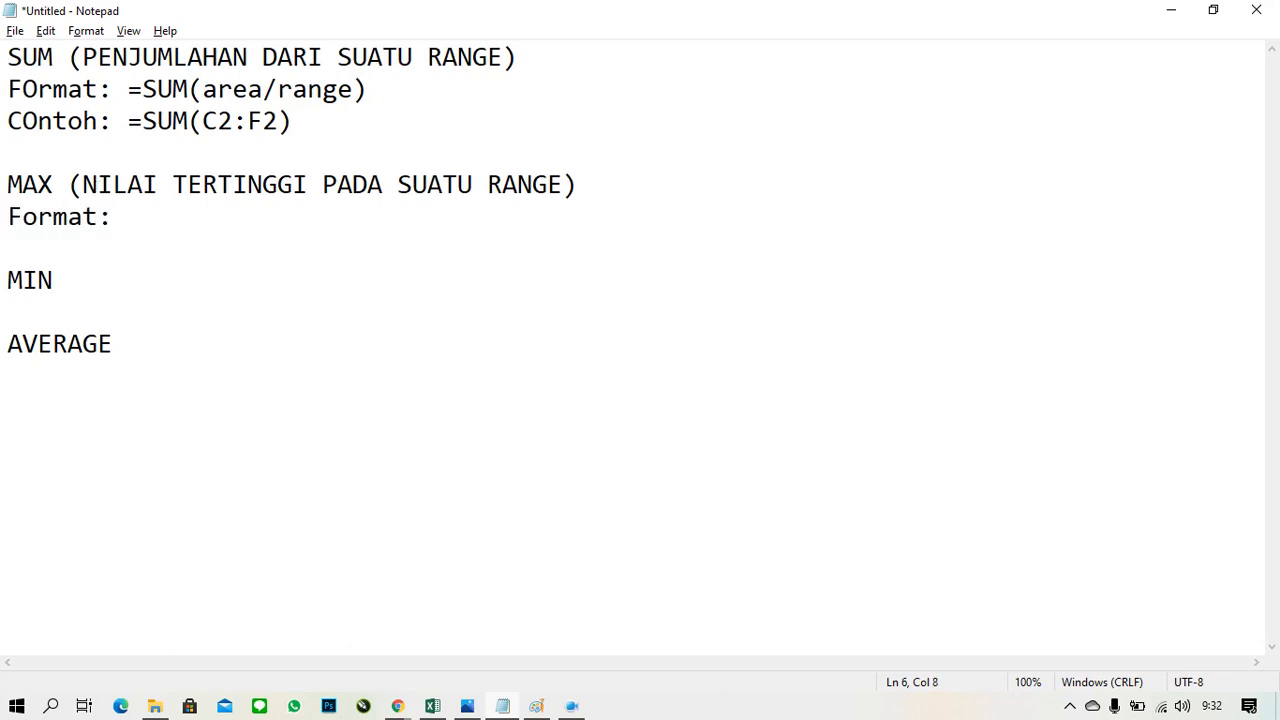
pyautogui.write(' =MAX(A')
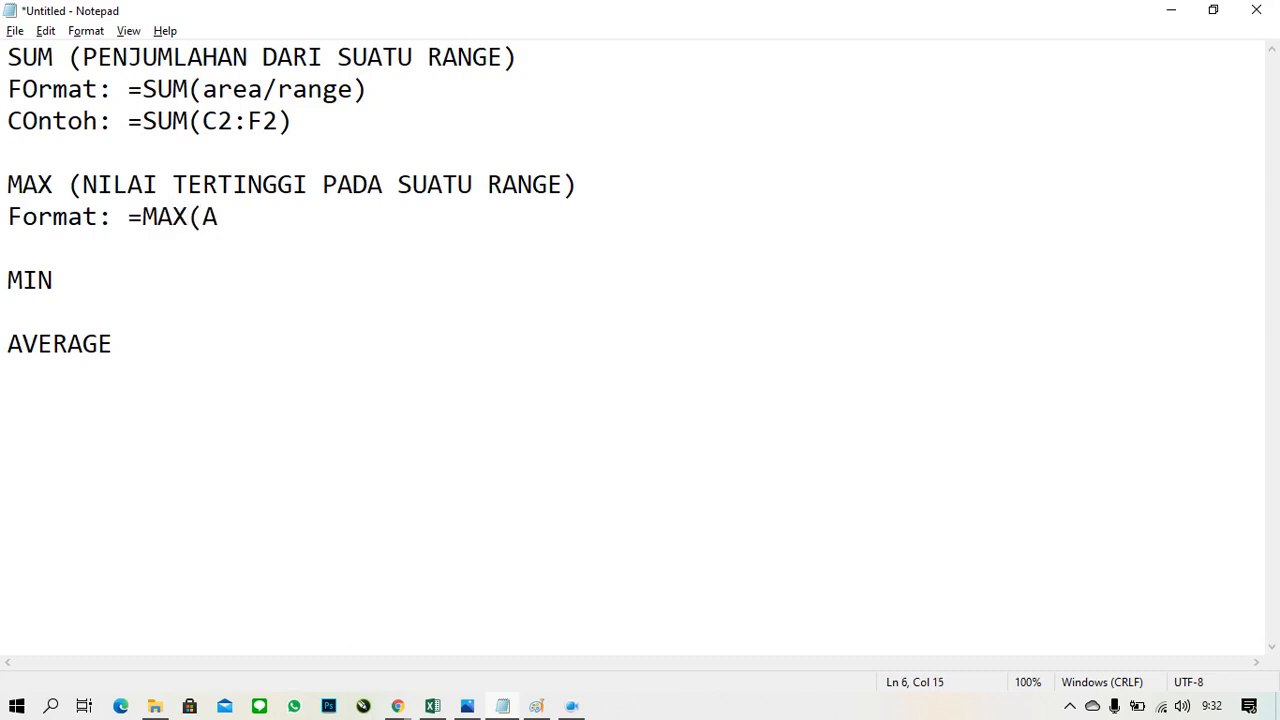
pyautogui.press('BackSpace')
pyautogui.write('range)')
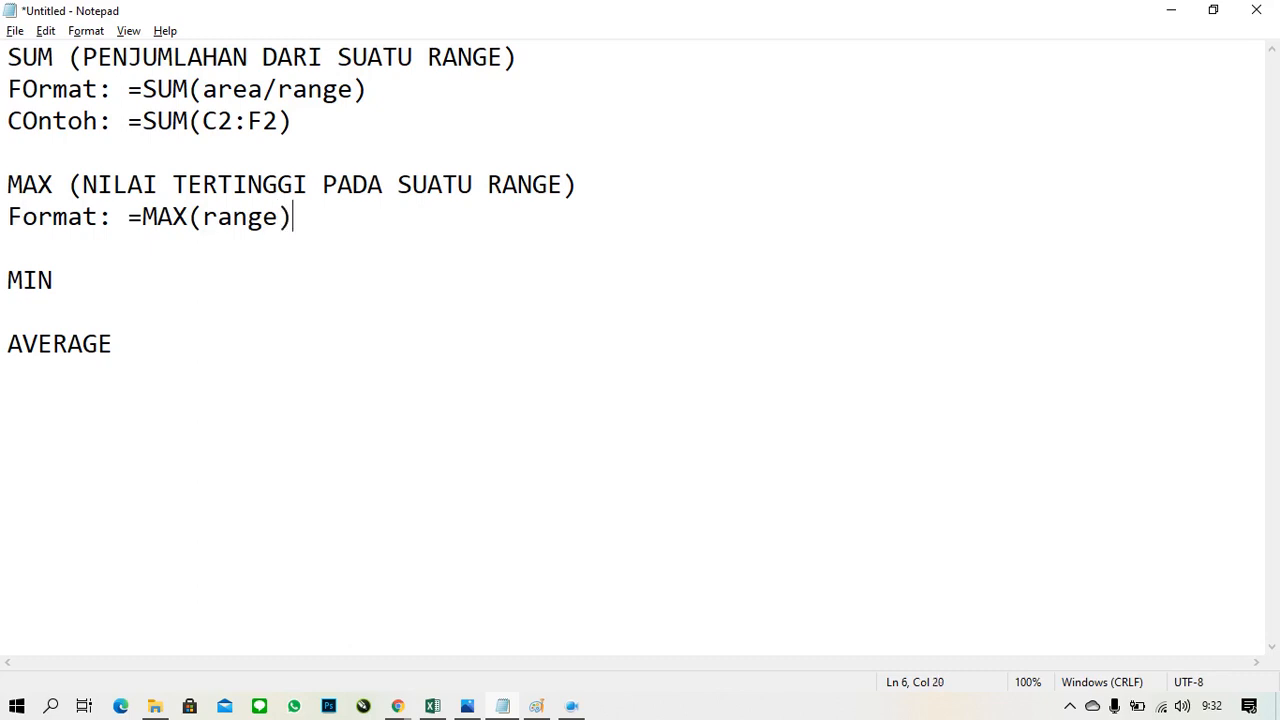
# Start the example line "Contoh: =MAX(" below the MAX format line
pyautogui.press('Return')
pyautogui.write('Contoh')
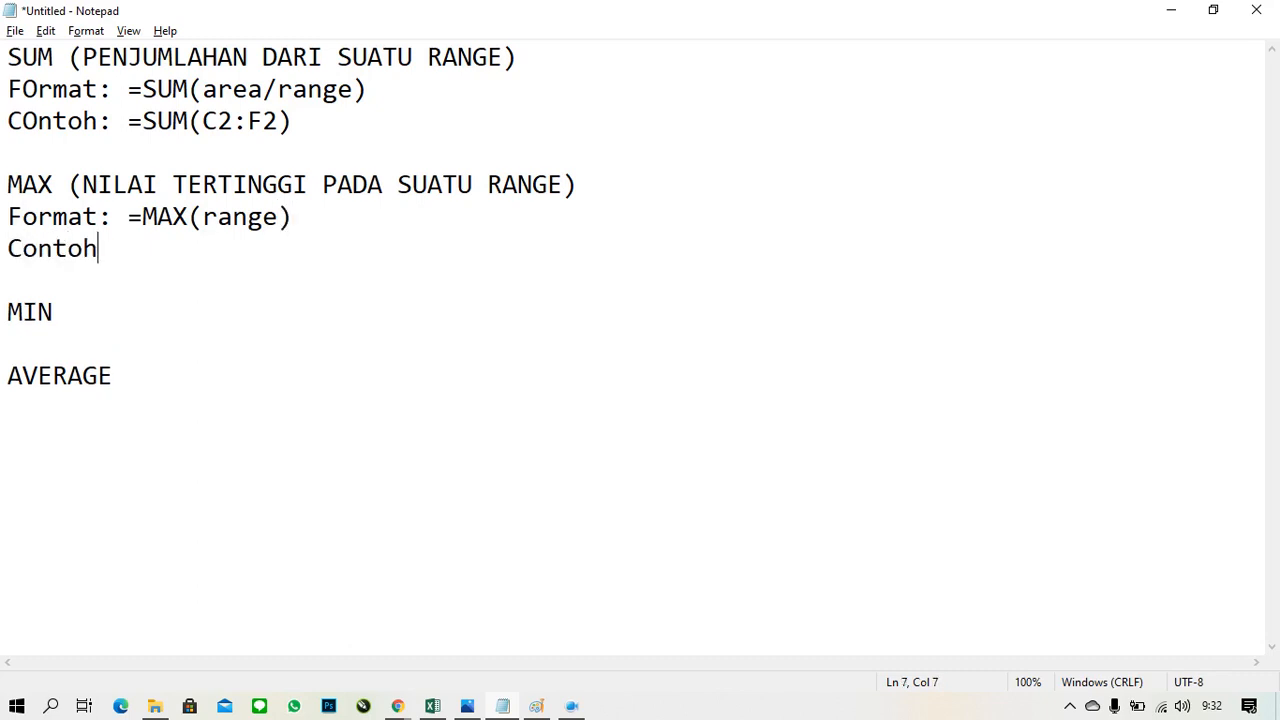
pyautogui.write(': =MAX')
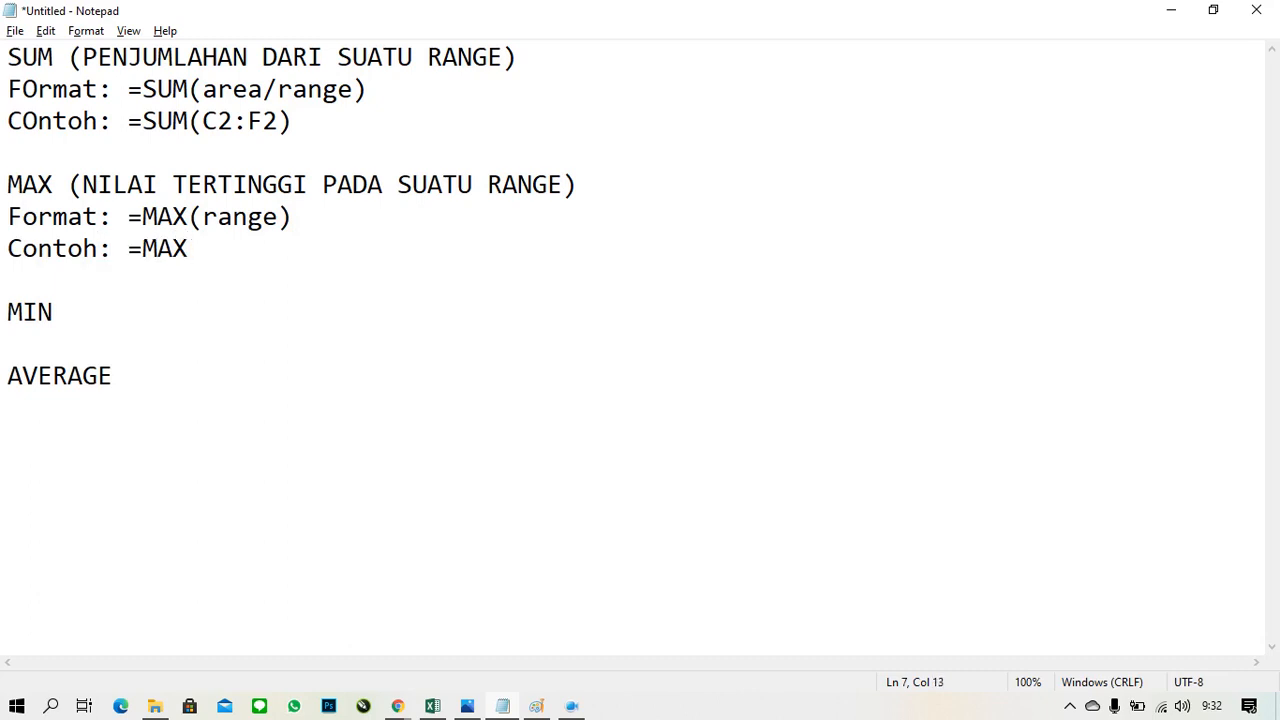
pyautogui.write('(')
# Retype the function name in the MAX example as lowercase max, then restore it to uppercase MAX
pyautogui.press('Left')
pyautogui.press('Left')
pyautogui.press('Left')
pyautogui.press('Left')
pyautogui.hotkey('shift', 'Right')
pyautogui.hotkey('shift', 'Right')
pyautogui.hotkey('shift', 'Right')
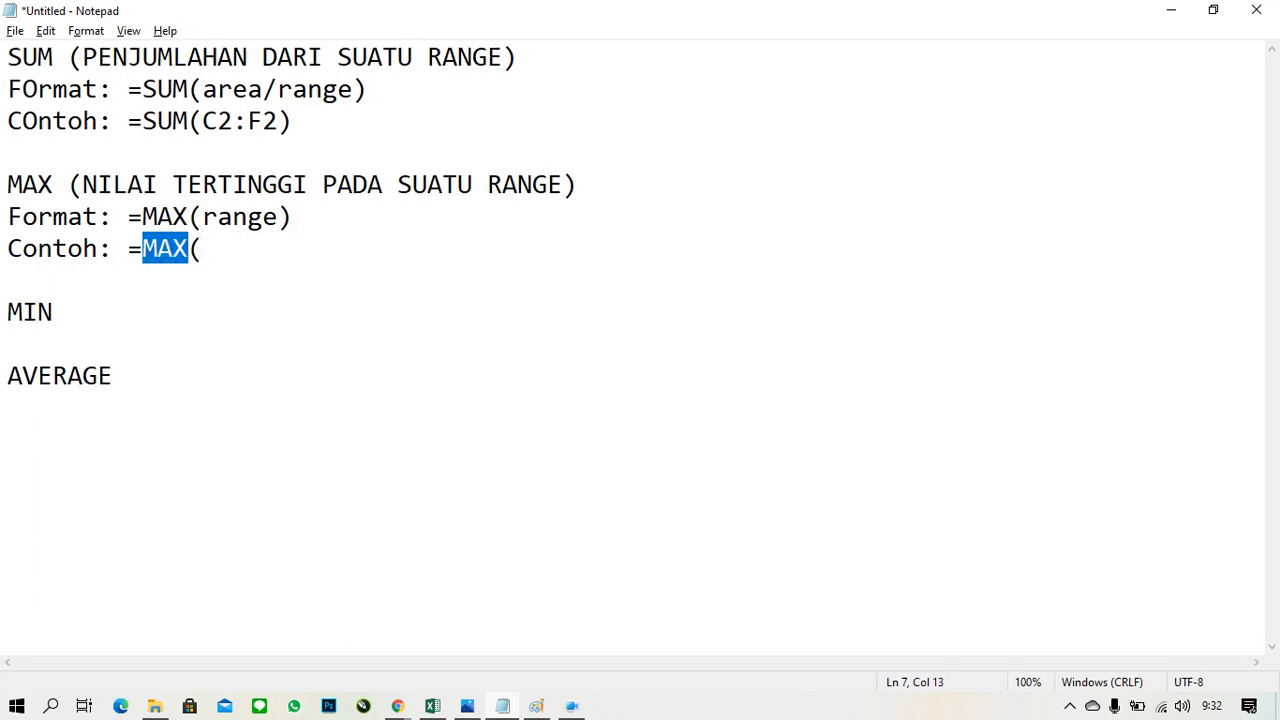
pyautogui.write('max')
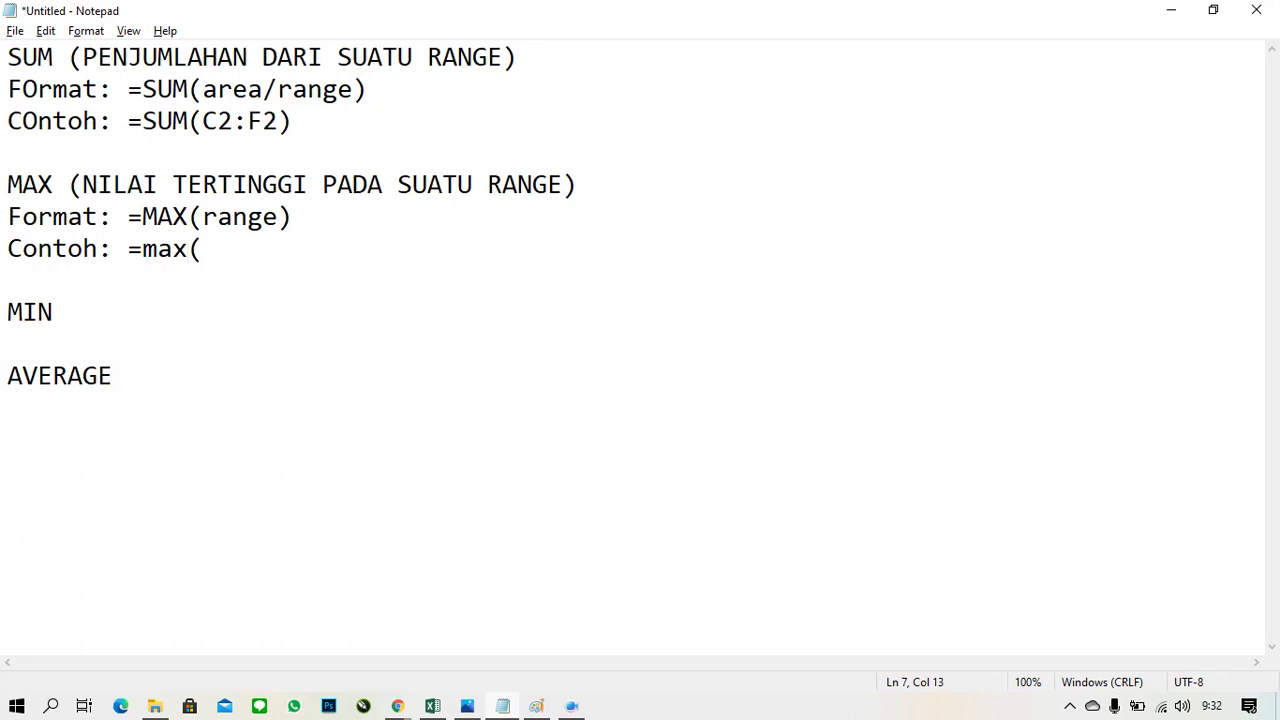
pyautogui.press('BackSpace')
pyautogui.press('BackSpace')
pyautogui.press('BackSpace')
pyautogui.write('MAX')
# Highlight the function name MAX in the unfinished example formula to point it out
pyautogui.press('Right')
pyautogui.press('Left')
pyautogui.press('Left')
pyautogui.press('Left')
pyautogui.press('Left')
pyautogui.hotkey('shift', 'Right')
pyautogui.hotkey('shift', 'Right')
pyautogui.hotkey('shift', 'Right')
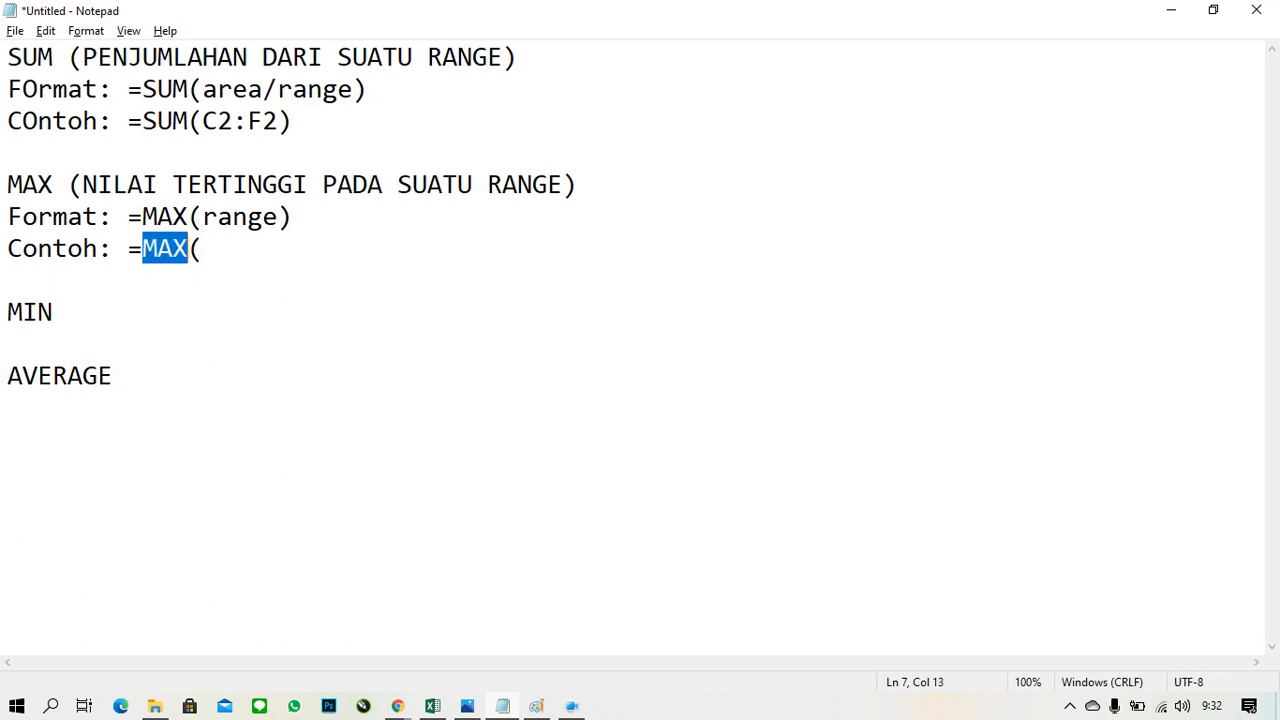
# Complete the MAX example formula with the range D2:D15 and a closing parenthesis
pyautogui.press('Right')
pyautogui.press('Right')
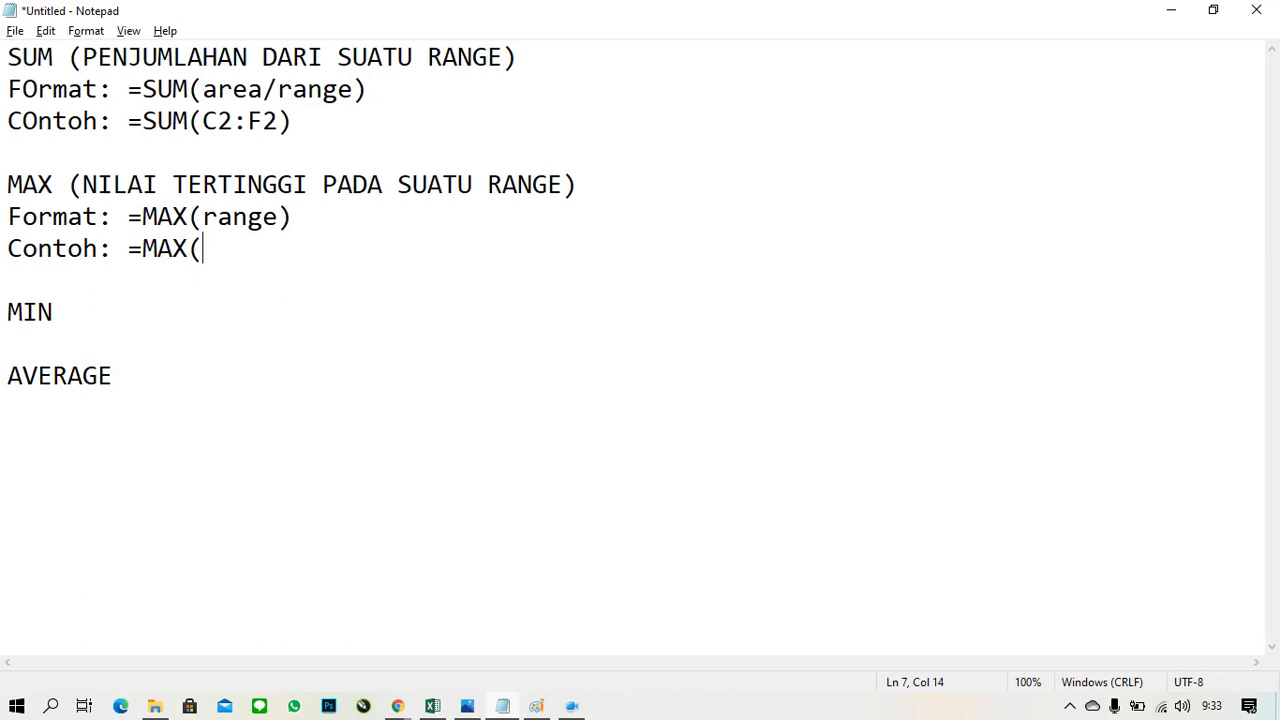
pyautogui.write('D2:D15')
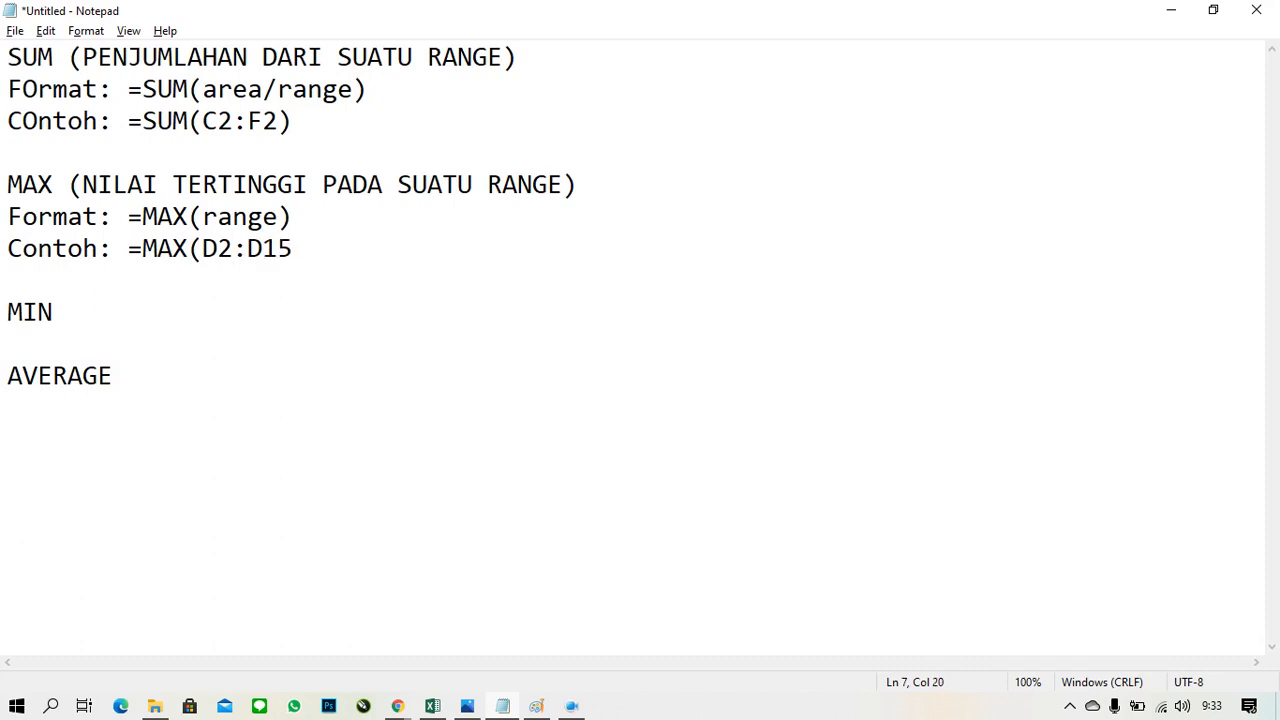
pyautogui.write(')')
# Highlight the function name MAX in the example formula =MAX(D2:D15)
pyautogui.press('Left')
pyautogui.press('Left')
pyautogui.press('Left')
pyautogui.press('Left')
pyautogui.press('Left')
pyautogui.press('Left')
pyautogui.press('Left')
pyautogui.press('Left')
pyautogui.press('Left')
pyautogui.press('Left')
pyautogui.press('Left')
pyautogui.hotkey('shift', 'Right')
pyautogui.hotkey('shift', 'Right')
pyautogui.hotkey('shift', 'Right')
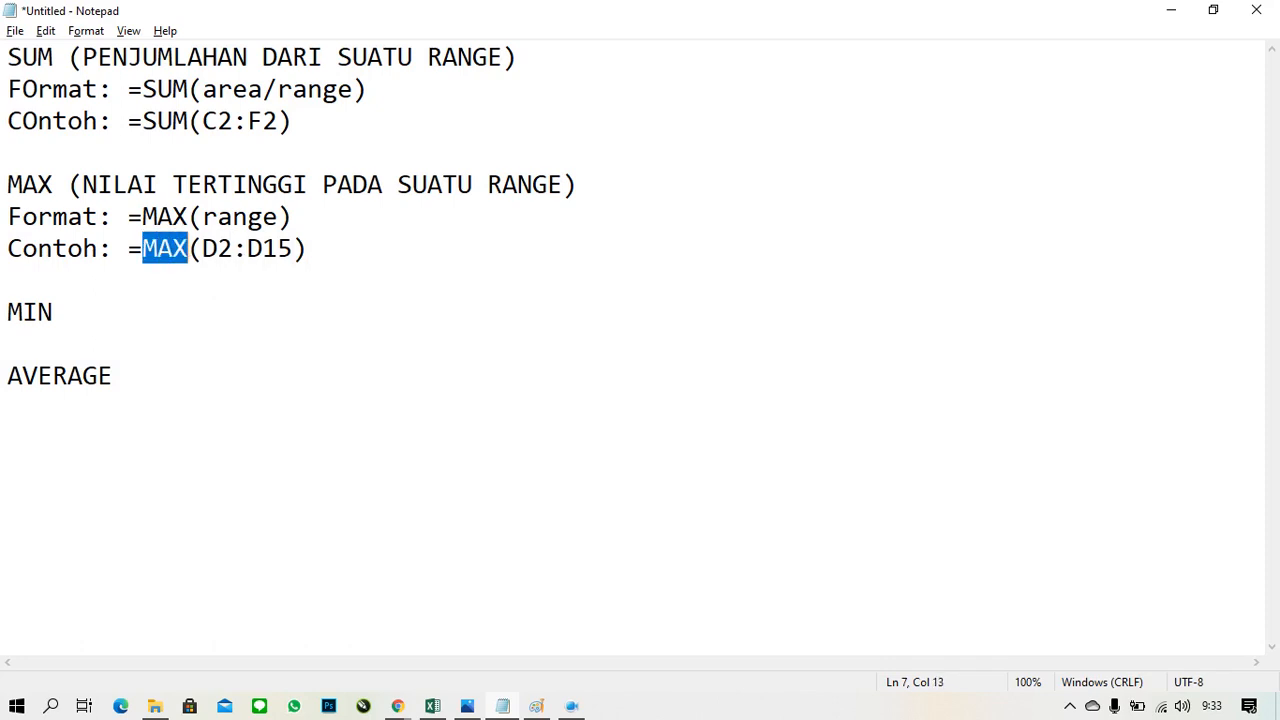
# Highlight the range D2:D15 inside the parentheses of the MAX example formula
pyautogui.press('Right')
pyautogui.press('Right')
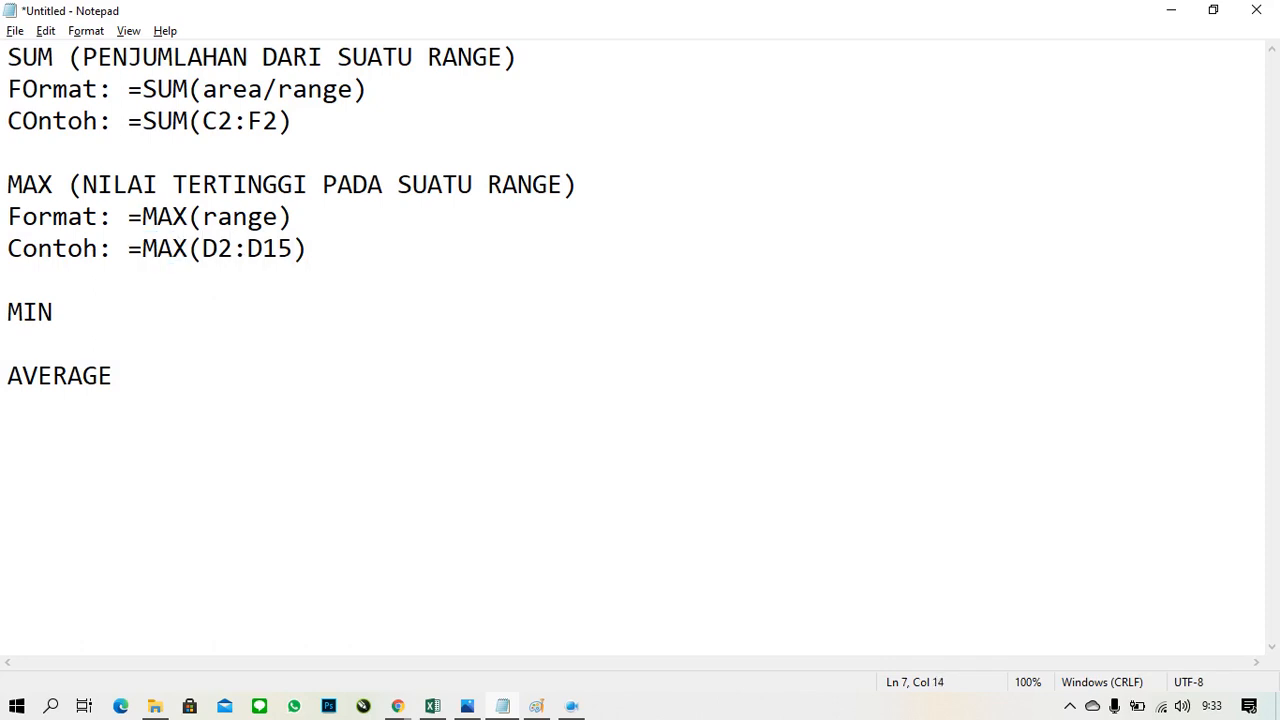
pyautogui.hotkey('shift', 'Right')
pyautogui.hotkey('shift', 'Right')
pyautogui.hotkey('shift', 'Right')
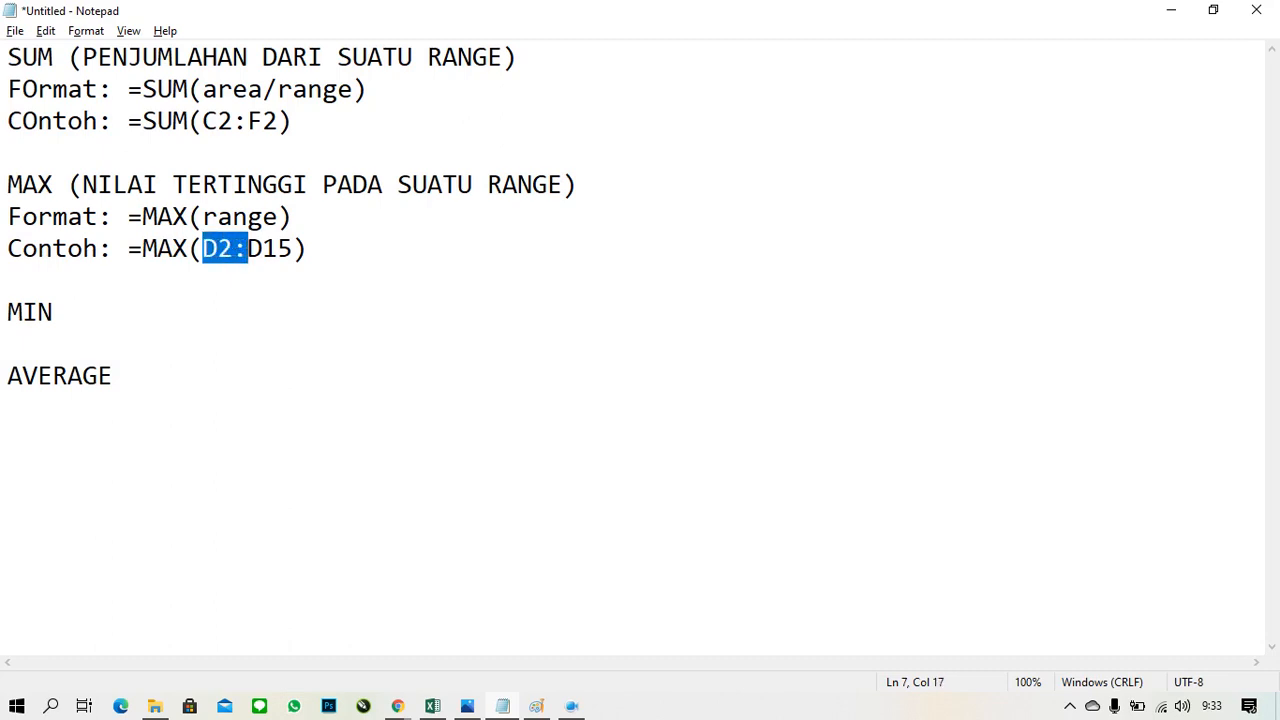
pyautogui.hotkey('shift', 'Right')
pyautogui.hotkey('shift', 'Right')
pyautogui.hotkey('shift', 'Right')
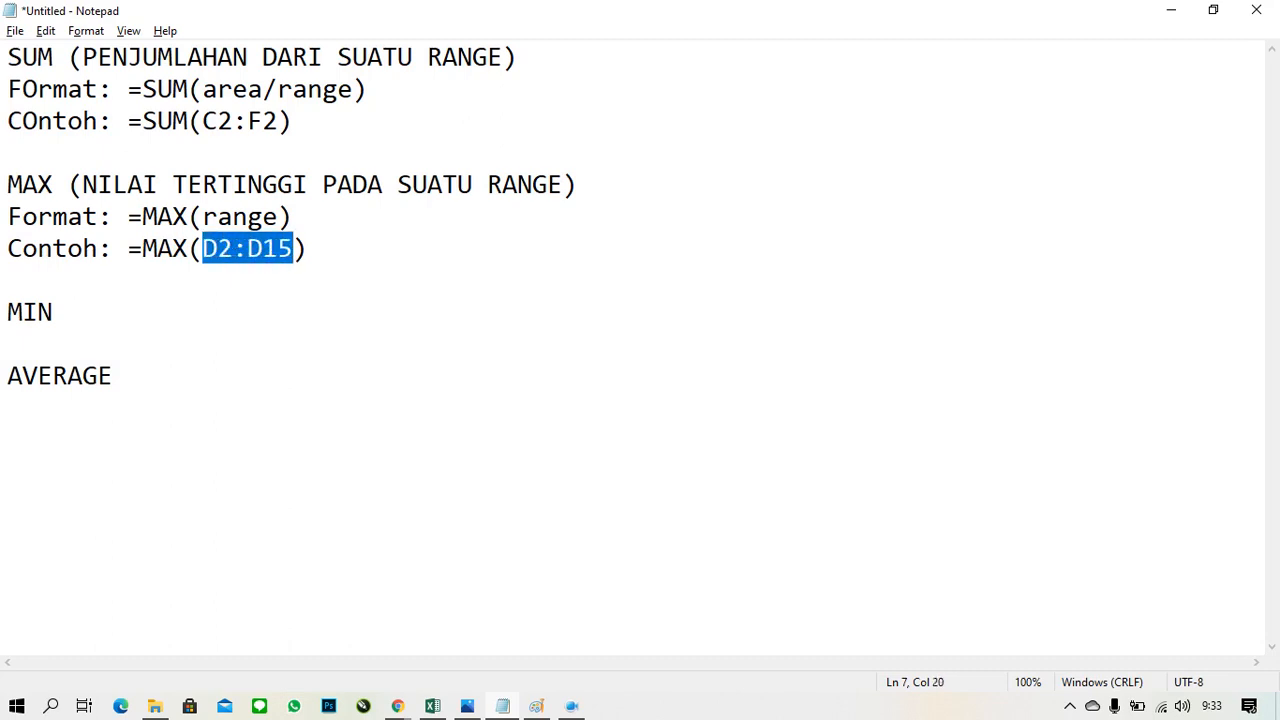
# Highlight the part of the example formula from MAX through D2, then clear the selection
pyautogui.press('Left')
pyautogui.press('Left')
pyautogui.press('Left')
pyautogui.press('Left')
pyautogui.press('Left')
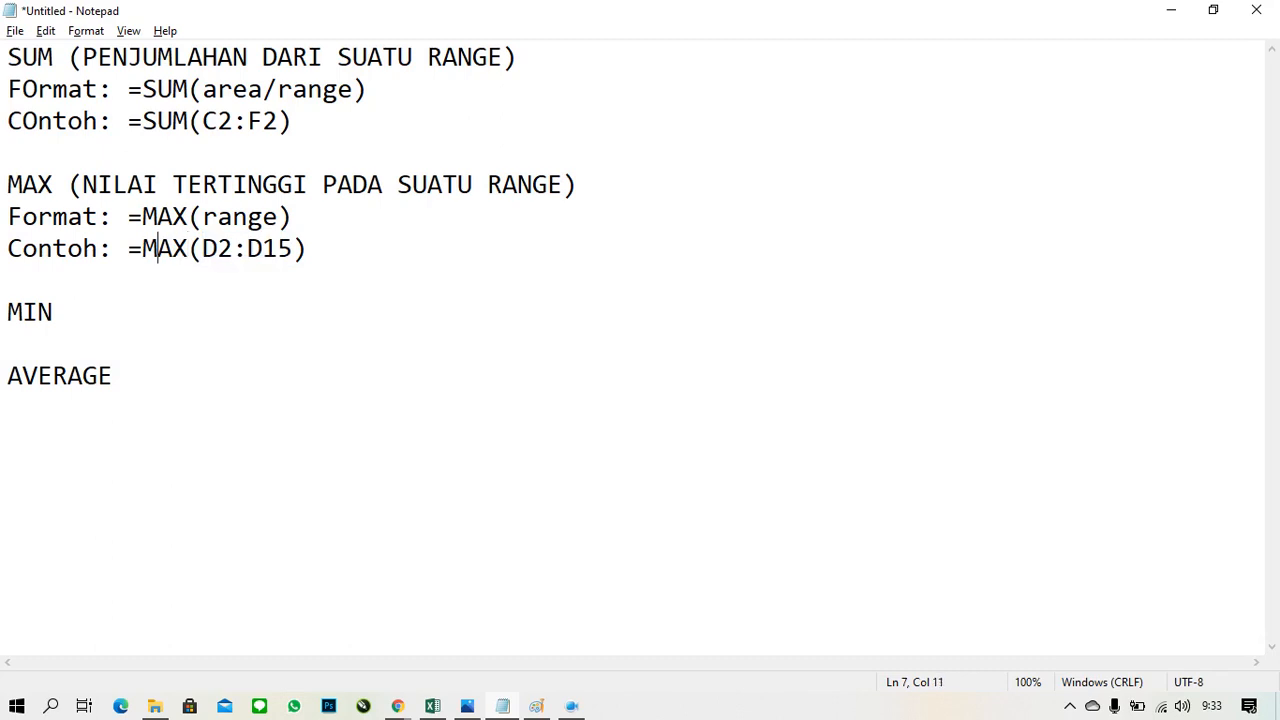
pyautogui.hotkey('shift', 'Right')
pyautogui.hotkey('shift', 'Right')
pyautogui.hotkey('shift', 'Right')
pyautogui.hotkey('shift', 'Right')
pyautogui.hotkey('shift', 'Right')
pyautogui.hotkey('shift', 'Right')
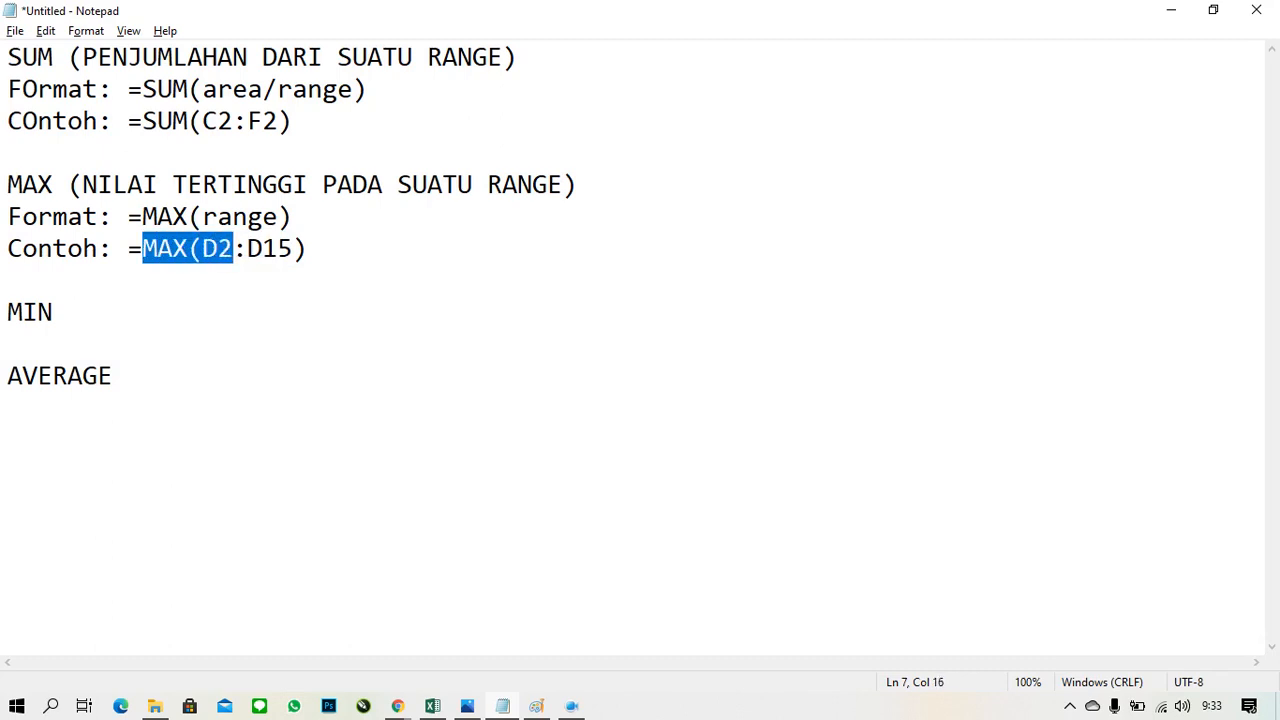
pyautogui.press('Right')
pyautogui.press('Right')
pyautogui.press('Right')
pyautogui.press('Right')
pyautogui.press('Right')
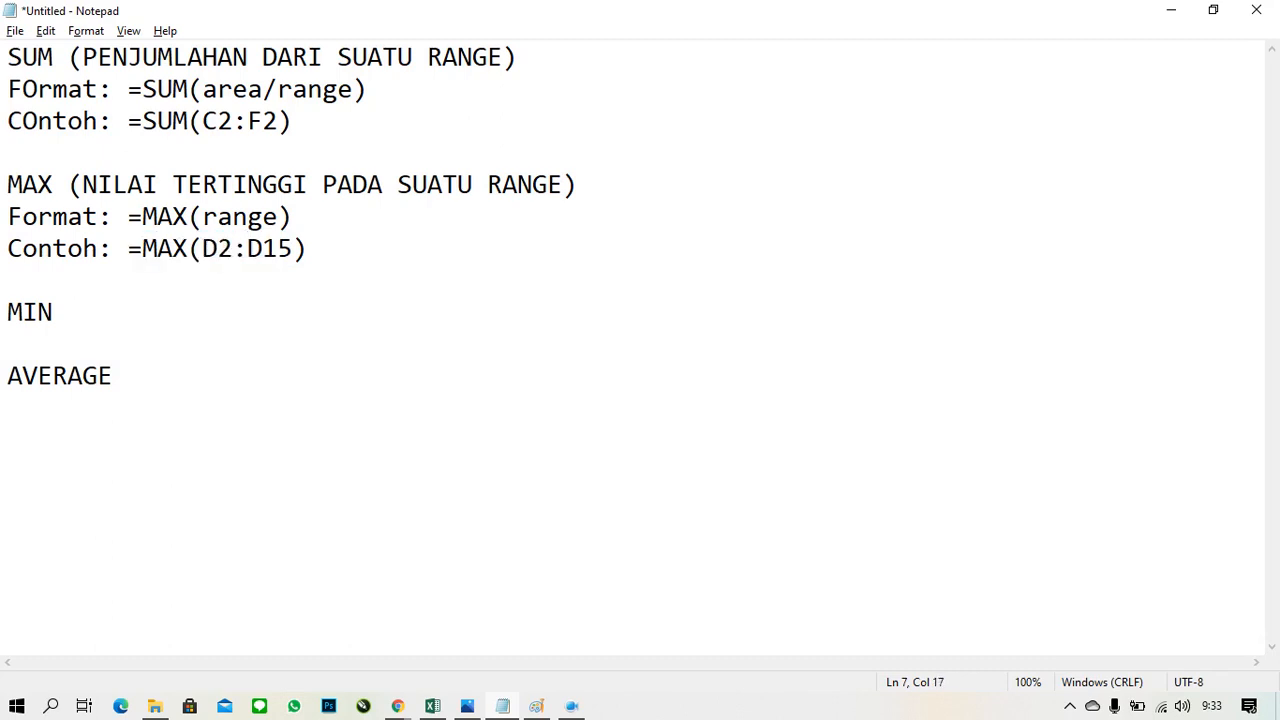
pyautogui.press('Left')
pyautogui.press('Left')
pyautogui.press('Left')
pyautogui.hotkey('shift', 'Left')
# Add the beginning of the description, "(NILAI TERENDAH", after MIN
pyautogui.press('Down')
pyautogui.press('Down')
pyautogui.press('End')
pyautogui.press('Up')
pyautogui.hotkey('ctrl', 'Home')
pyautogui.press('Down')
pyautogui.press('Down')
pyautogui.press('Down')
pyautogui.press('Down')
pyautogui.press('Down')
pyautogui.press('Down')
pyautogui.press('Down')
pyautogui.press('Down')
pyautogui.press('Down')
pyautogui.press('Up')
pyautogui.press('End')
pyautogui.write('(NILAI ')
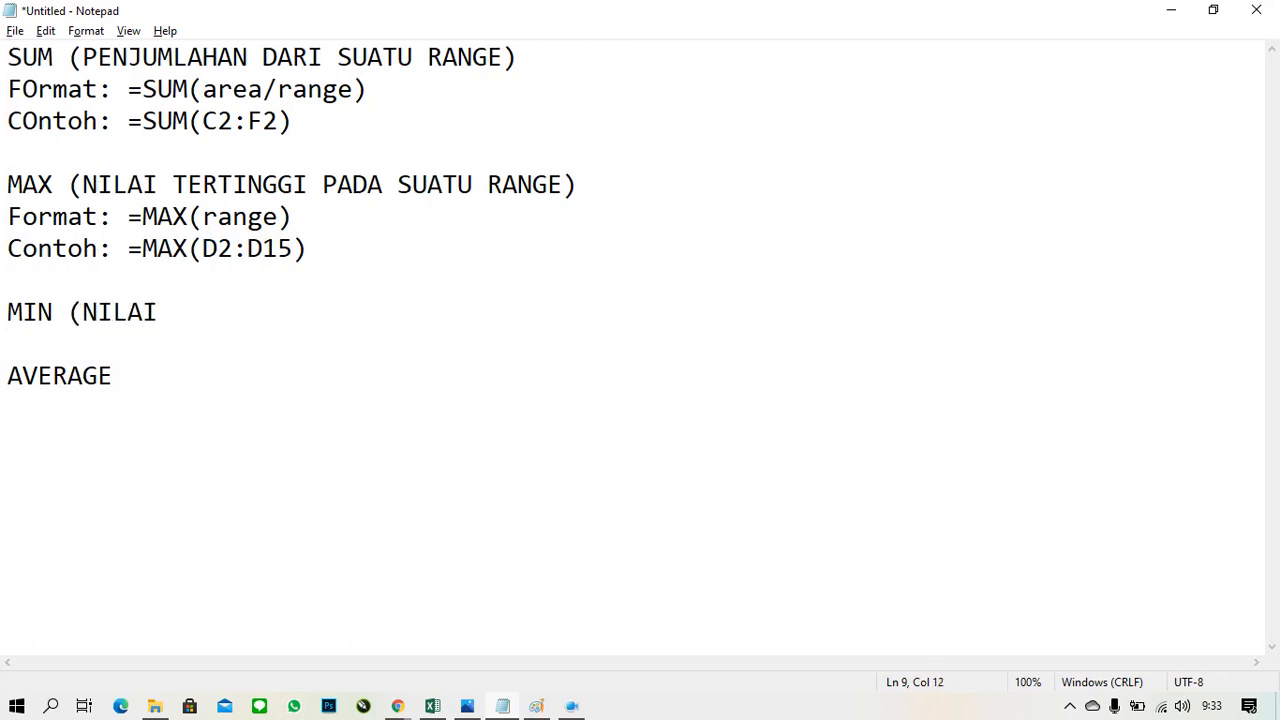
pyautogui.write('TERENDAH')
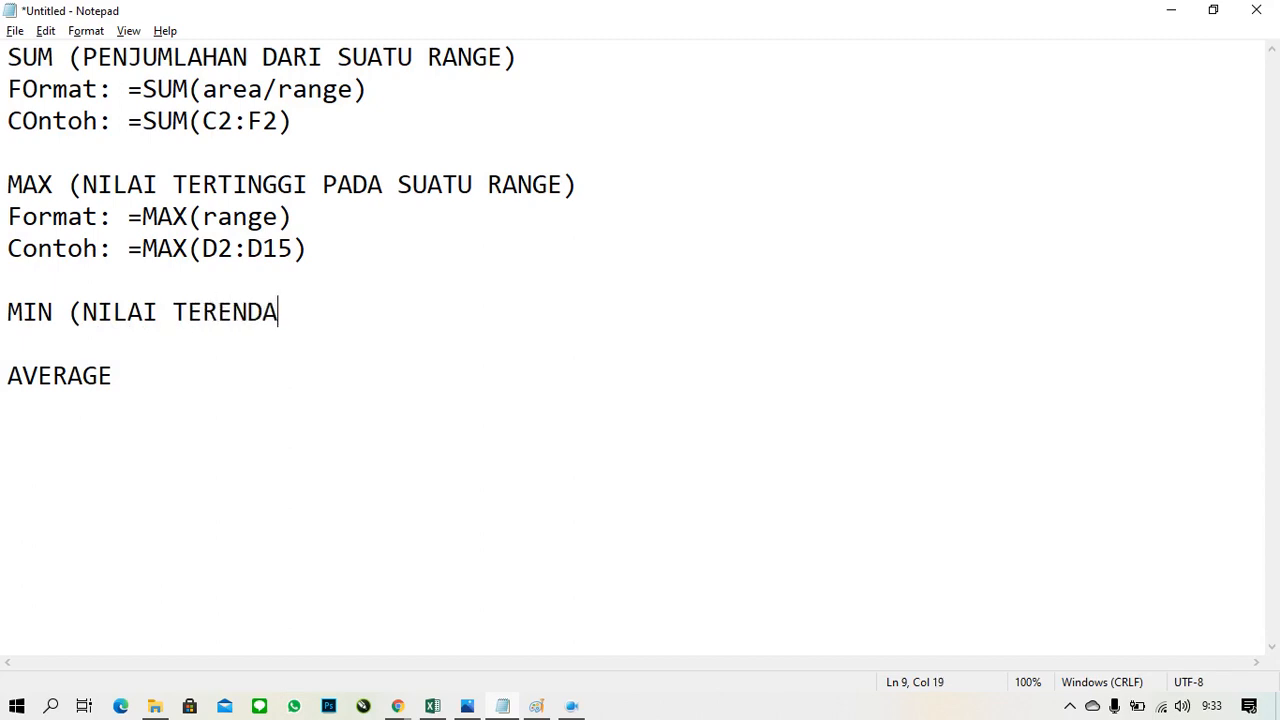
# Copy "PADA SUATU RANGE)" from the MAX description and paste it at the end of the MIN description
pyautogui.press('Up')
pyautogui.press('Up')
pyautogui.press('Up')
pyautogui.press('Up')
pyautogui.press('End')
pyautogui.hotkey('ctrl', 'shift', 'Left')
pyautogui.hotkey('ctrl', 'shift', 'Left')
pyautogui.hotkey('ctrl', 'shift', 'Left')
pyautogui.hotkey('ctrl', 'c')
pyautogui.press('Down')
pyautogui.press('Down')
pyautogui.press('Down')
pyautogui.press('Down')
pyautogui.press('End')
pyautogui.hotkey('ctrl', 'v')
# Add the line "Format: =MIN(range)" directly below the MIN description
pyautogui.press('Return')
pyautogui.write('Format:')
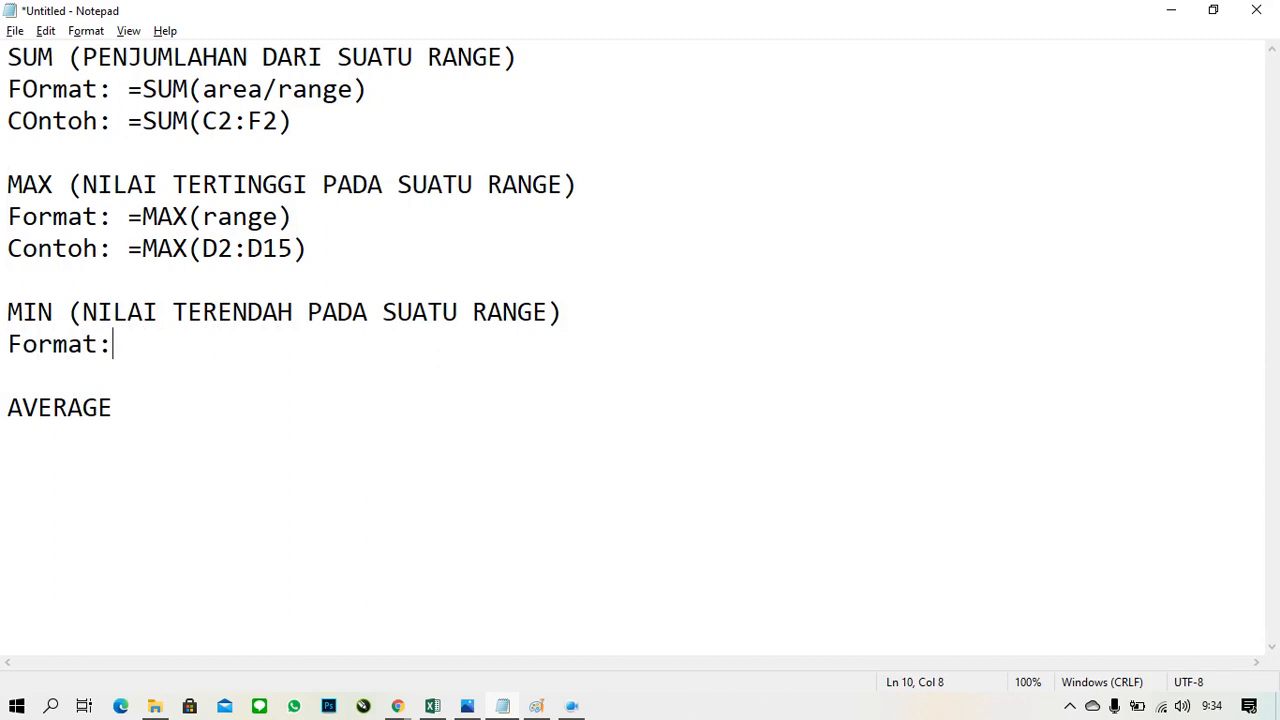
pyautogui.write(' =MIN')
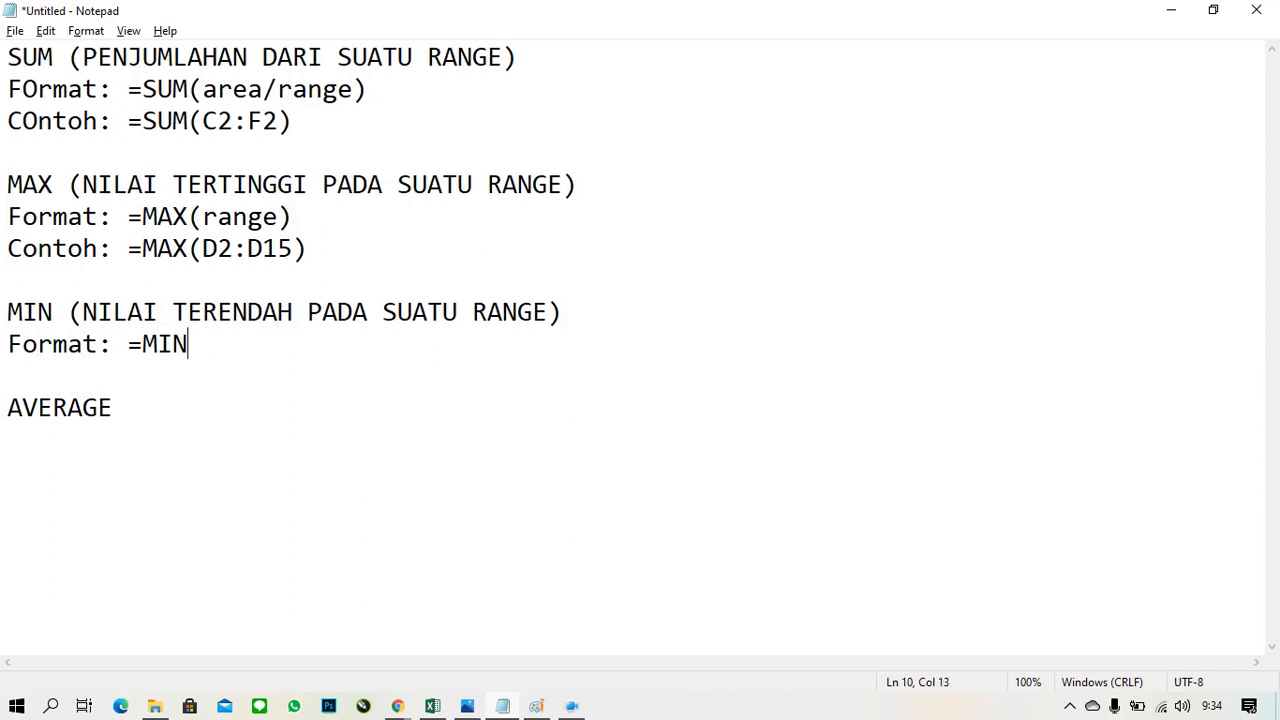
pyautogui.write('(range)')
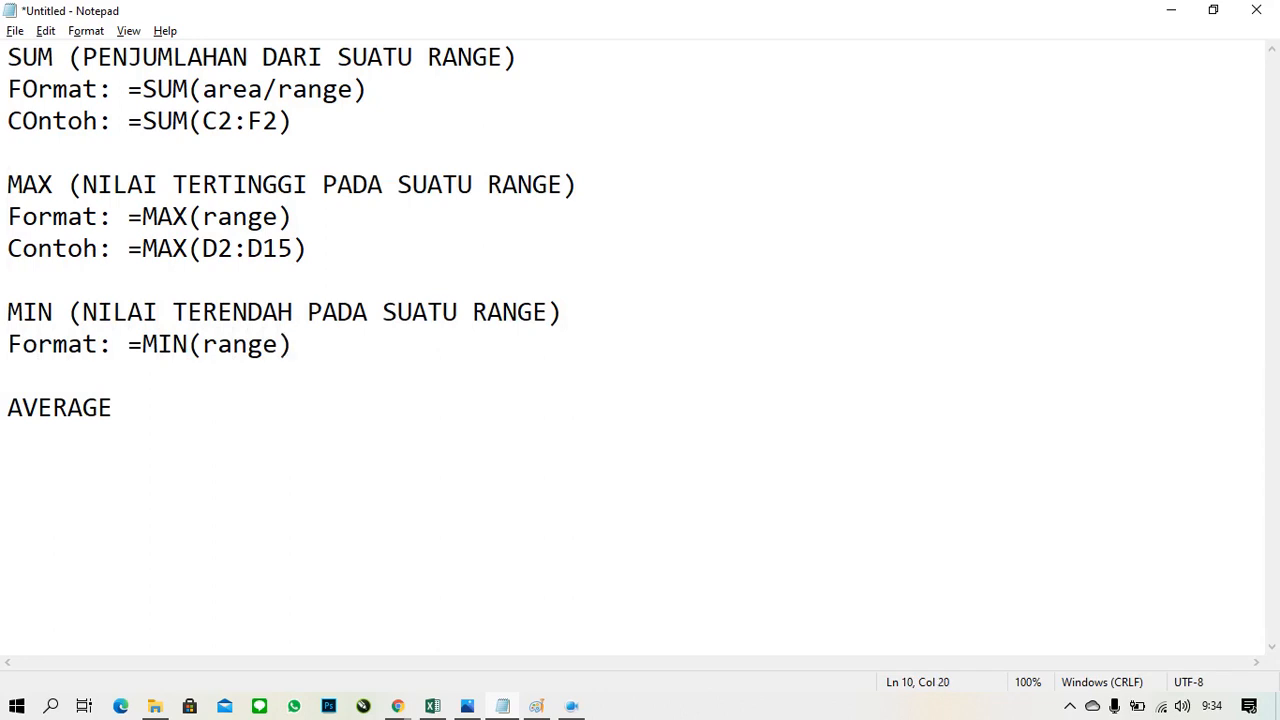
# Highlight the word "range" in the MIN format line, then clear the selection at the line's end
pyautogui.press('Left')
pyautogui.press('Left')
pyautogui.press('Left')
pyautogui.press('Left')
pyautogui.press('Left')
pyautogui.press('Left')
pyautogui.press('Left')
pyautogui.press('Left')
pyautogui.press('Left')
pyautogui.press('Right')
pyautogui.press('Right')
pyautogui.press('Right')
pyautogui.hotkey('shift', 'Right')
pyautogui.hotkey('shift', 'Right')
pyautogui.hotkey('shift', 'Right')
pyautogui.hotkey('shift', 'Right')
pyautogui.hotkey('shift', 'Right')
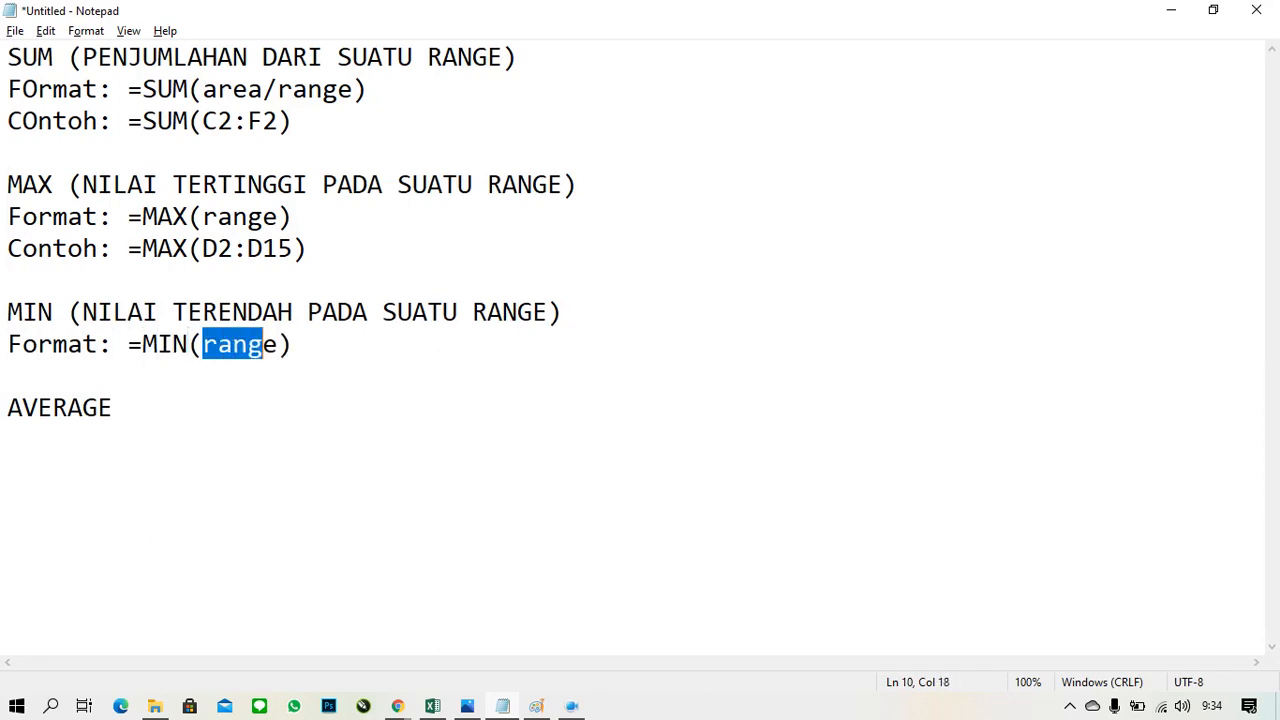
pyautogui.press('Right')
pyautogui.press('Right')
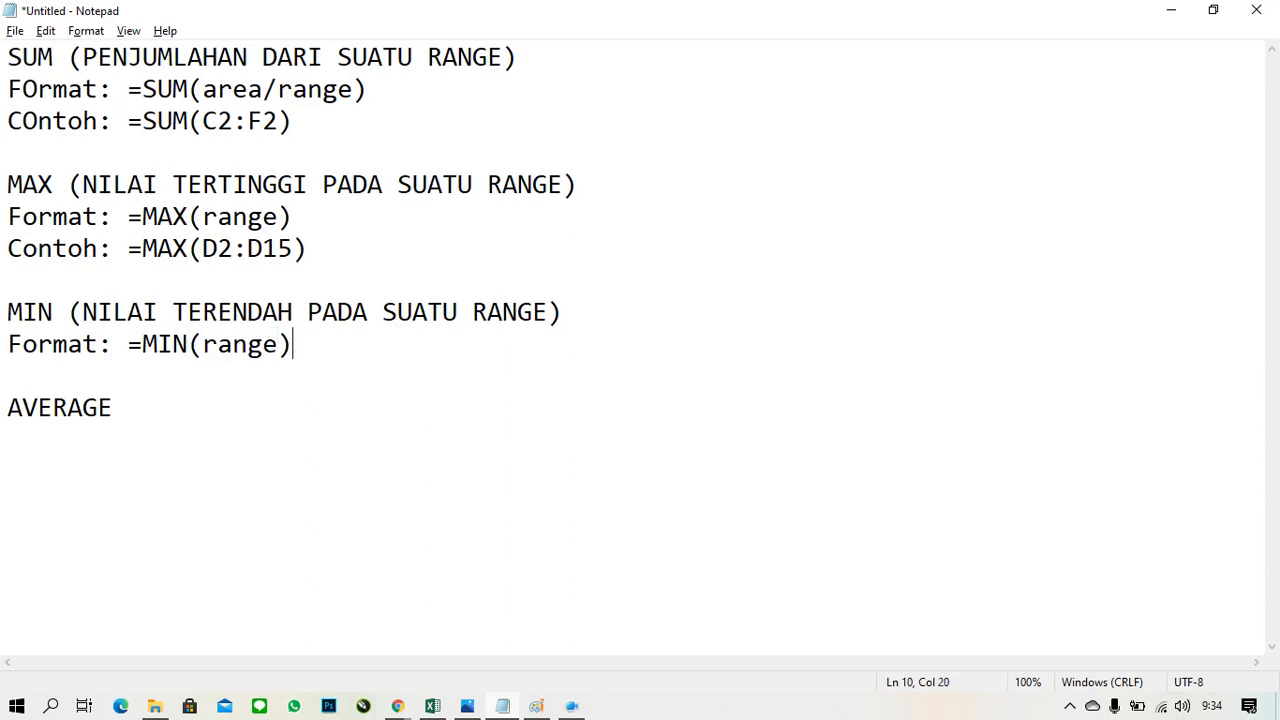
# Add the example line "Contoh: =MIN(D2:D15)" directly below the MIN format line
pyautogui.press('Return')
pyautogui.write('Cont')
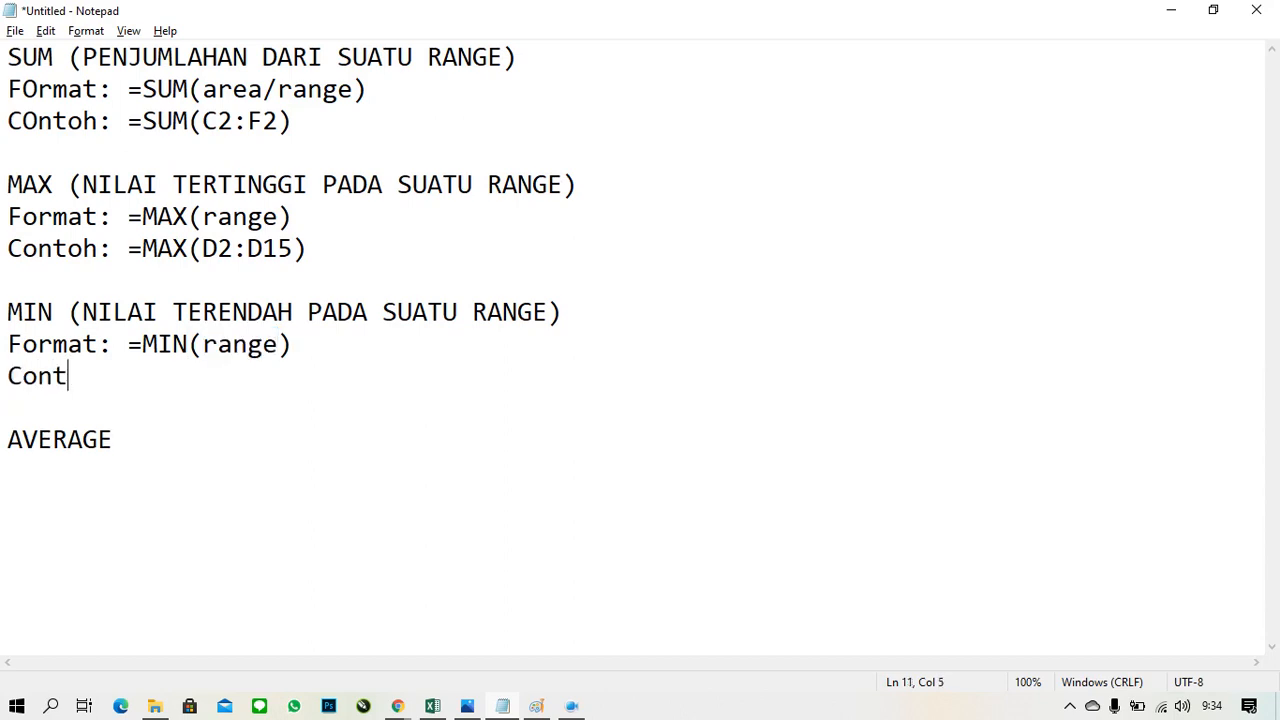
pyautogui.write('oh: =')
pyautogui.press('BackSpace')
pyautogui.write('MIN(')
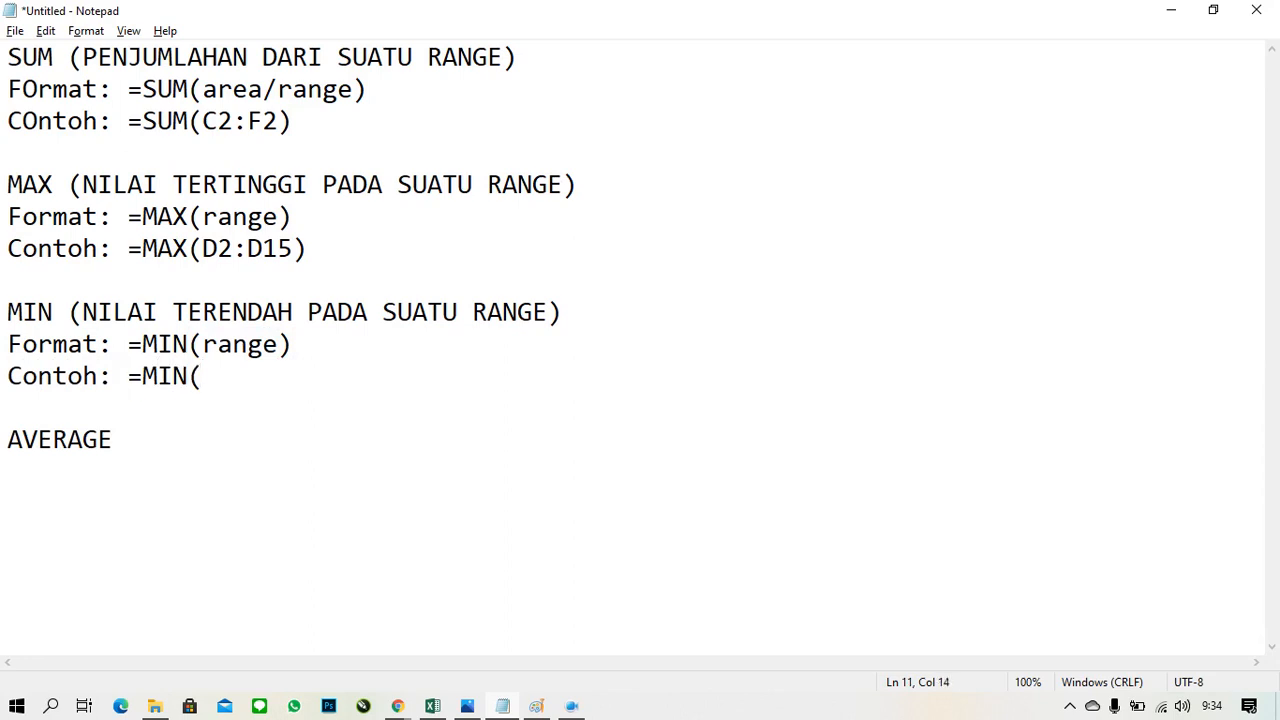
pyautogui.write('D2:D15)')
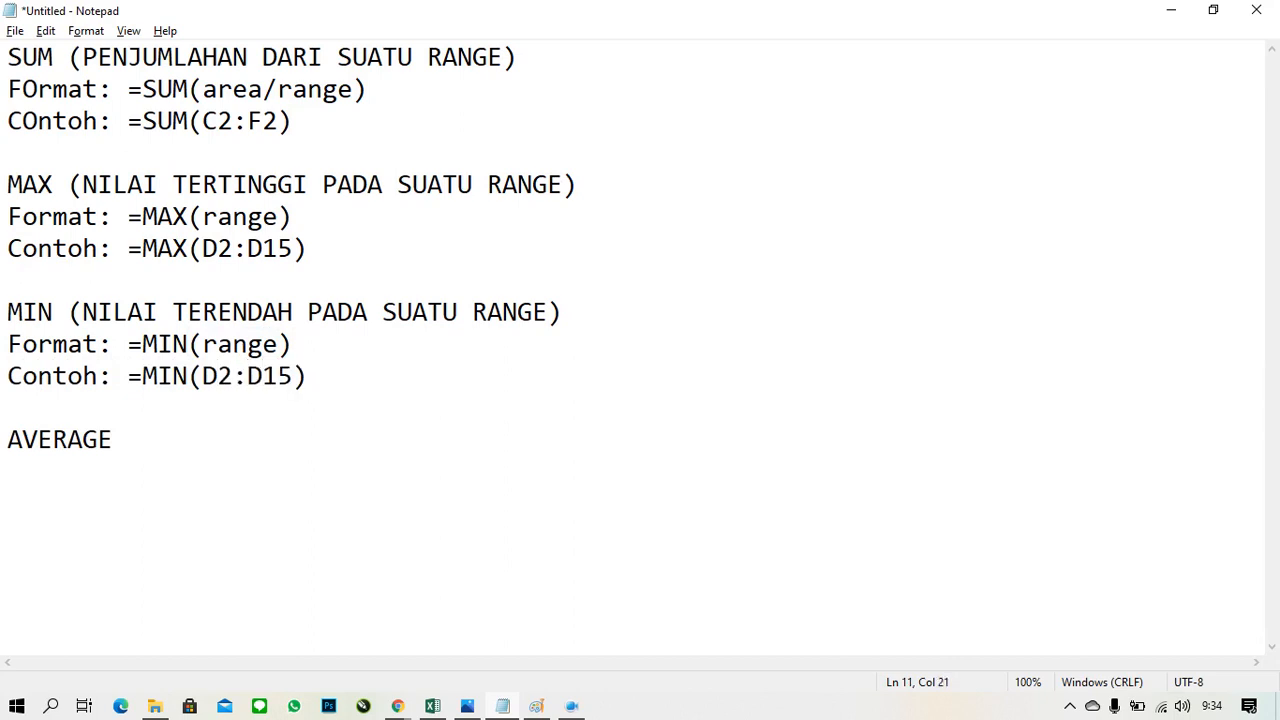
# Add the beginning of the description, "(NILAI RATA-RATA PADA", after AVERAGE
pyautogui.press('Down')
pyautogui.press('Down')
pyautogui.press('Up')
pyautogui.press('Down')
pyautogui.press('End')
pyautogui.write('(Nil')
pyautogui.press('BackSpace')
pyautogui.press('BackSpace')
pyautogui.press('BackSpace')
pyautogui.write('NILAI ')
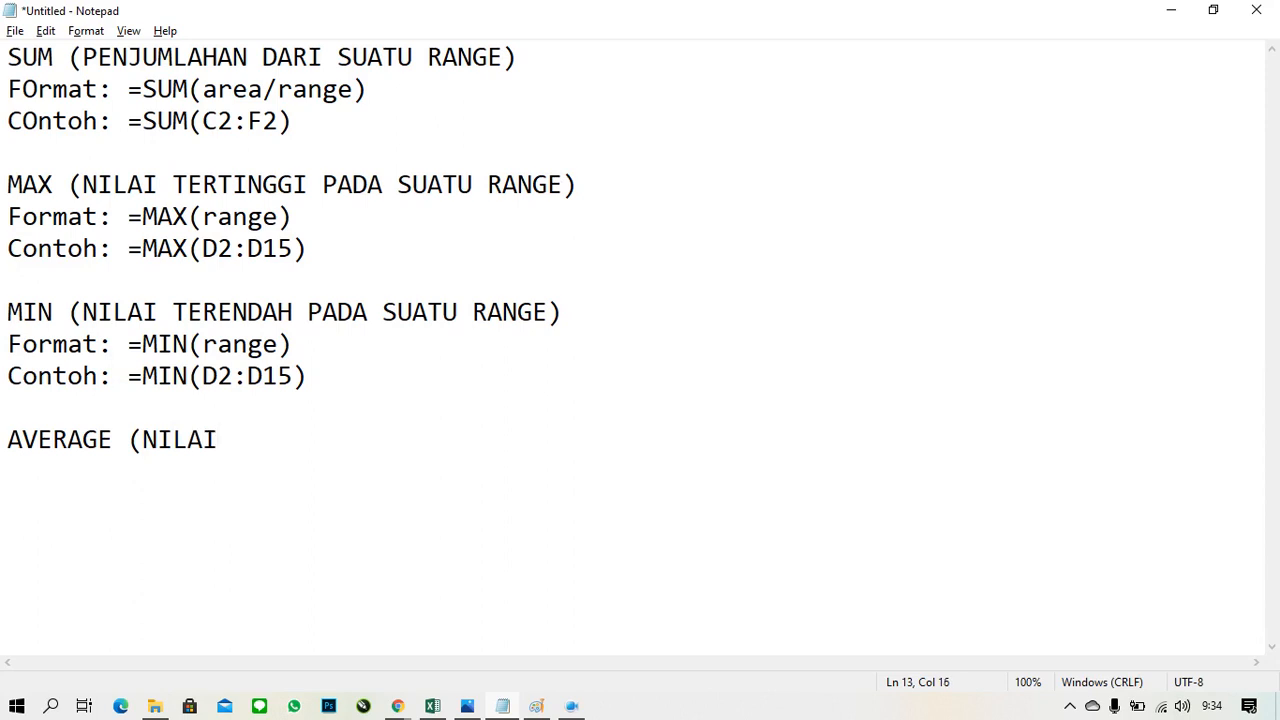
pyautogui.write('RATA-')
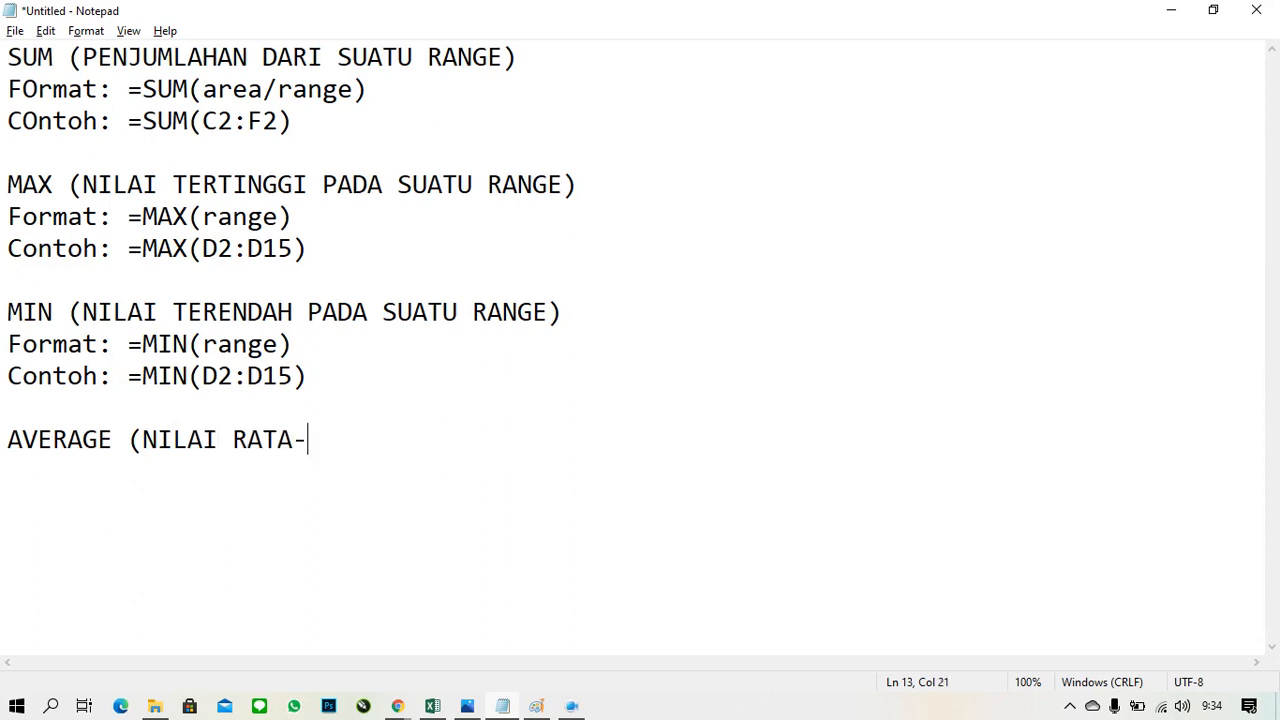
pyautogui.write('RATA PADA')
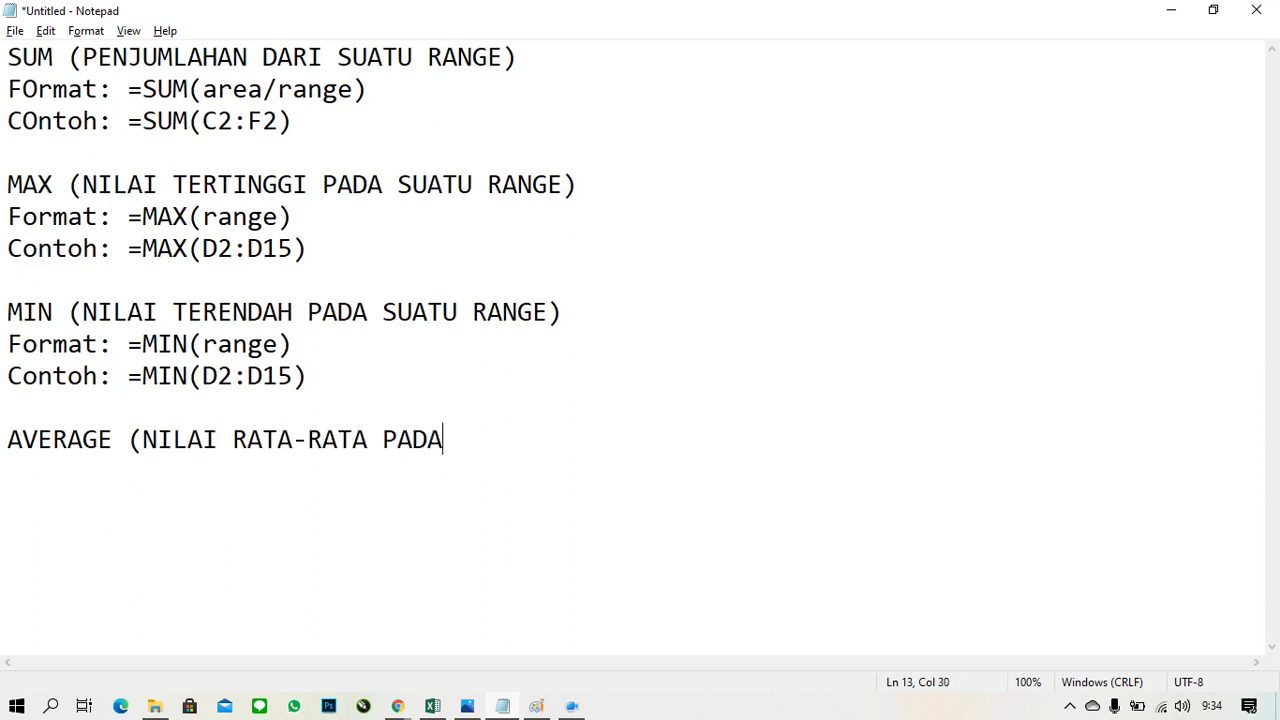
# Paste the copied "PADA SUATU RANGE)" at the end of the AVERAGE description and delete the duplicate word "PADA"
pyautogui.hotkey('ctrl', 'v')
pyautogui.hotkey('ctrl', 'Left')
pyautogui.hotkey('ctrl', 'Left')
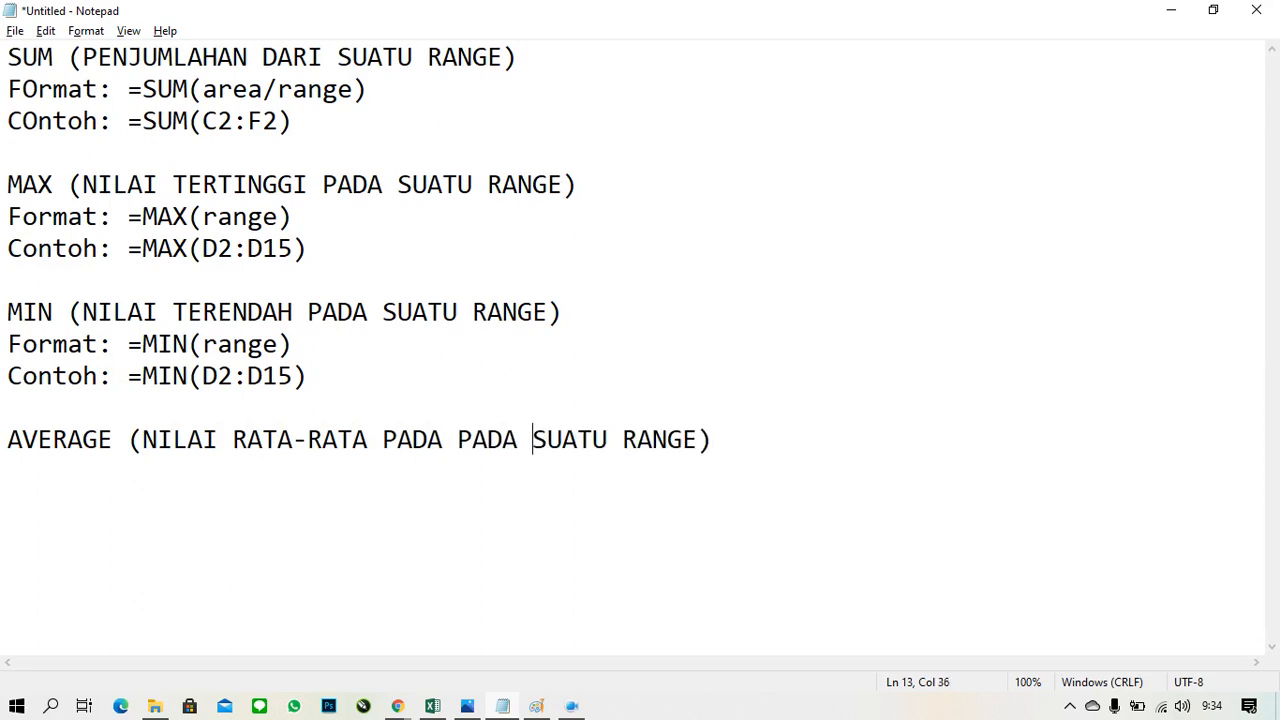
pyautogui.hotkey('ctrl', 'shift', 'Left')
pyautogui.press('BackSpace')
pyautogui.hotkey('ctrl', 'Right')
pyautogui.hotkey('ctrl', 'Right')
# Add the line "Format: =AVERAGE(range)" directly below the AVERAGE description
pyautogui.press('Return')
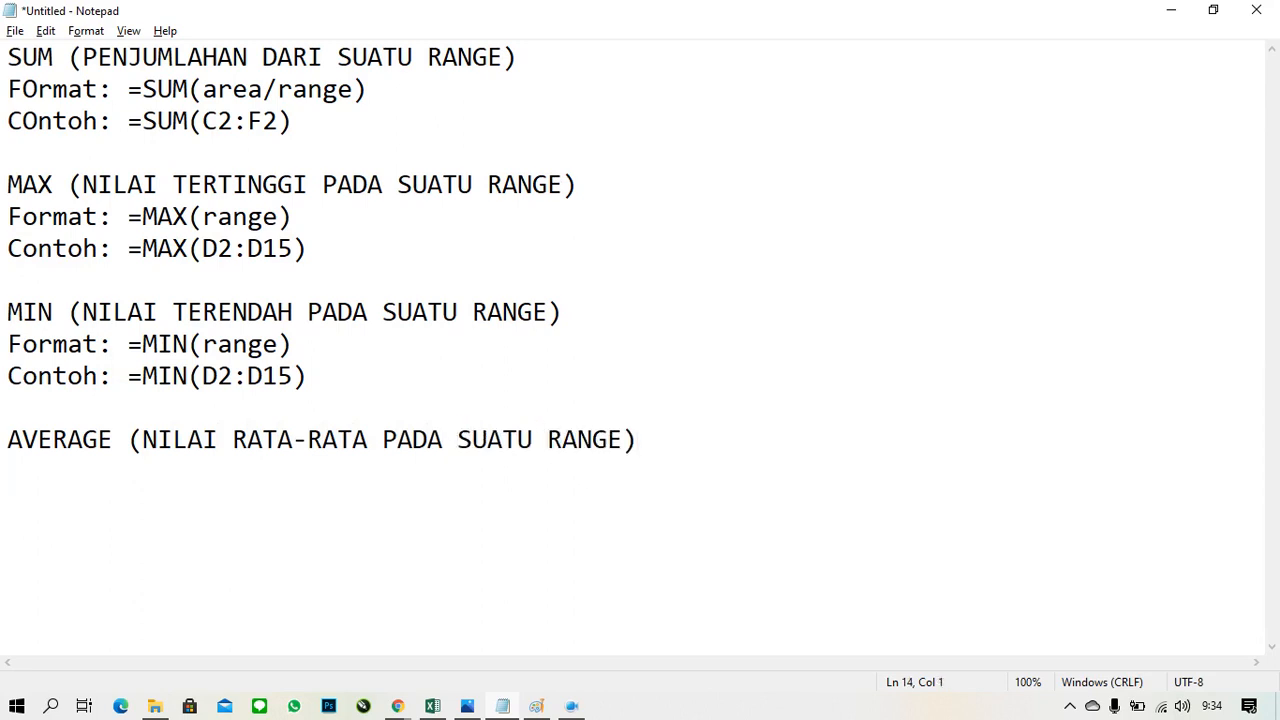
pyautogui.write('Format')
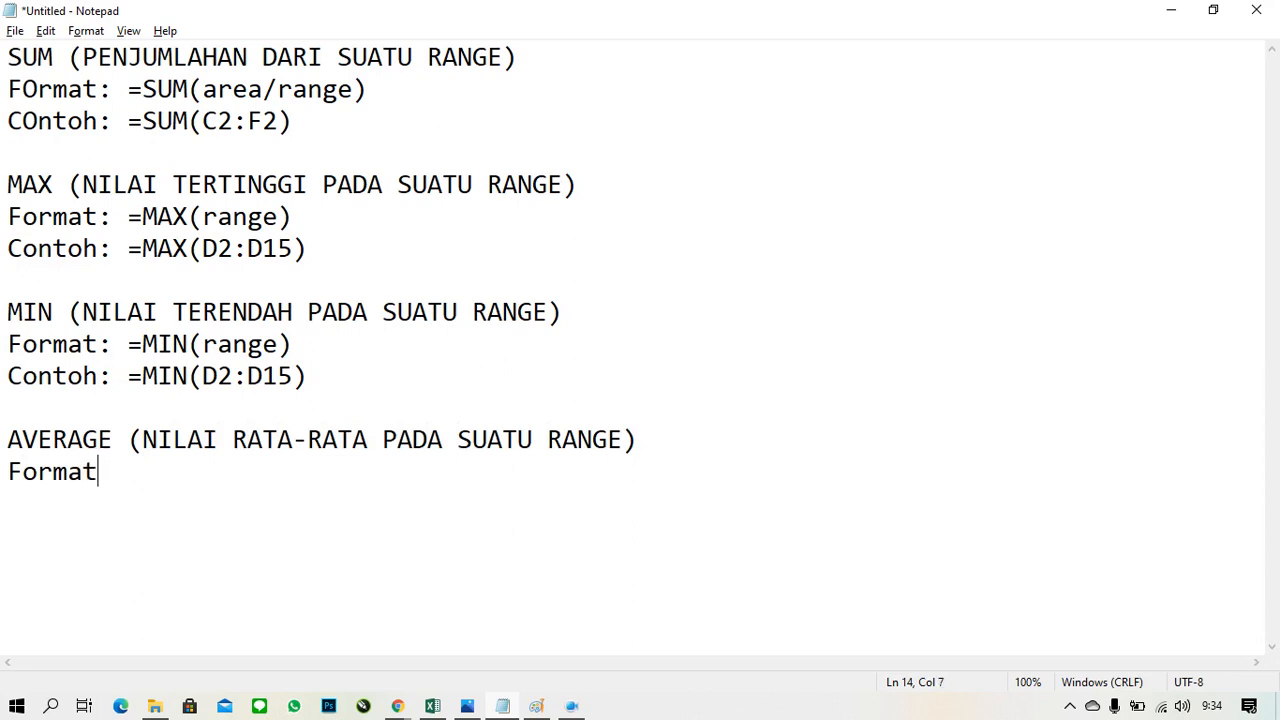
pyautogui.write(': =AVERAGE')
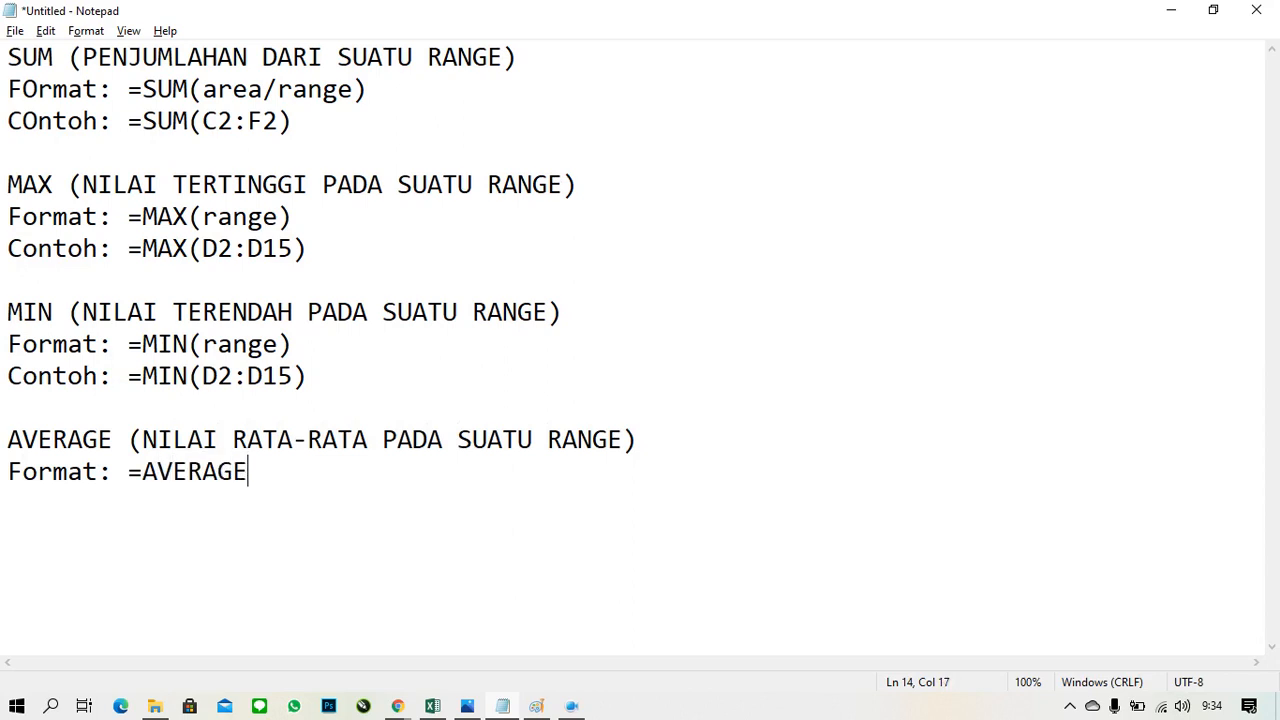
pyautogui.write('(range)')
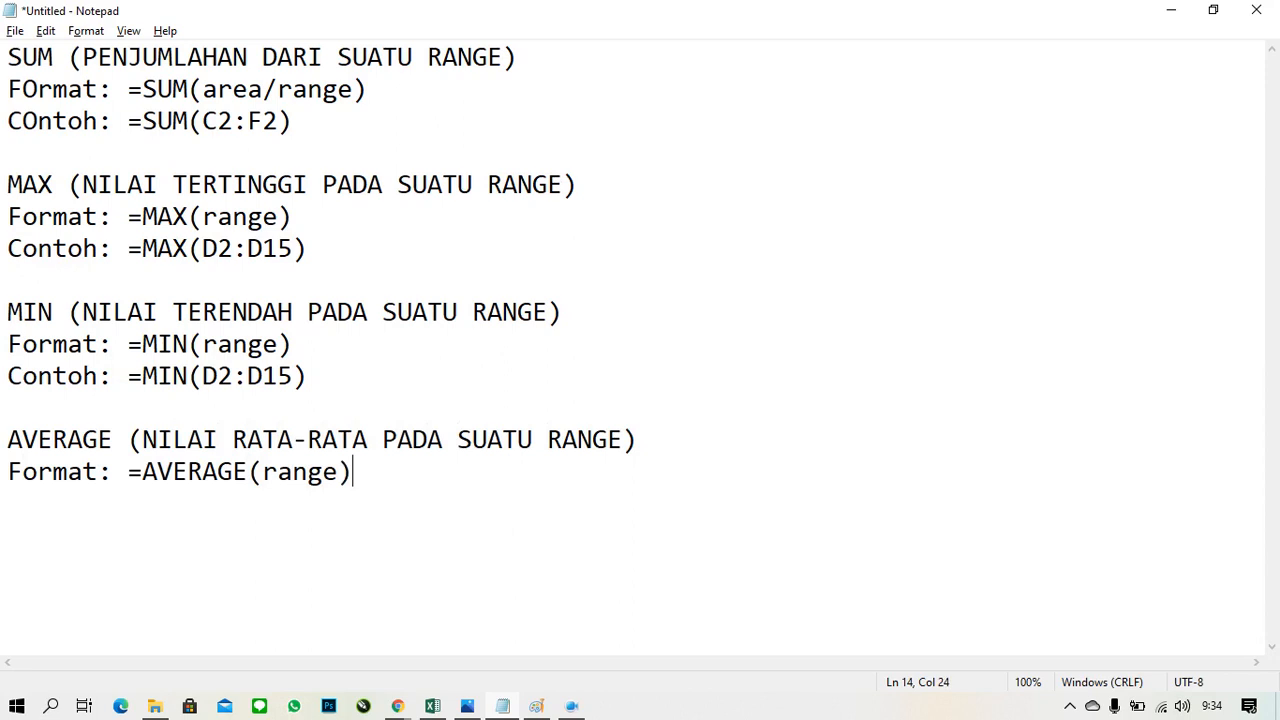
# Add the example line "Contoh: =AVERAGE(G3:G10)" below the AVERAGE format line
pyautogui.press('Return')
pyautogui.write('Contoh: ')
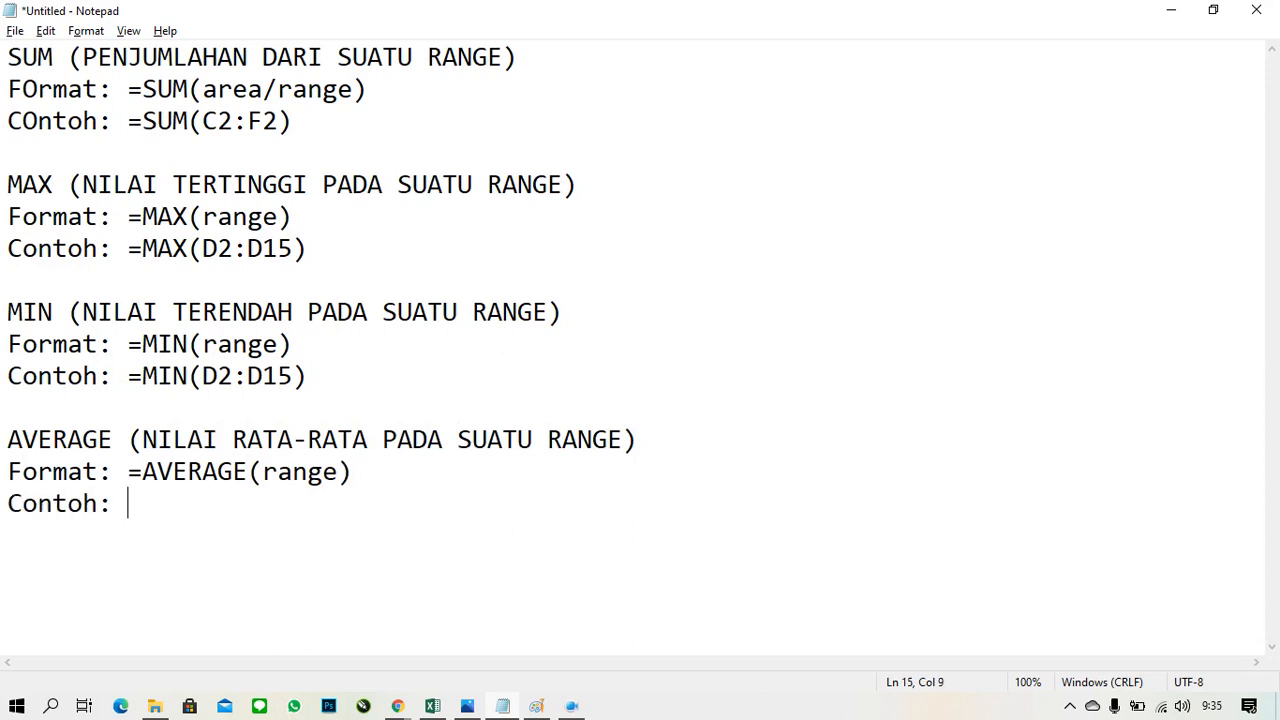
pyautogui.write('=AVERAGE')
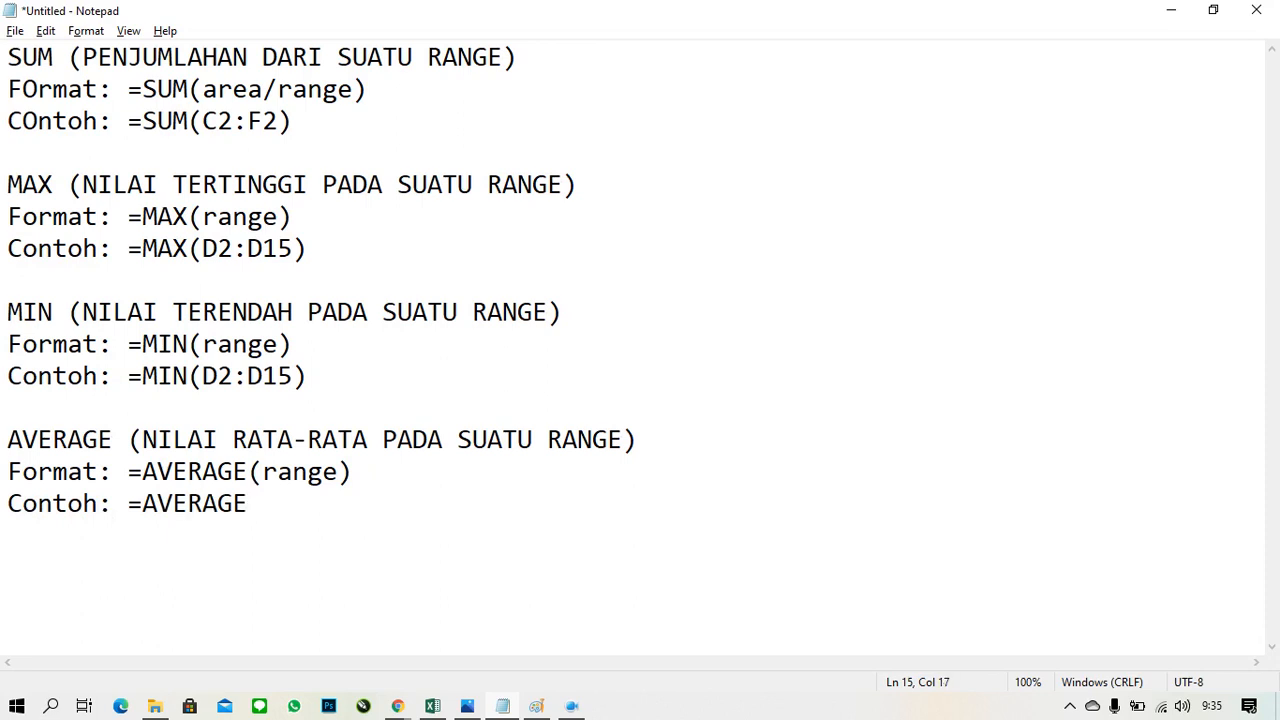
pyautogui.write('(')
pyautogui.write('G3:G10)')
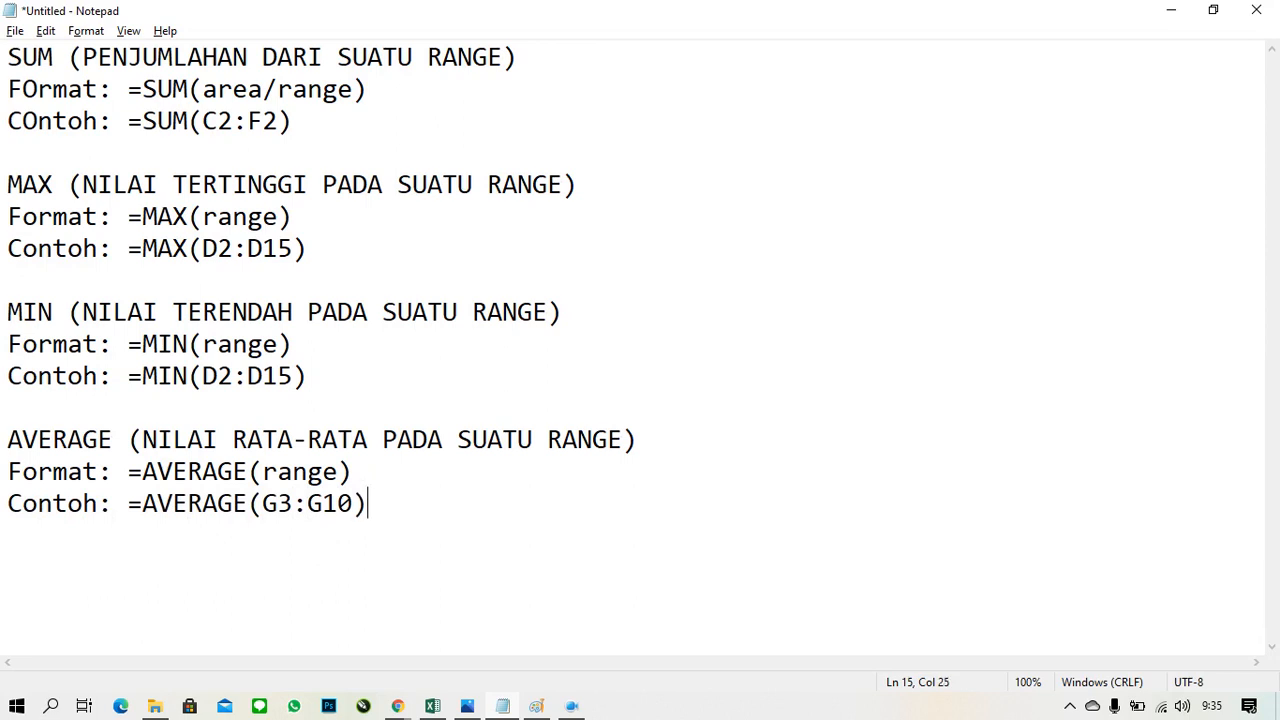
# Review the notes line by line from the AVERAGE example up to the SUM section and back down to the end
pyautogui.press('Up')
pyautogui.press('Up')
pyautogui.press('Up')
pyautogui.press('Up')
pyautogui.press('Up')
pyautogui.press('Up')
pyautogui.press('Up')
pyautogui.press('Up')
pyautogui.press('Up')
pyautogui.press('Up')
pyautogui.press('Up')
pyautogui.press('Up')
pyautogui.press('Up')
pyautogui.press('Up')
pyautogui.press('Down')
pyautogui.press('Down')
pyautogui.press('Down')
pyautogui.press('Down')
pyautogui.press('Down')
pyautogui.press('Down')
pyautogui.press('Down')
pyautogui.press('Down')
pyautogui.press('Down')
pyautogui.press('Down')
pyautogui.press('Down')
pyautogui.press('Down')
pyautogui.press('Down')
pyautogui.press('Down')
pyautogui.press('Right')
pyautogui.press('Right')
pyautogui.press('Right')
pyautogui.press('Right')
pyautogui.press('Right')
pyautogui.press('Right')
pyautogui.press('Right')
pyautogui.press('Right')
pyautogui.press('Right')
pyautogui.press('Right')
pyautogui.press('Right')
pyautogui.press('Right')
pyautogui.press('Right')
pyautogui.press('Right')
pyautogui.press('Right')
pyautogui.press('Right')
pyautogui.press('Right')
pyautogui.press('Right')
pyautogui.press('Right')
pyautogui.press('Right')
pyautogui.press('Right')
# Switch to the Book1 workbook in Excel and narrow the MTK column to about 60 pixels
pyautogui.moveTo(430, 706)
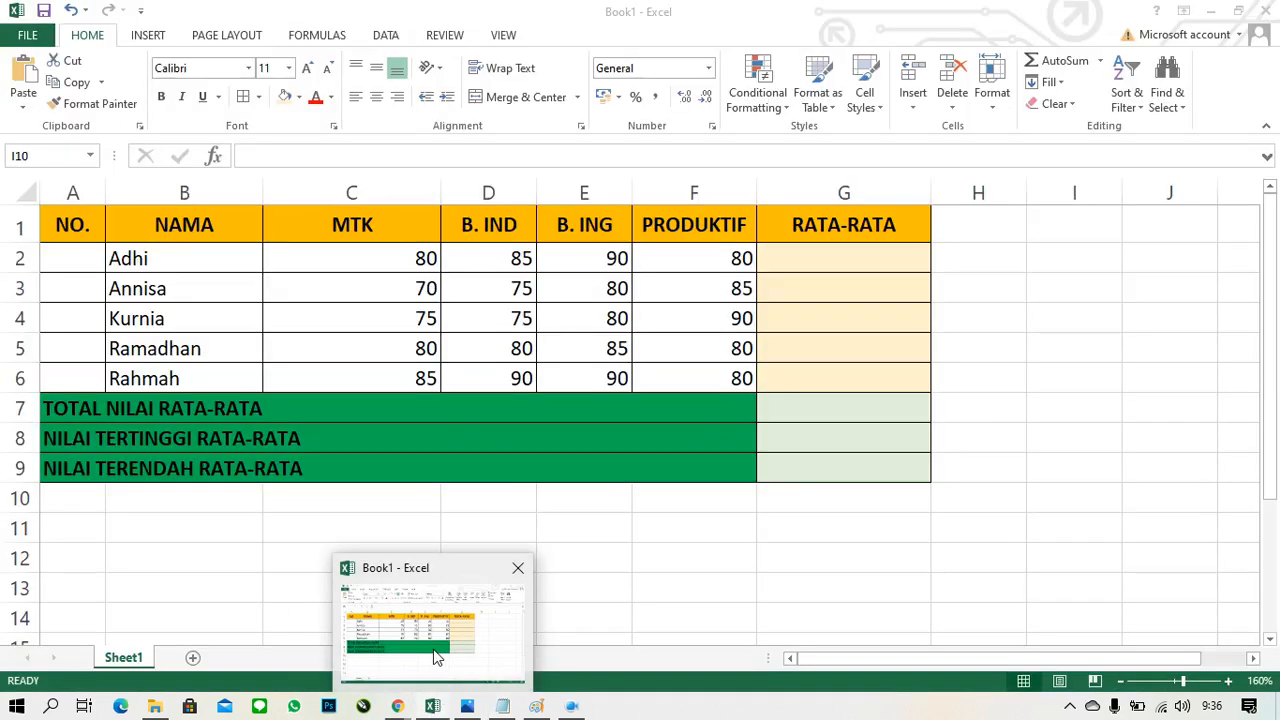
pyautogui.click(433, 657)
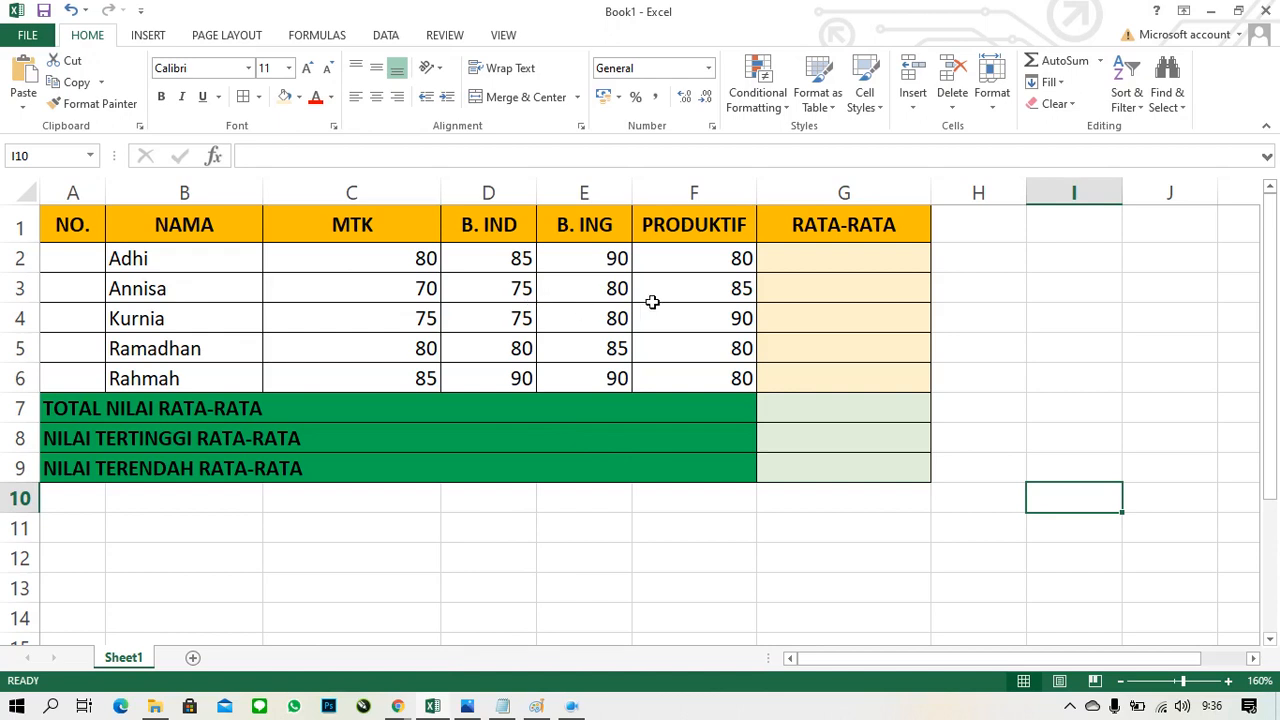
pyautogui.moveTo(692, 262); pyautogui.dragTo(187, 390)
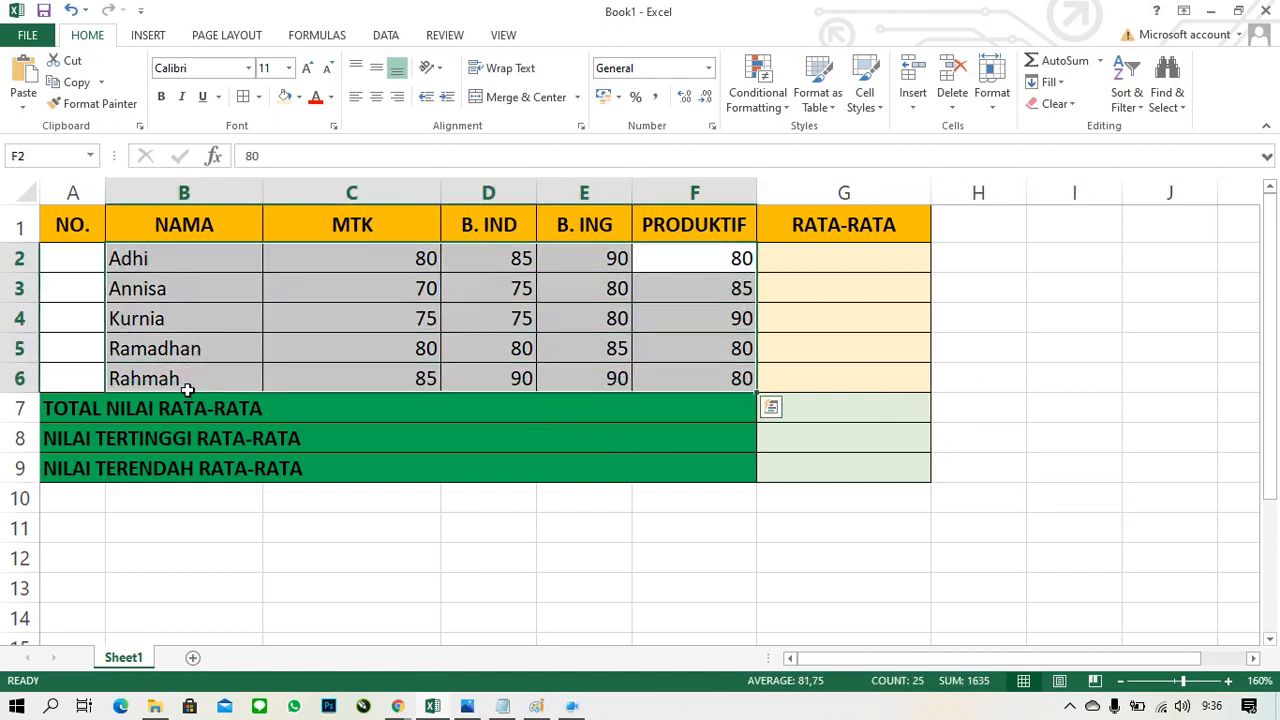
pyautogui.doubleClick(440, 192)
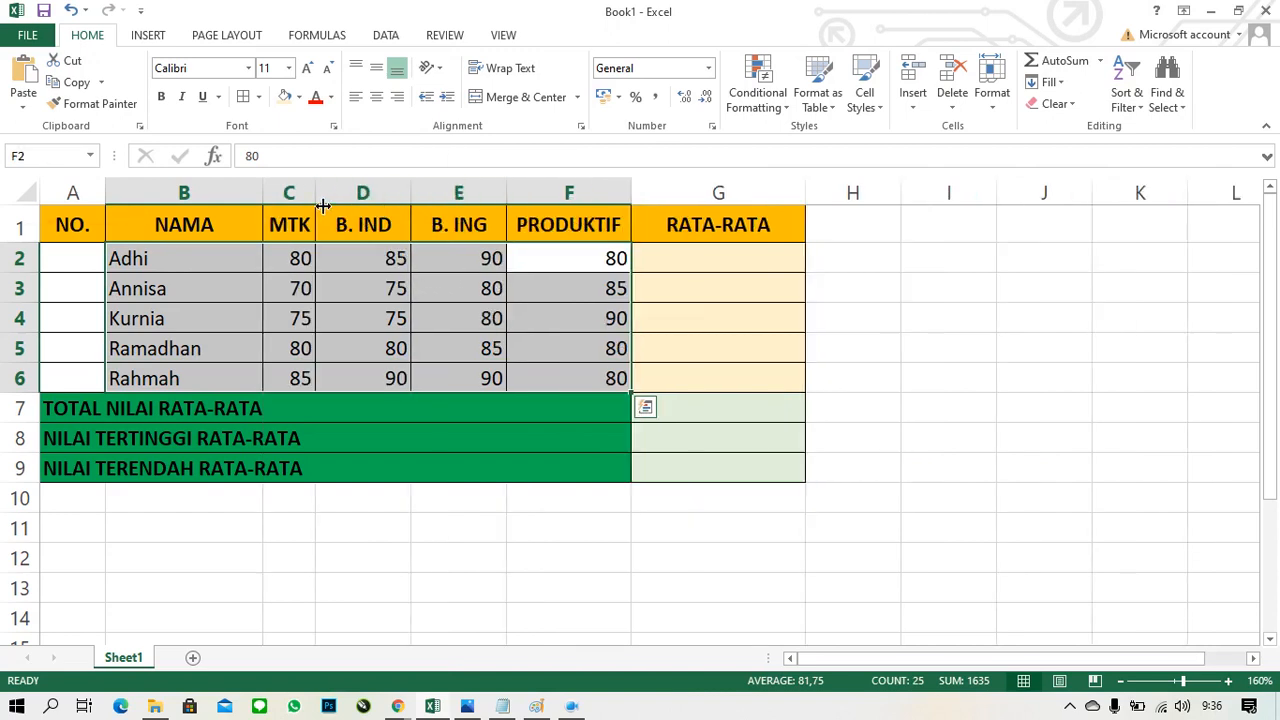
pyautogui.moveTo(323, 206); pyautogui.dragTo(353, 202)
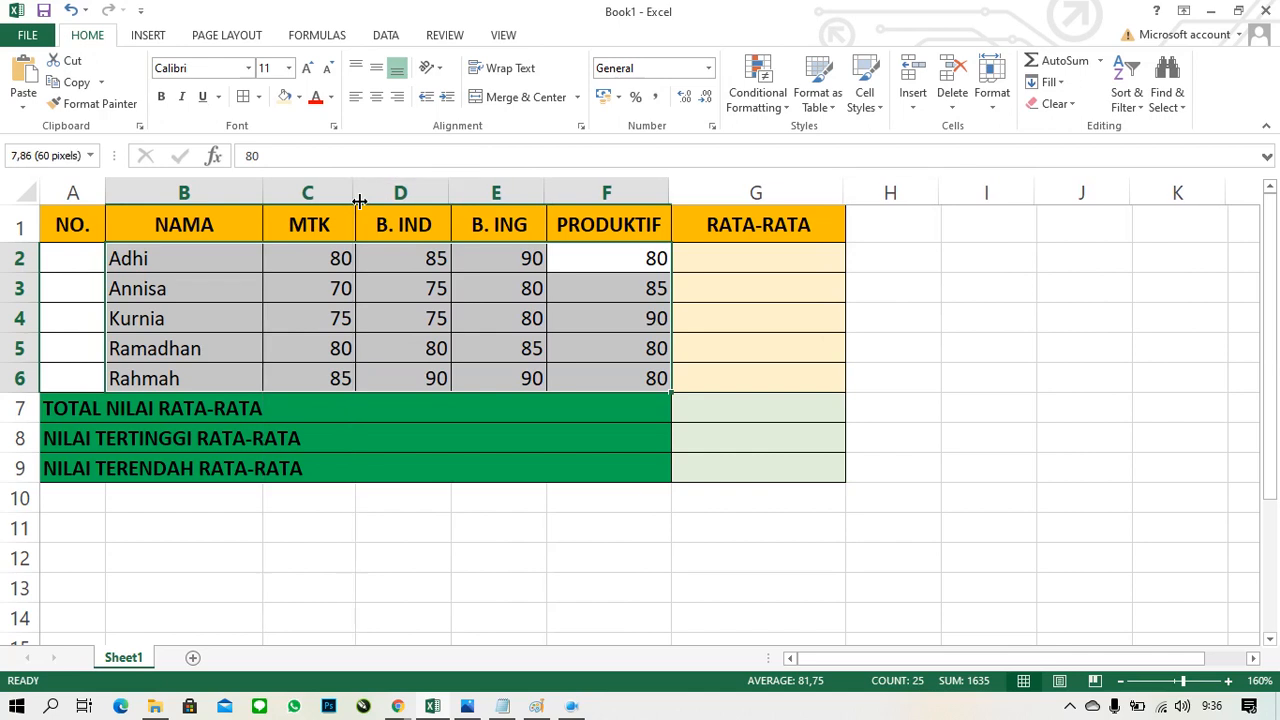
# Highlight the first student's four subject scores from MTK through PRODUKTIF, cells C2:F2
pyautogui.click(338, 268)
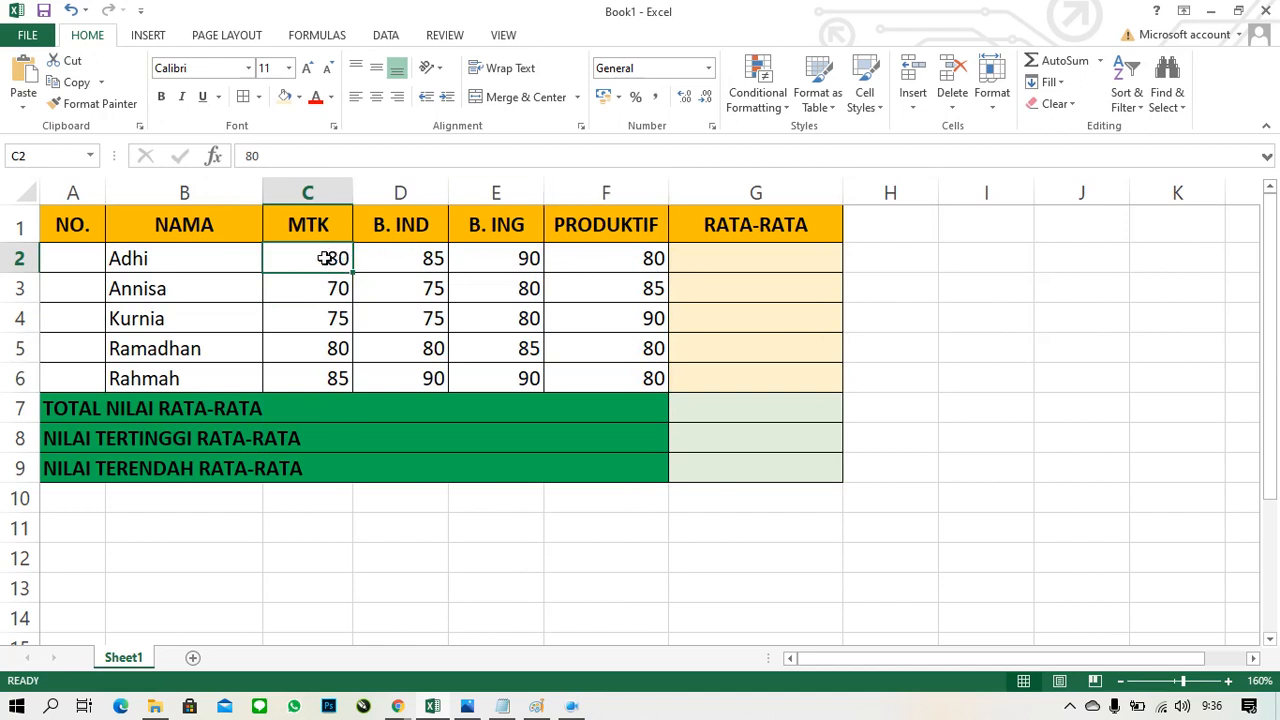
pyautogui.hotkey('shift', 'Right')
pyautogui.hotkey('shift', 'Right')
pyautogui.hotkey('shift', 'Right')
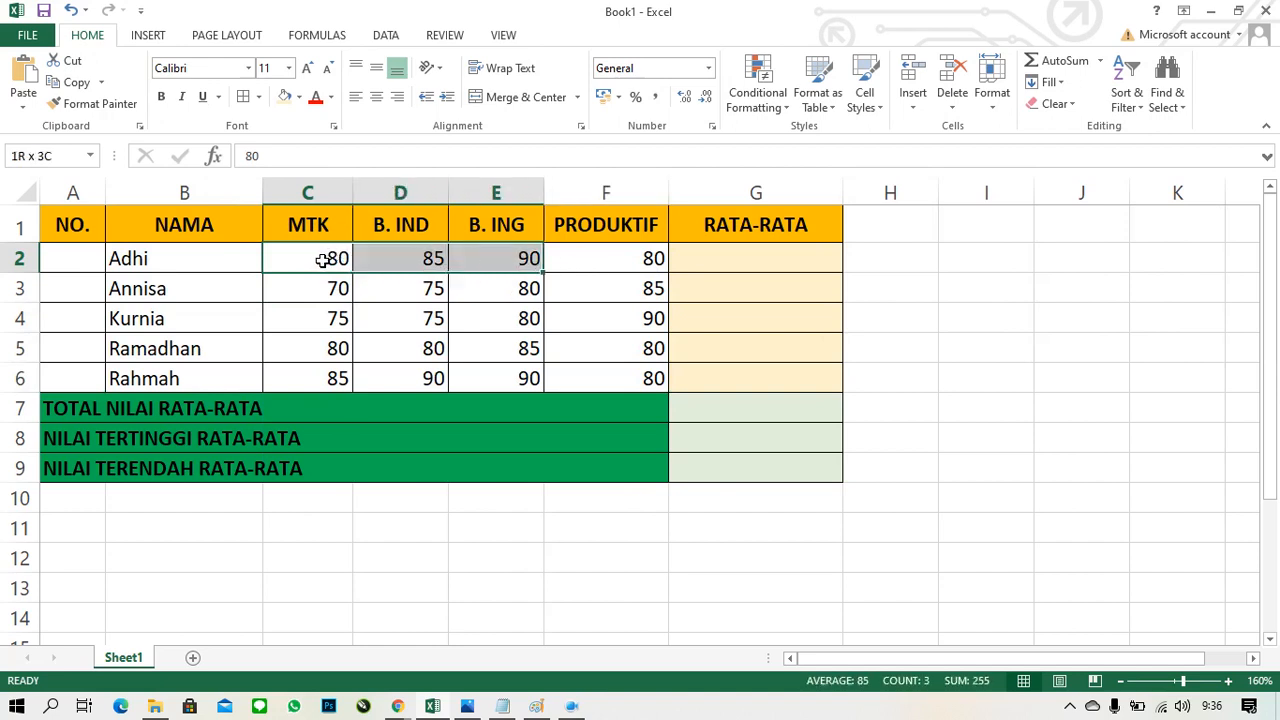
pyautogui.press('Left')
pyautogui.press('Right')
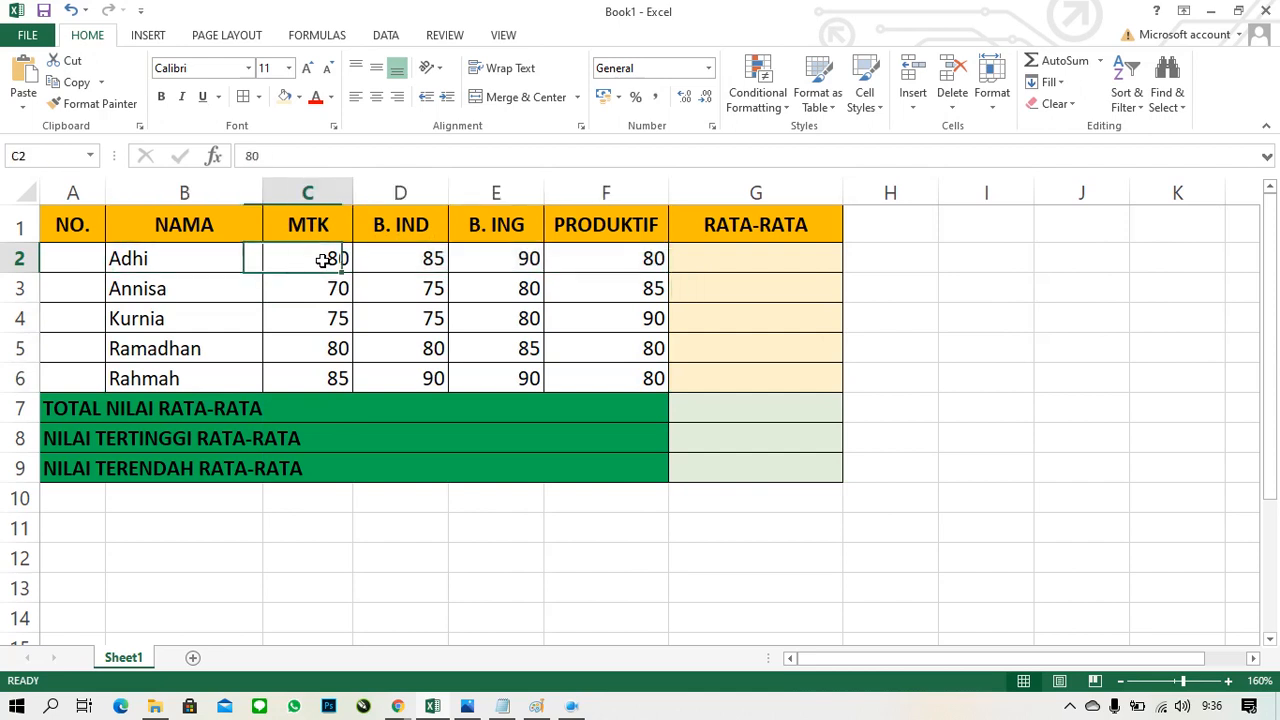
pyautogui.hotkey('shift', 'Right')
pyautogui.hotkey('shift', 'Right')
pyautogui.hotkey('shift', 'Right')
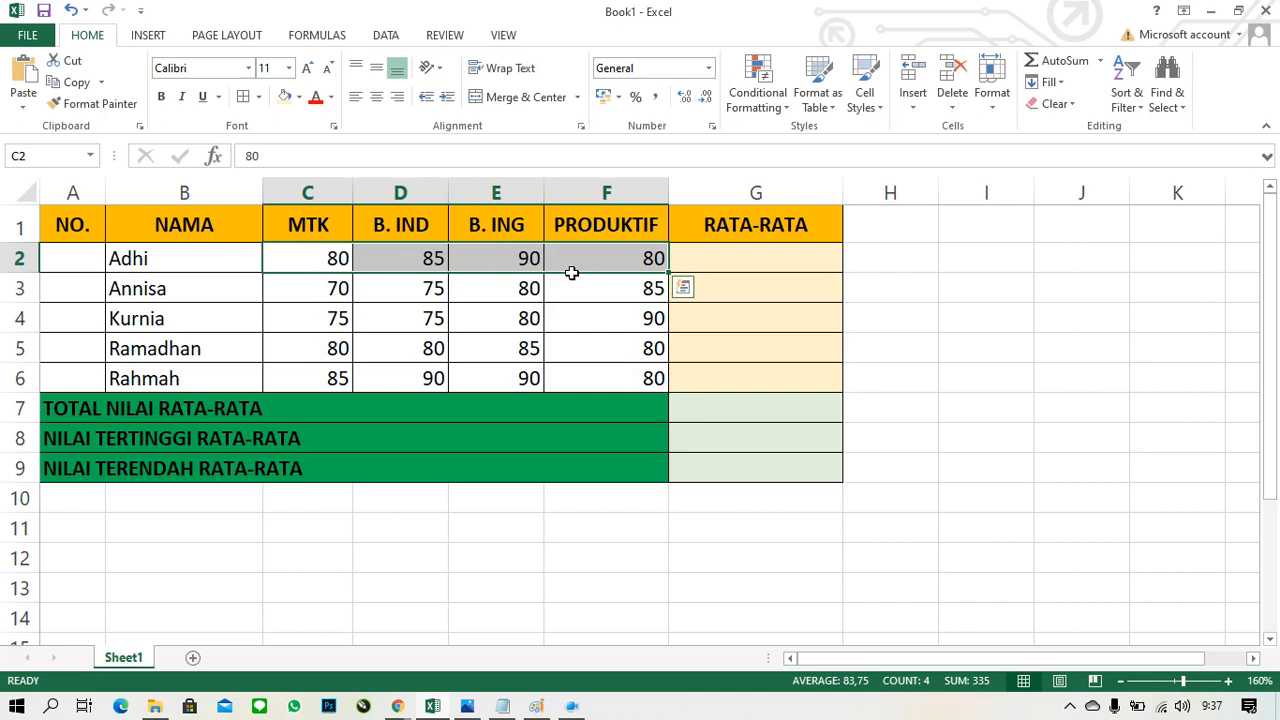
# Switch to Notepad to highlight the AVERAGE heading, then return to the Excel score table and clear the selection
pyautogui.hotkey('alt', 'Tab')
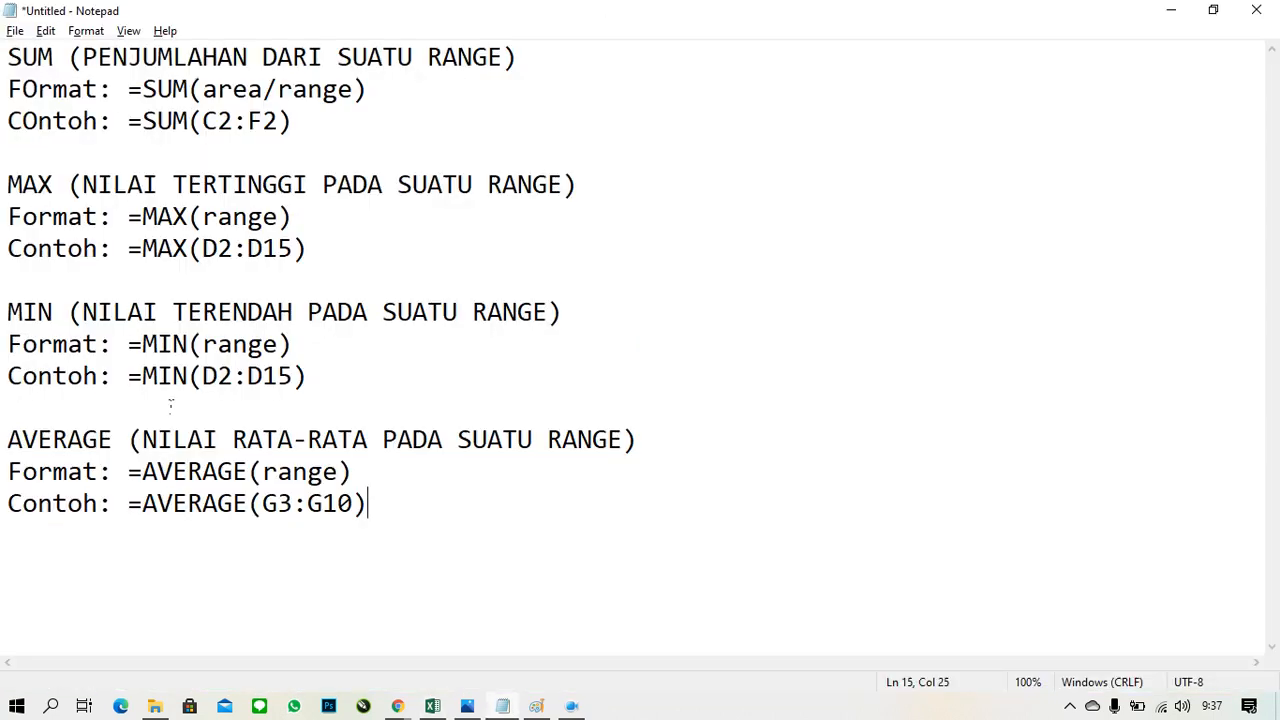
pyautogui.doubleClick(70, 440)
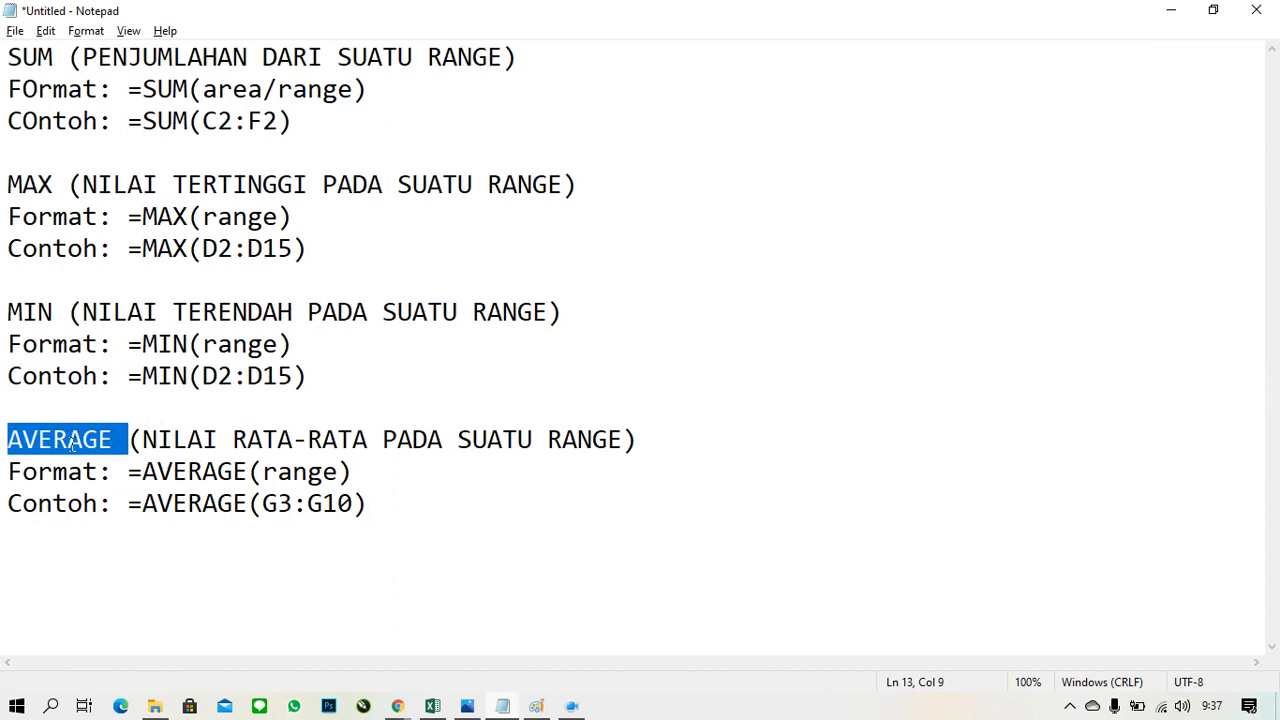
pyautogui.hotkey('alt', 'Tab')
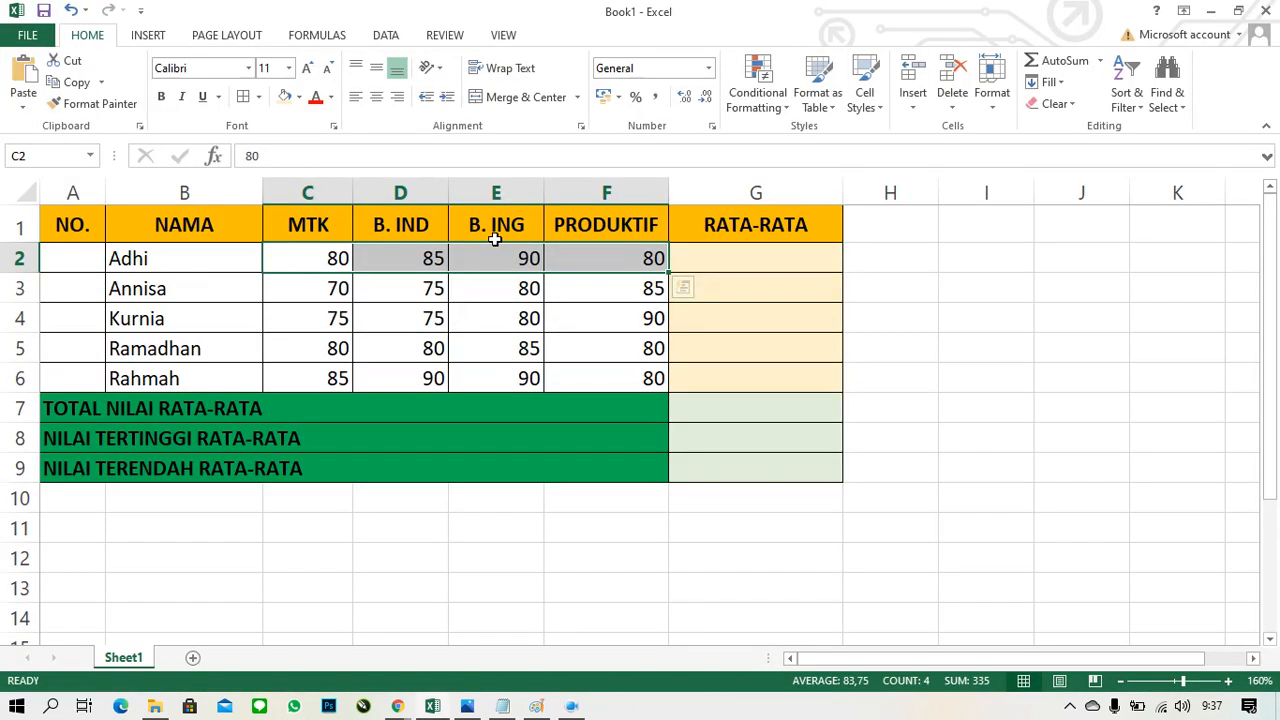
pyautogui.click(533, 328)
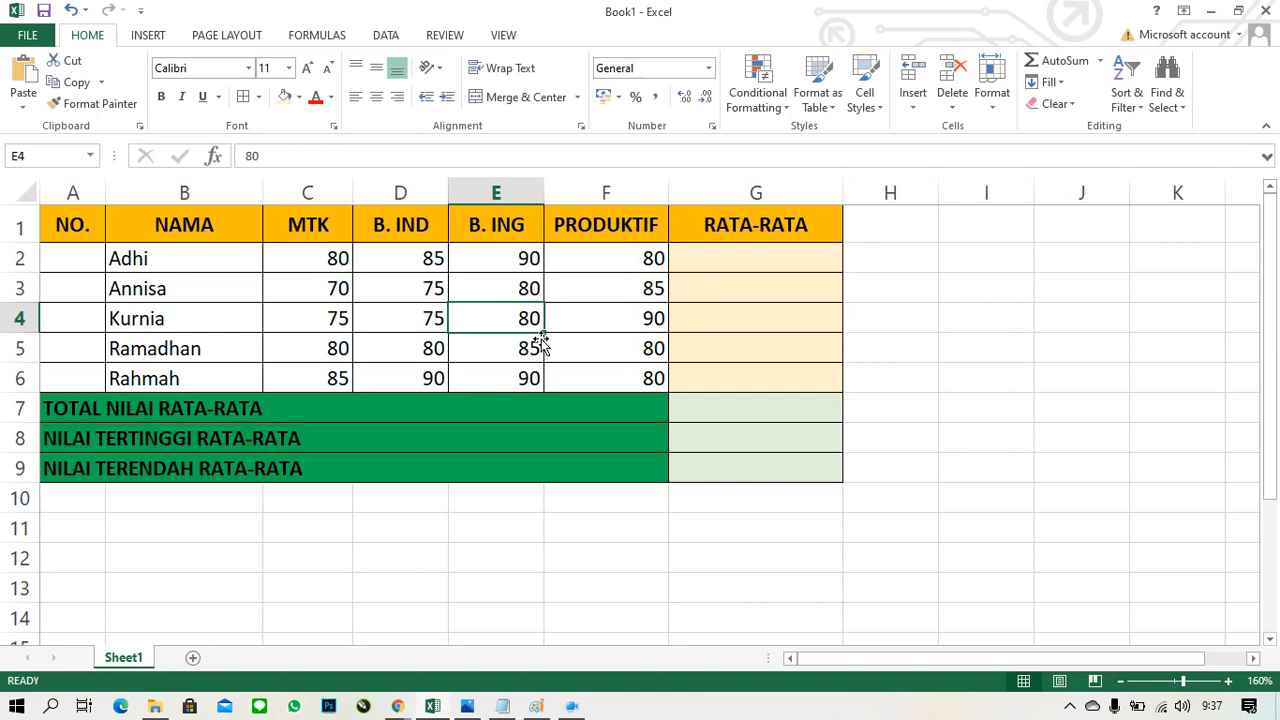
# Enter the numbers 1 and 2 in the first two rows of the NO. column, cells A2 and A3
pyautogui.click(94, 259)
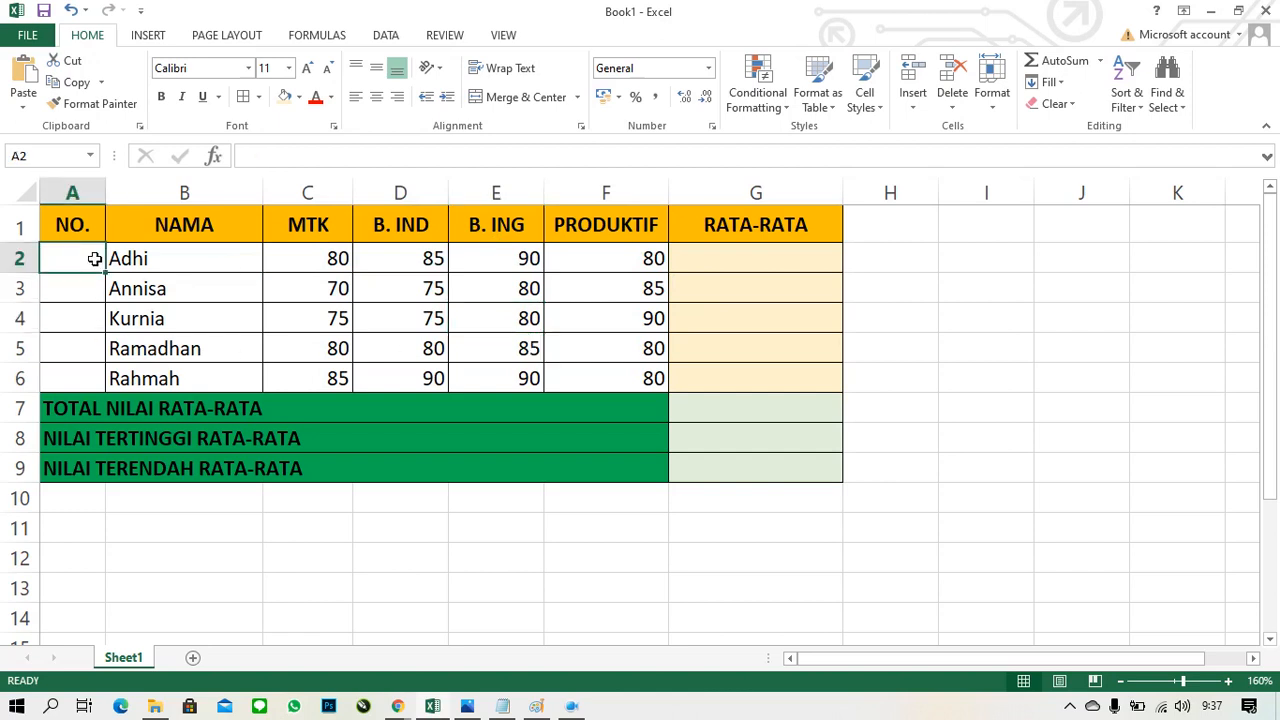
pyautogui.write('1')
pyautogui.press('Return')
pyautogui.write('2')
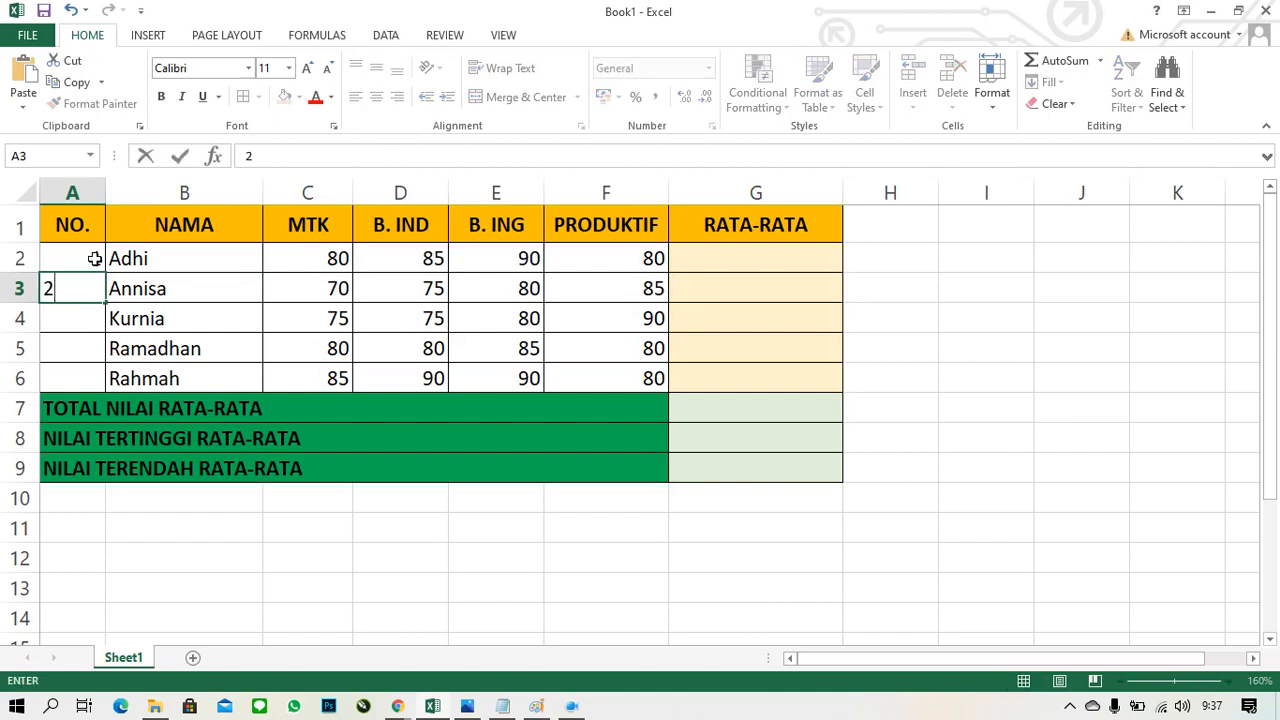
pyautogui.press('Return')
# Continue the NO. column numbering from cells A2:A3 down to A6 so the students are numbered 1 to 5
pyautogui.press('Up')
pyautogui.press('Up')
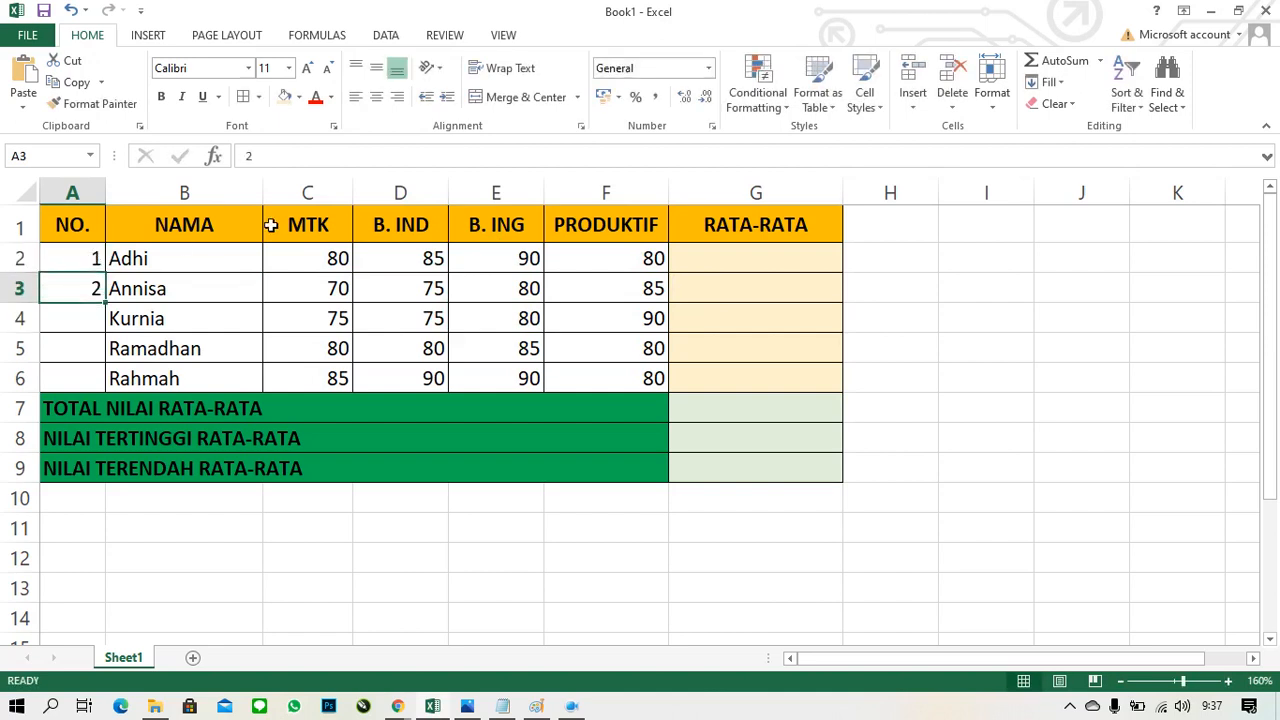
pyautogui.hotkey('shift', 'Down')
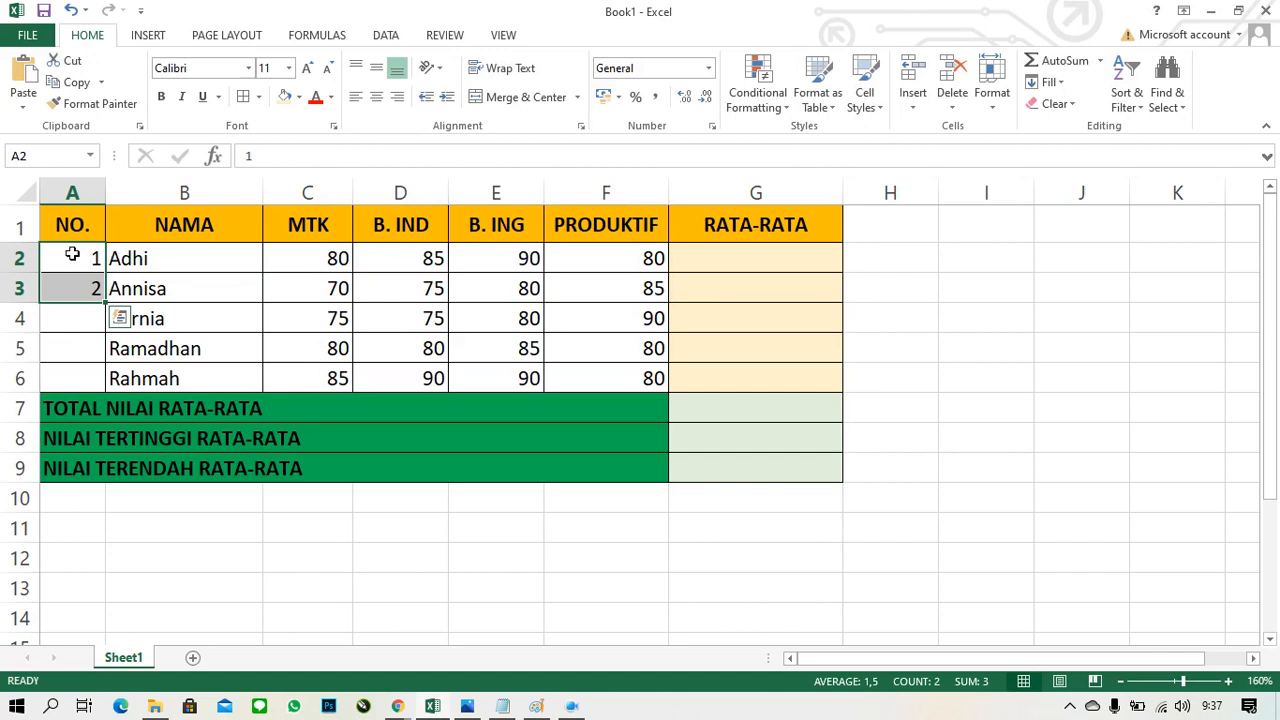
pyautogui.click(84, 262)
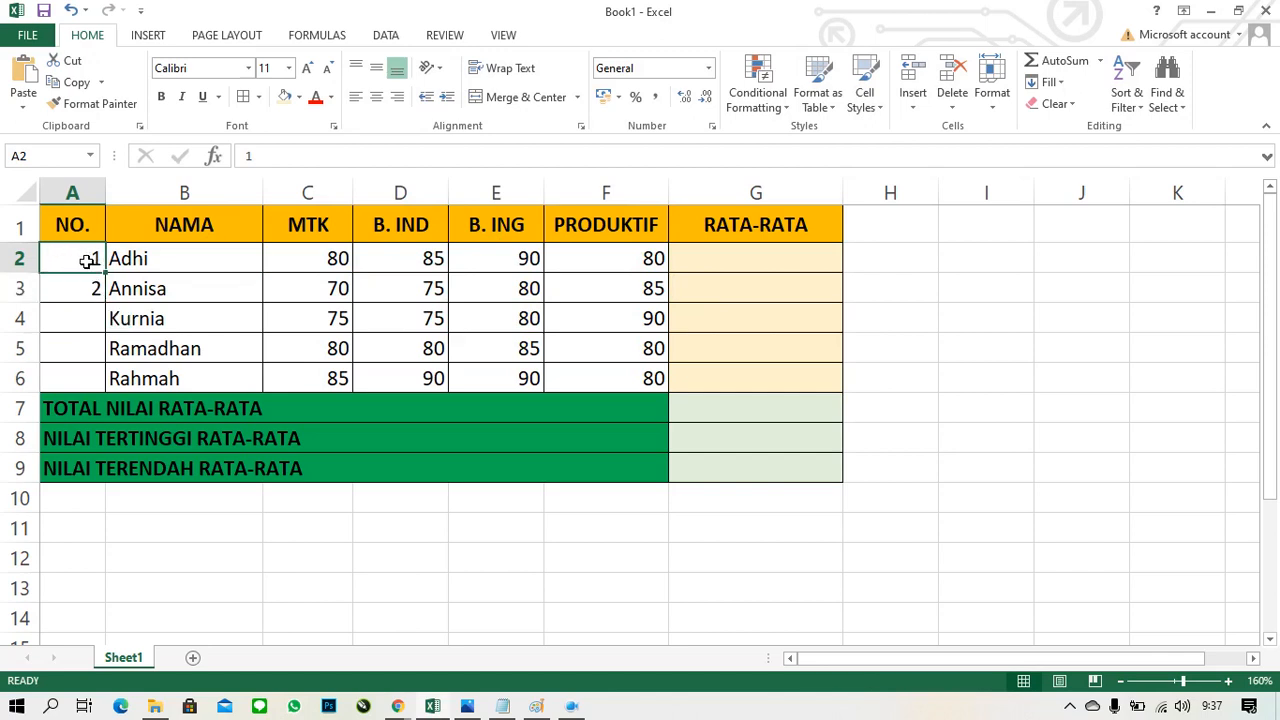
pyautogui.moveTo(88, 262); pyautogui.dragTo(80, 289)
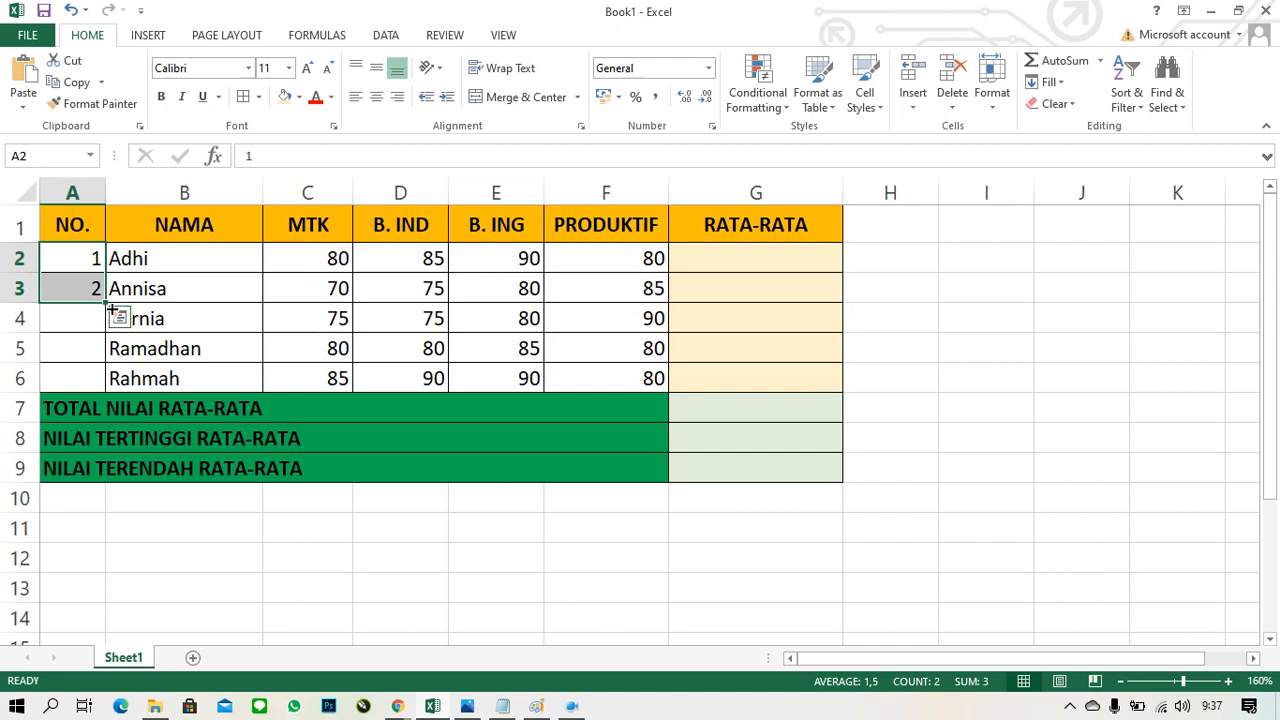
pyautogui.moveTo(111, 309); pyautogui.dragTo(105, 393)
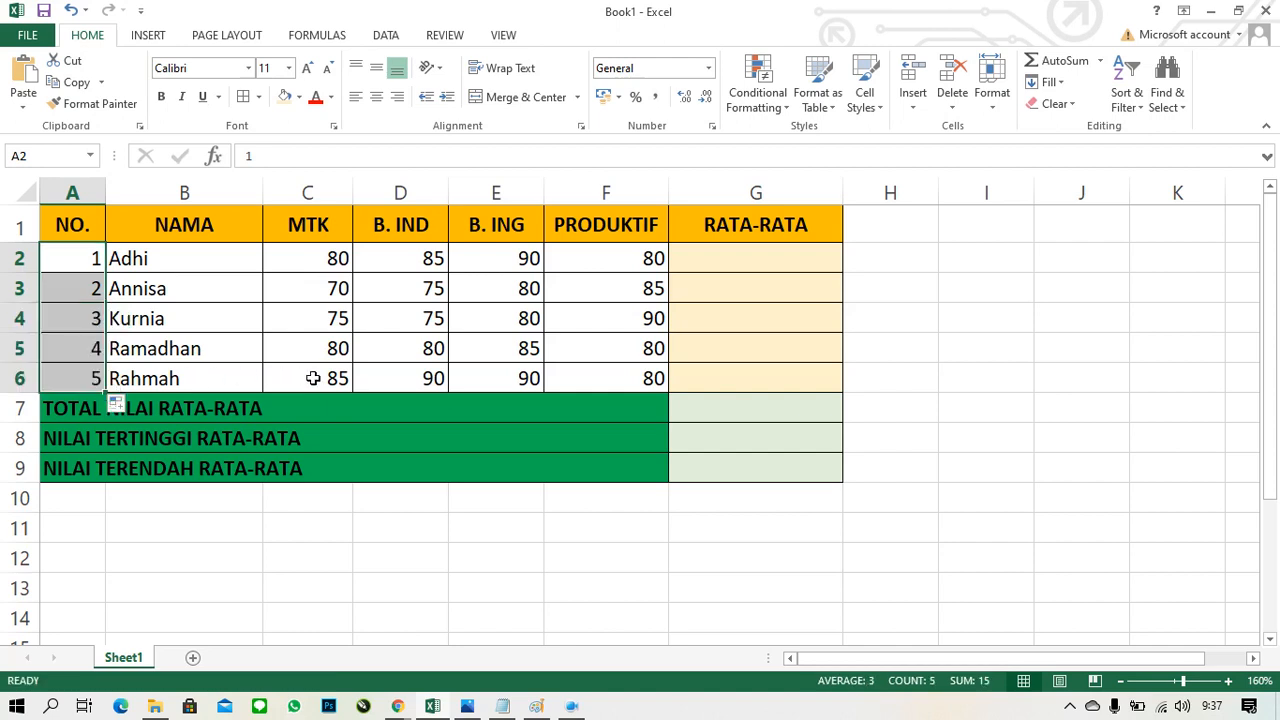
# Centre the row numbers horizontally in cells A2:A6 of the NO. column
pyautogui.click(375, 98)
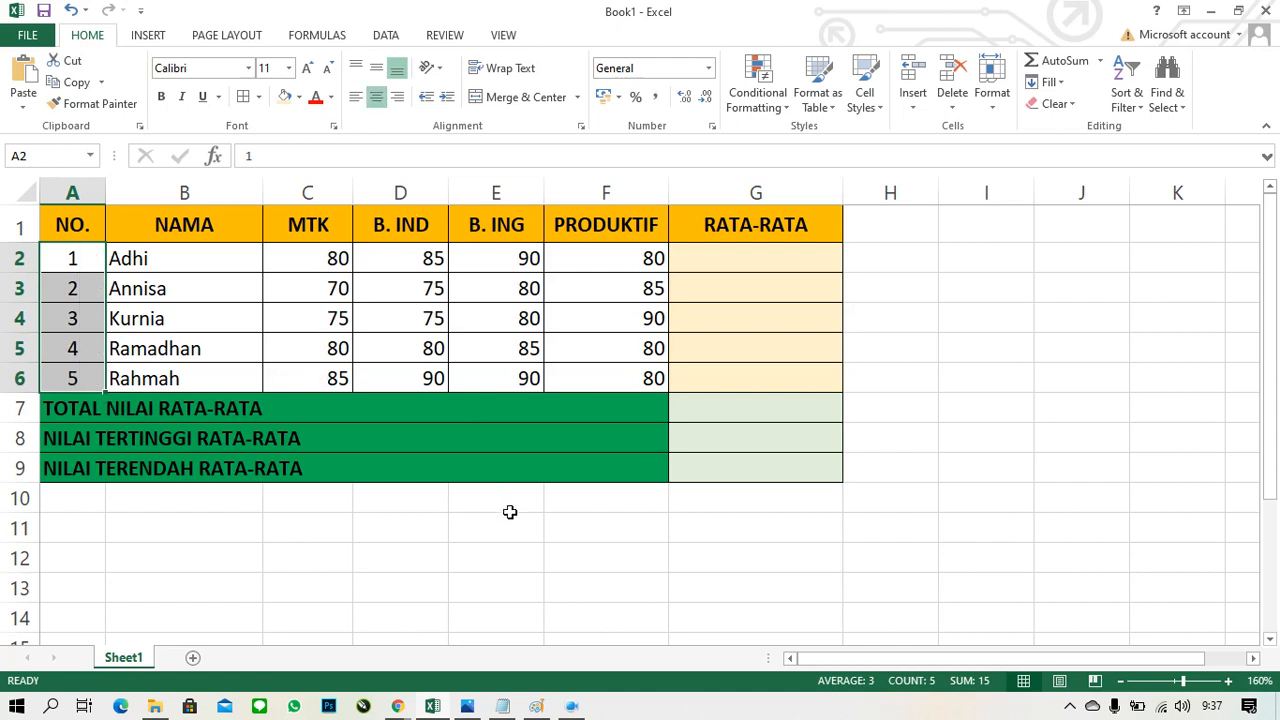
pyautogui.click(356, 97)
pyautogui.click(375, 98)
# Go over the empty RATA-RATA cells from G2 to G6 and return to the first student's cell, G2
pyautogui.doubleClick(626, 287)
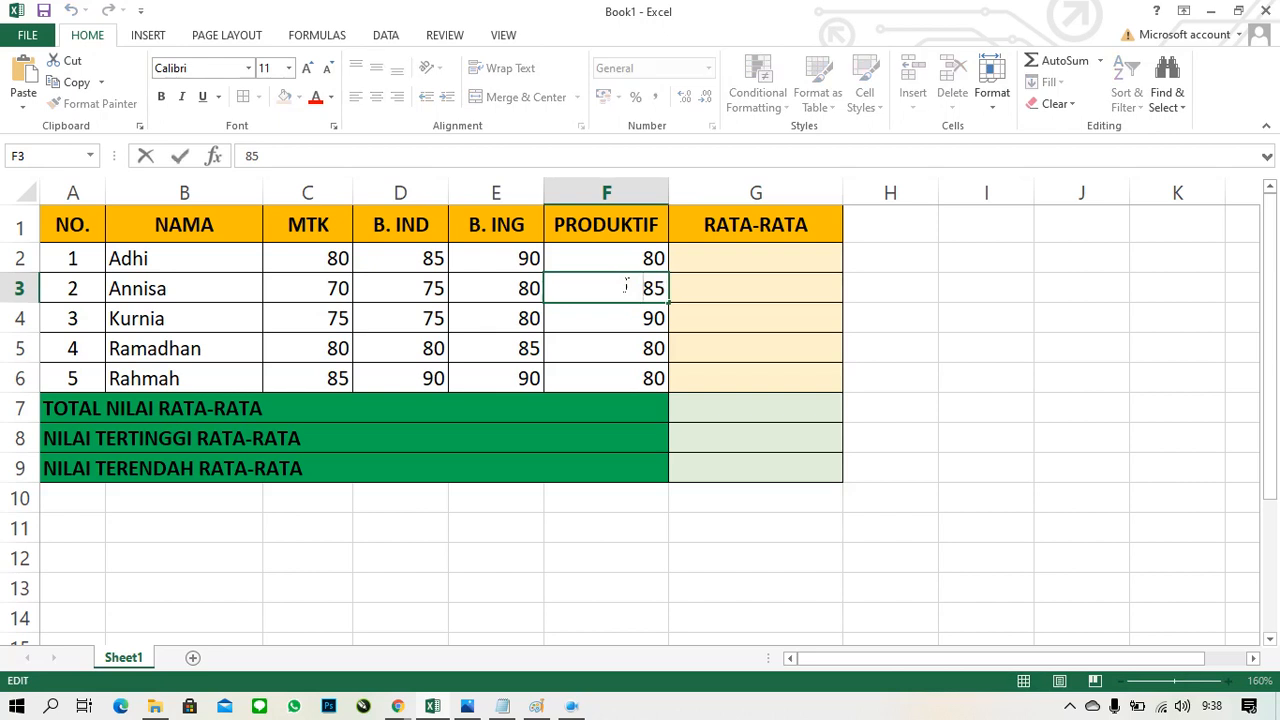
pyautogui.press('Return')
pyautogui.press('Up')
pyautogui.press('Up')
pyautogui.press('Right')
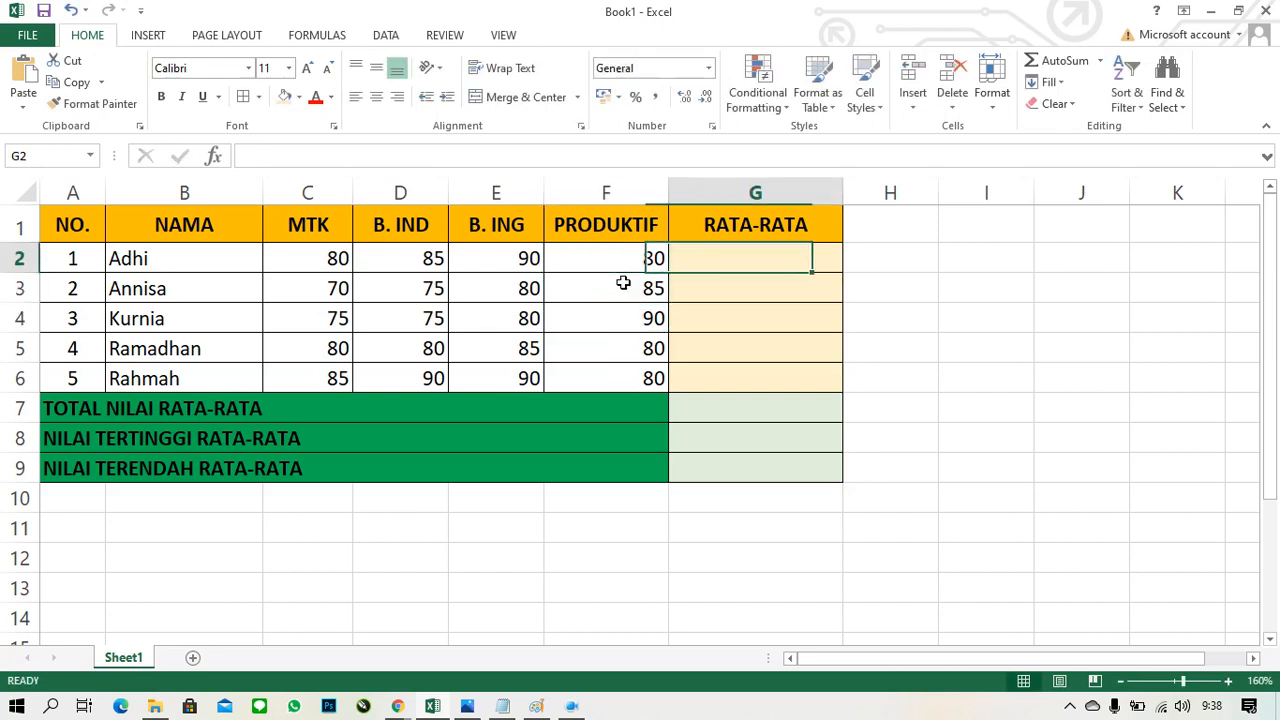
pyautogui.press('Down')
pyautogui.press('Down')
pyautogui.press('Down')
pyautogui.press('Down')
pyautogui.press('Up')
pyautogui.press('Up')
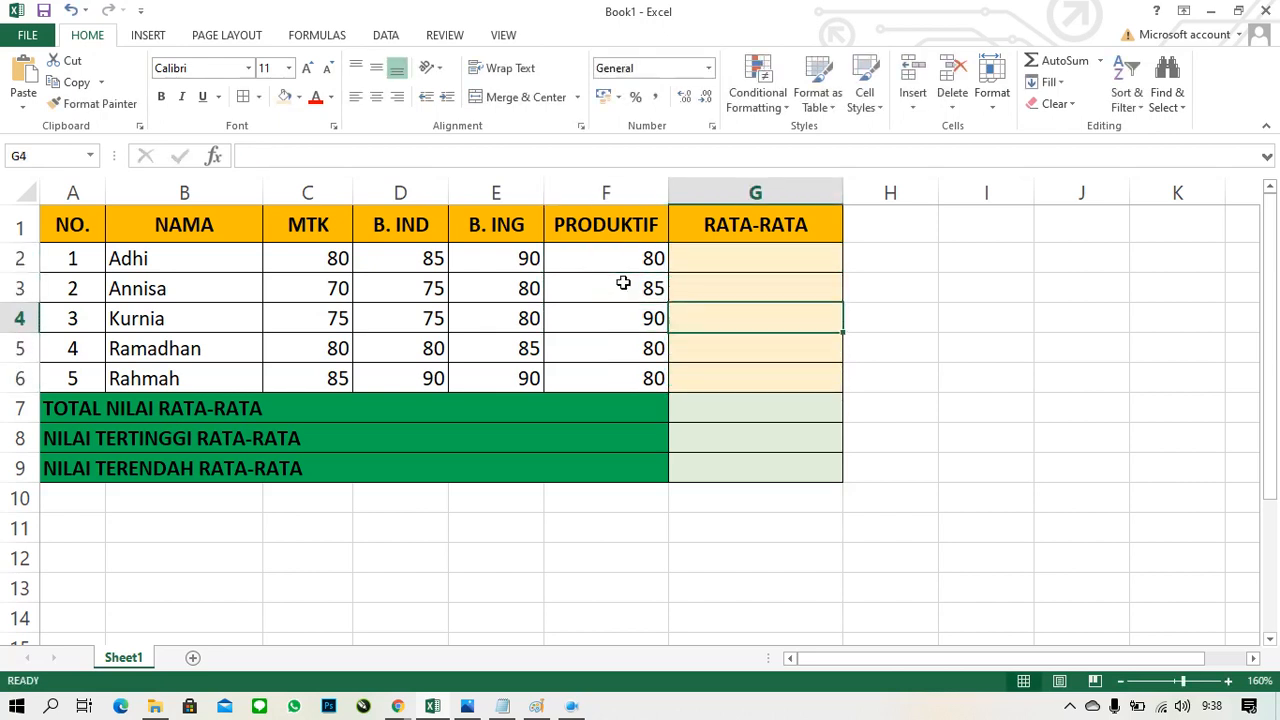
pyautogui.press('Up')
pyautogui.press('Up')
pyautogui.press('Down')
pyautogui.press('Down')
pyautogui.press('Down')
pyautogui.press('Down')
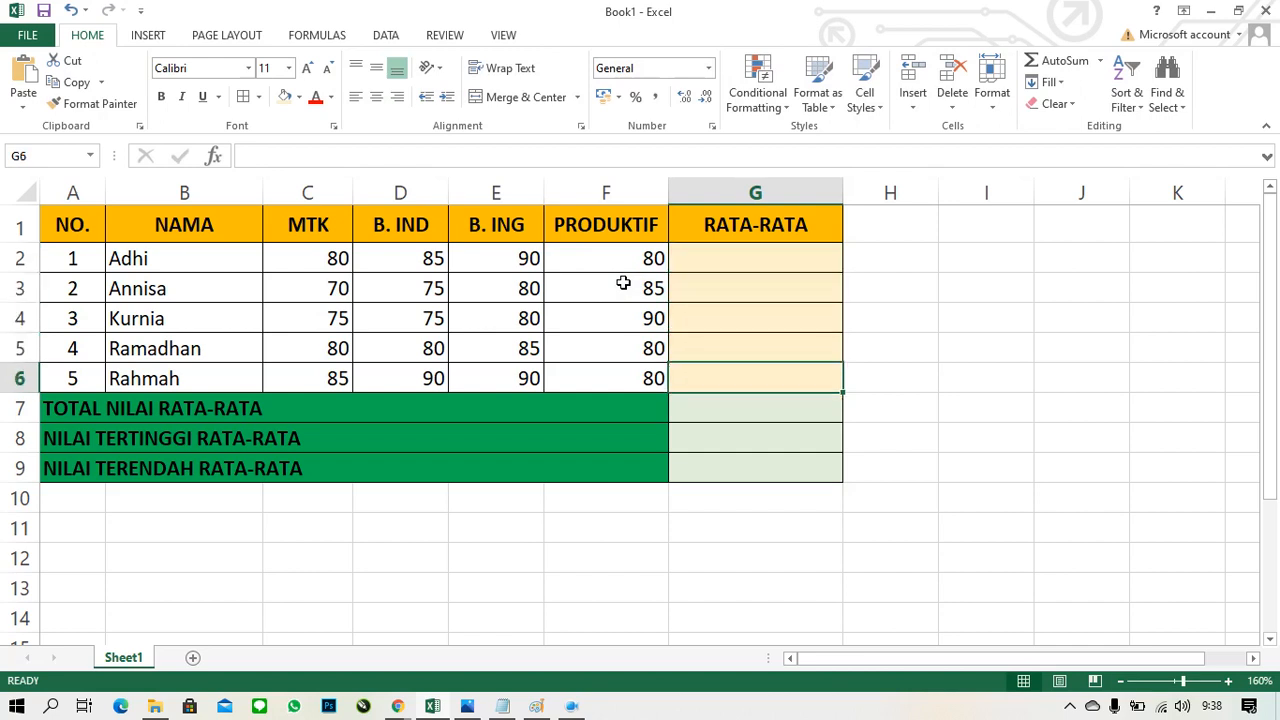
pyautogui.press('Up')
pyautogui.press('Up')
pyautogui.press('Up')
pyautogui.press('Up')
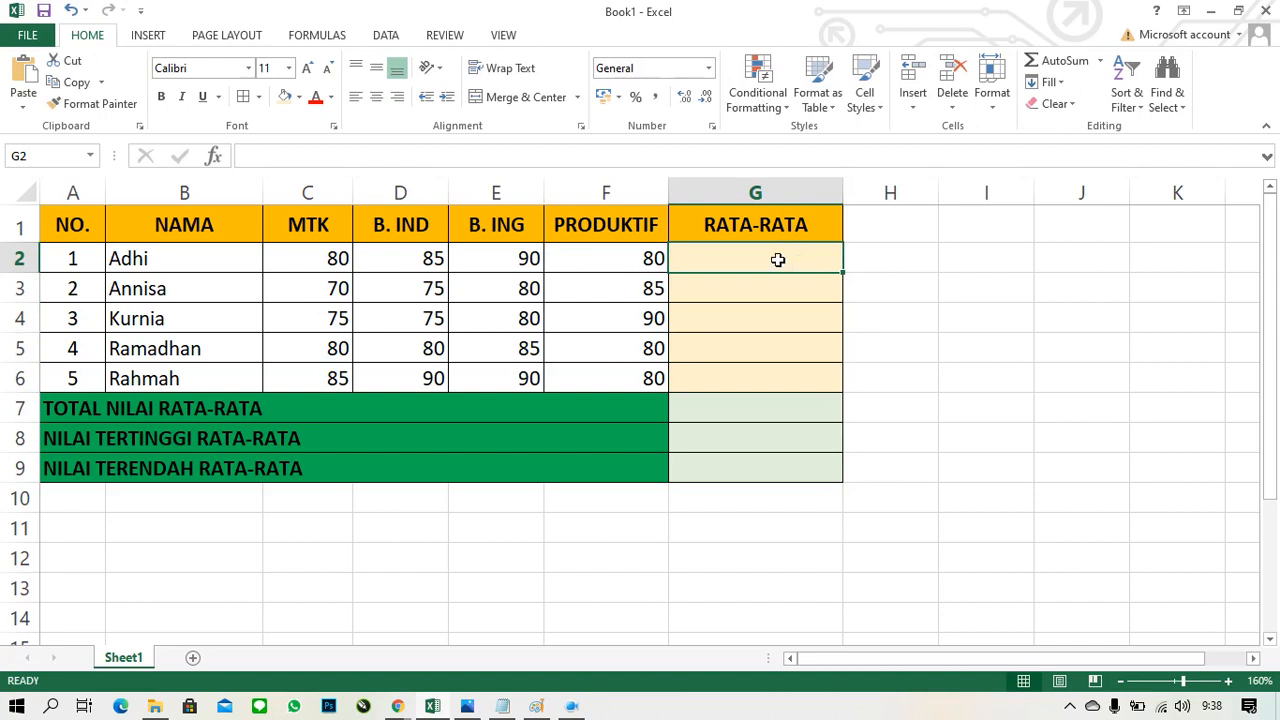
# Try entering =average in lowercase, without any arguments, in the first student's RATA-RATA cell G2
pyautogui.write('=')
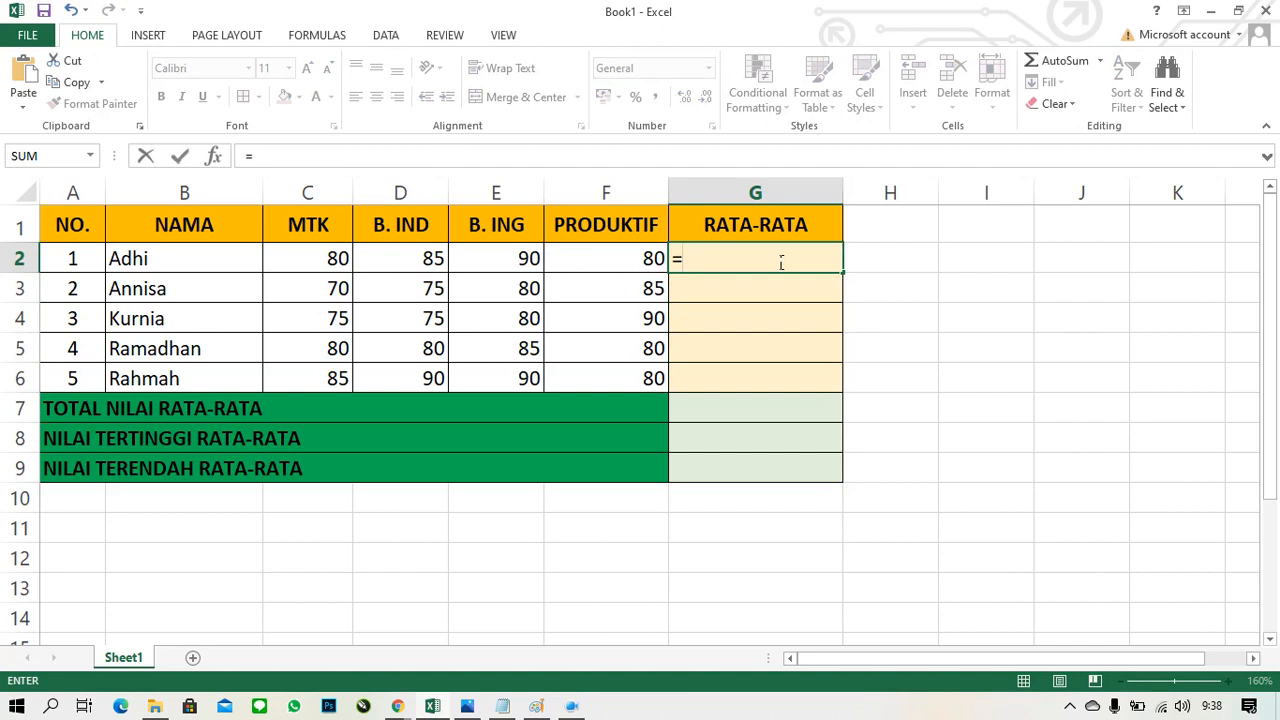
pyautogui.write('avear')
pyautogui.press('BackSpace')
pyautogui.press('BackSpace')
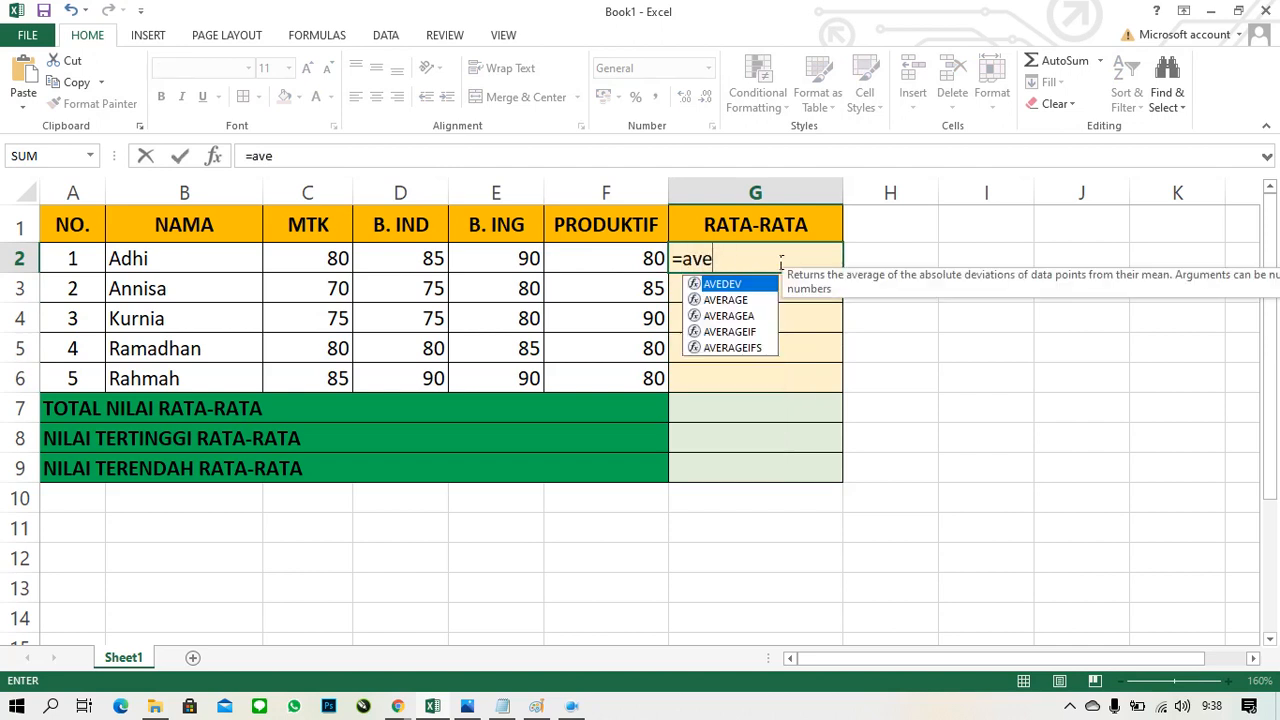
pyautogui.write('rage')
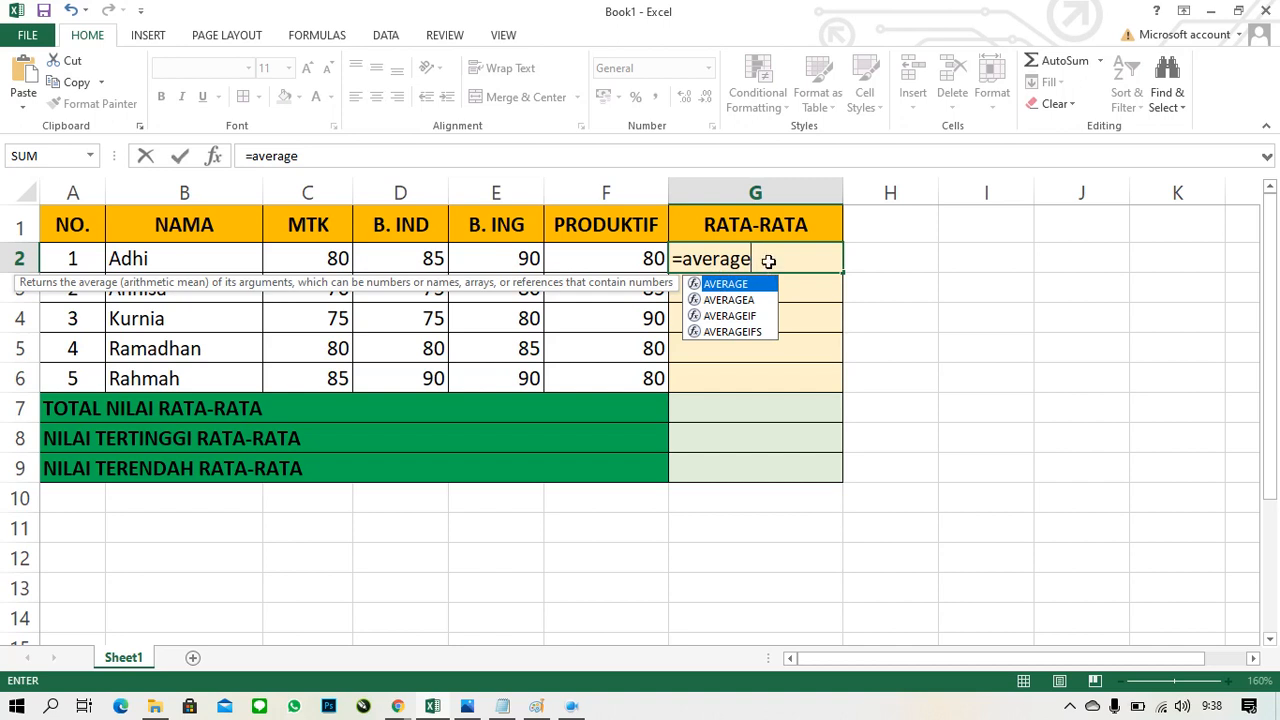
pyautogui.press('Right')
pyautogui.press('Left')
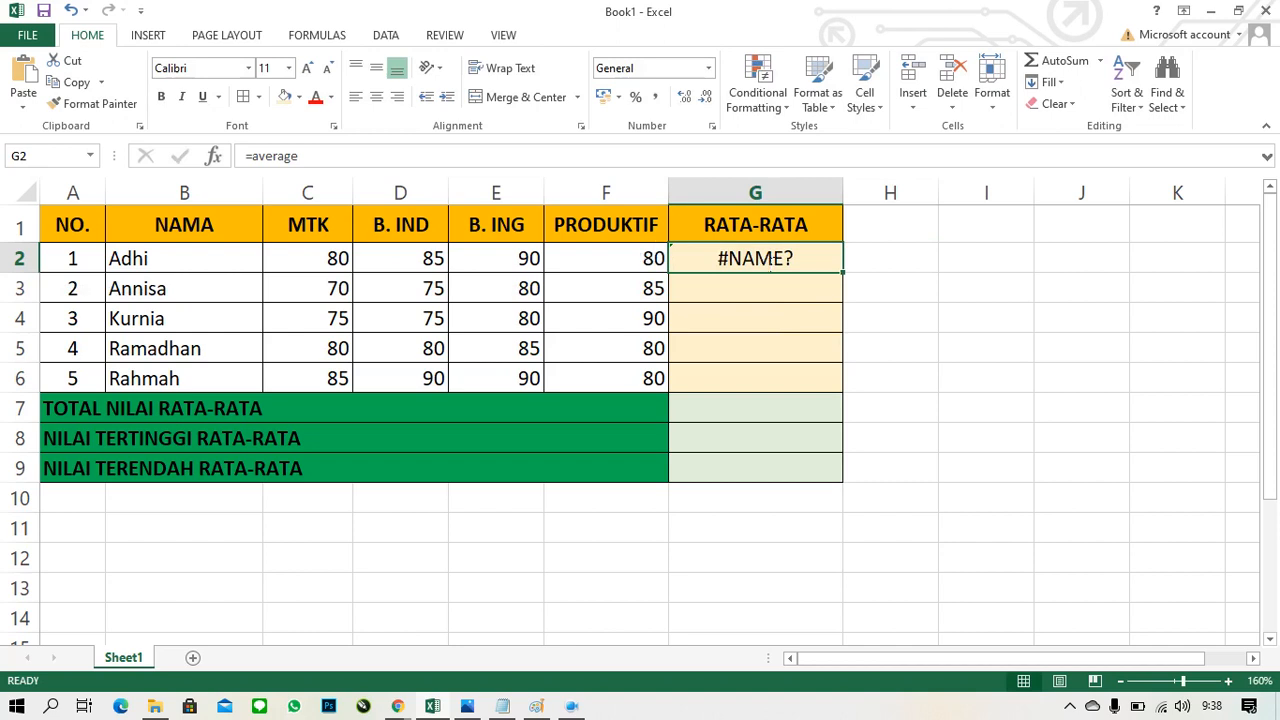
# Try writing the function name in mixed letter case, =AvERage, in cell G2, and clear the attempt
pyautogui.write('=AvE')
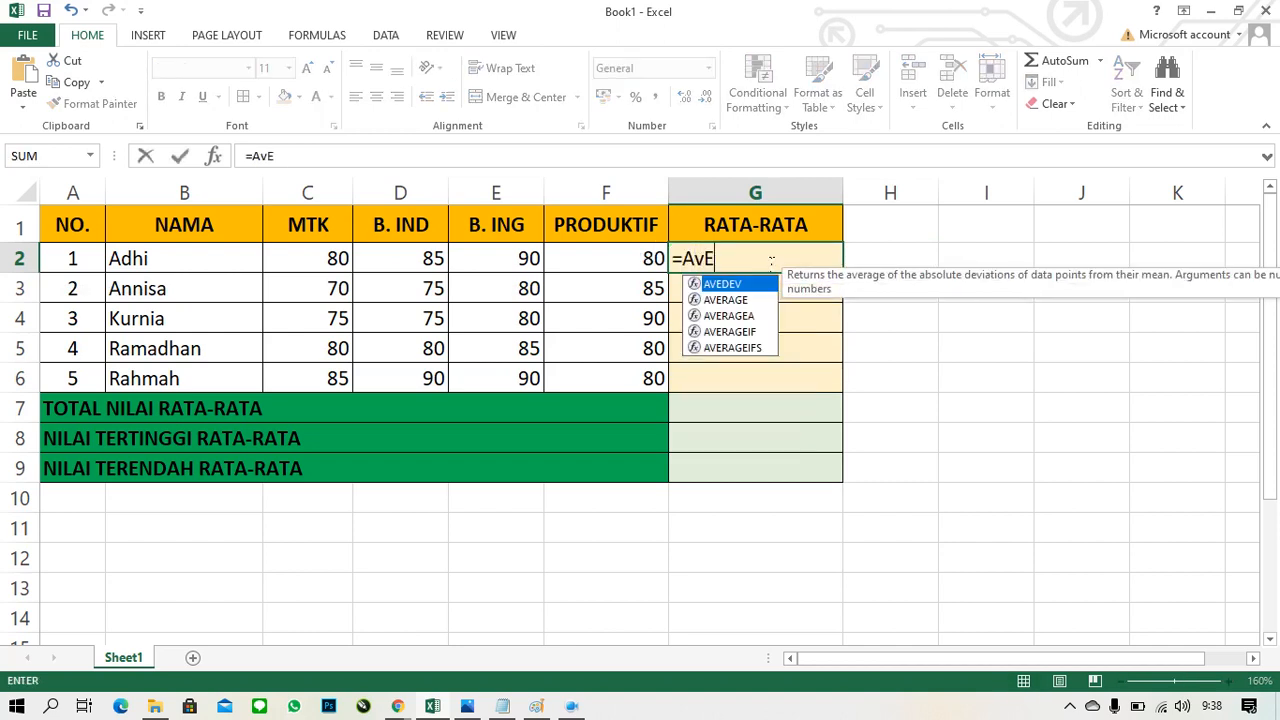
pyautogui.write('Rage')
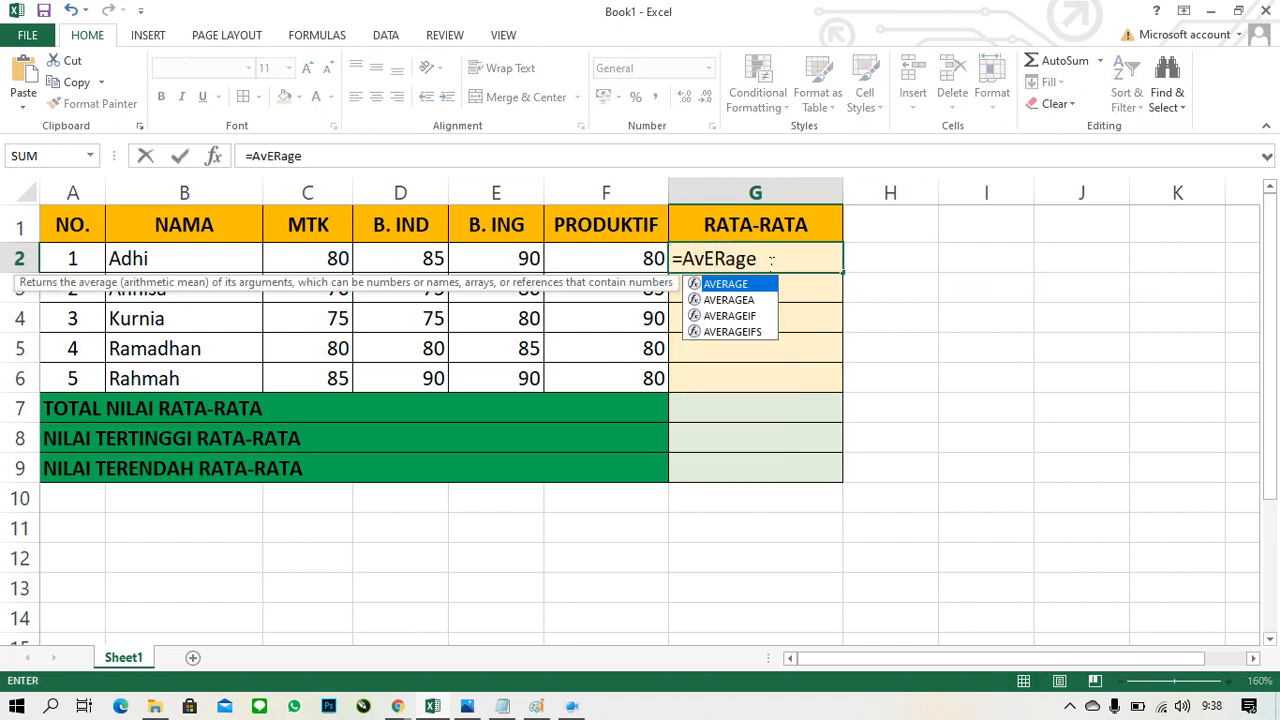
pyautogui.keyDown('shift'); pyautogui.click(646, 252); pyautogui.keyUp('shift')
pyautogui.write('E')
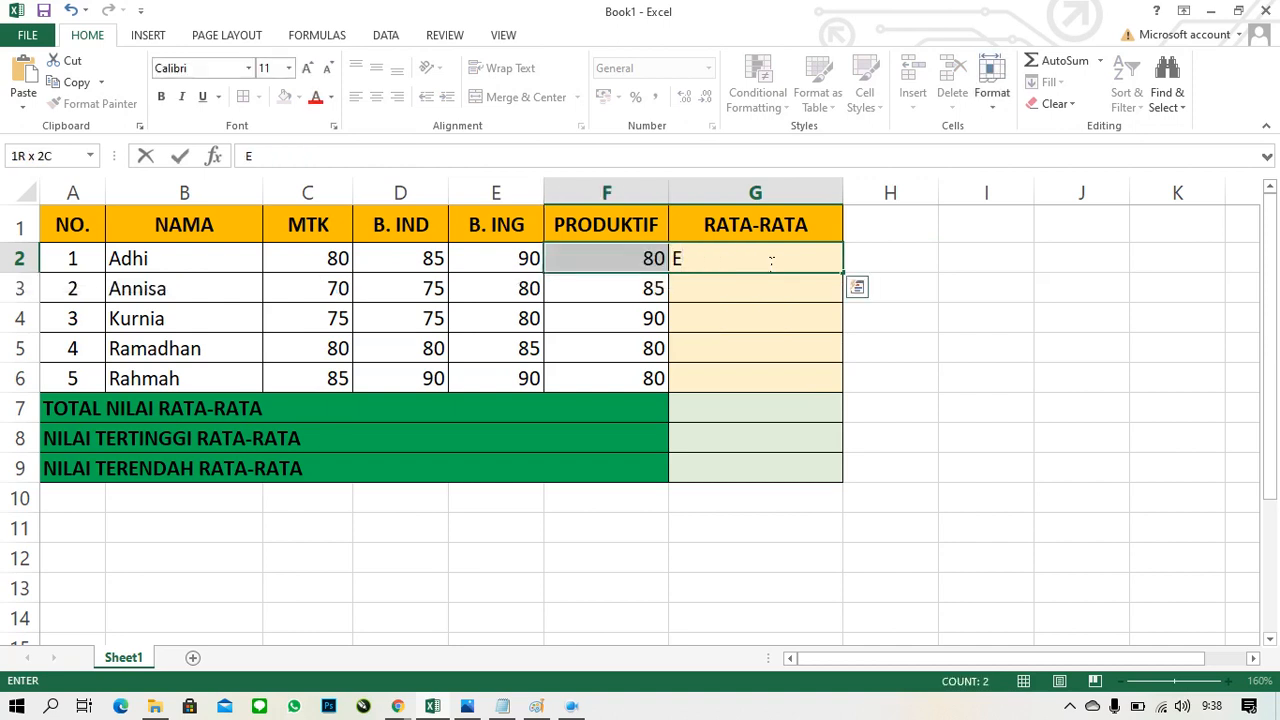
pyautogui.hotkey('ctrl', 'z')
pyautogui.press('Right')
pyautogui.press('BackSpace')
pyautogui.press('BackSpace')
pyautogui.press('BackSpace')
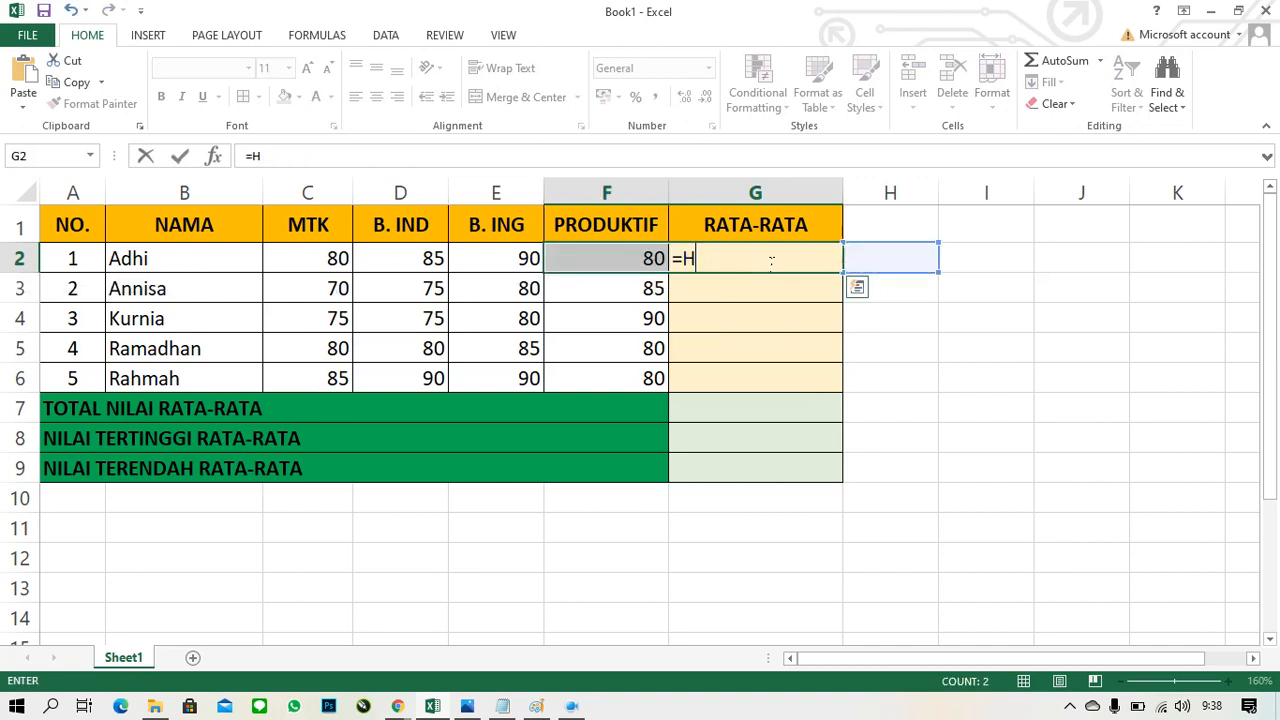
# Begin the formula =AVERAGE( in capital letters in cell G2
pyautogui.write('=')
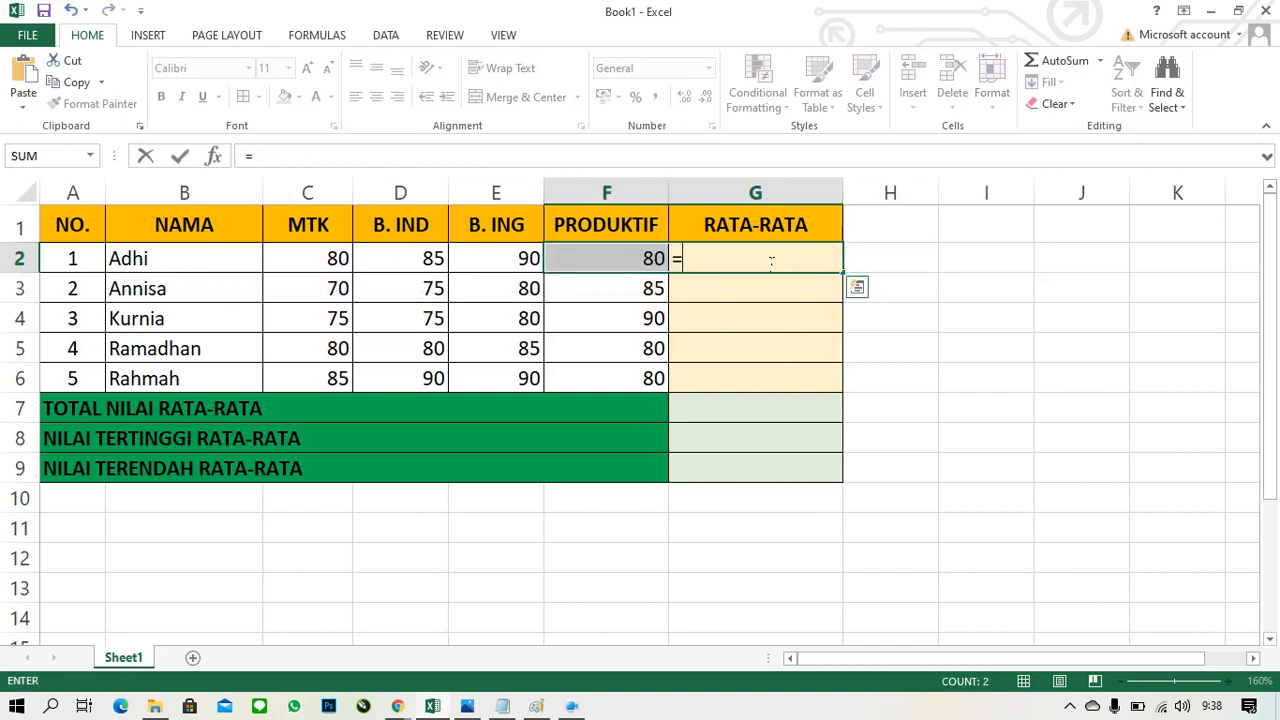
pyautogui.write('AVEAR')
pyautogui.press('BackSpace')
pyautogui.press('BackSpace')
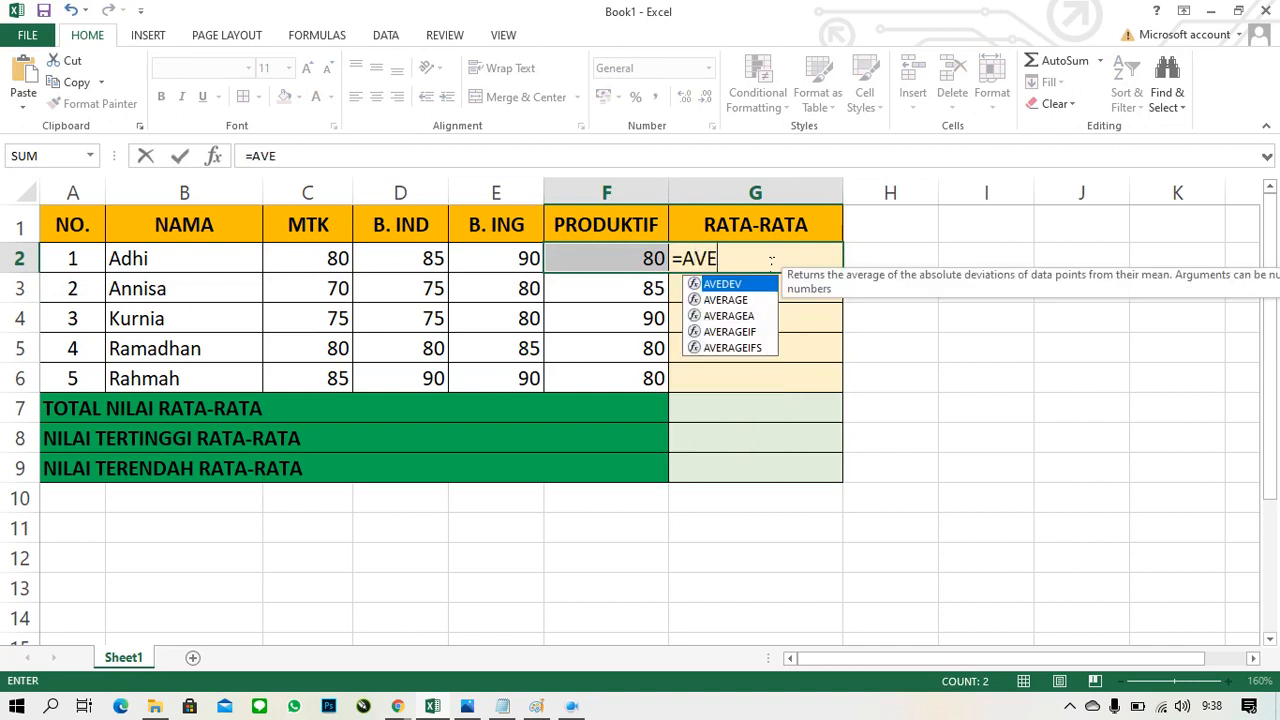
pyautogui.write('RAGE')
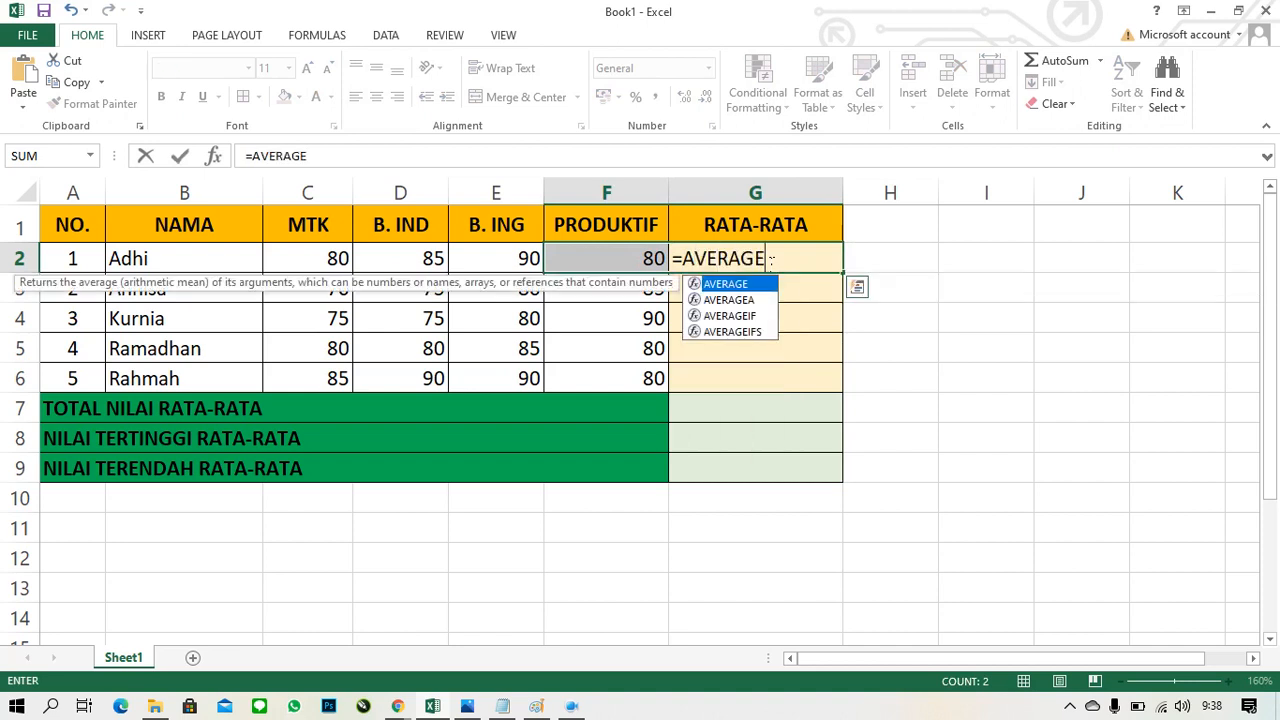
pyautogui.write('(')
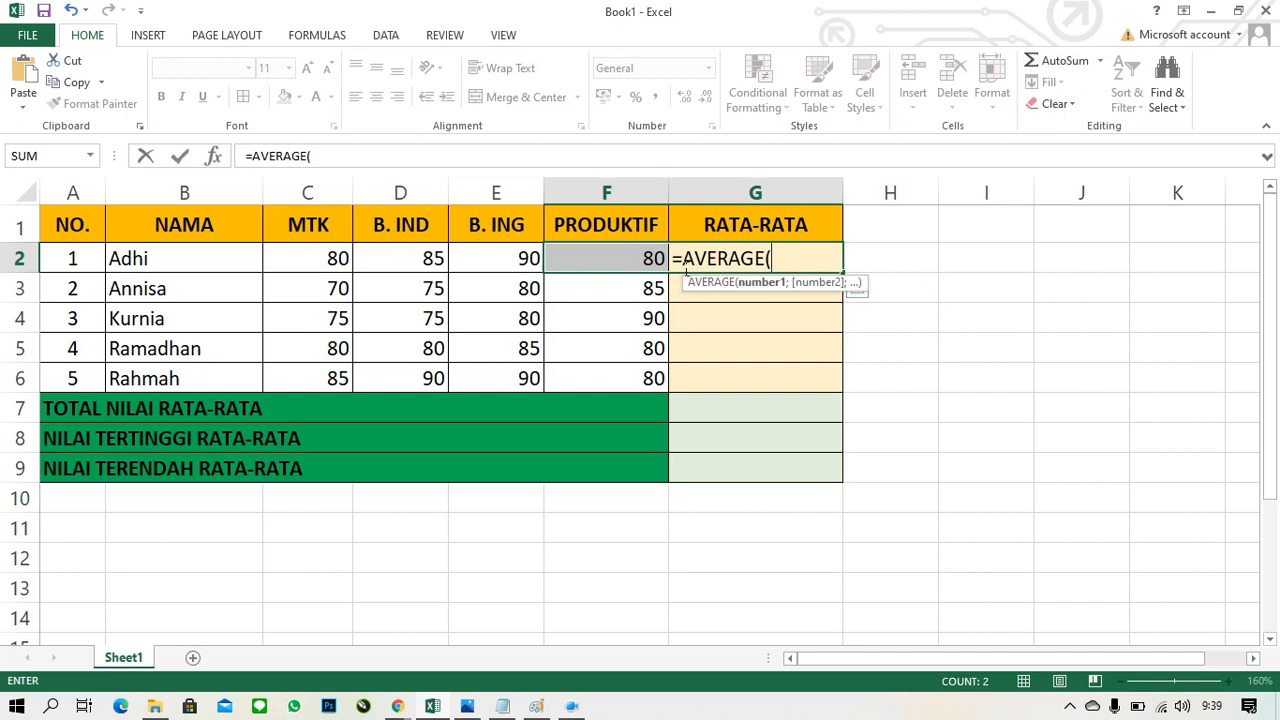
# Erase the function name and opening bracket in cell G2, keeping only the equals sign
pyautogui.press('BackSpace')
pyautogui.press('BackSpace')
pyautogui.press('BackSpace')
pyautogui.press('BackSpace')
pyautogui.press('BackSpace')
pyautogui.press('BackSpace')
pyautogui.press('BackSpace')
pyautogui.press('BackSpace')
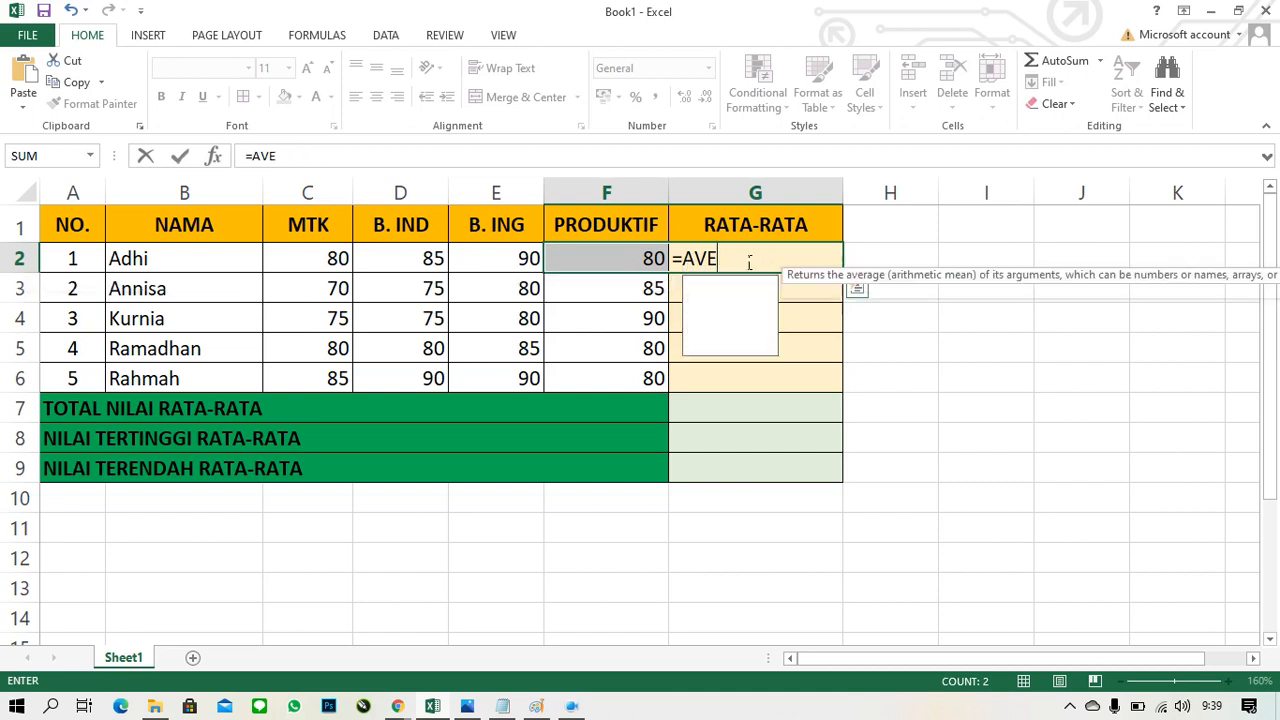
pyautogui.hotkey('ctrl', 'z')
pyautogui.press('Right')
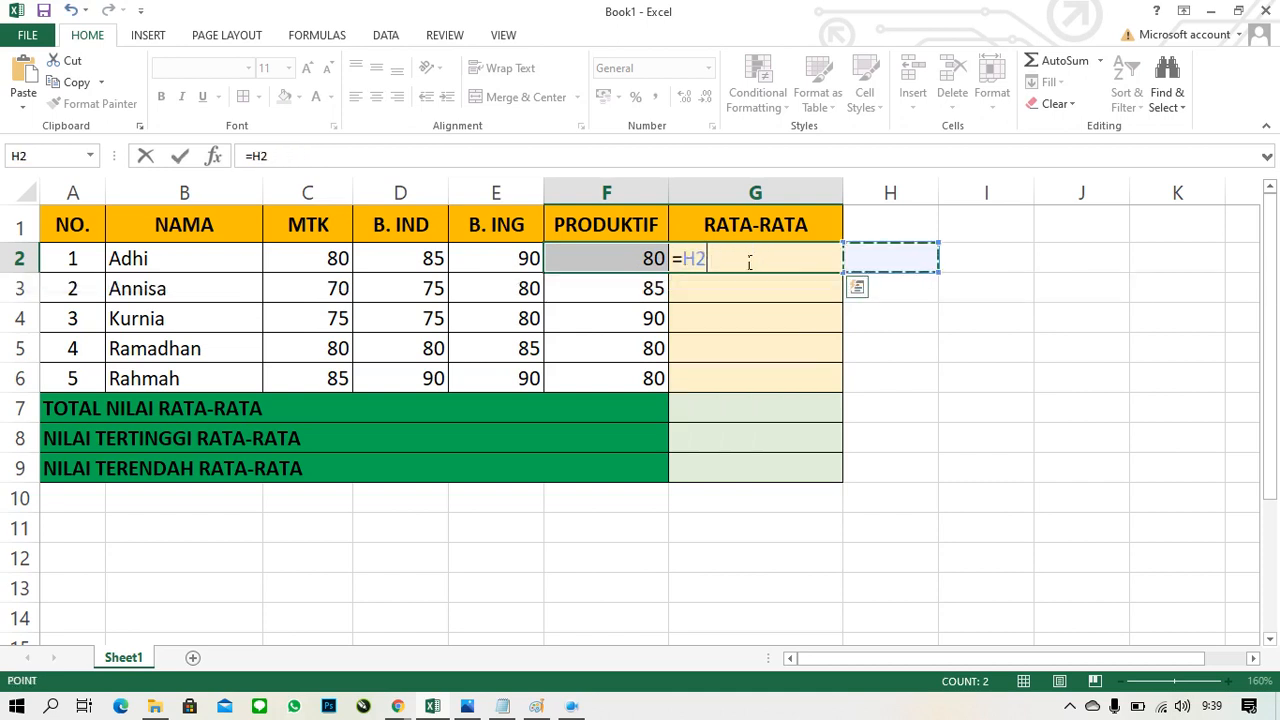
pyautogui.press('Left')
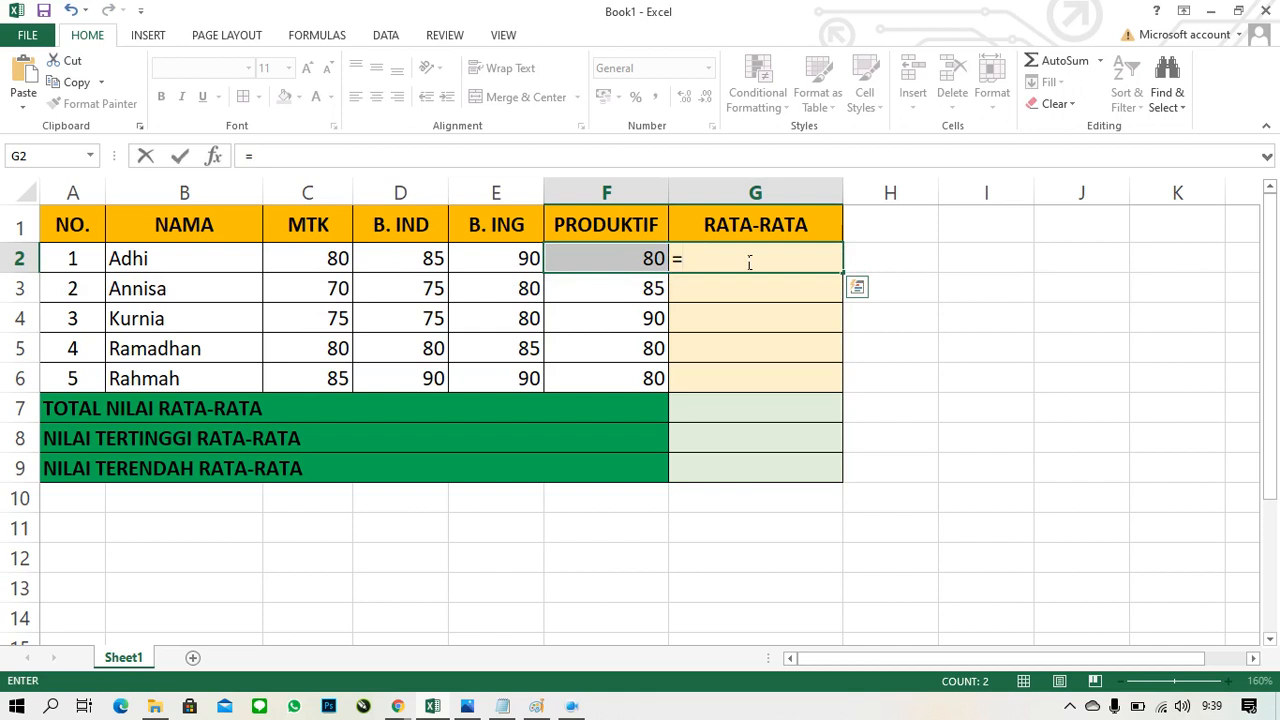
# Extend the equals sign in cell G2 to =AVERAGE( to begin the first student's average formula
pyautogui.write('AVEAR')
pyautogui.press('BackSpace')
pyautogui.press('BackSpace')
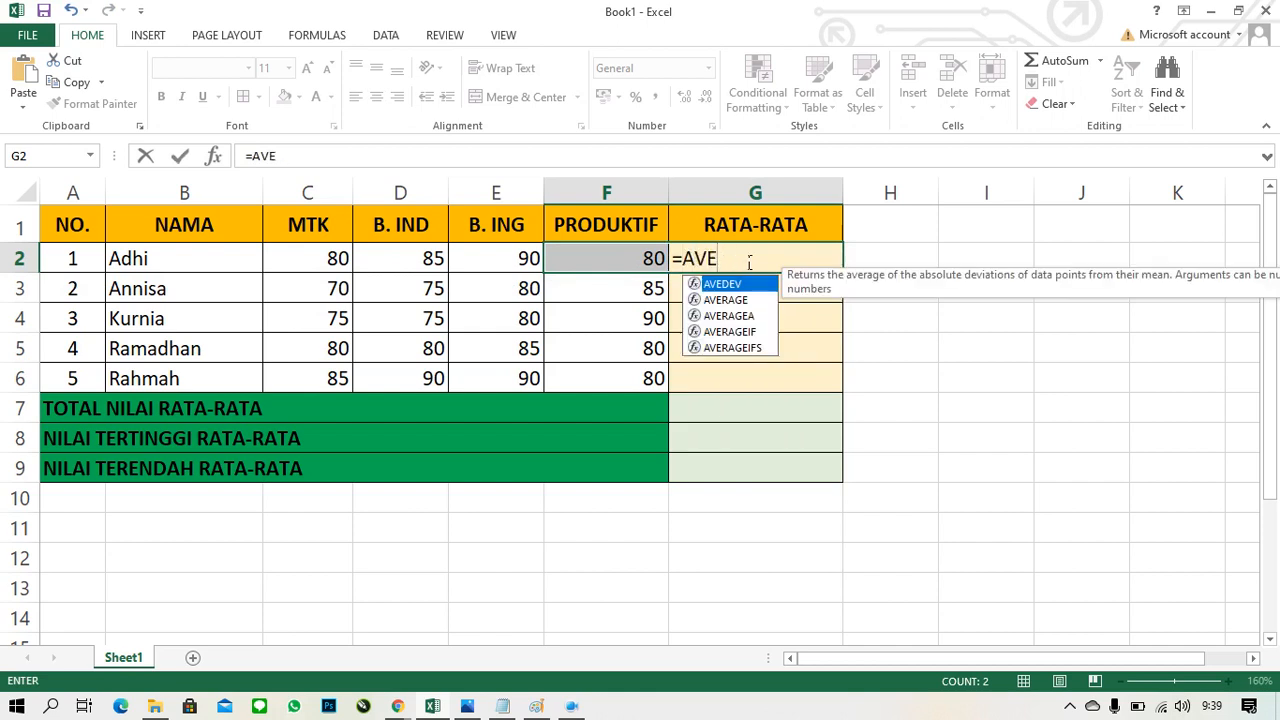
pyautogui.write('RAGE(')
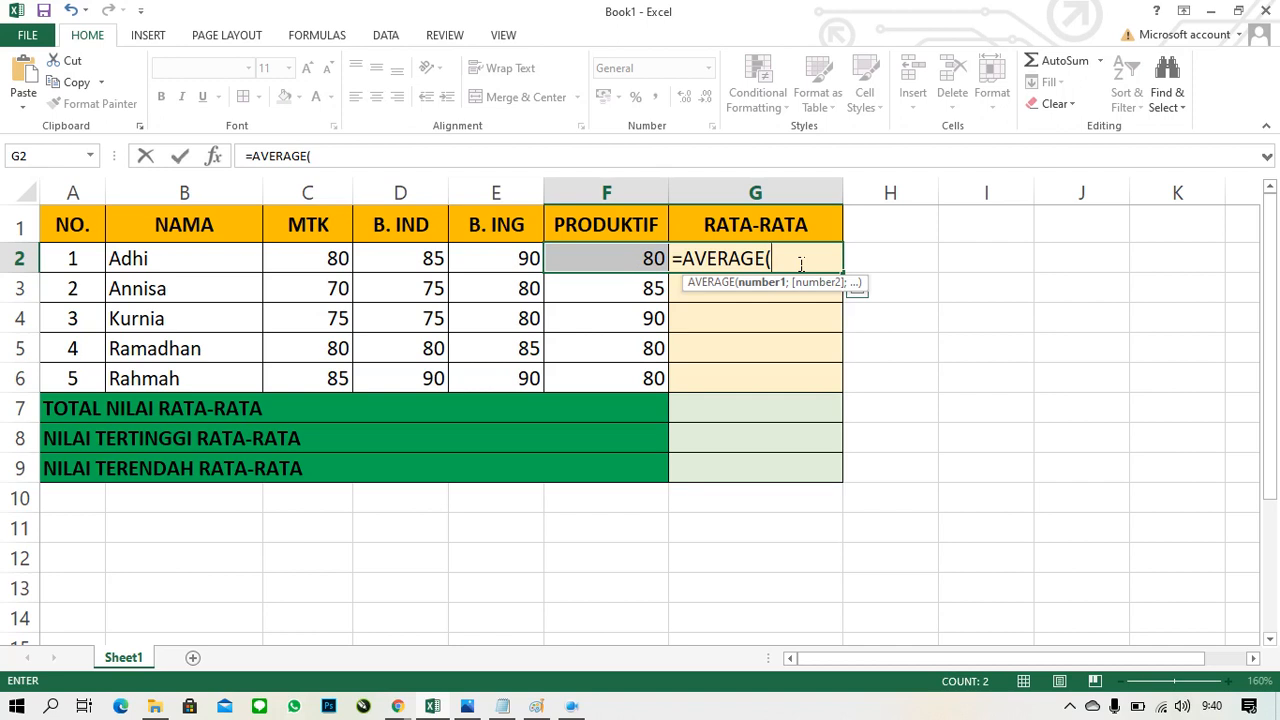
# Write the range C2:F2 and closing bracket by hand in the AVERAGE formula, and erase them back to the opening bracket
pyautogui.write('C2')
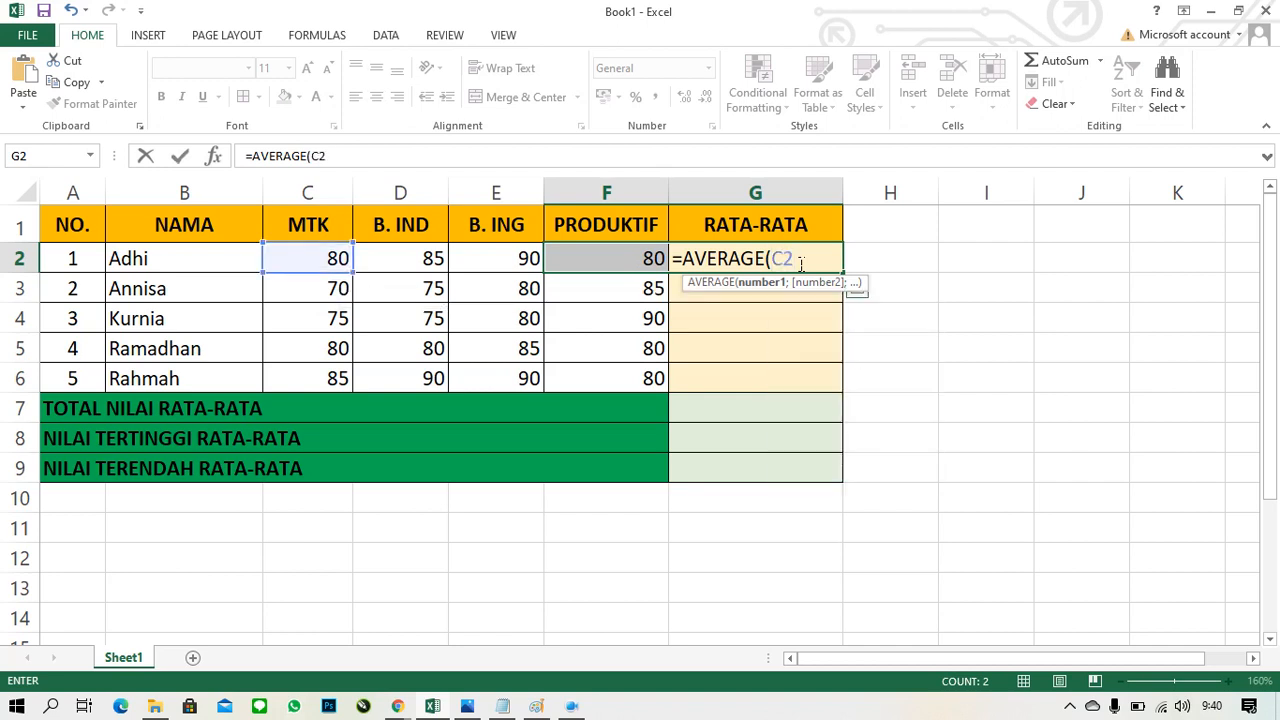
pyautogui.write(':F')
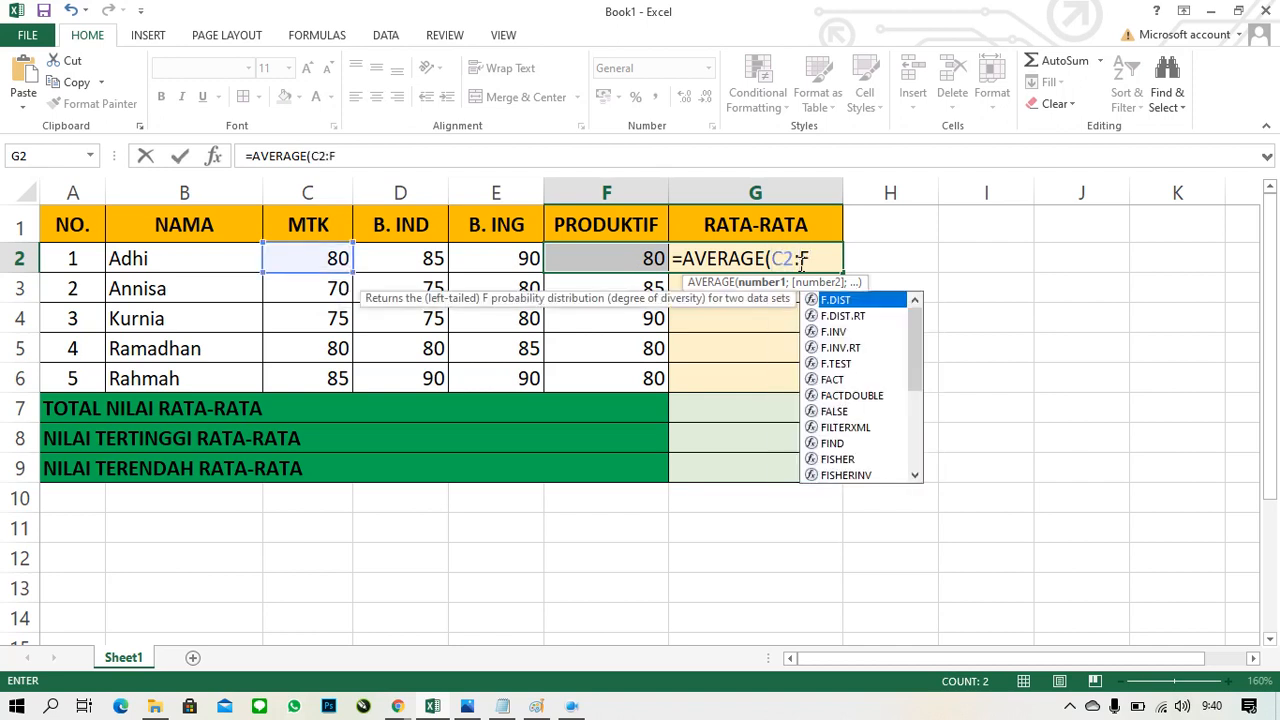
pyautogui.write('2')
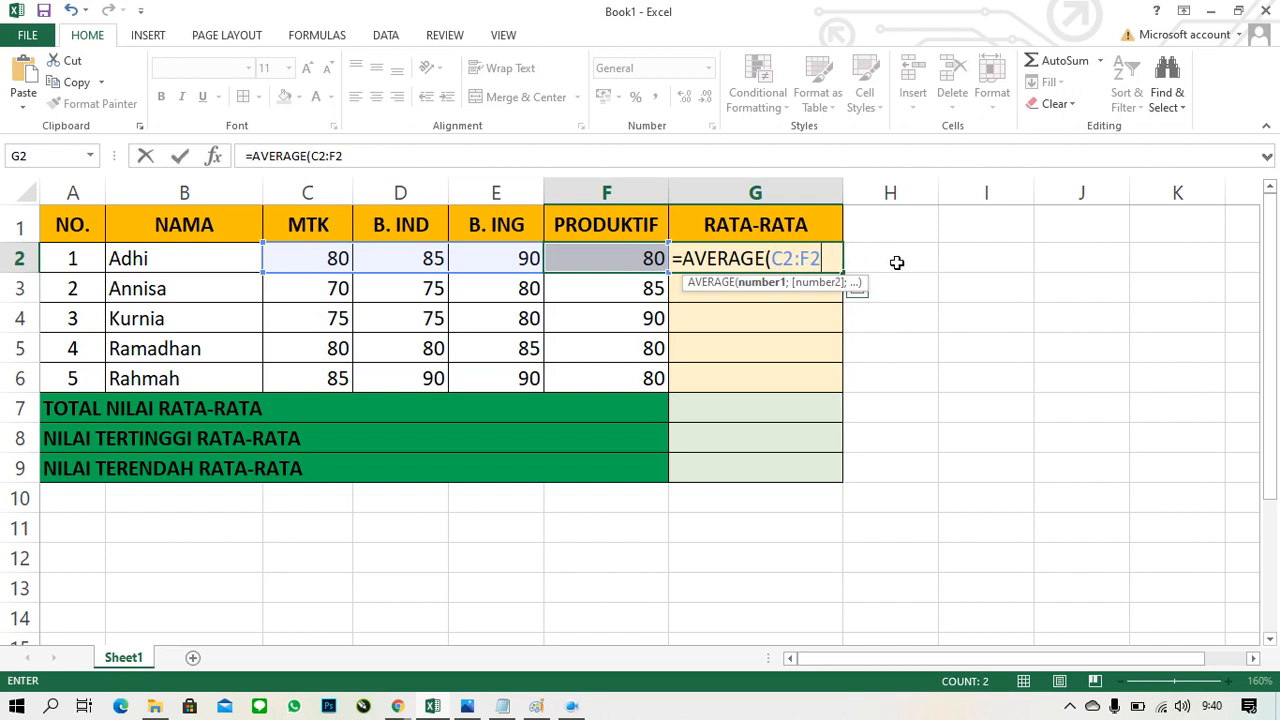
pyautogui.write(')')
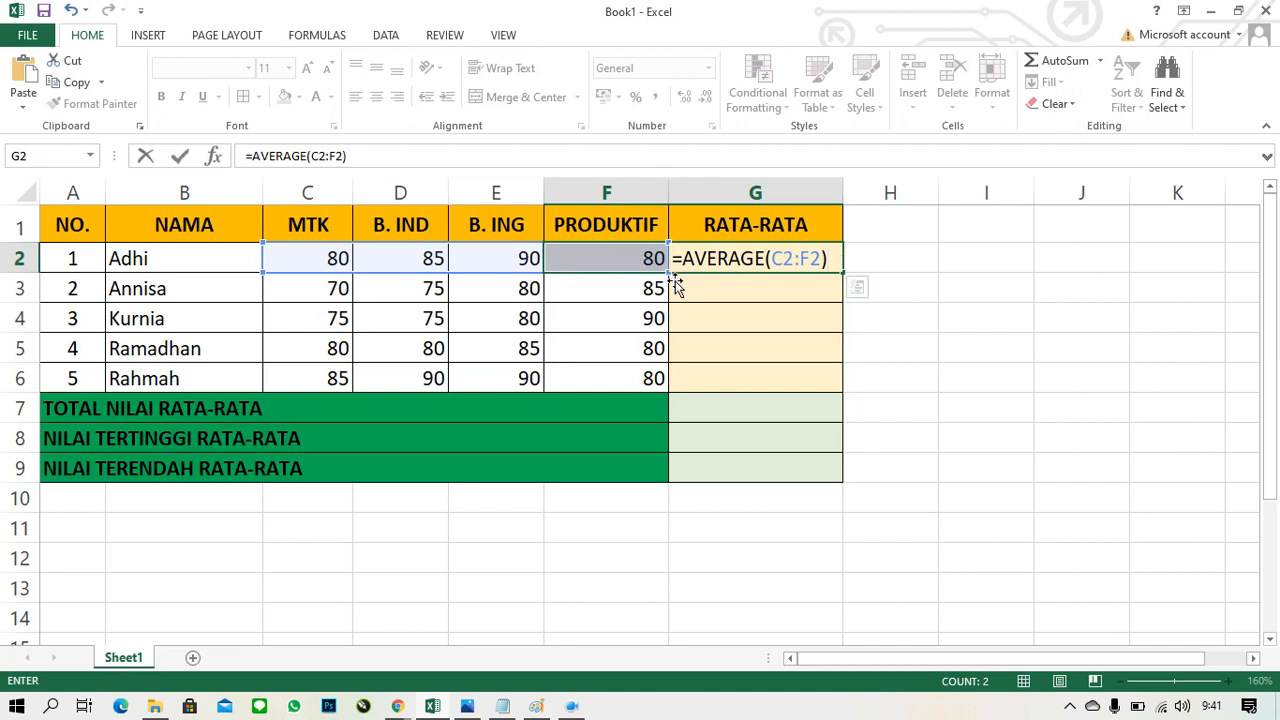
pyautogui.press('BackSpace')
pyautogui.press('BackSpace')
pyautogui.press('BackSpace')
pyautogui.press('BackSpace')
pyautogui.press('BackSpace')
pyautogui.press('BackSpace')
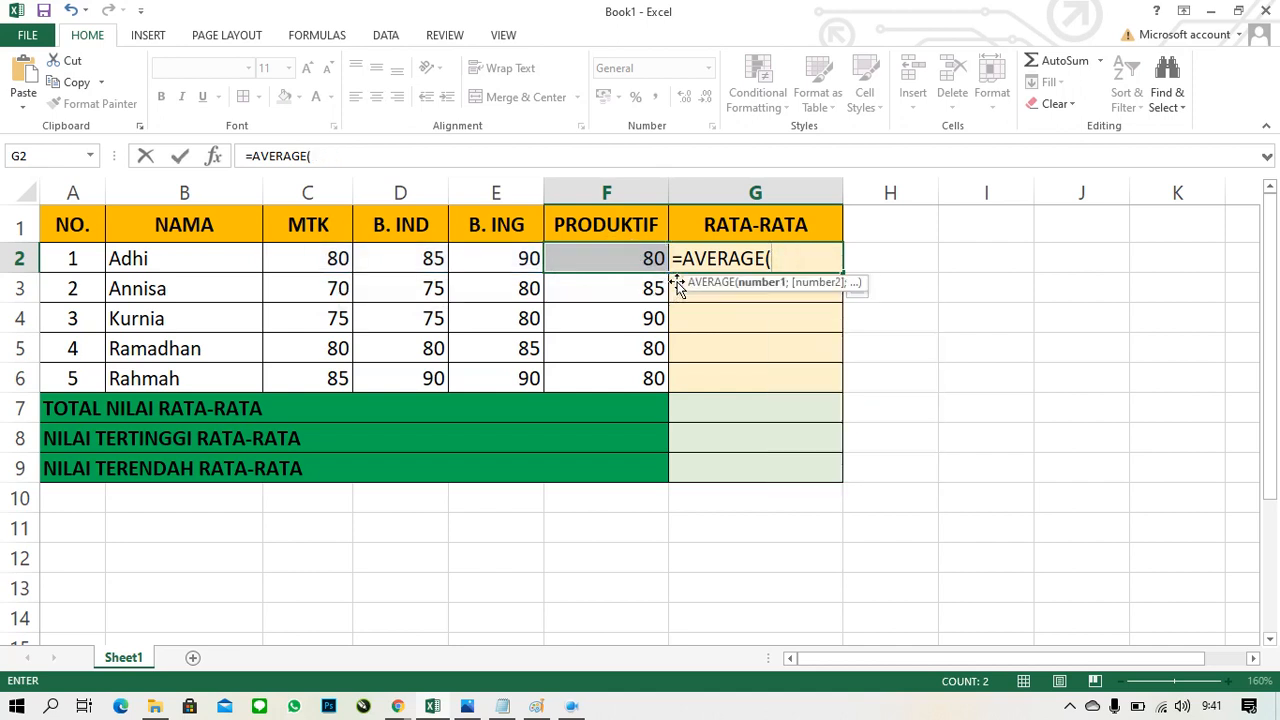
# Pick the first student's scores C2:F2 in the table as the AVERAGE range and close the bracket
pyautogui.click(283, 261)
pyautogui.moveTo(283, 261); pyautogui.dragTo(586, 274)
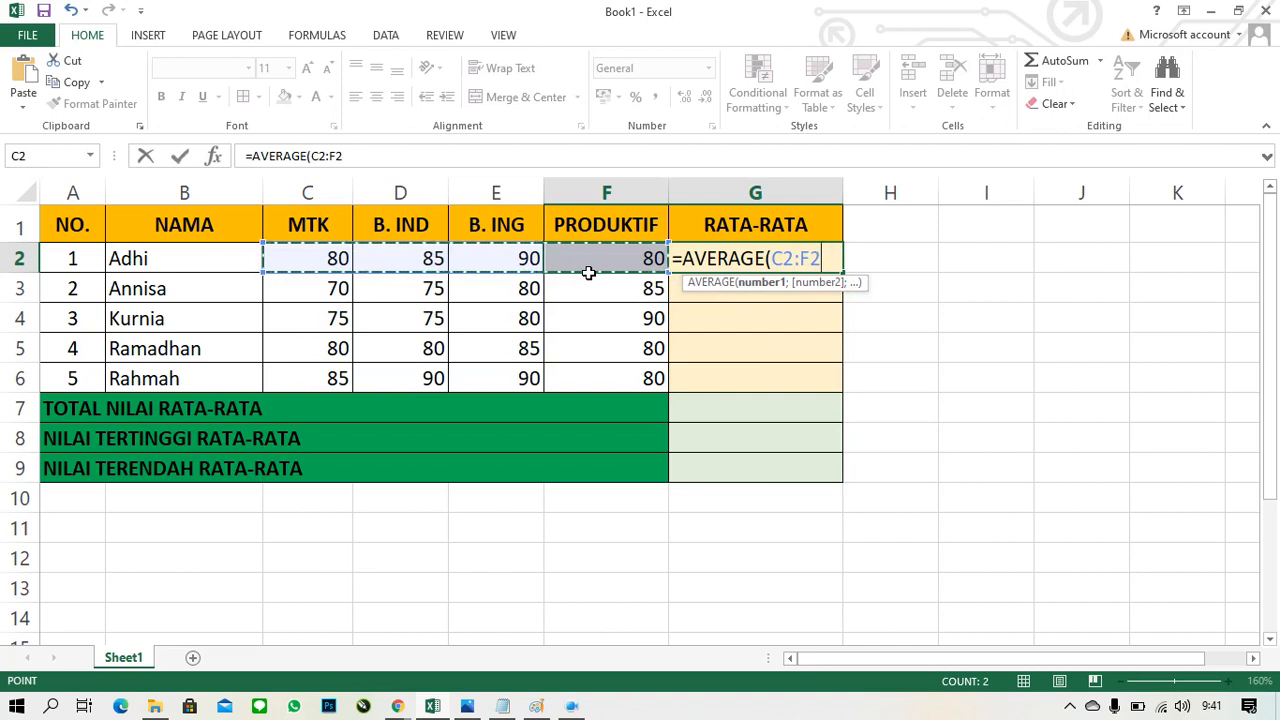
pyautogui.write(')')
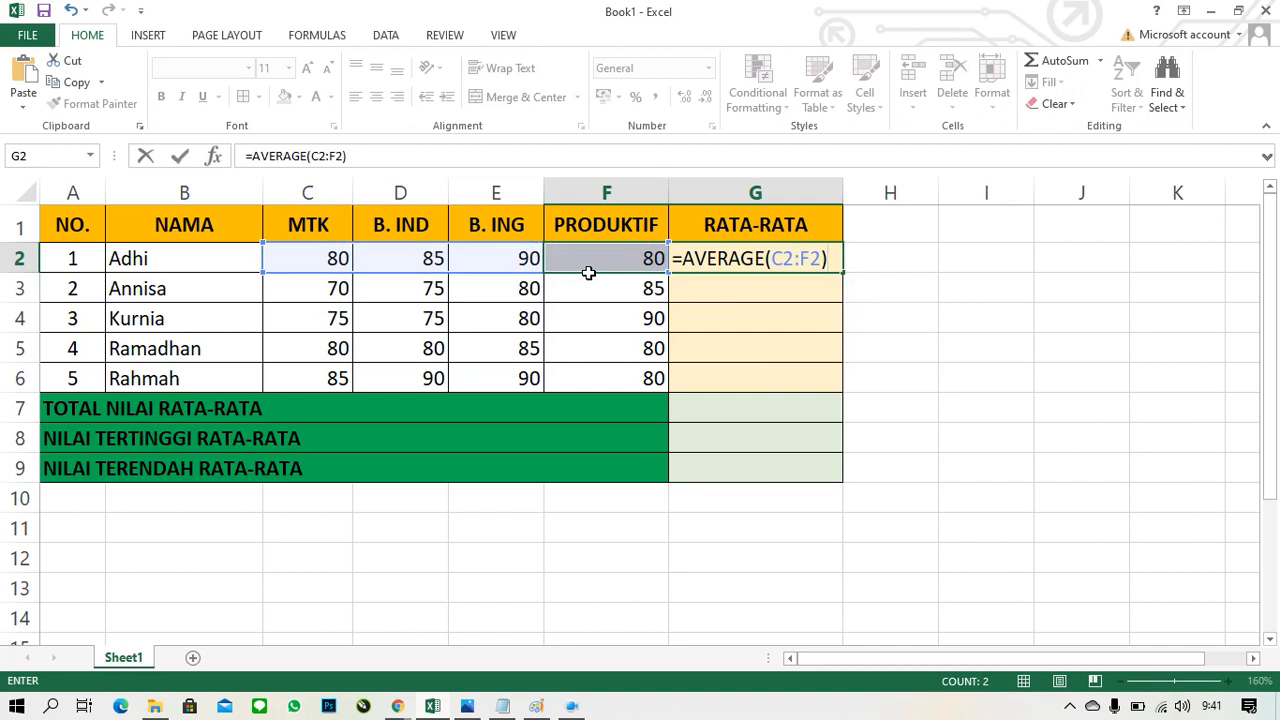
# Confirm the AVERAGE formula in cell G2 and reselect the cell to review it
pyautogui.click(589, 272)
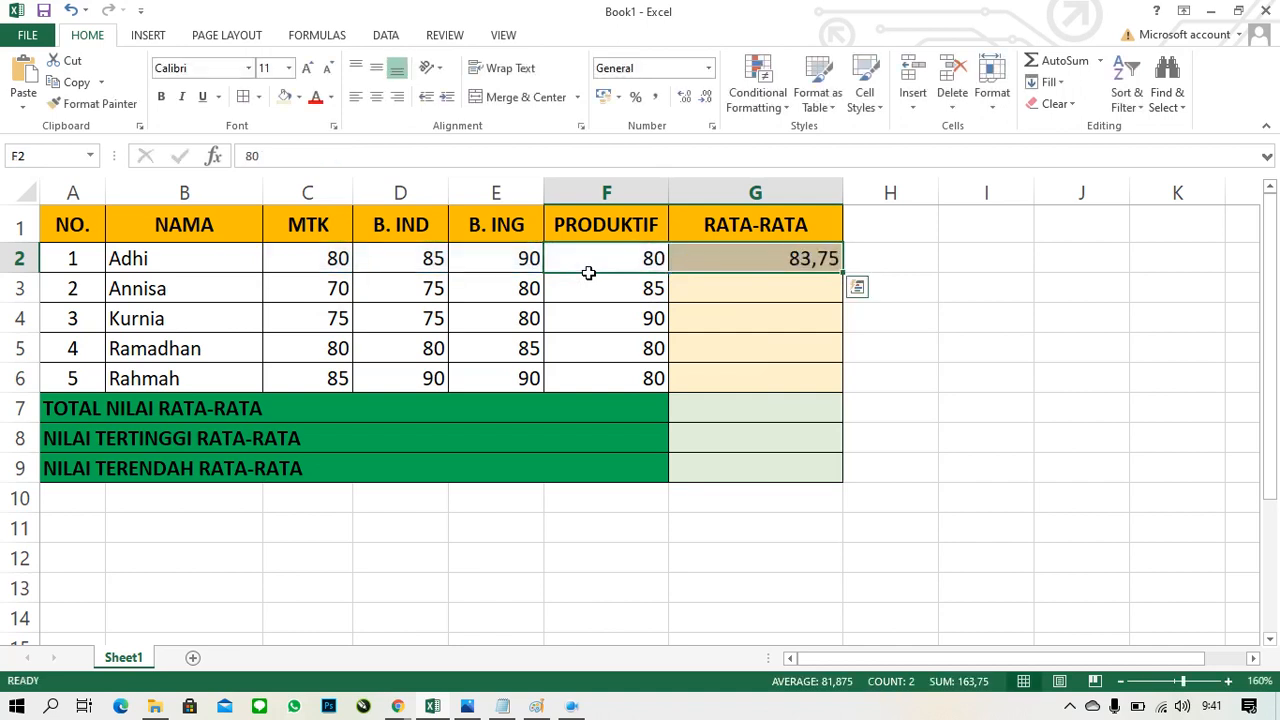
pyautogui.click(803, 266)
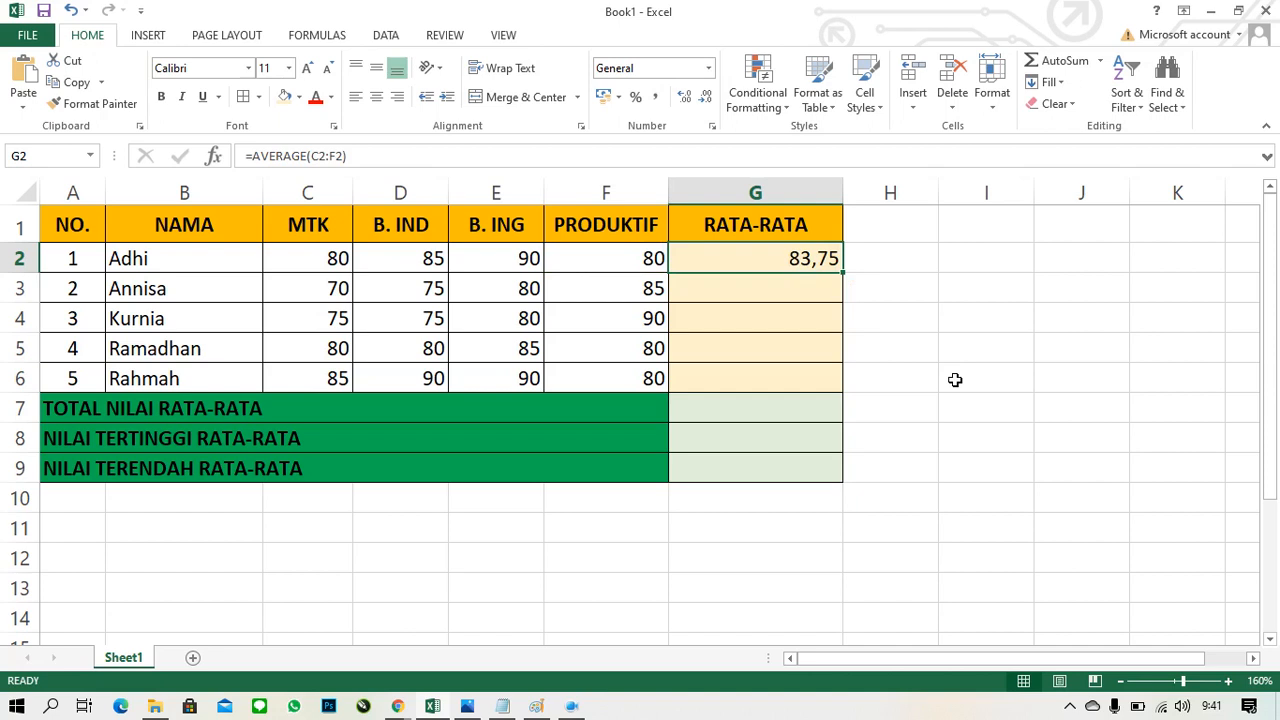
# Begin the second student's average formula in cell G3 with =average(
pyautogui.click(775, 298)
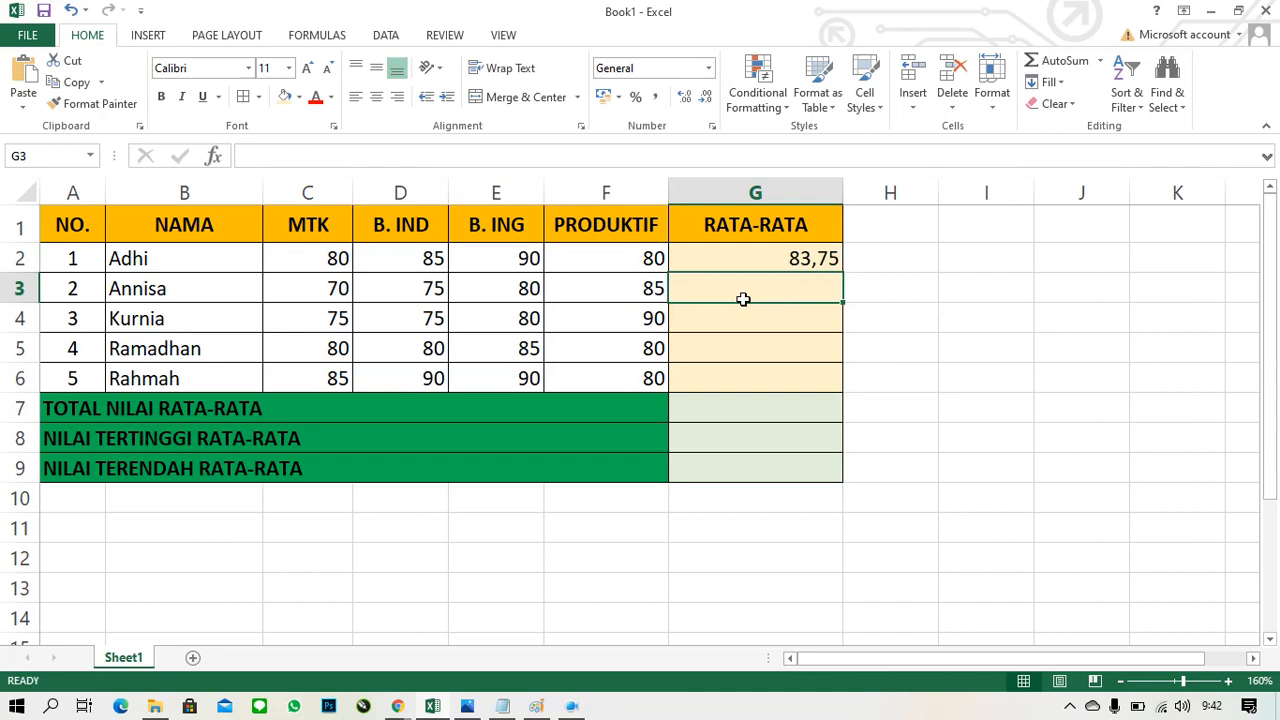
pyautogui.write('=')
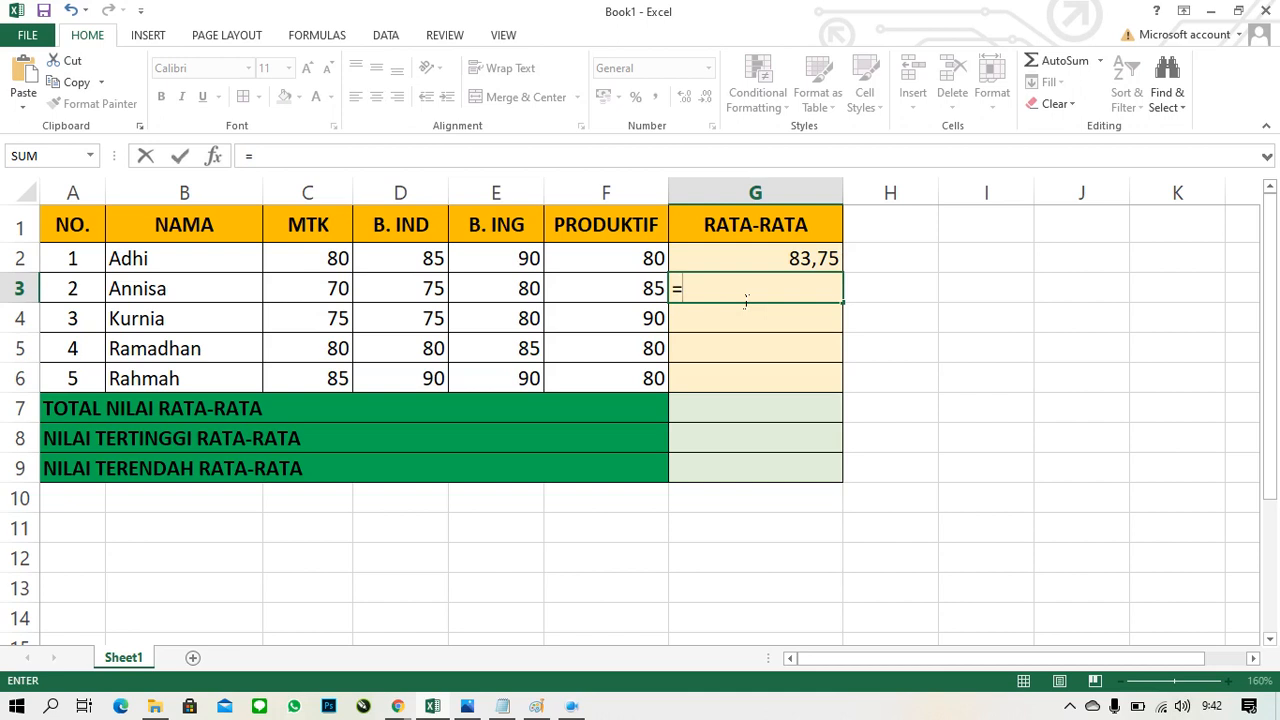
pyautogui.write('ave')
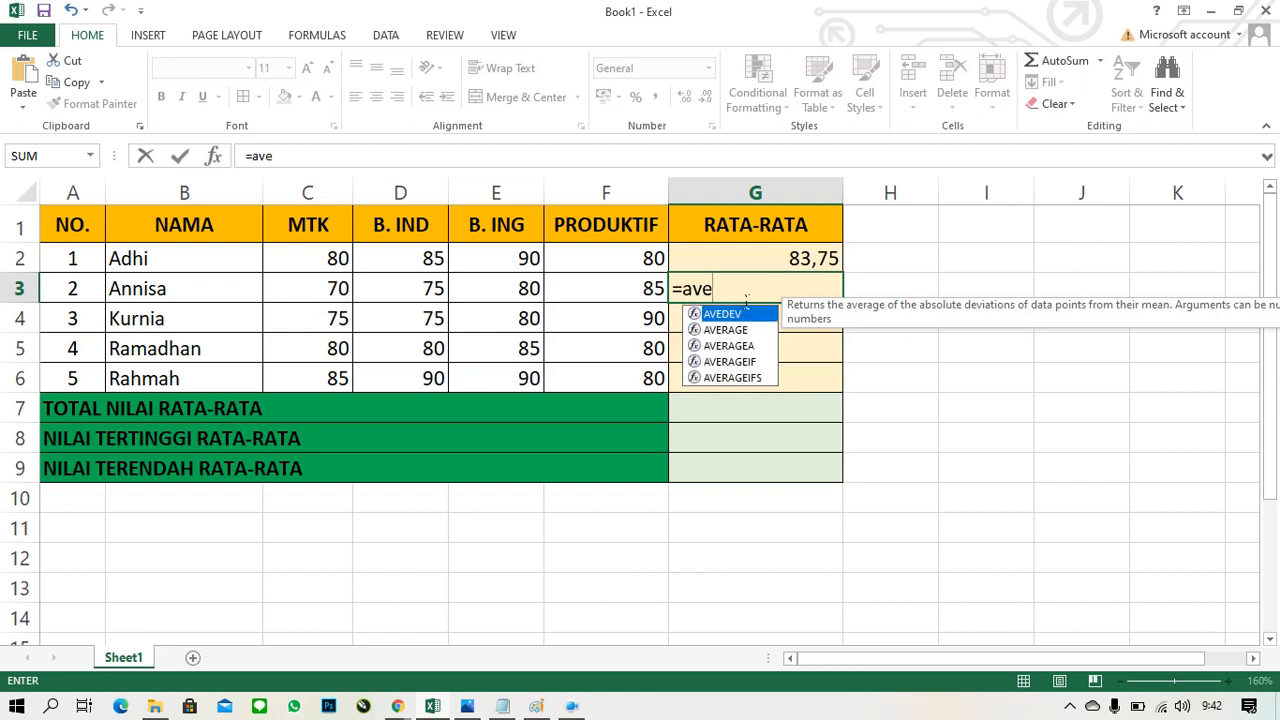
pyautogui.write('ra')
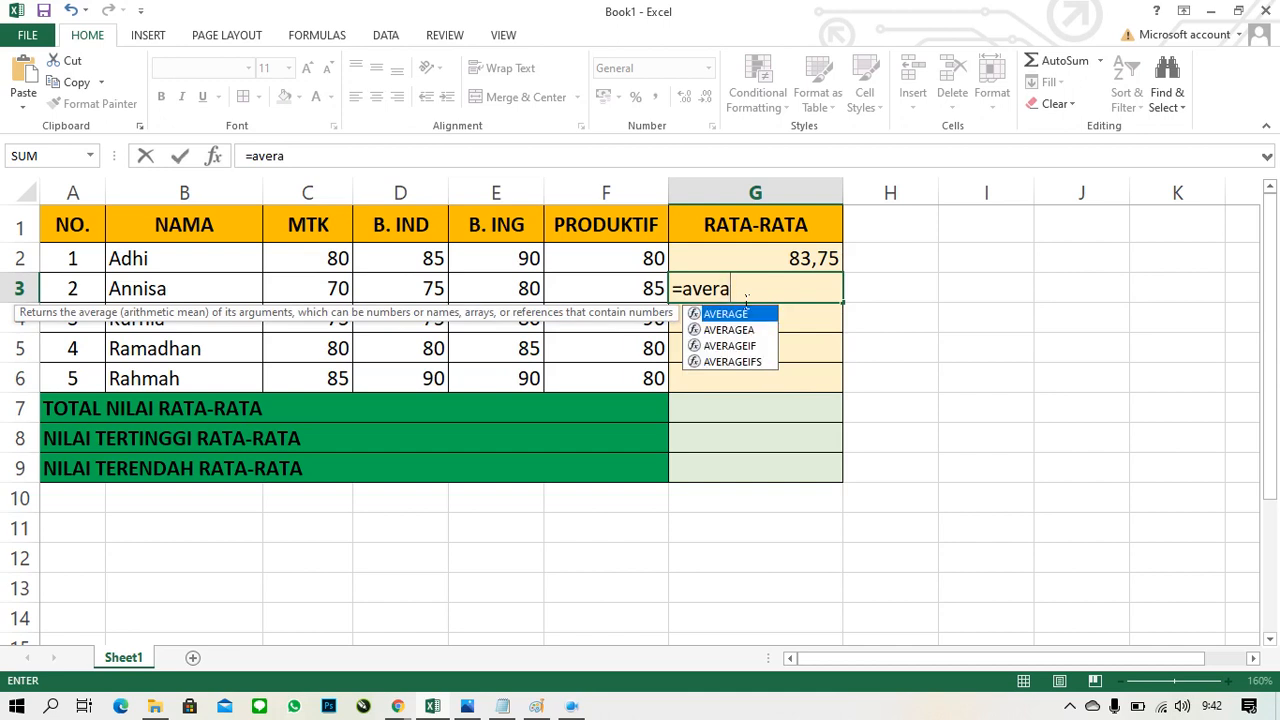
pyautogui.write('g')
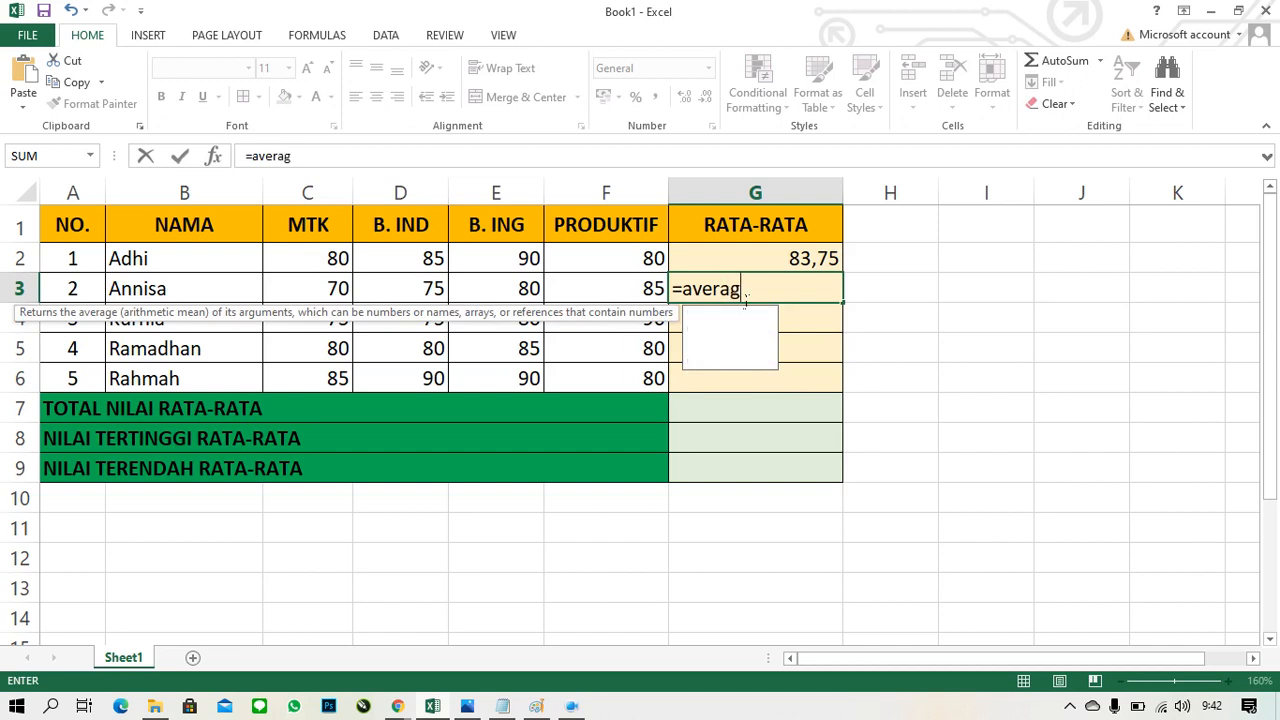
pyautogui.write('e')
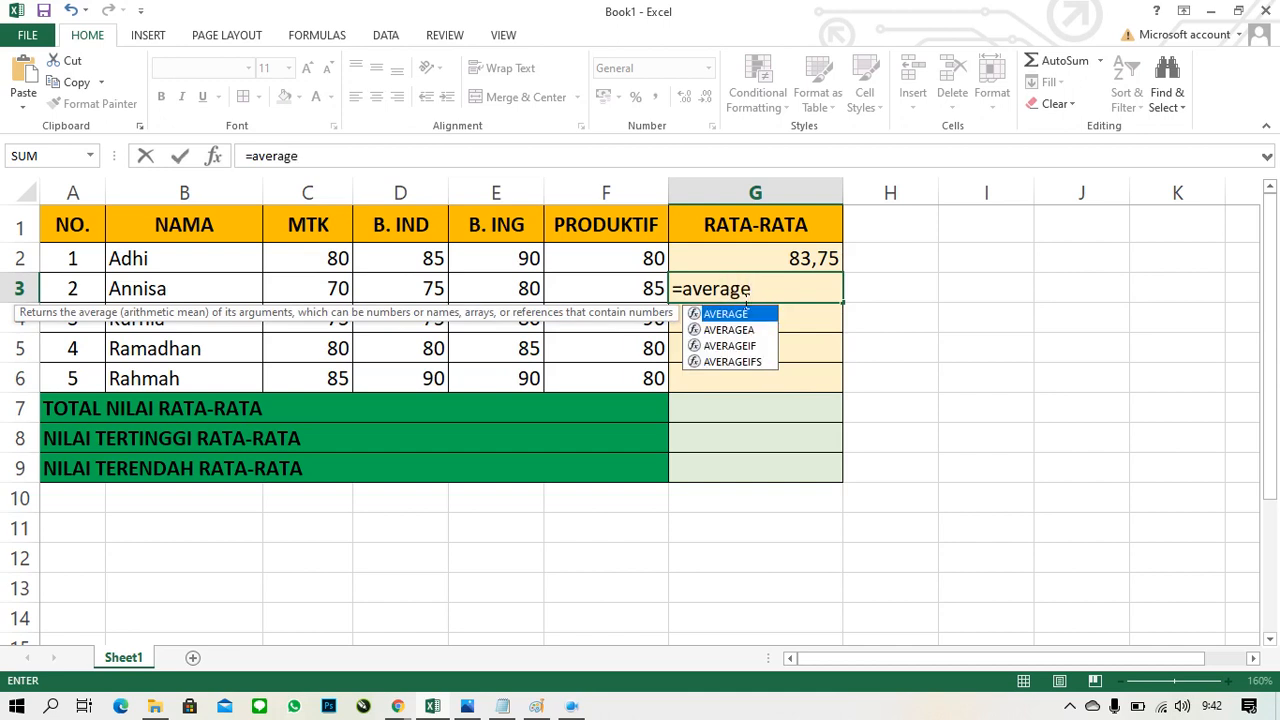
pyautogui.write('(')
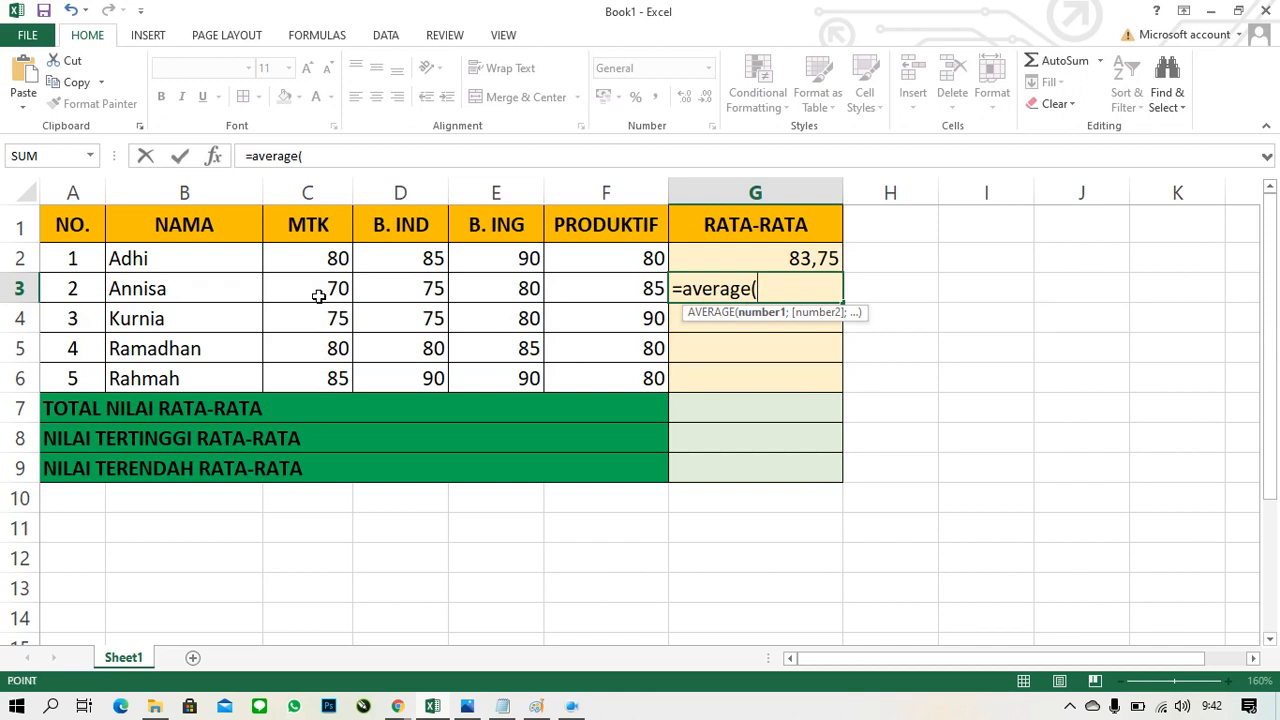
# Set the range of the AVERAGE formula in cell G3 to C3:F3 and confirm the formula
pyautogui.click(318, 295)
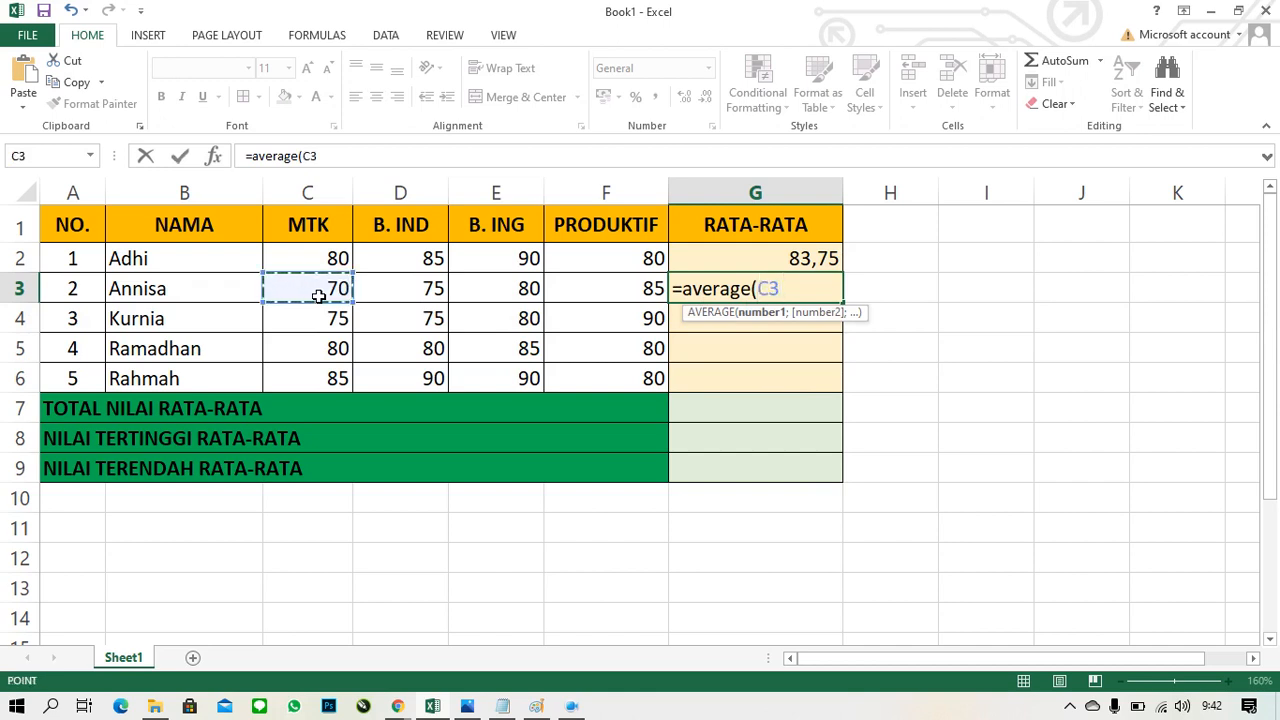
pyautogui.press('F8')
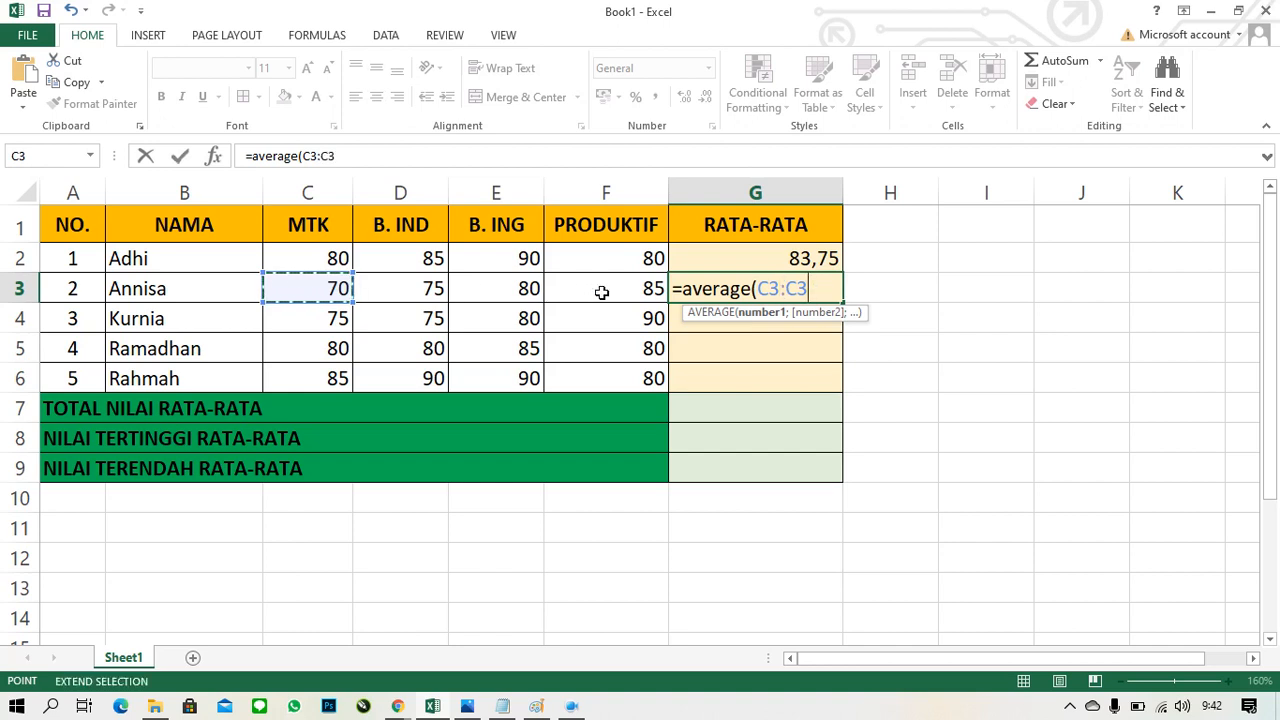
pyautogui.write('f3')
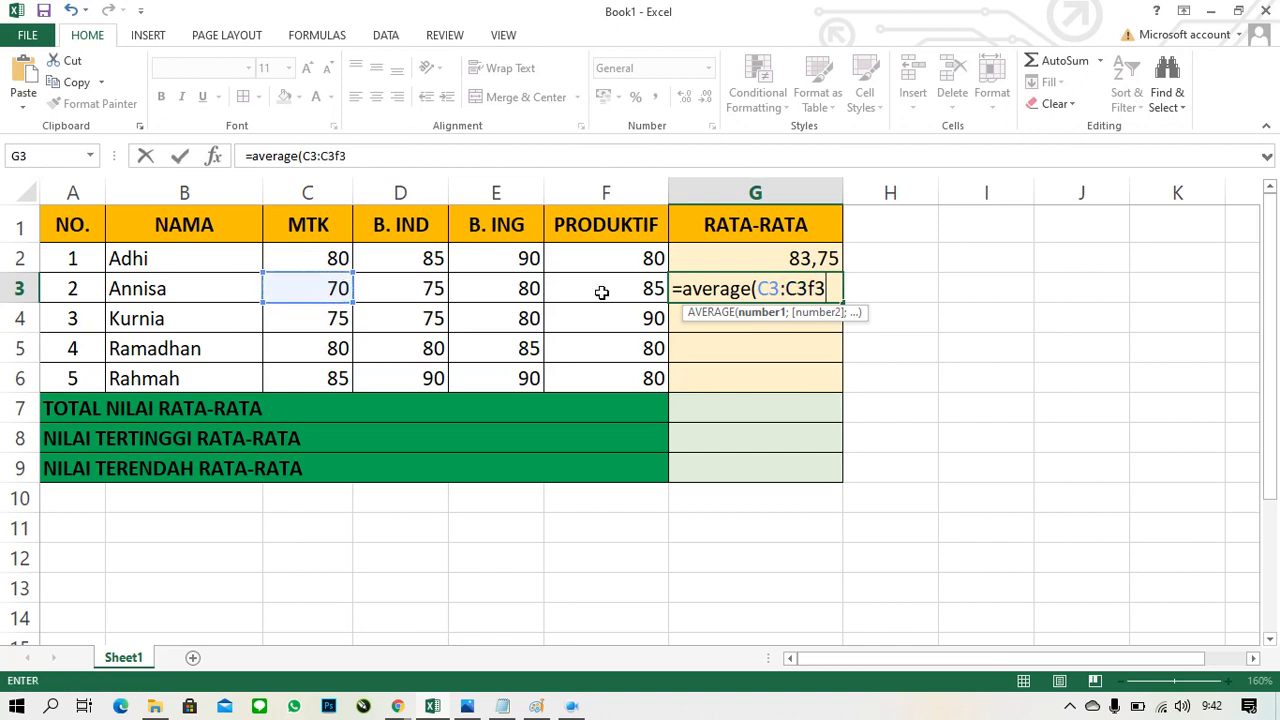
pyautogui.press('BackSpace')
pyautogui.press('BackSpace')
pyautogui.press('BackSpace')
pyautogui.press('BackSpace')
pyautogui.write('f3')
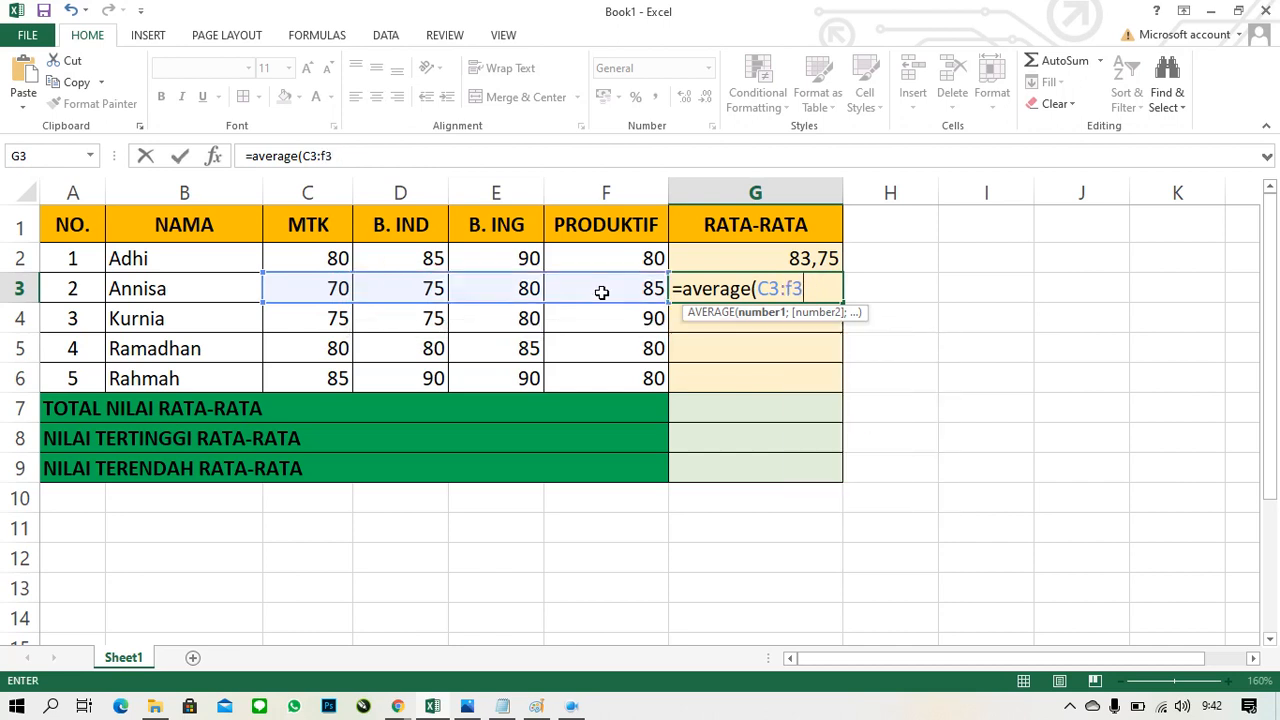
pyautogui.press('Return')
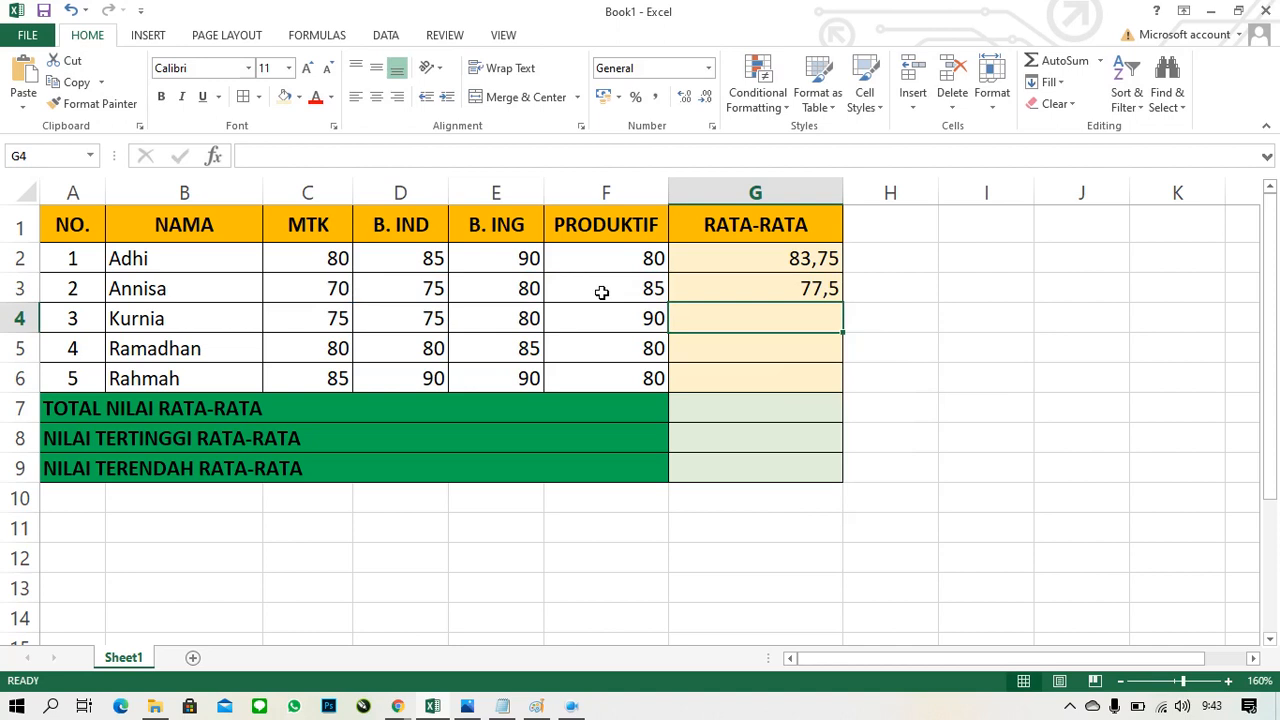
# Calculate the third student's average in cell G4 with the AVERAGE function over the scores C4:F4
pyautogui.write('=')
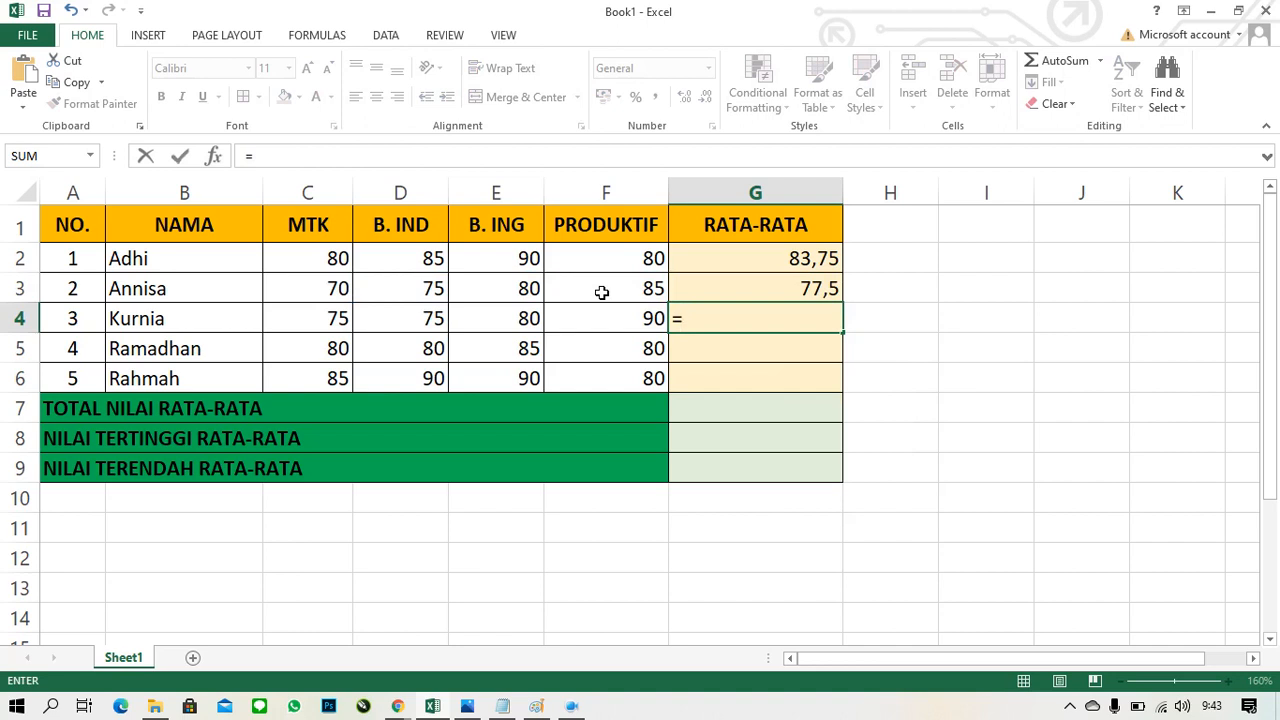
pyautogui.write('average')
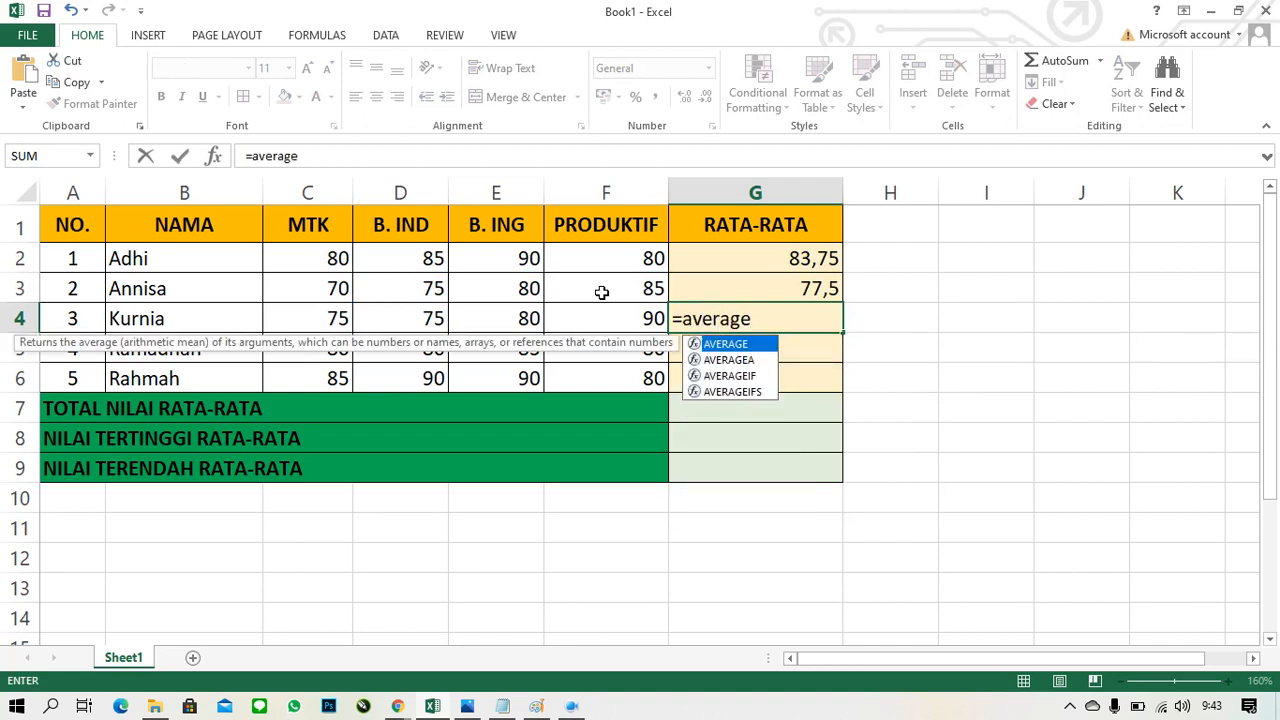
pyautogui.write('(')
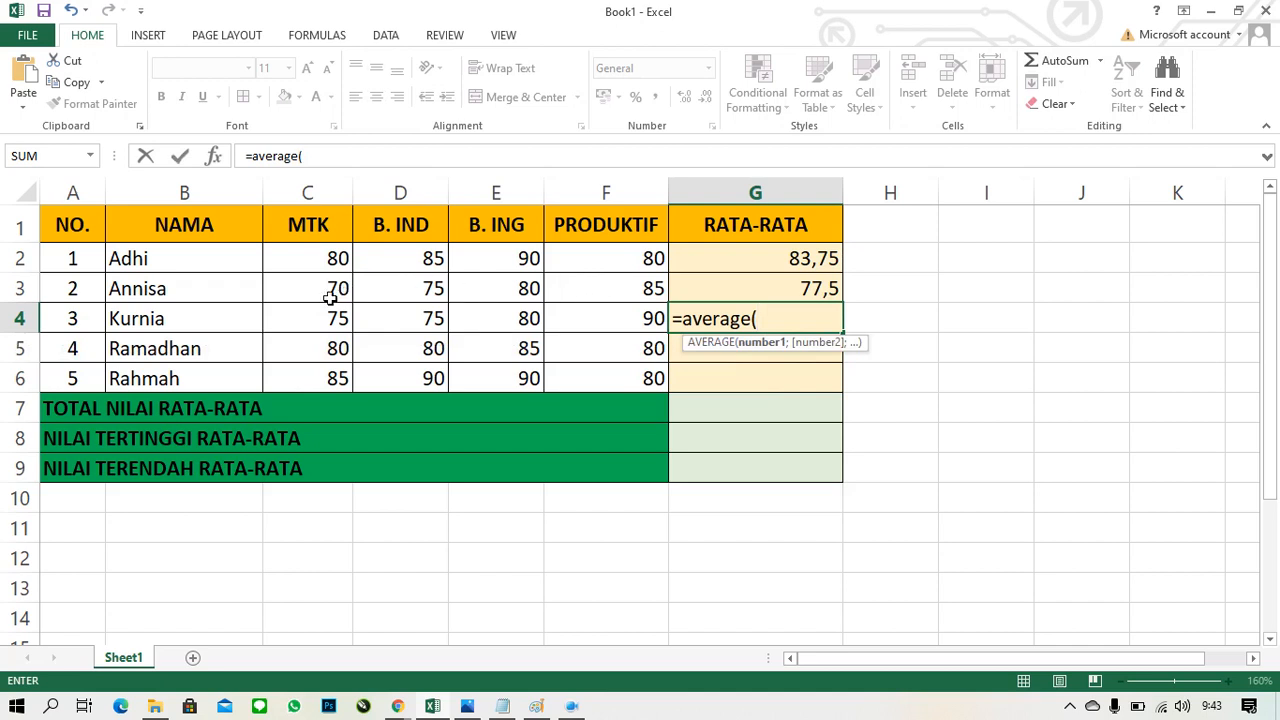
pyautogui.click(306, 325)
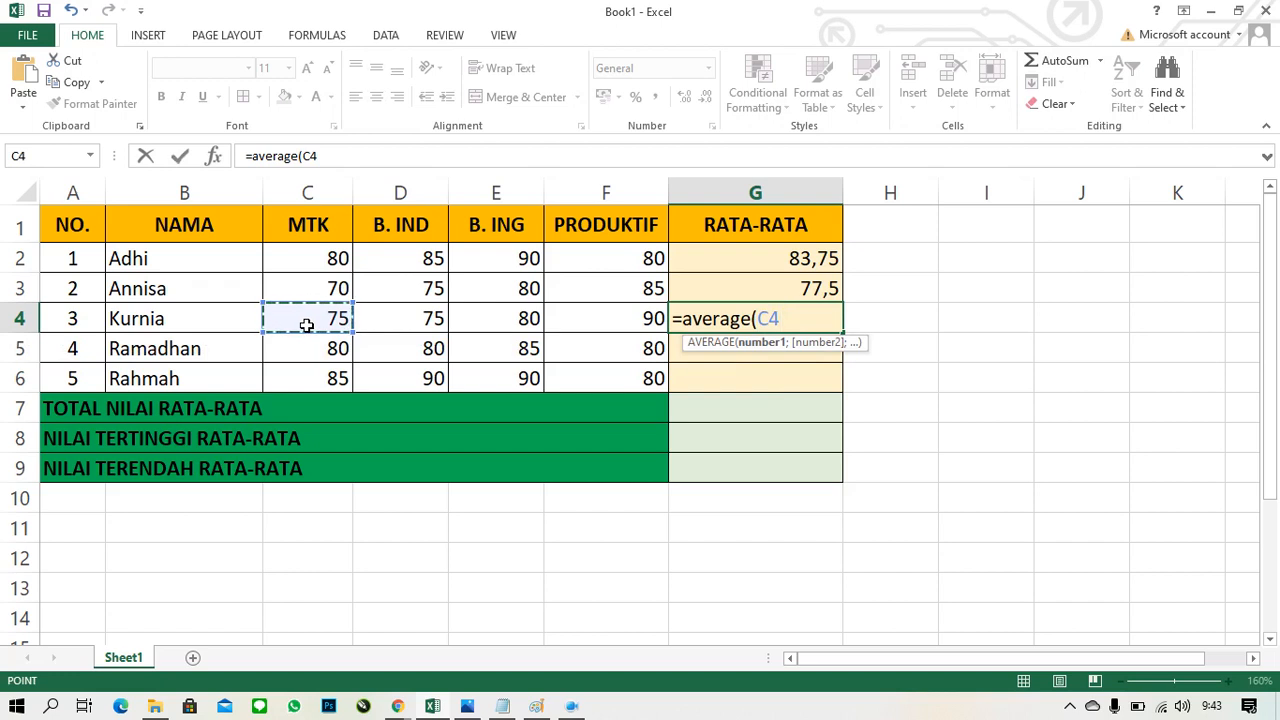
pyautogui.press('F8')
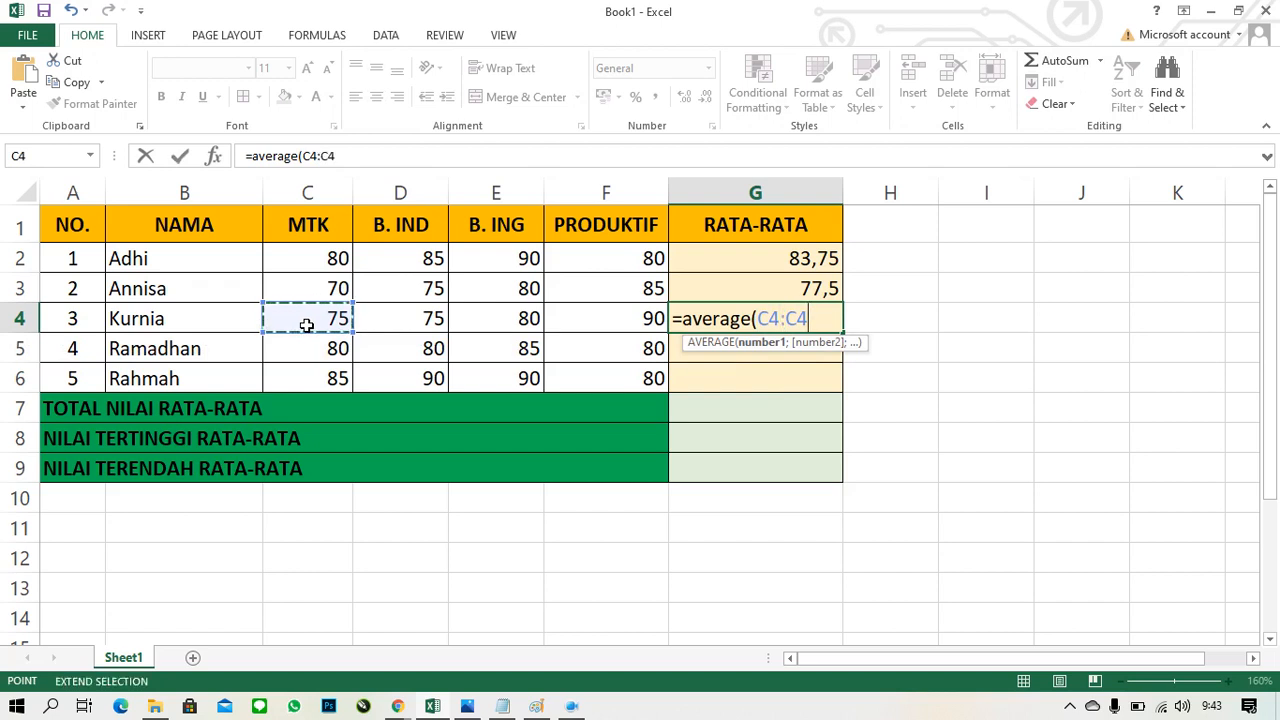
pyautogui.press('BackSpace')
pyautogui.press('BackSpace')
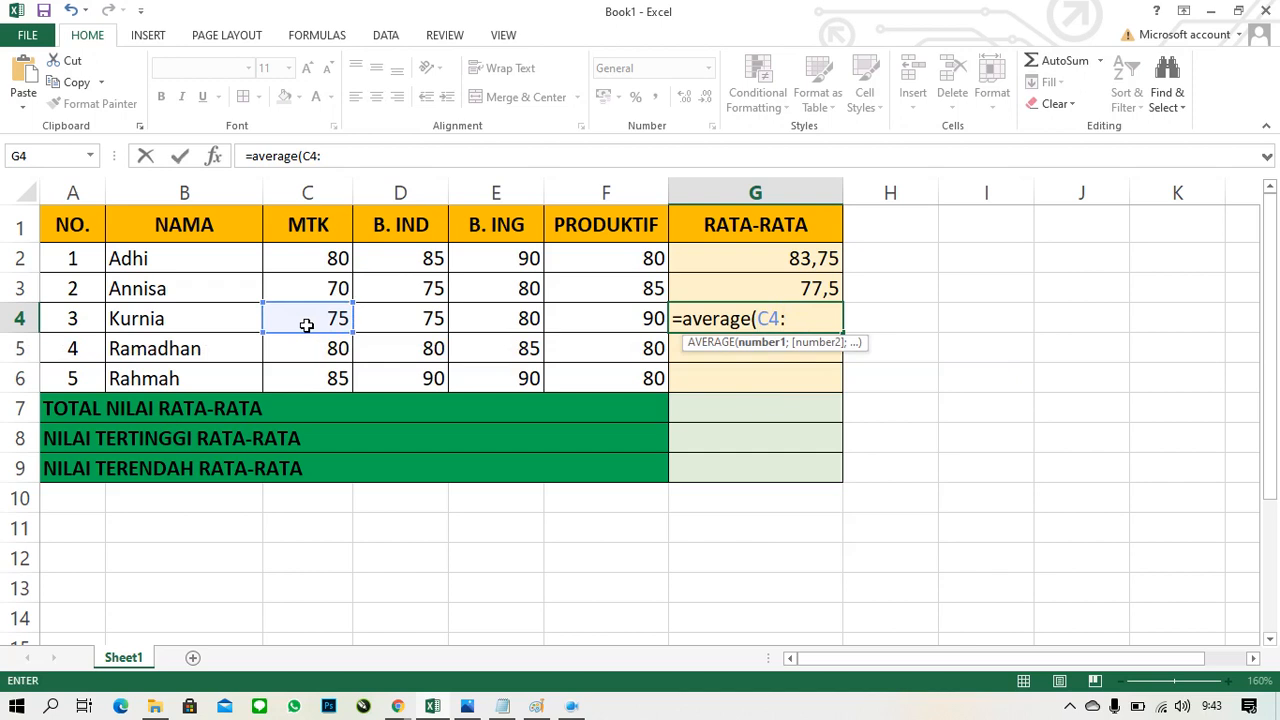
pyautogui.click(616, 325)
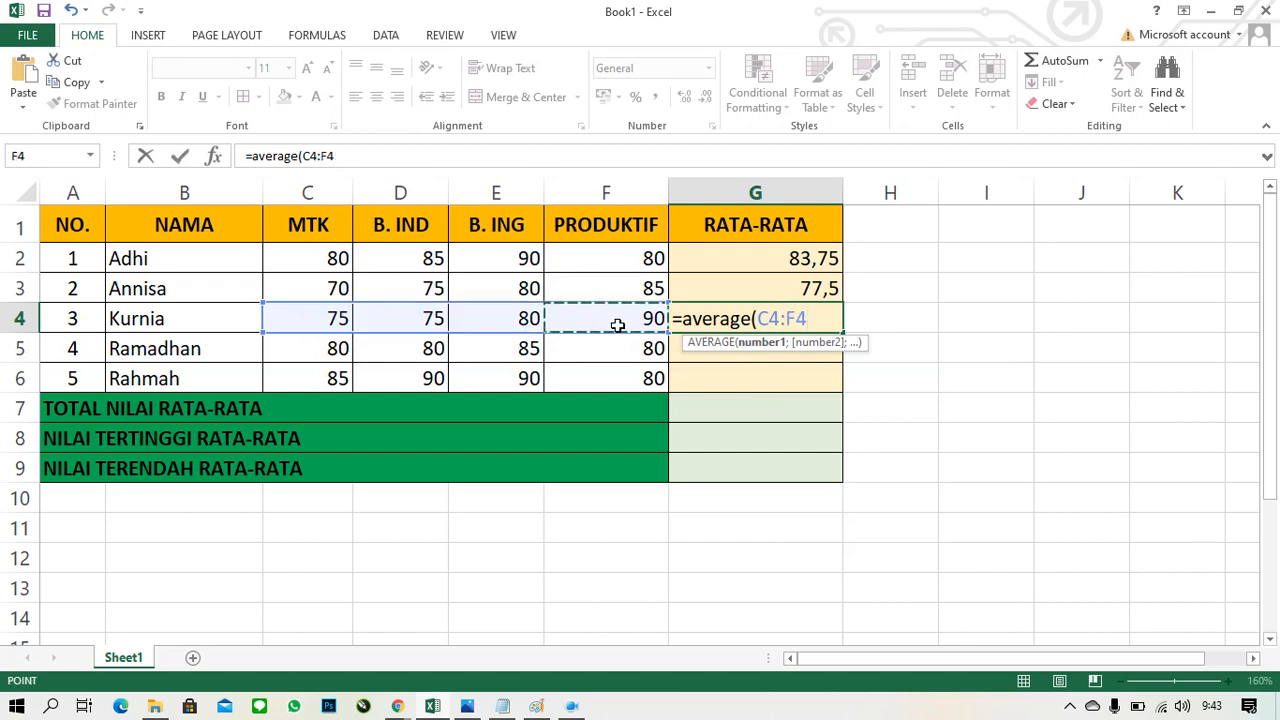
pyautogui.press('Return')
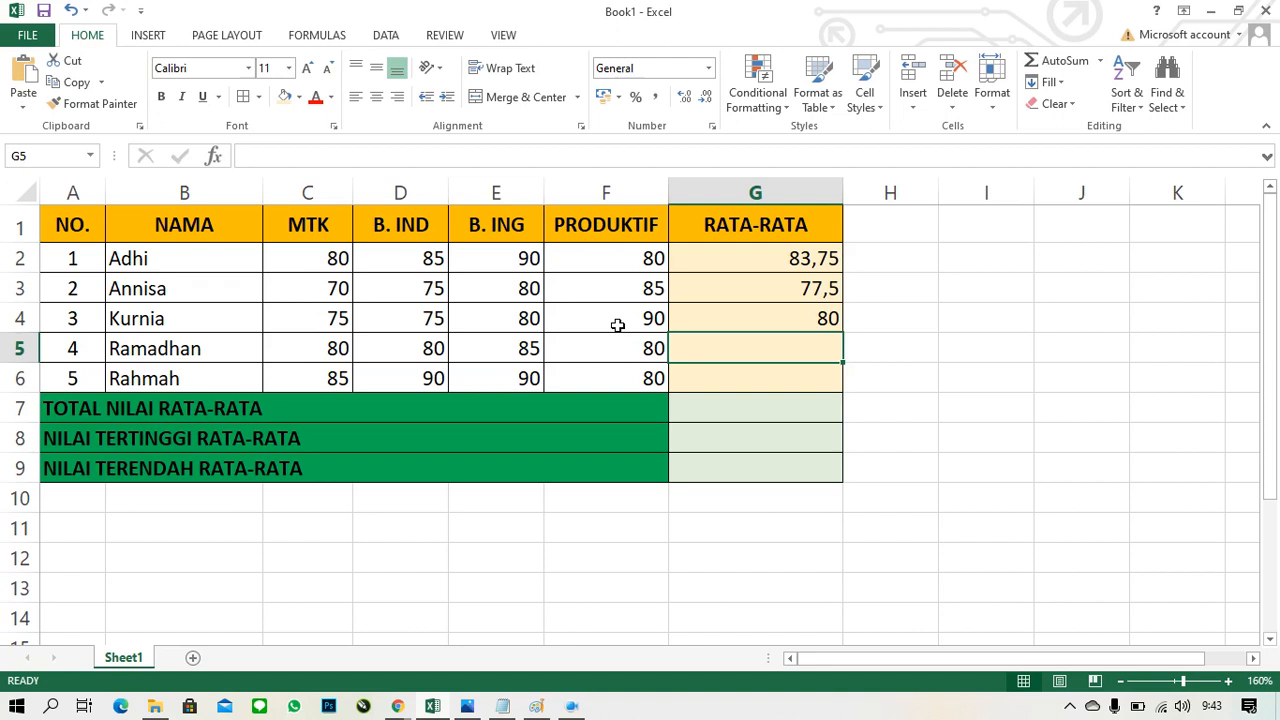
# Calculate the fourth student's average in cell G5 with the AVERAGE function over the scores C5:F5
pyautogui.write('=')
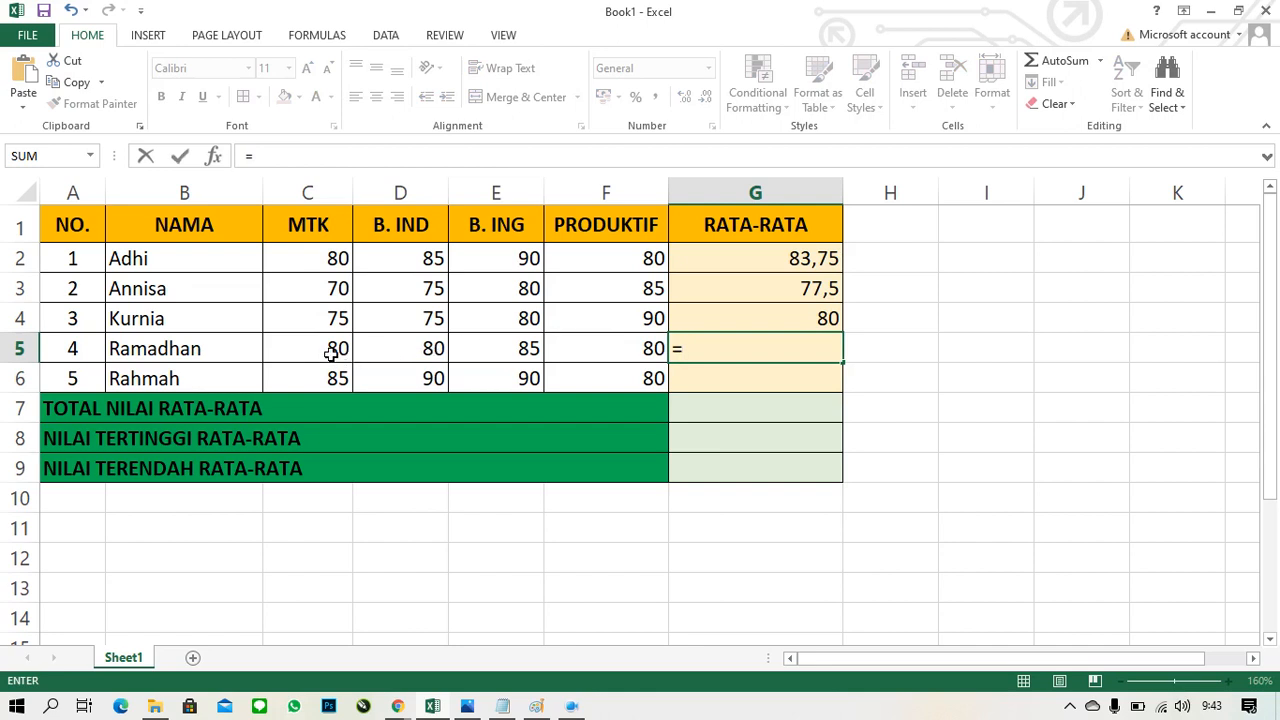
pyautogui.write('average')
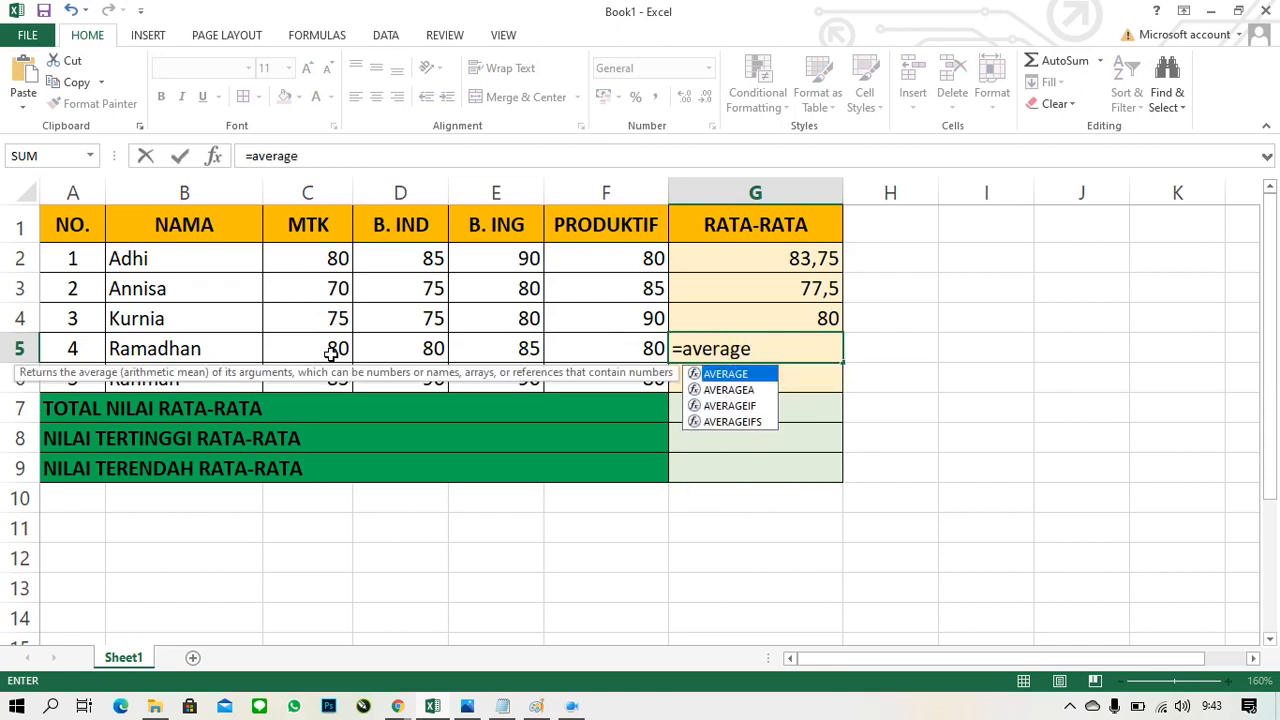
pyautogui.write('(')
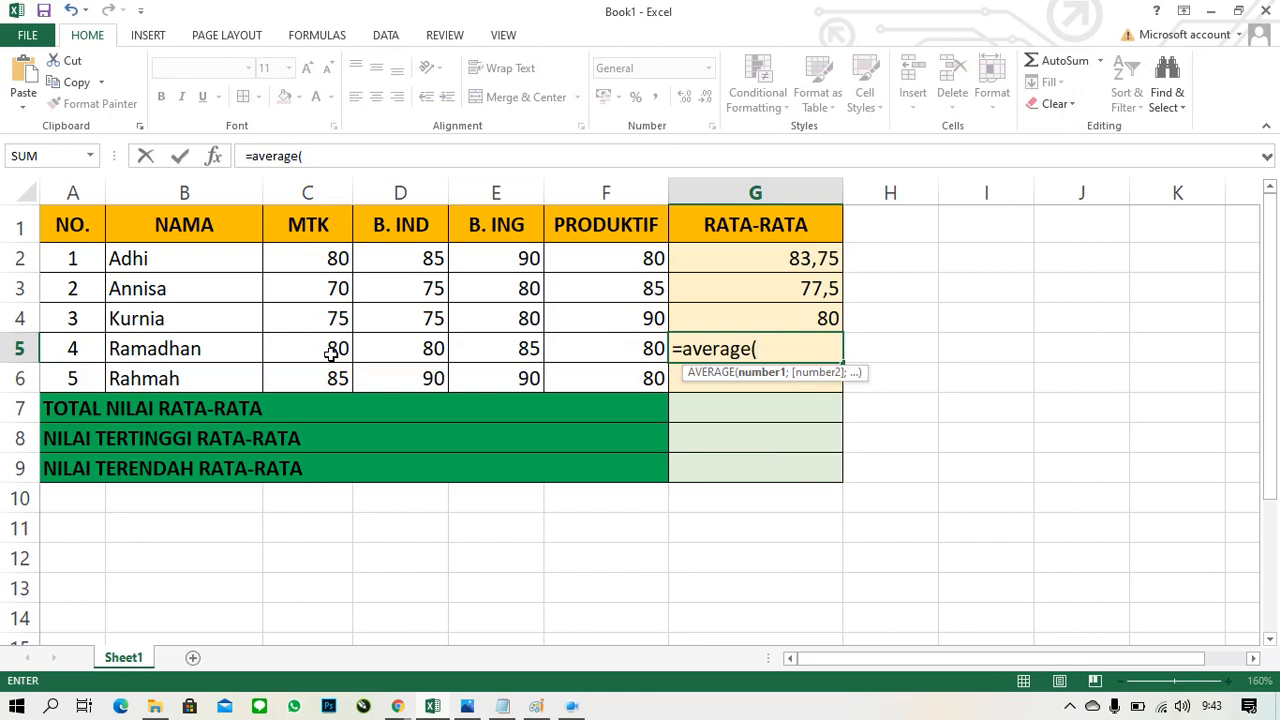
pyautogui.click(331, 354)
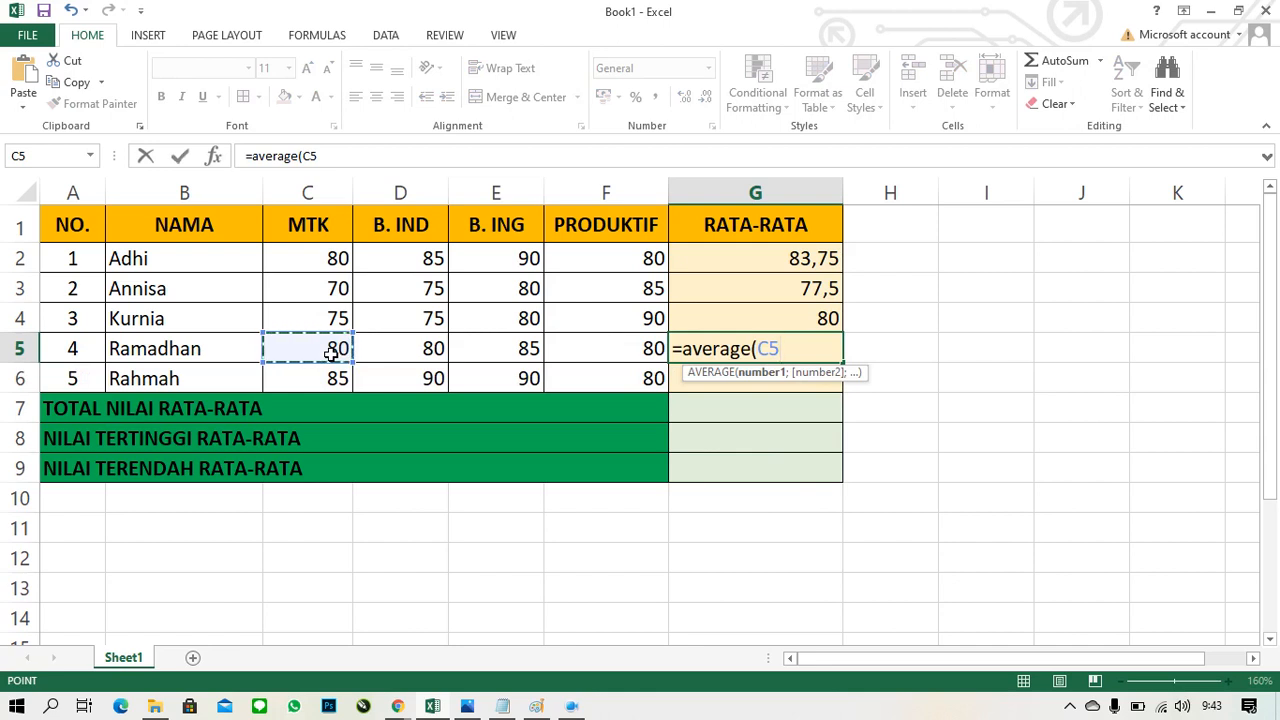
pyautogui.click(334, 322)
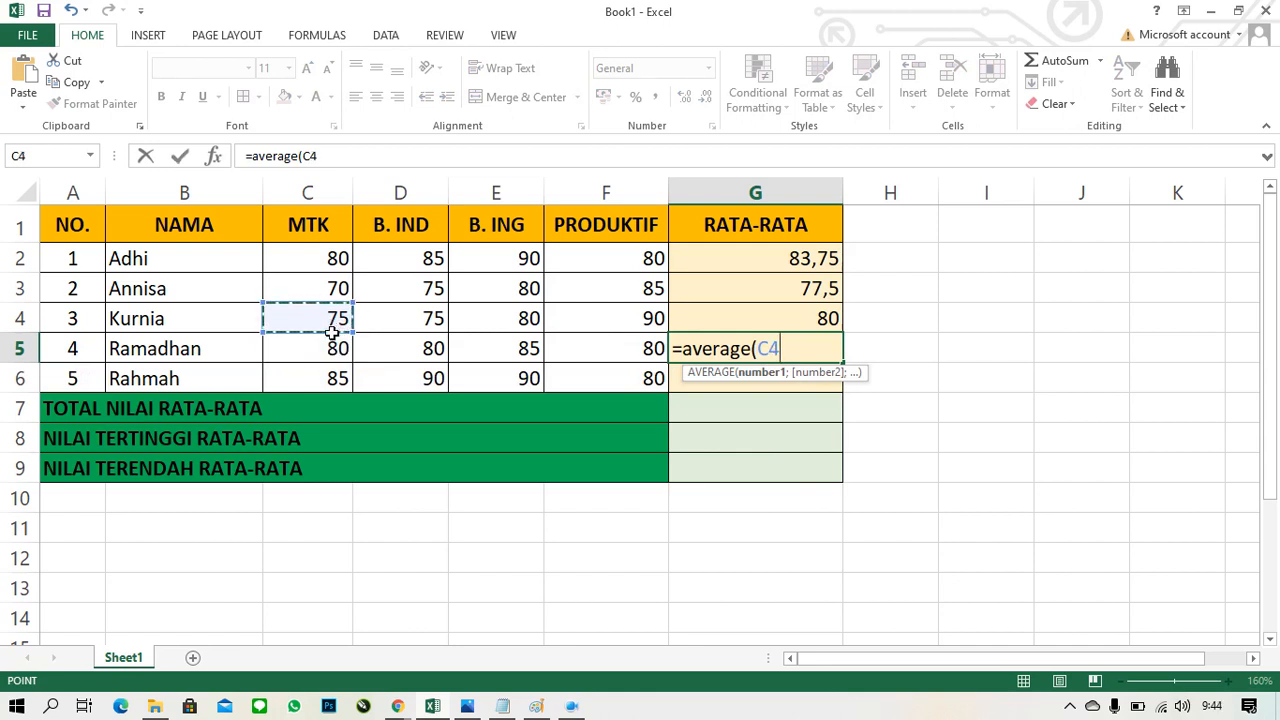
pyautogui.click(329, 350)
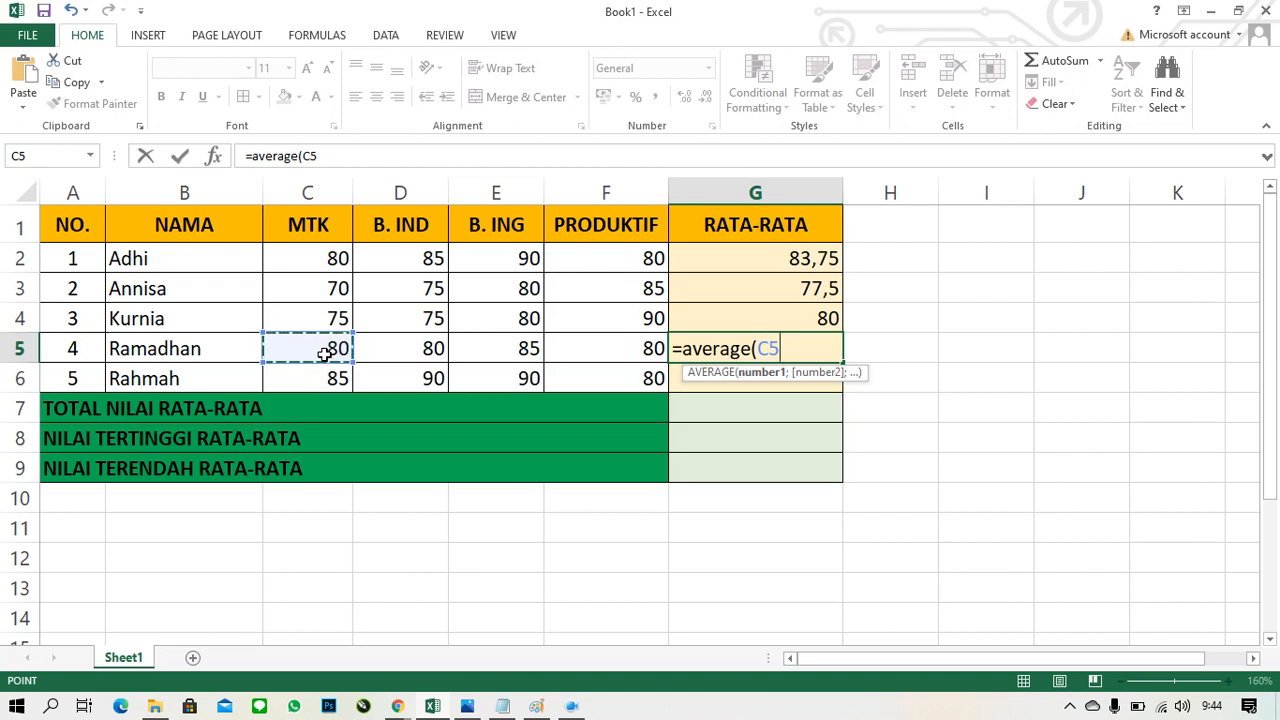
pyautogui.moveTo(321, 354)
pyautogui.mouseDown()
pyautogui.moveTo(361, 354)
pyautogui.moveTo(339, 354)
pyautogui.mouseUp()
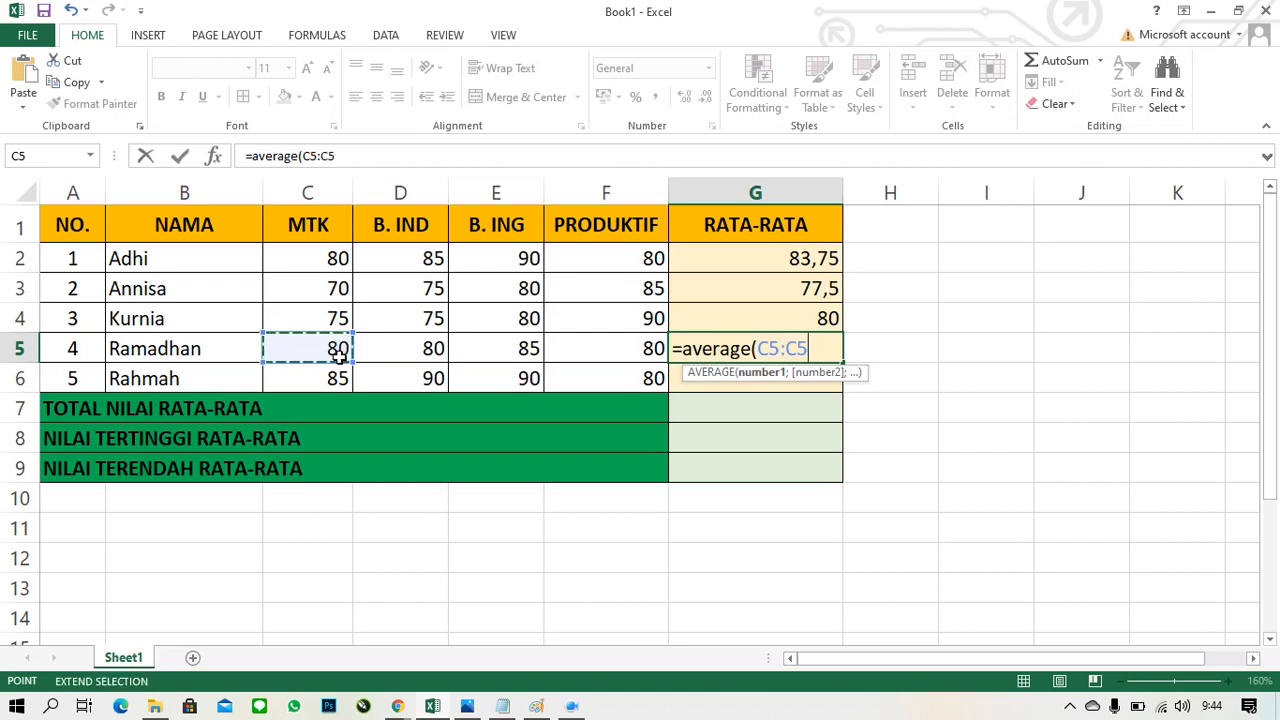
pyautogui.write(':')
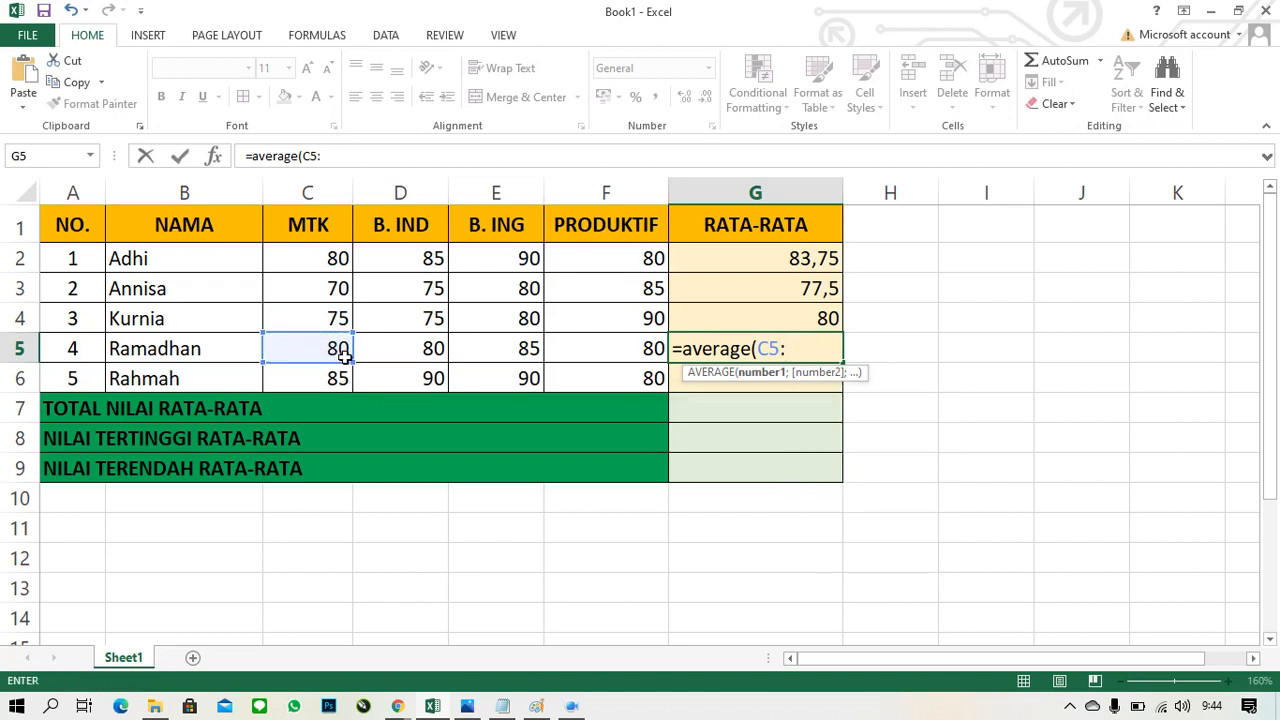
pyautogui.click(587, 352)
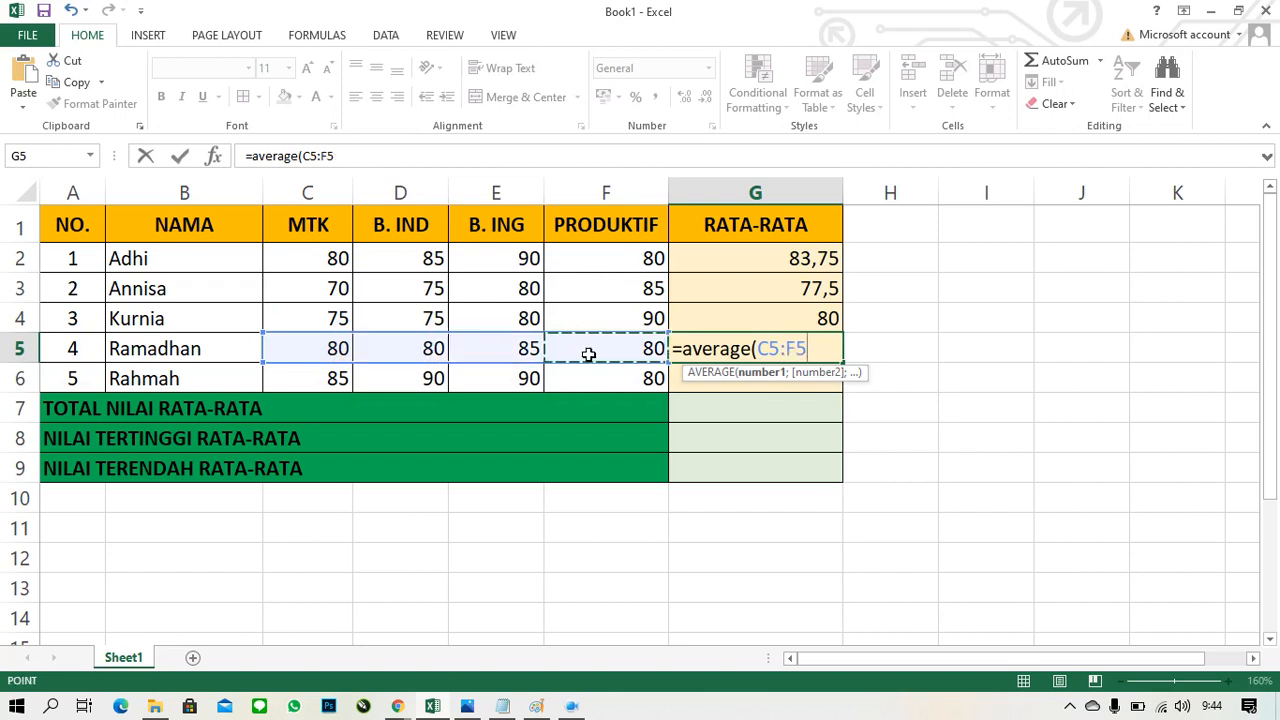
pyautogui.press('Return')
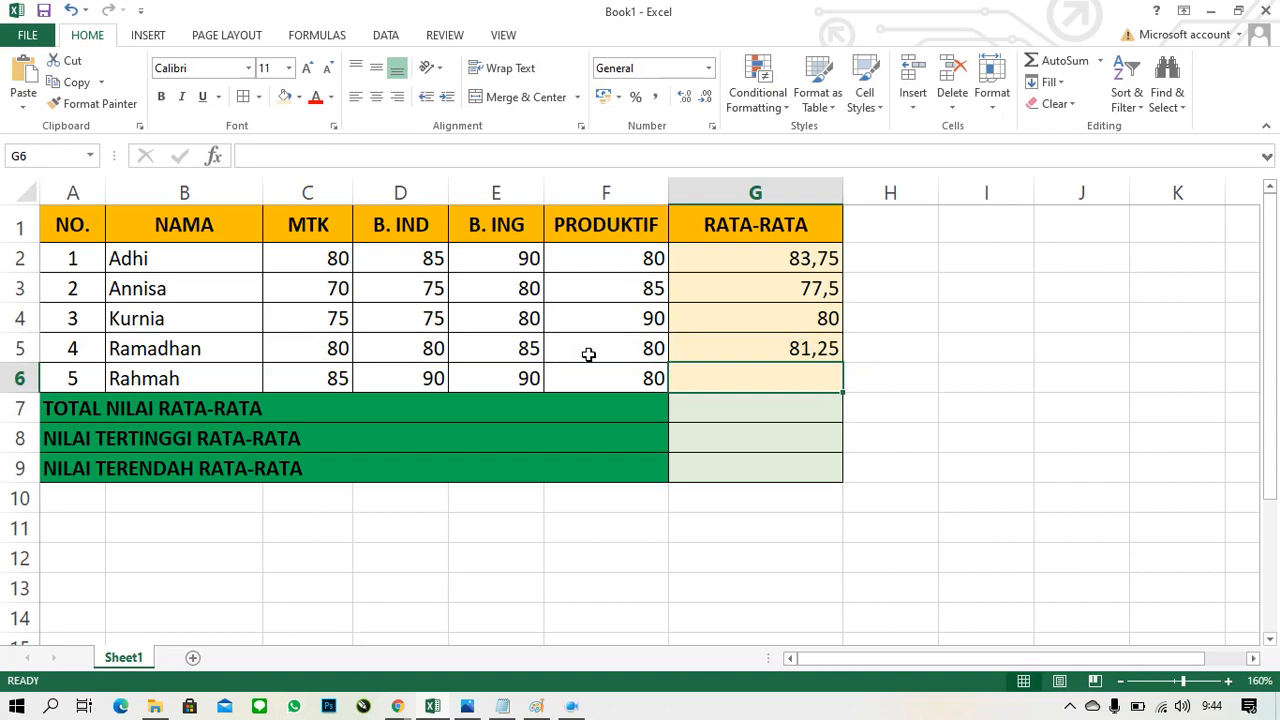
# Go through the row numbers in the NO. column one by one, from cell A2 down to A6
pyautogui.click(100, 196)
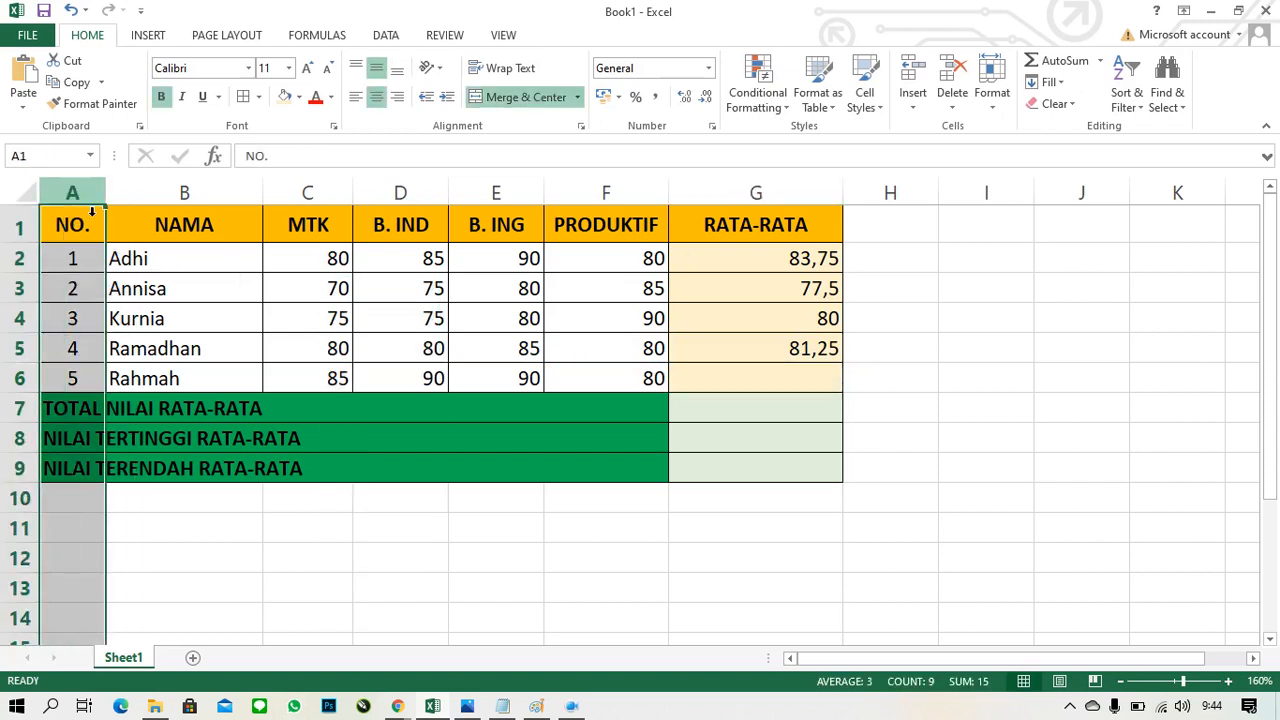
pyautogui.click(84, 268)
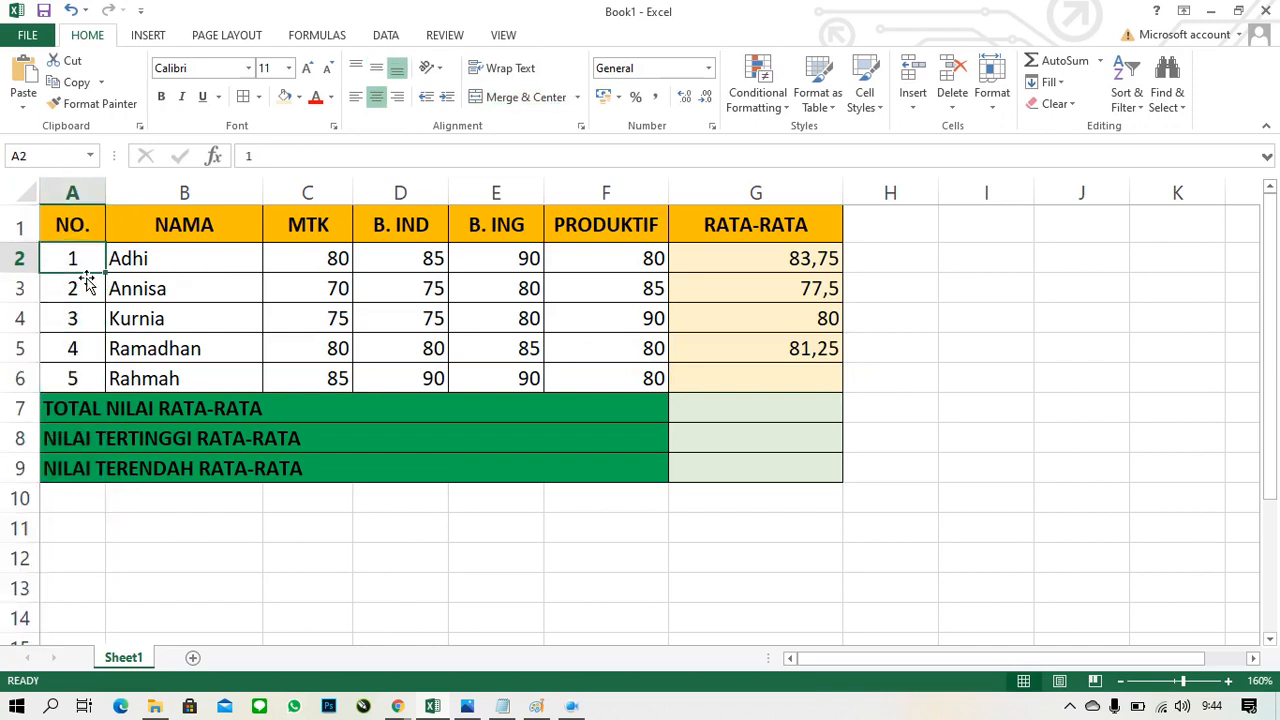
pyautogui.press('Down')
pyautogui.press('Down')
pyautogui.press('Down')
pyautogui.press('Down')
pyautogui.press('Down')
pyautogui.press('Up')
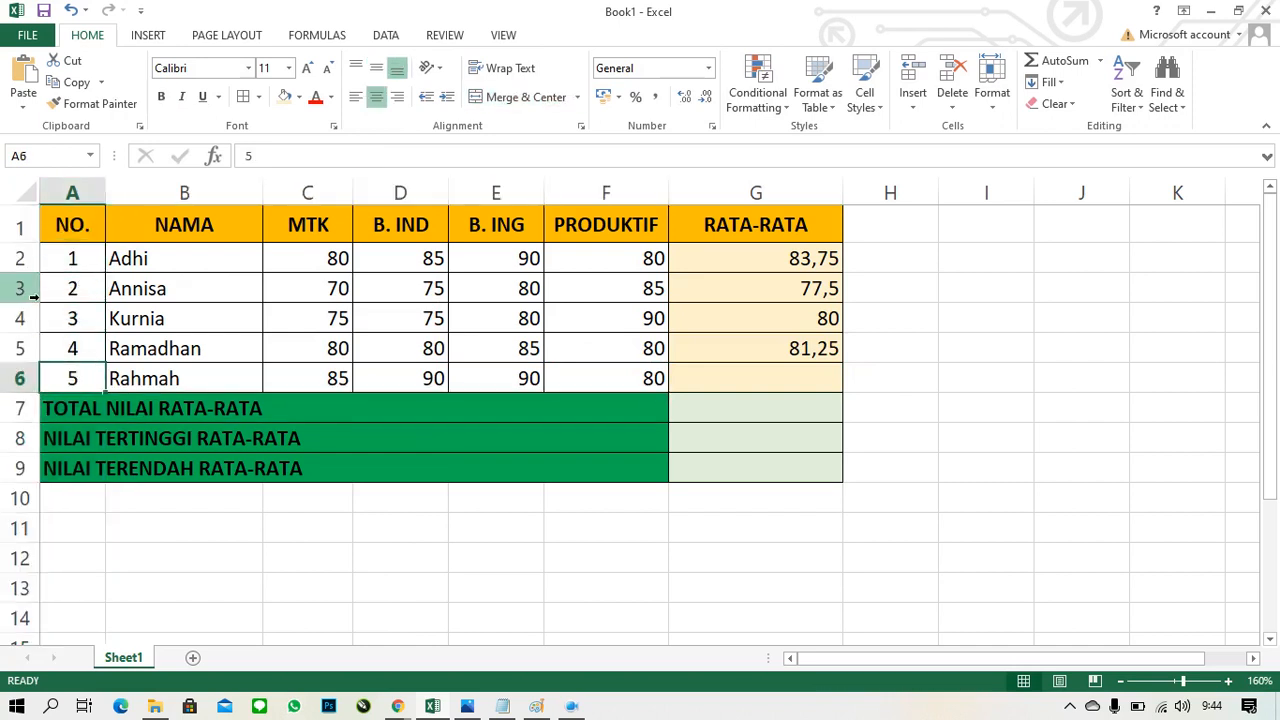
# Point out rows 1 and 2 and the numbers in A2:A6, ending on the empty average cell G6
pyautogui.click(30, 238)
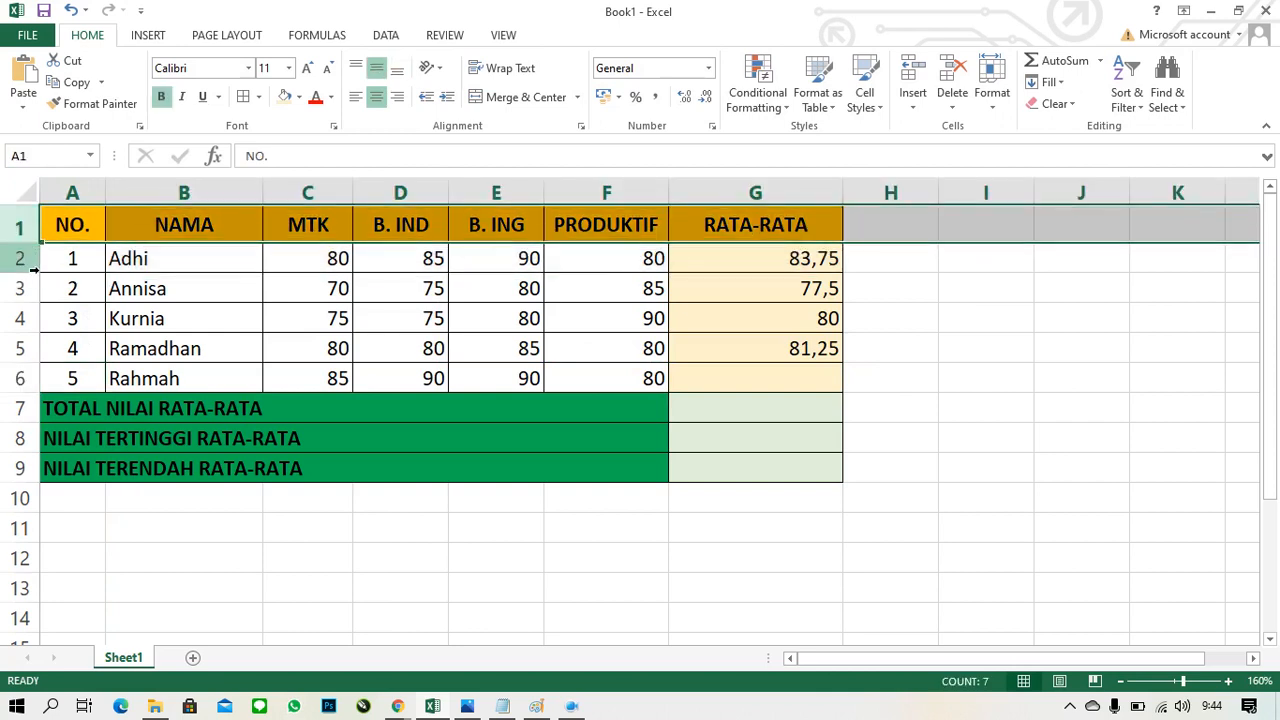
pyautogui.click(27, 264)
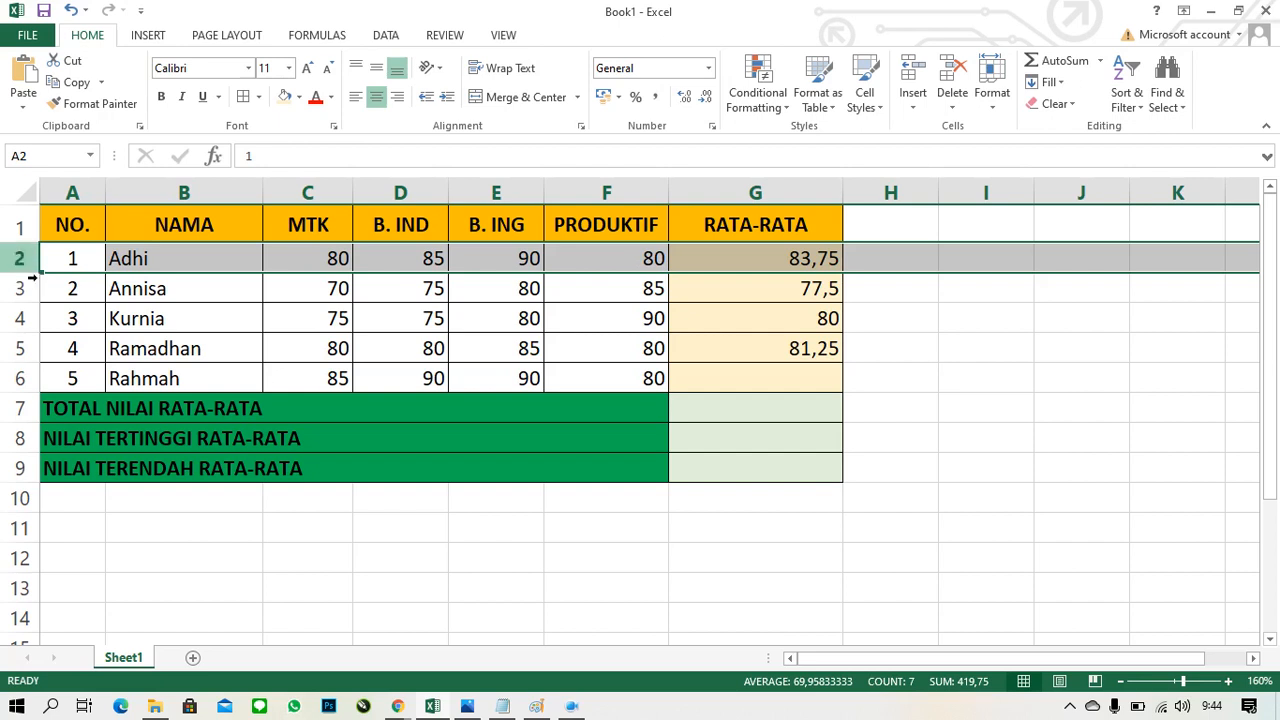
pyautogui.click(95, 263)
pyautogui.press('Down')
pyautogui.press('Down')
pyautogui.press('Down')
pyautogui.press('Down')
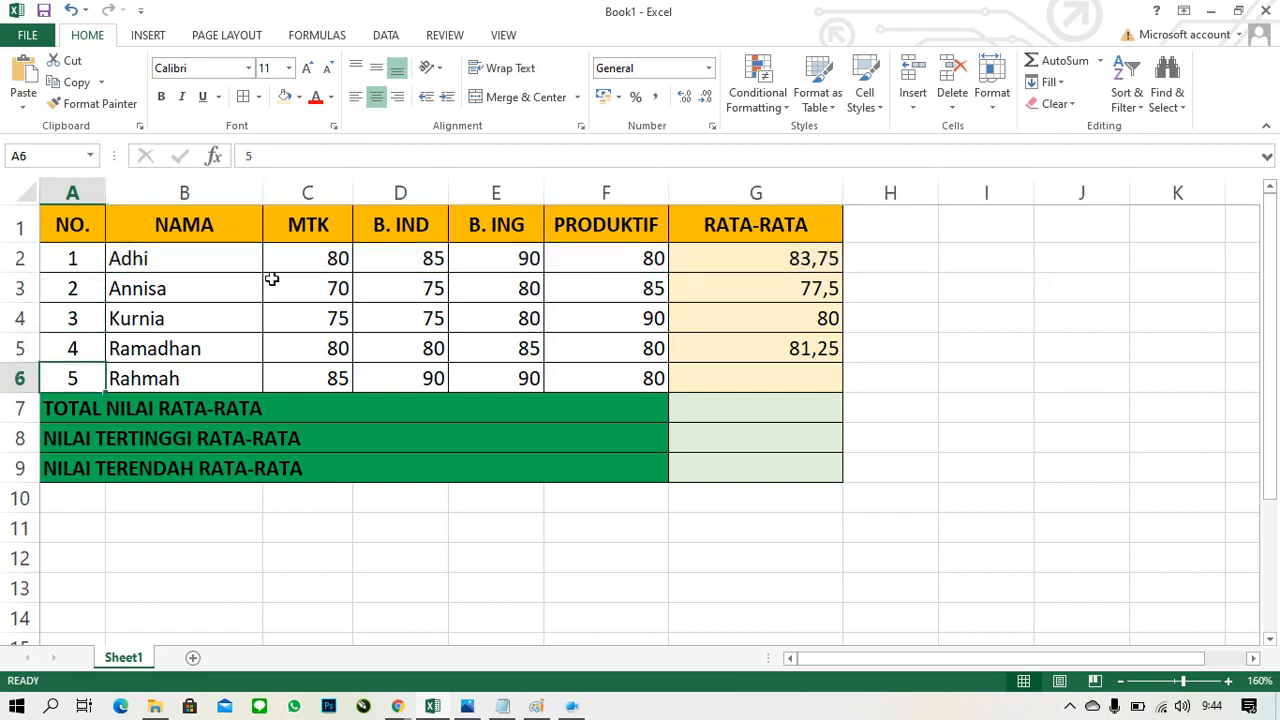
pyautogui.click(795, 385)
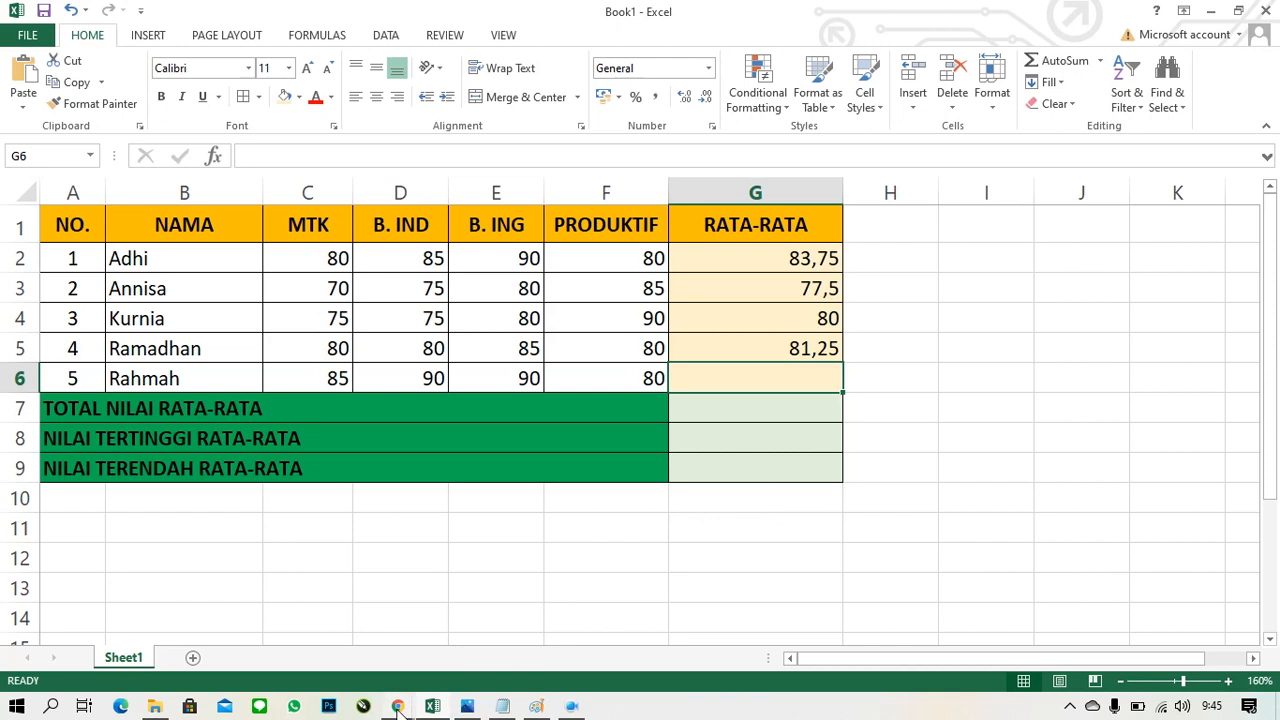
# Switch to the Google Meet window, check the meeting chat for students' replies, and return to the Excel sheet
pyautogui.moveTo(398, 706)
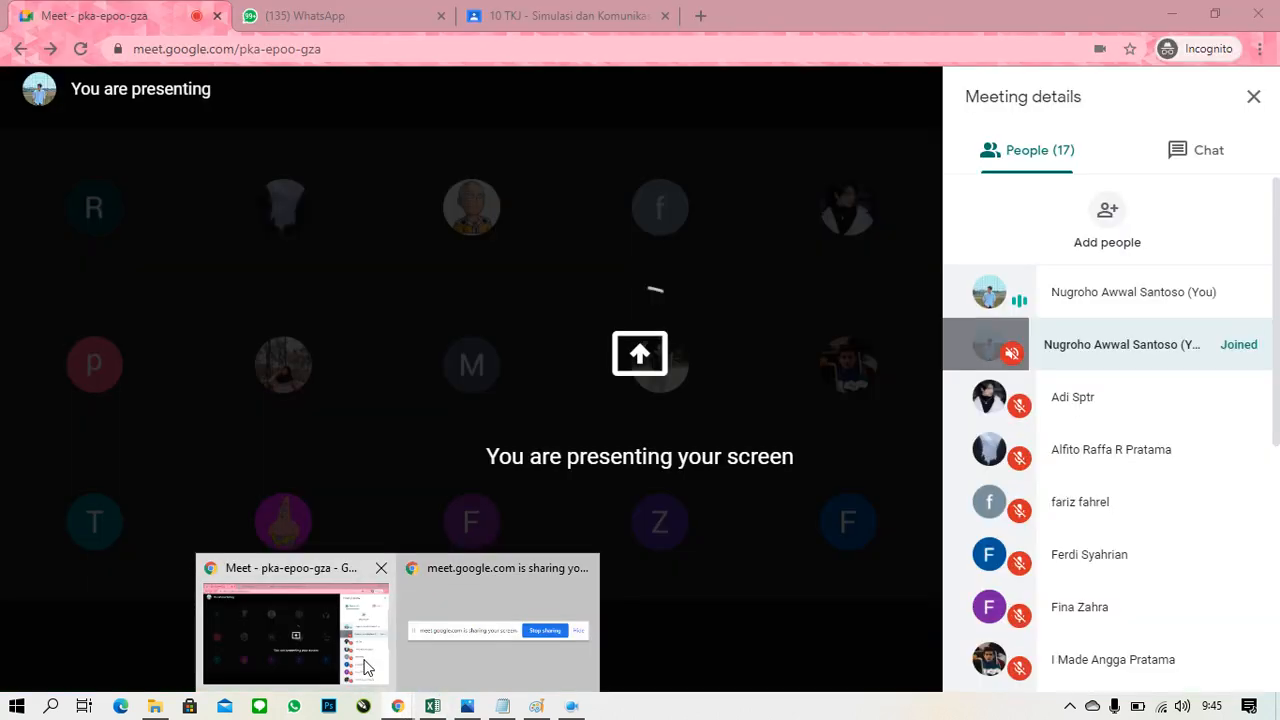
pyautogui.click(366, 668)
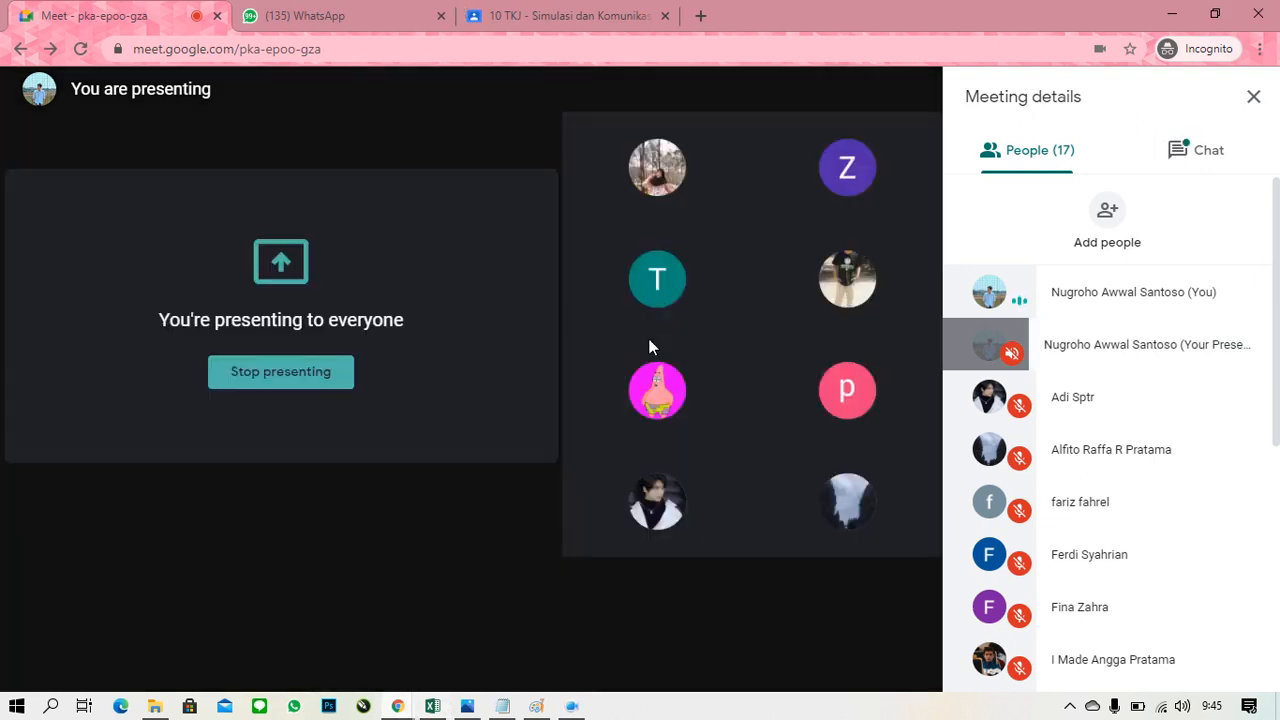
pyautogui.click(1220, 150)
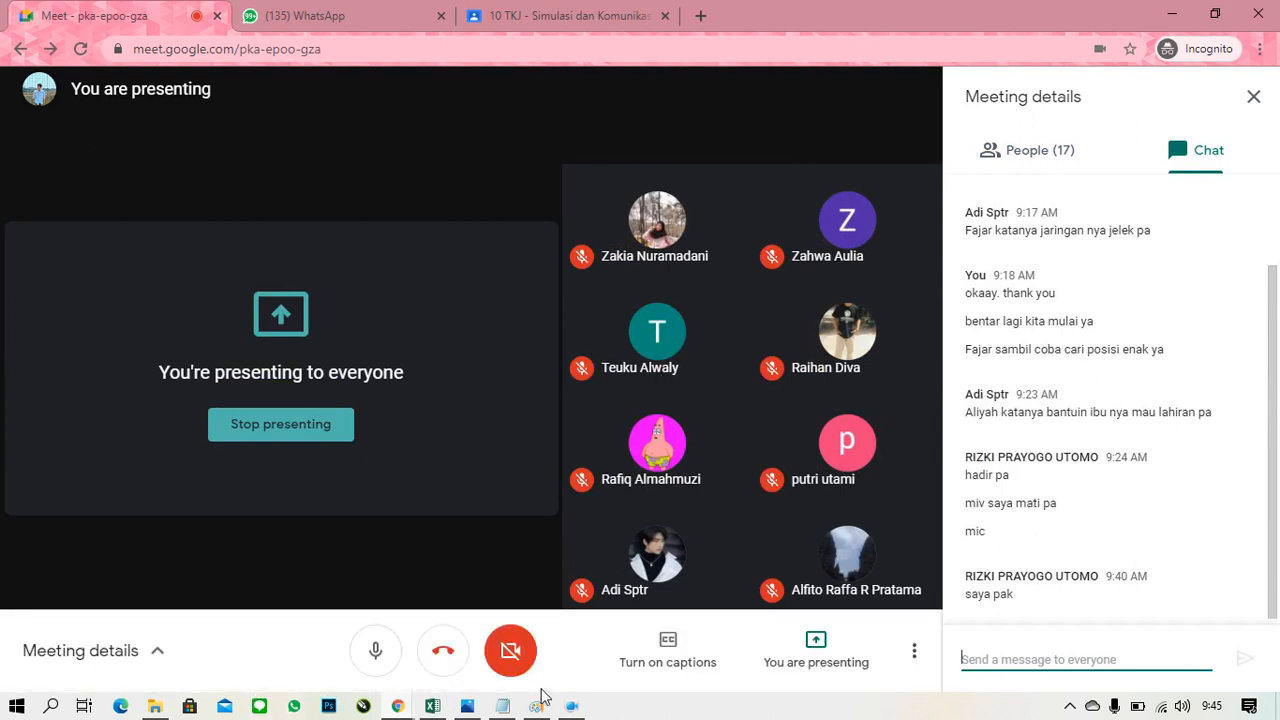
pyautogui.click(432, 706)
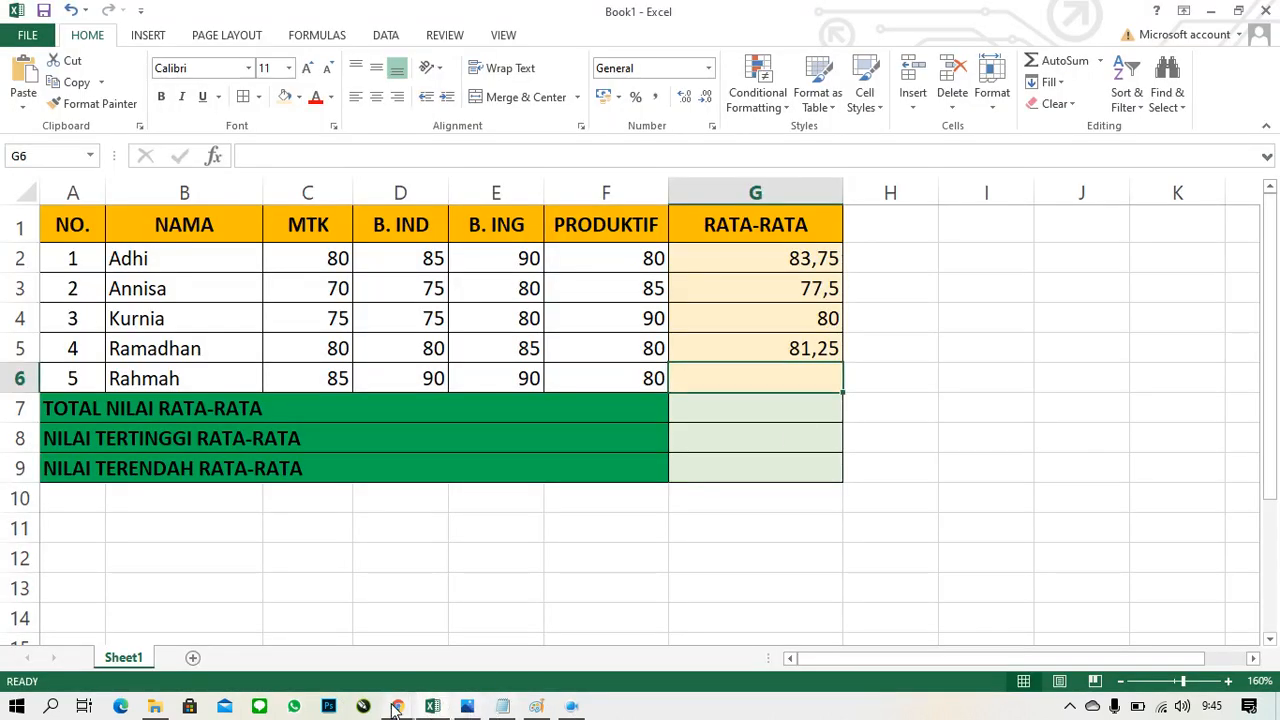
pyautogui.moveTo(395, 708)
pyautogui.click(345, 660)
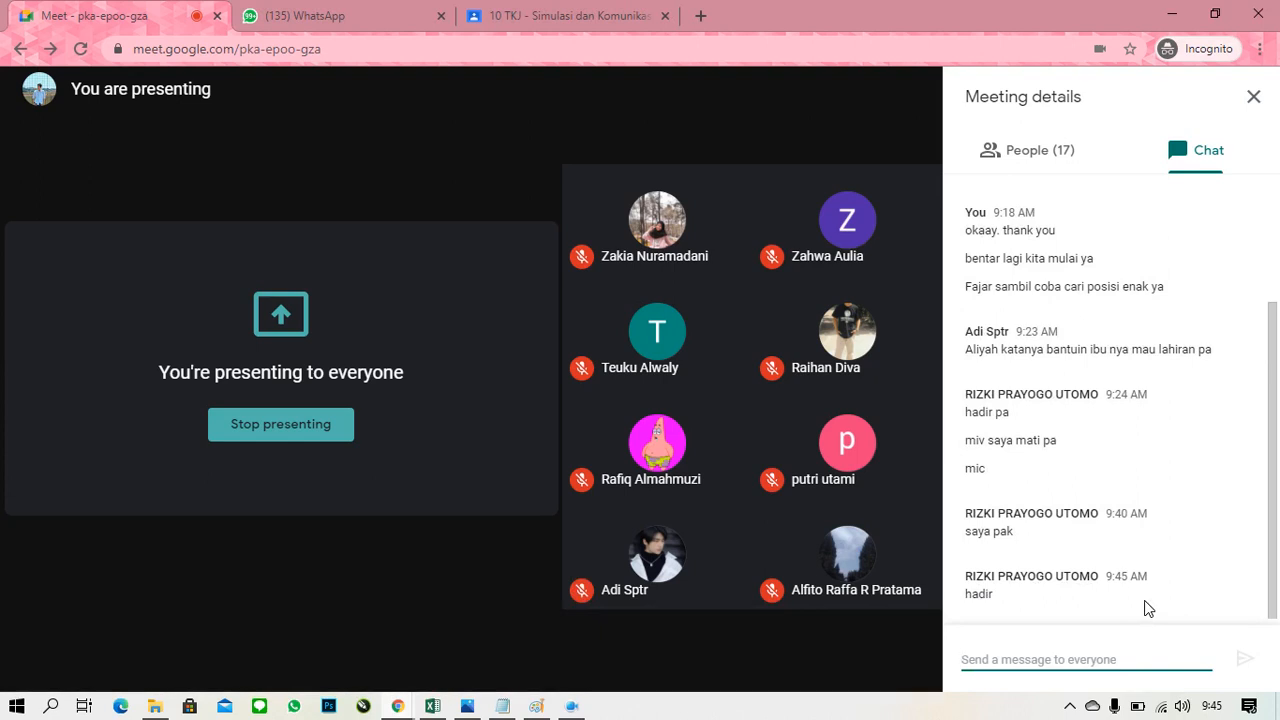
pyautogui.click(433, 706)
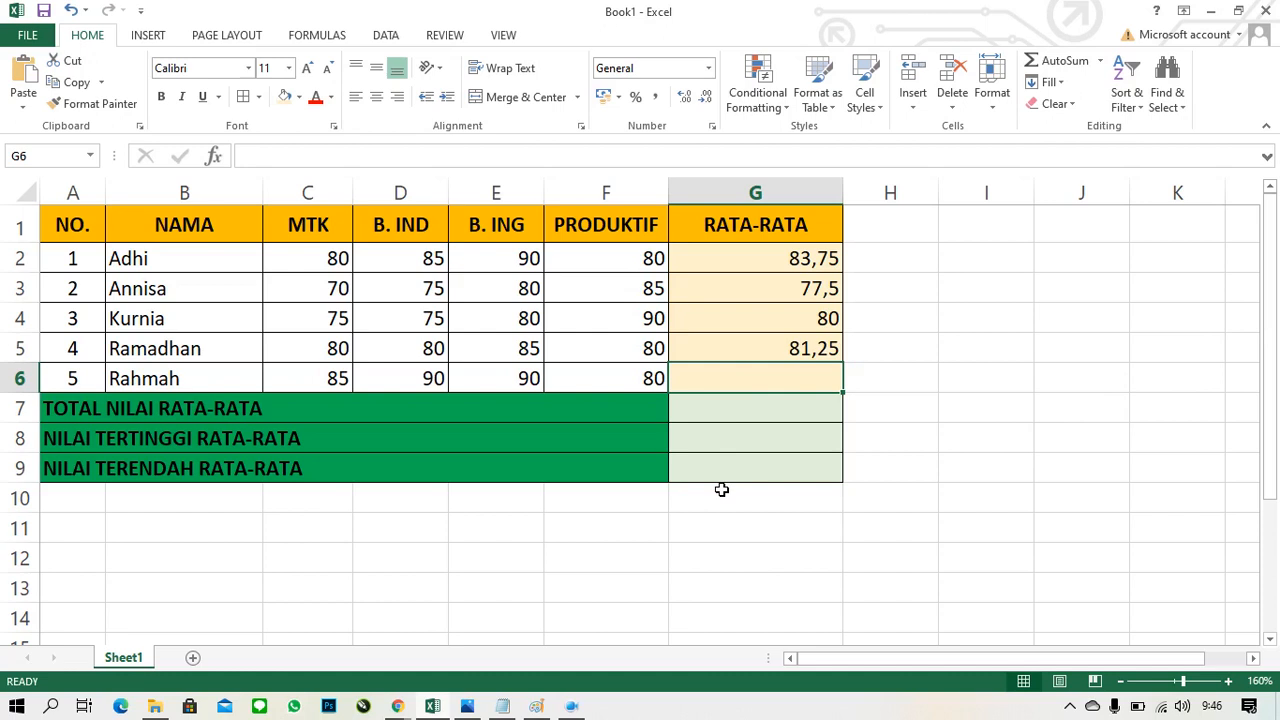
# Switch to the Google Meet chat, read the formula a student proposes for cell G6, and return to Excel
pyautogui.click(398, 706)
pyautogui.click(336, 653)
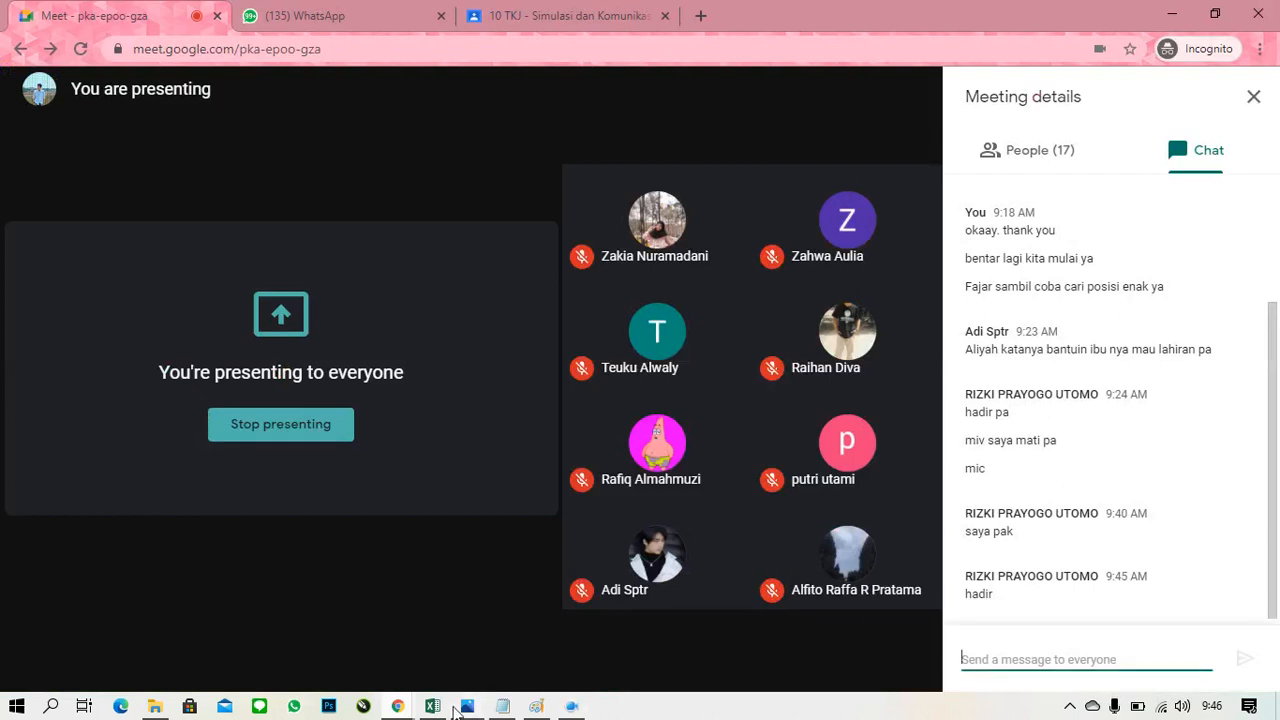
pyautogui.click(430, 707)
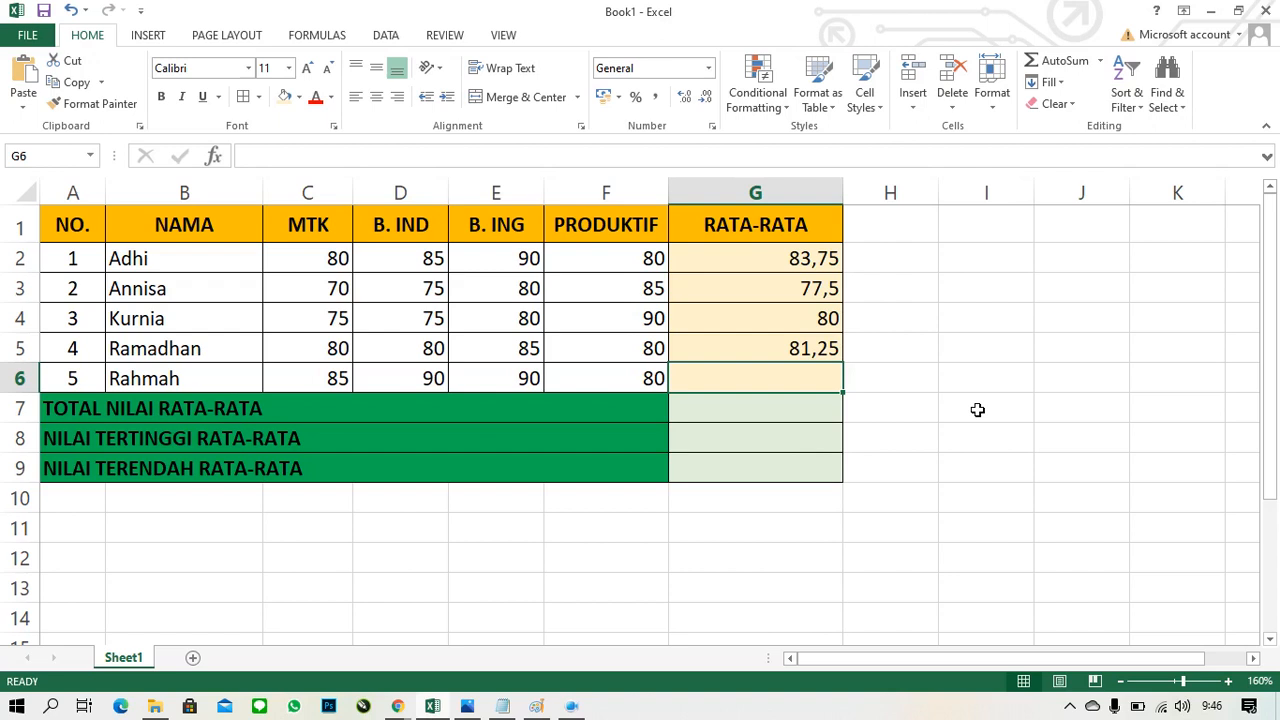
pyautogui.click(398, 706)
pyautogui.click(336, 668)
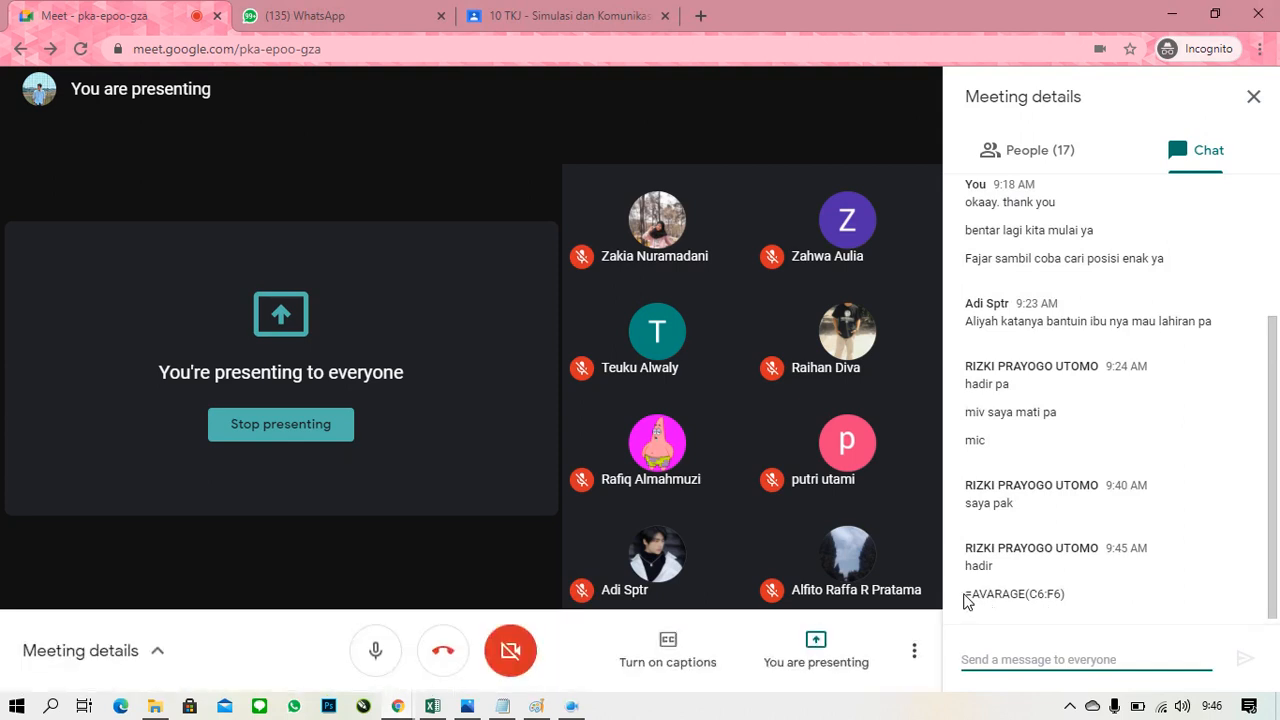
pyautogui.moveTo(966, 600); pyautogui.dragTo(1054, 606)
pyautogui.click(1056, 610)
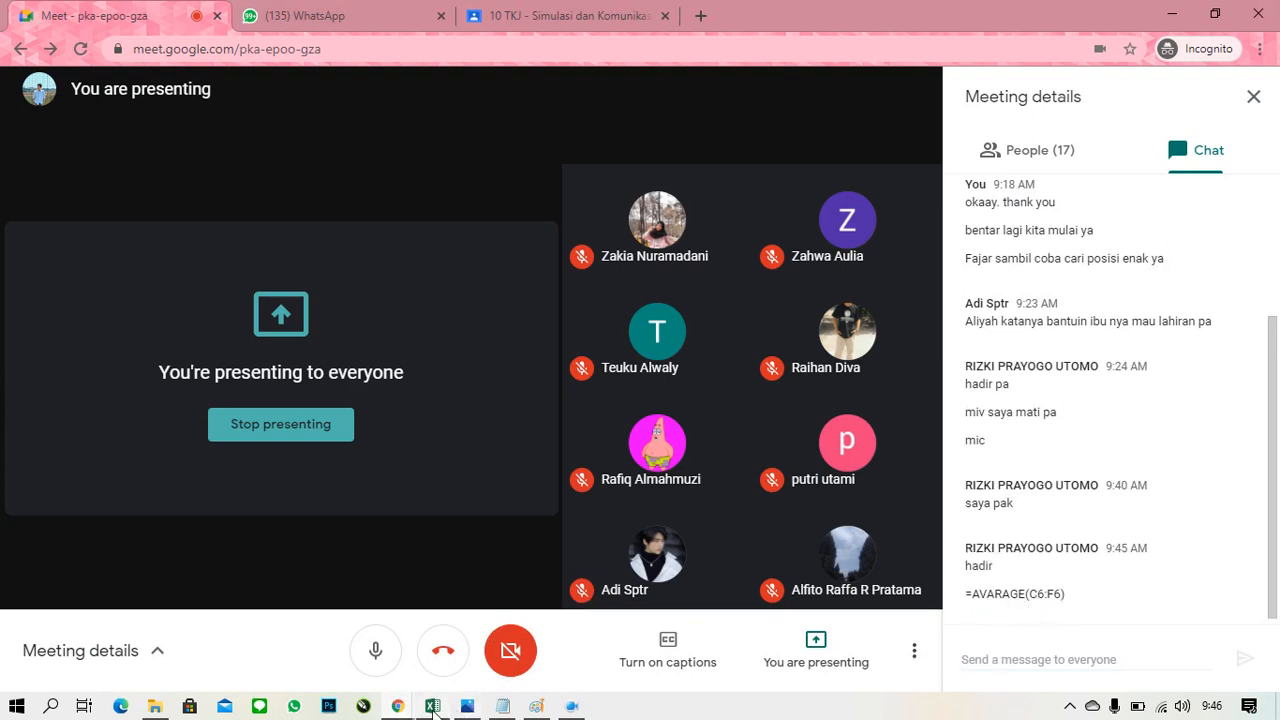
pyautogui.click(432, 706)
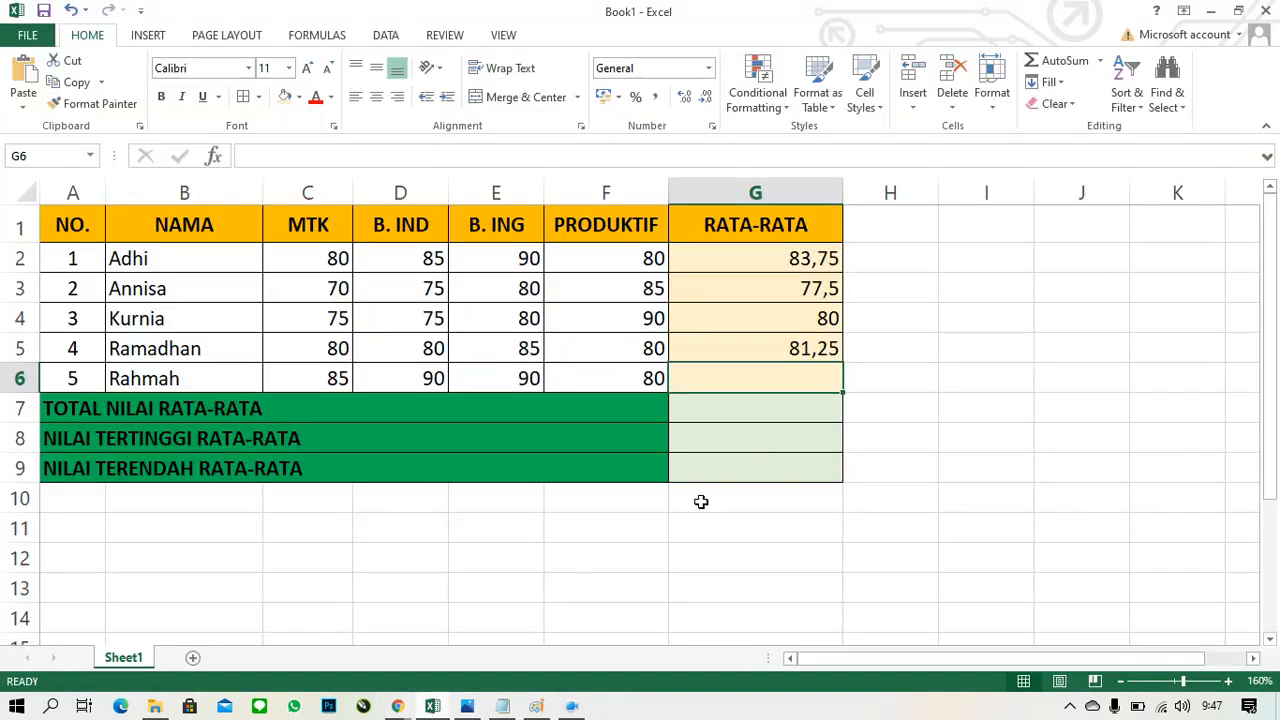
# Recheck the proposed formula in the Google Meet chat and point out the scores in C6 and F6 in Excel
pyautogui.moveTo(397, 706)
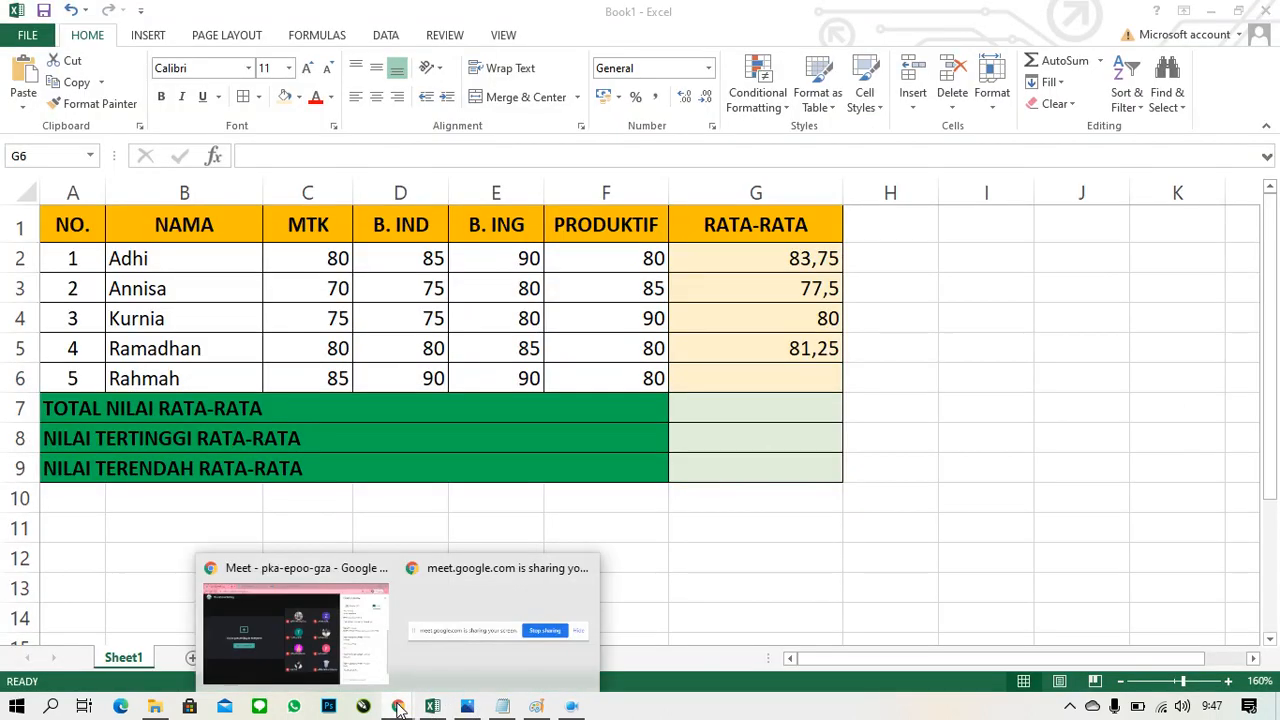
pyautogui.click(362, 651)
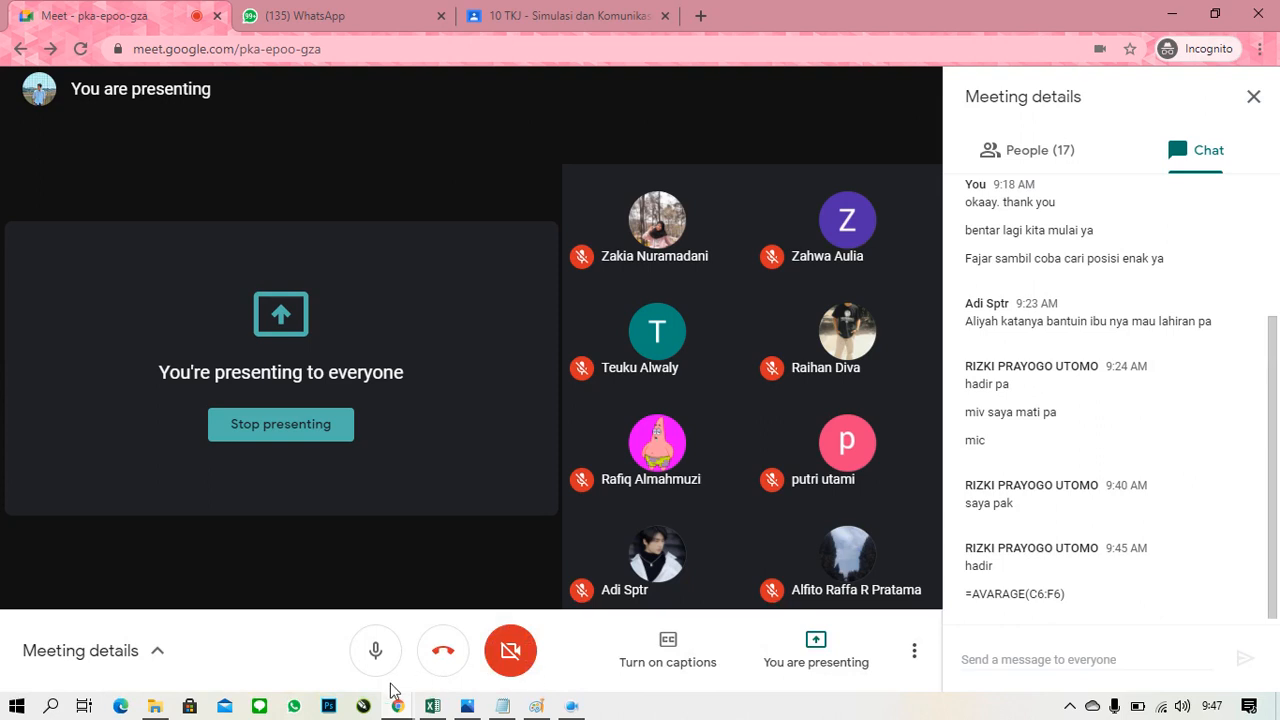
pyautogui.moveTo(397, 706)
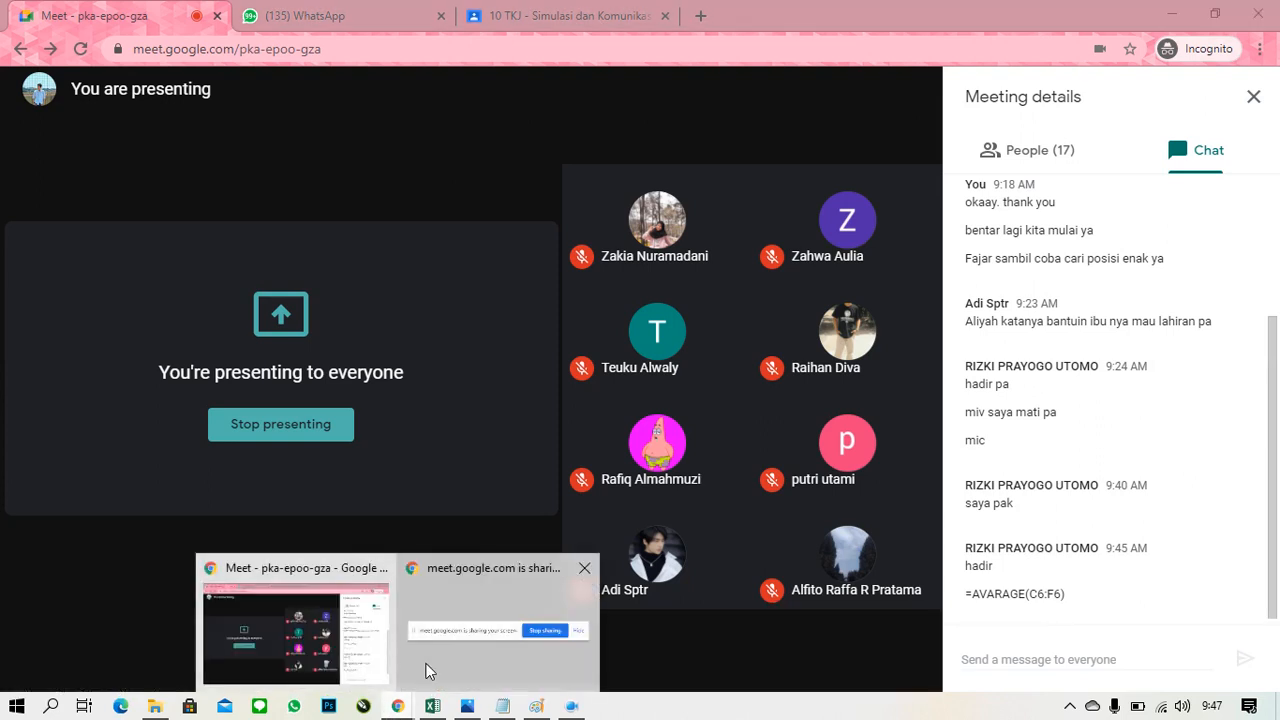
pyautogui.click(432, 706)
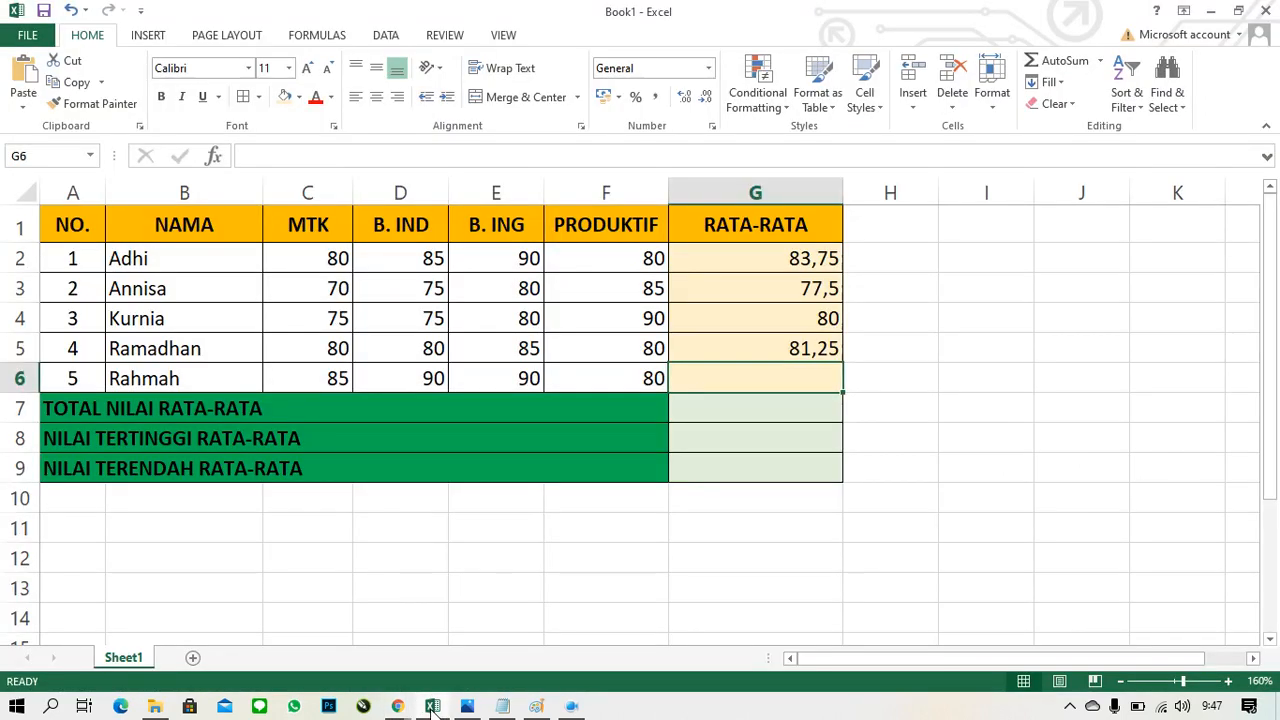
pyautogui.click(316, 381)
pyautogui.click(606, 378)
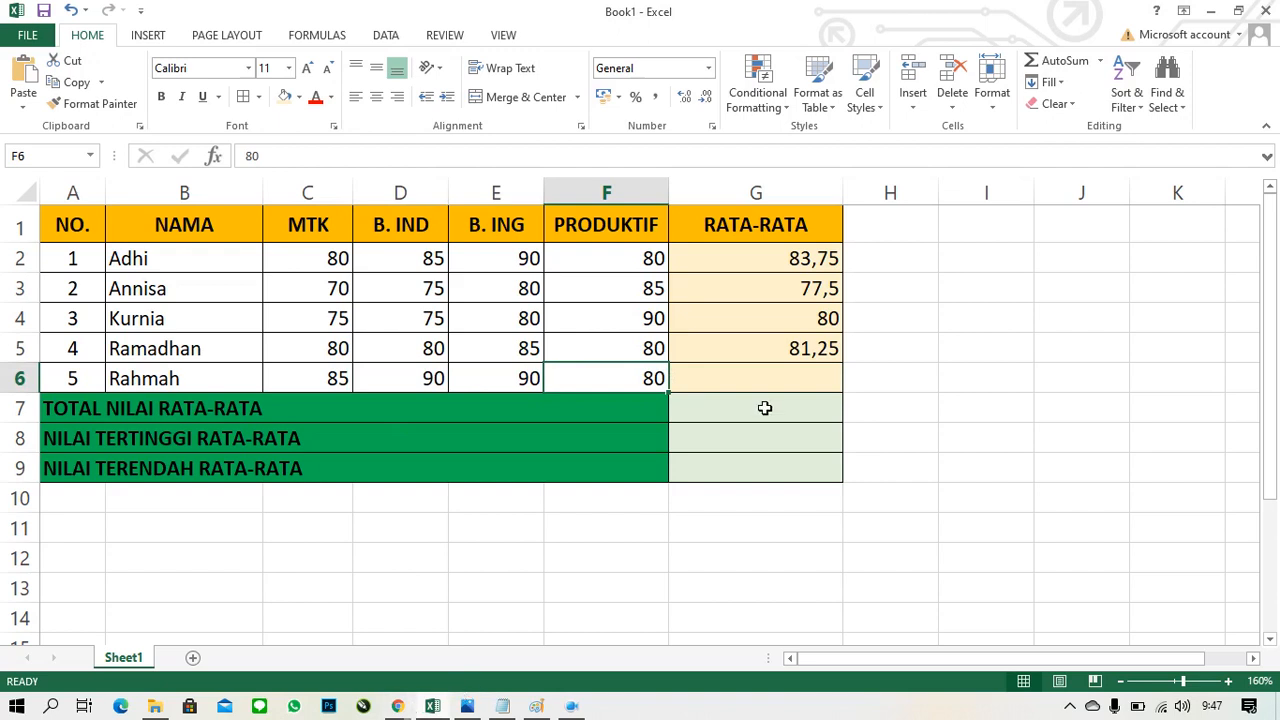
# Switch to Google Meet, reread the student's formula in the chat, and go back to the Excel table
pyautogui.moveTo(396, 704)
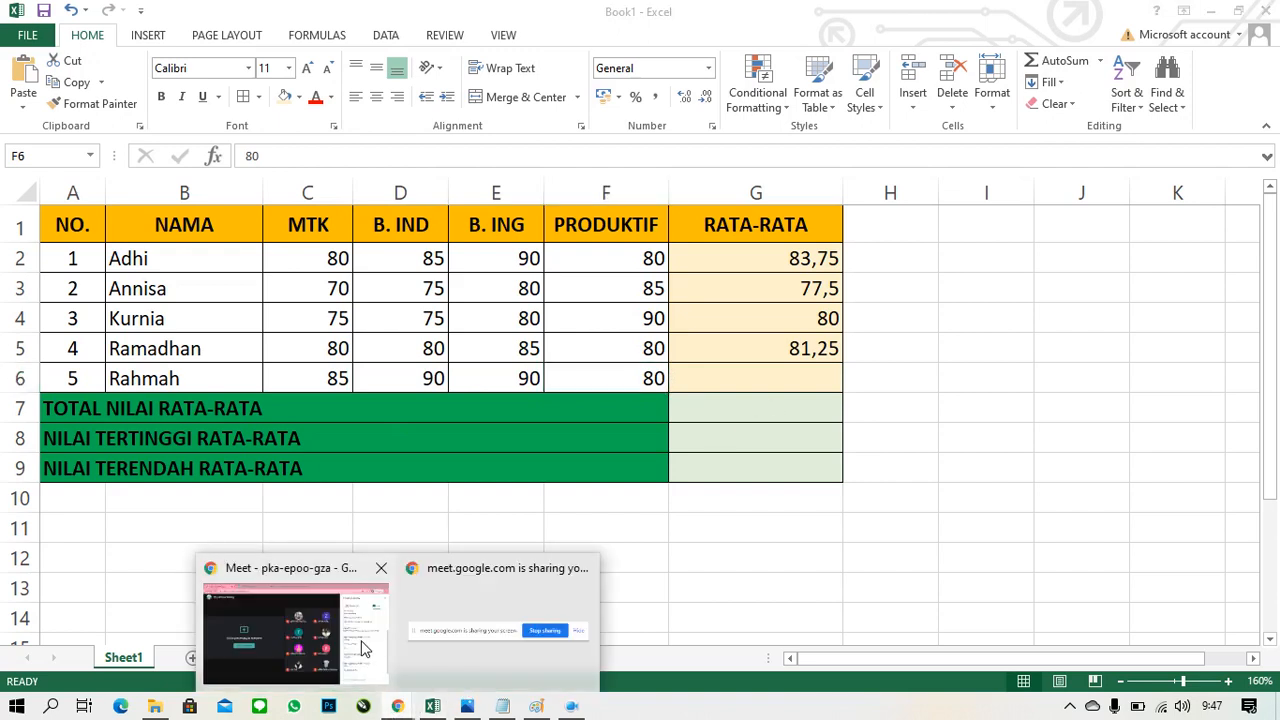
pyautogui.click(360, 643)
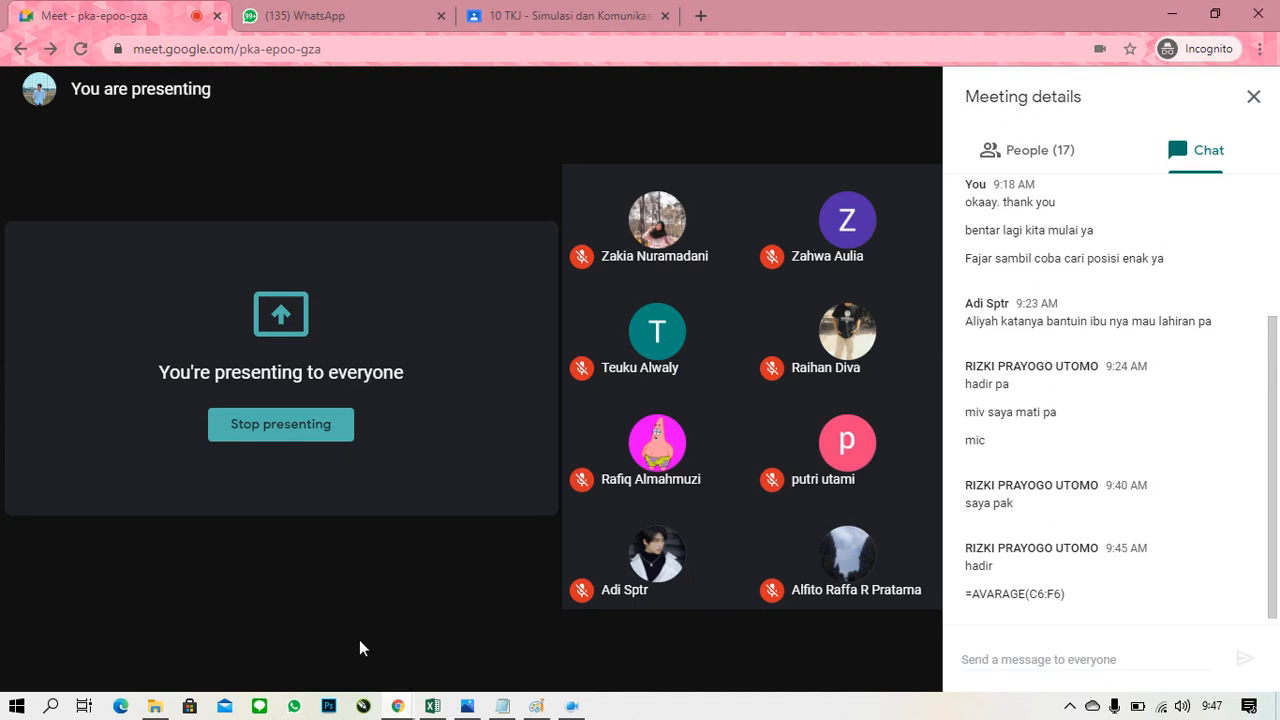
pyautogui.moveTo(395, 698)
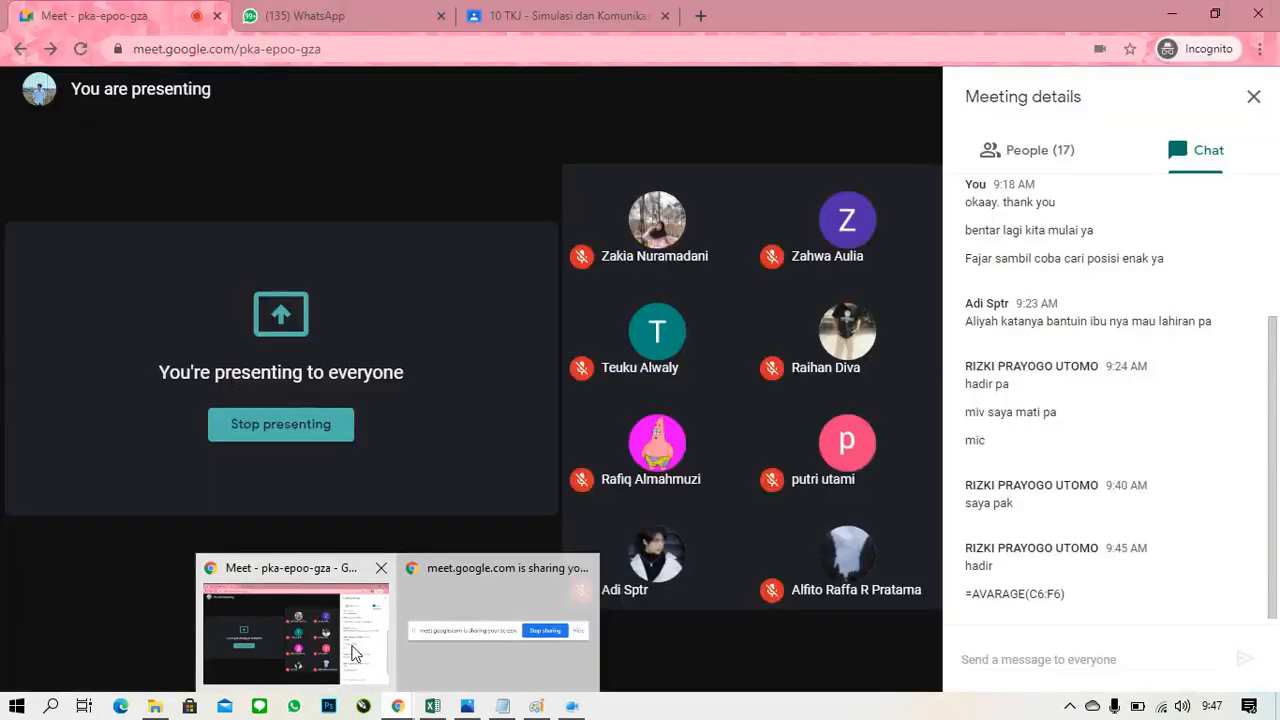
pyautogui.click(355, 653)
pyautogui.click(432, 706)
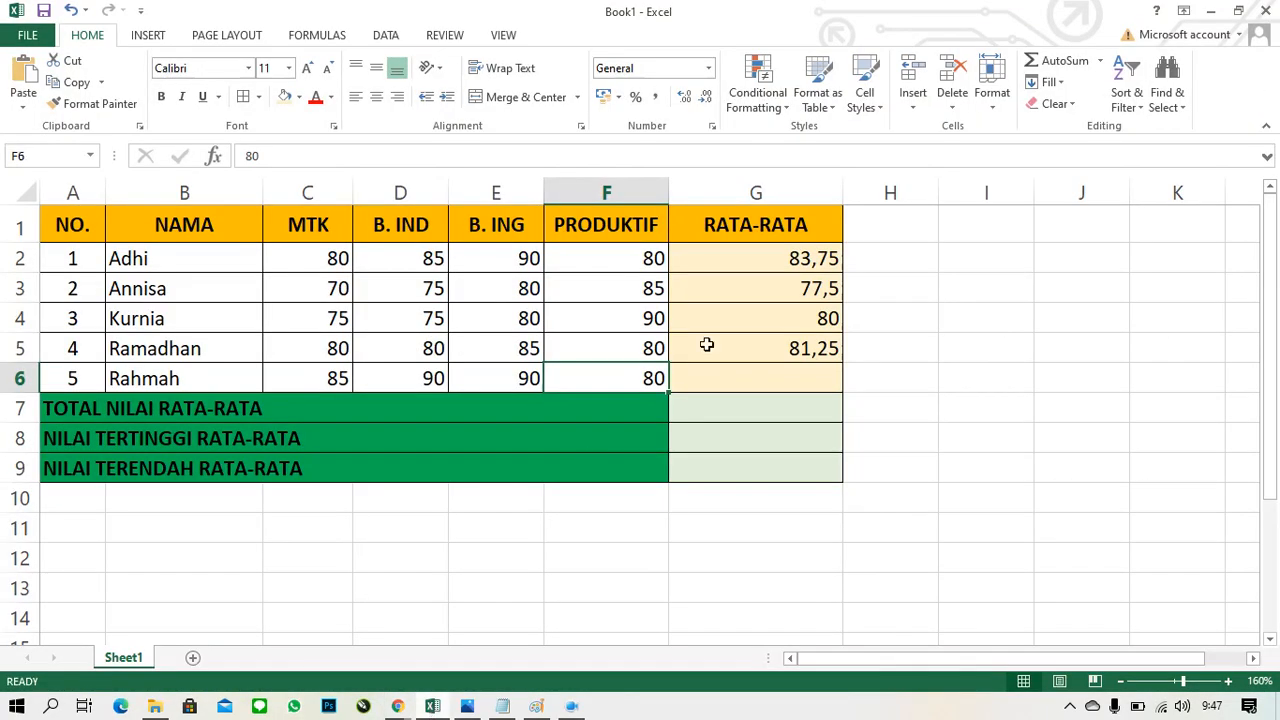
# Enter the student's formula =AVARAGE(C6:F6) in cell G6, keeping the function name as spelled in the chat
pyautogui.click(754, 380)
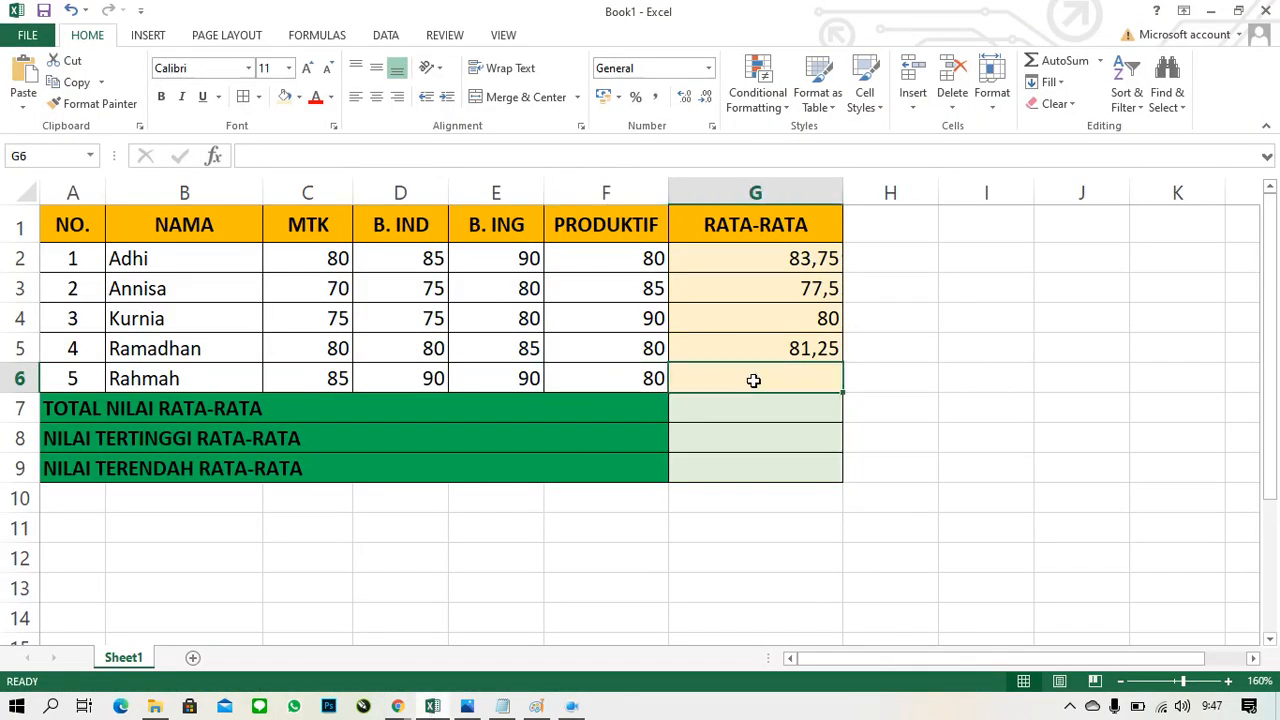
pyautogui.write('=')
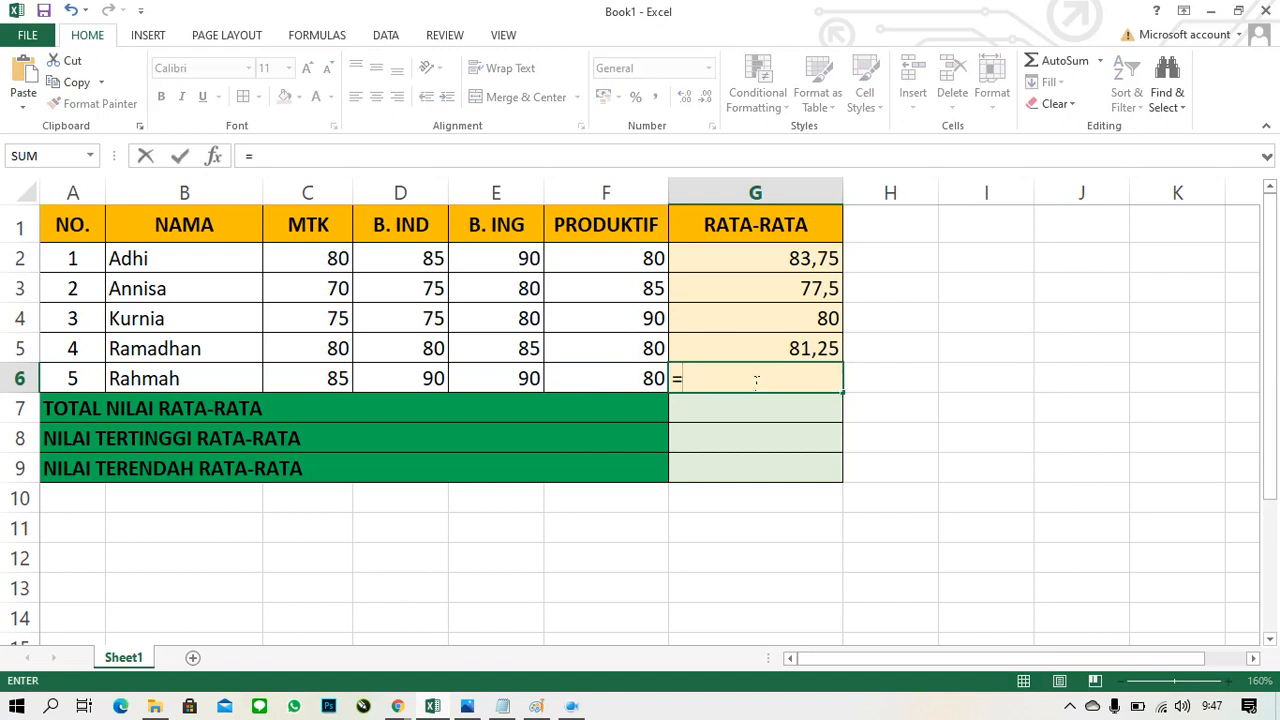
pyautogui.write('AVERAGE')
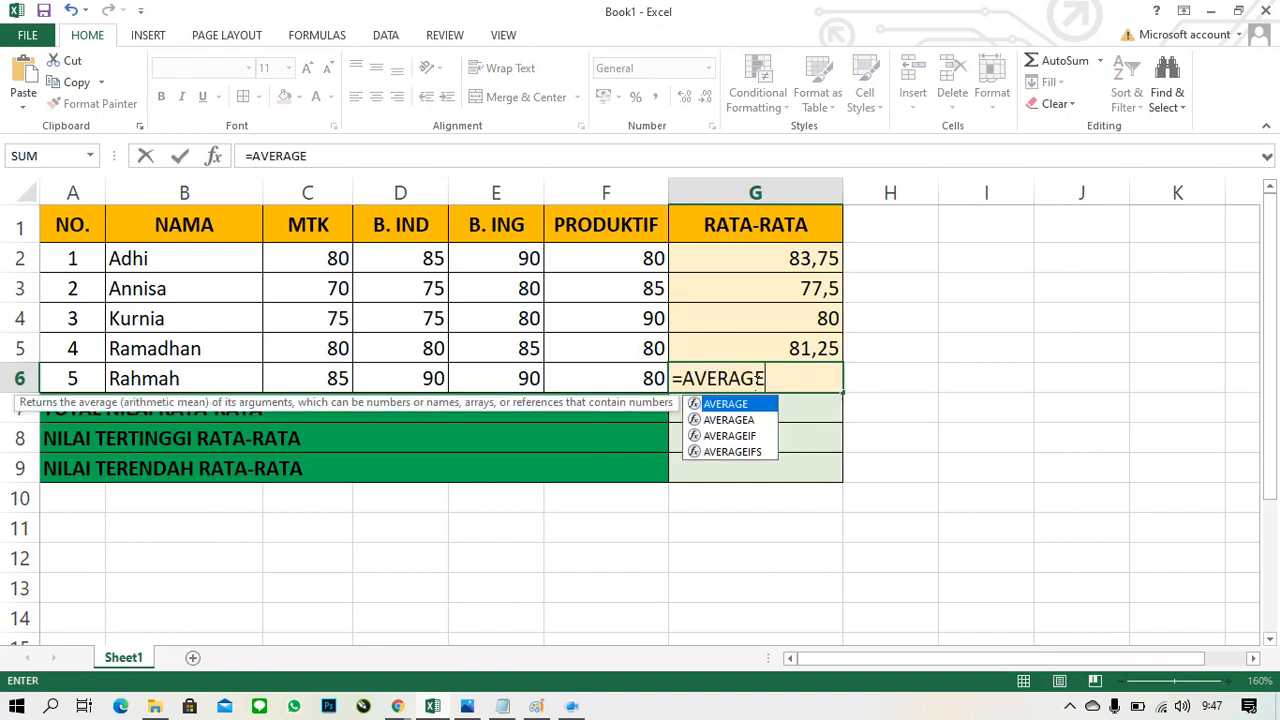
pyautogui.click(718, 380)
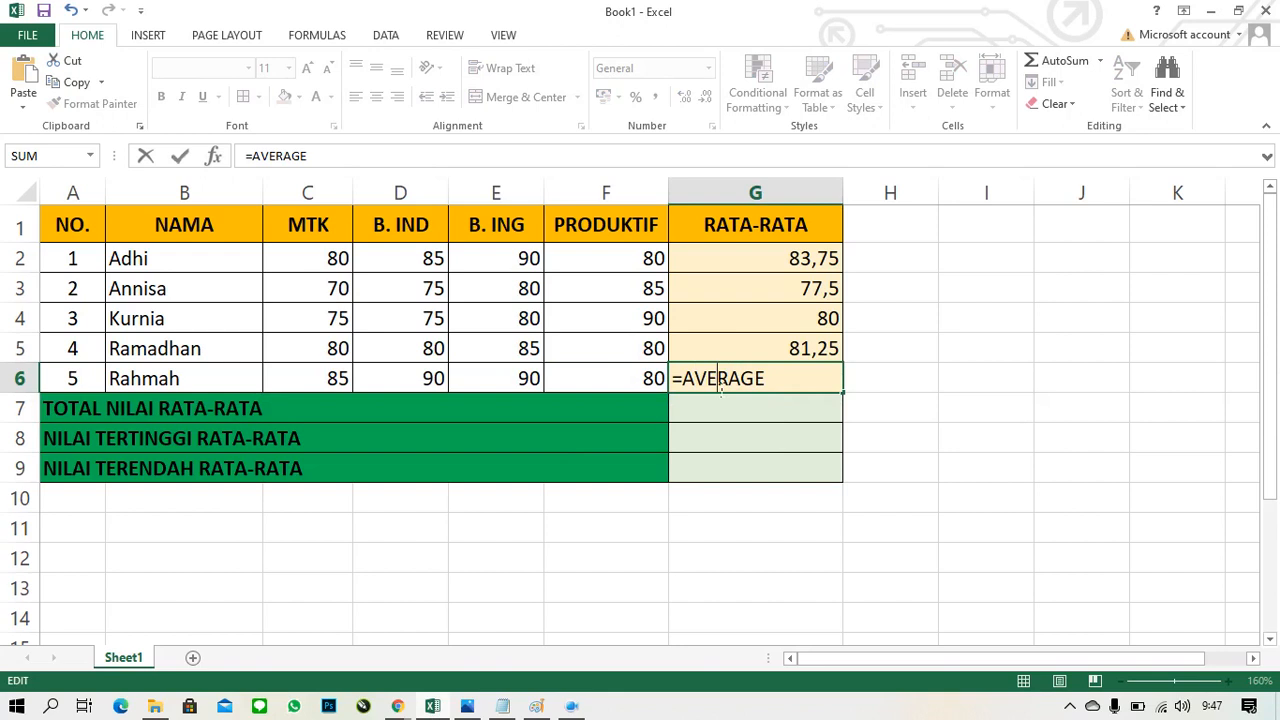
pyautogui.press('BackSpace')
pyautogui.write('AGE')
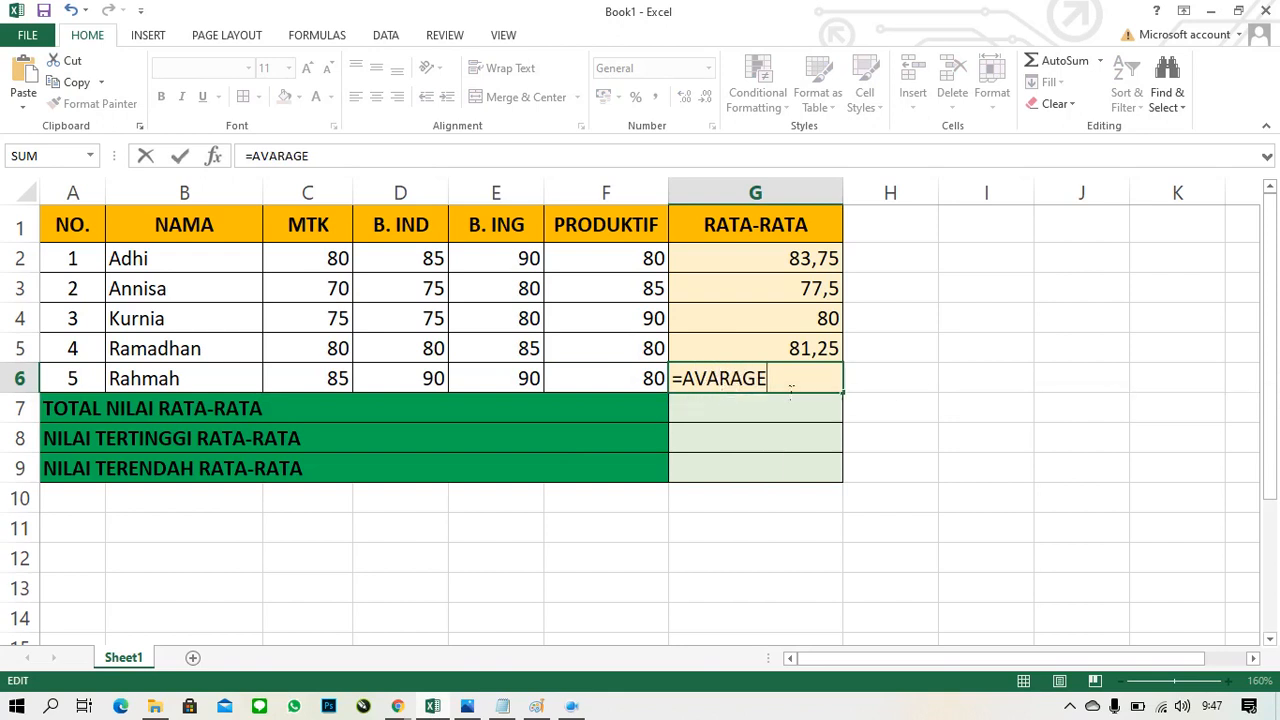
pyautogui.write('(C')
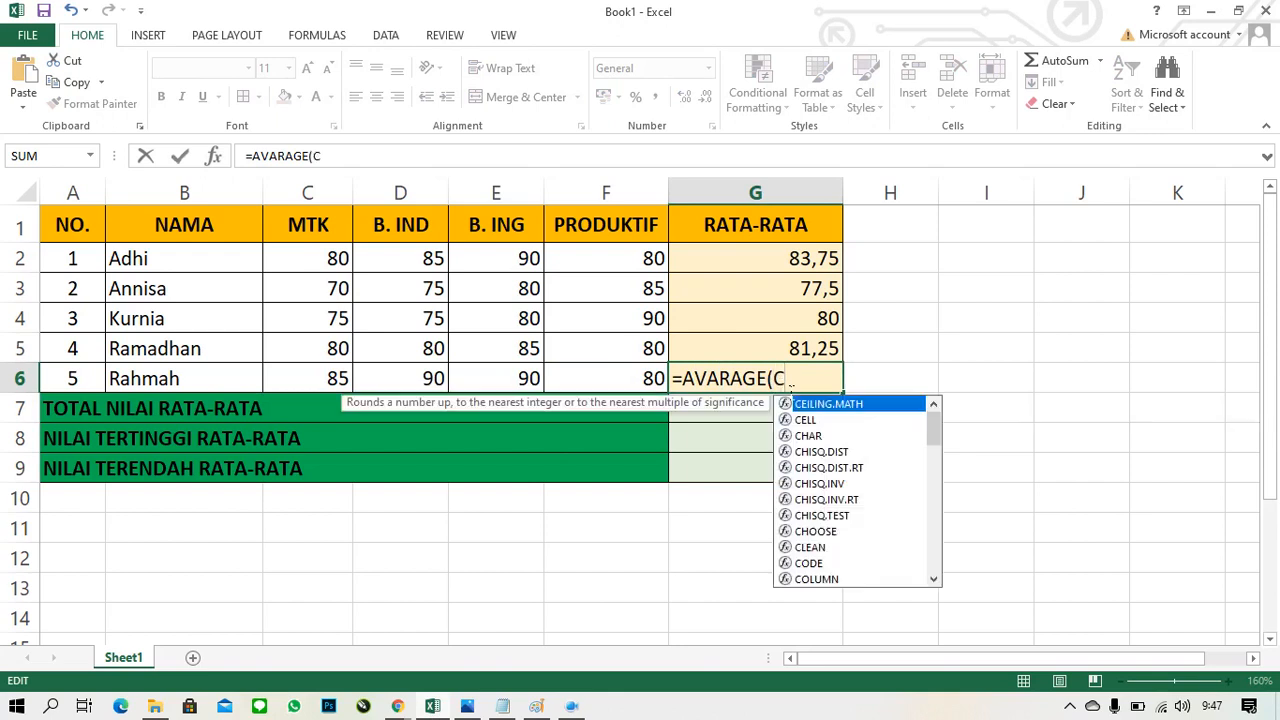
pyautogui.write('6:')
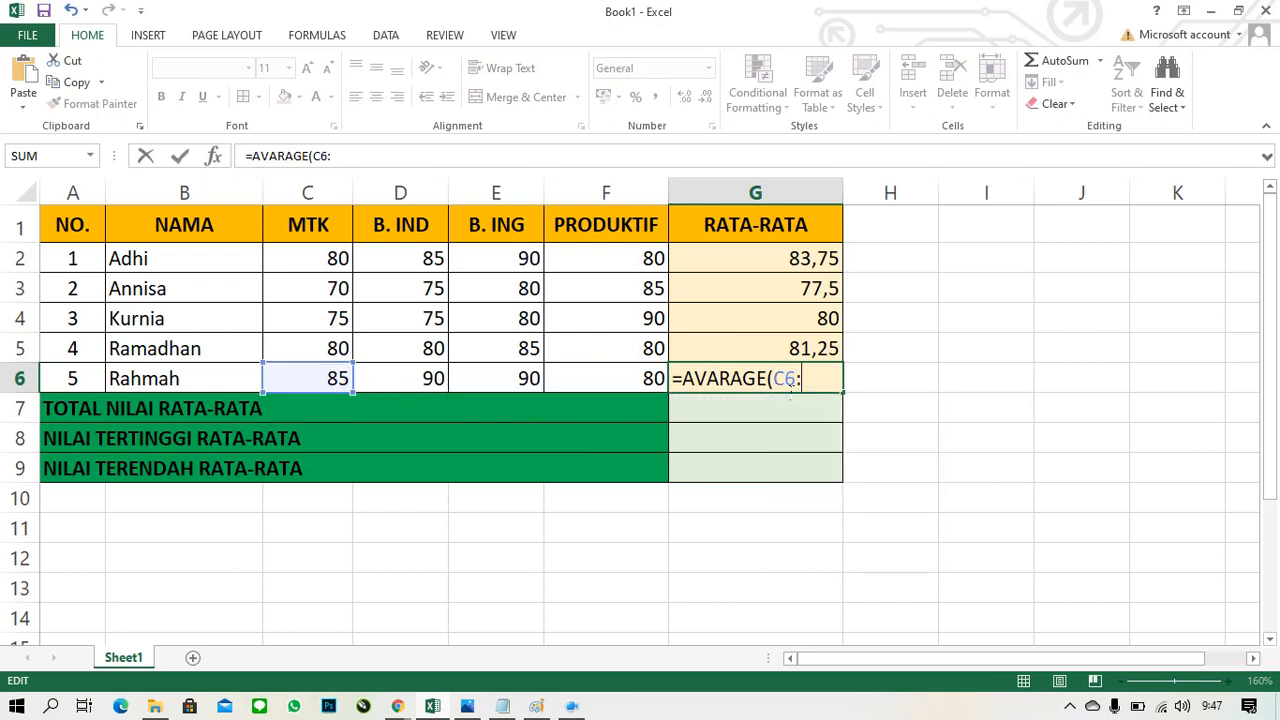
pyautogui.write('F')
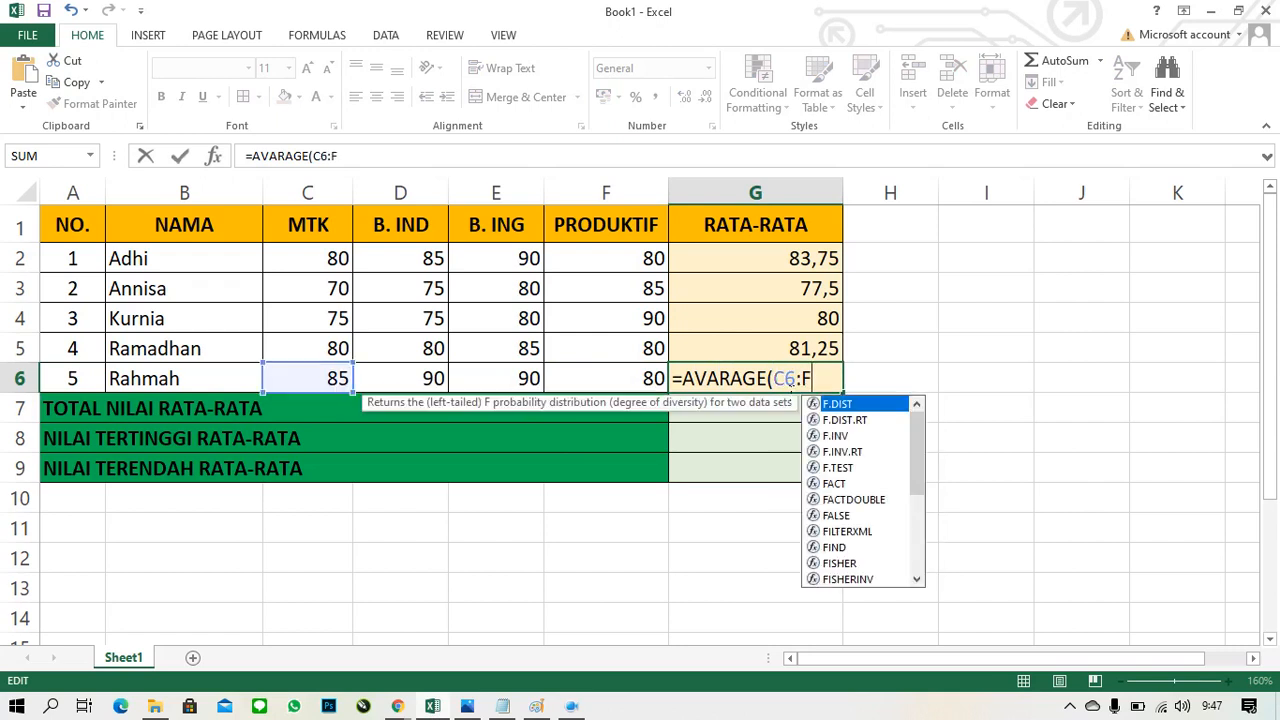
pyautogui.write('6)')
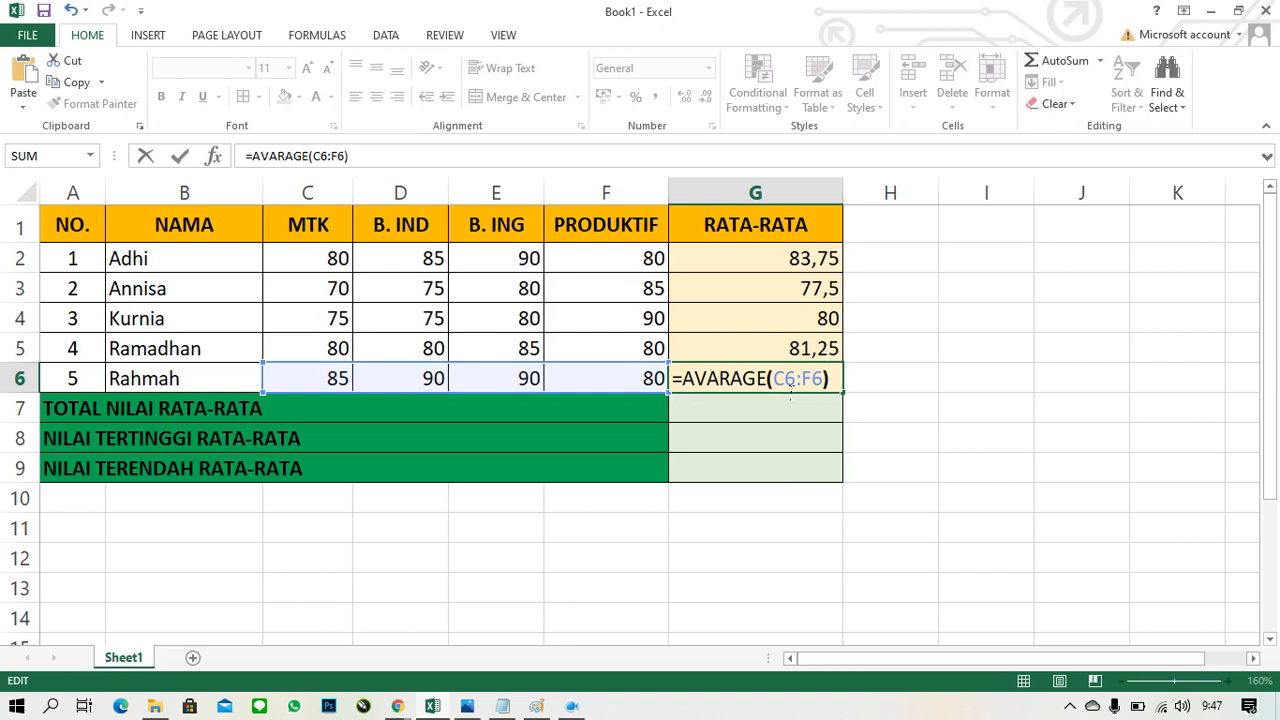
pyautogui.press('Return')
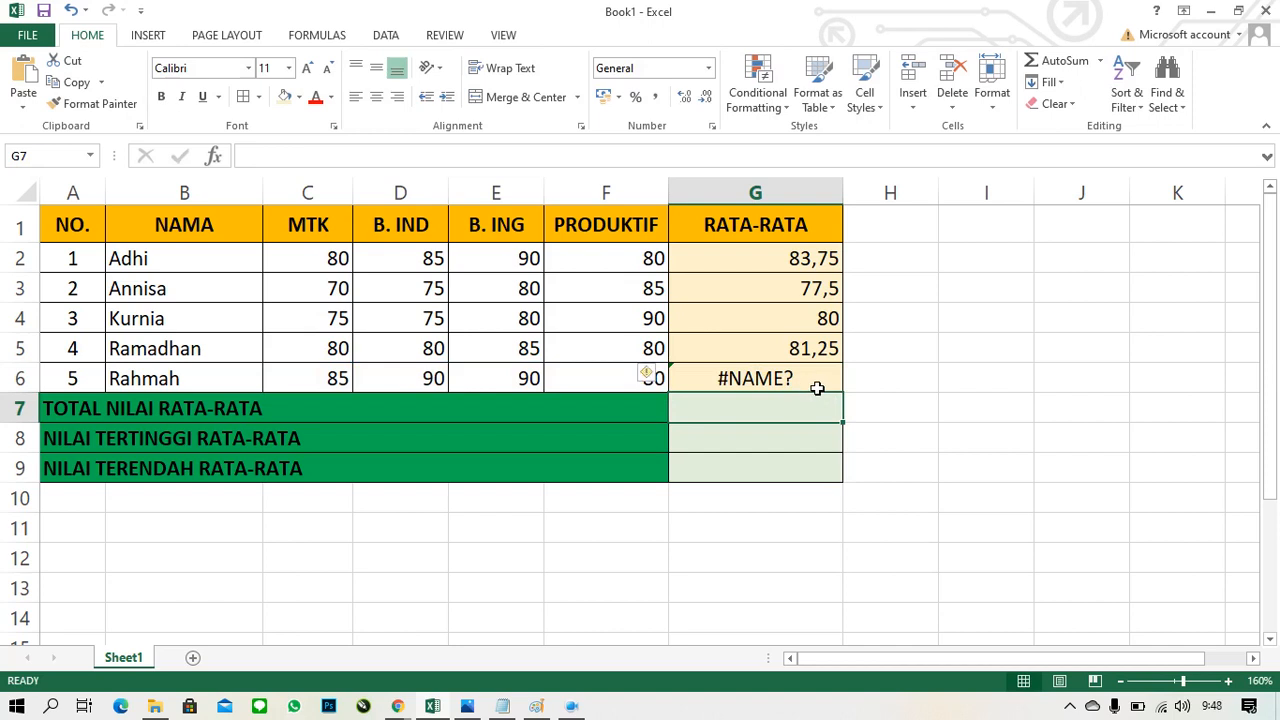
# Correct the misspelled function name in cell G6 so the formula reads =AVERAGE(C6:F6)
pyautogui.doubleClick(817, 386)
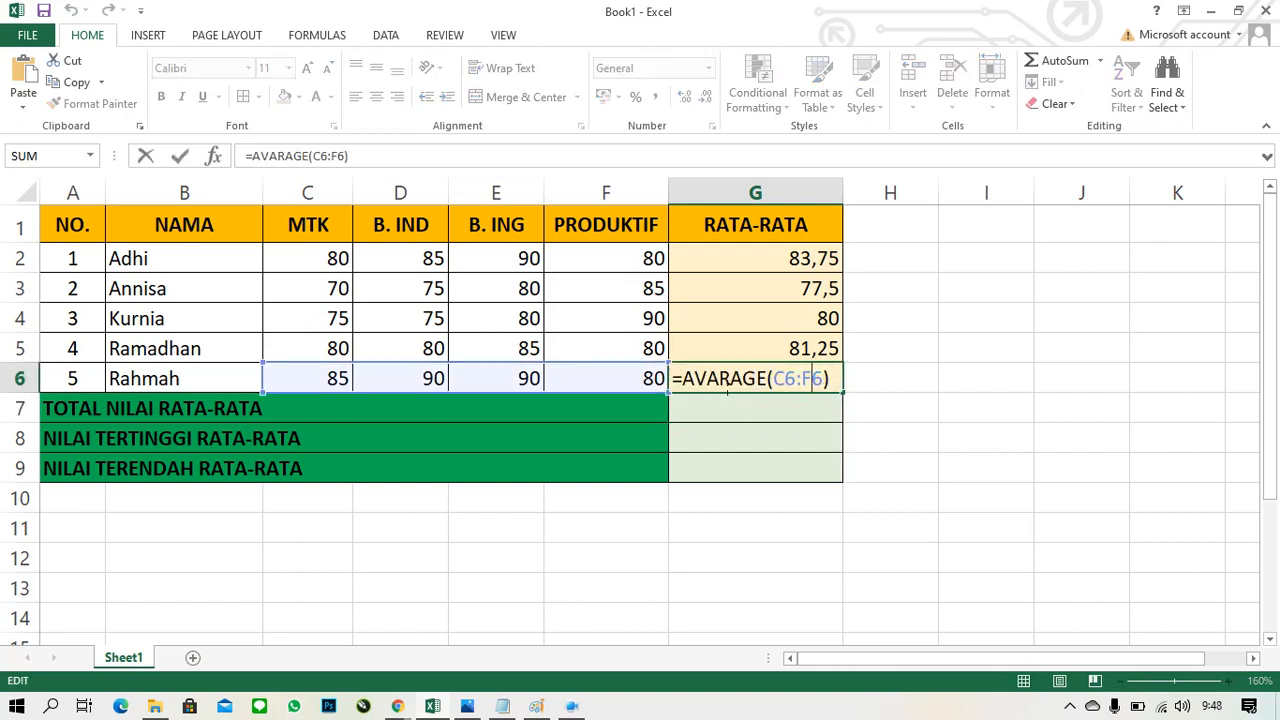
pyautogui.click(720, 379)
pyautogui.hotkey('shift', 'Left')
pyautogui.write('E')
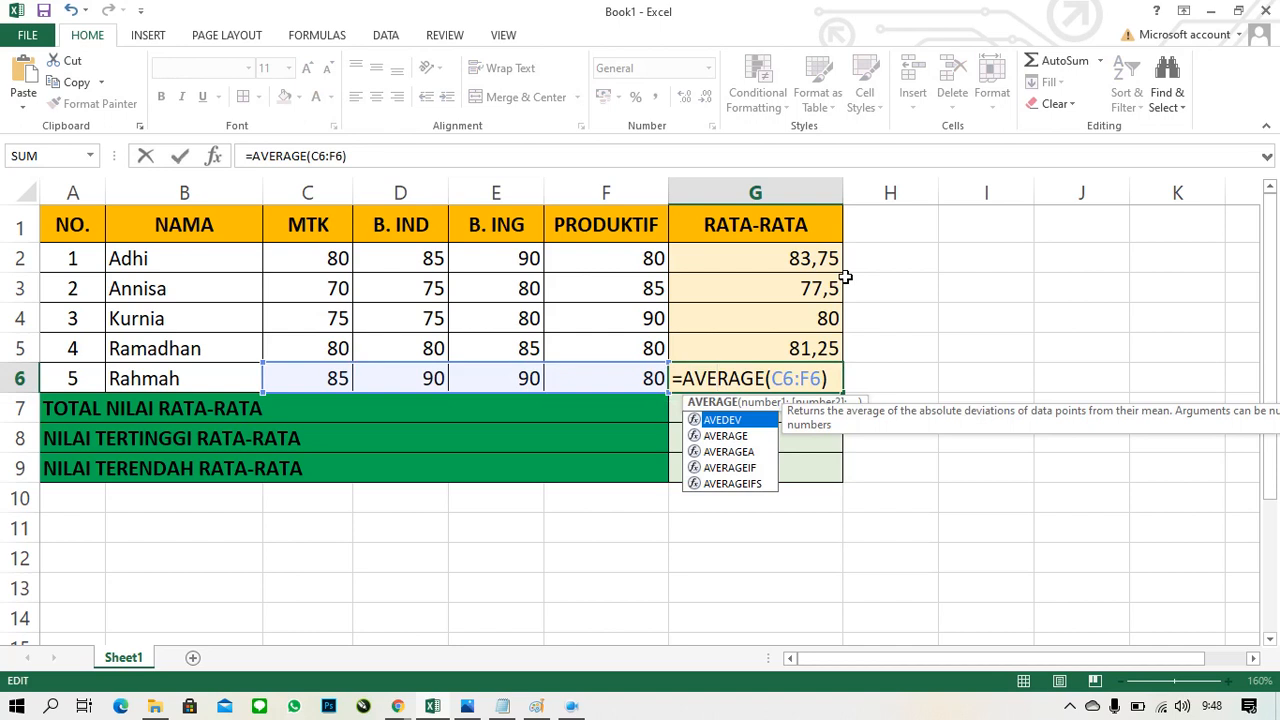
pyautogui.press('Return')
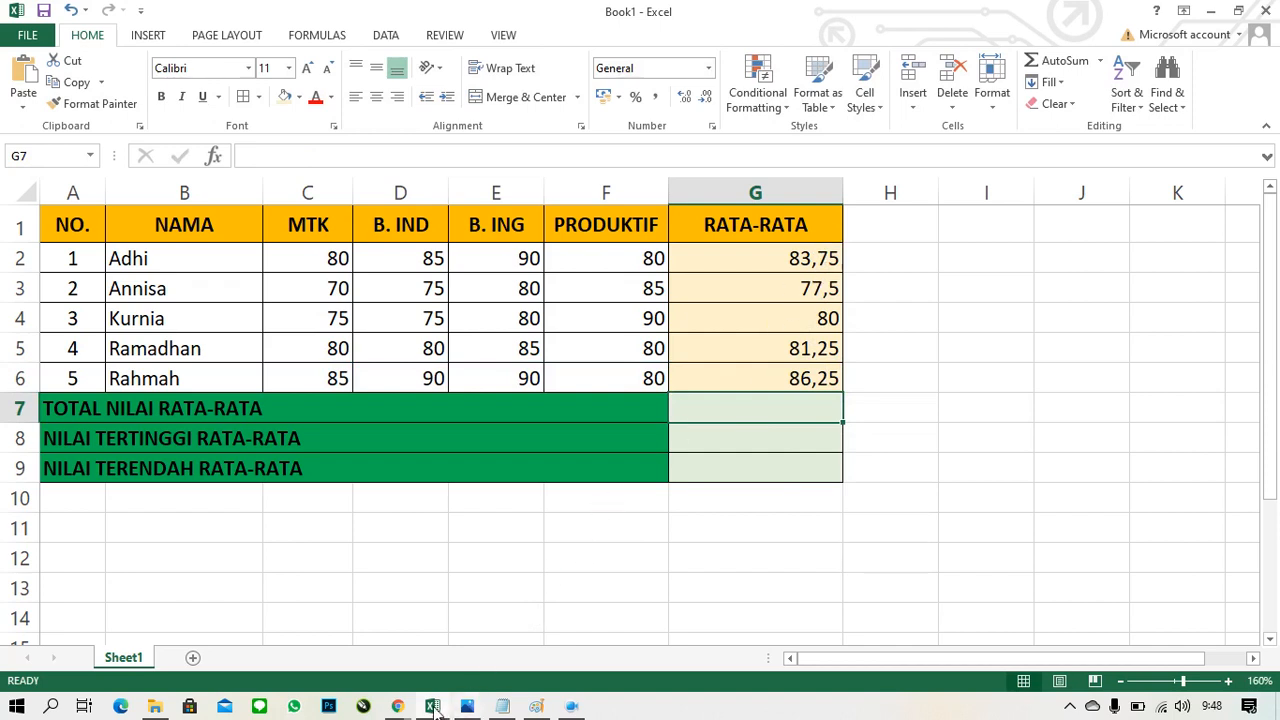
# Switch to Google Meet to check the chat for student replies, and return to the Excel table
pyautogui.moveTo(397, 708)
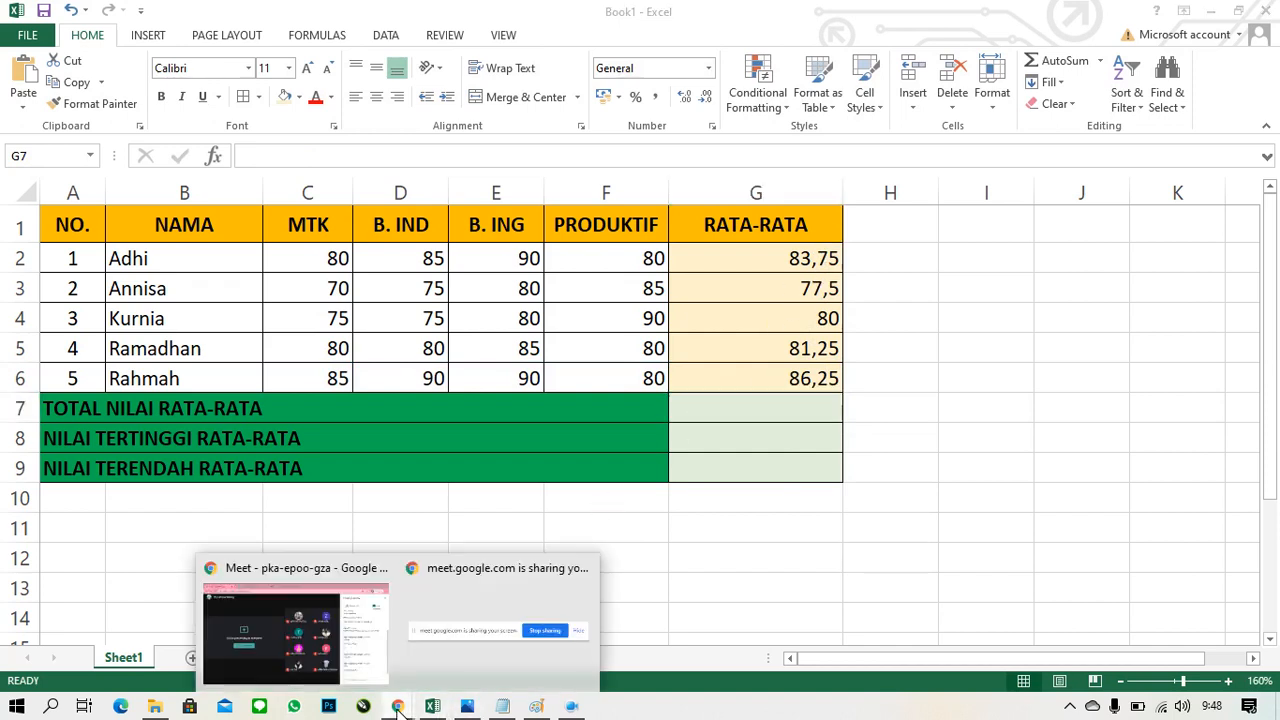
pyautogui.click(341, 666)
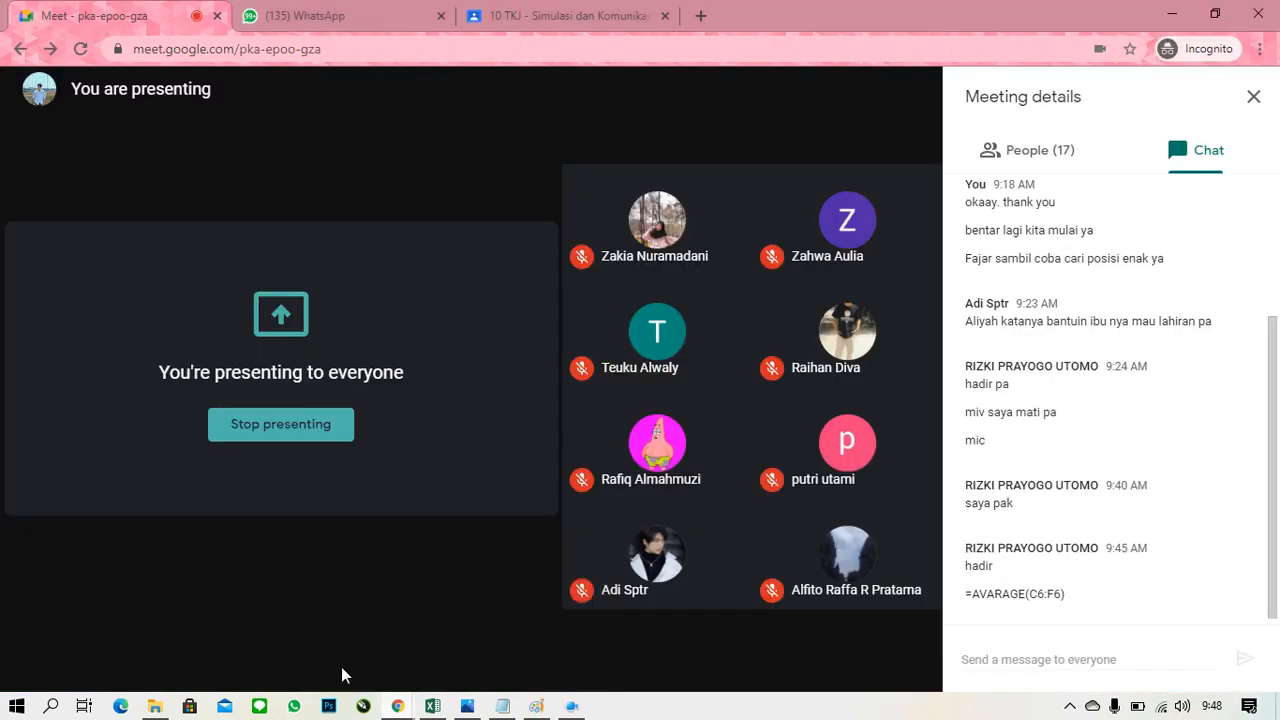
pyautogui.click(431, 707)
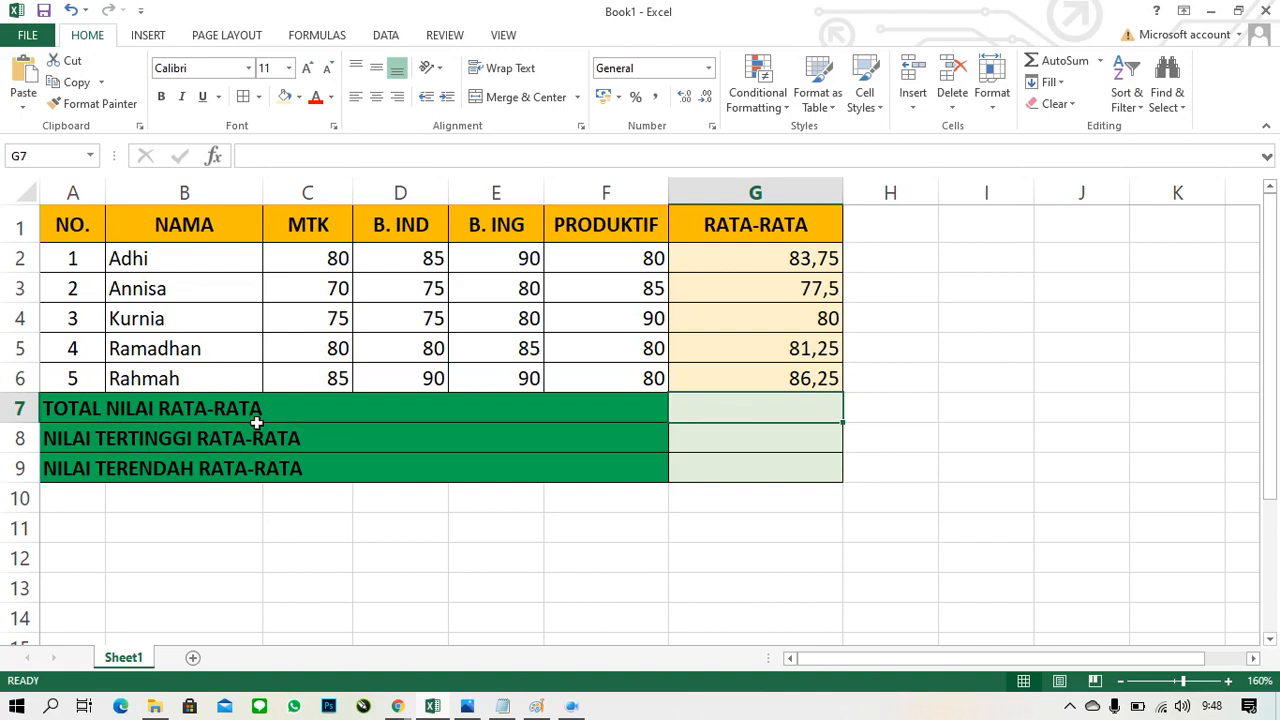
# Point out the averages in G2:G6 and the empty summary cells G7, G8 and G9
pyautogui.click(753, 261)
pyautogui.moveTo(754, 318); pyautogui.dragTo(763, 257)
pyautogui.click(759, 378)
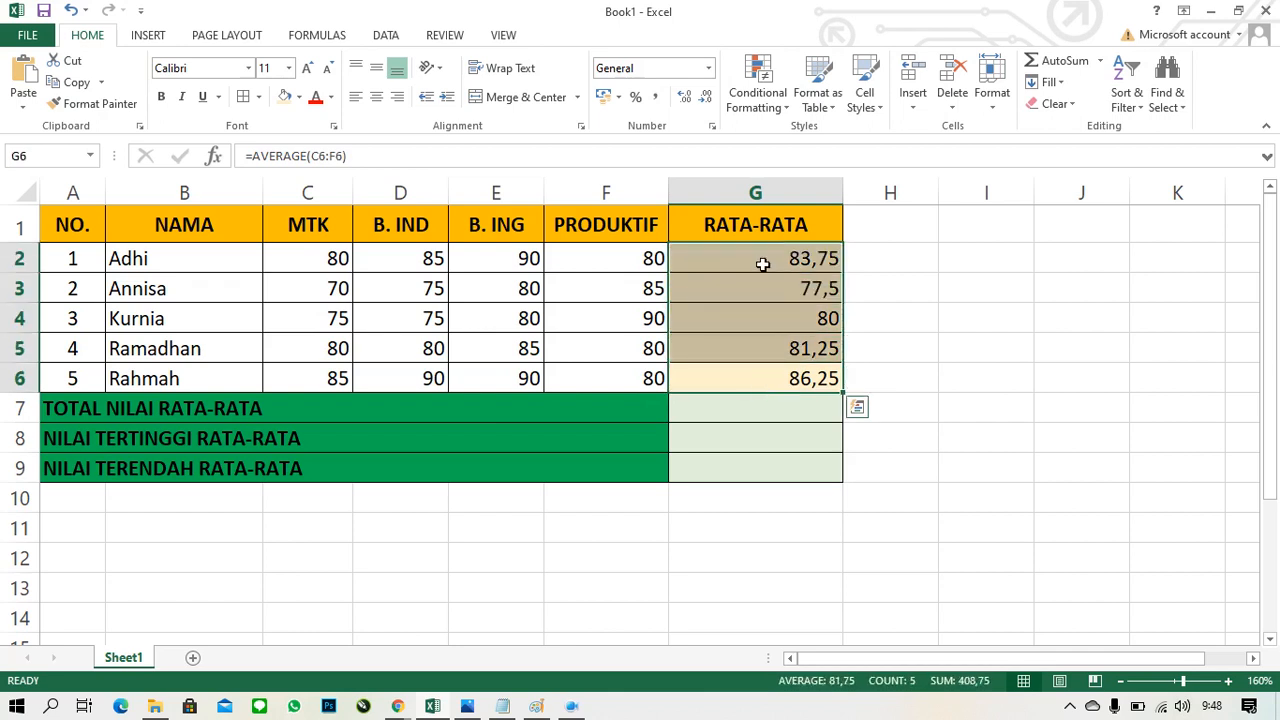
pyautogui.click(892, 318)
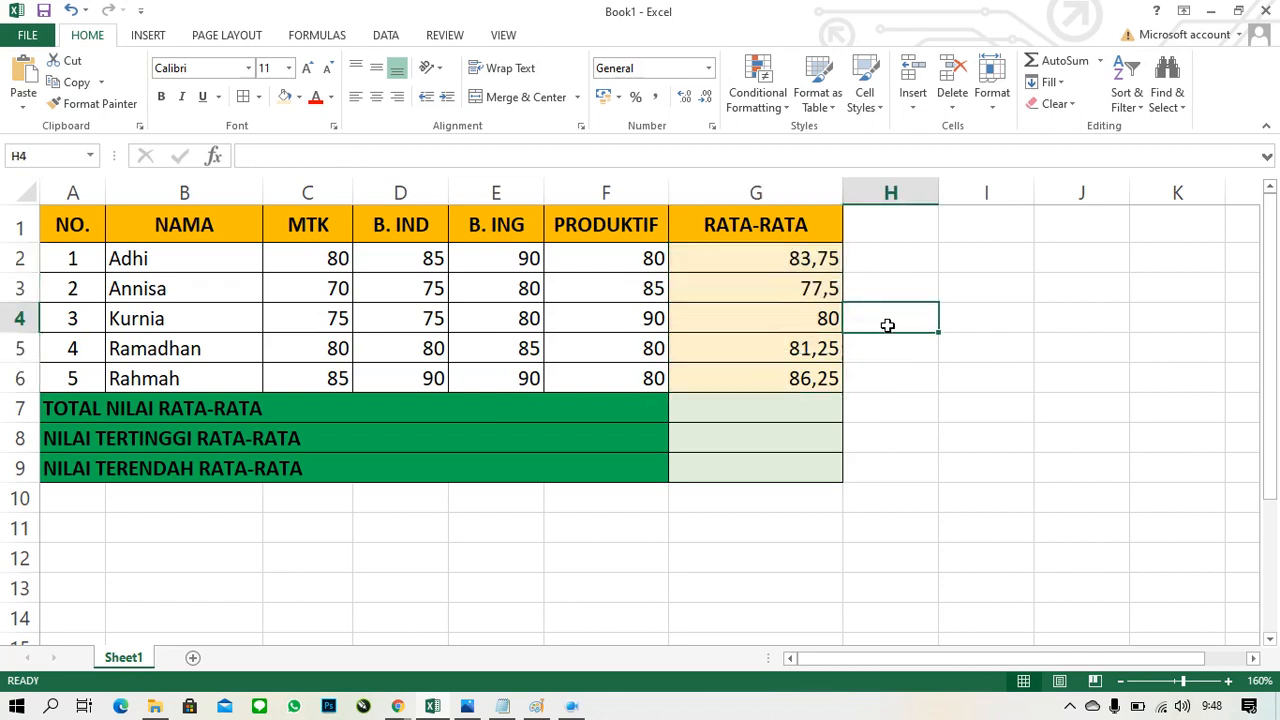
pyautogui.click(786, 410)
pyautogui.click(786, 437)
pyautogui.click(786, 467)
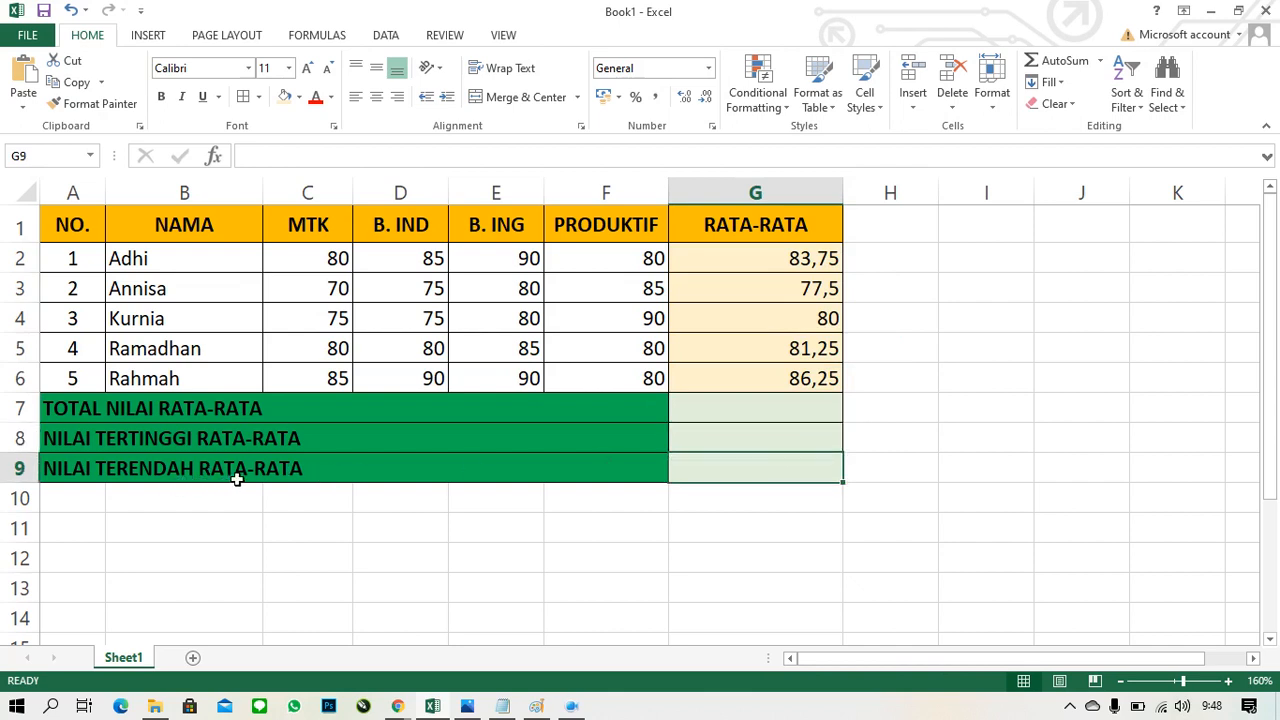
pyautogui.moveTo(729, 260); pyautogui.dragTo(728, 395)
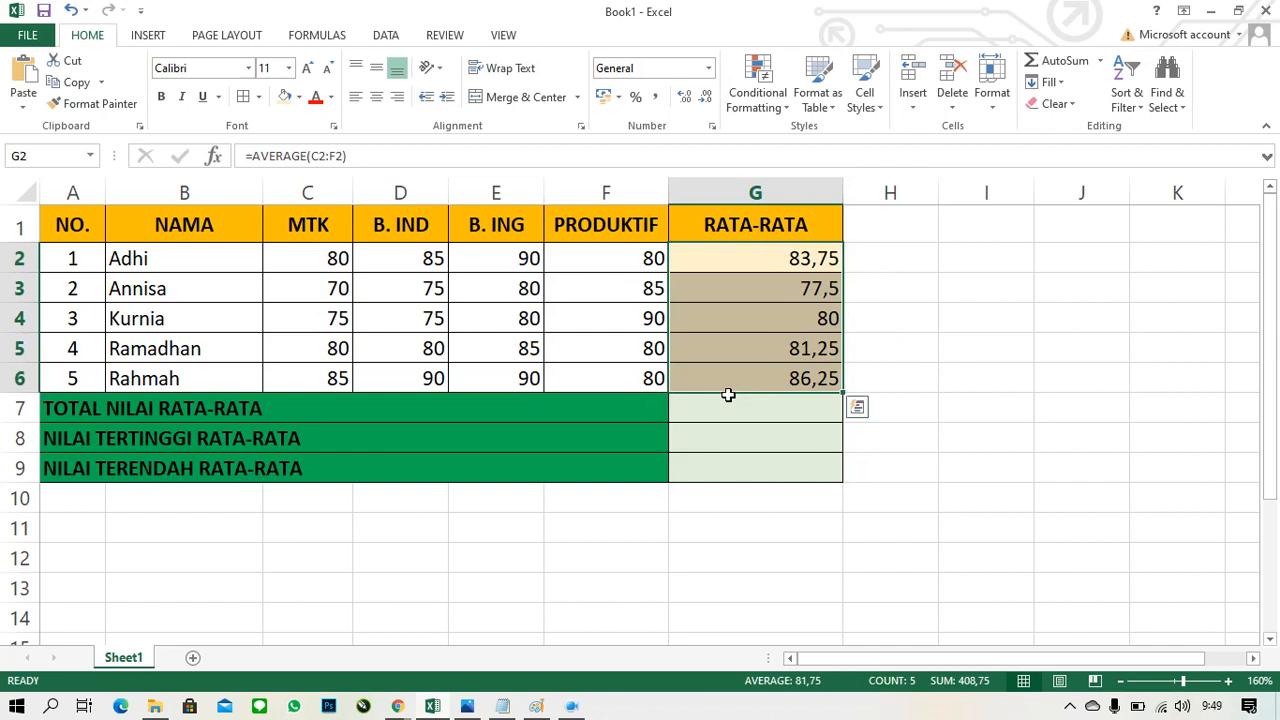
# Enter =SUM(G2:G6) in cell G7 for the TOTAL NILAI RATA-RATA row
pyautogui.click(728, 417)
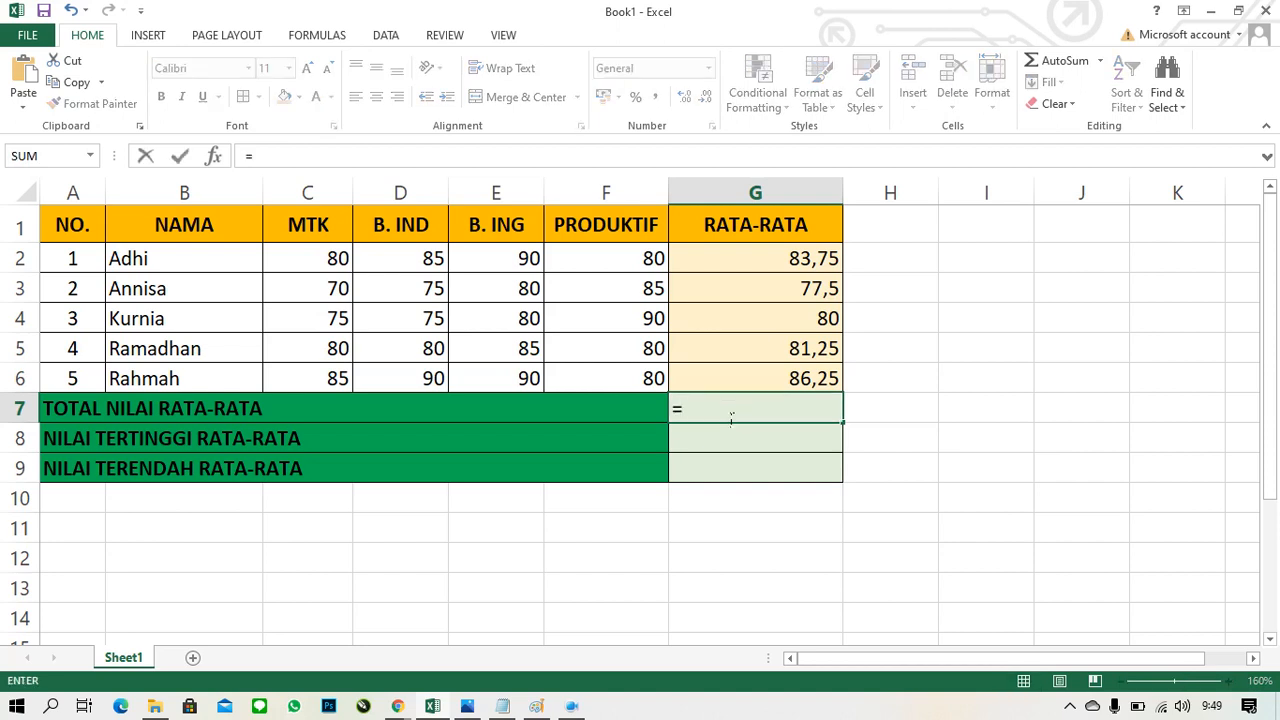
pyautogui.write('sum')
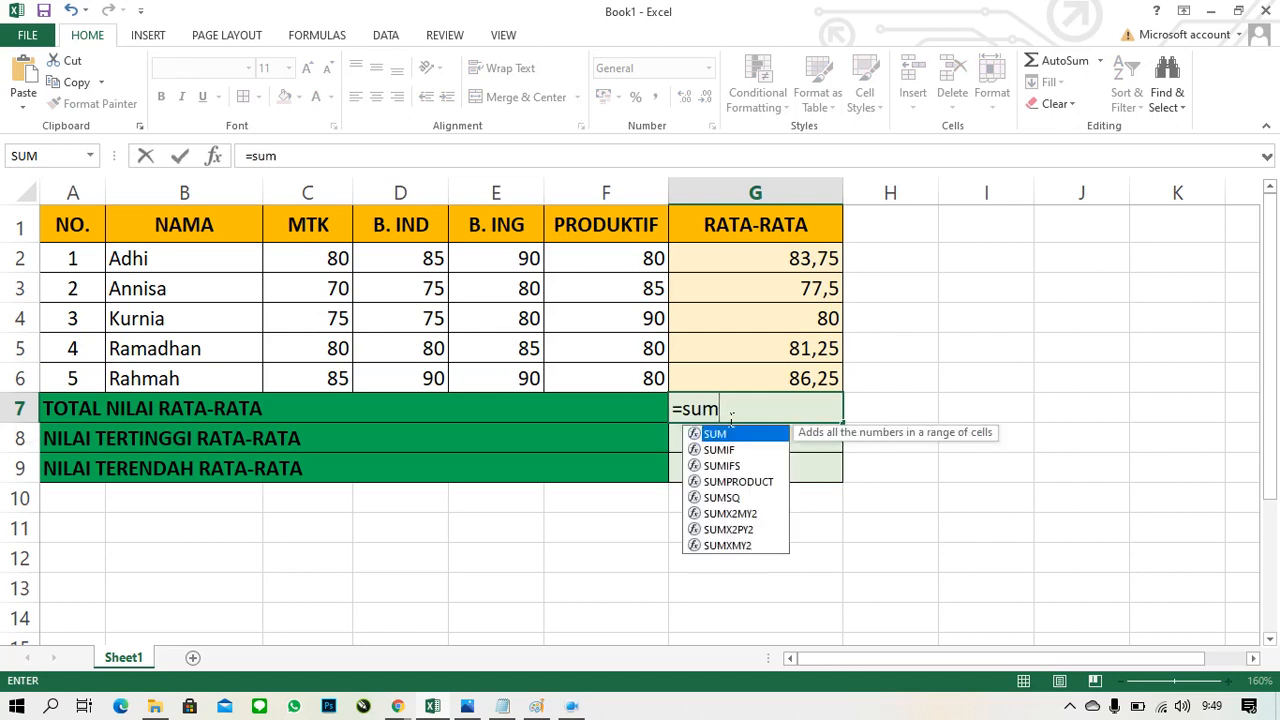
pyautogui.press('Tab')
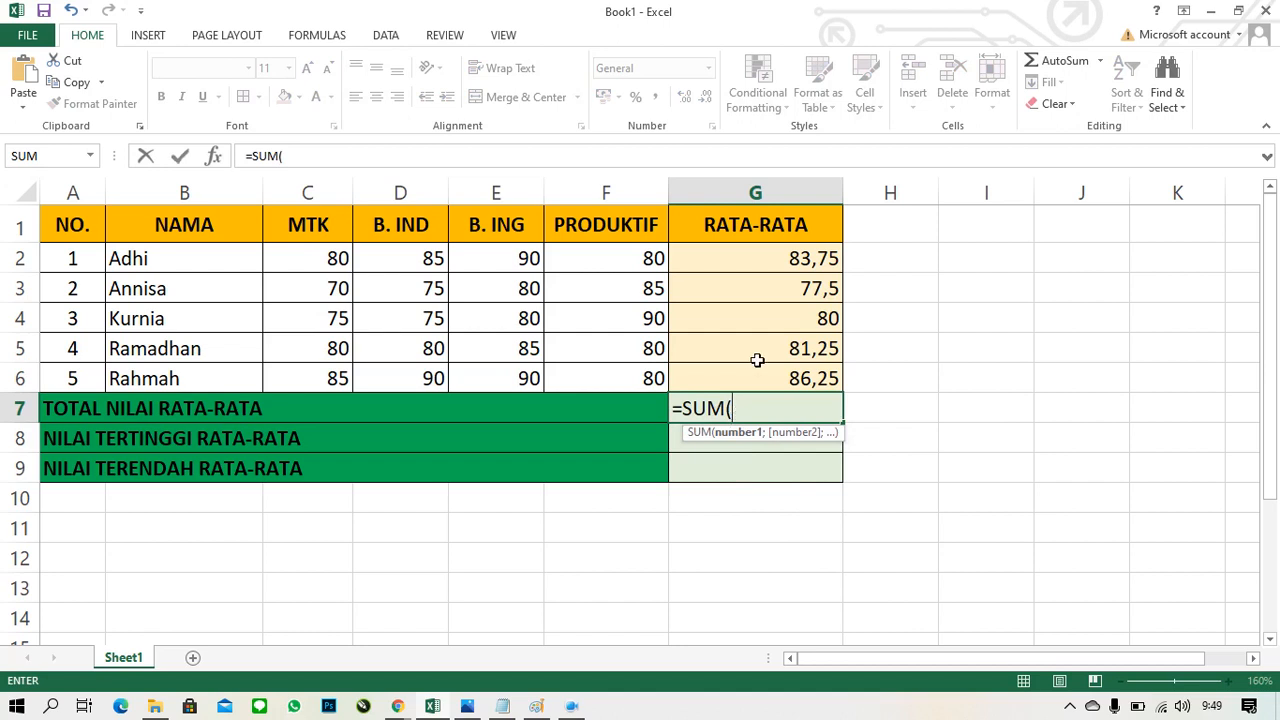
pyautogui.click(790, 263)
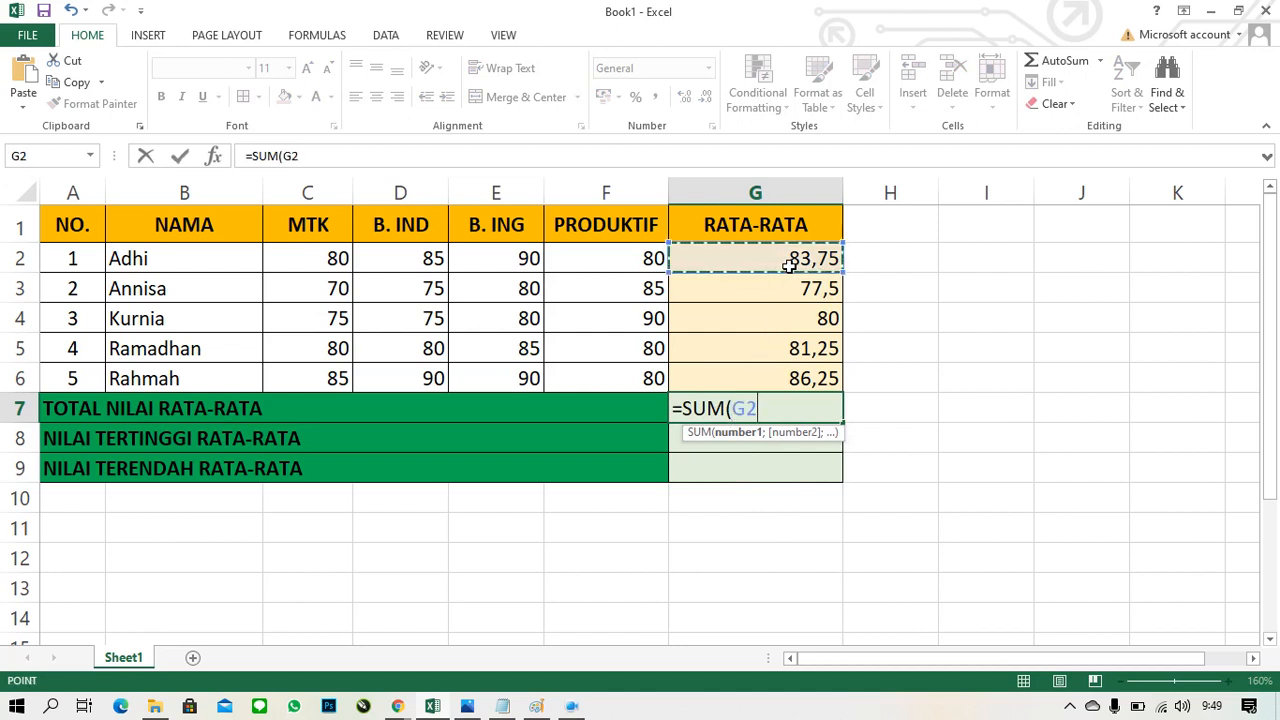
pyautogui.write(':')
pyautogui.press('BackSpace')
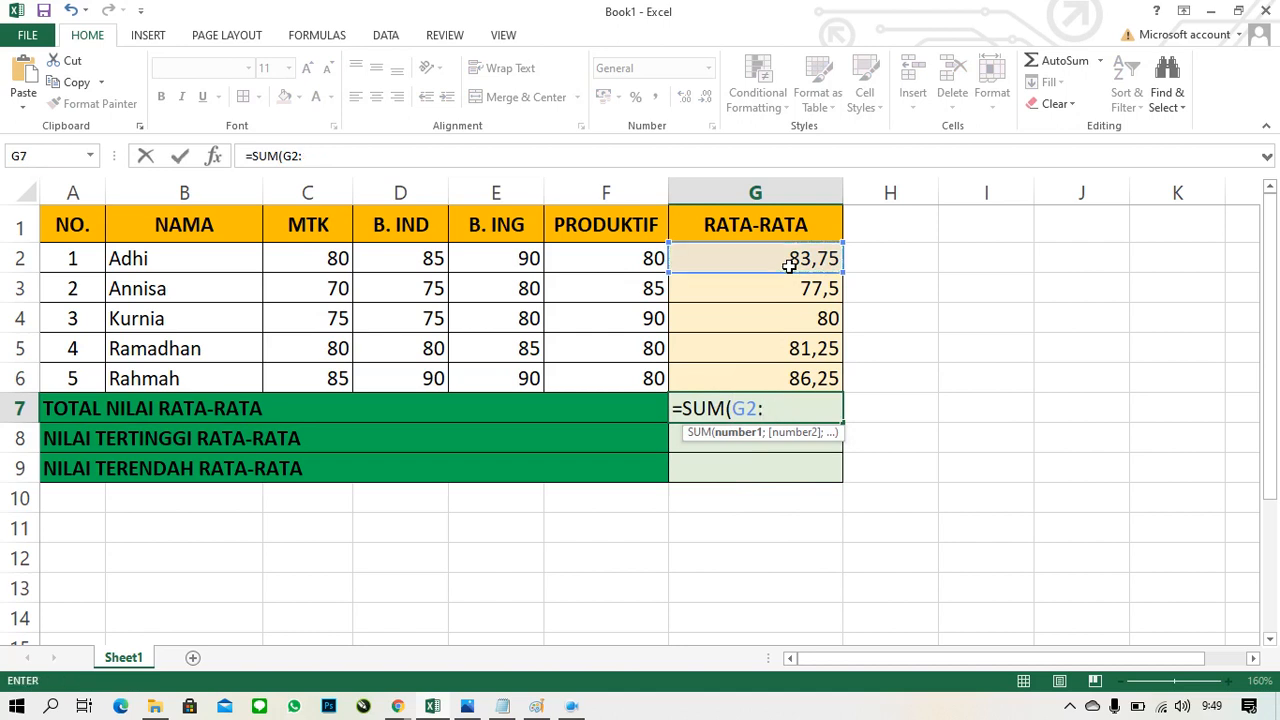
pyautogui.write('G6')
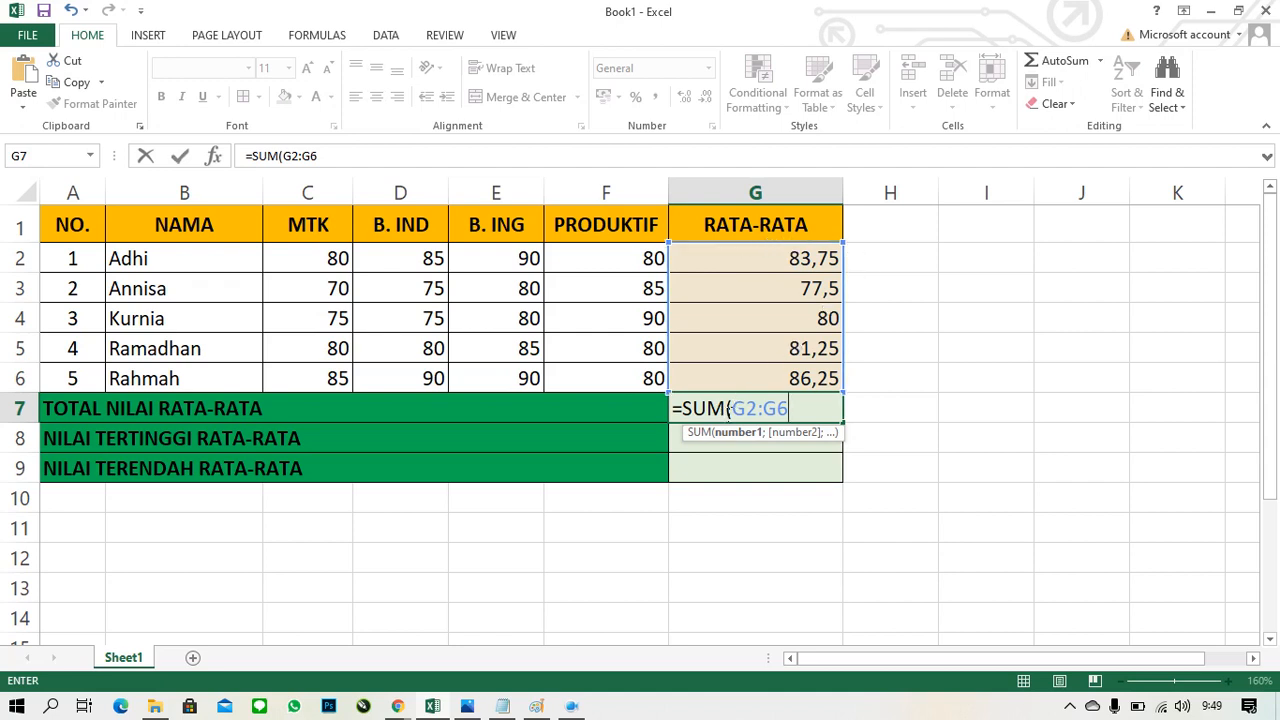
pyautogui.write(')')
pyautogui.press('Return')
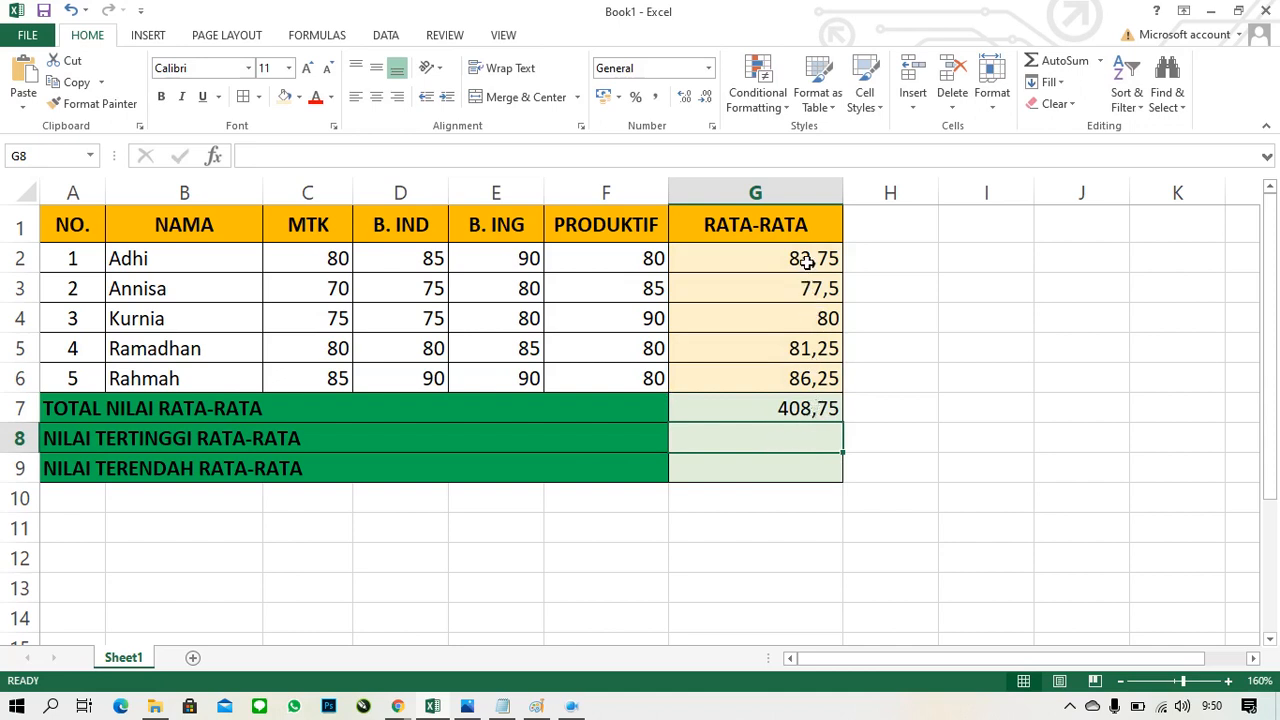
# Highlight the averages in G2:G6 and enter =MAX(G2:G6) in cell G8 for NILAI TERTINGGI RATA-RATA
pyautogui.moveTo(808, 260); pyautogui.dragTo(808, 392)
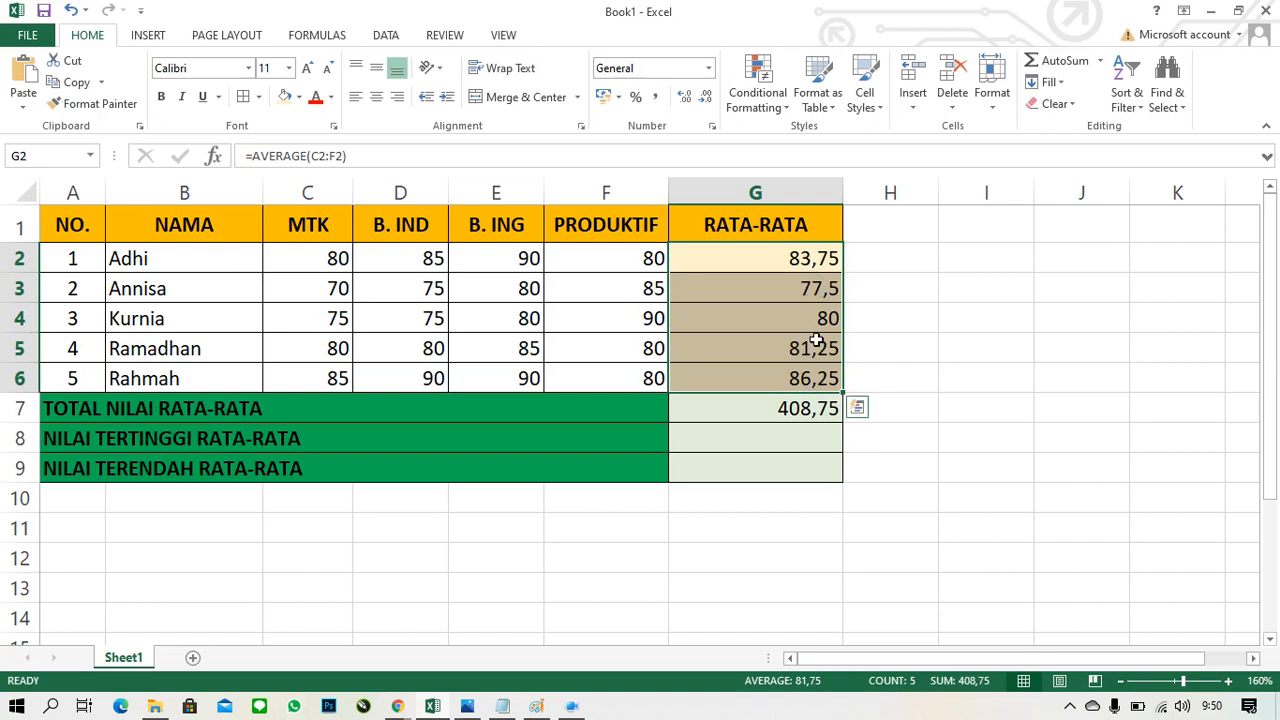
pyautogui.click(786, 442)
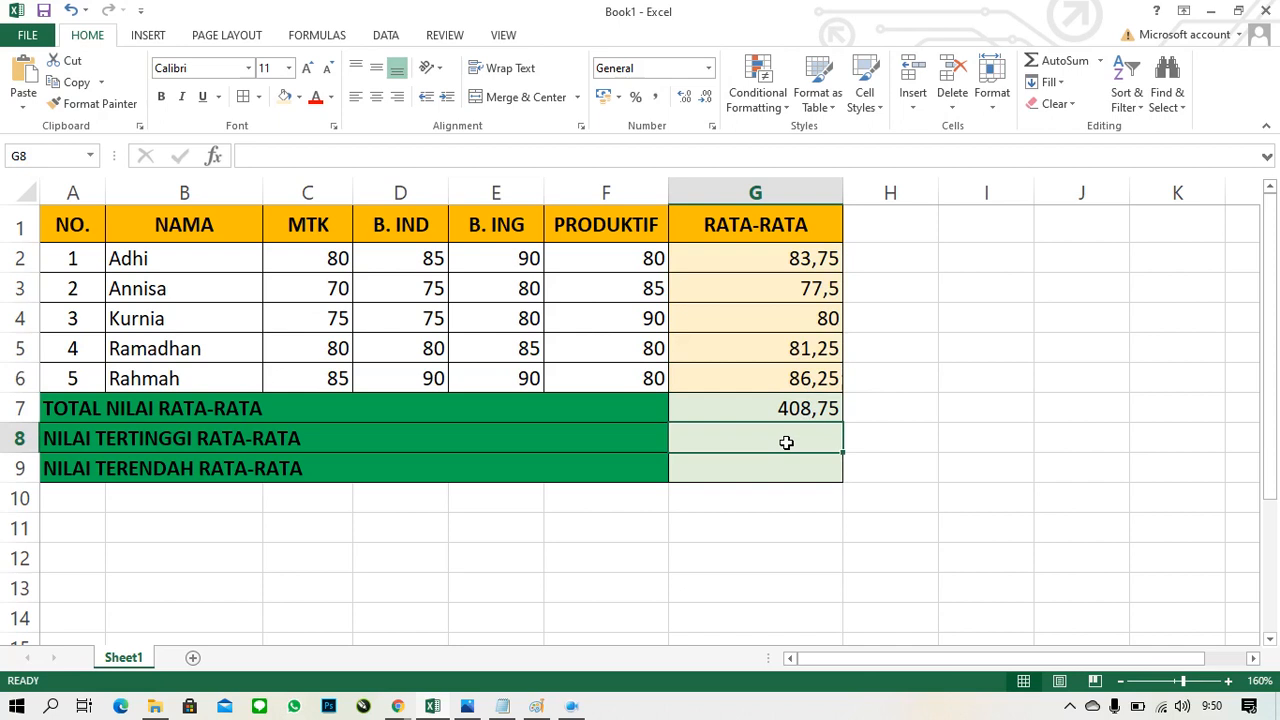
pyautogui.write('=')
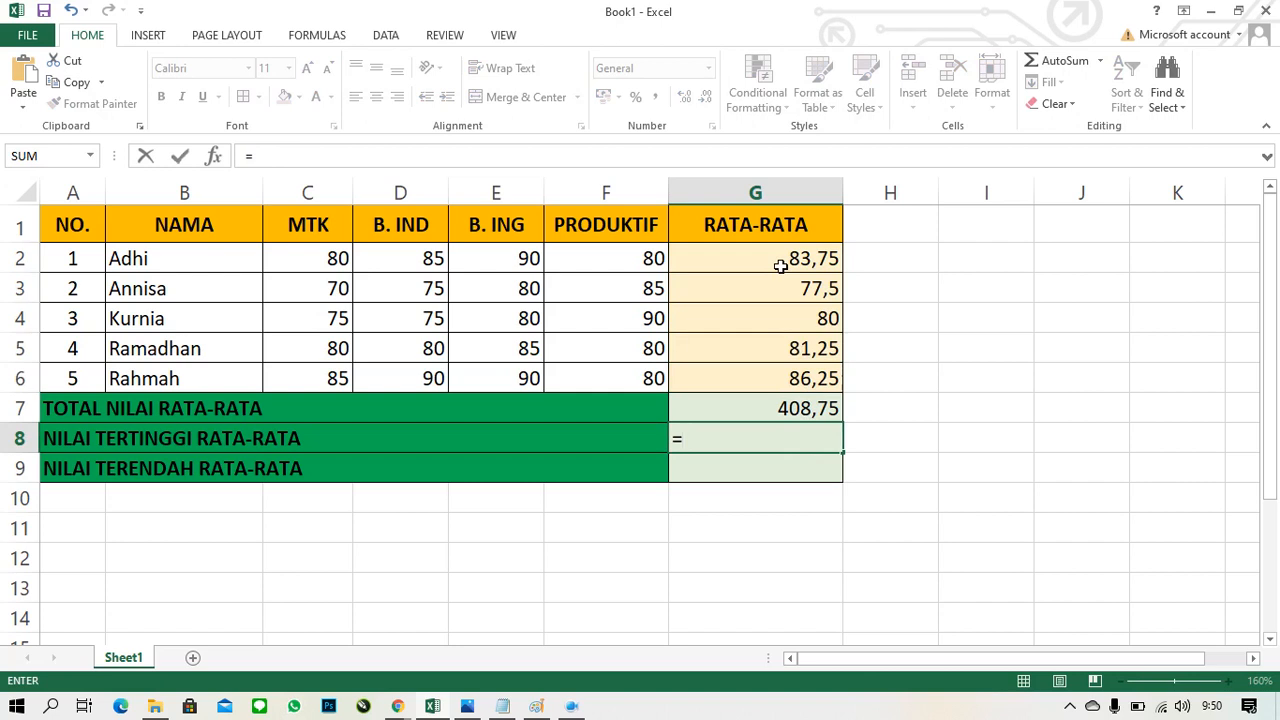
pyautogui.write('max')
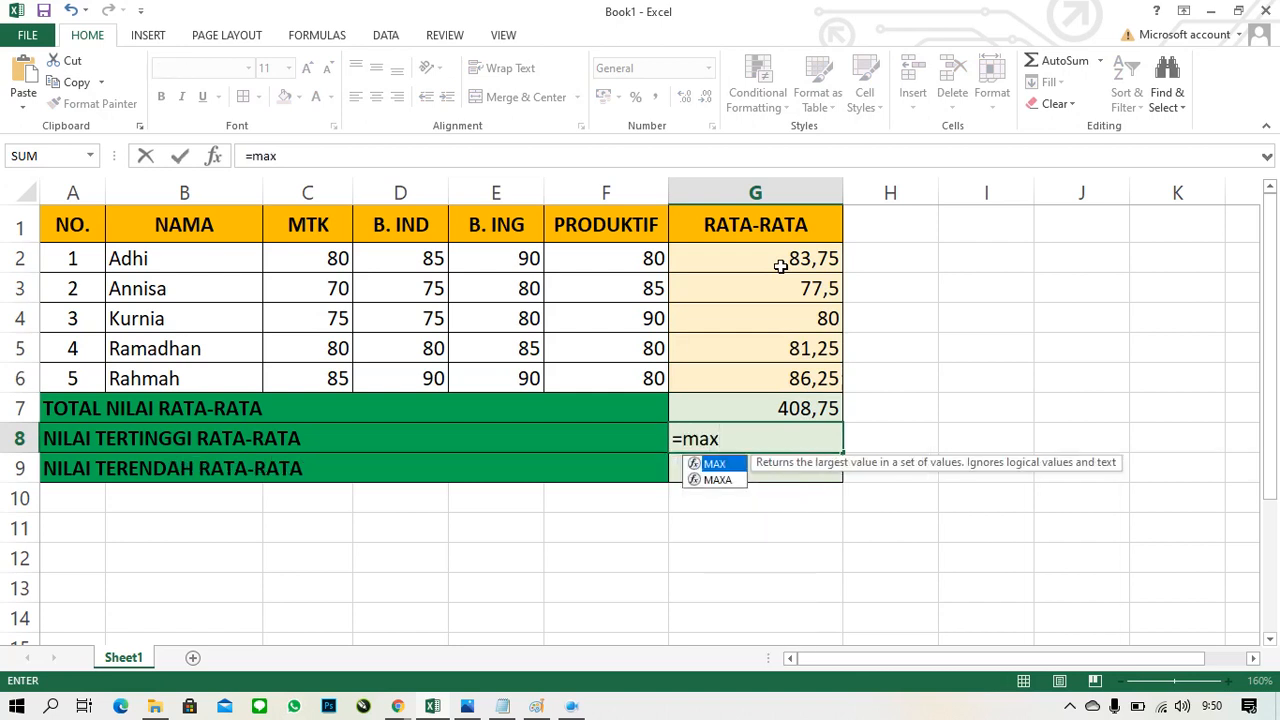
pyautogui.press('Tab')
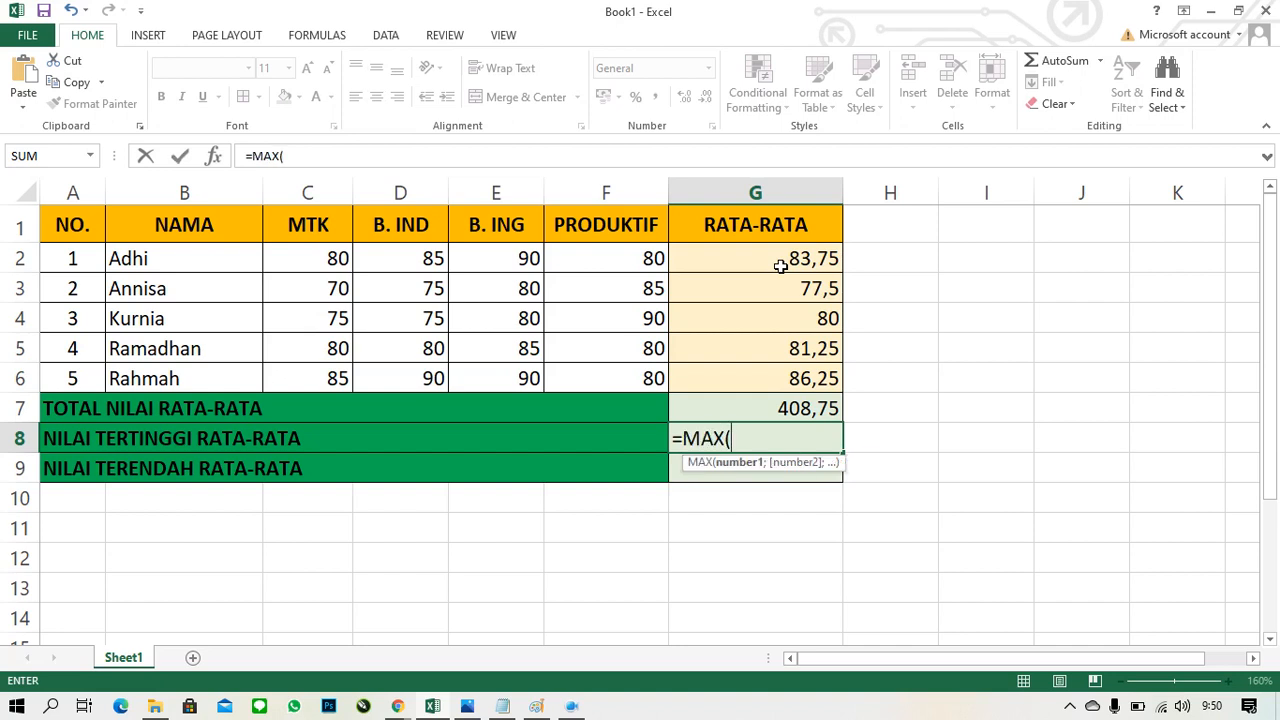
pyautogui.moveTo(781, 266); pyautogui.dragTo(781, 266)
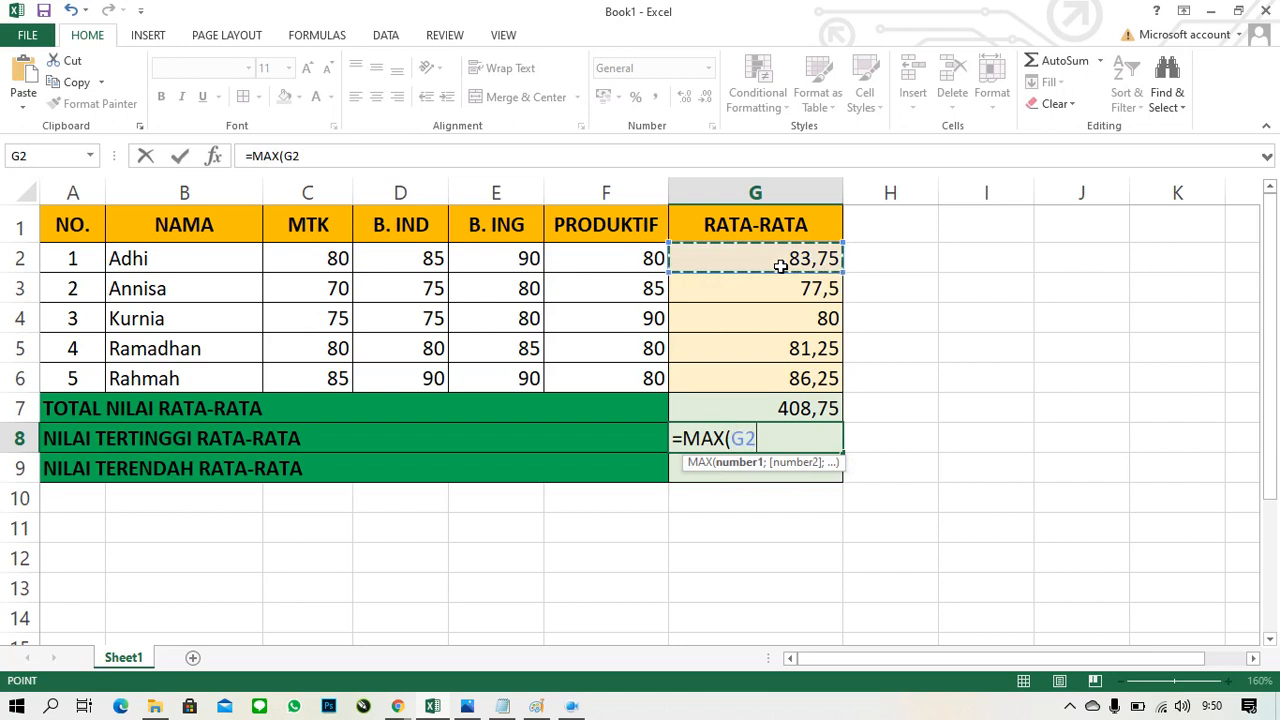
pyautogui.press('F8')
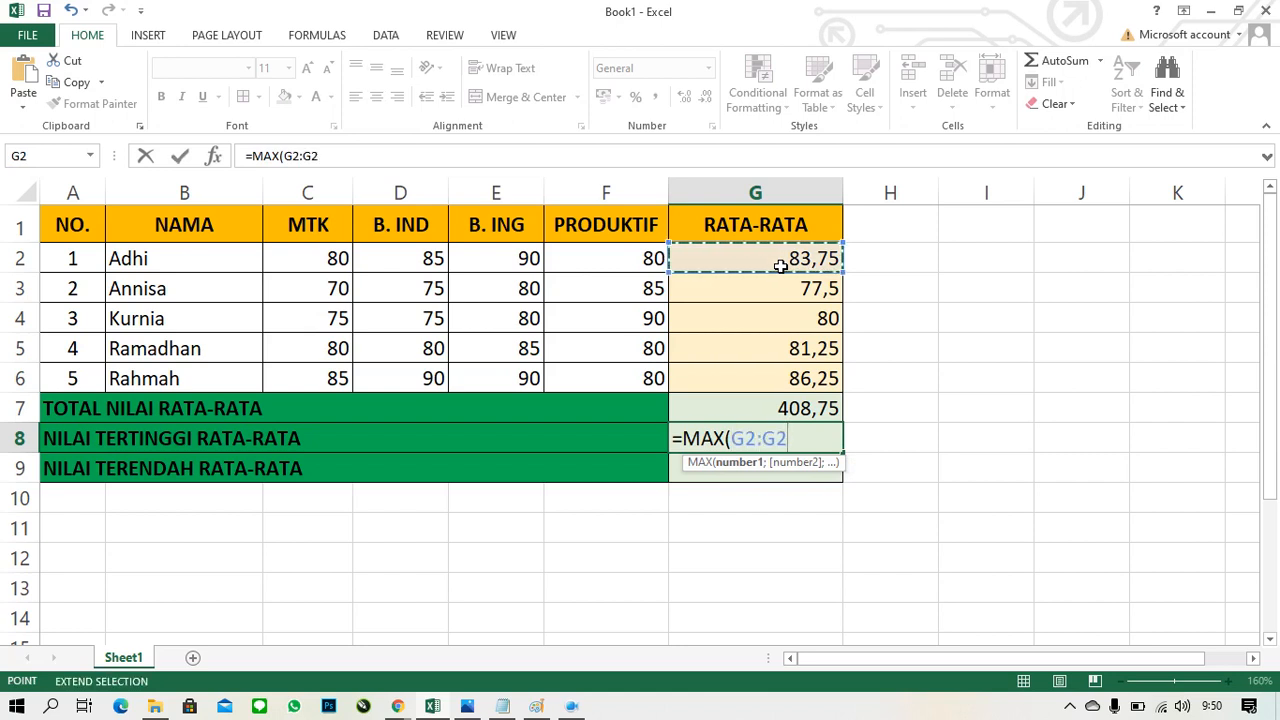
pyautogui.press('BackSpace')
pyautogui.write('6')
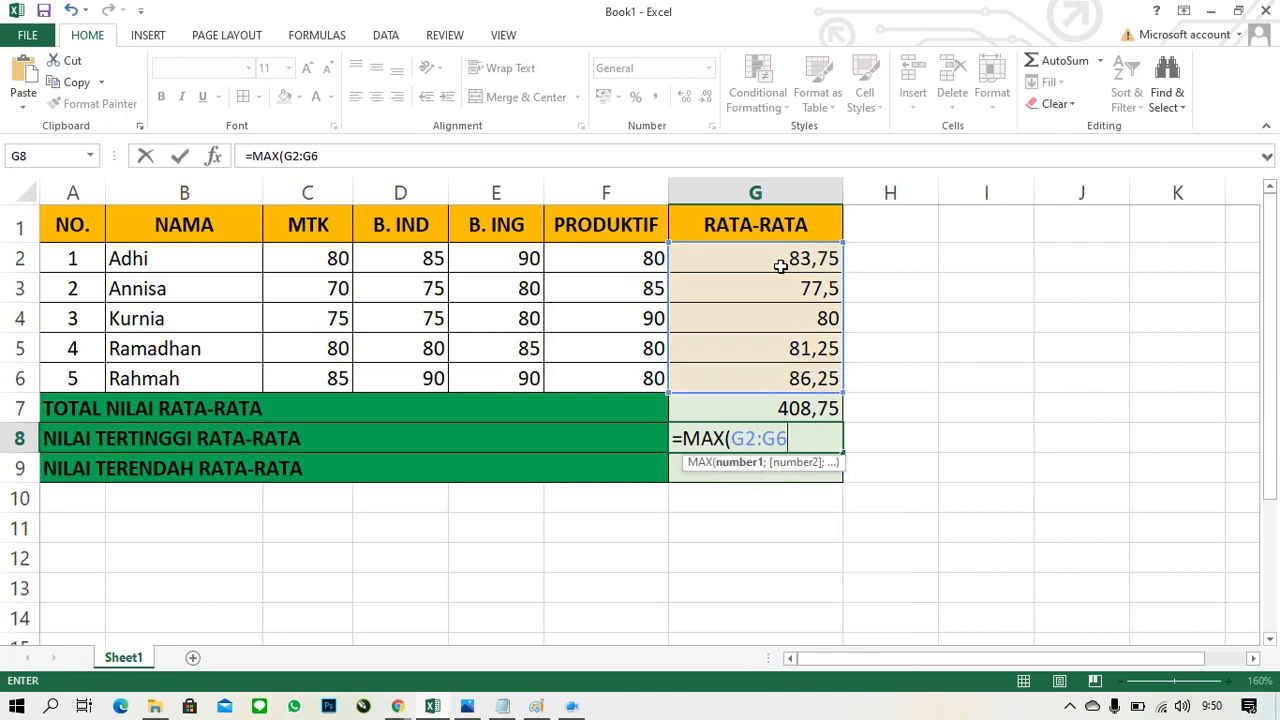
pyautogui.press('Return')
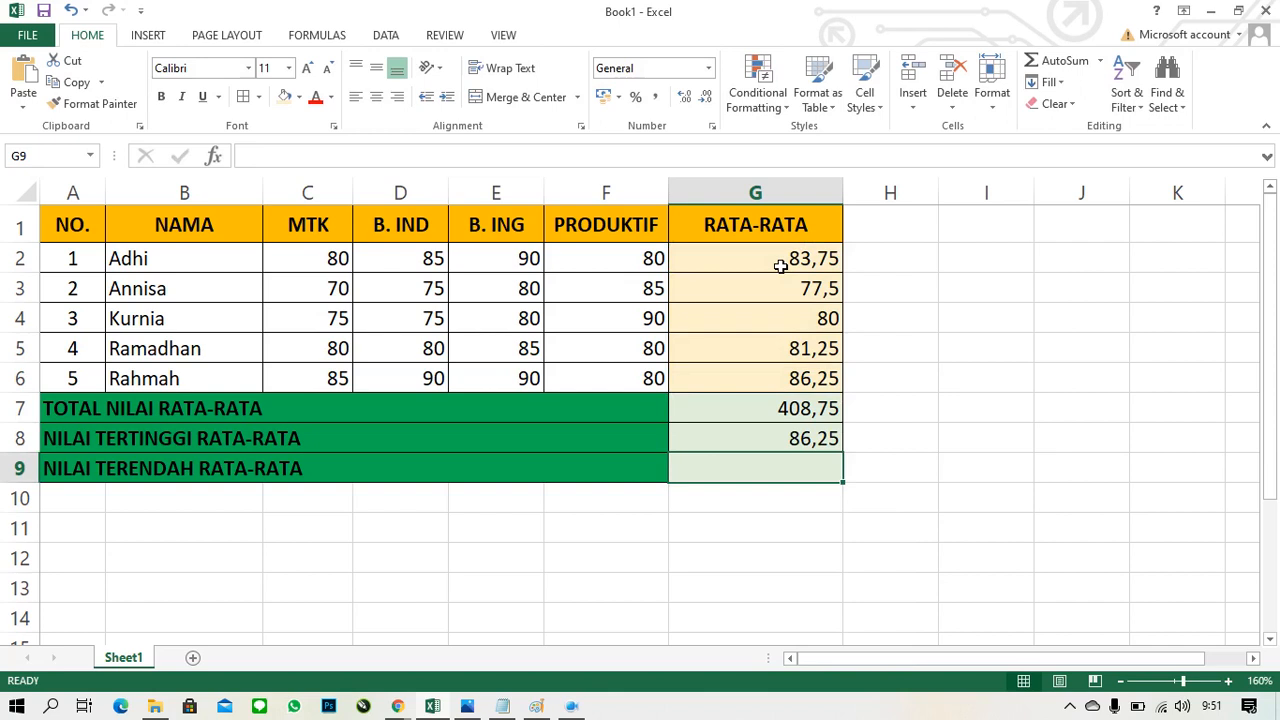
# Enter =MIN(G2:G6) in cell G9 for the NILAI TERENDAH RATA-RATA row
pyautogui.write('=m')
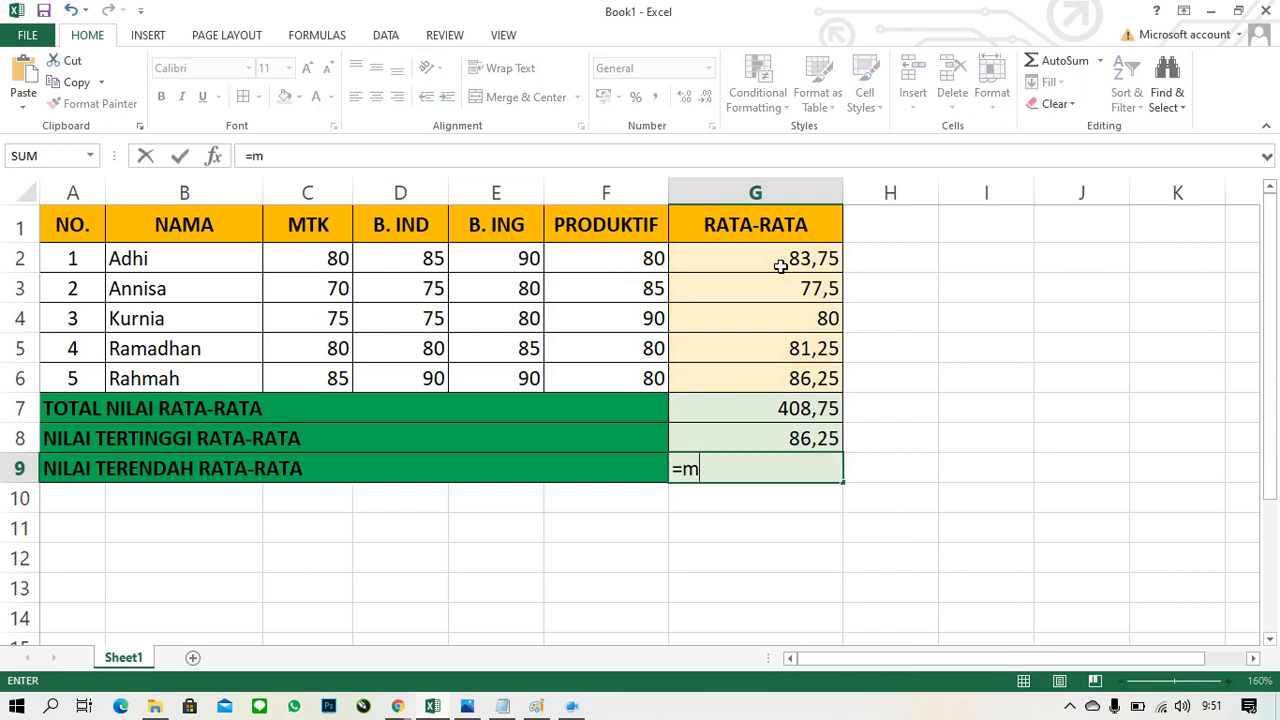
pyautogui.write('in')
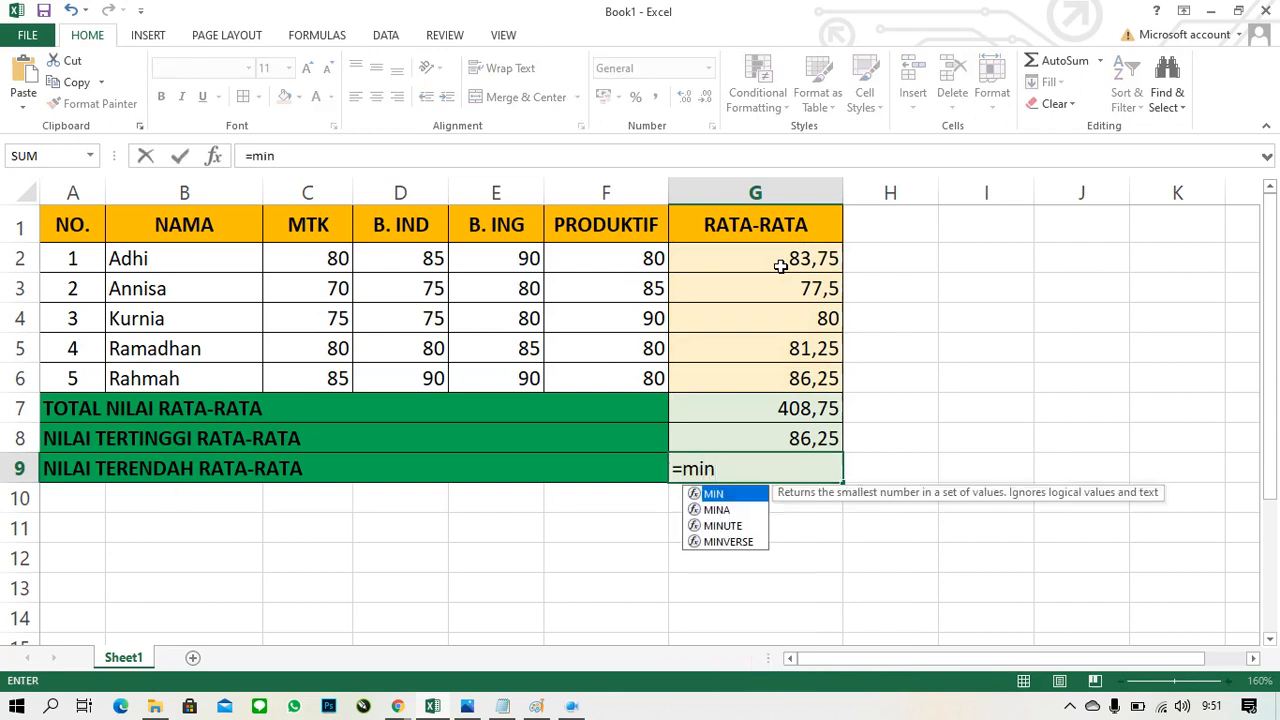
pyautogui.press('Tab')
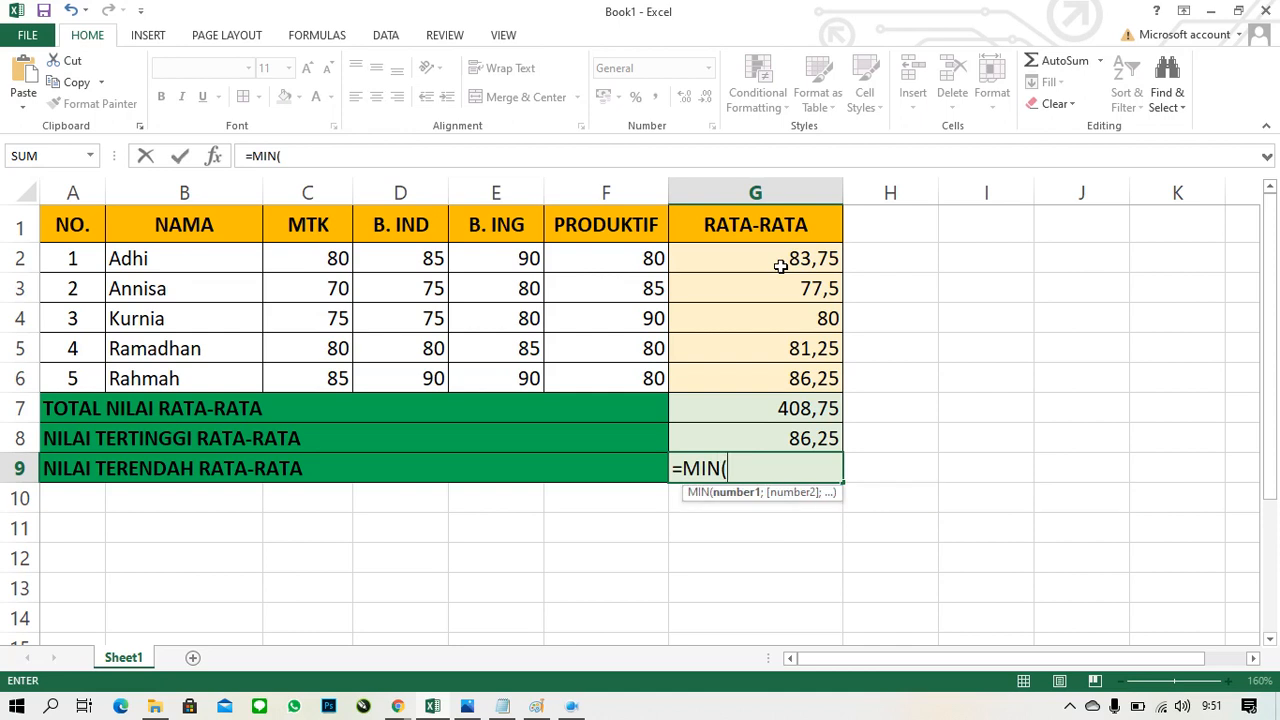
pyautogui.click(780, 265)
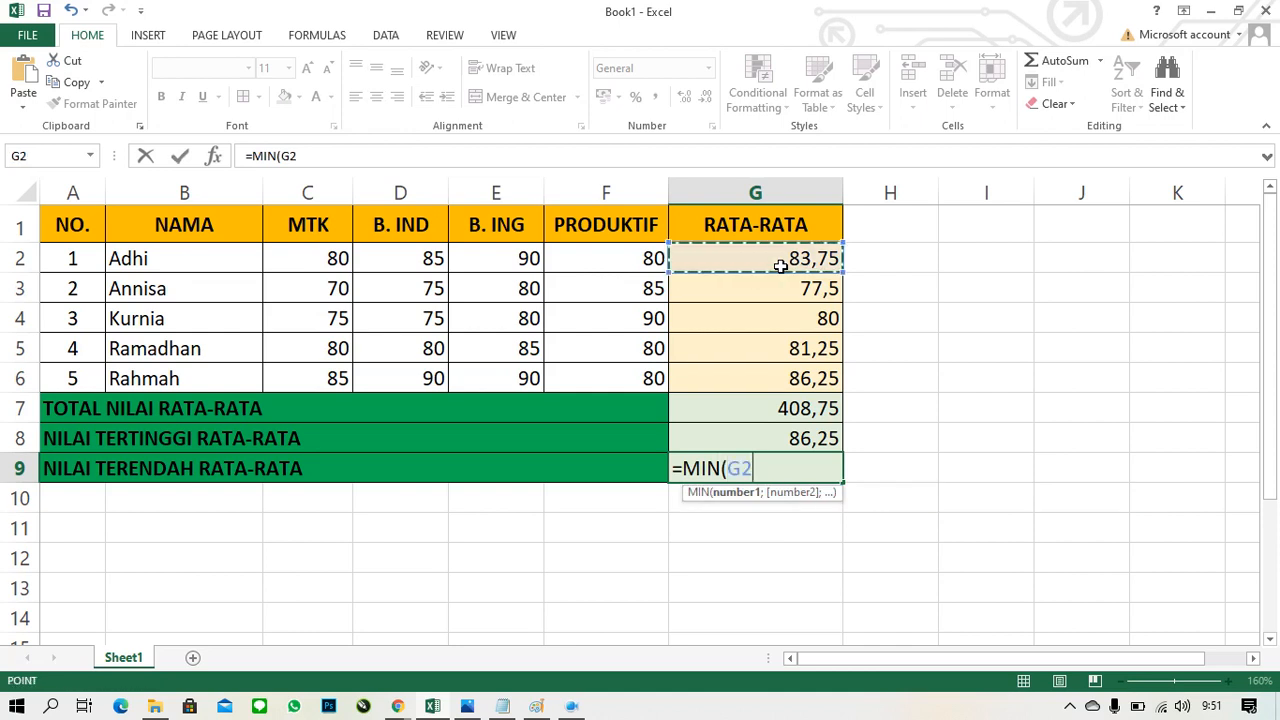
pyautogui.press('F8')
pyautogui.press('BackSpace')
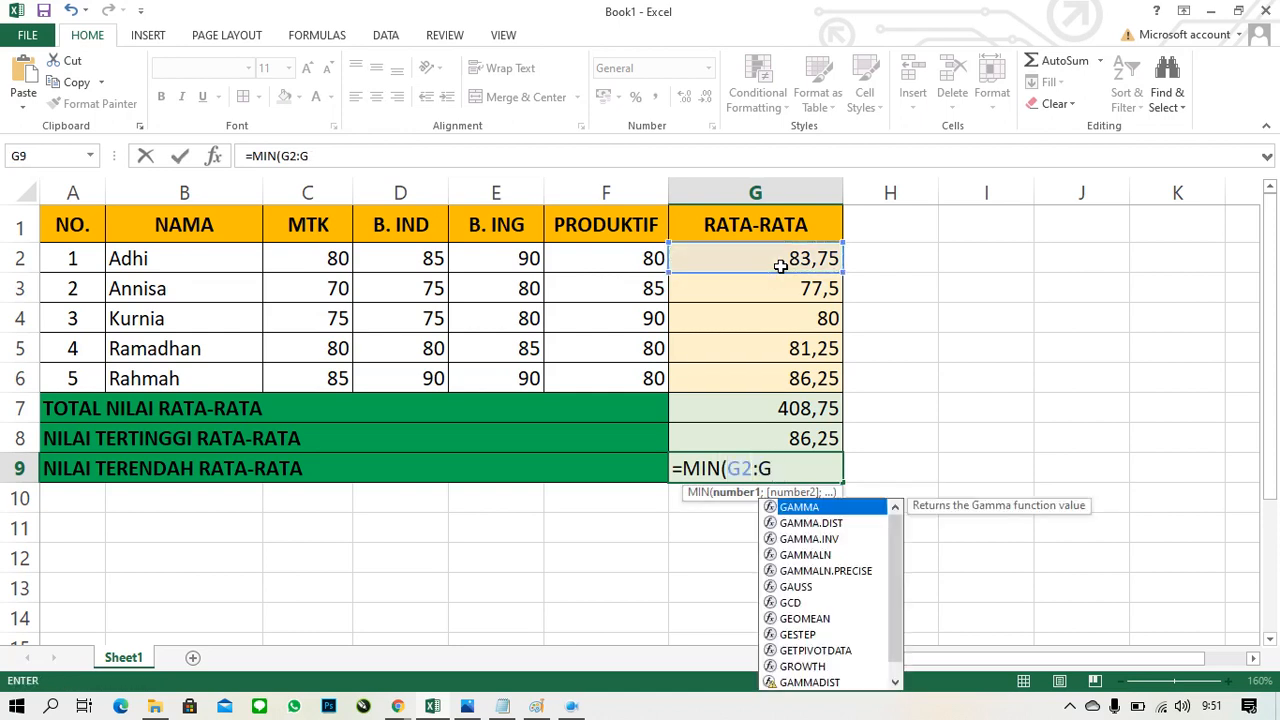
pyautogui.write('6)')
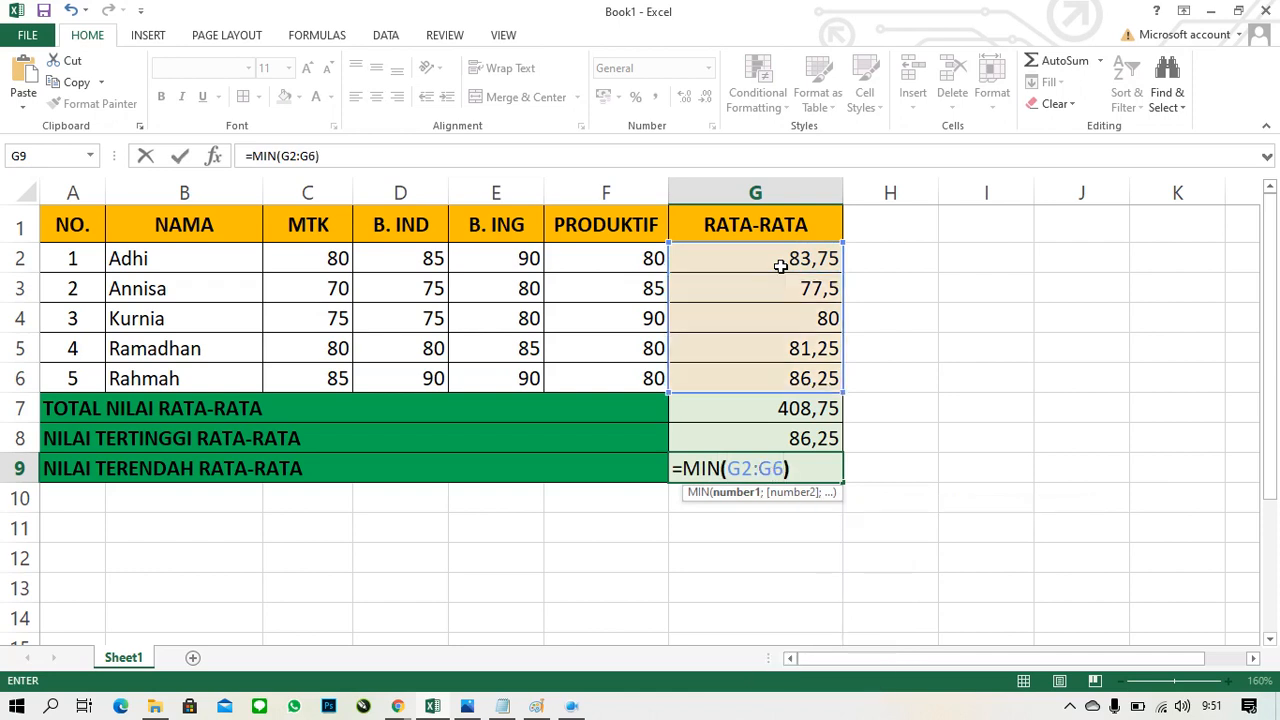
# Complete the formula =MIN(G2:G6) in cell G9 to return the lowest average score
pyautogui.press('Return')
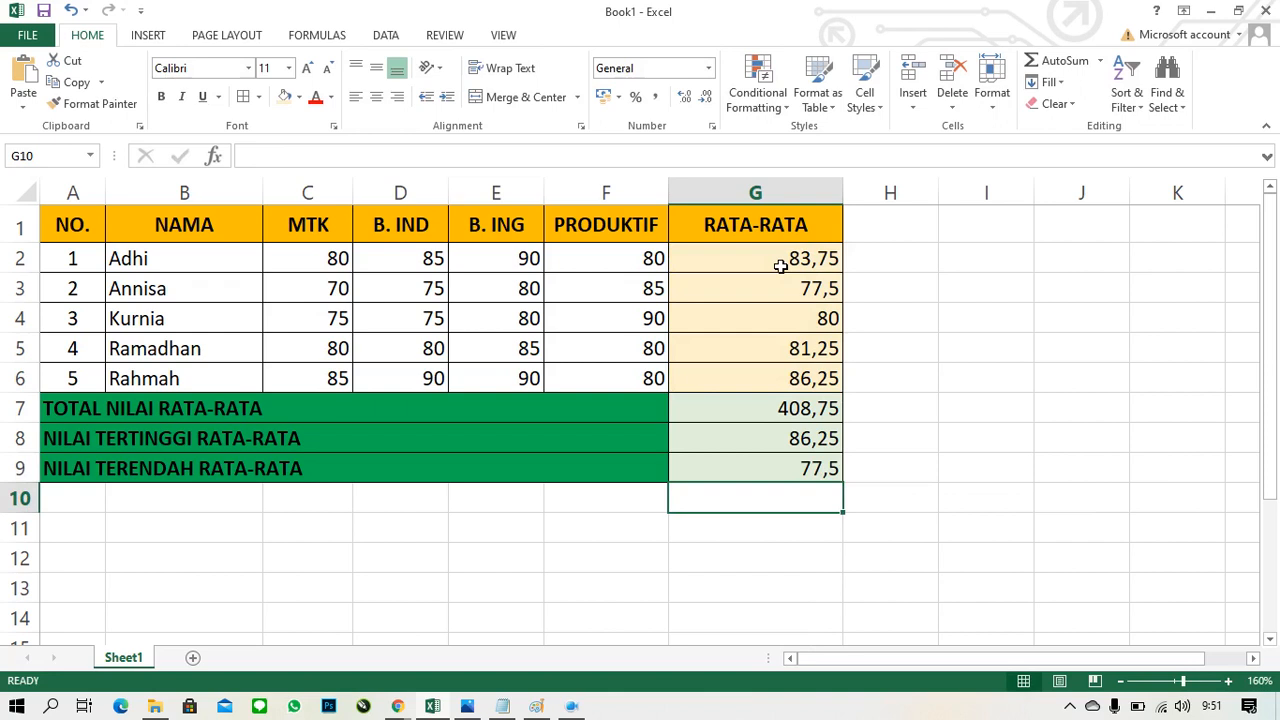
pyautogui.press('Up')
pyautogui.press('Up')
pyautogui.press('Up')
pyautogui.press('Up')
pyautogui.press('Up')
pyautogui.press('Up')
pyautogui.press('Up')
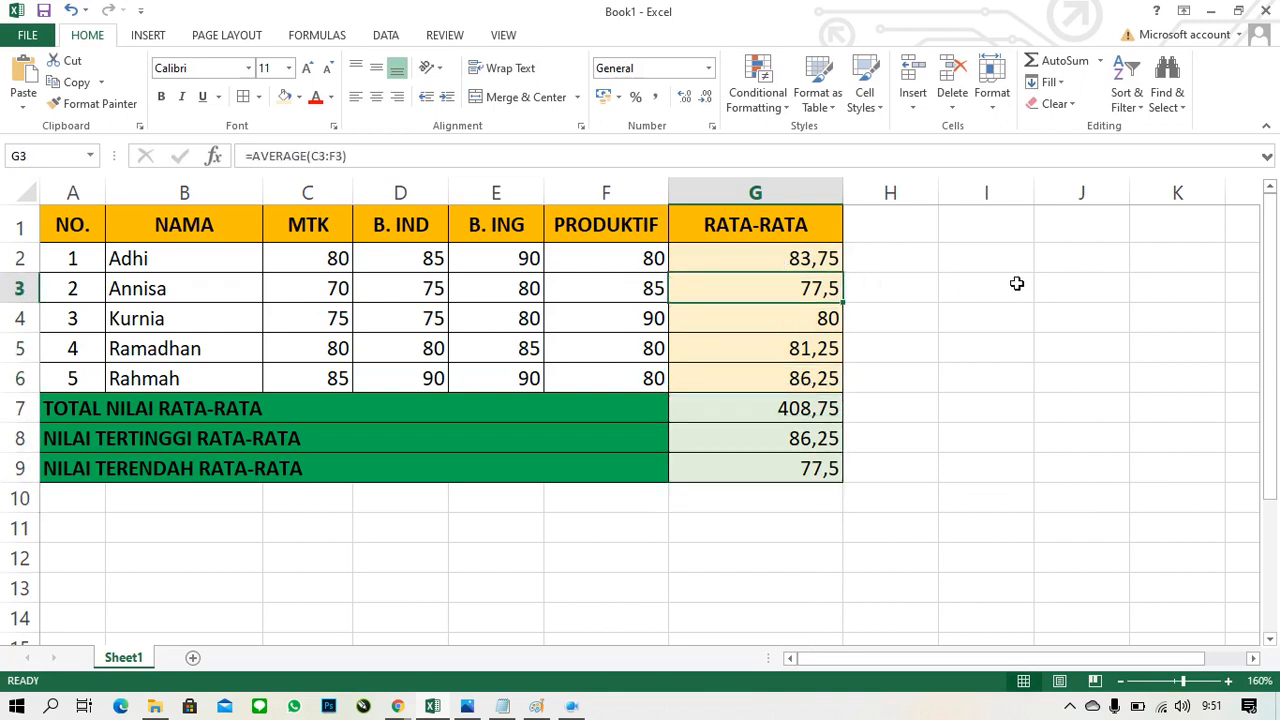
pyautogui.press('Up')
pyautogui.hotkey('shift', 'Down')
pyautogui.hotkey('shift', 'Down')
pyautogui.hotkey('shift', 'Down')
pyautogui.hotkey('shift', 'Down')
pyautogui.hotkey('shift', 'Down')
pyautogui.hotkey('shift', 'Down')
pyautogui.hotkey('shift', 'Down')
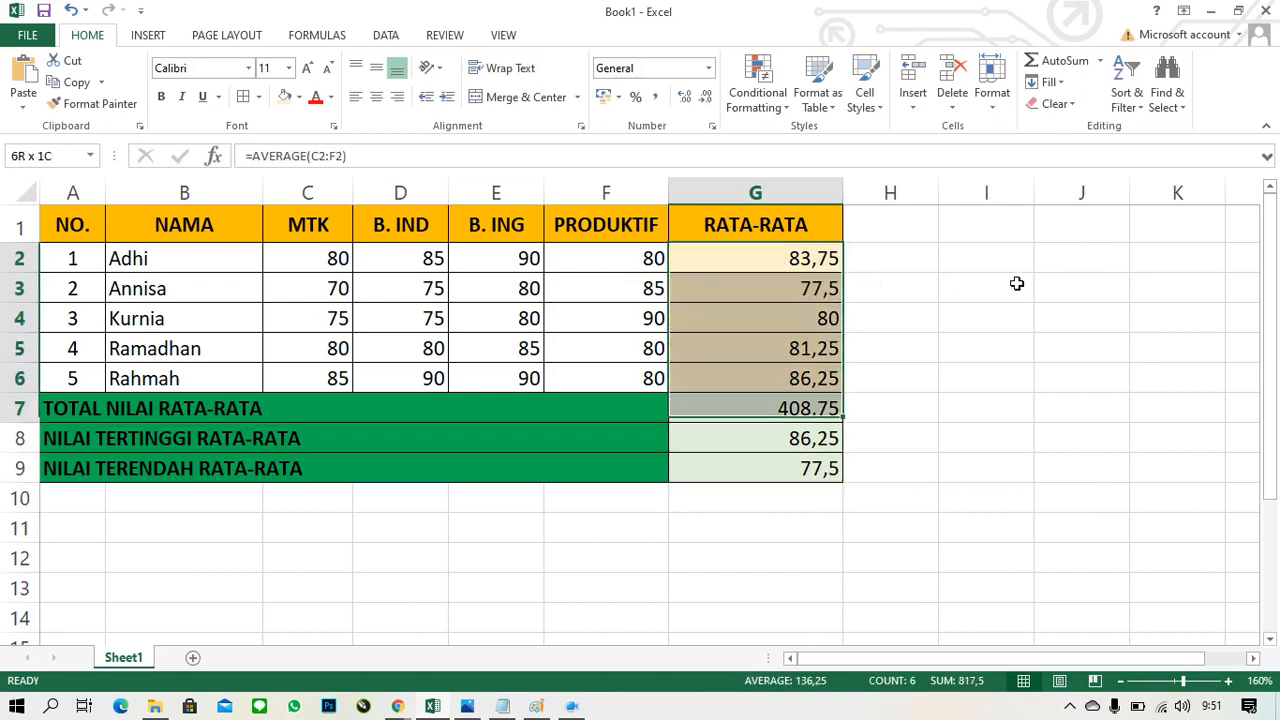
pyautogui.press('Up')
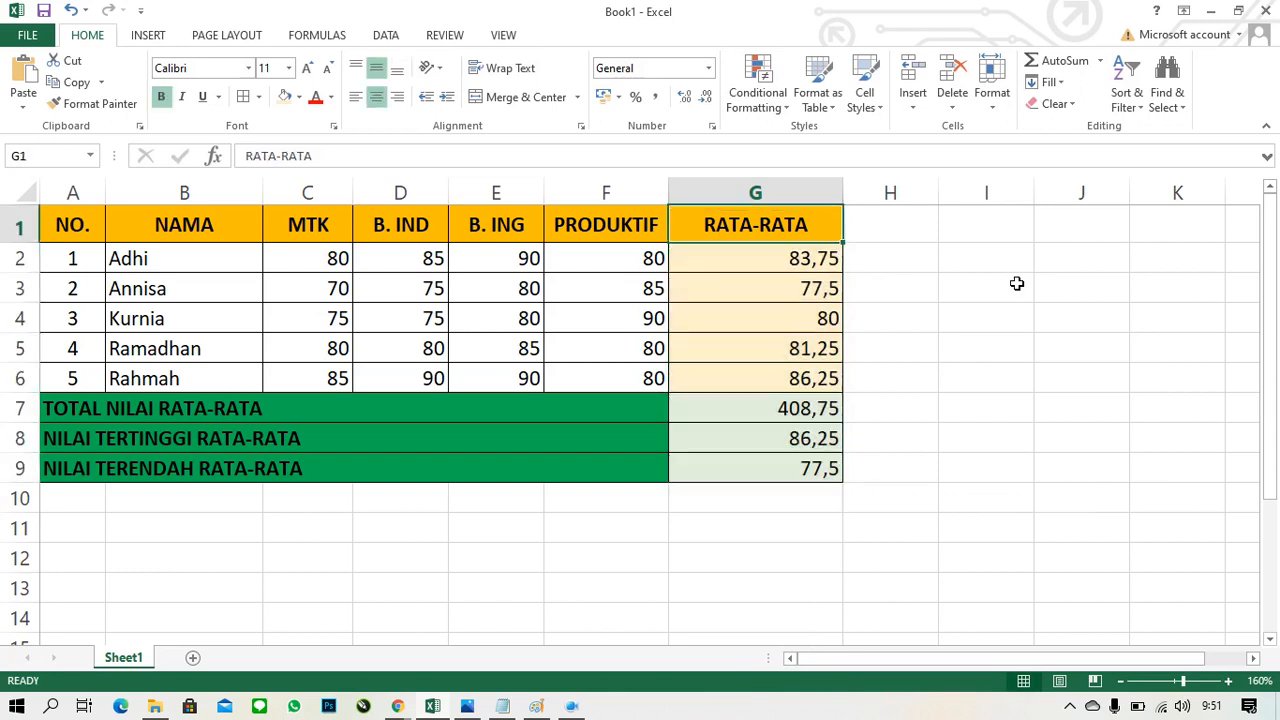
pyautogui.press('Down')
pyautogui.click(1016, 284)
pyautogui.press('Left')
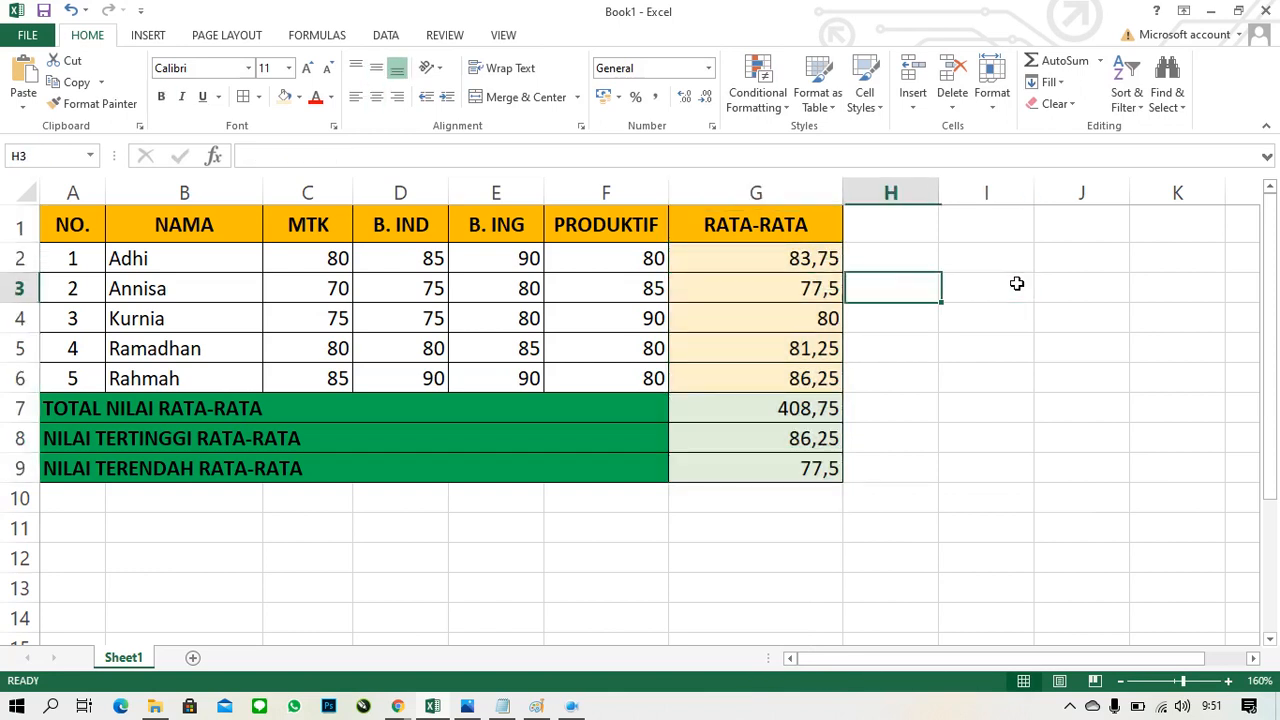
# Try showing the average in G2 with no decimal places, and undo the decimal reductions
pyautogui.press('Left')
pyautogui.press('Up')
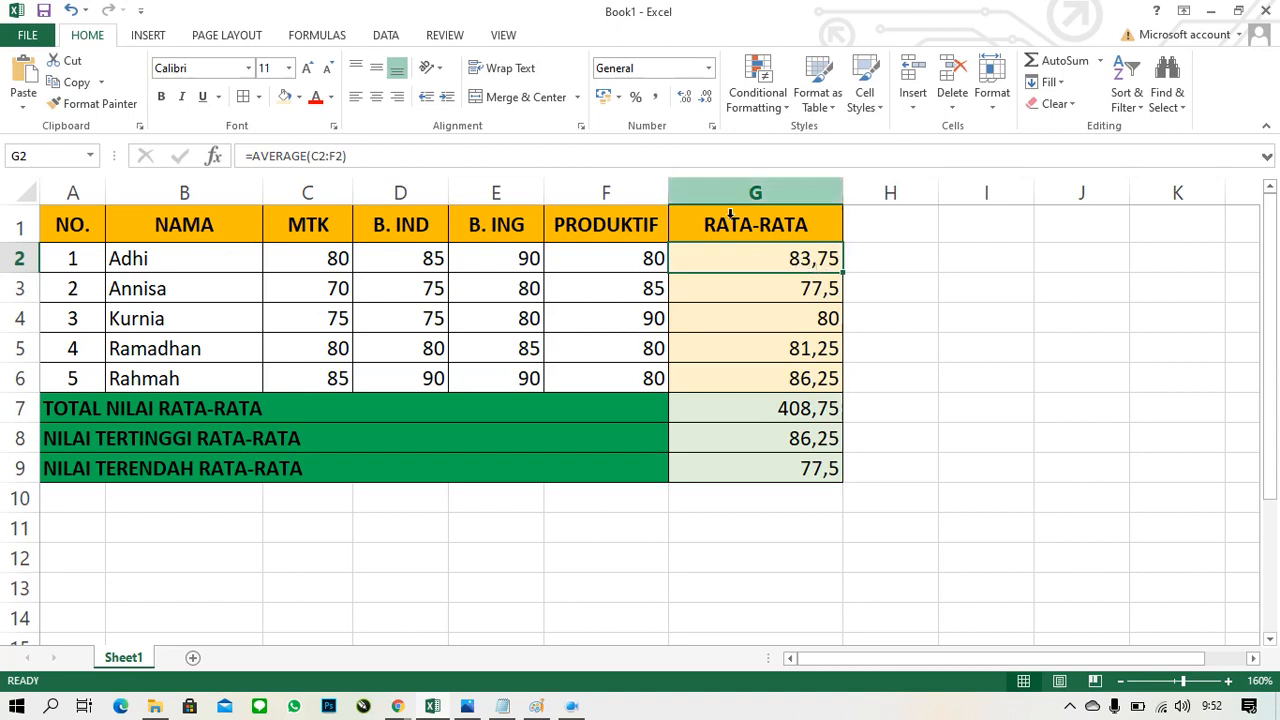
pyautogui.click(706, 98)
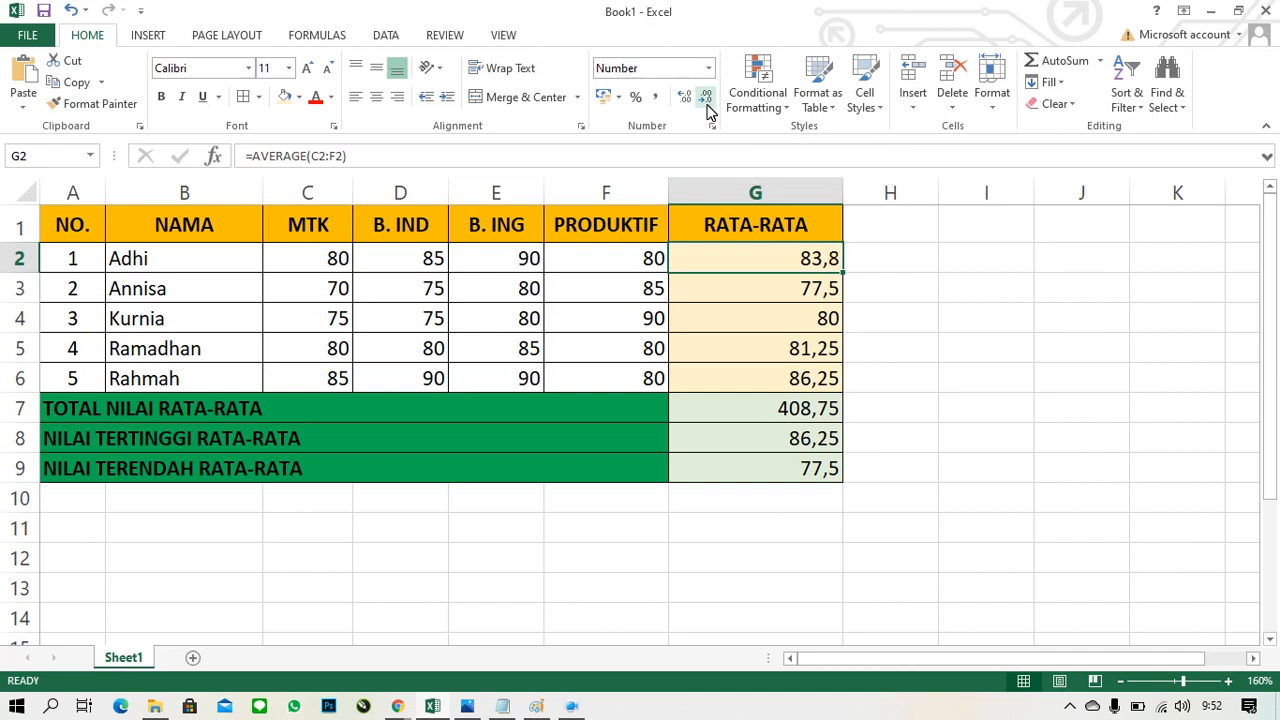
pyautogui.click(706, 100)
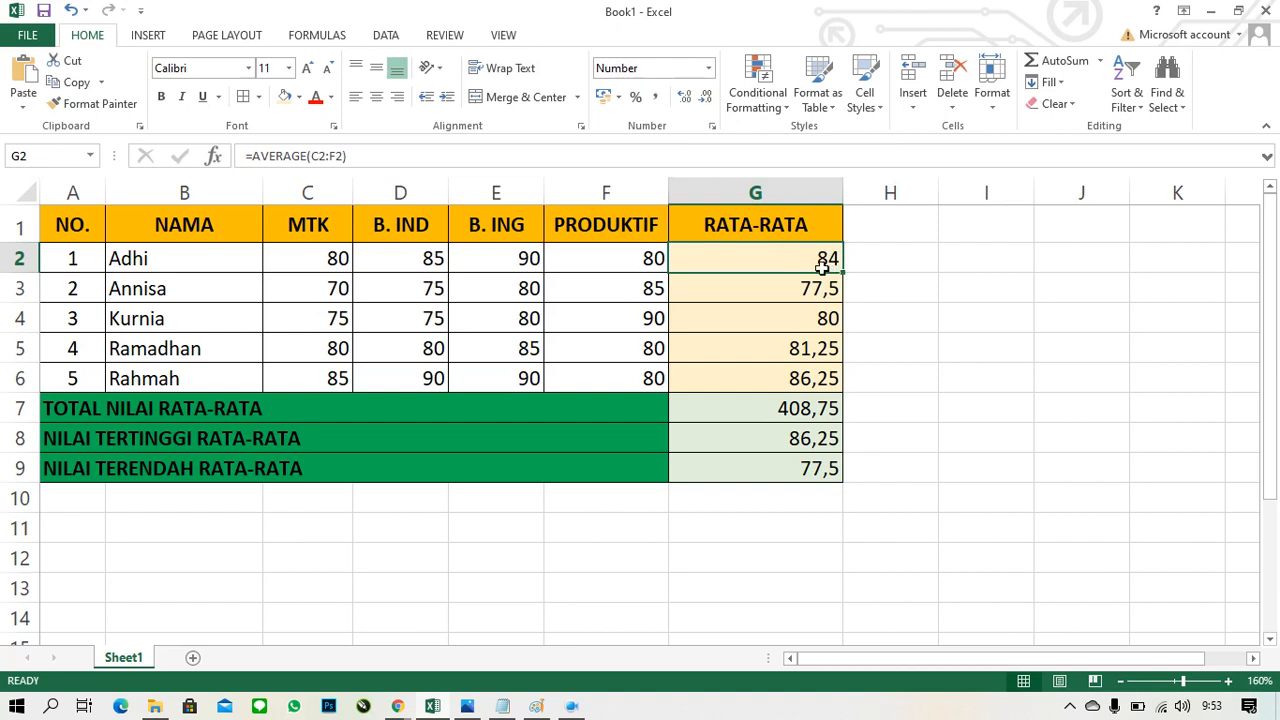
pyautogui.hotkey('ctrl', 'z')
pyautogui.hotkey('ctrl', 'z')
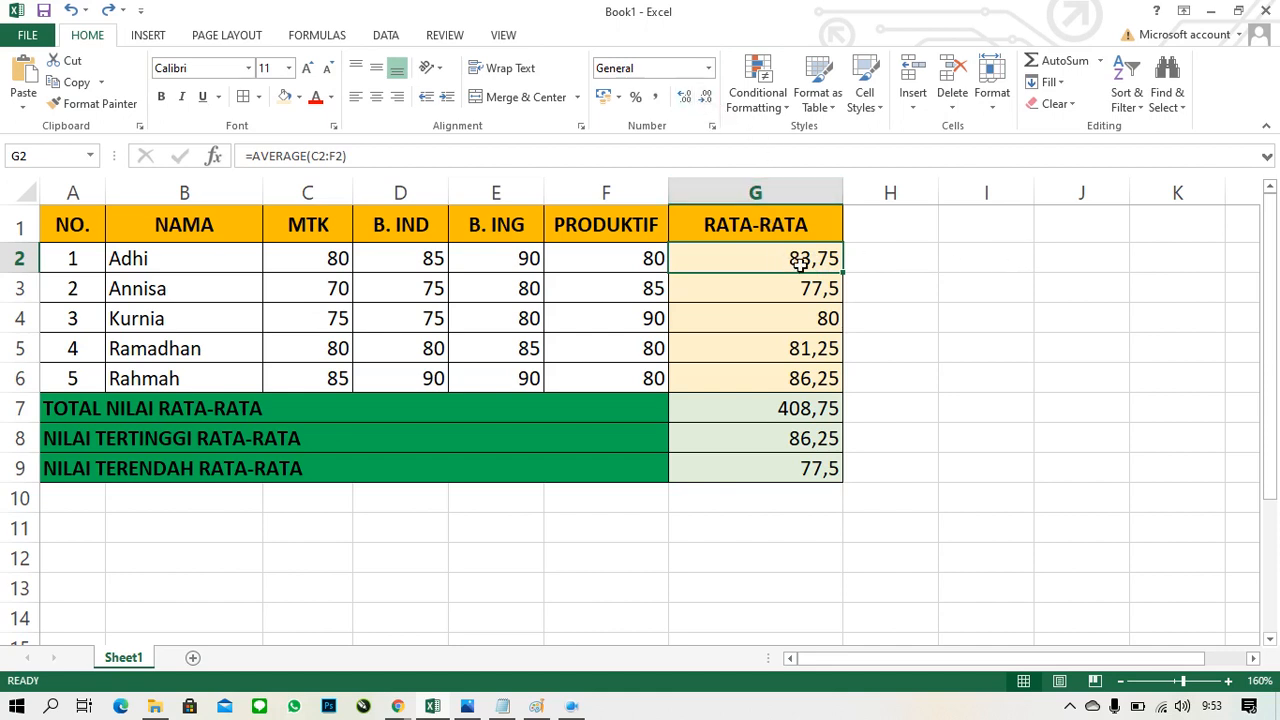
# Try removing the decimals in G2, restoring two decimal places and removing them again, and undo the last reduction
pyautogui.click(705, 97)
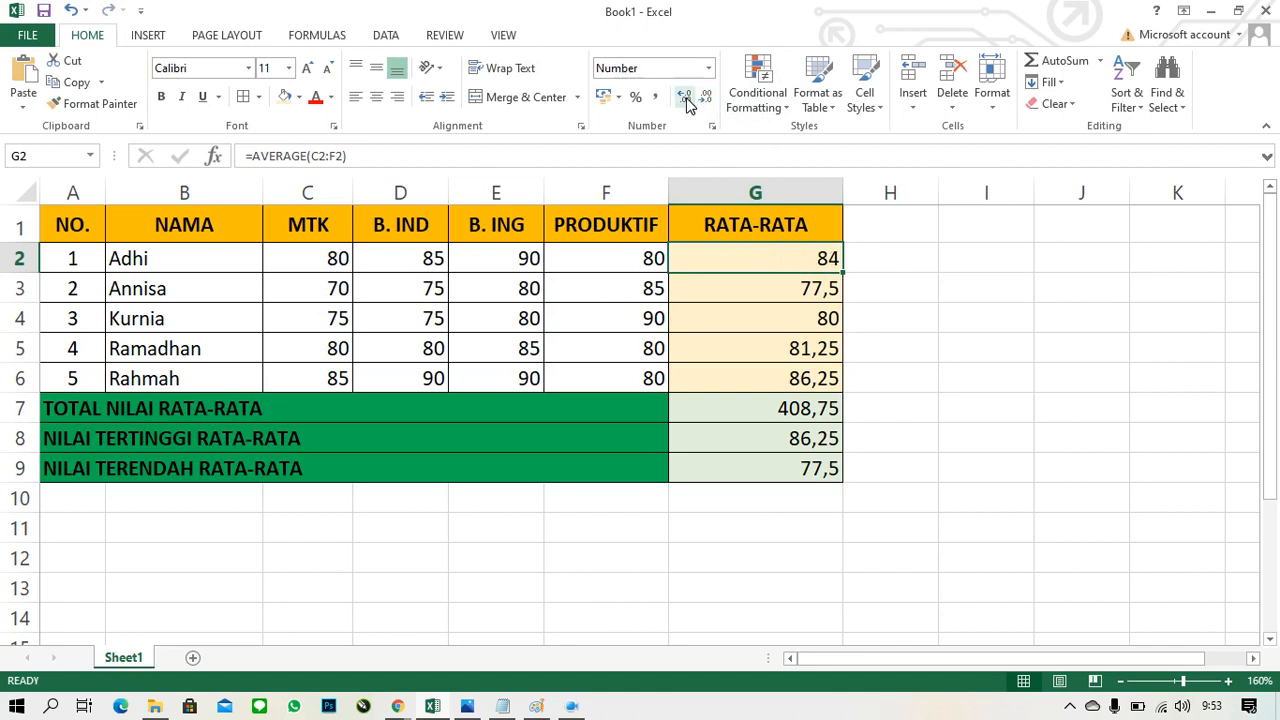
pyautogui.click(685, 97)
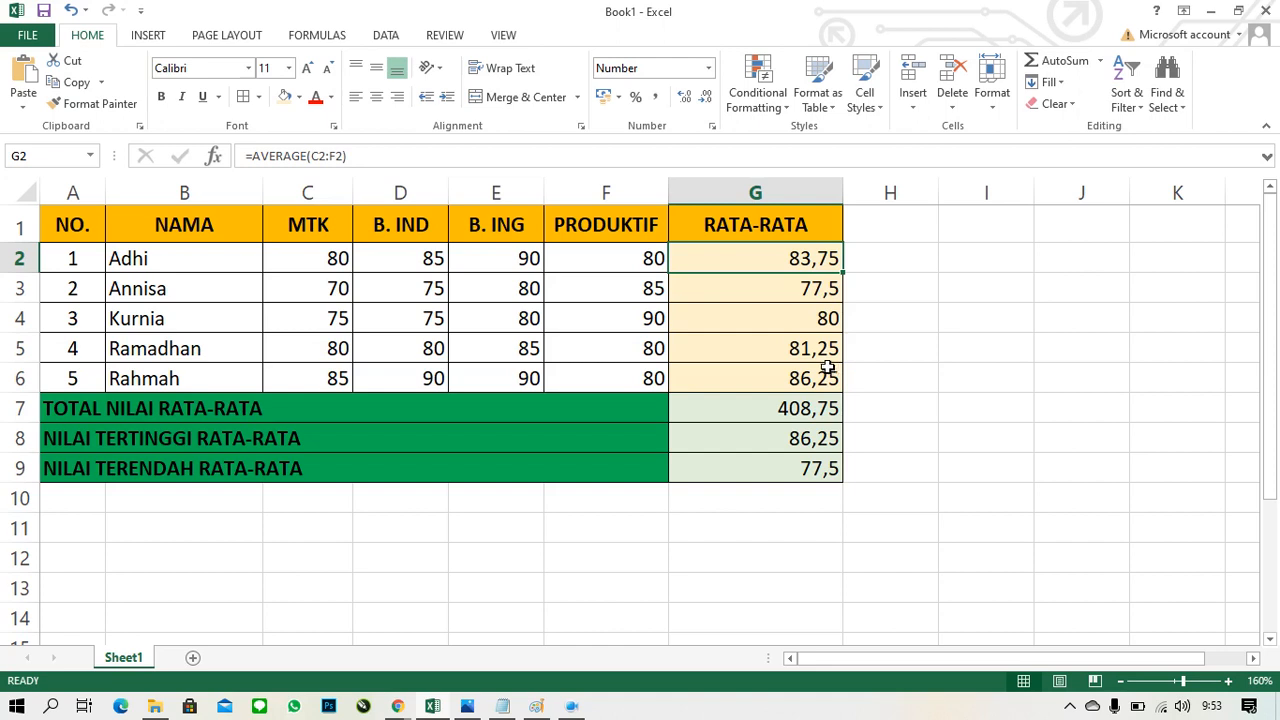
pyautogui.click(705, 97)
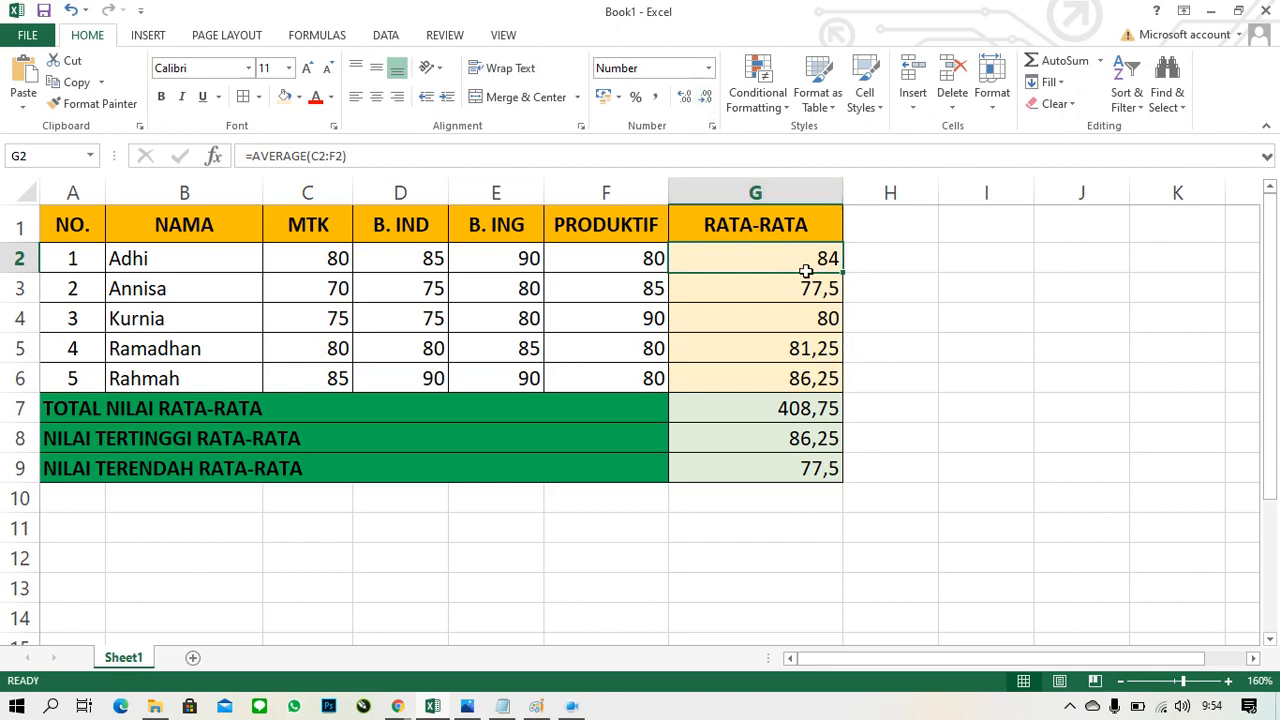
pyautogui.hotkey('ctrl', 'z')
# Try removing the decimal places from all values in G2:G9, and undo the reductions
pyautogui.moveTo(817, 263); pyautogui.dragTo(799, 472)
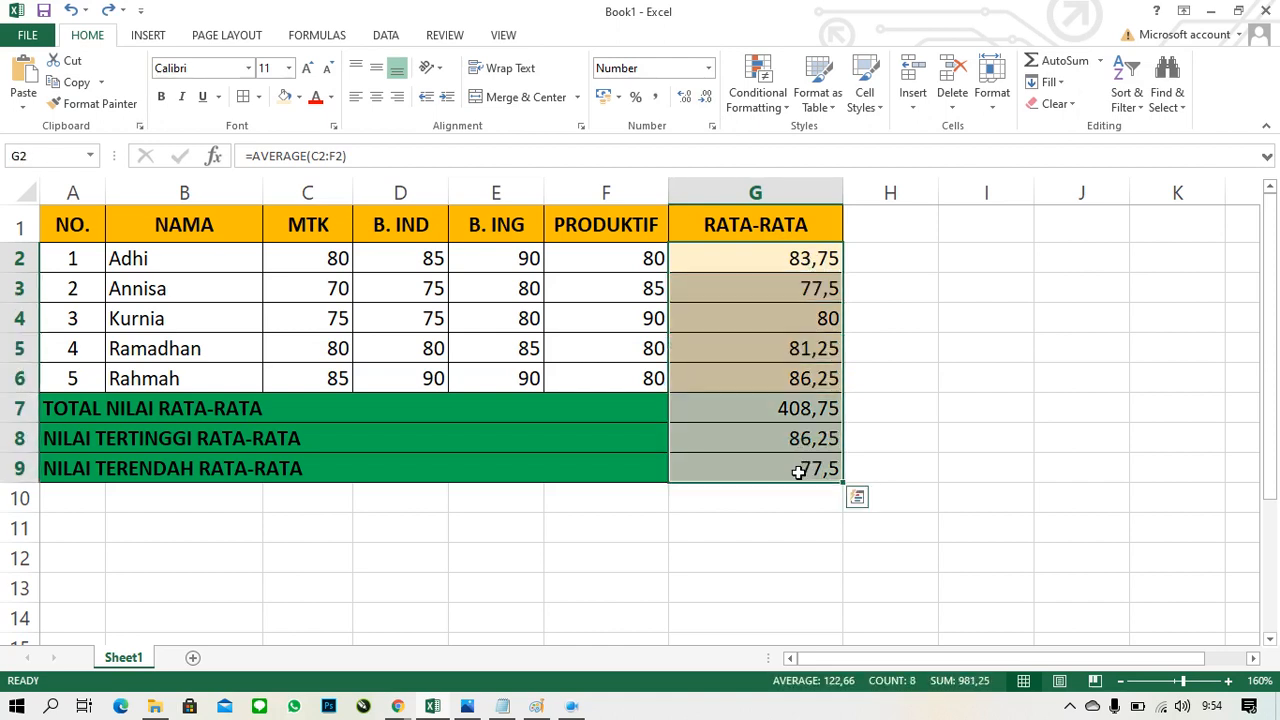
pyautogui.click(706, 100)
pyautogui.click(706, 100)
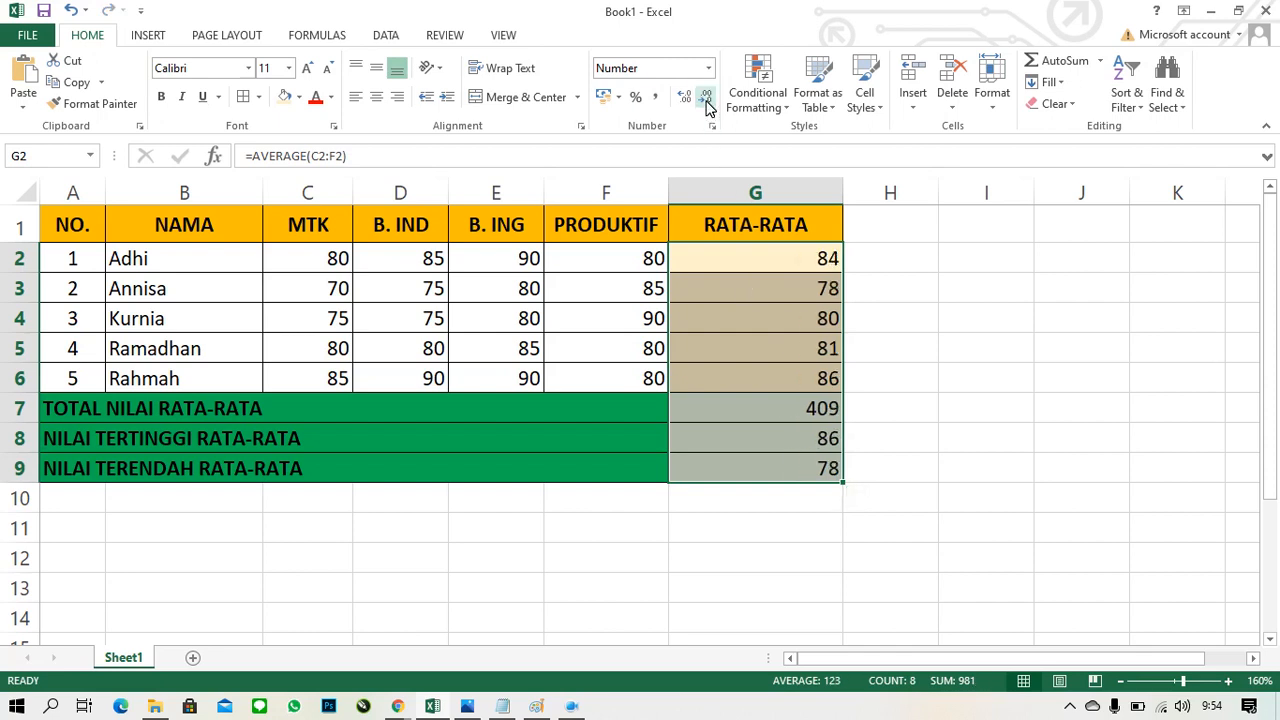
pyautogui.hotkey('ctrl', 'z')
pyautogui.hotkey('ctrl', 'z')
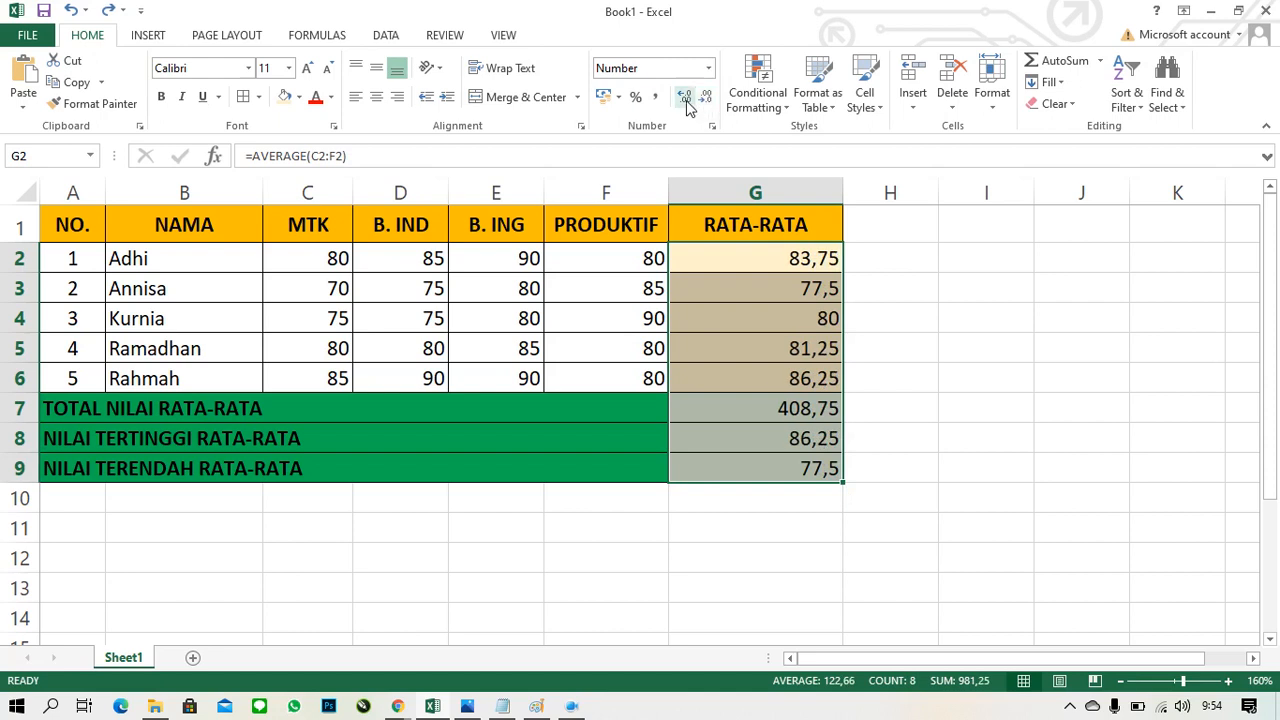
# Try extending G2:G9 to three decimal places and reducing them to none, and undo these format changes
pyautogui.click(685, 100)
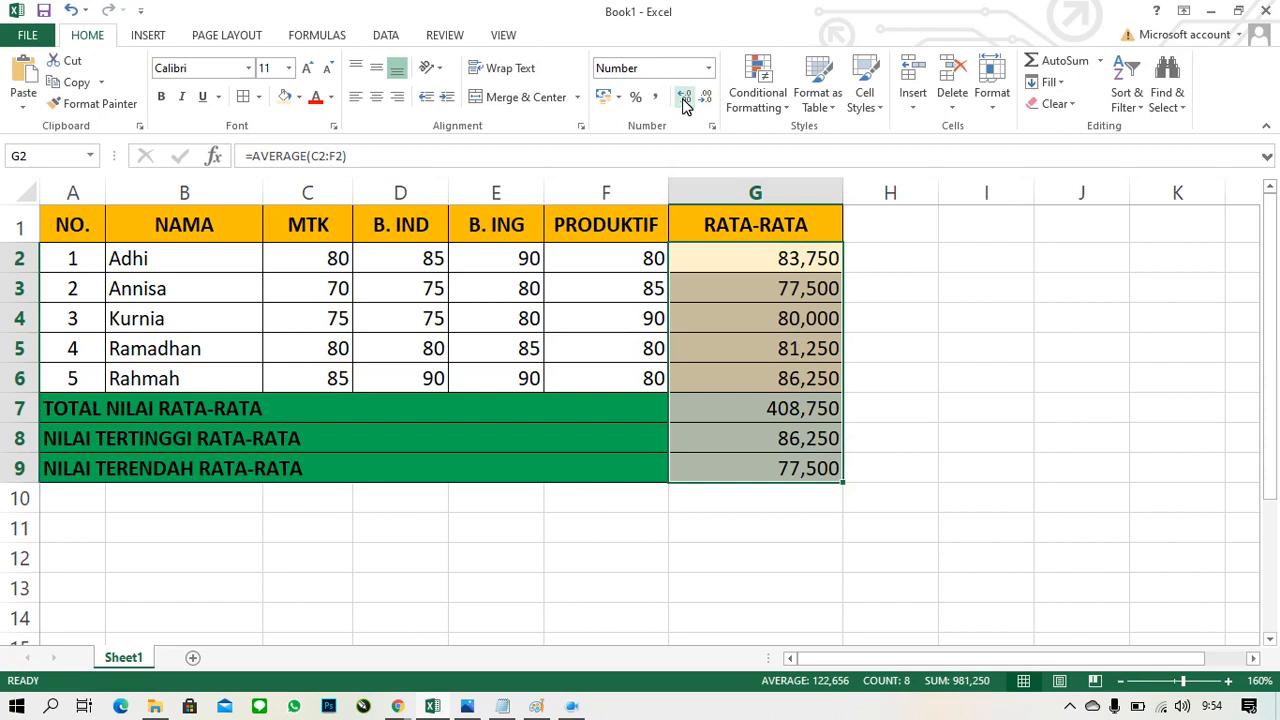
pyautogui.click(705, 100)
pyautogui.click(705, 100)
pyautogui.click(705, 100)
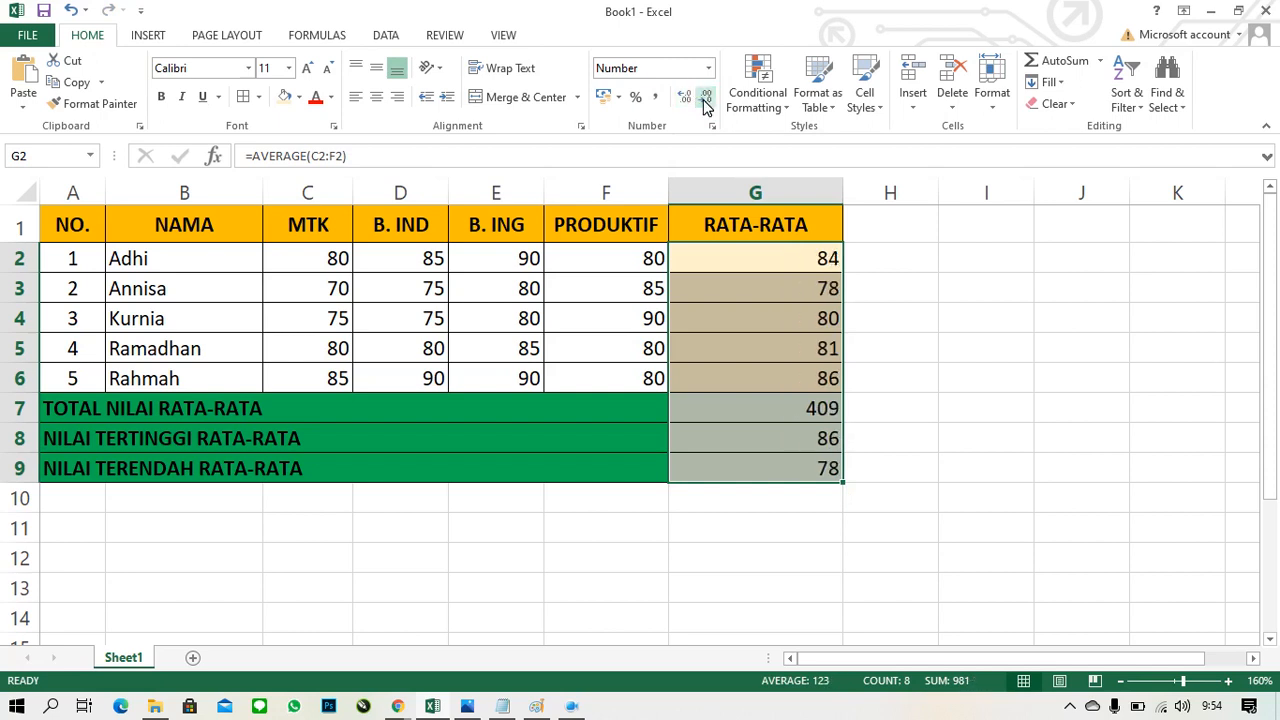
pyautogui.hotkey('ctrl', 'z')
pyautogui.hotkey('ctrl', 'z')
pyautogui.hotkey('ctrl', 'z')
pyautogui.hotkey('ctrl', 'z')
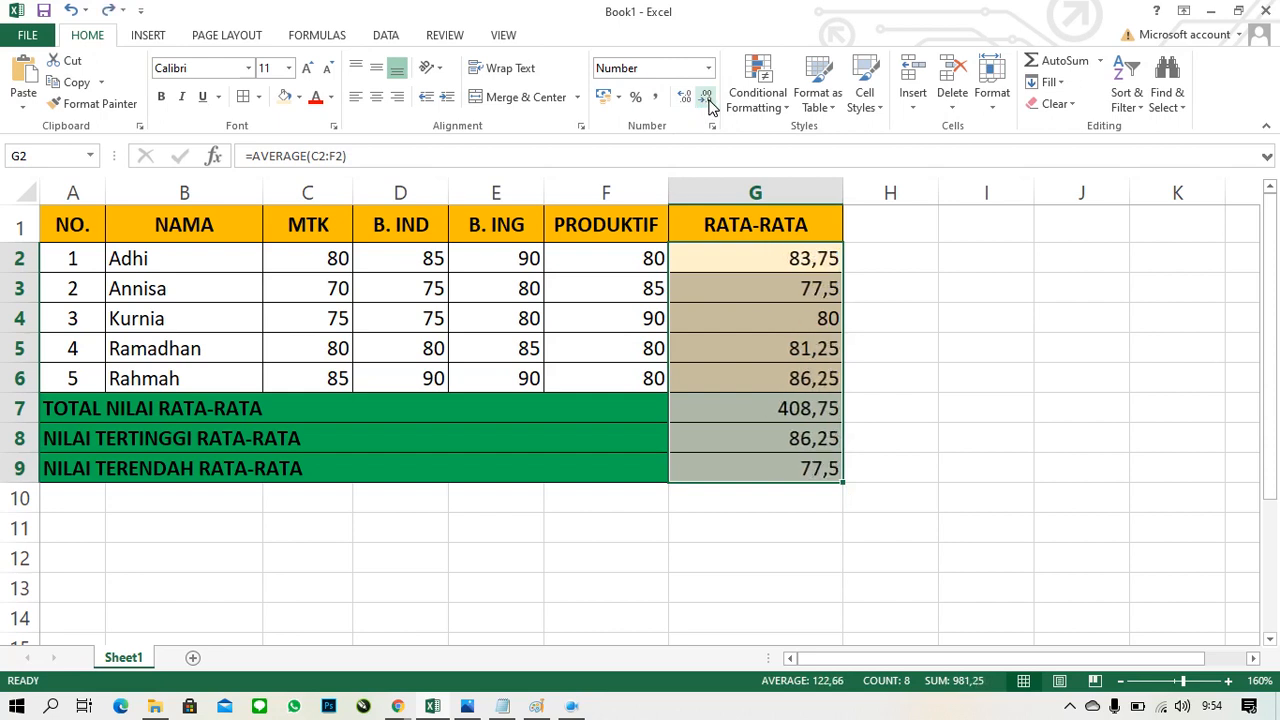
# Try decreasing the decimals in G2:G9 to one and to none, and undo each reduction
pyautogui.click(705, 100)
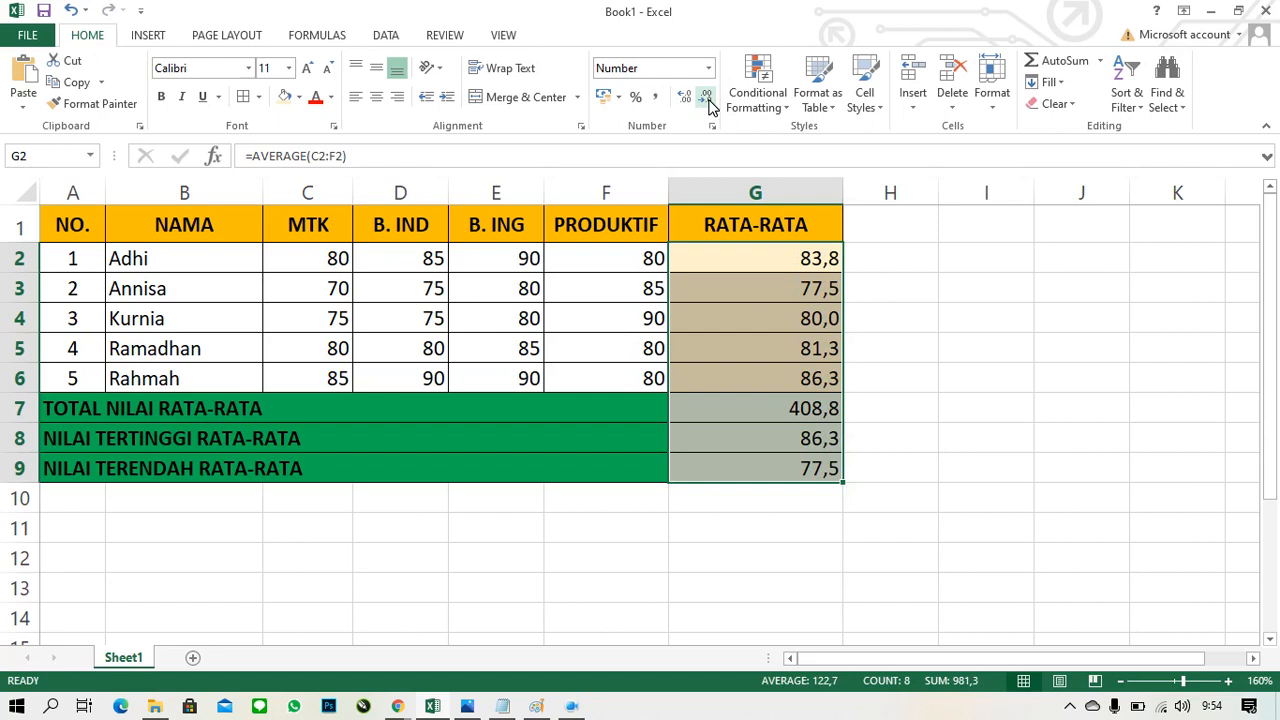
pyautogui.click(705, 100)
pyautogui.hotkey('ctrl', 'z')
pyautogui.hotkey('ctrl', 'z')
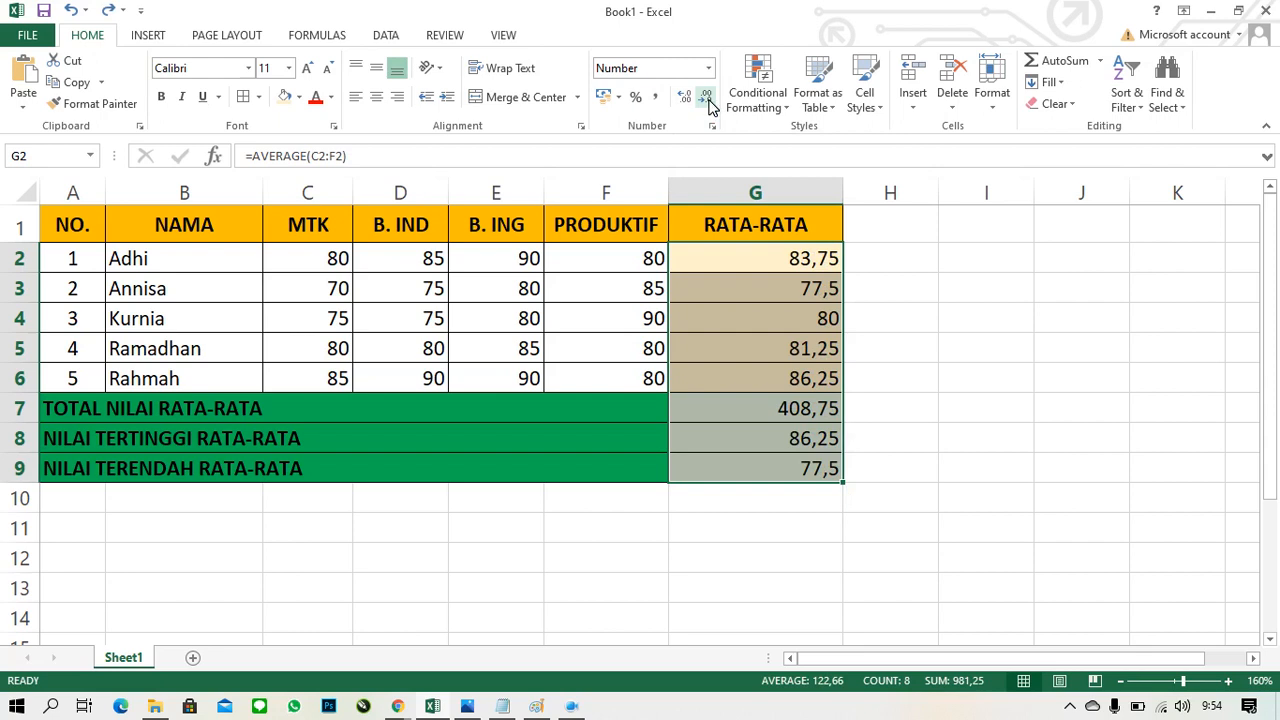
pyautogui.click(705, 100)
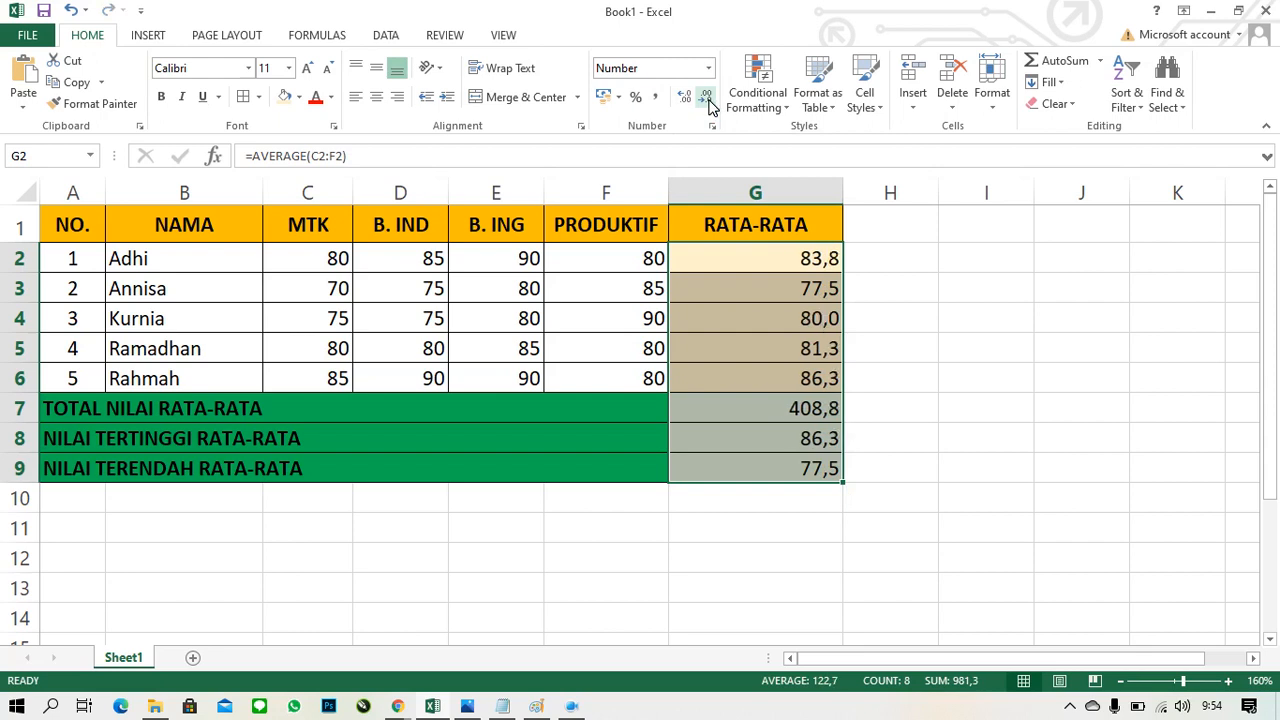
pyautogui.hotkey('ctrl', 'z')
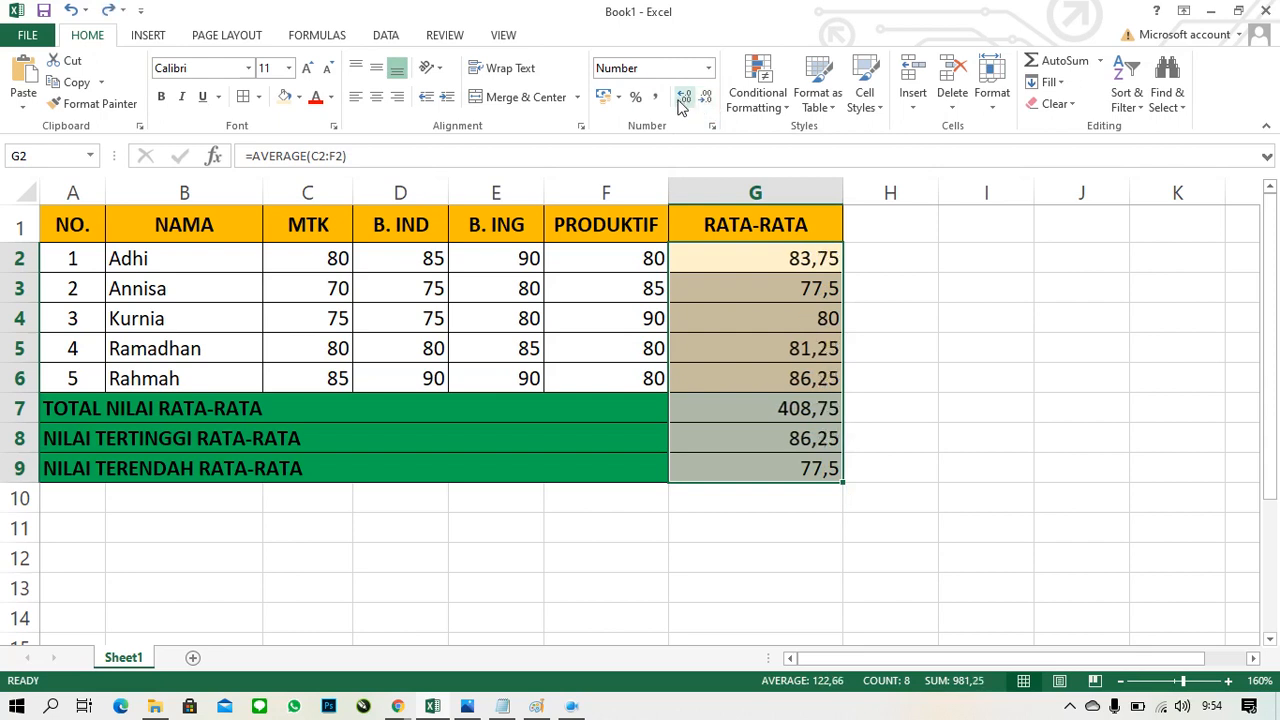
# Increase G2:G9 to three decimal places and reduce them to zero, so the values display as whole numbers
pyautogui.click(684, 100)
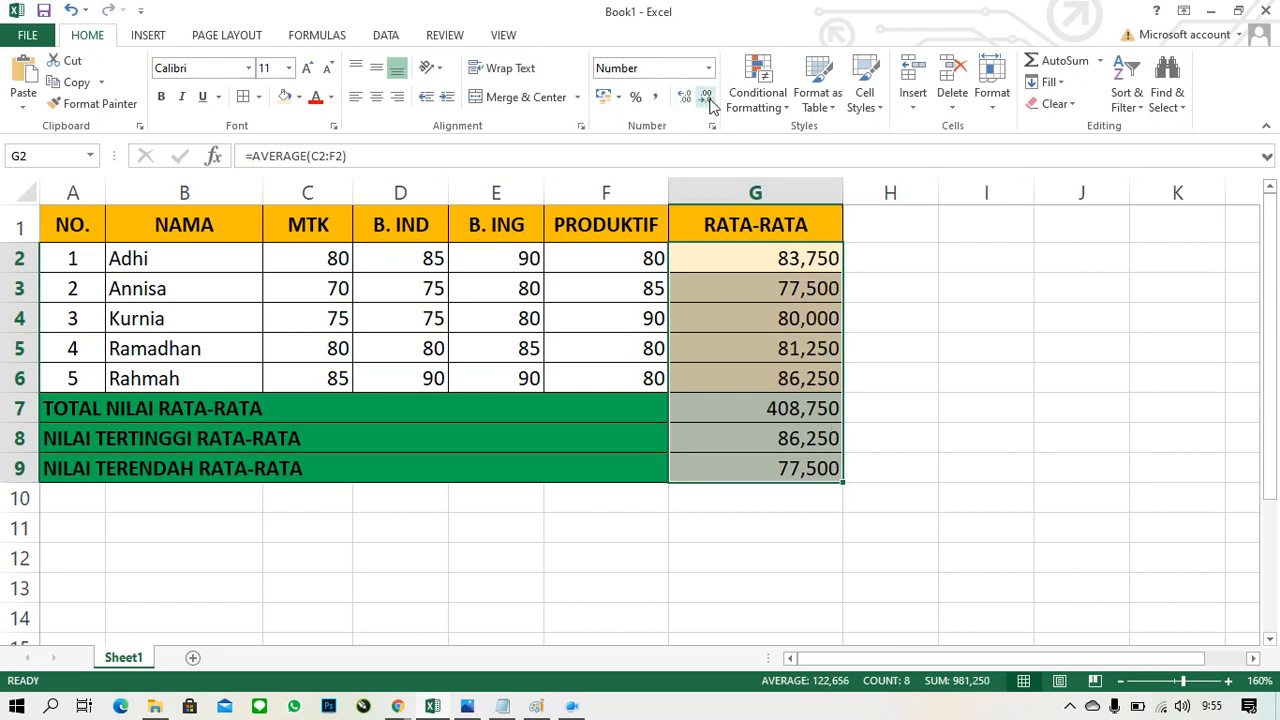
pyautogui.click(707, 99)
pyautogui.click(707, 99)
pyautogui.click(707, 99)
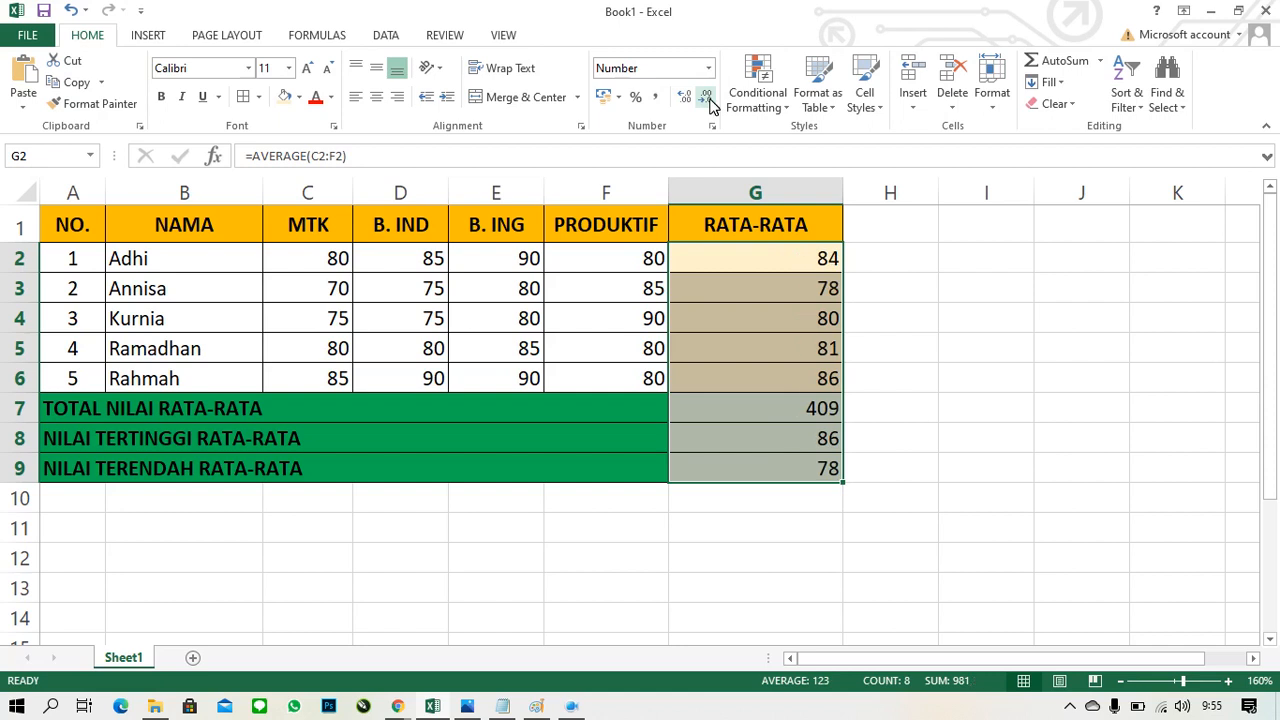
pyautogui.click(684, 99)
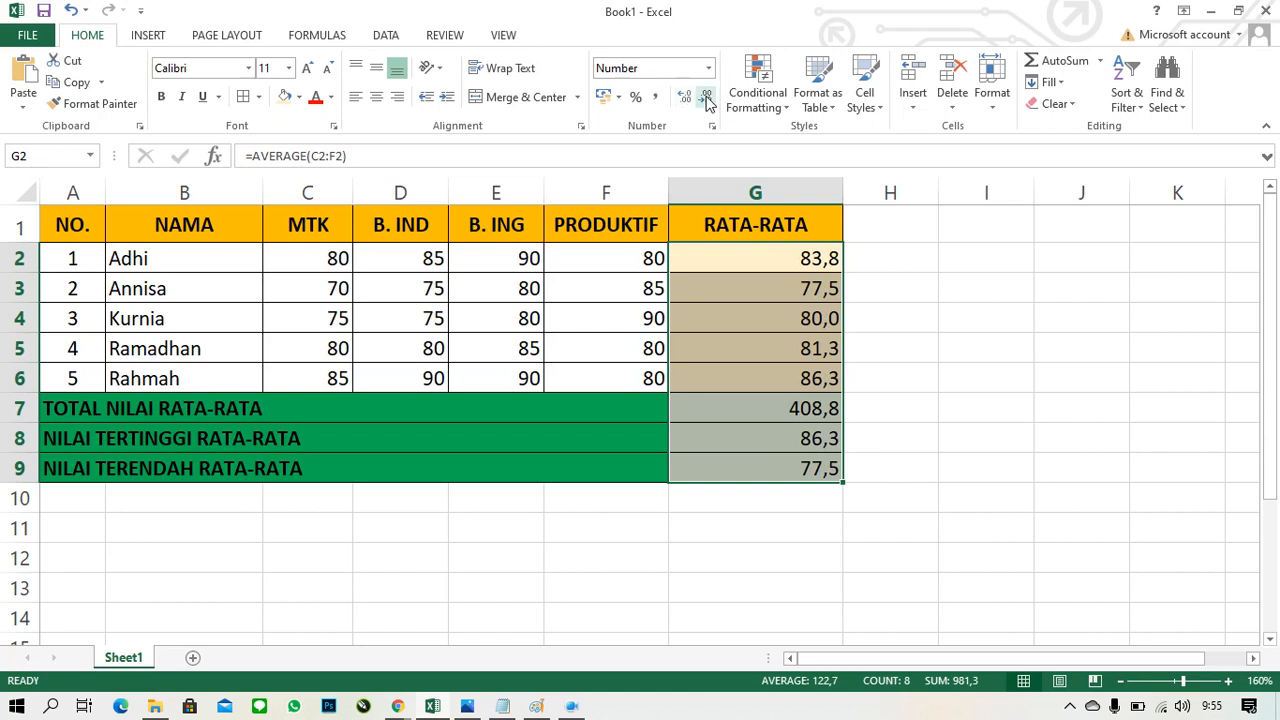
pyautogui.click(706, 98)
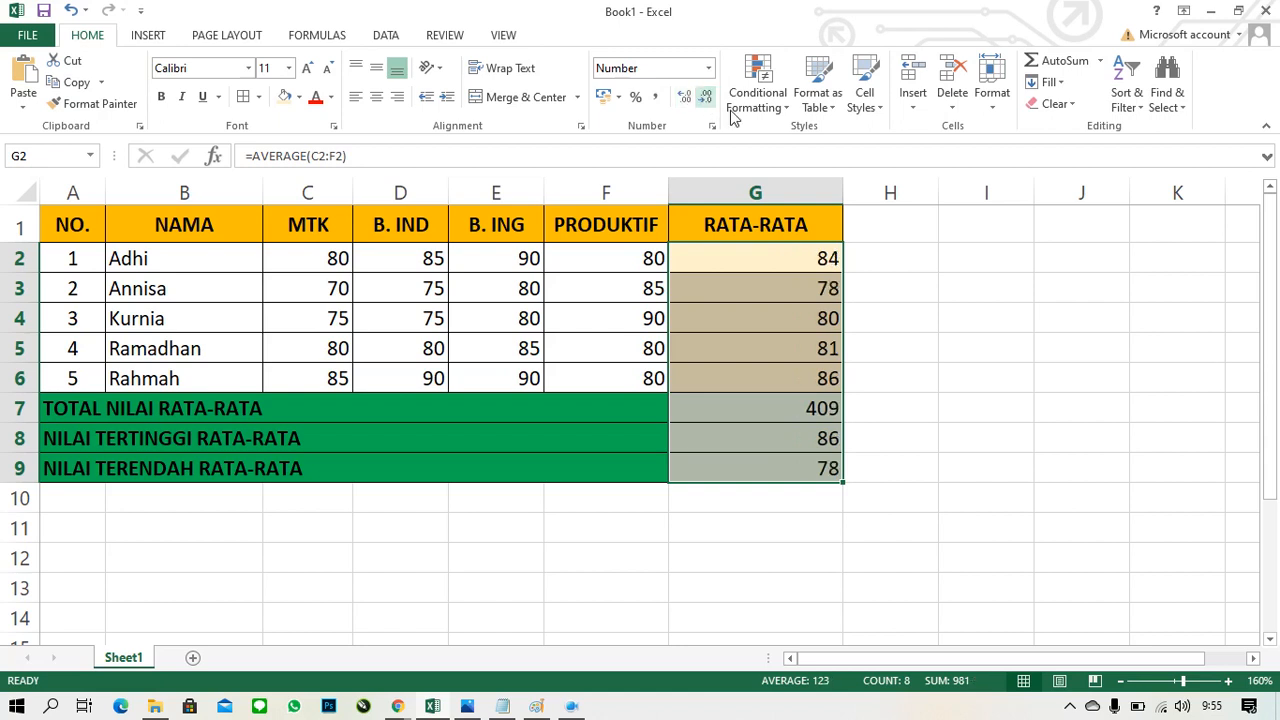
# Clear the contents of G2:H9, removing all average, total, highest and lowest formulas
pyautogui.click(892, 332)
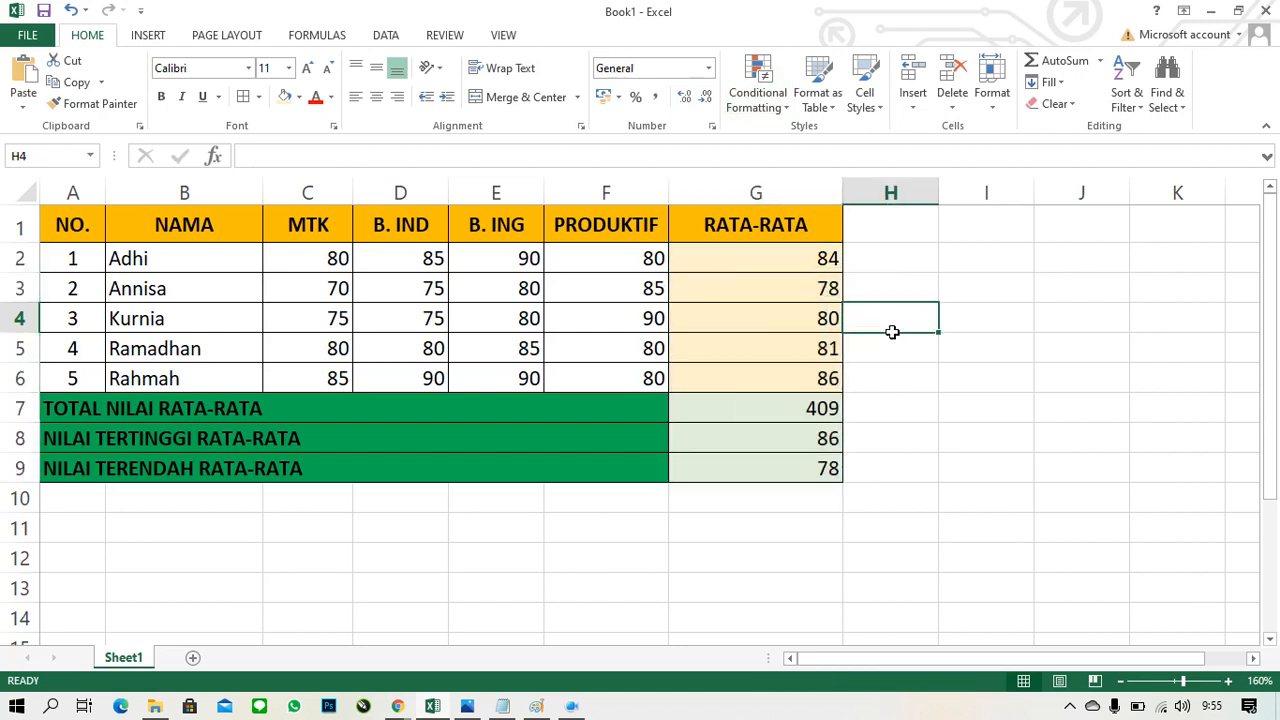
pyautogui.moveTo(857, 266); pyautogui.dragTo(800, 469)
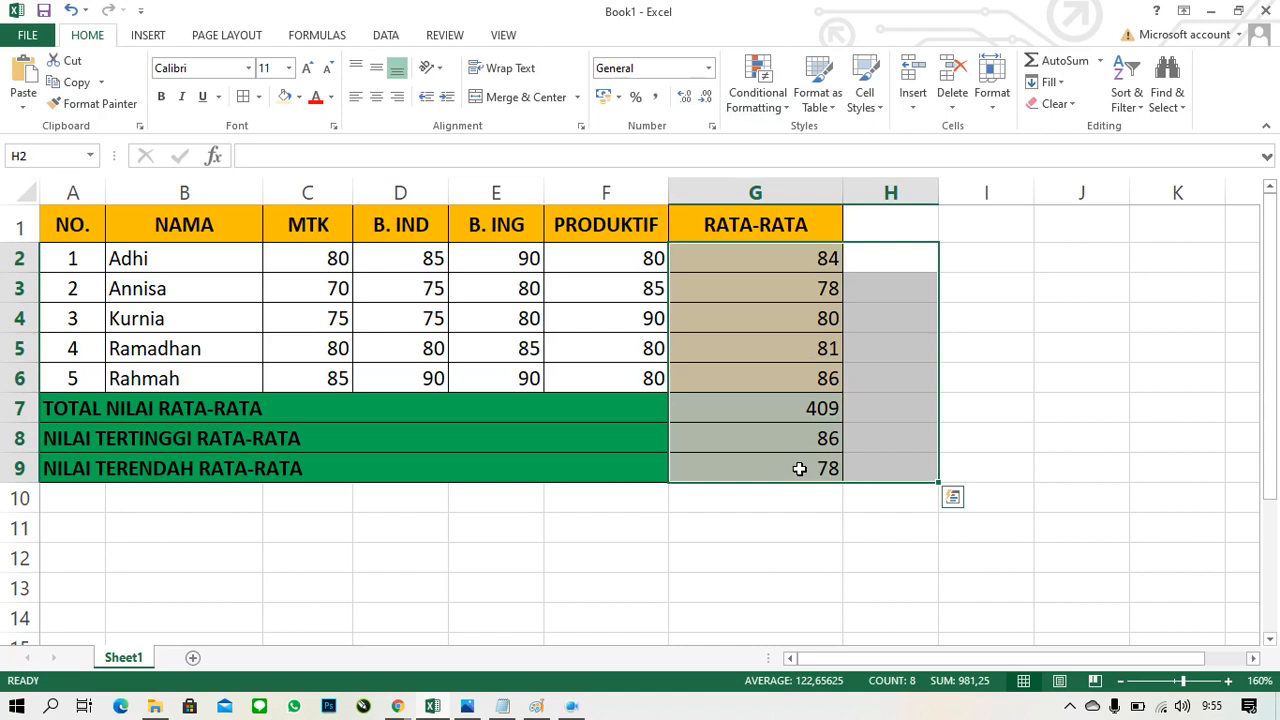
pyautogui.press('Delete')
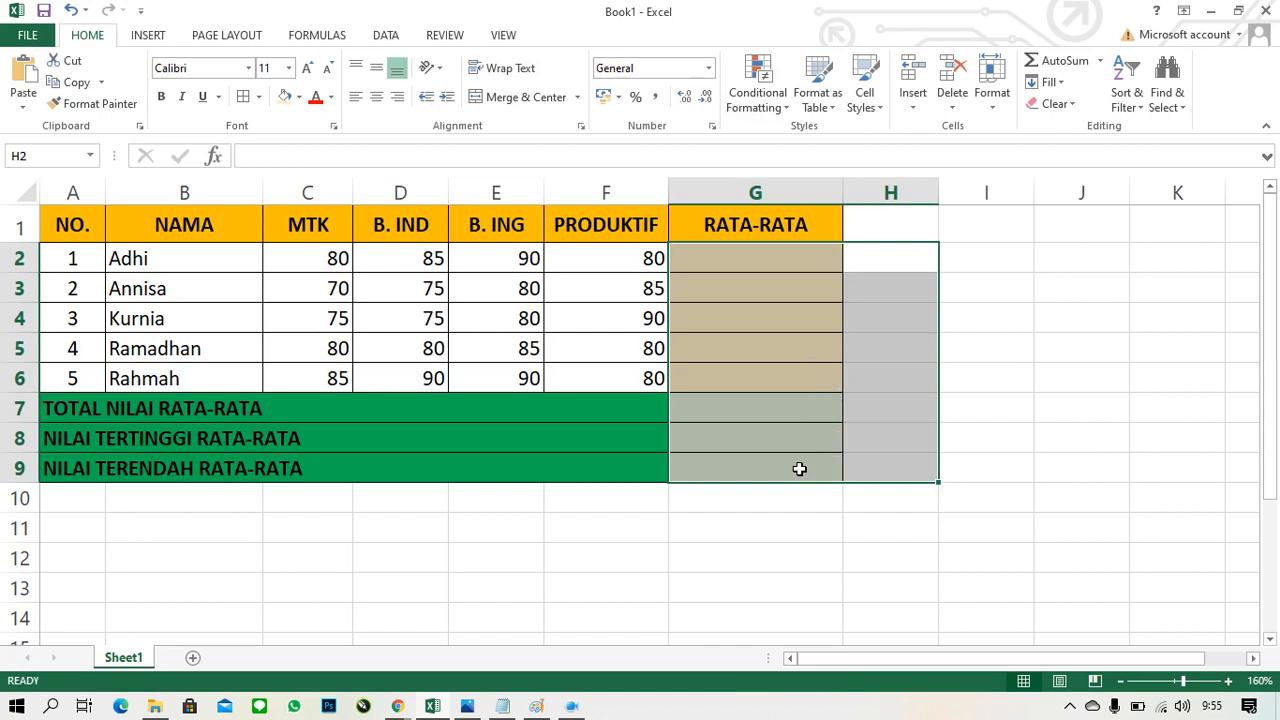
# Start an AVERAGE formula in G2 with C2, the first student's MTK score, as the beginning of its range
pyautogui.click(758, 267)
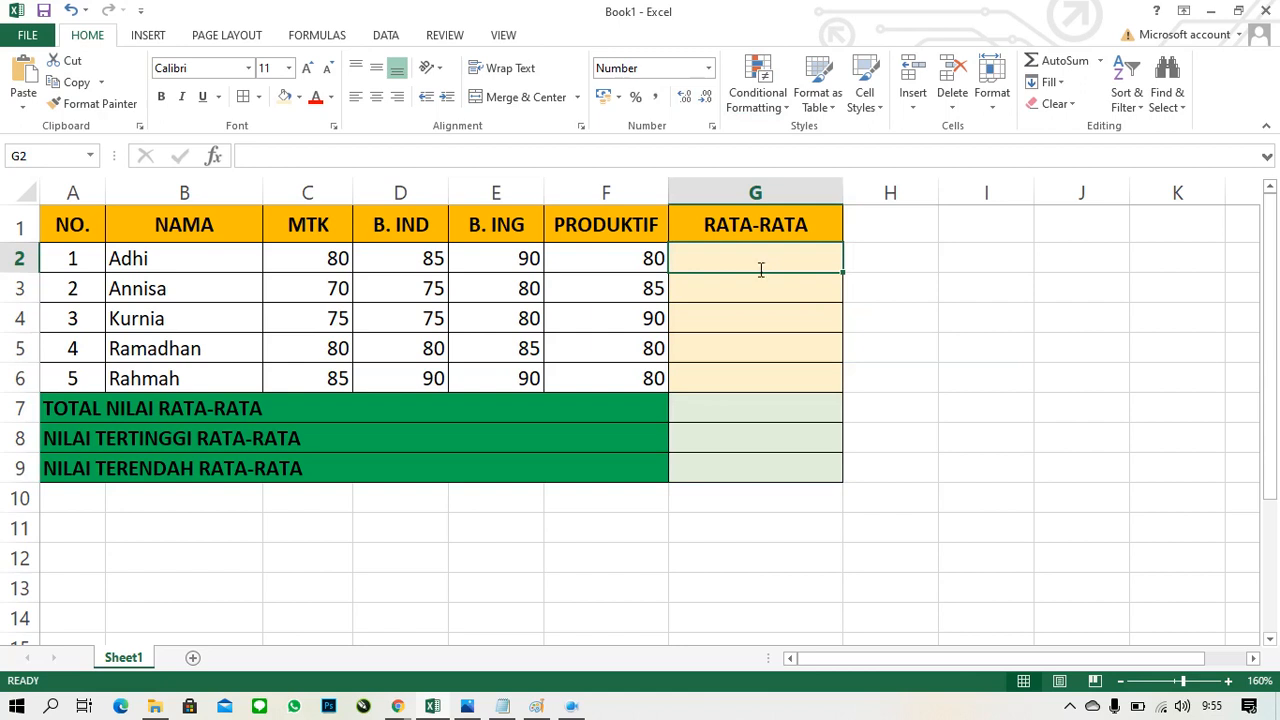
pyautogui.write('=ave')
pyautogui.write('erage')
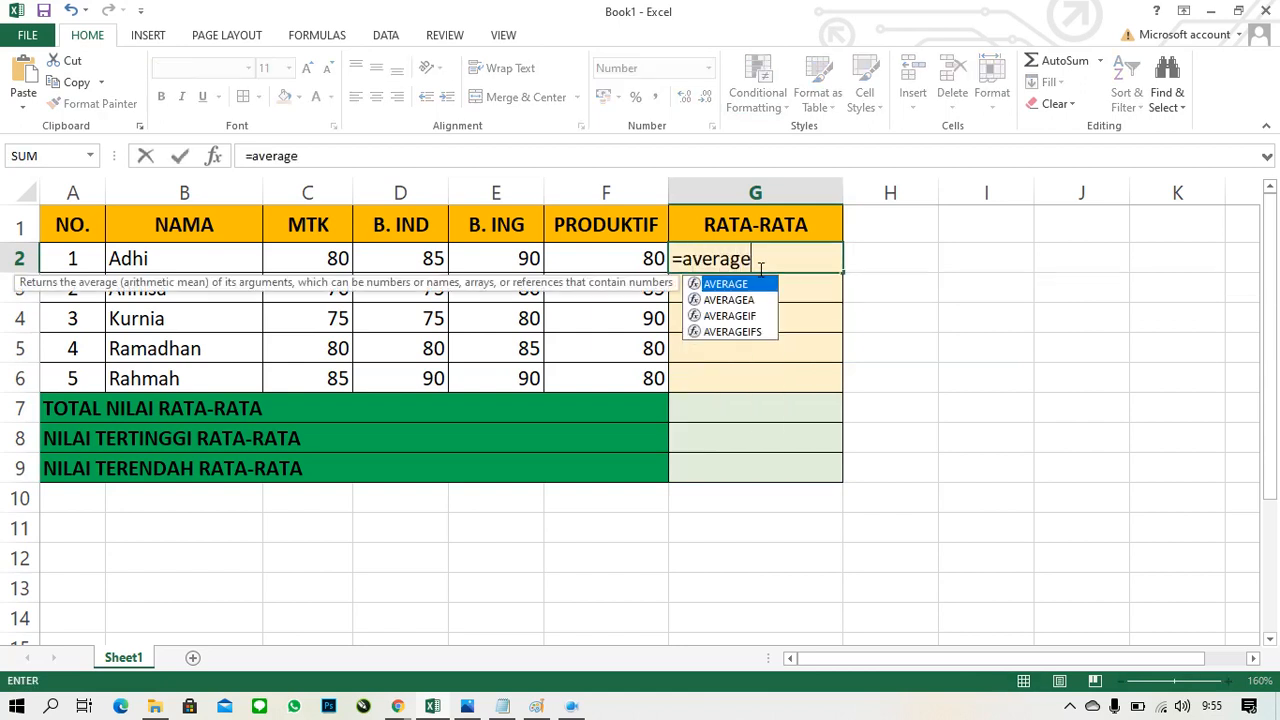
pyautogui.press('Tab')
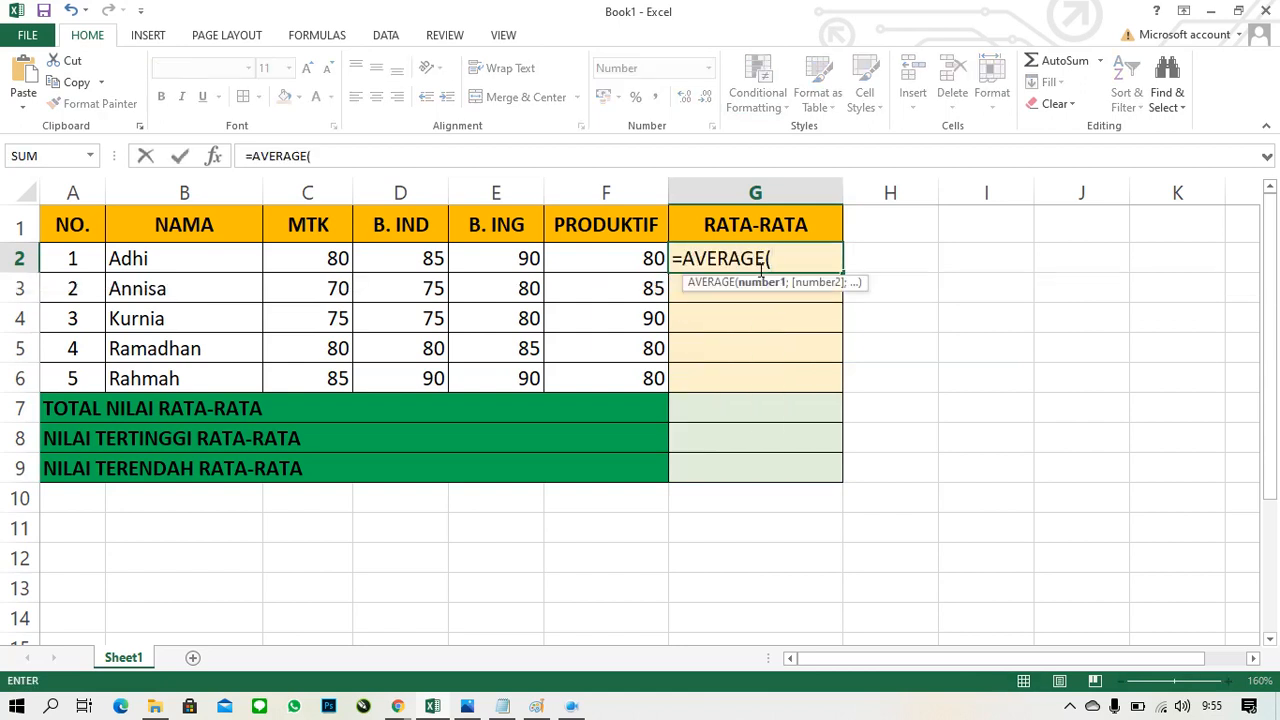
pyautogui.press('Left')
pyautogui.press('Left')
pyautogui.press('Left')
pyautogui.press('Left')
pyautogui.press('Right')
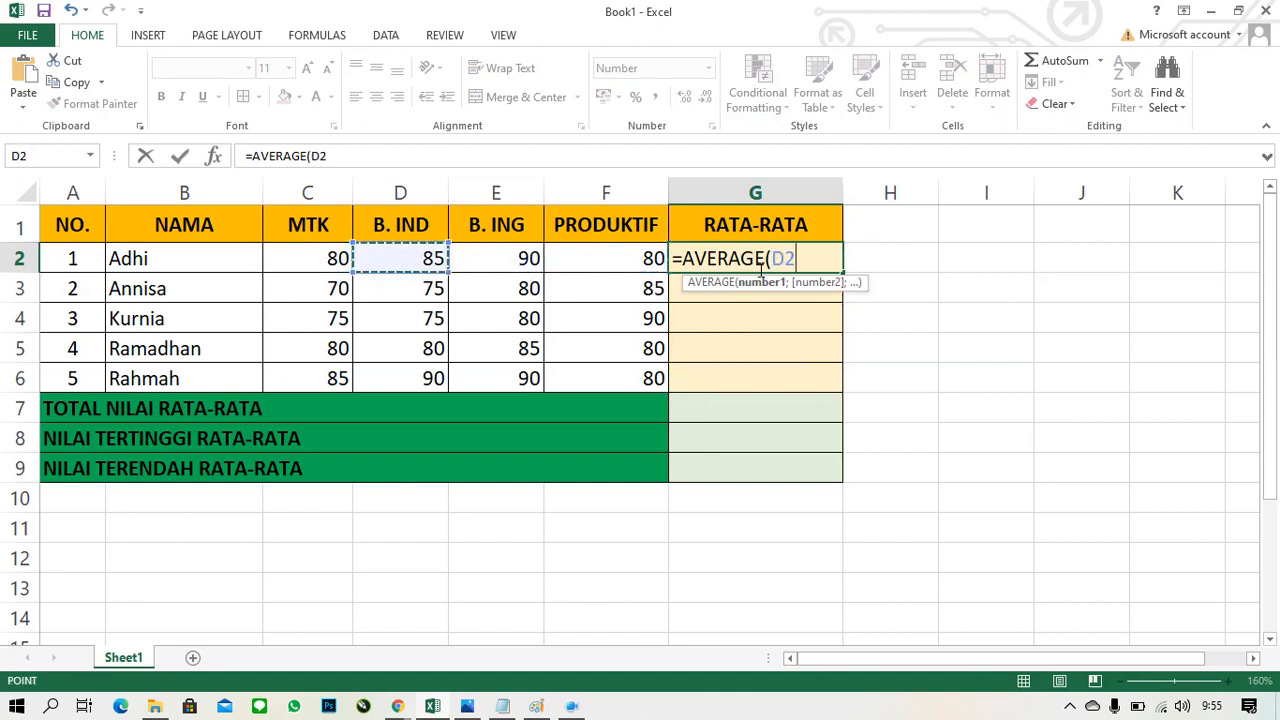
pyautogui.press('Right')
pyautogui.press('Left')
pyautogui.press('Right')
pyautogui.press('Right')
pyautogui.press('Left')
pyautogui.press('Left')
pyautogui.press('Left')
pyautogui.press('Left')
pyautogui.press('Right')
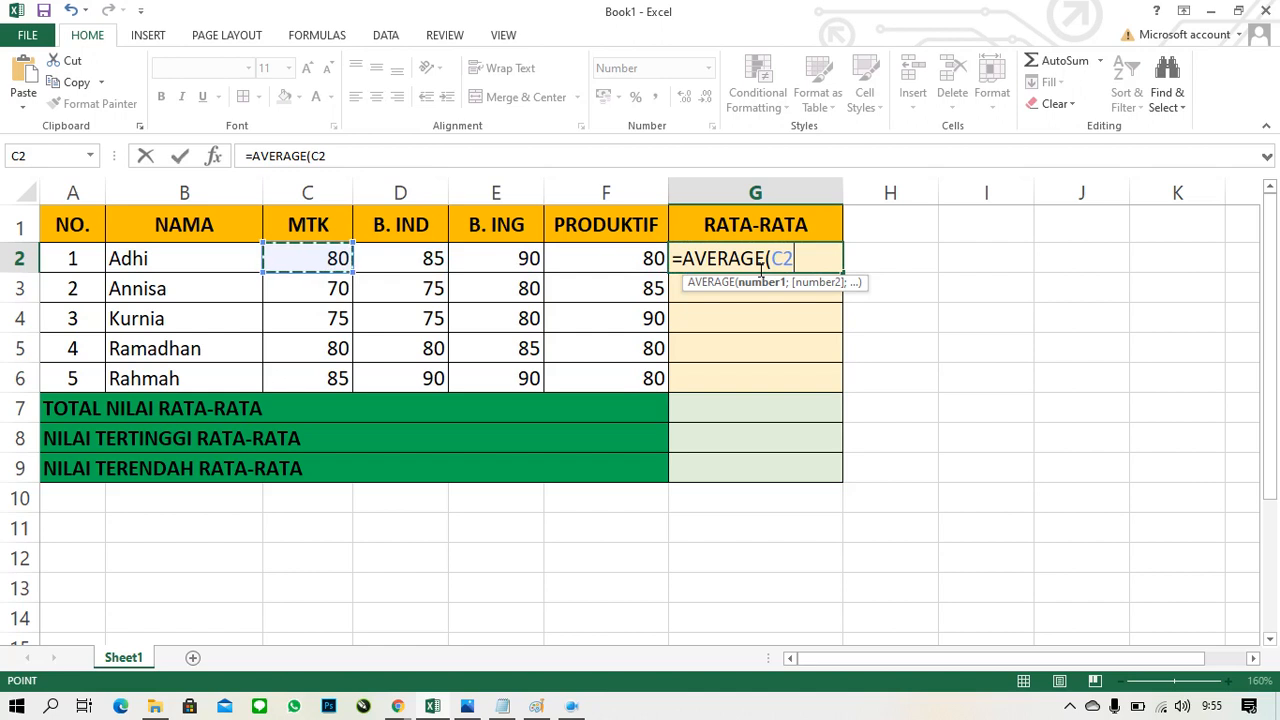
# Extend the G2 formula's range across the four scores to C2:F2 and enter =AVERAGE(C2:F2)
pyautogui.hotkey('shift', 'Right')
pyautogui.hotkey('shift', 'Right')
pyautogui.hotkey('shift', 'Right')
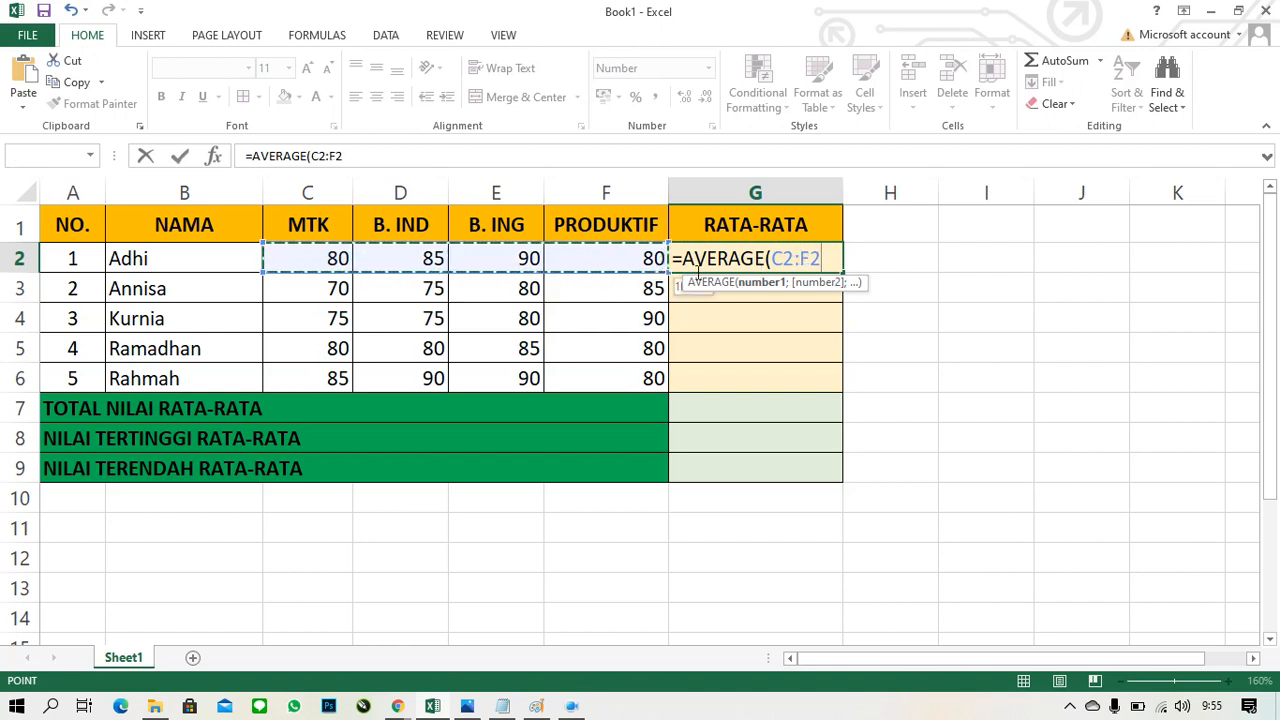
pyautogui.click(315, 265)
pyautogui.moveTo(315, 265); pyautogui.dragTo(588, 272)
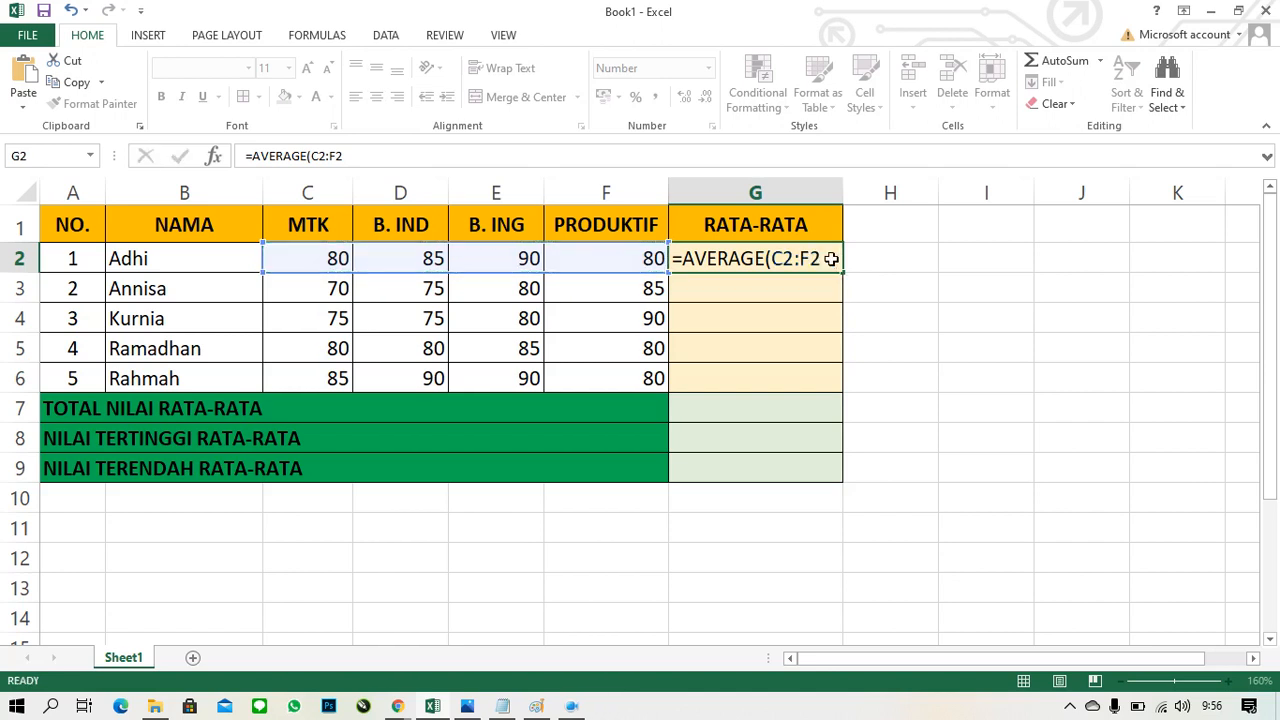
pyautogui.press('Return')
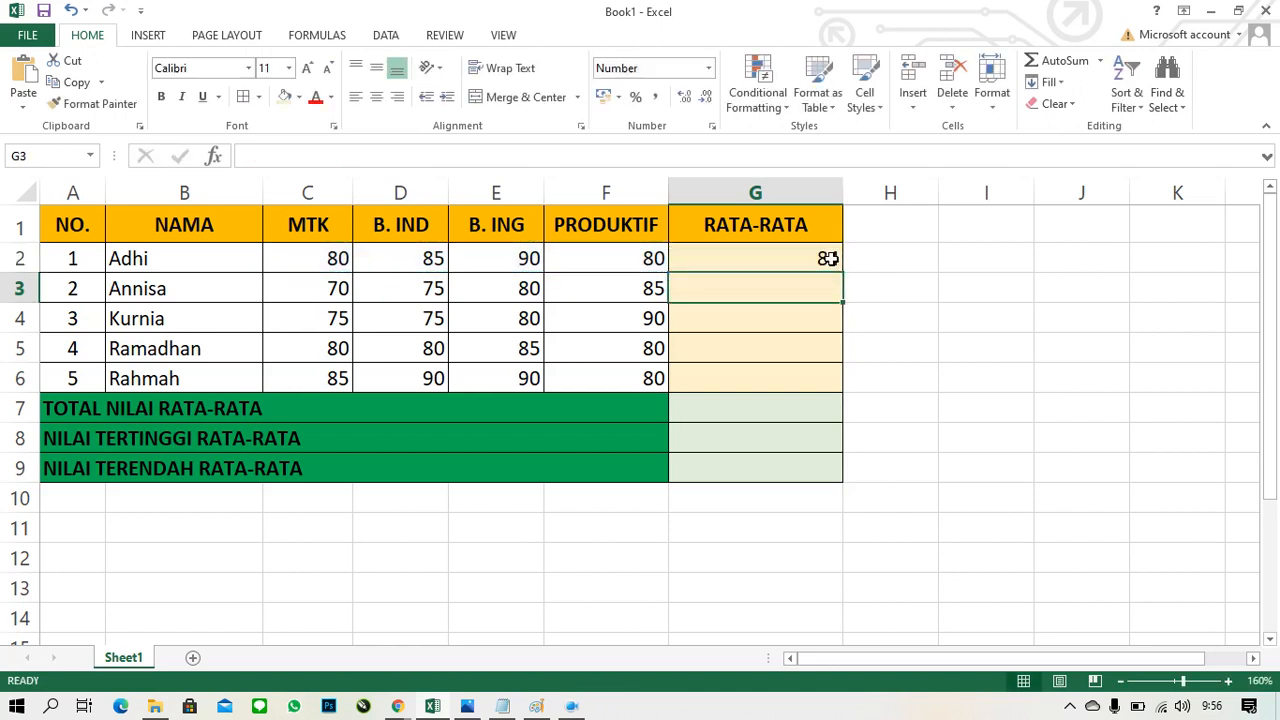
# Rewrite the range in G2's AVERAGE formula with a period separator, as C2.F2
pyautogui.click(775, 264)
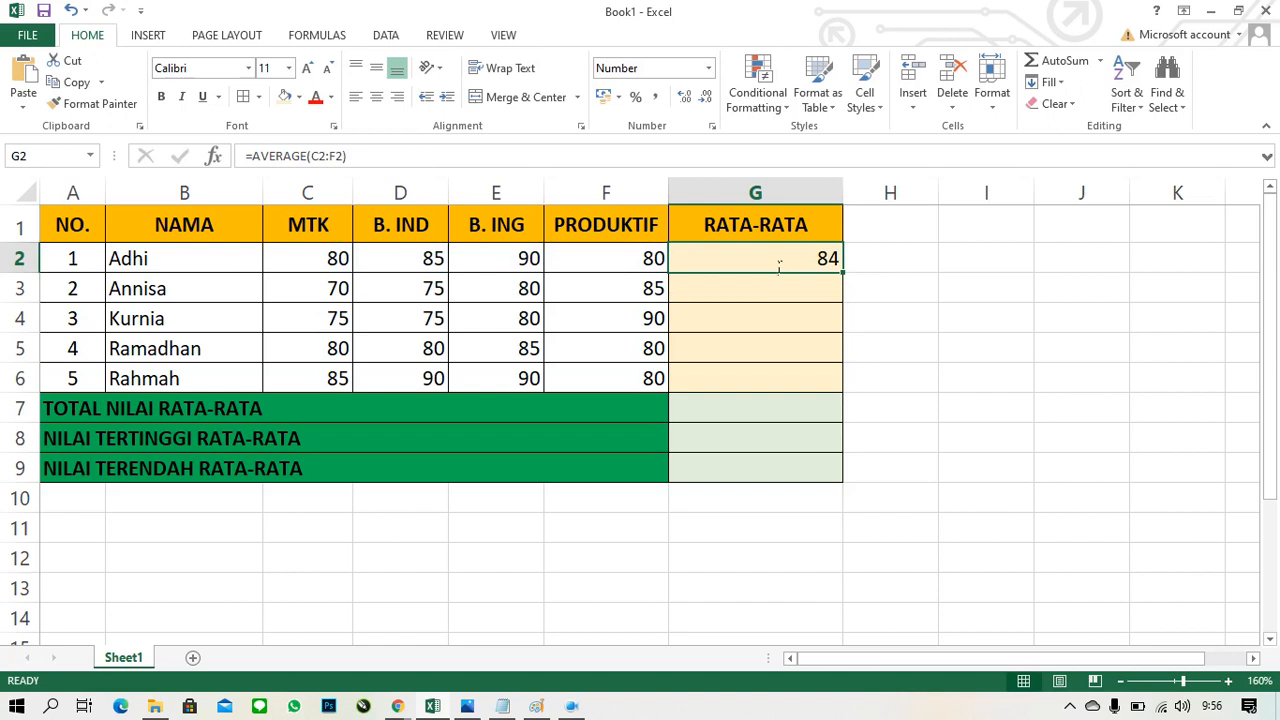
pyautogui.doubleClick(820, 260)
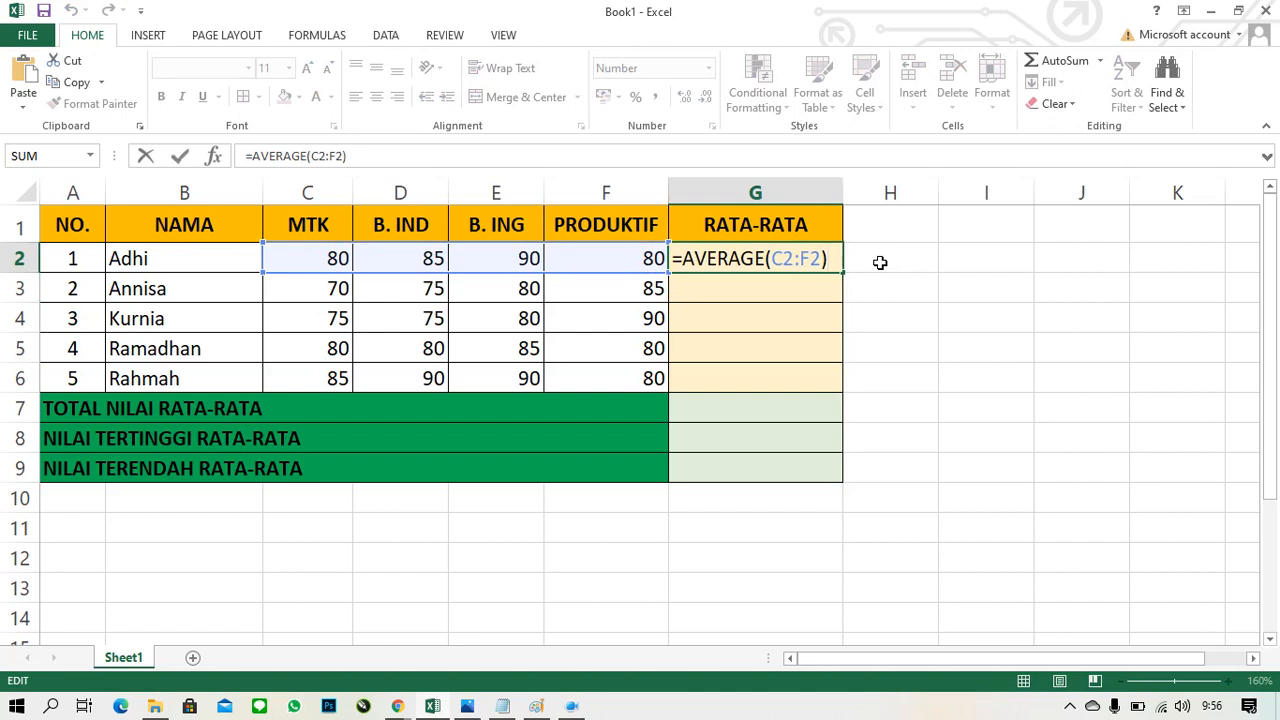
pyautogui.press('BackSpace')
pyautogui.press('BackSpace')
pyautogui.press('BackSpace')
pyautogui.press('BackSpace')
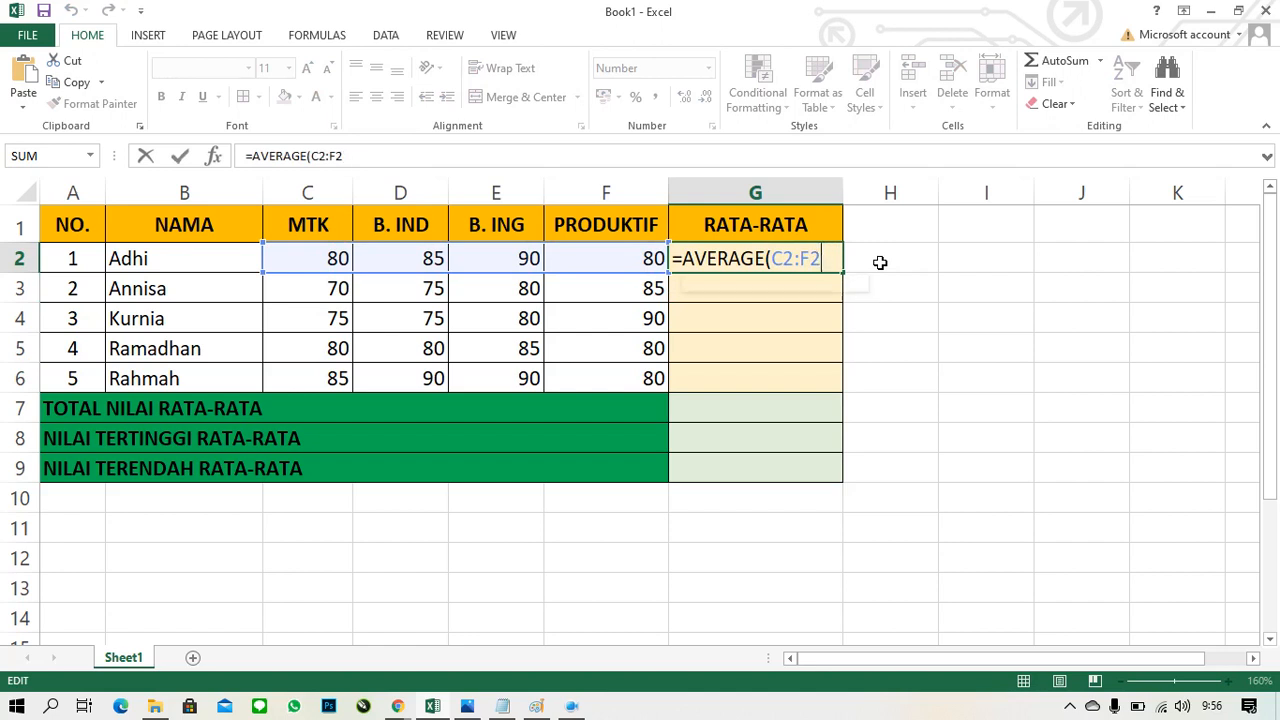
pyautogui.write(';')
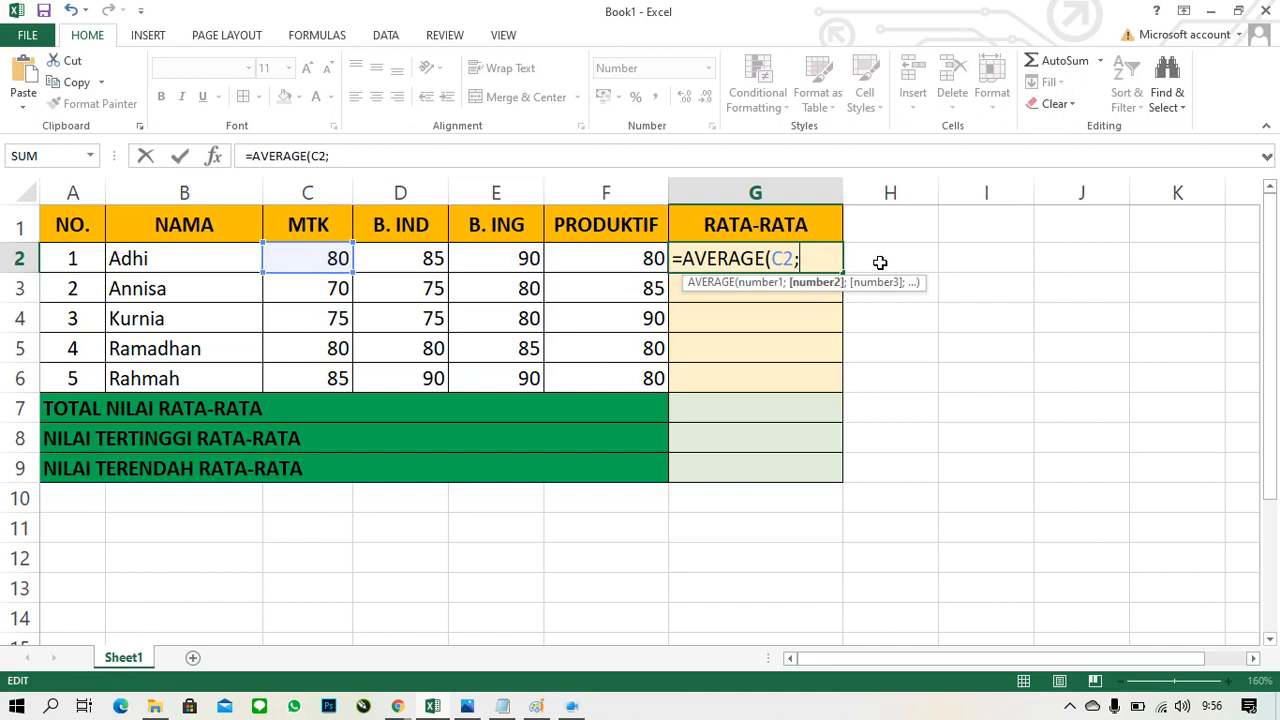
pyautogui.press('BackSpace')
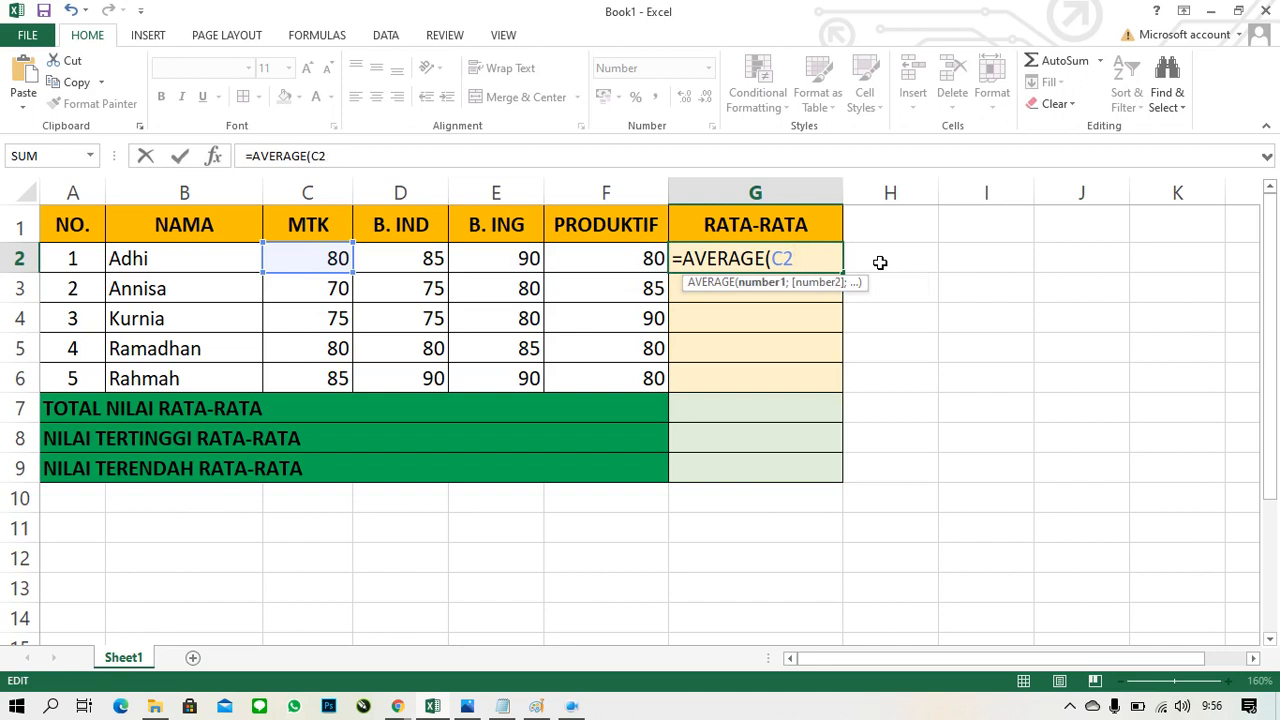
pyautogui.write('.F')
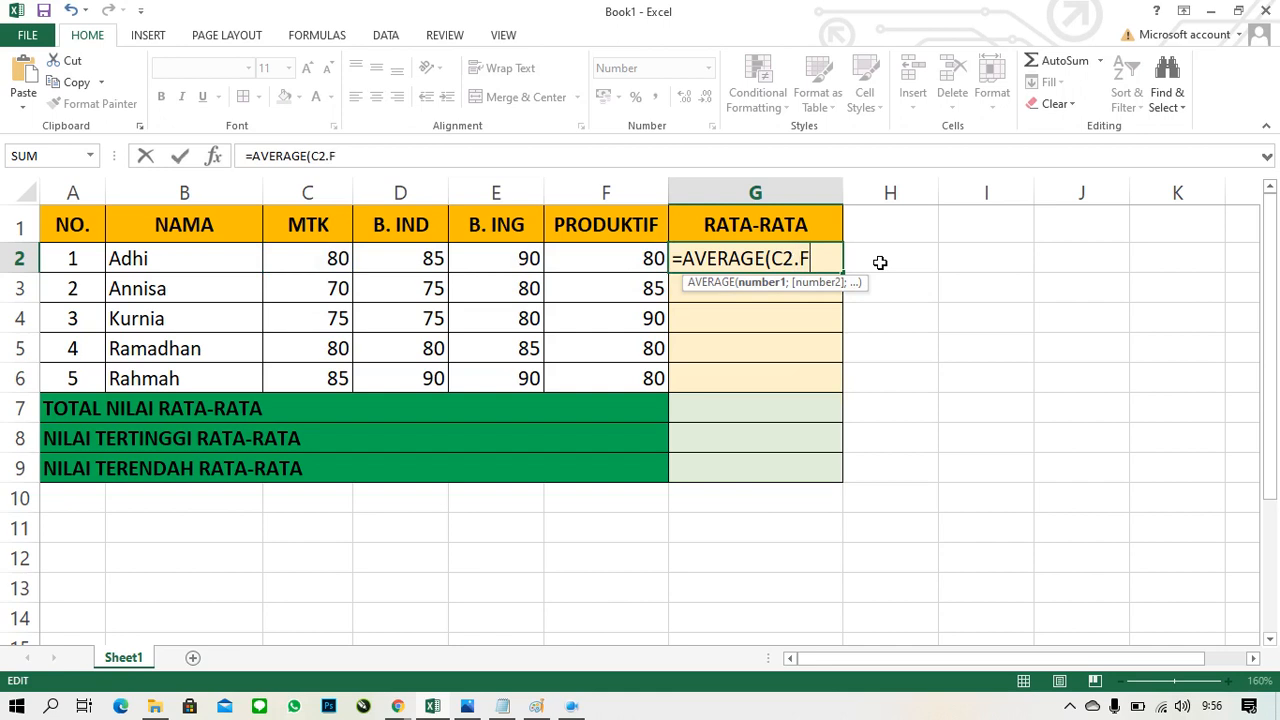
pyautogui.write('2')
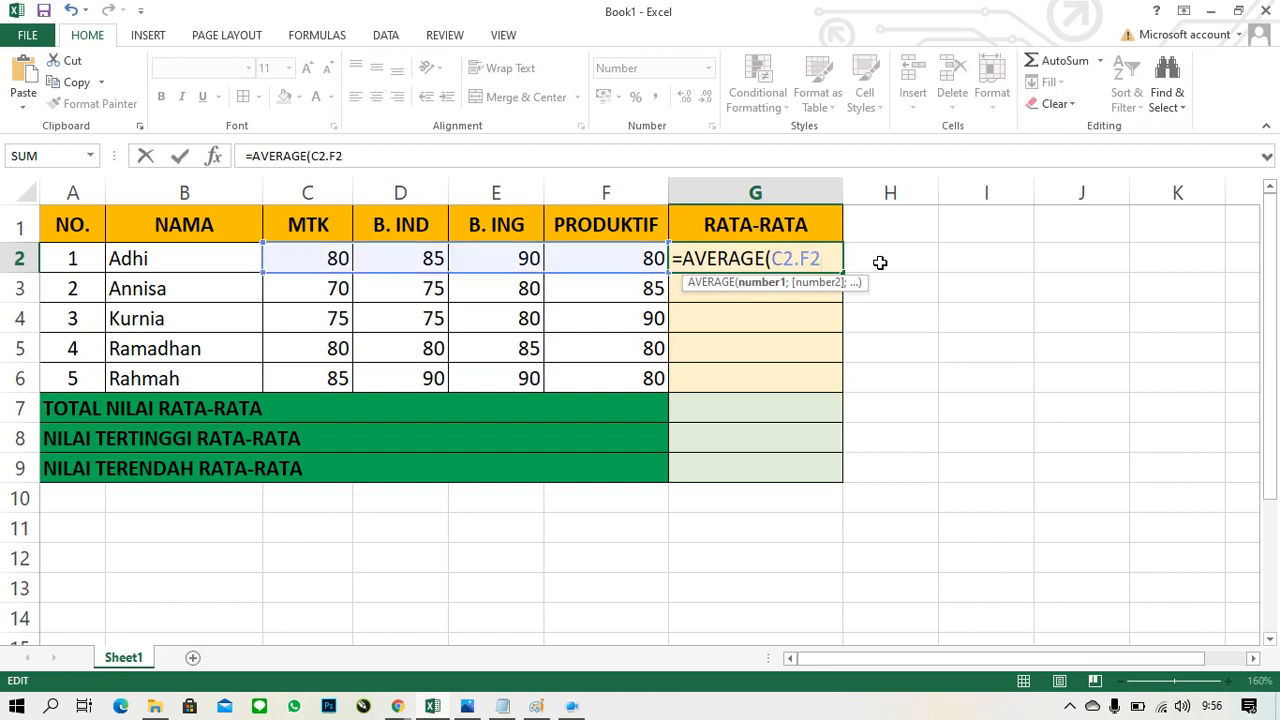
pyautogui.press('Return')
# Try a slash instead of the colon between C2 and F2 in G2's formula, and remove the slash
pyautogui.press('Up')
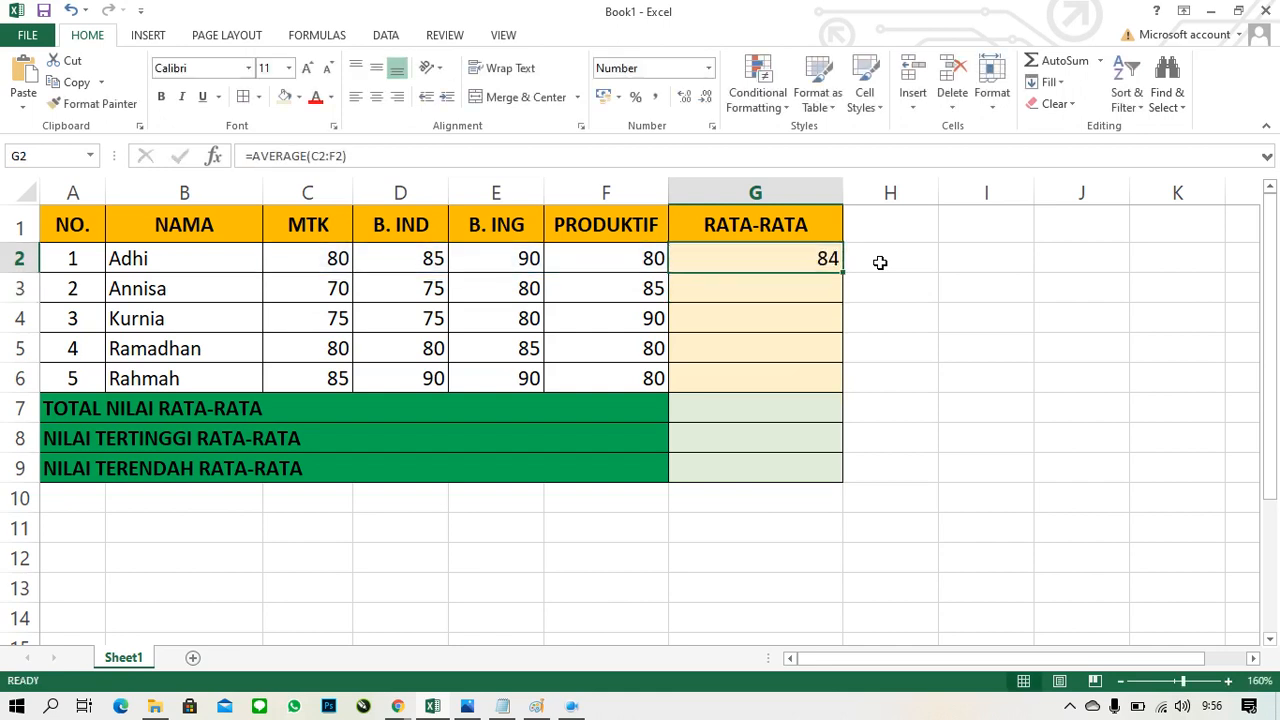
pyautogui.press('F2')
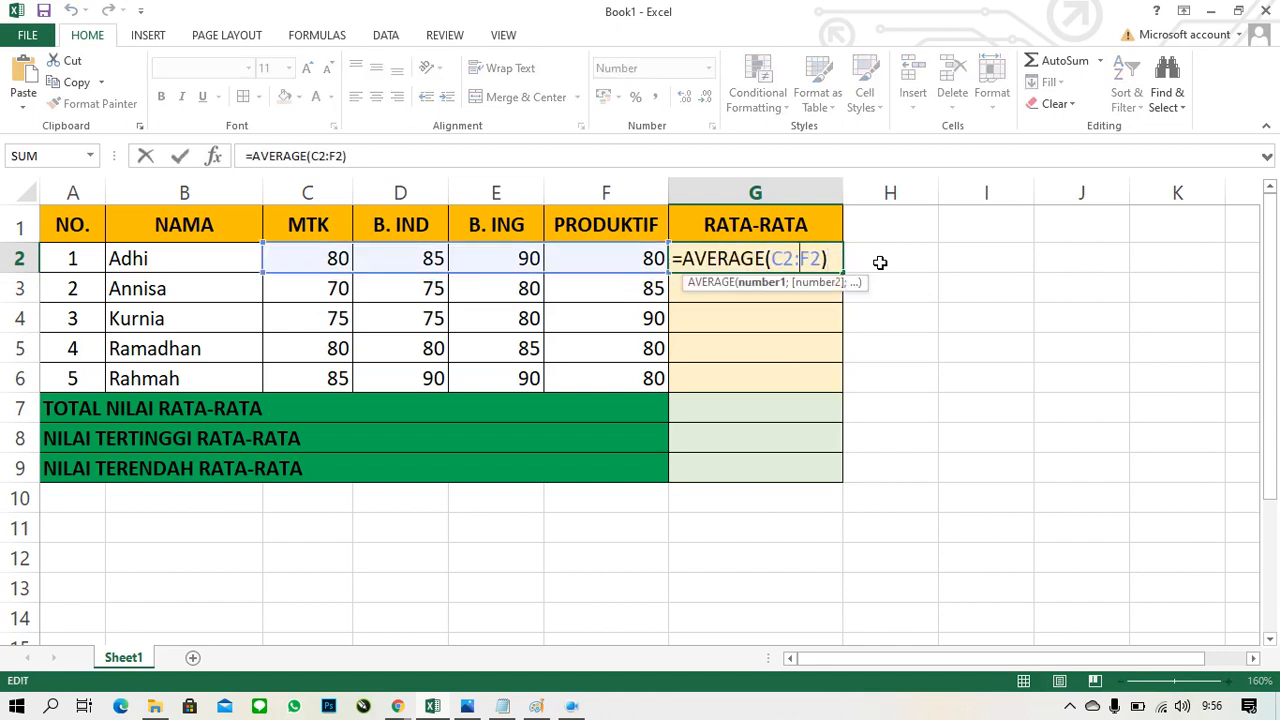
pyautogui.press('BackSpace')
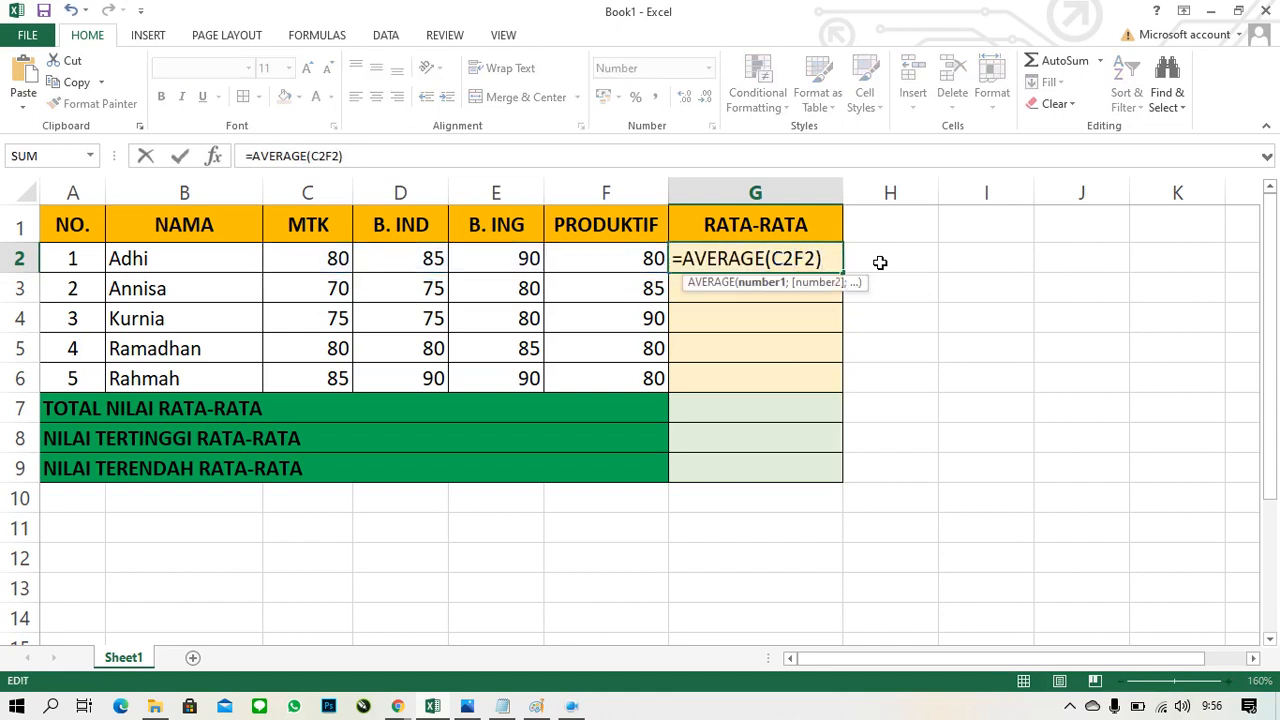
pyautogui.write('/')
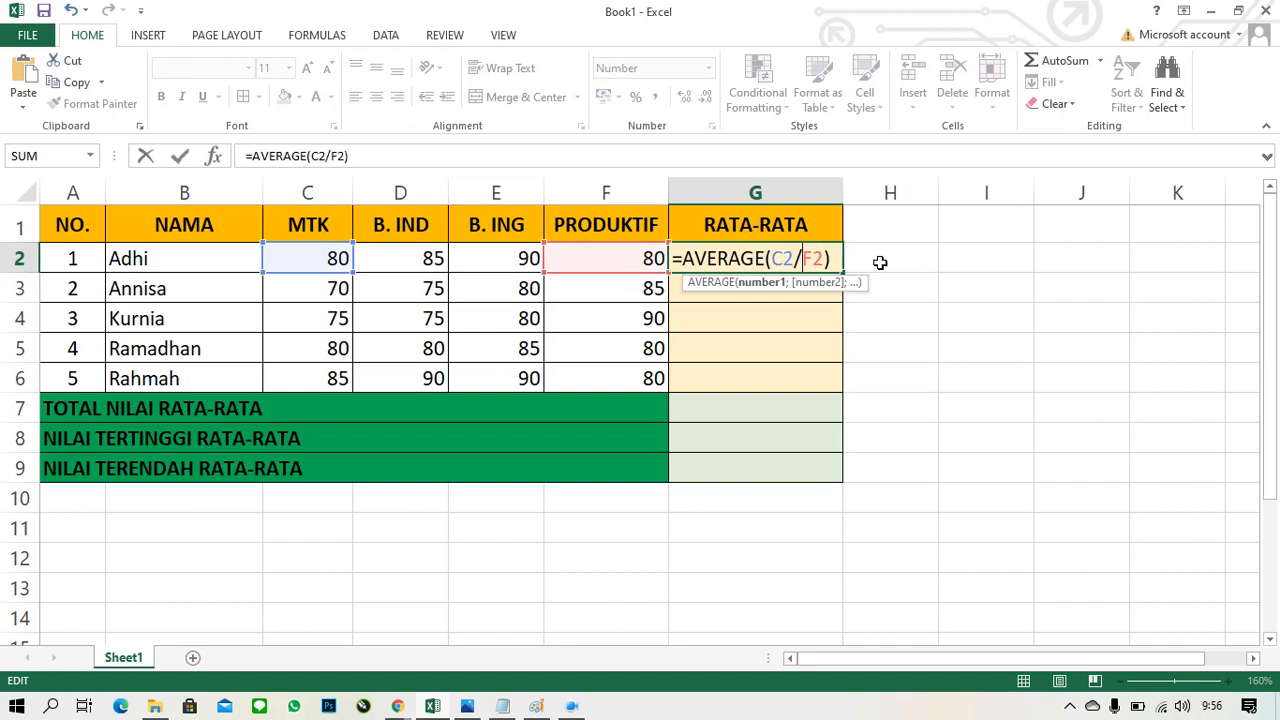
pyautogui.press('BackSpace')
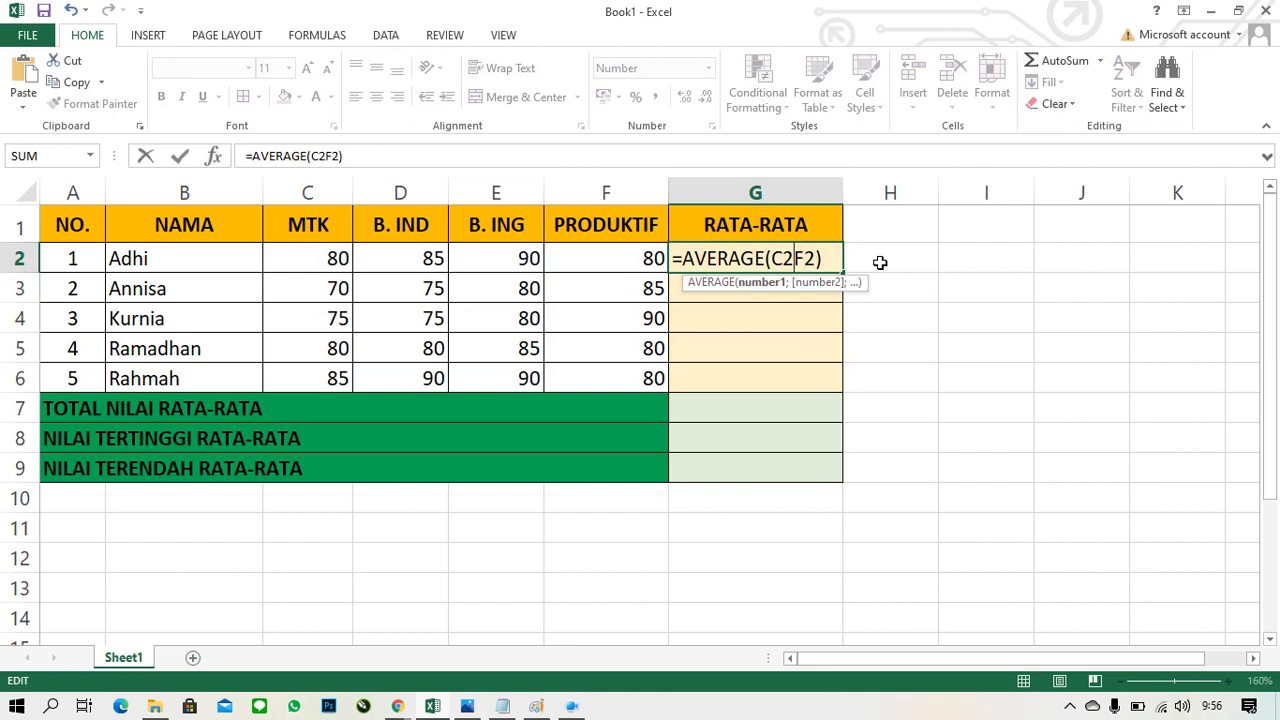
# Clear the argument of G2's AVERAGE formula and reselect the scores from F2 back to C2 as its range
pyautogui.press('Left')
pyautogui.press('Left')
pyautogui.press('Left')
pyautogui.press('BackSpace')
pyautogui.press('BackSpace')
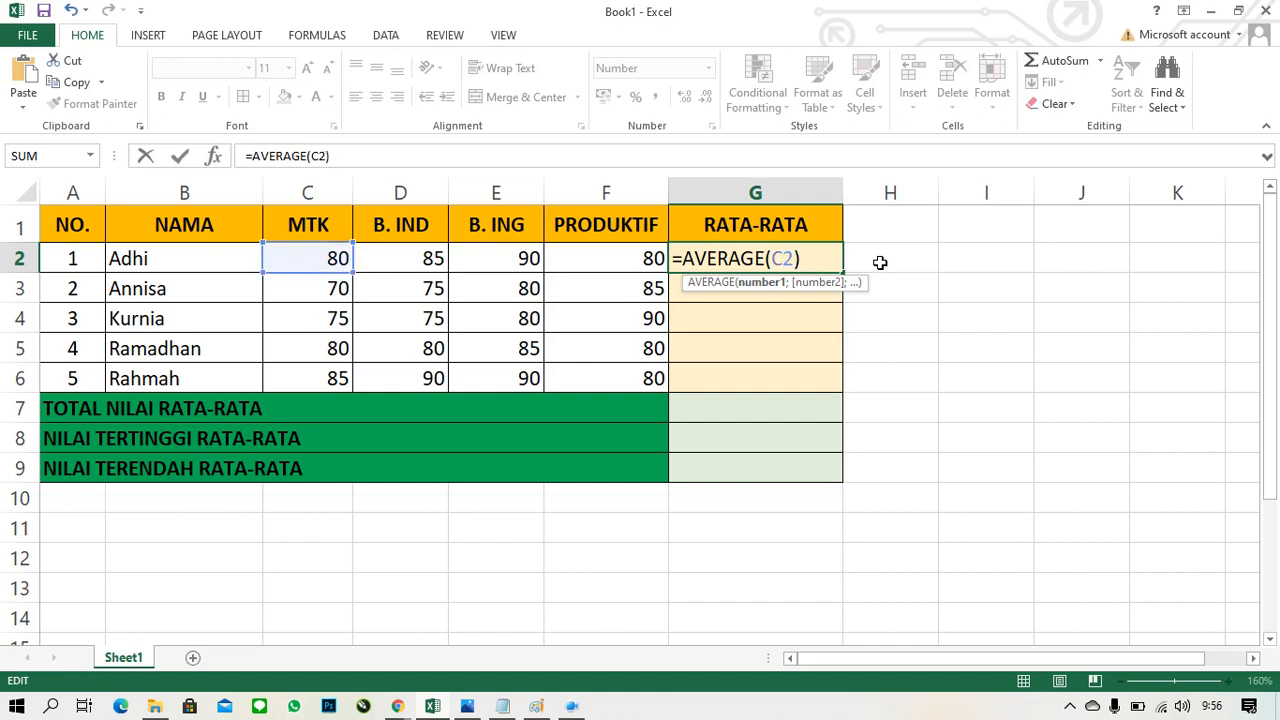
pyautogui.press('BackSpace')
pyautogui.press('BackSpace')
pyautogui.press('Delete')
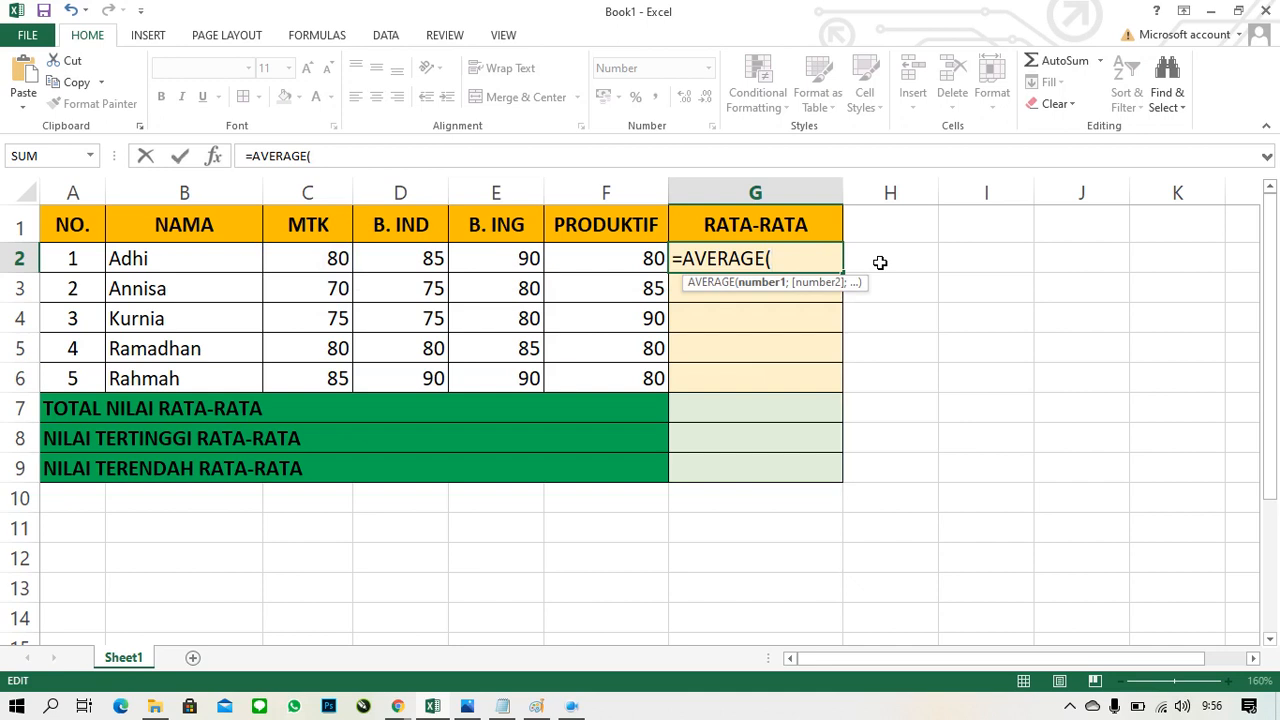
pyautogui.click(578, 261)
pyautogui.moveTo(578, 261); pyautogui.dragTo(338, 263)
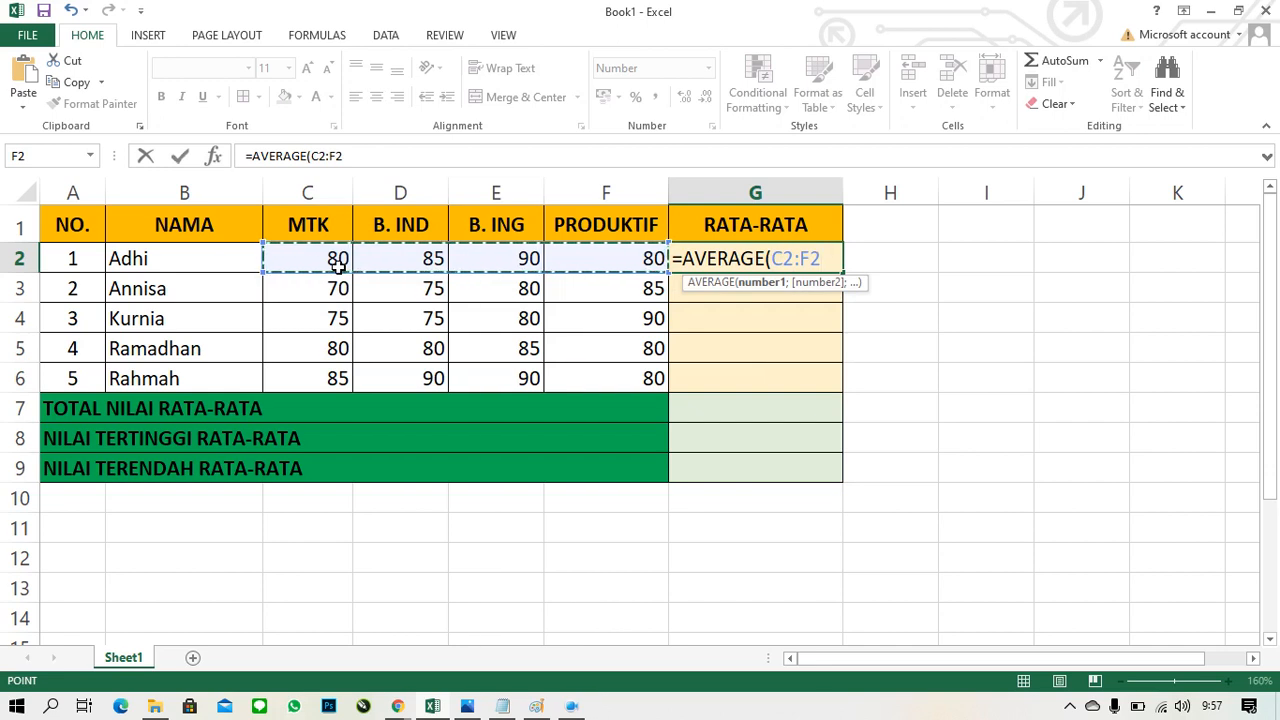
pyautogui.press('Return')
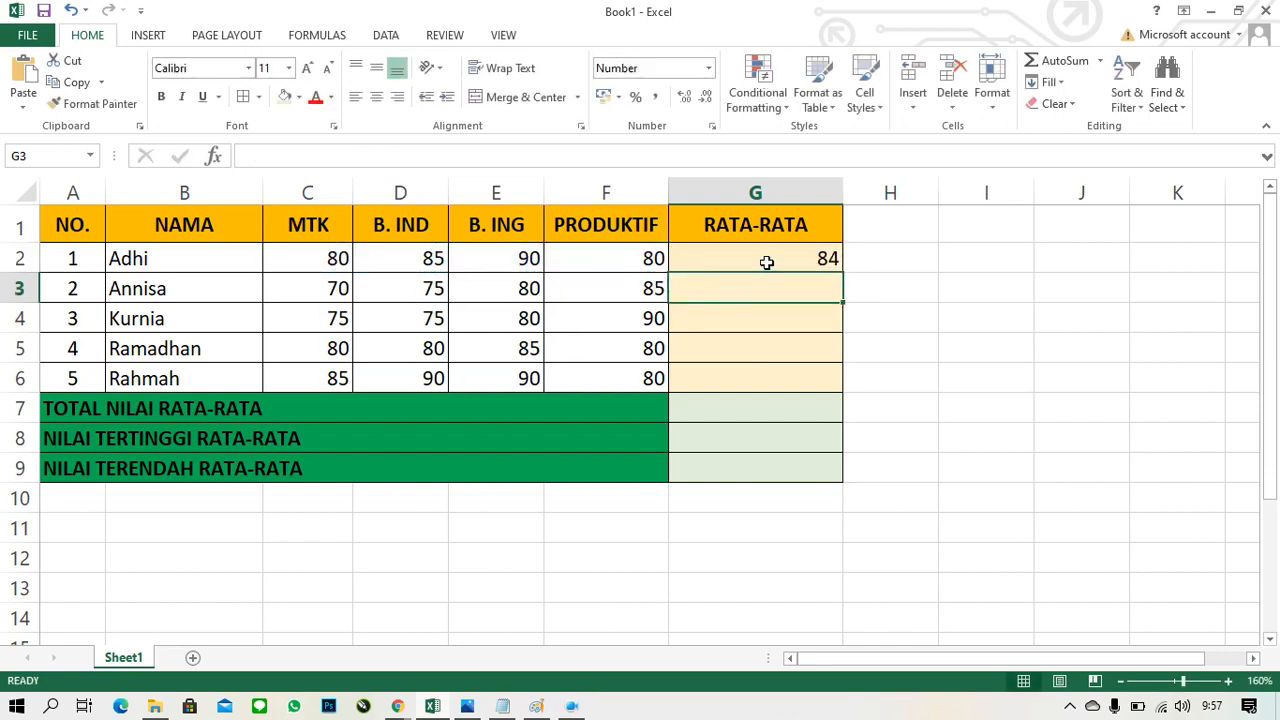
pyautogui.click(766, 262)
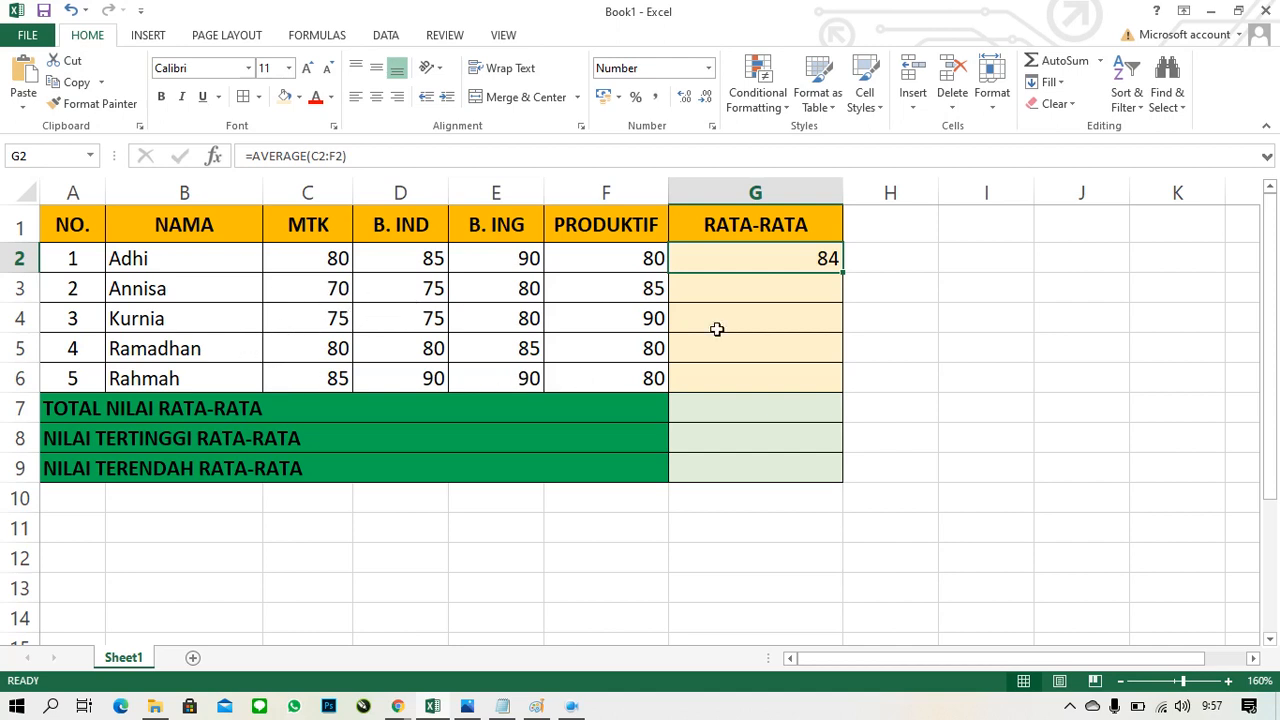
pyautogui.click(805, 286)
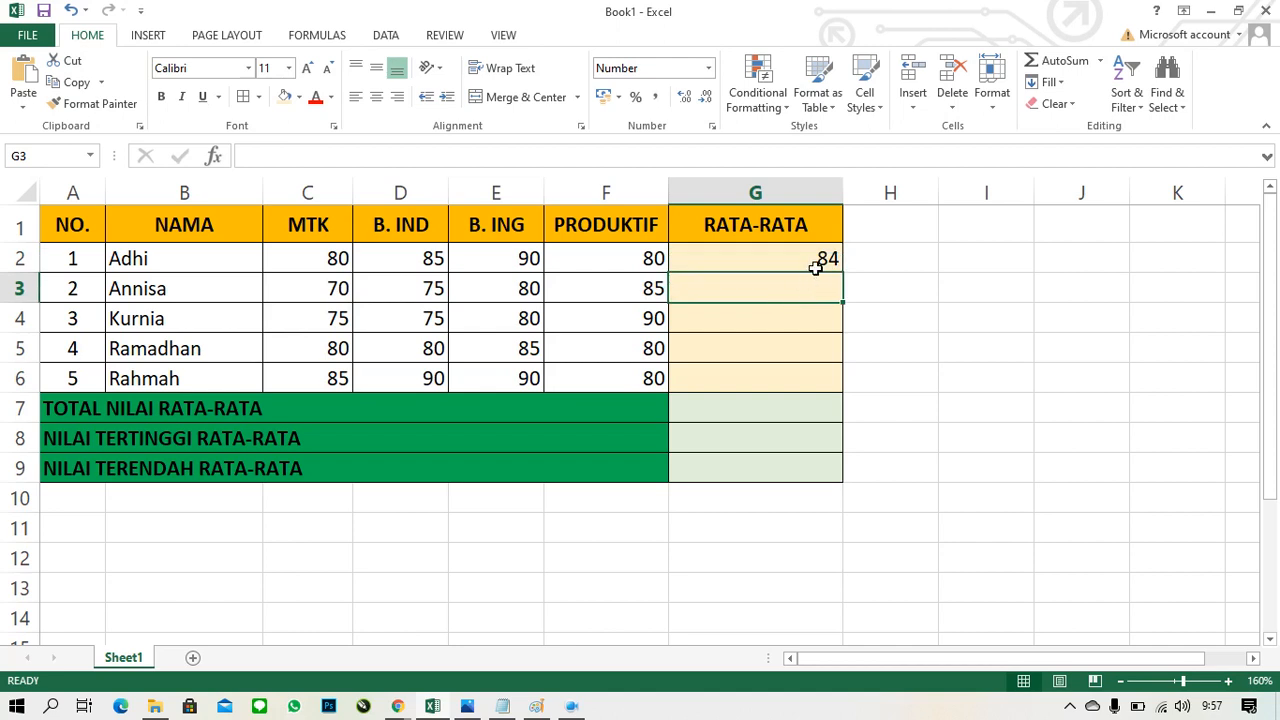
pyautogui.click(815, 263)
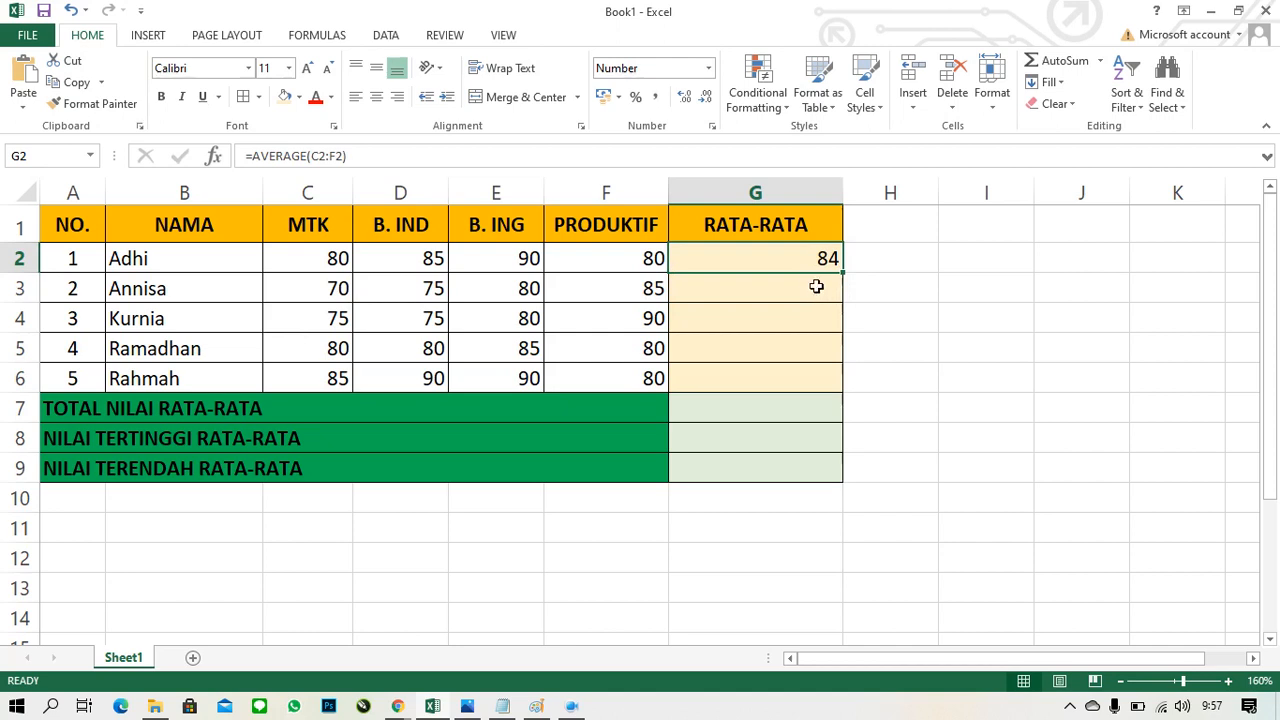
pyautogui.moveTo(771, 294); pyautogui.dragTo(771, 334)
pyautogui.moveTo(788, 263); pyautogui.dragTo(774, 352)
pyautogui.click(773, 300)
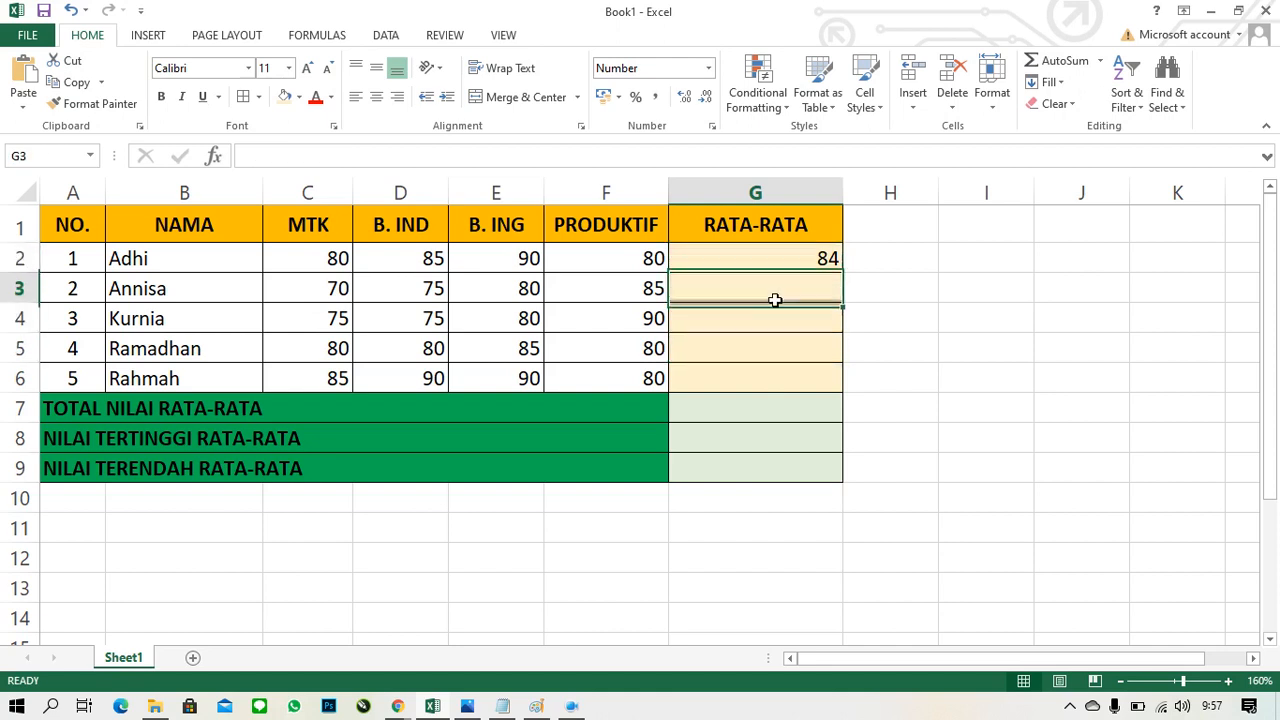
# Move the average formula from G2 to G3 and undo the move
pyautogui.click(752, 266)
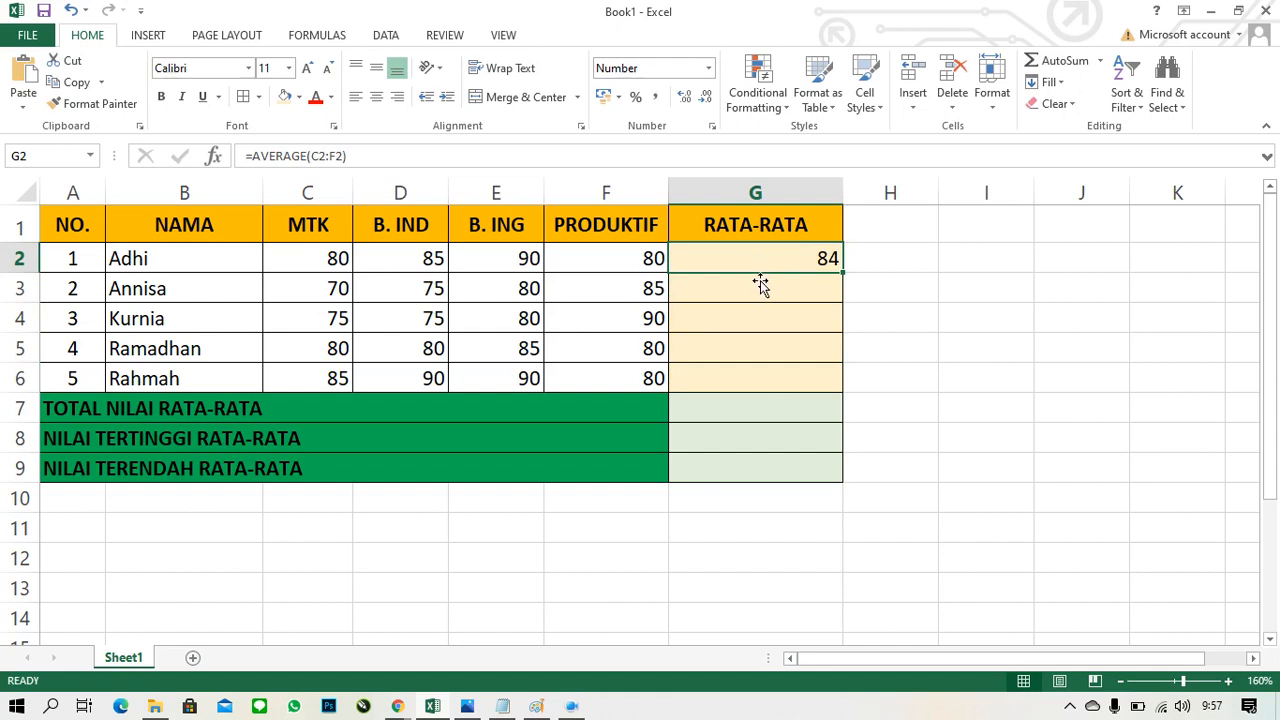
pyautogui.moveTo(756, 280); pyautogui.dragTo(760, 309)
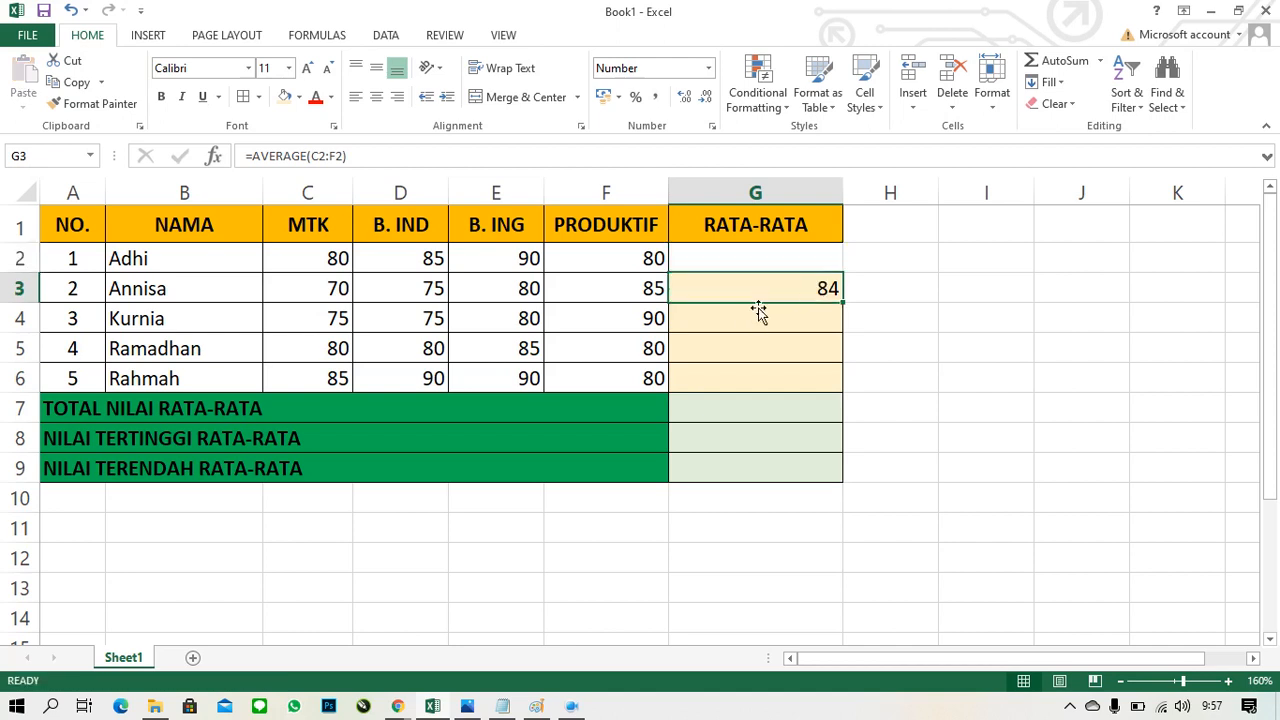
pyautogui.hotkey('ctrl', 'z')
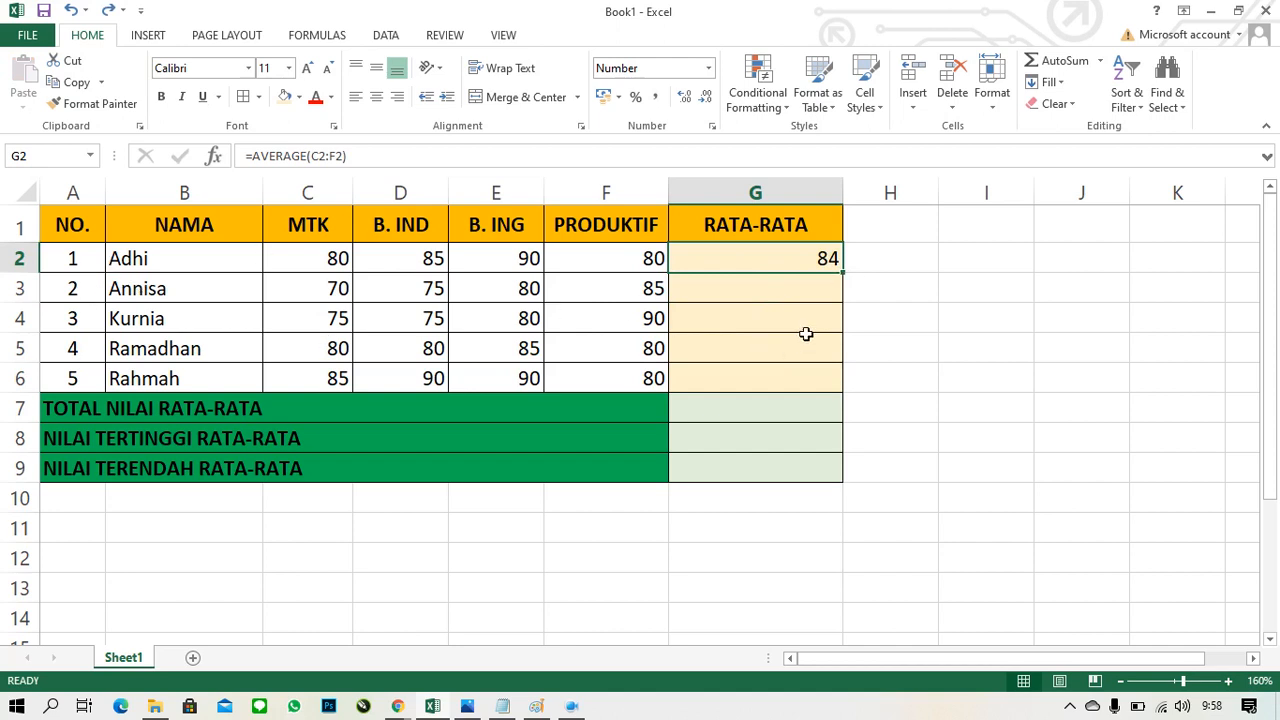
# Fill the average formula in G2 down through G6 for the remaining students
pyautogui.moveTo(849, 281); pyautogui.dragTo(840, 410)
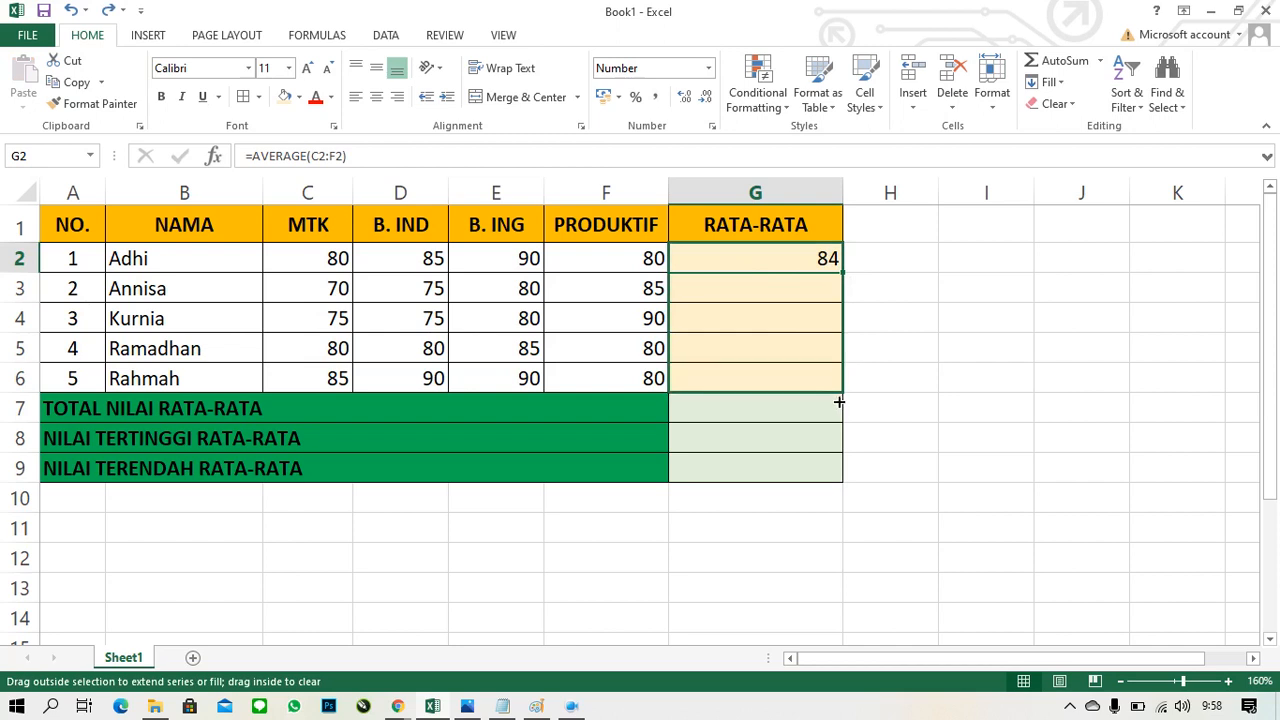
pyautogui.moveTo(837, 395); pyautogui.dragTo(839, 400)
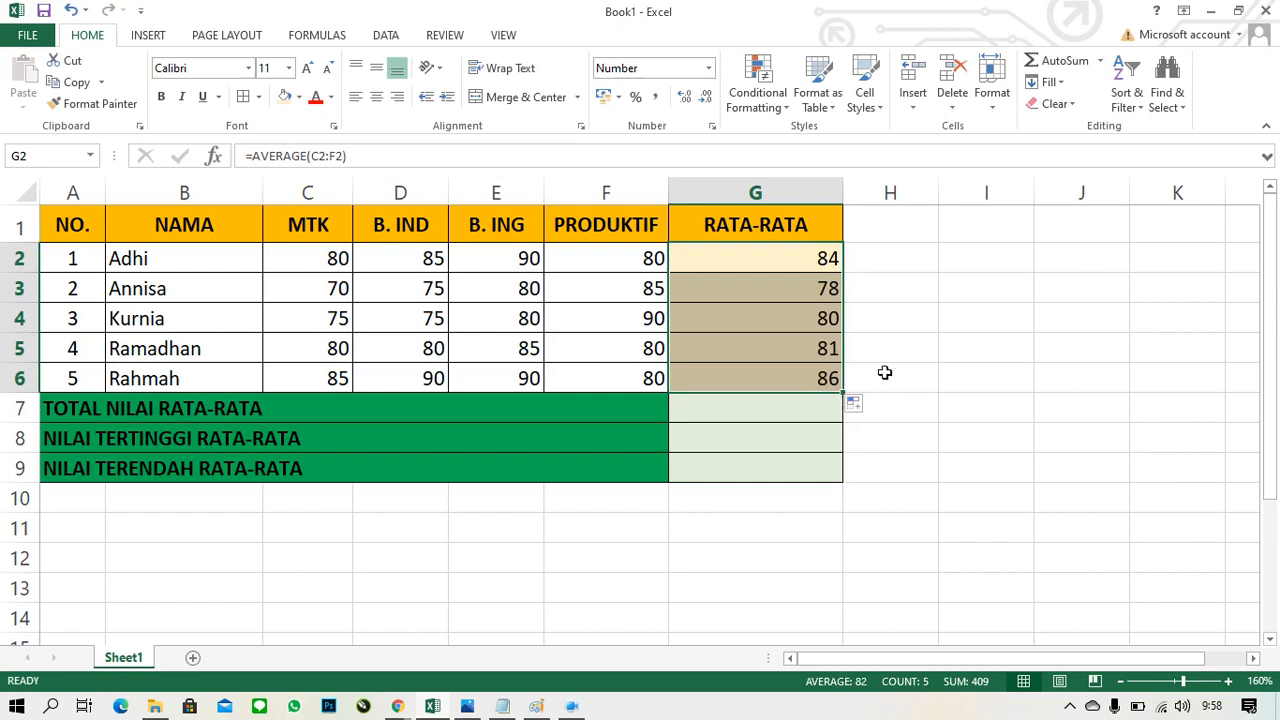
# Inspect the average formulas in G3, G4 and G5 one by one to check which score ranges they reference
pyautogui.doubleClick(767, 289)
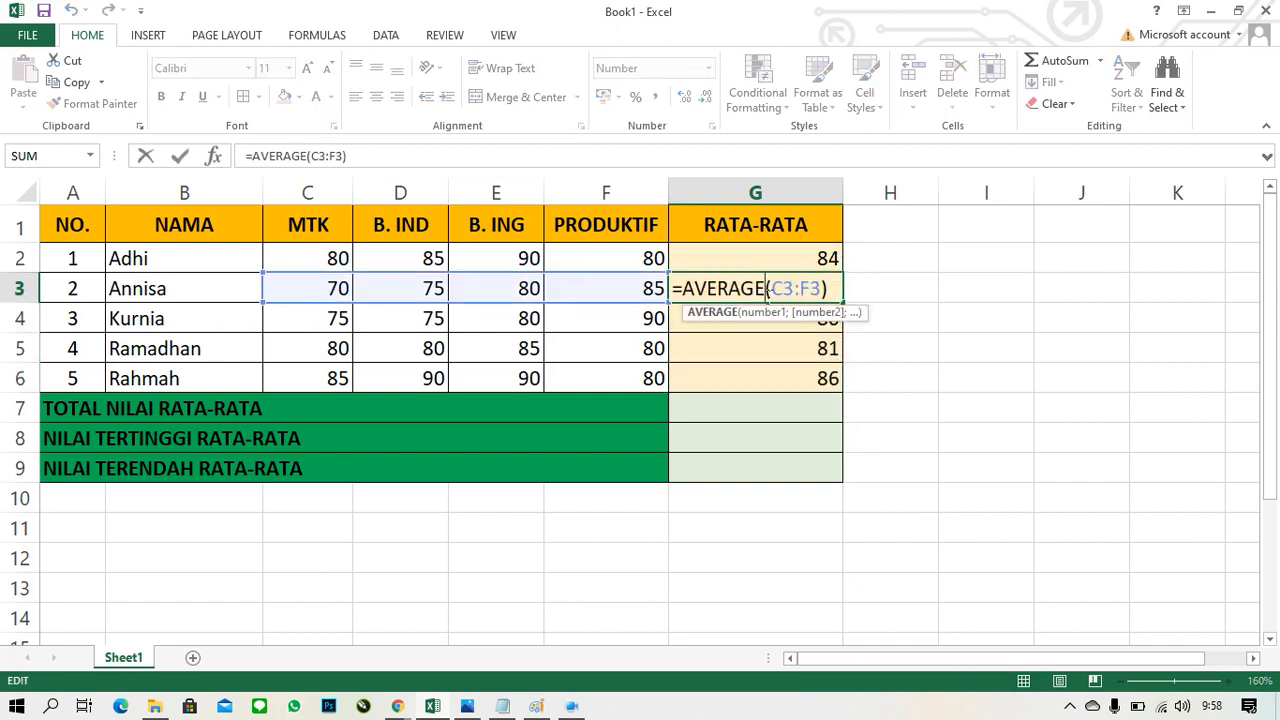
pyautogui.press('Return')
pyautogui.doubleClick(760, 318)
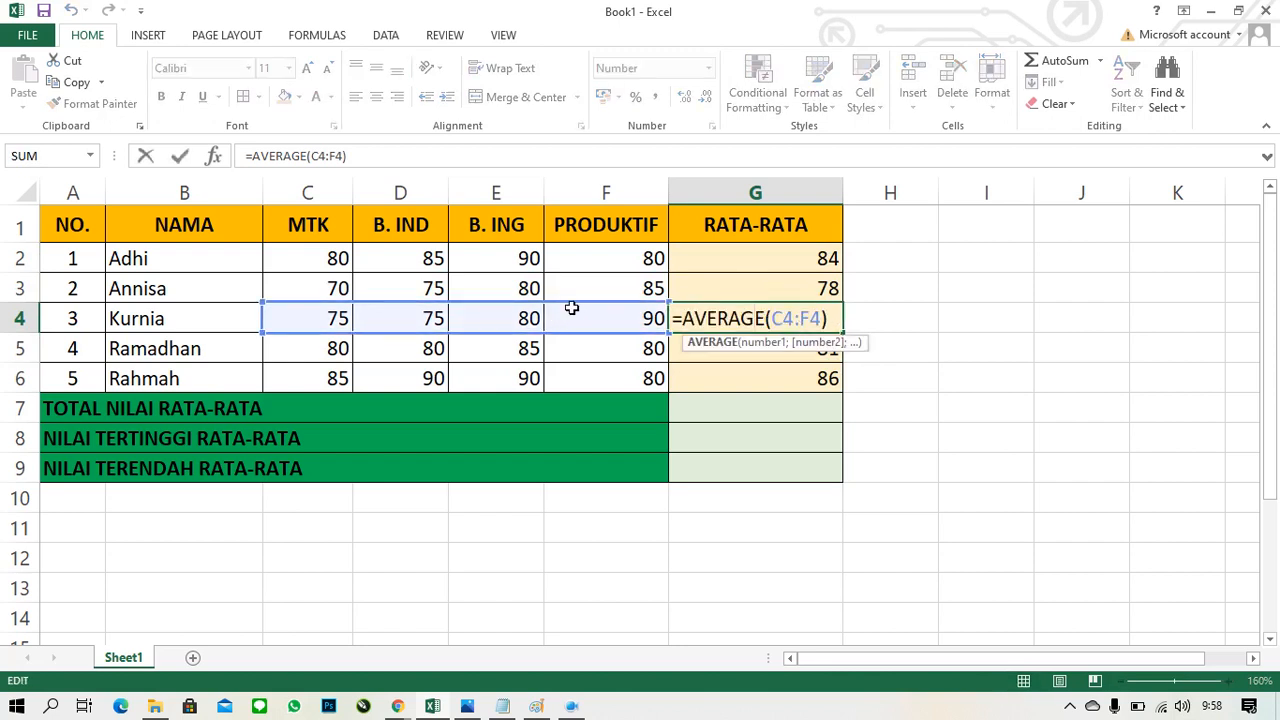
pyautogui.press('Return')
pyautogui.doubleClick(714, 348)
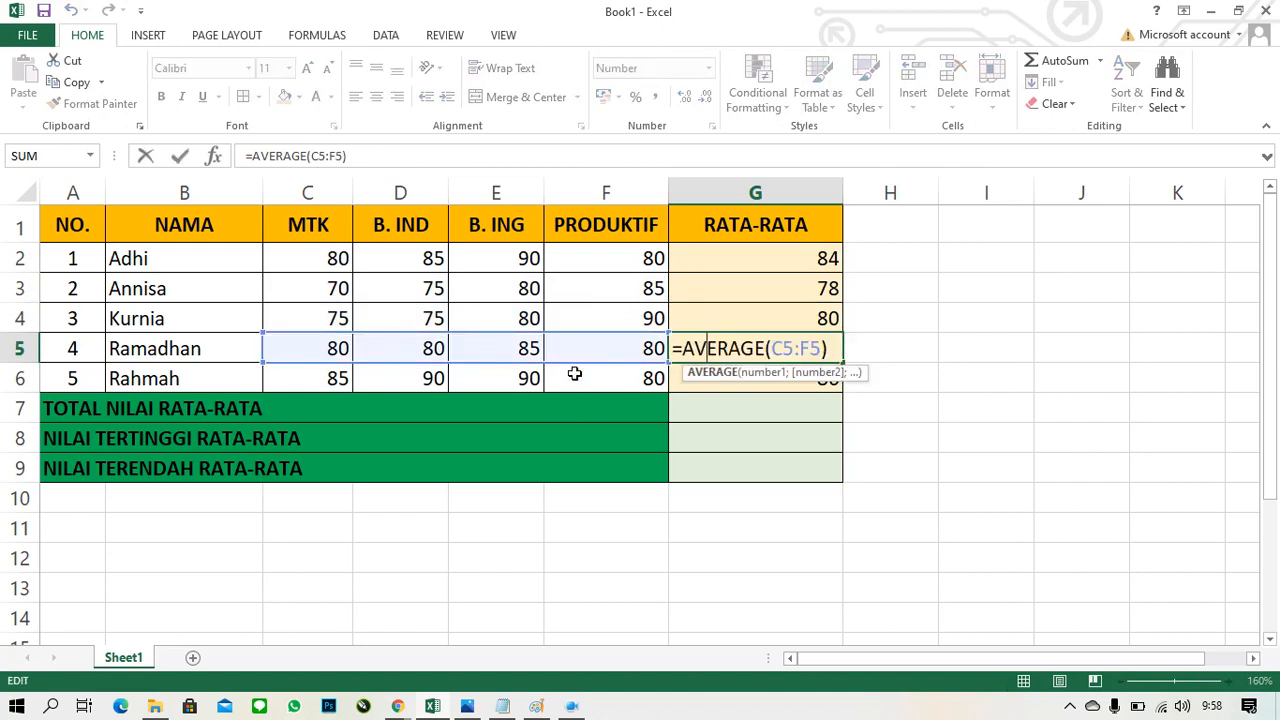
pyautogui.press('Return')
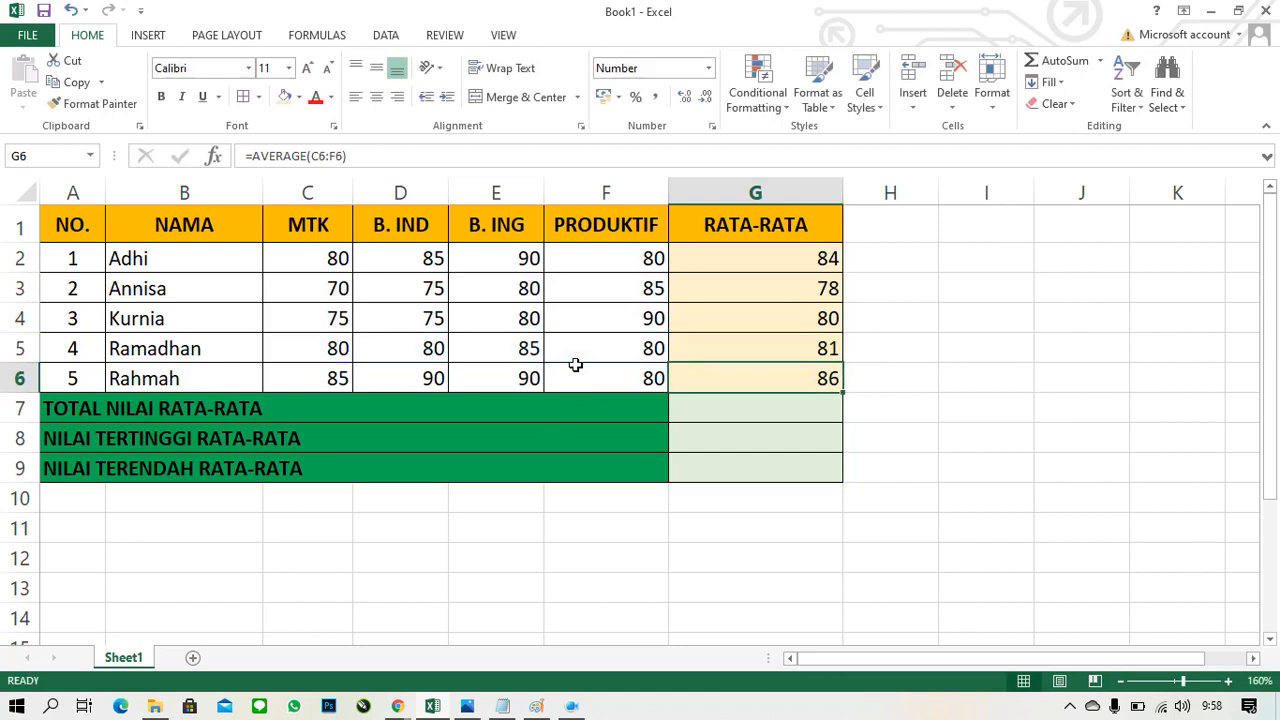
pyautogui.click(814, 260)
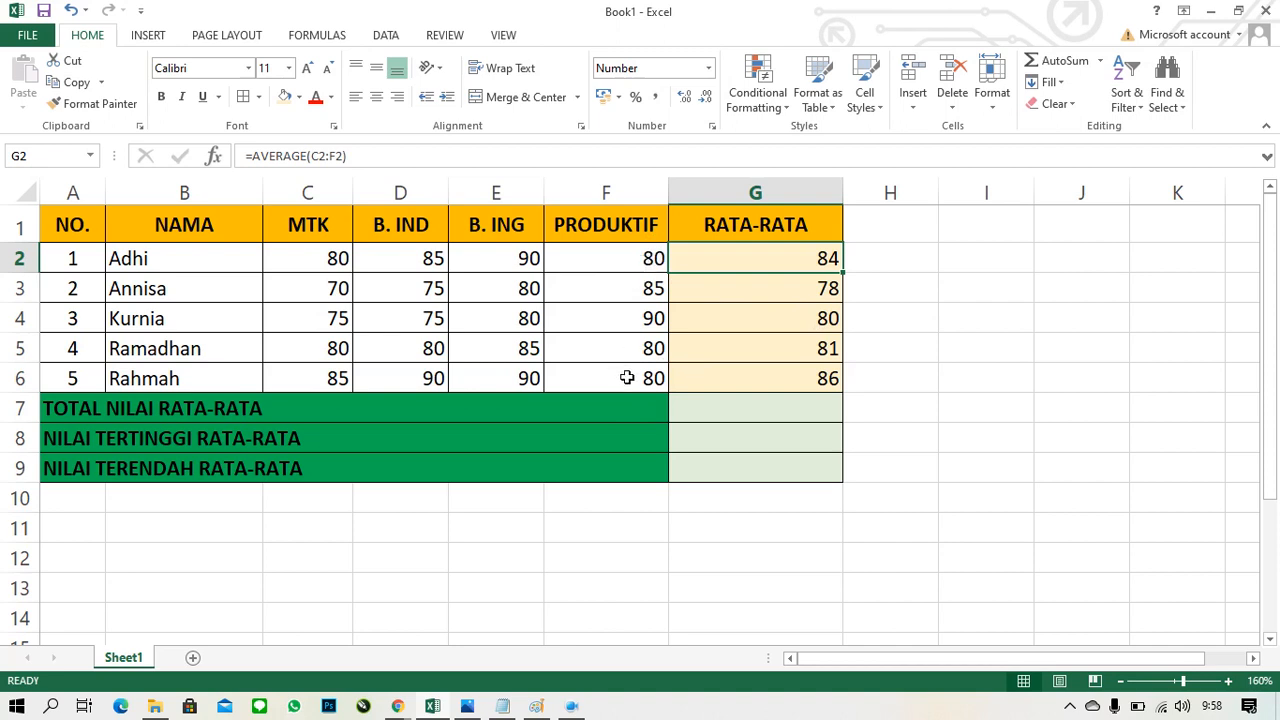
# Fill the average formula from G6 down through G9 and undo the fill
pyautogui.click(834, 374)
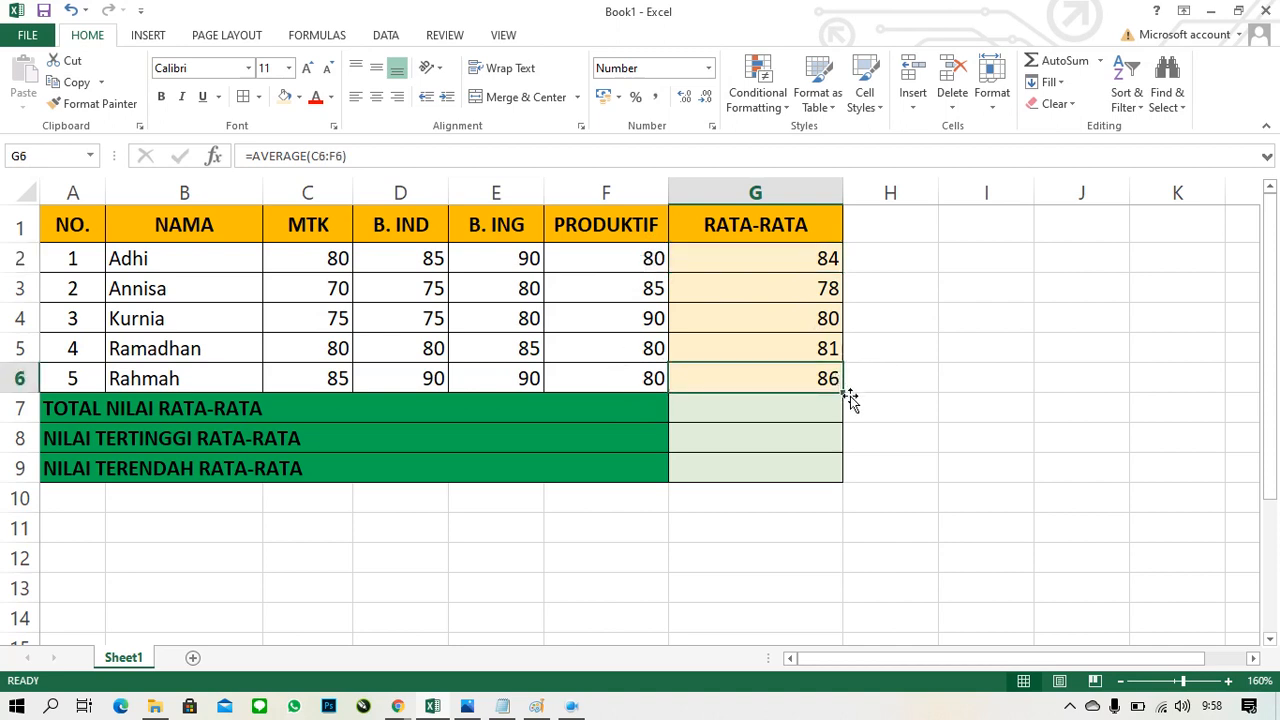
pyautogui.moveTo(848, 397); pyautogui.dragTo(834, 487)
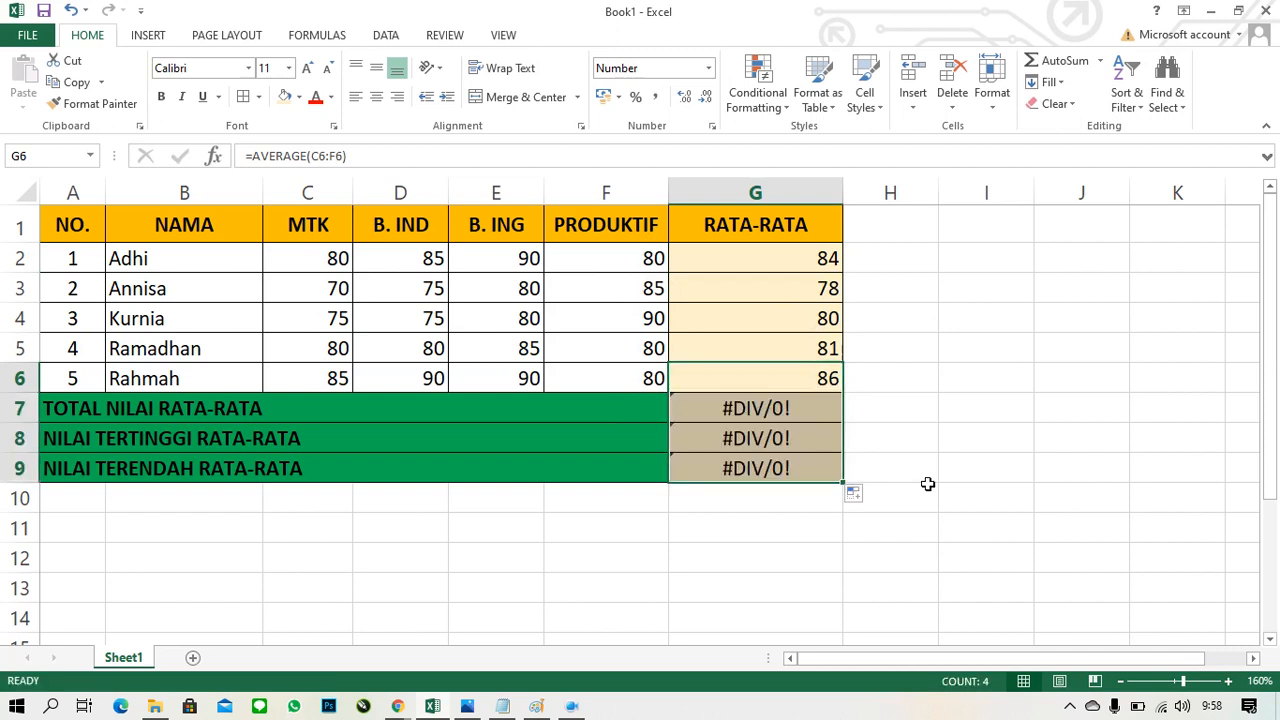
pyautogui.hotkey('ctrl', 'z')
pyautogui.click(701, 418)
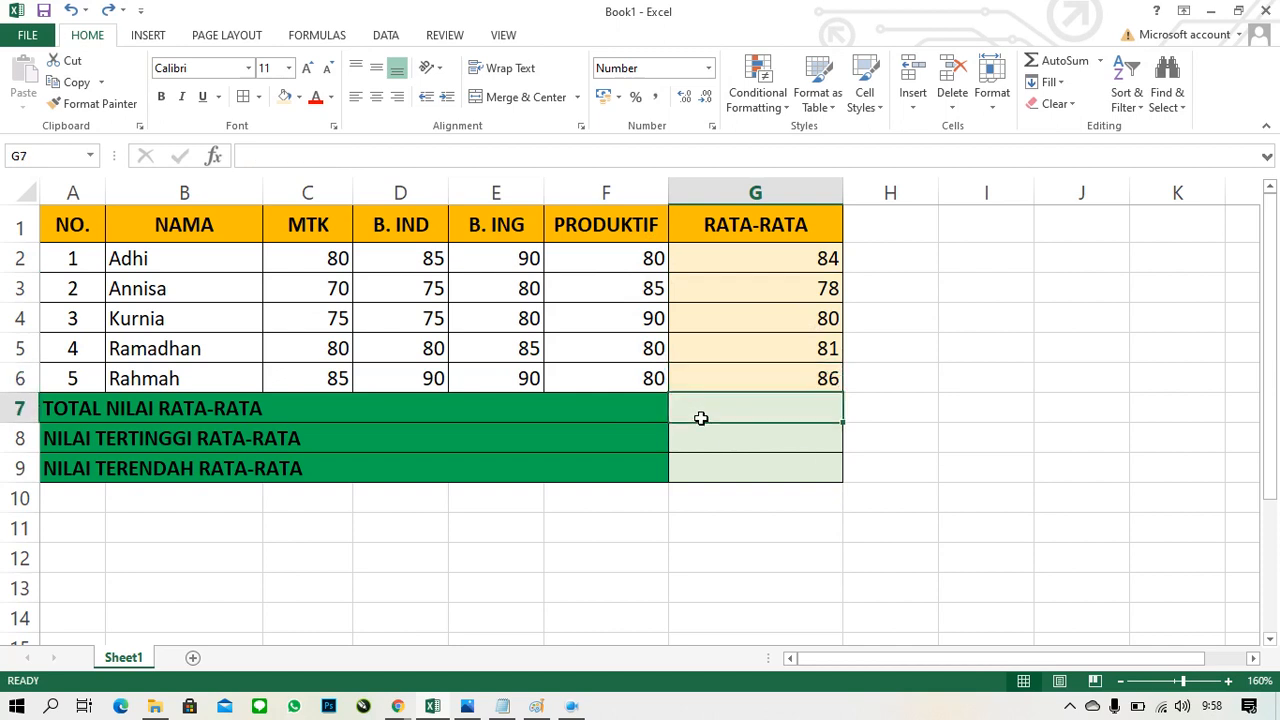
# Try to apply Merge Across to the three green summary label rows, 7 through 9
pyautogui.click(196, 414)
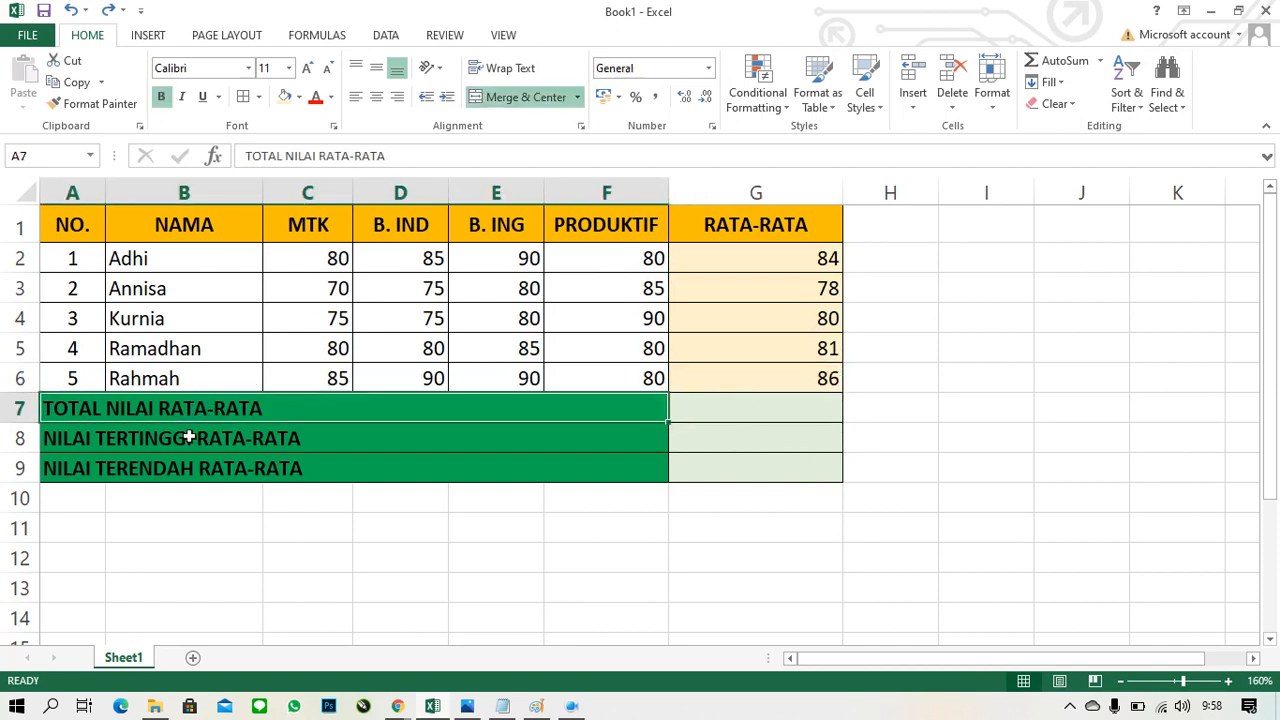
pyautogui.click(193, 449)
pyautogui.click(199, 468)
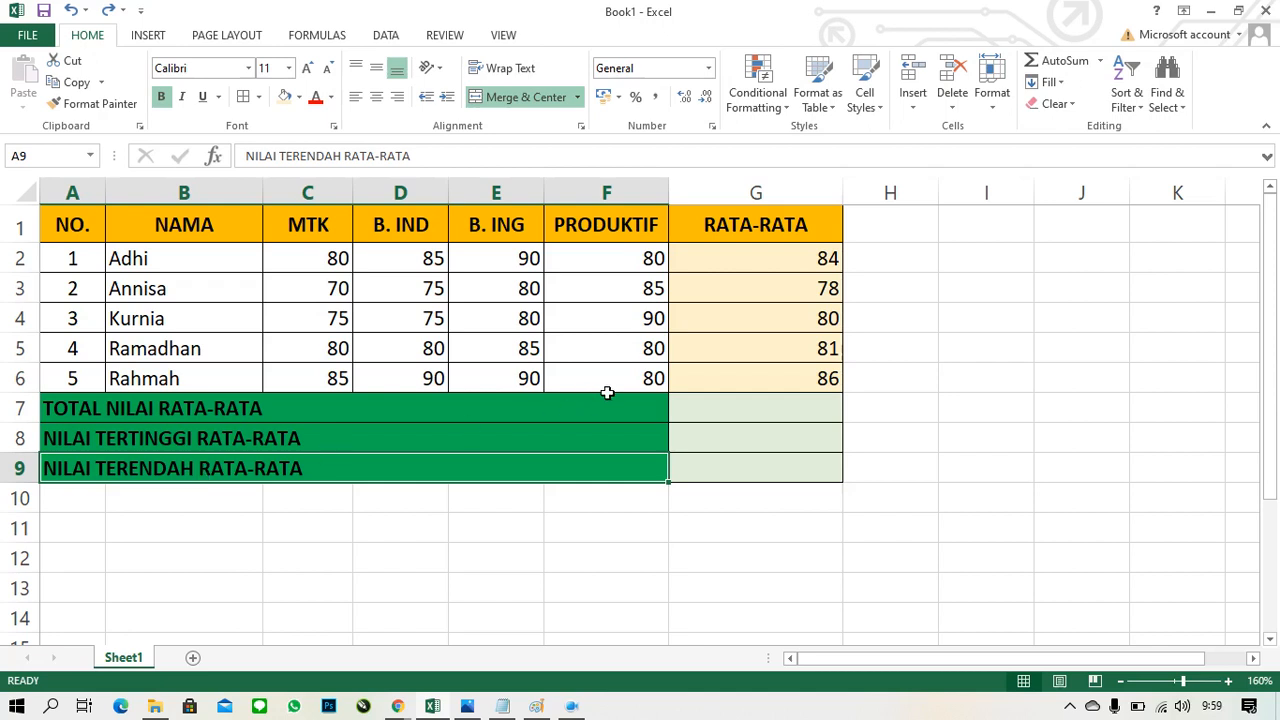
pyautogui.click(638, 416)
pyautogui.hotkey('shift', 'Down')
pyautogui.hotkey('shift', 'Down')
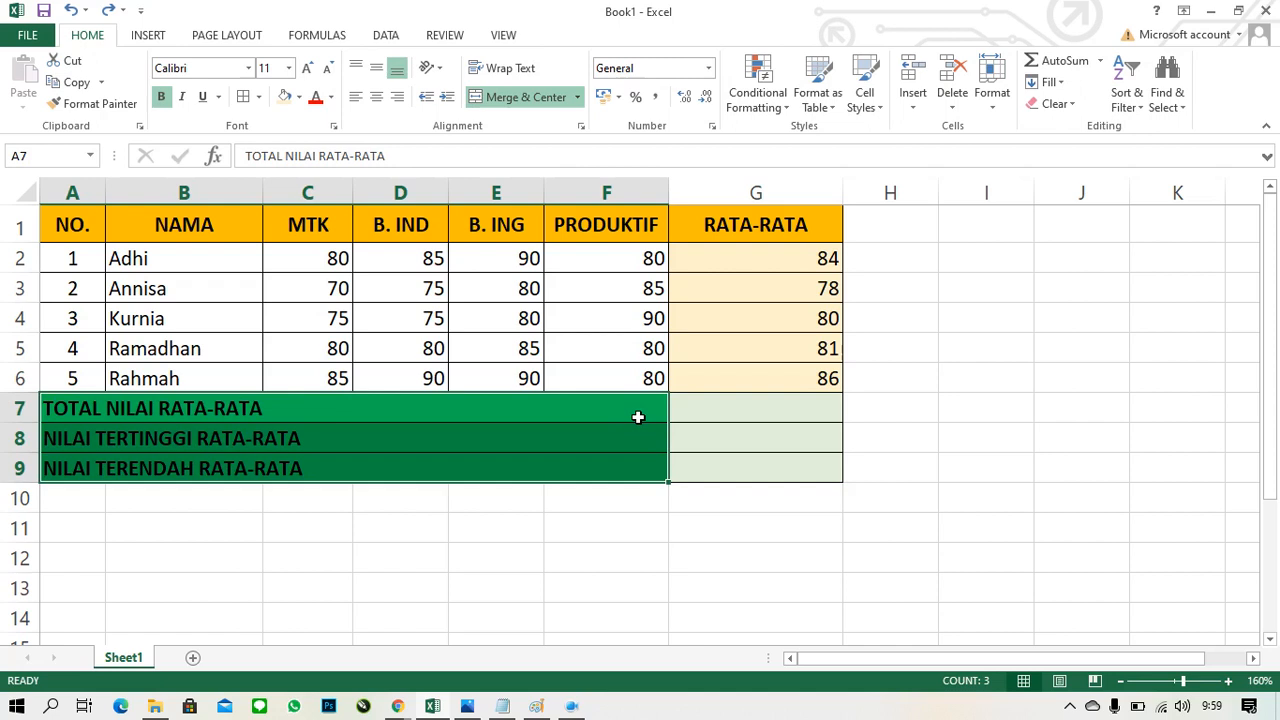
pyautogui.click(578, 97)
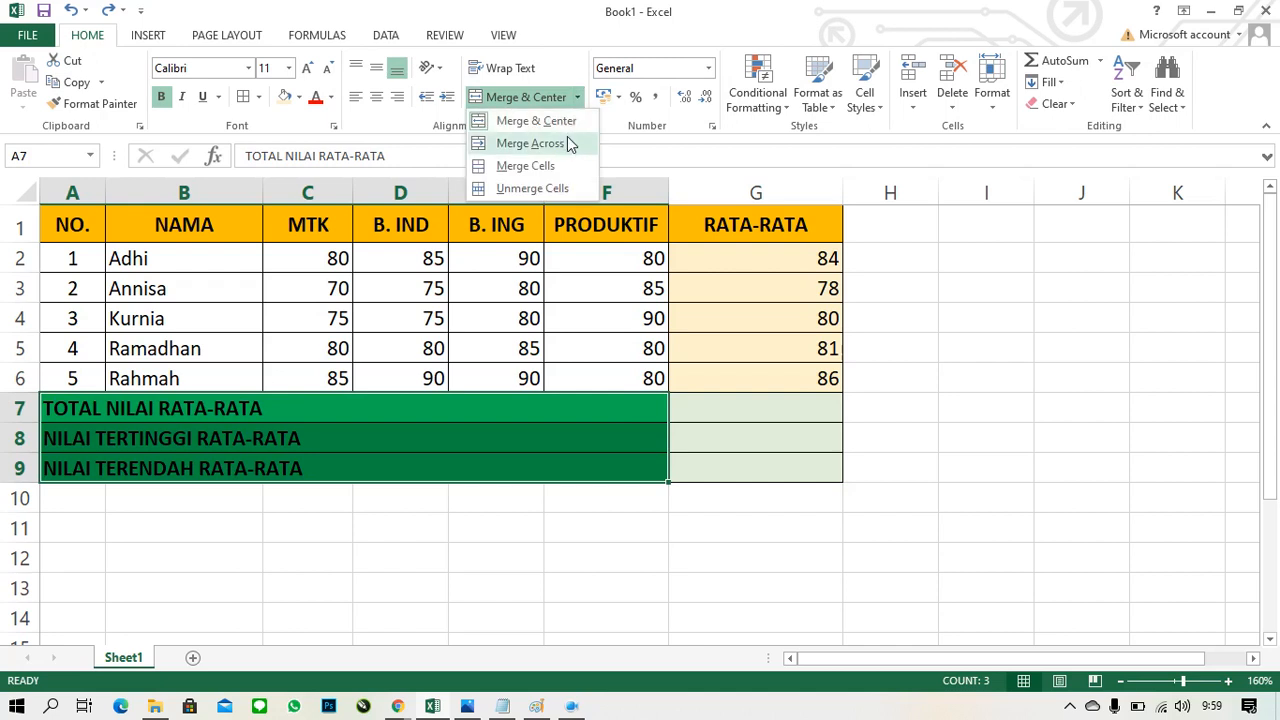
pyautogui.click(567, 140)
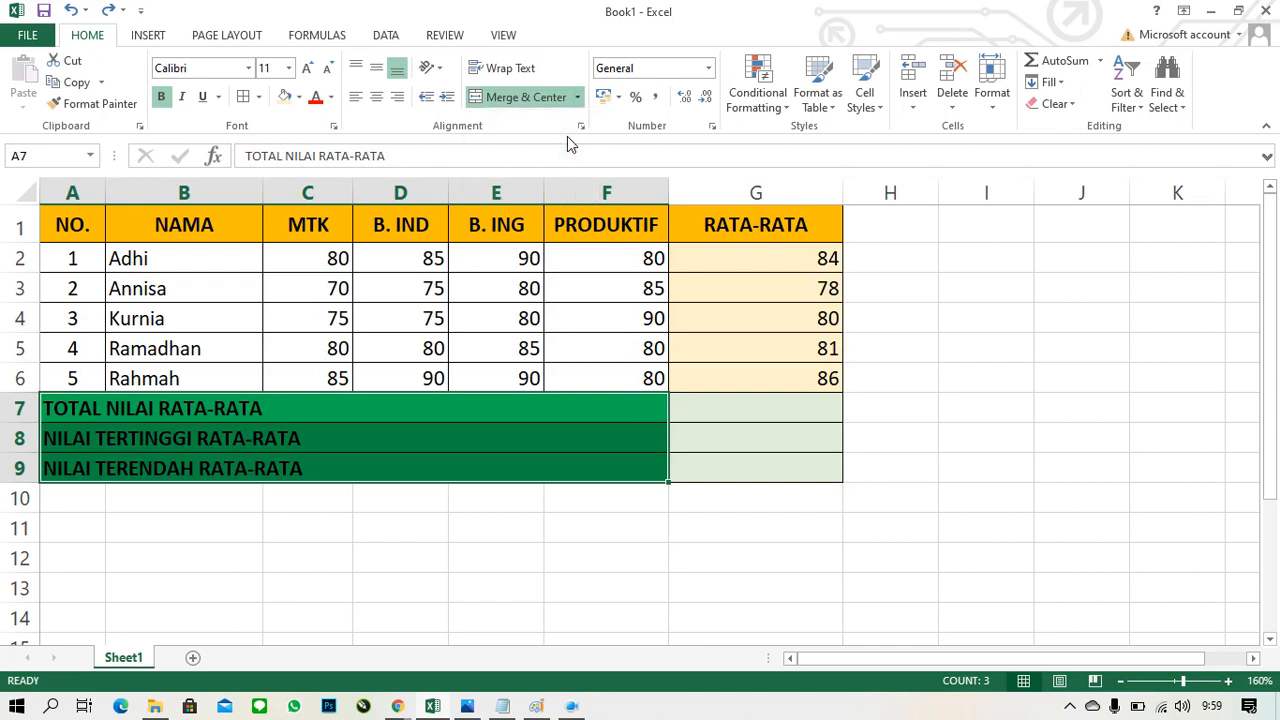
# Unmerge the summary label cells in rows 7, 8 and 9, and widen column B to fit the label text
pyautogui.click(257, 410)
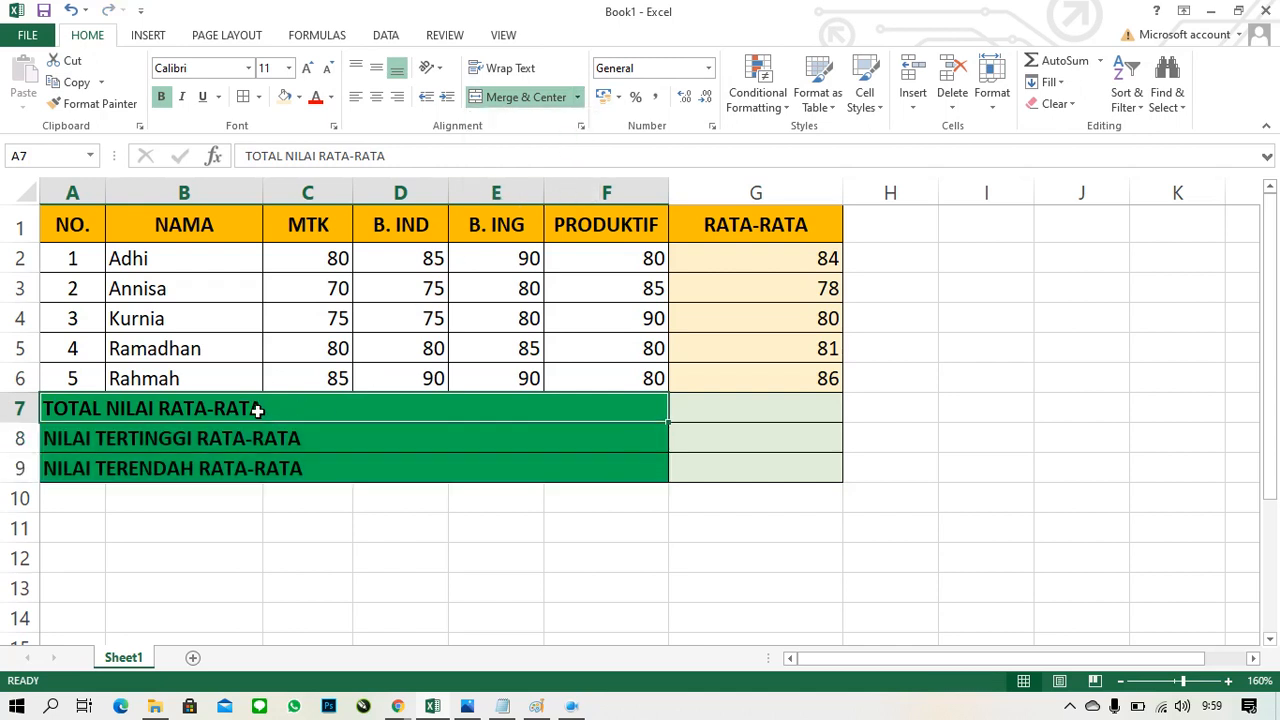
pyautogui.click(503, 106)
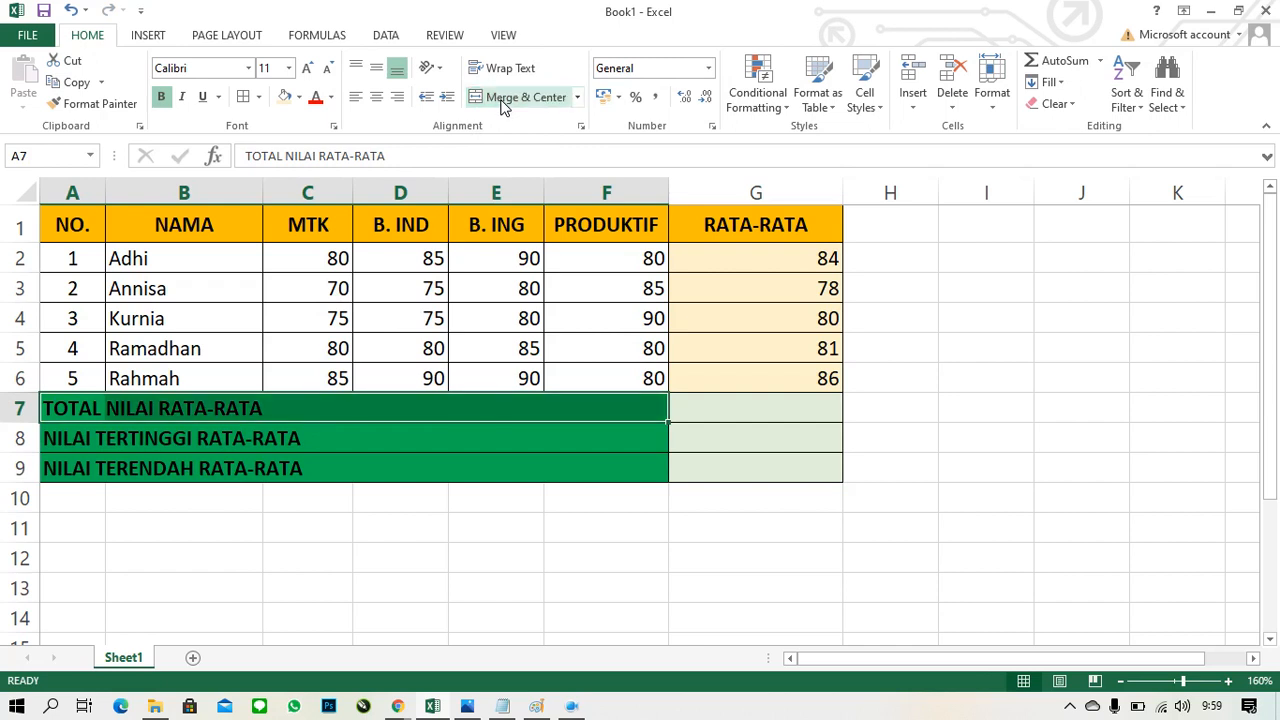
pyautogui.press('Down')
pyautogui.click(503, 106)
pyautogui.press('Down')
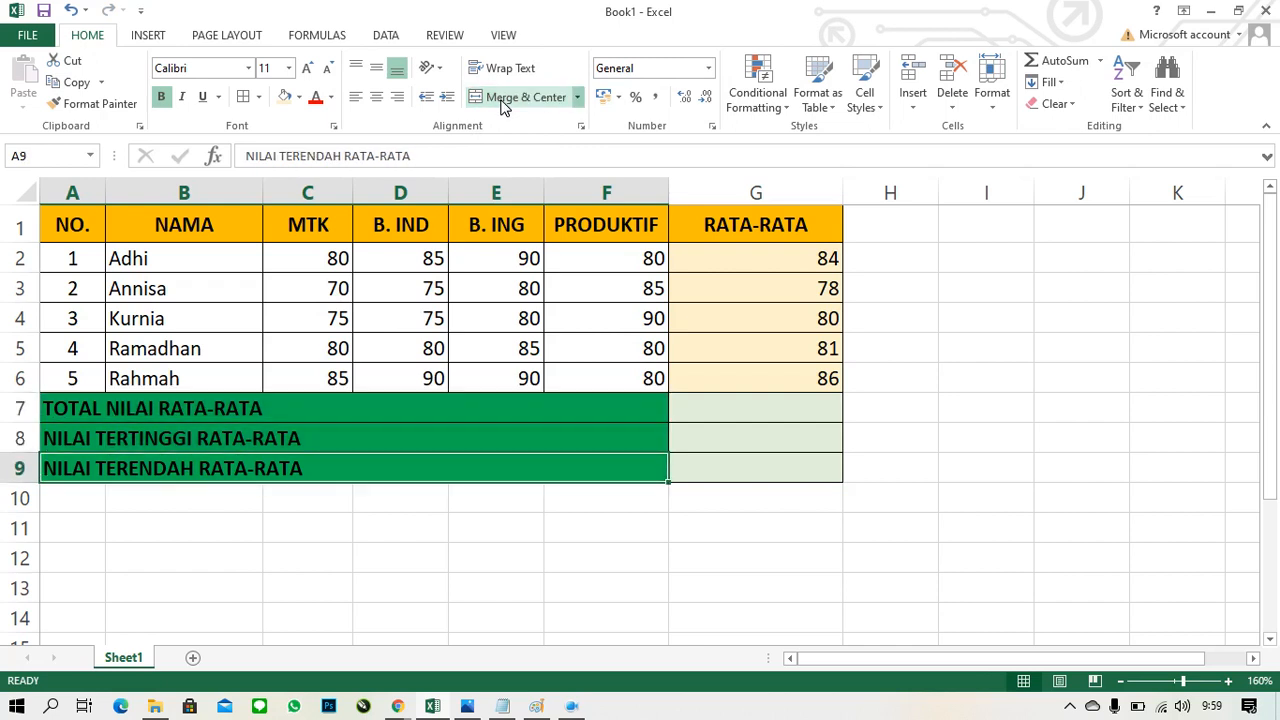
pyautogui.click(503, 106)
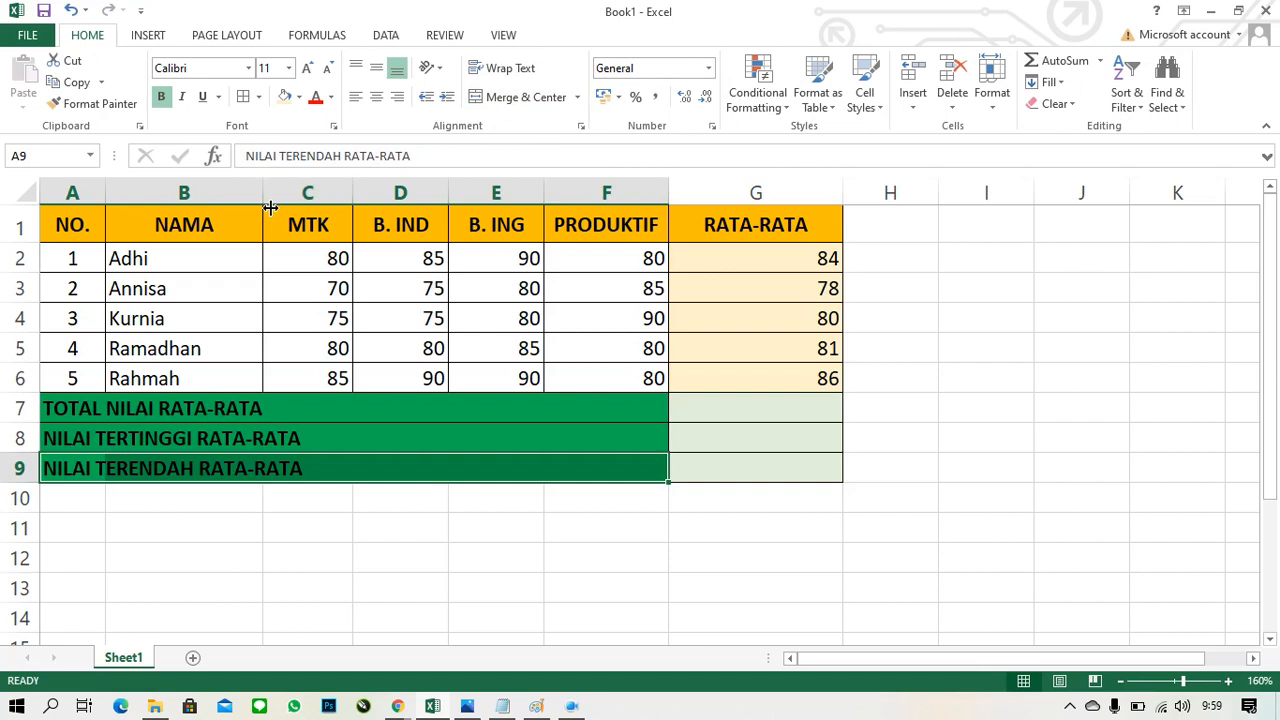
pyautogui.moveTo(263, 205); pyautogui.dragTo(337, 206)
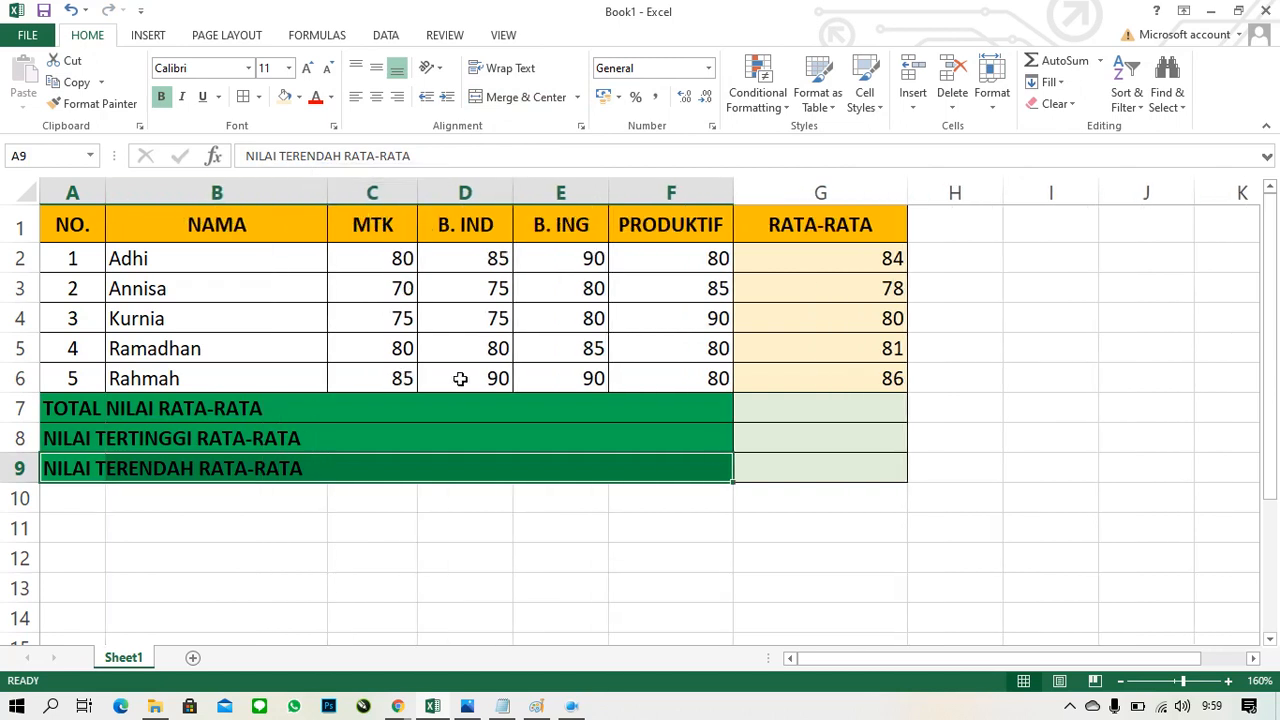
# Apply borders and a light green fill to the empty summary cells C7:F9
pyautogui.moveTo(380, 415); pyautogui.dragTo(663, 476)
pyautogui.click(244, 100)
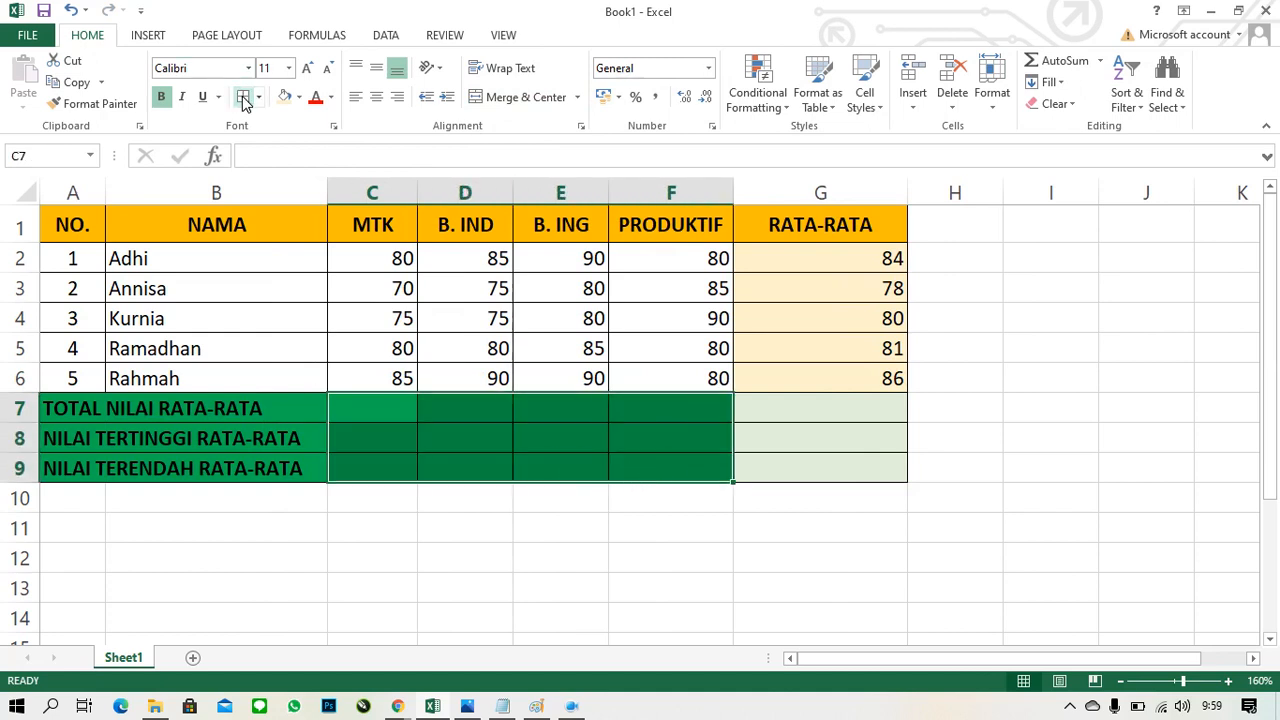
pyautogui.click(299, 97)
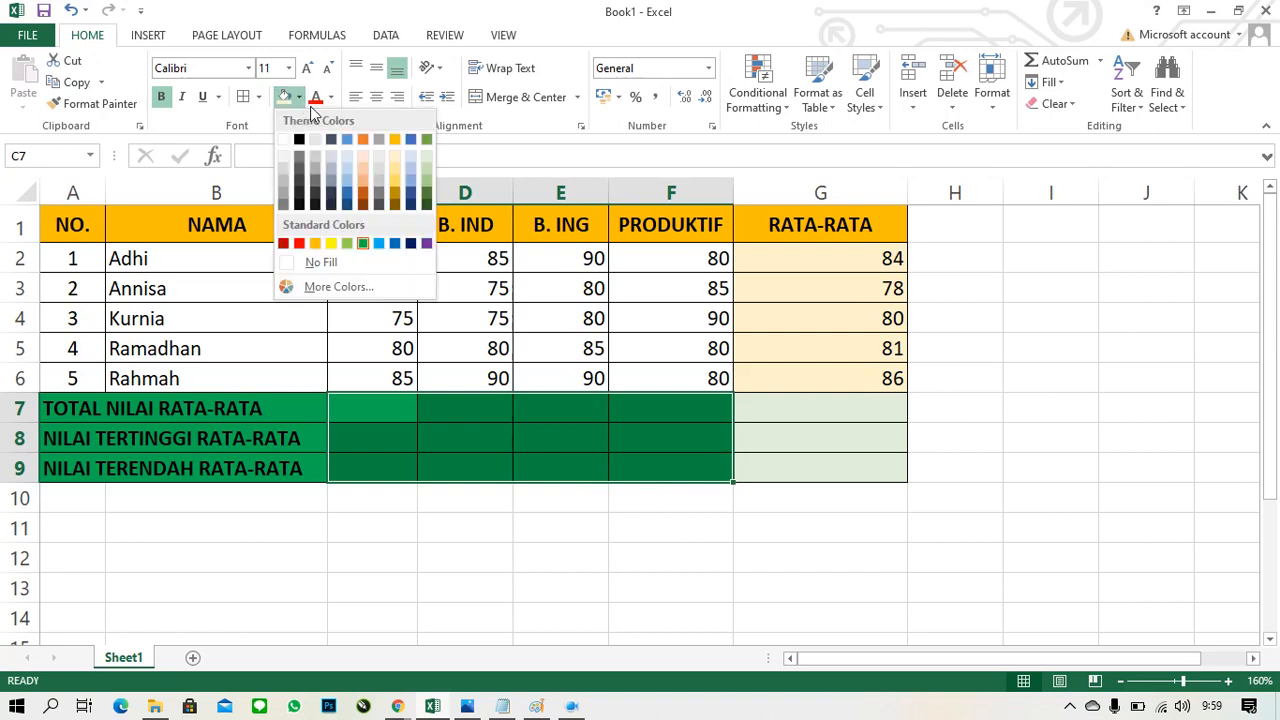
pyautogui.click(427, 152)
pyautogui.click(958, 558)
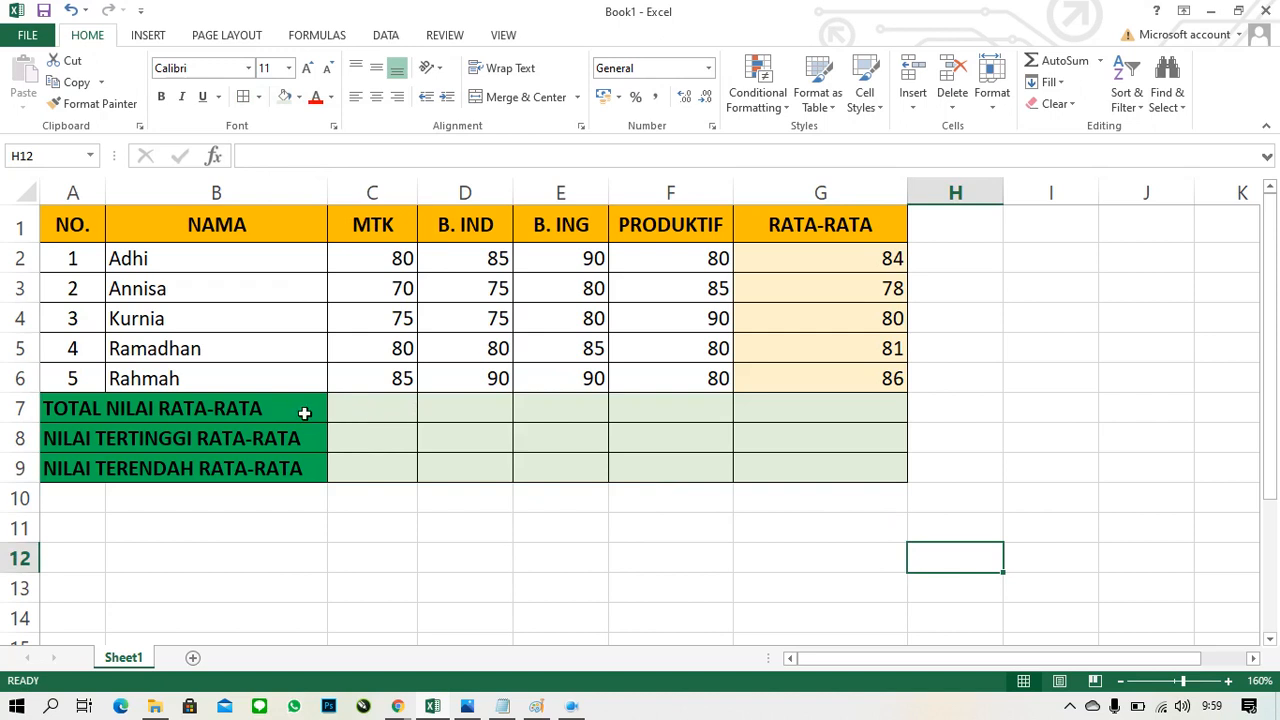
# Shorten the summary label in A7 to "TOTAL NILAI"
pyautogui.click(380, 418)
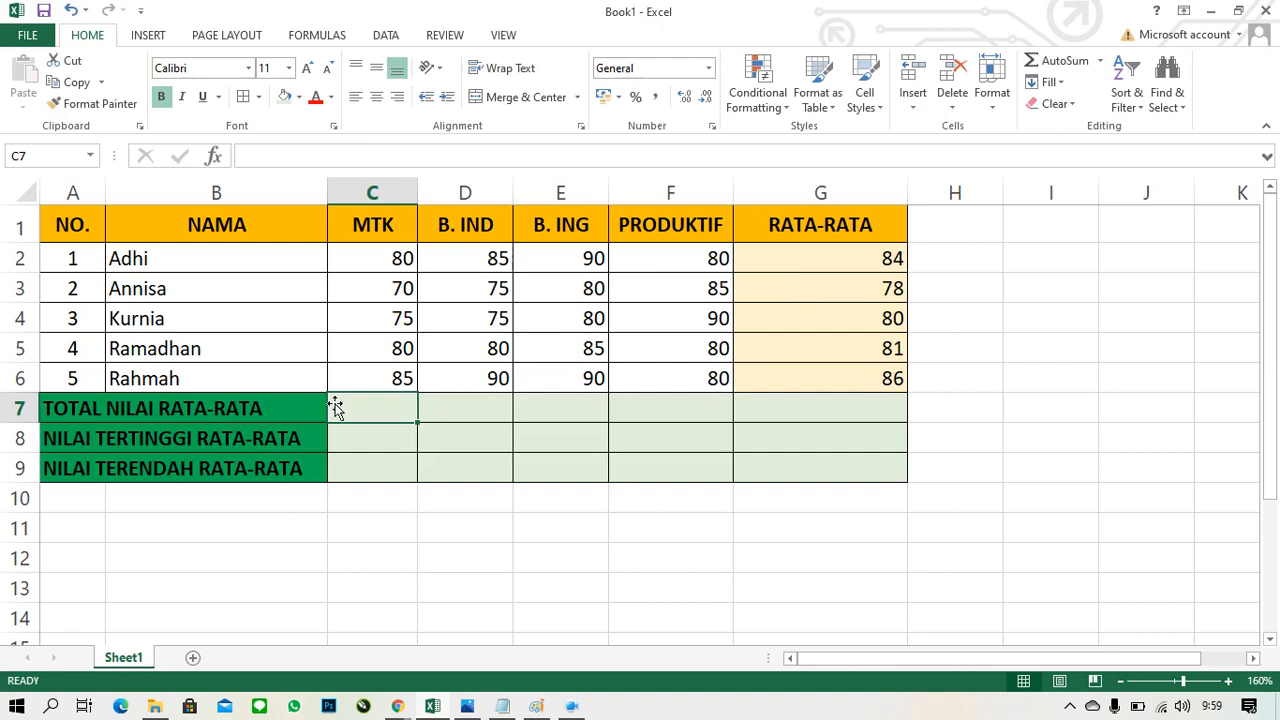
pyautogui.doubleClick(297, 418)
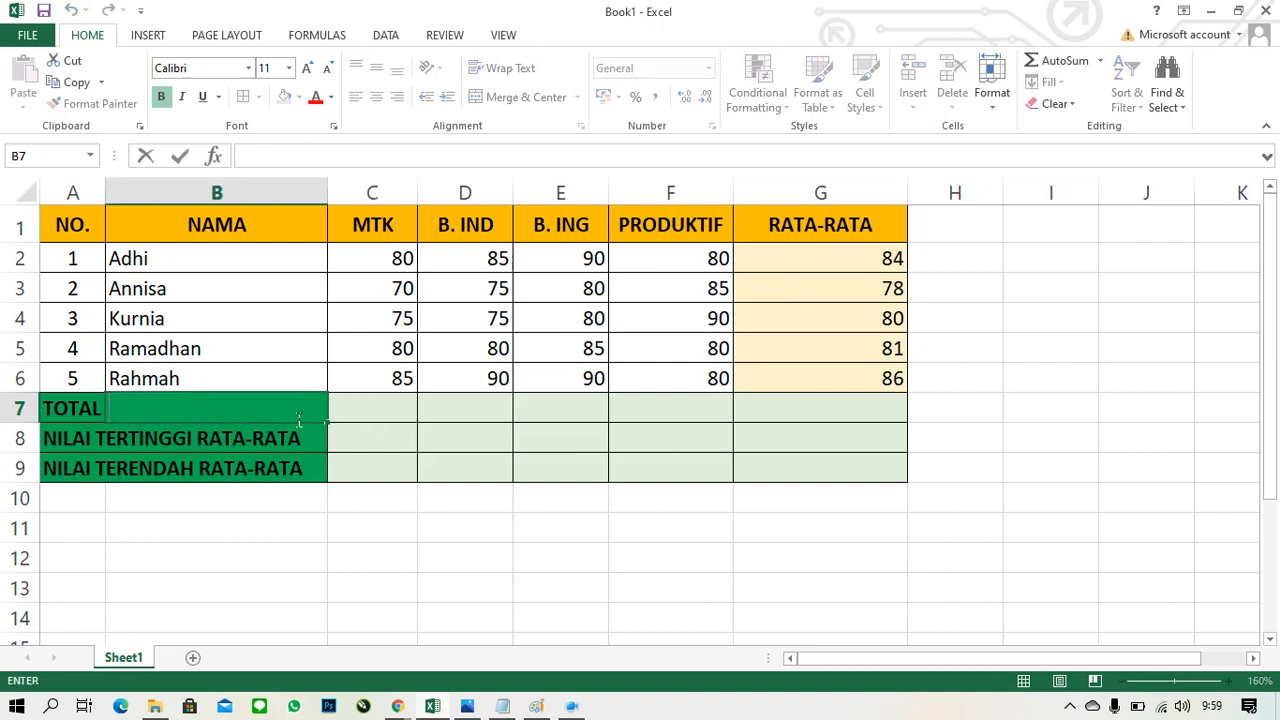
pyautogui.click(72, 407)
pyautogui.doubleClick(76, 410)
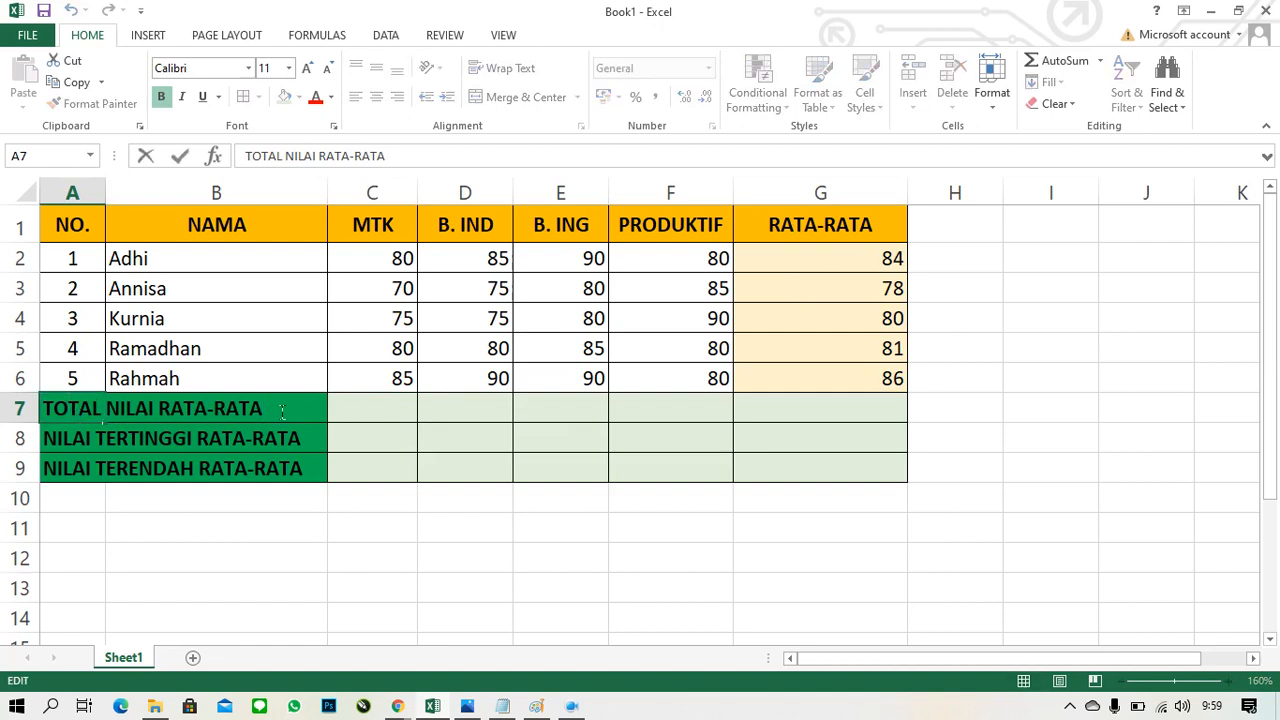
pyautogui.press('BackSpace')
pyautogui.press('BackSpace')
pyautogui.press('BackSpace')
pyautogui.press('BackSpace')
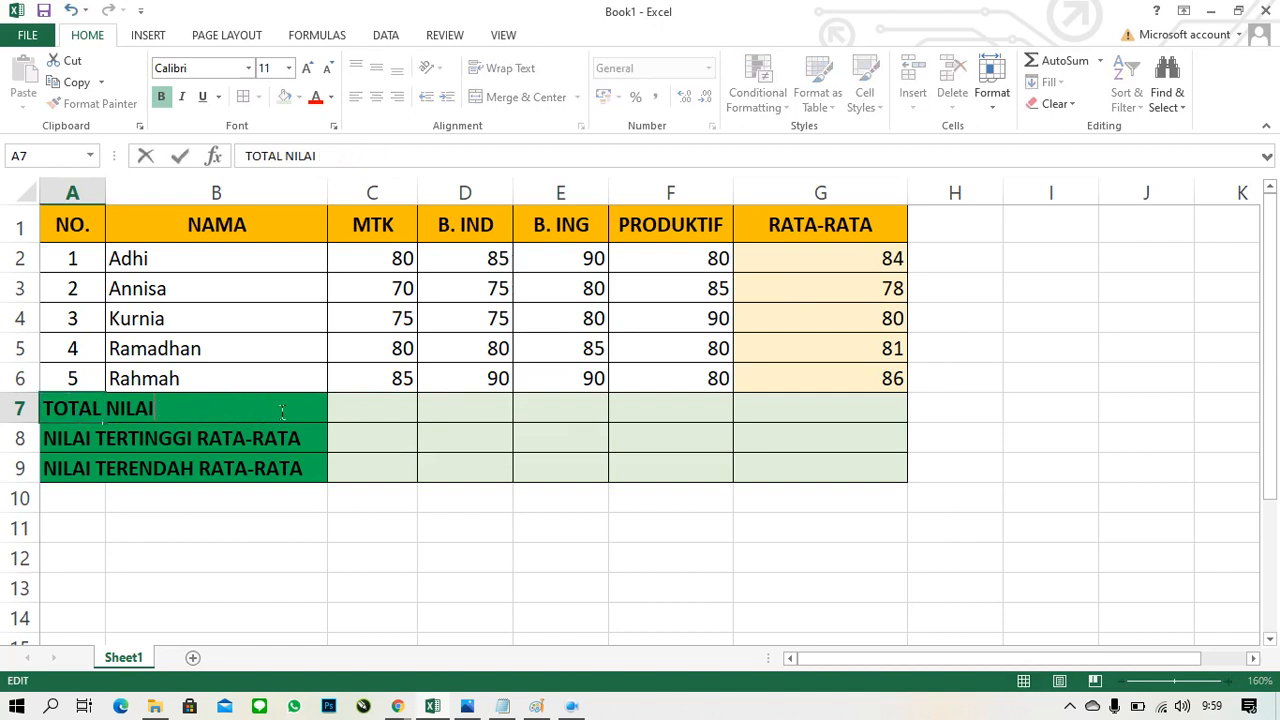
pyautogui.press('Return')
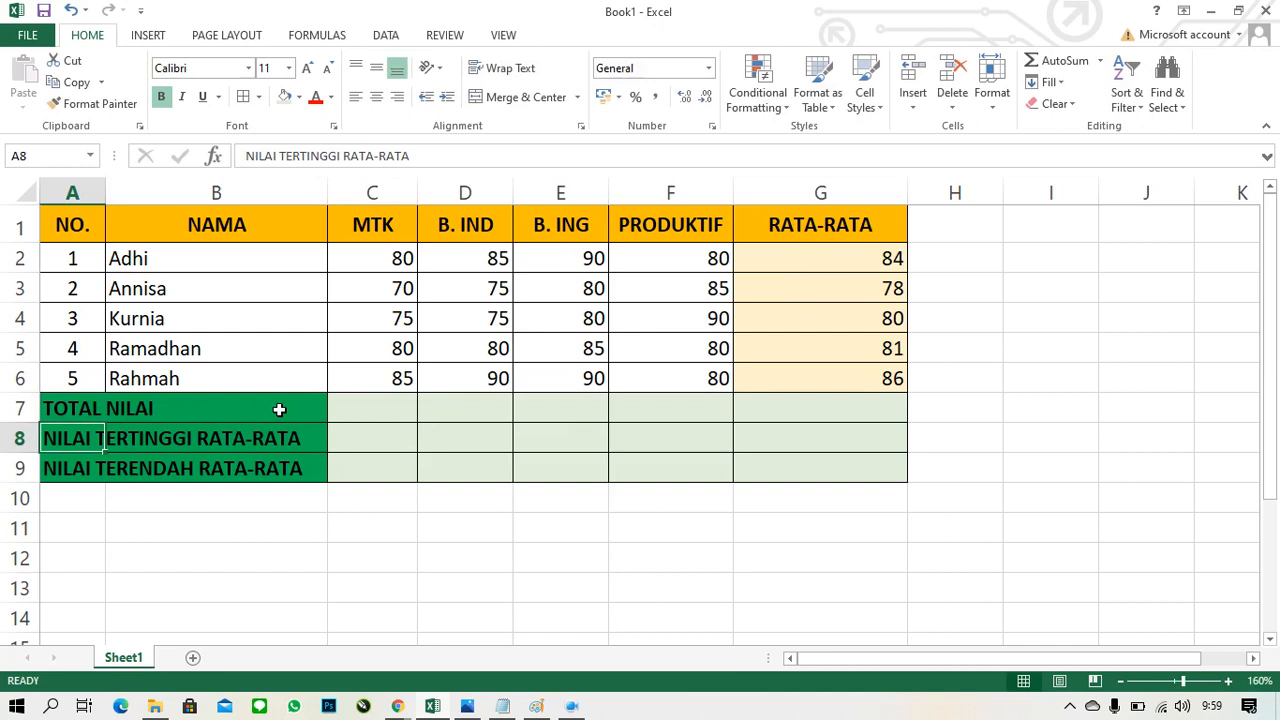
# Shorten the summary label in A8 to "NILAI TERTINGGI"
pyautogui.press('F2')
pyautogui.press('BackSpace')
pyautogui.press('BackSpace')
pyautogui.press('BackSpace')
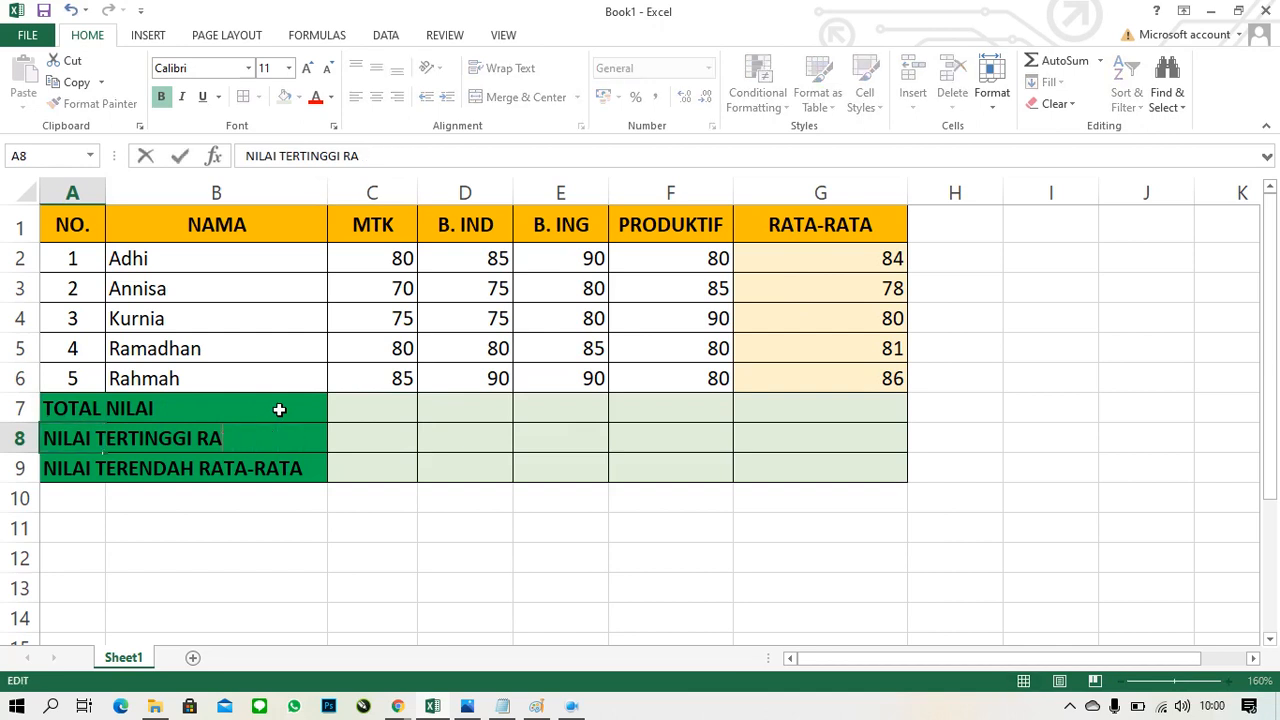
pyautogui.press('Return')
# Shorten the summary label in A9 to "NILAI TERENDAH" and narrow column B
pyautogui.press('F2')
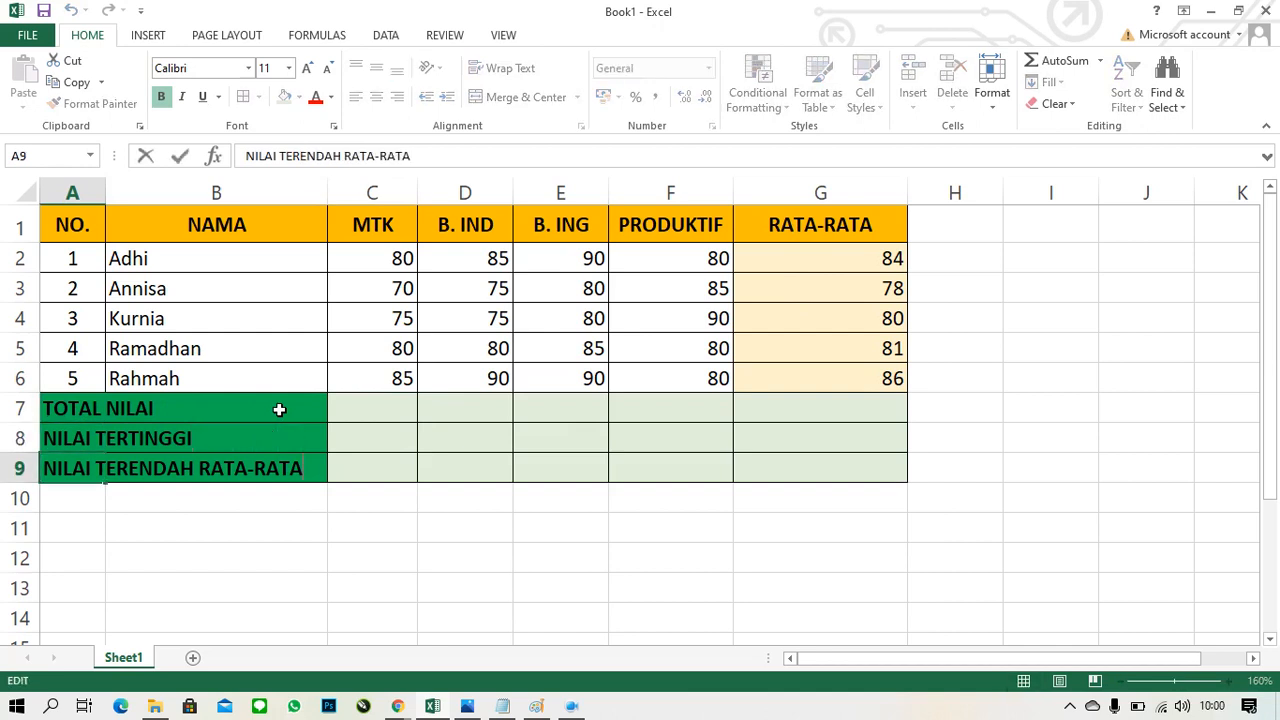
pyautogui.press('BackSpace')
pyautogui.press('BackSpace')
pyautogui.press('BackSpace')
pyautogui.press('BackSpace')
pyautogui.press('BackSpace')
pyautogui.press('BackSpace')
pyautogui.press('BackSpace')
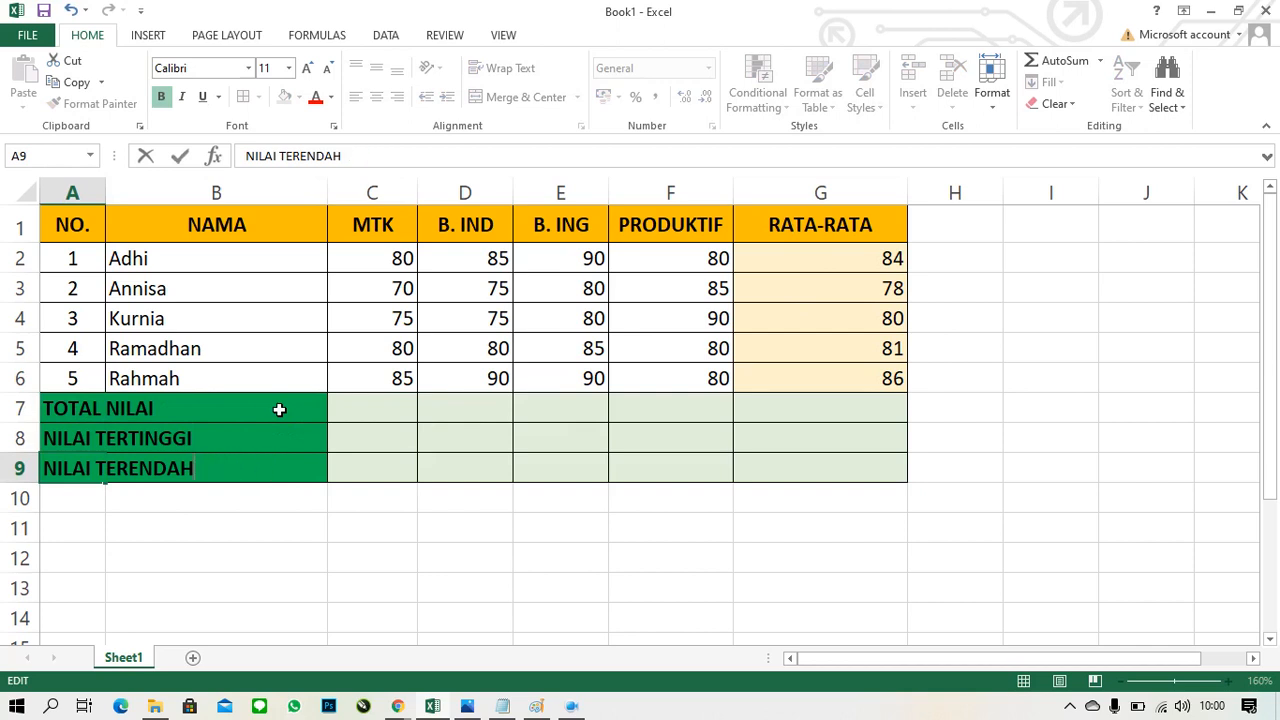
pyautogui.press('Return')
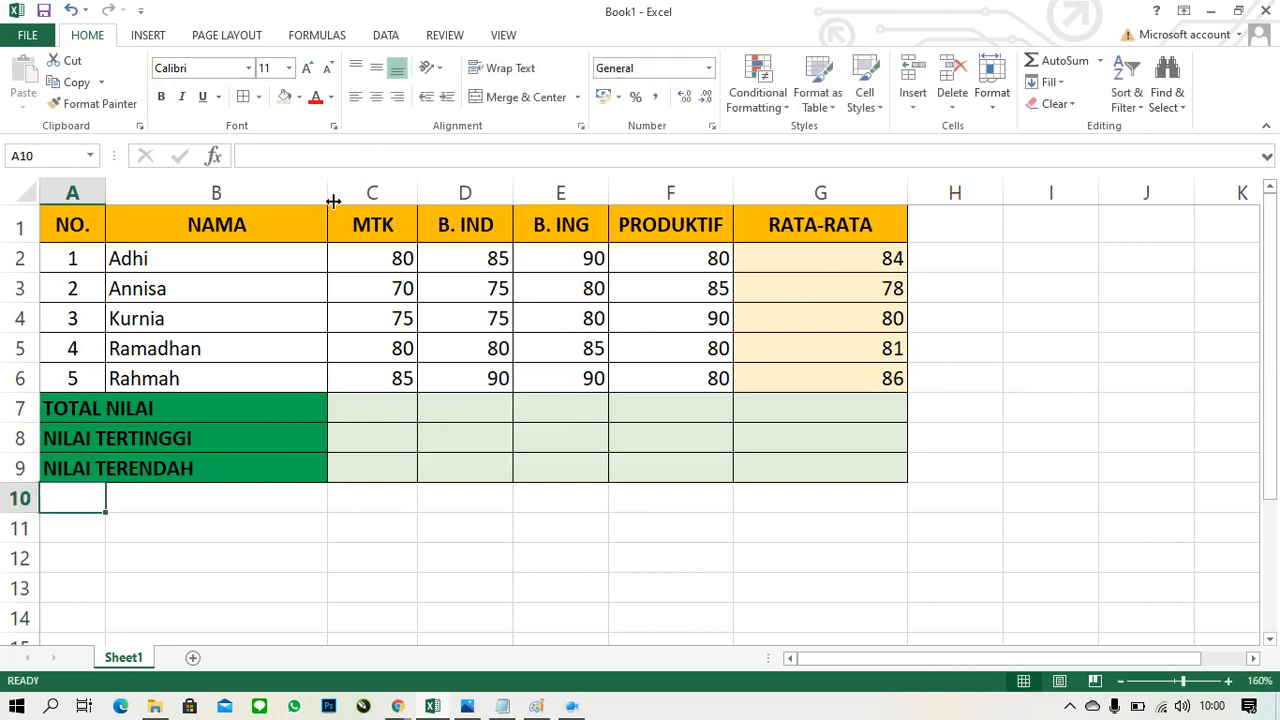
pyautogui.moveTo(333, 201); pyautogui.dragTo(281, 196)
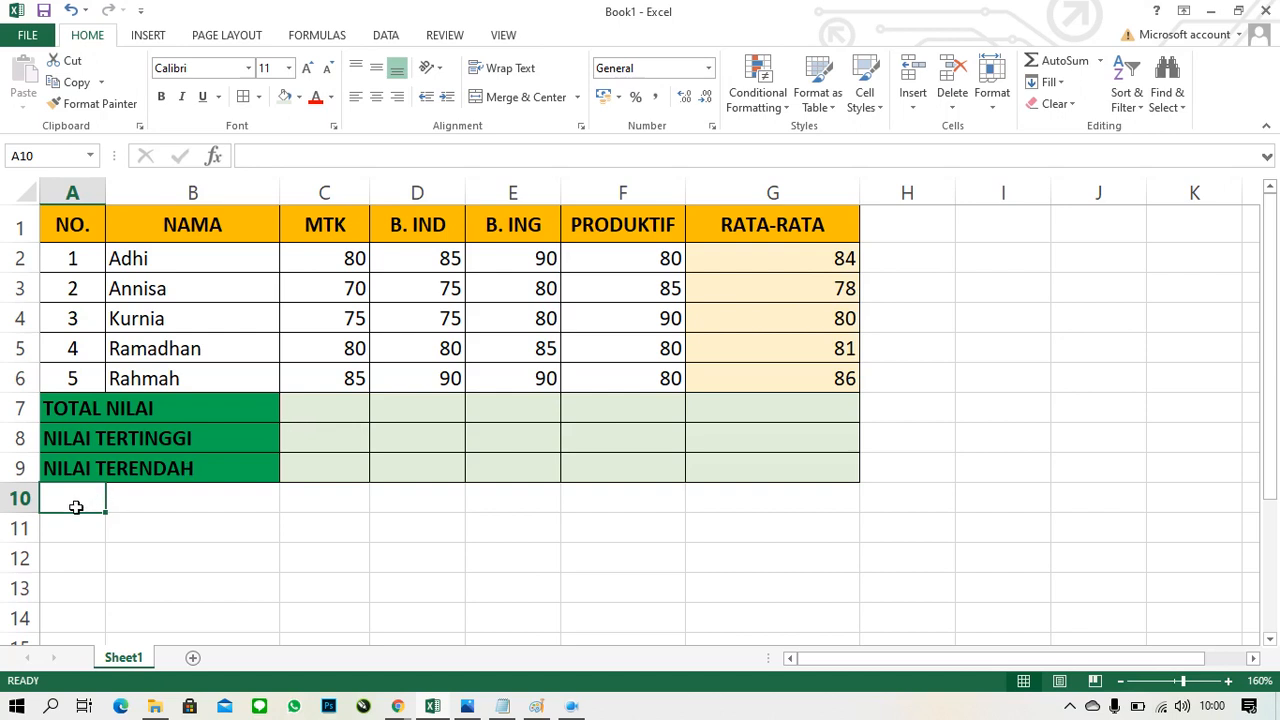
# Enter the new summary label "RATA-RATA NILAI" in A10 and select A10:B10
pyautogui.write('R')
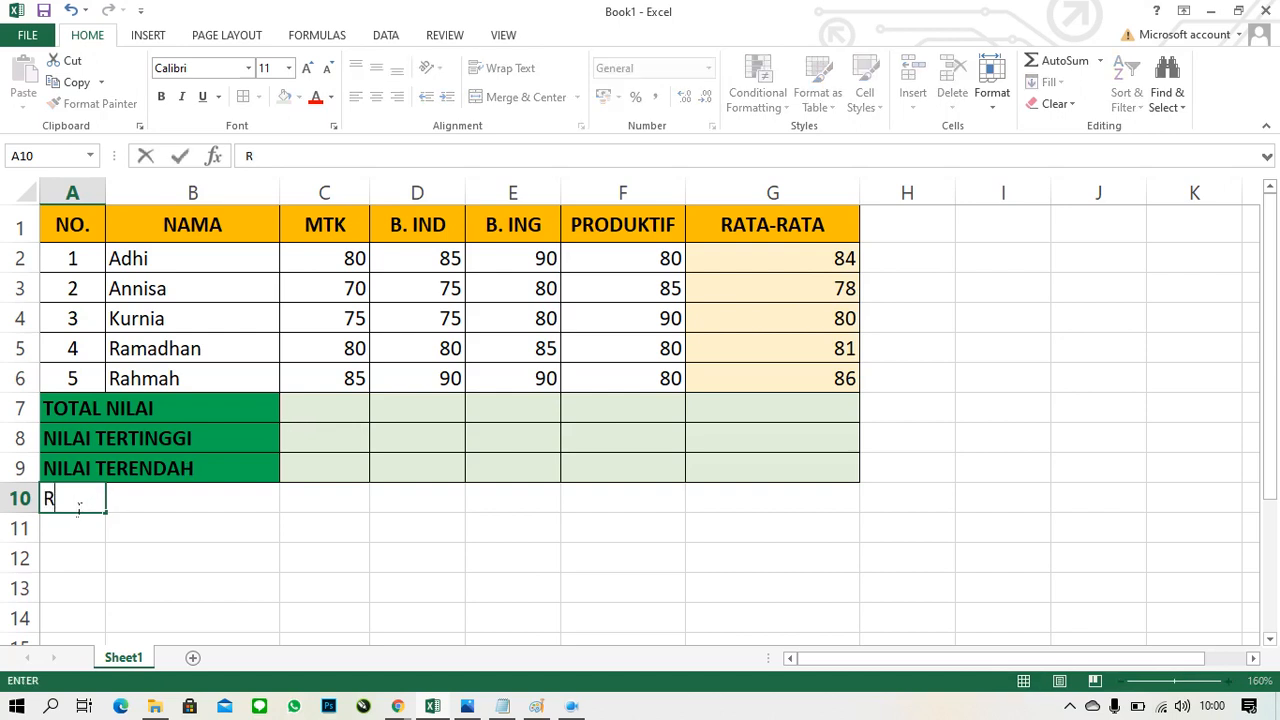
pyautogui.write('ATA-RATA ')
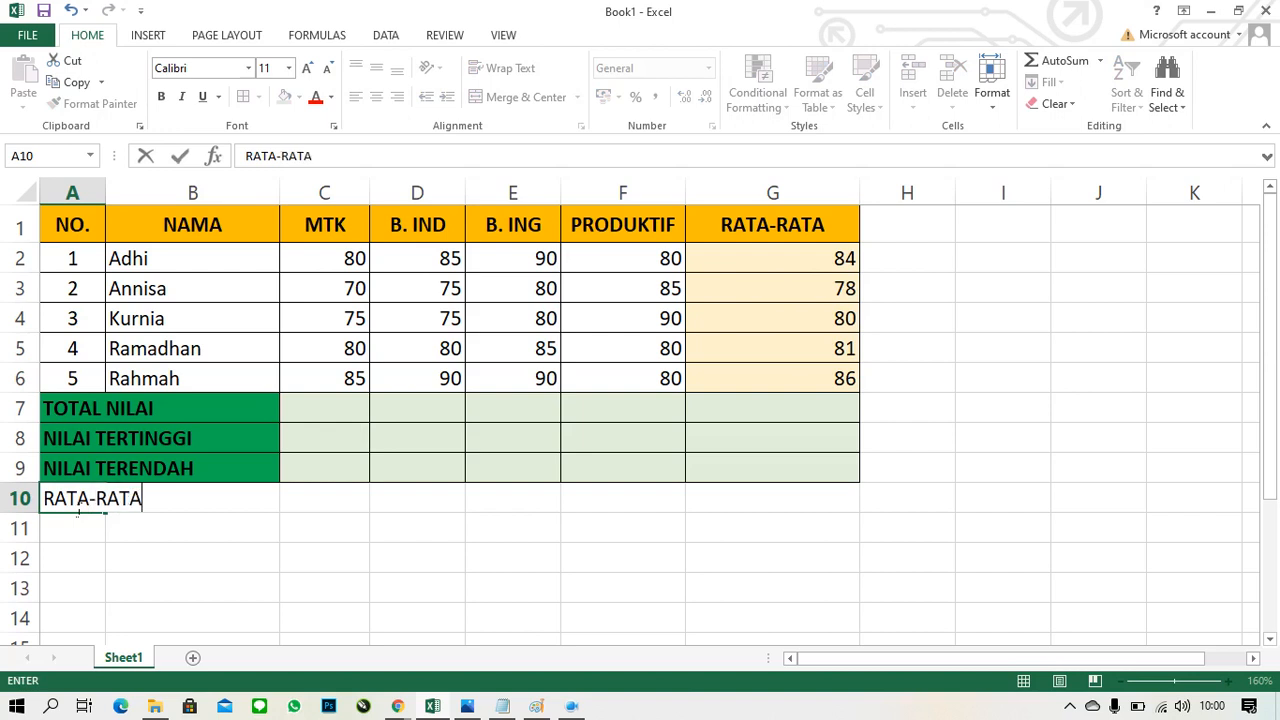
pyautogui.write('NILAI')
pyautogui.press('Return')
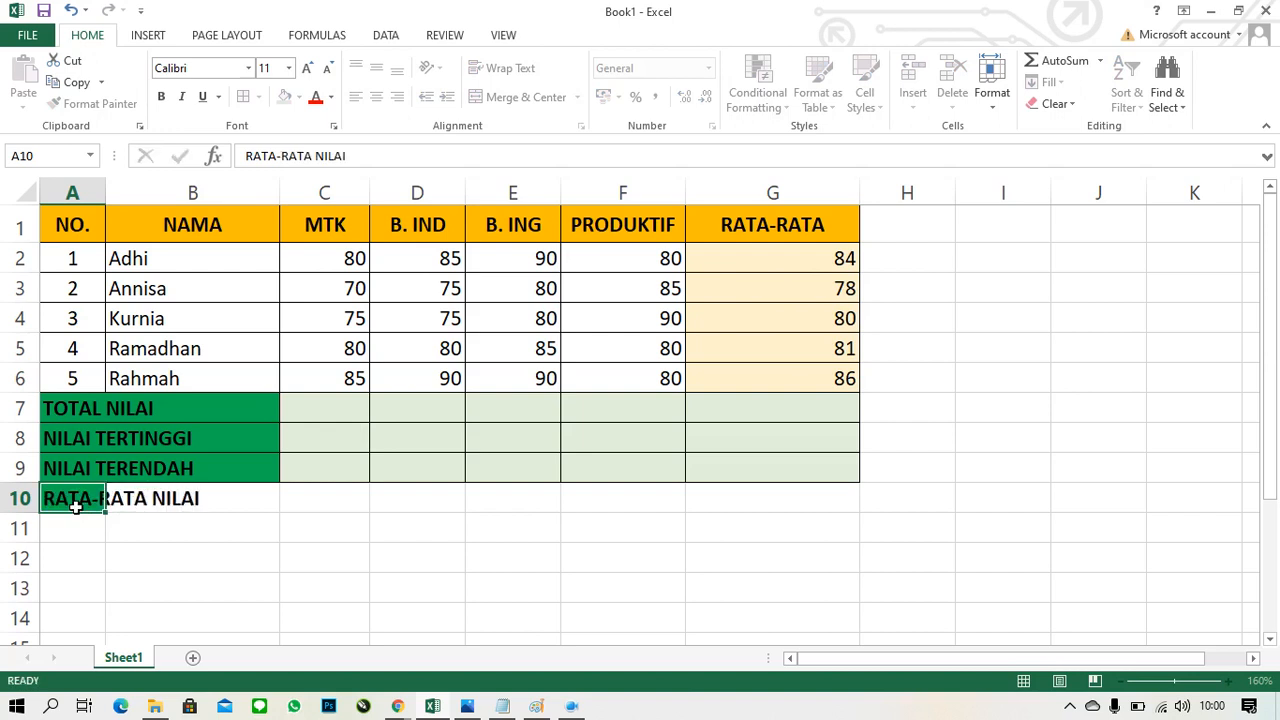
pyautogui.moveTo(75, 507); pyautogui.dragTo(190, 501)
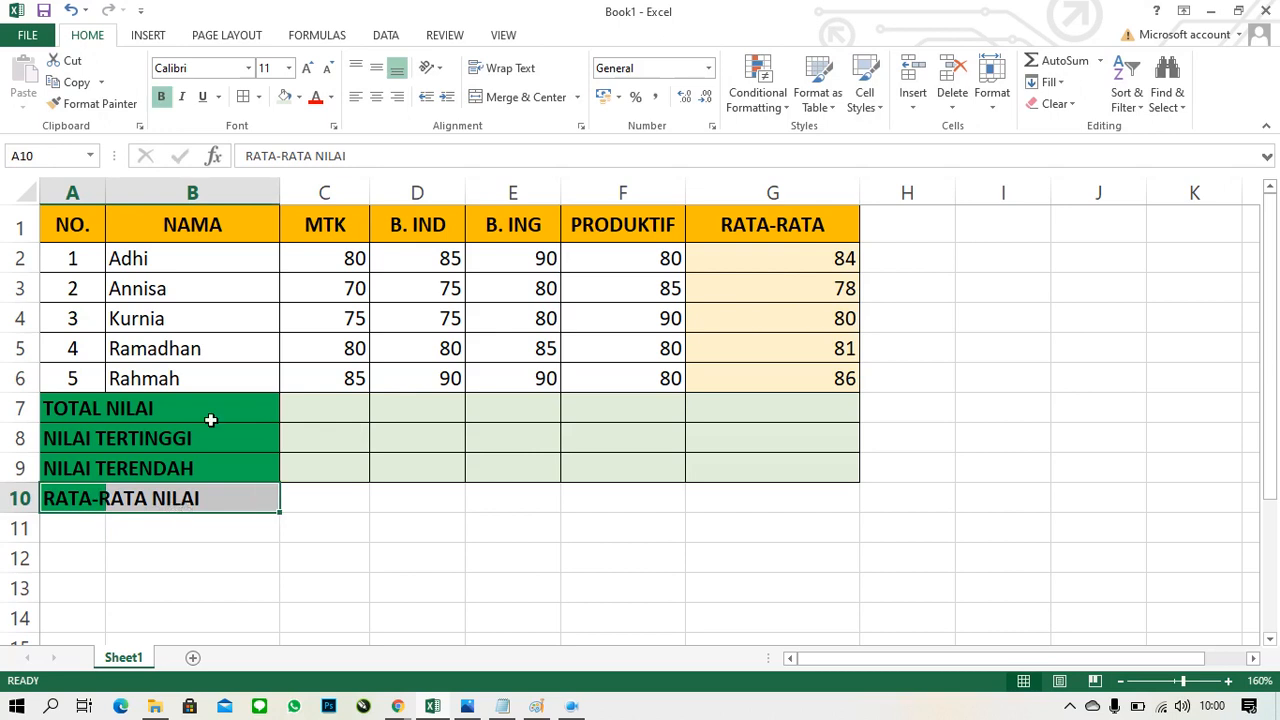
# Fill A10:B10 with the theme green and C10:G10 with its lightest green tint
pyautogui.click(298, 99)
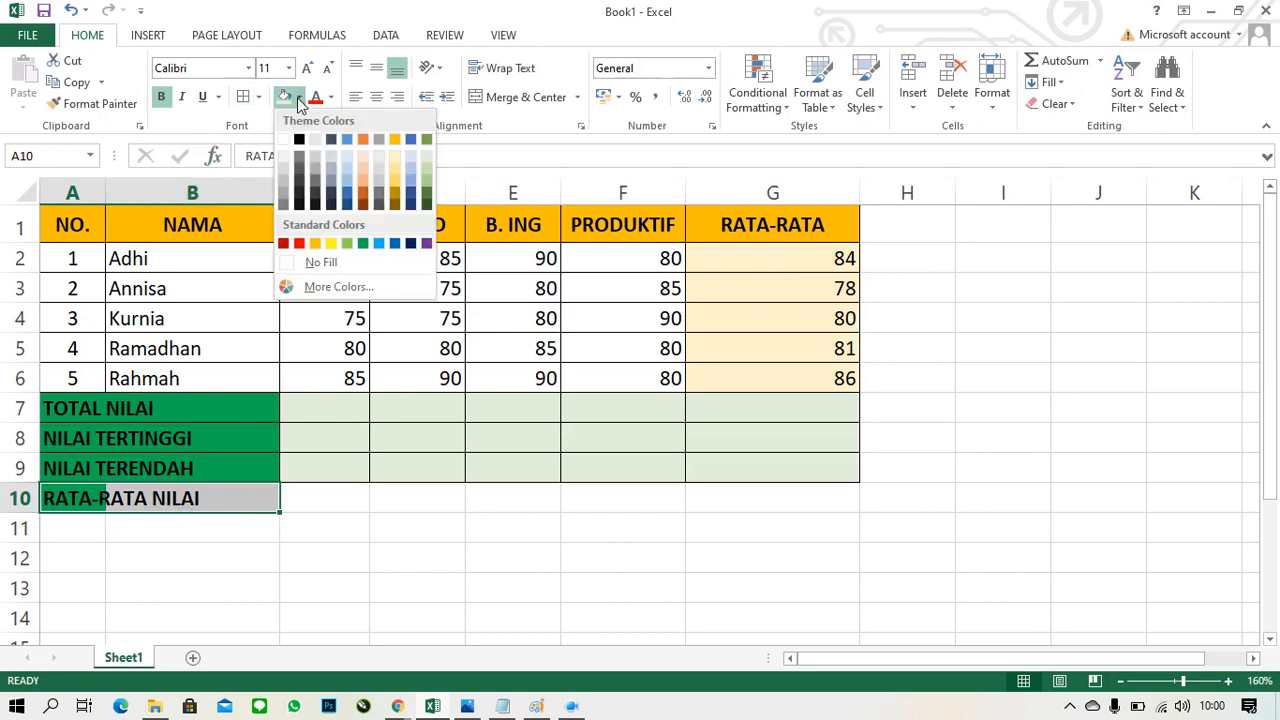
pyautogui.click(428, 141)
pyautogui.moveTo(323, 493); pyautogui.dragTo(800, 498)
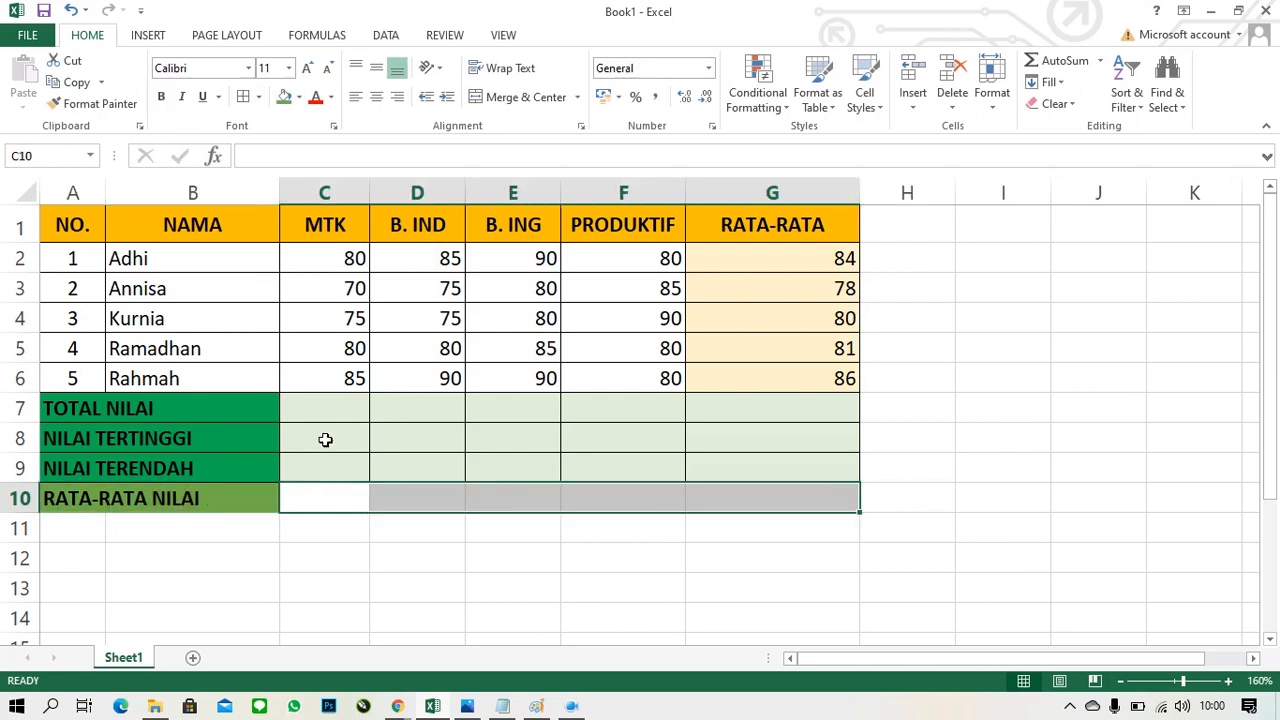
pyautogui.click(298, 97)
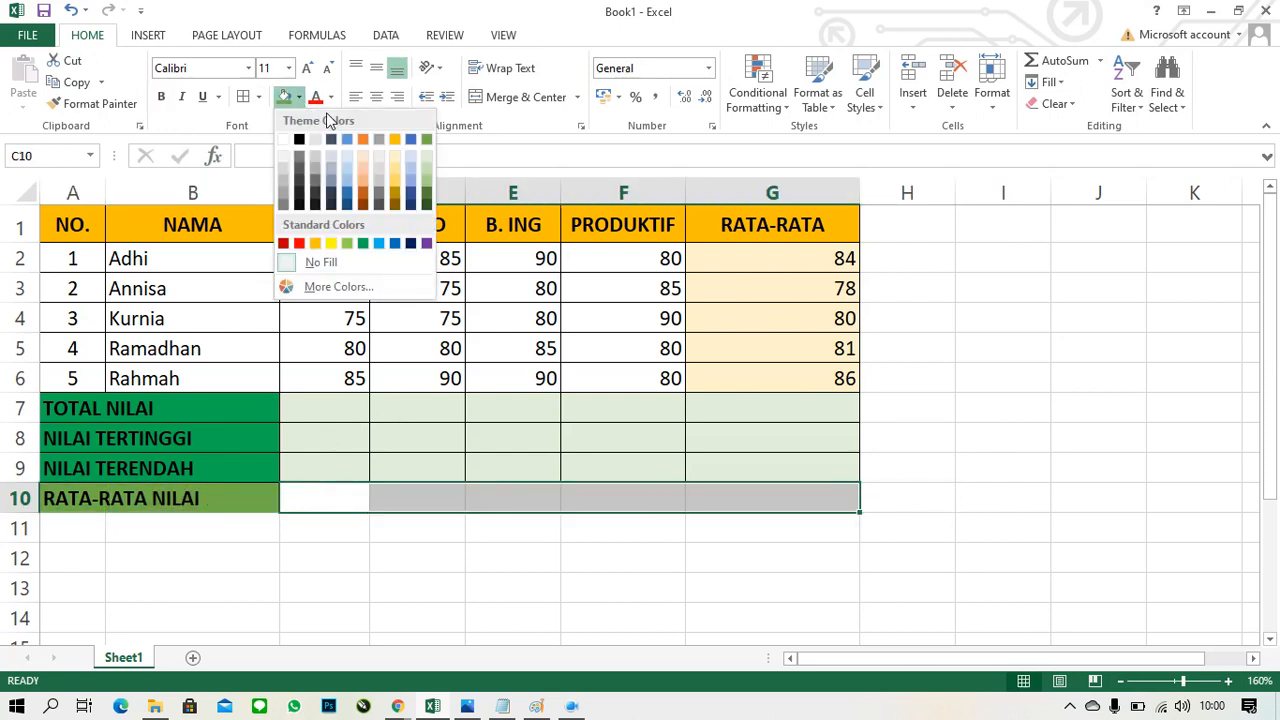
pyautogui.click(427, 155)
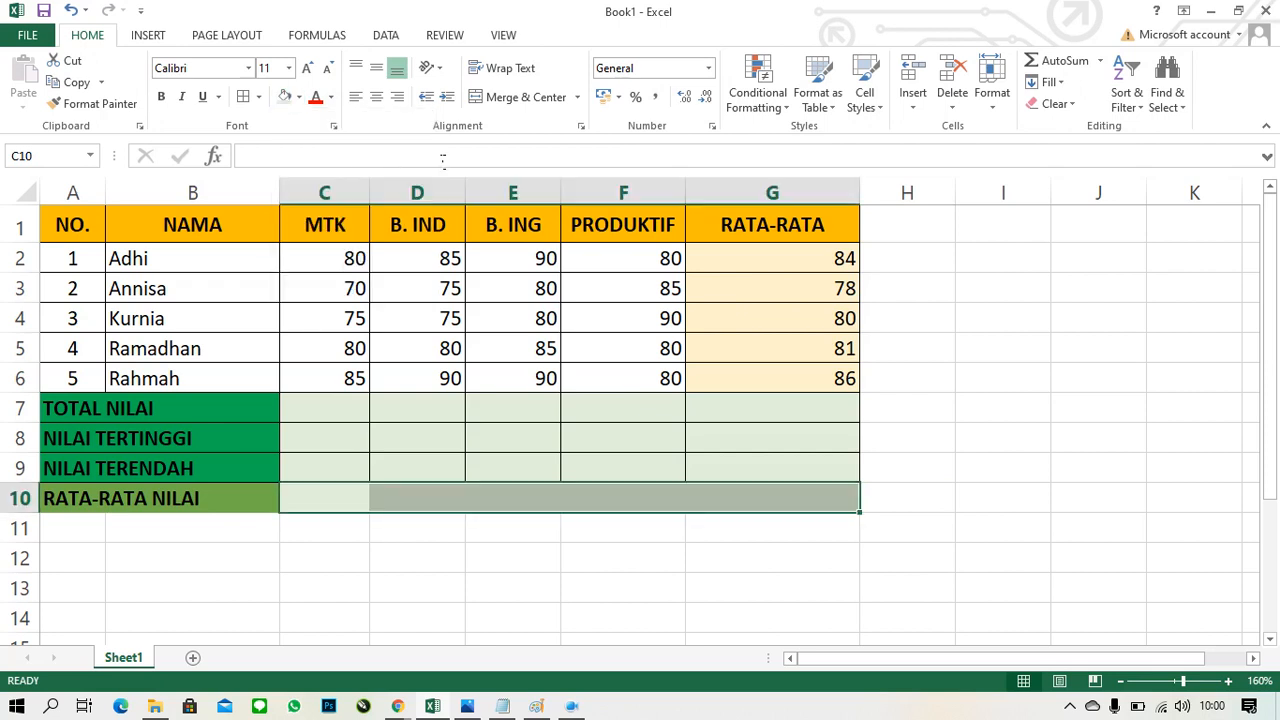
# Apply all borders to the RATA-RATA NILAI row across A10:G10
pyautogui.press('Left')
pyautogui.press('Left')
pyautogui.hotkey('shift', 'Right')
pyautogui.hotkey('shift', 'Right')
pyautogui.hotkey('shift', 'Right')
pyautogui.hotkey('shift', 'Right')
pyautogui.hotkey('shift', 'Right')
pyautogui.hotkey('shift', 'Right')
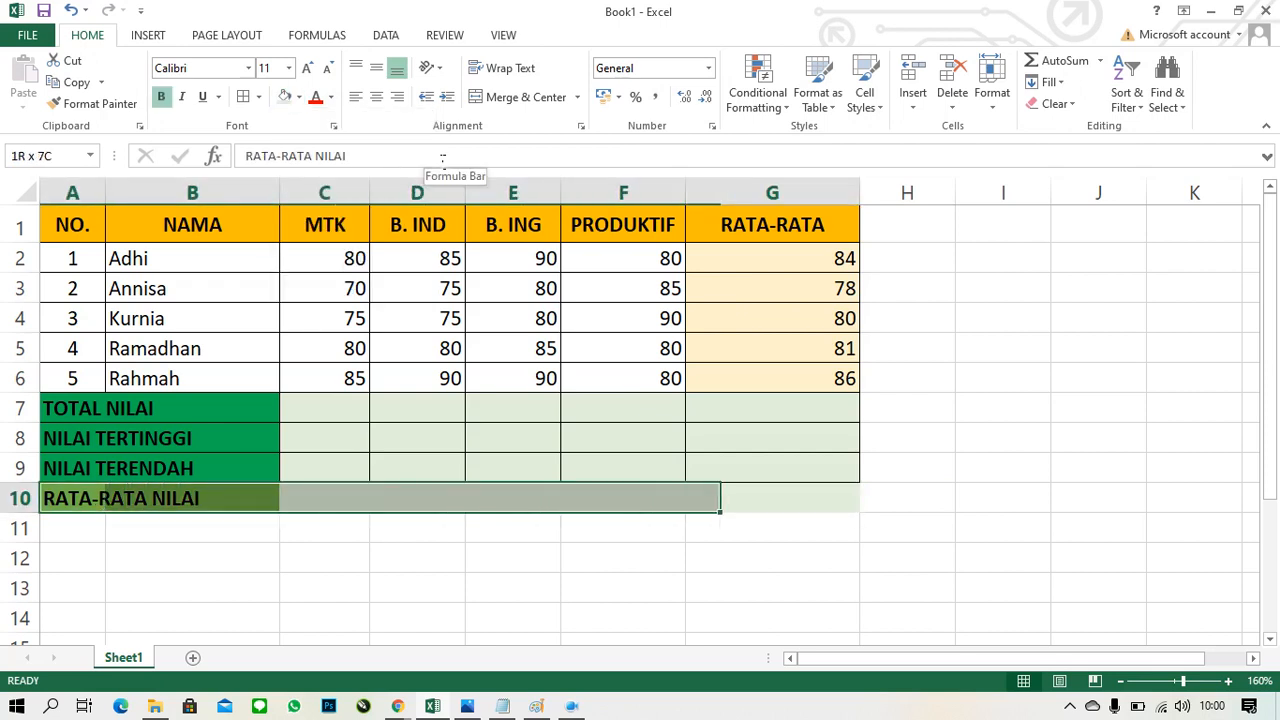
pyautogui.click(246, 99)
# Recolour A10:B10 with the standard green fill to match the summary labels above
pyautogui.press('Left')
pyautogui.hotkey('shift', 'Right')
pyautogui.hotkey('shift', 'Right')
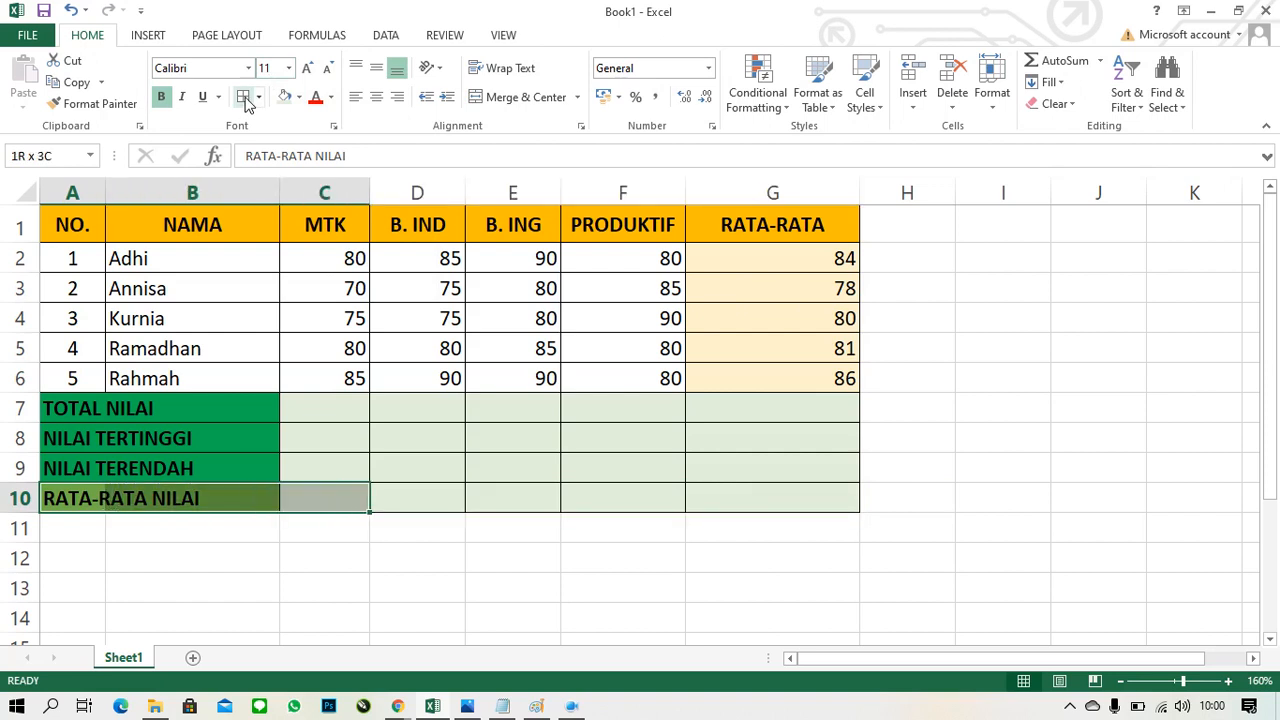
pyautogui.hotkey('shift', 'Left')
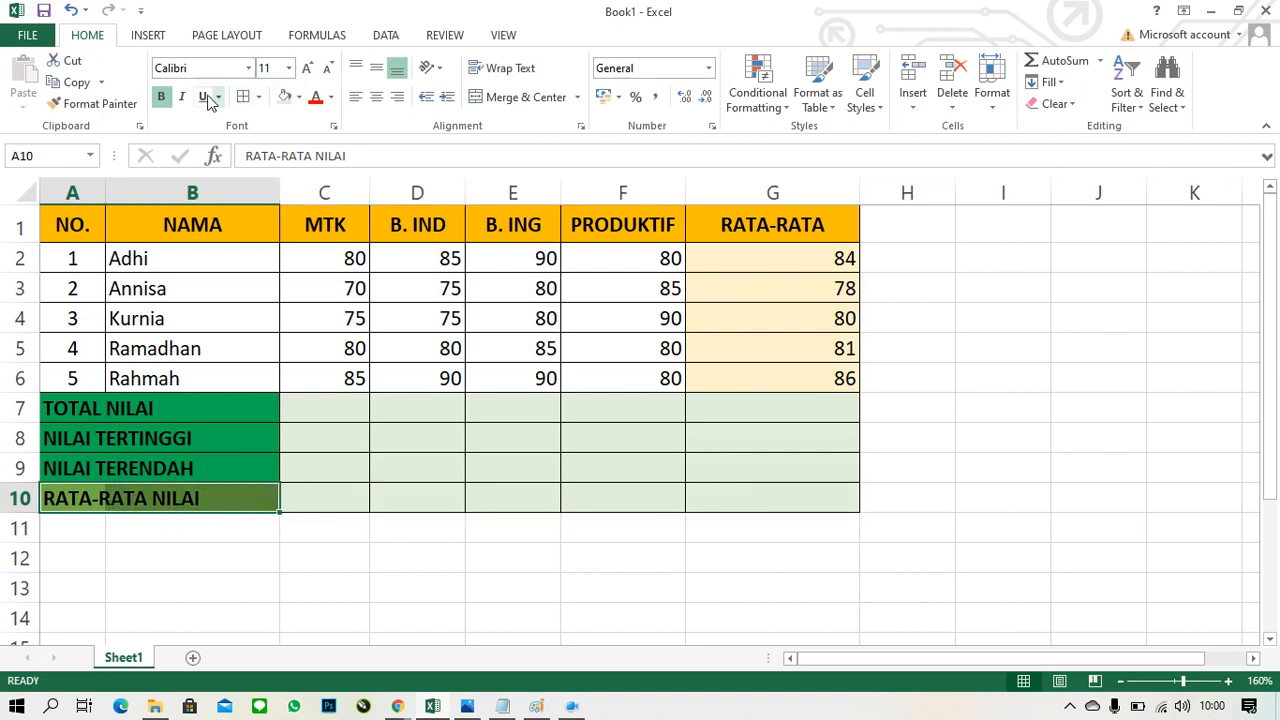
pyautogui.click(299, 100)
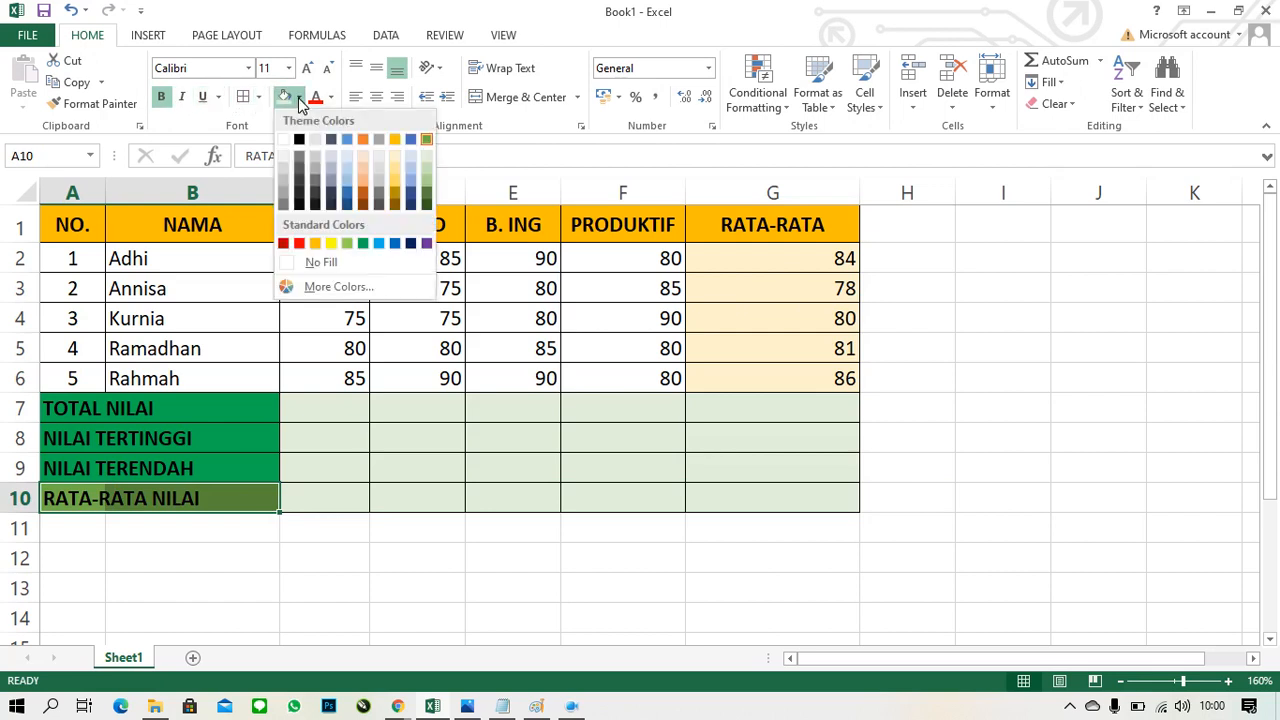
pyautogui.click(362, 244)
pyautogui.click(347, 414)
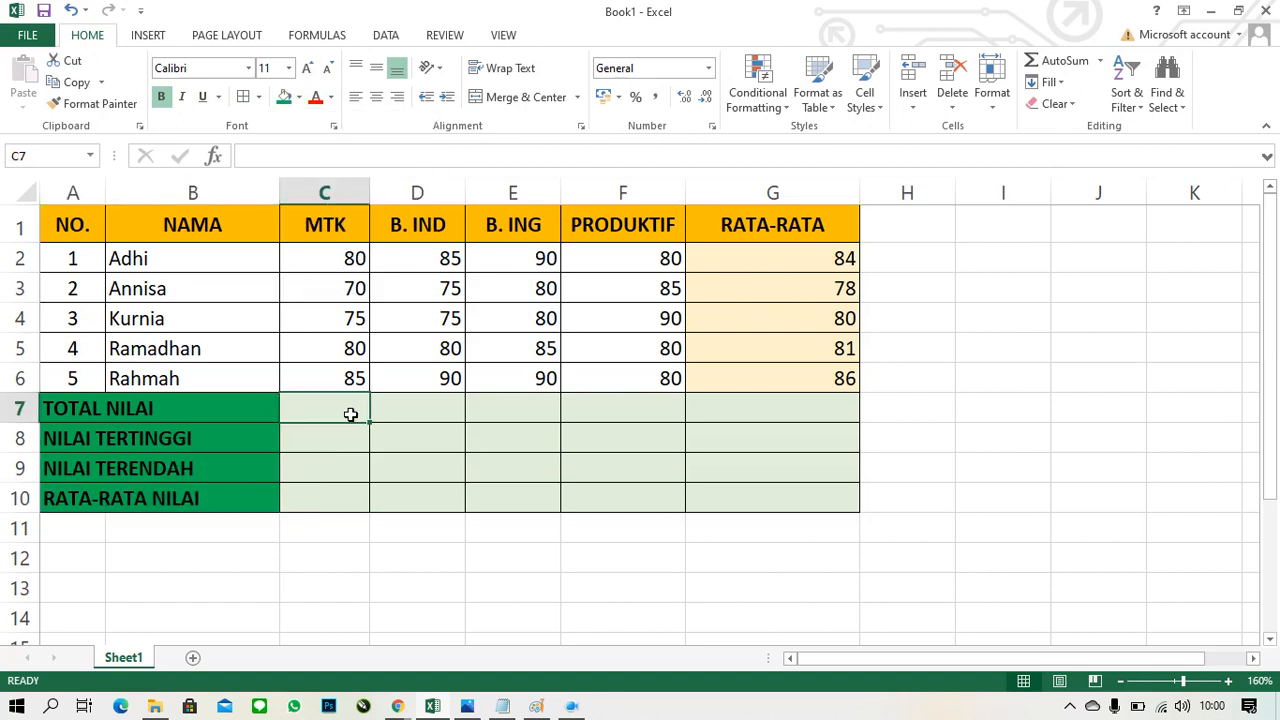
pyautogui.moveTo(346, 378); pyautogui.dragTo(345, 255)
pyautogui.click(430, 384)
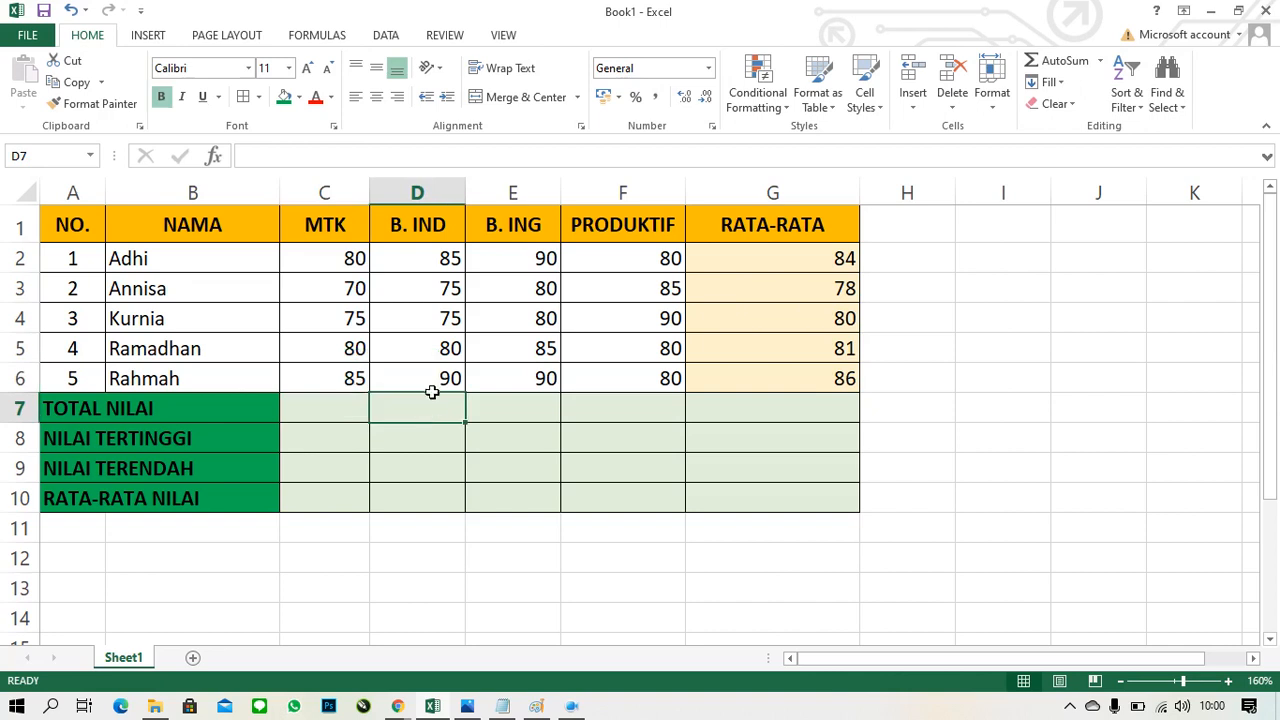
pyautogui.moveTo(435, 327); pyautogui.dragTo(443, 252)
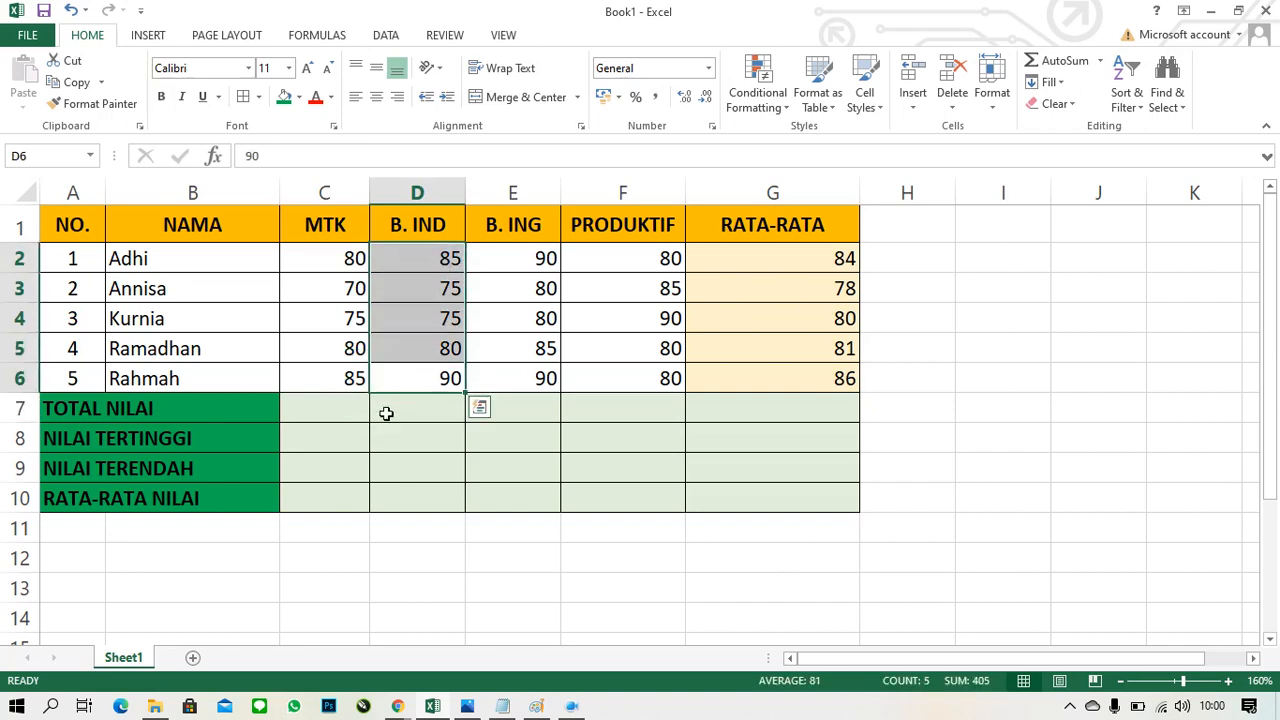
# Calculate the MTK total in C7 with the formula =SUM(C2:C6)
pyautogui.click(351, 413)
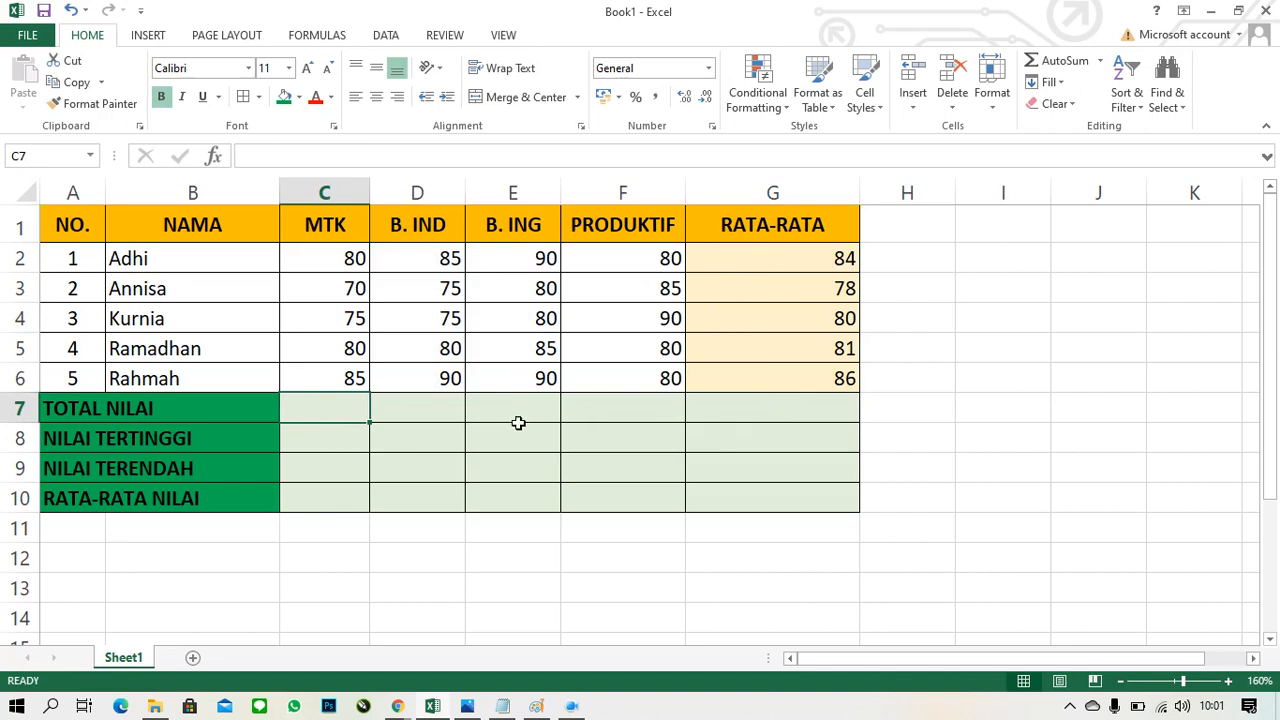
pyautogui.write('=')
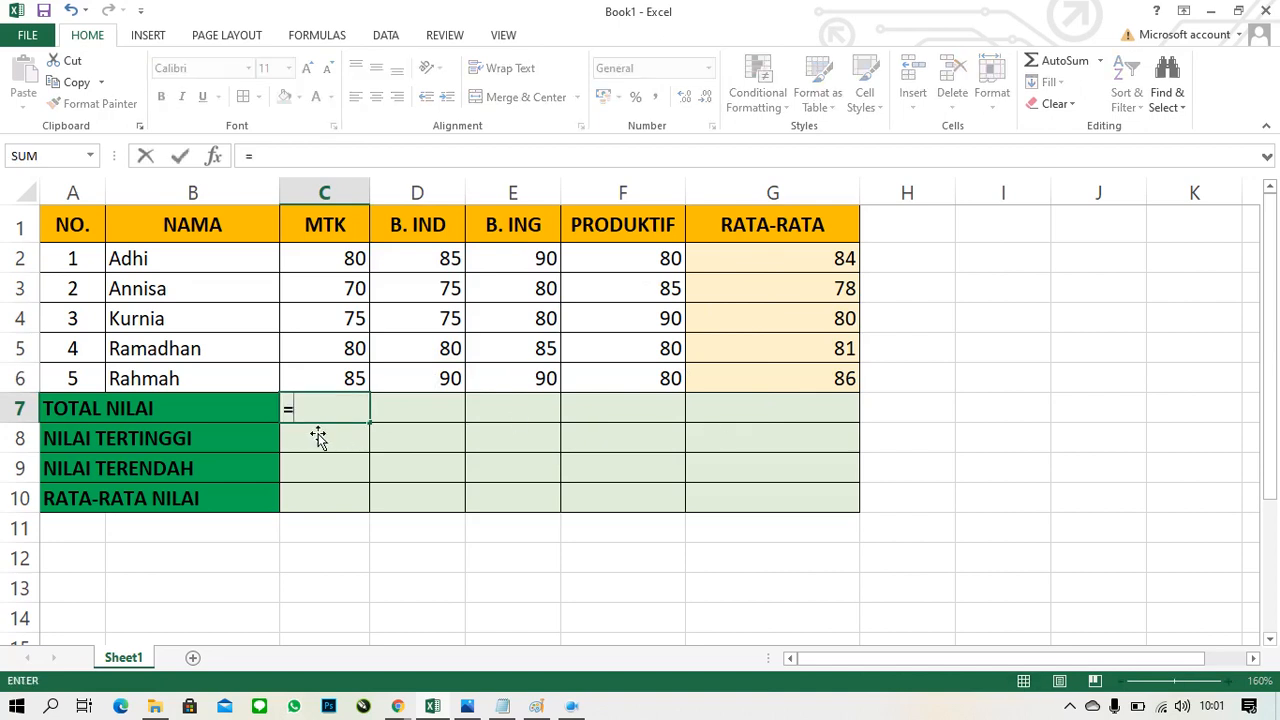
pyautogui.write('sum')
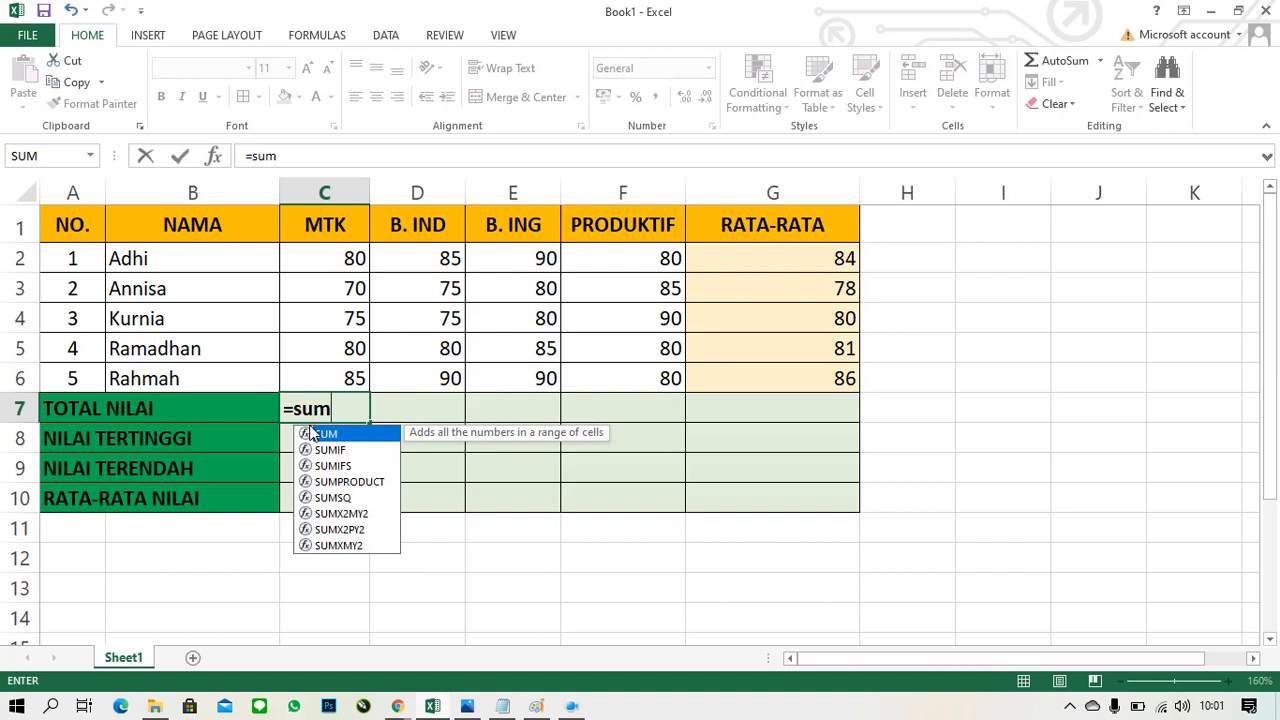
pyautogui.write('(')
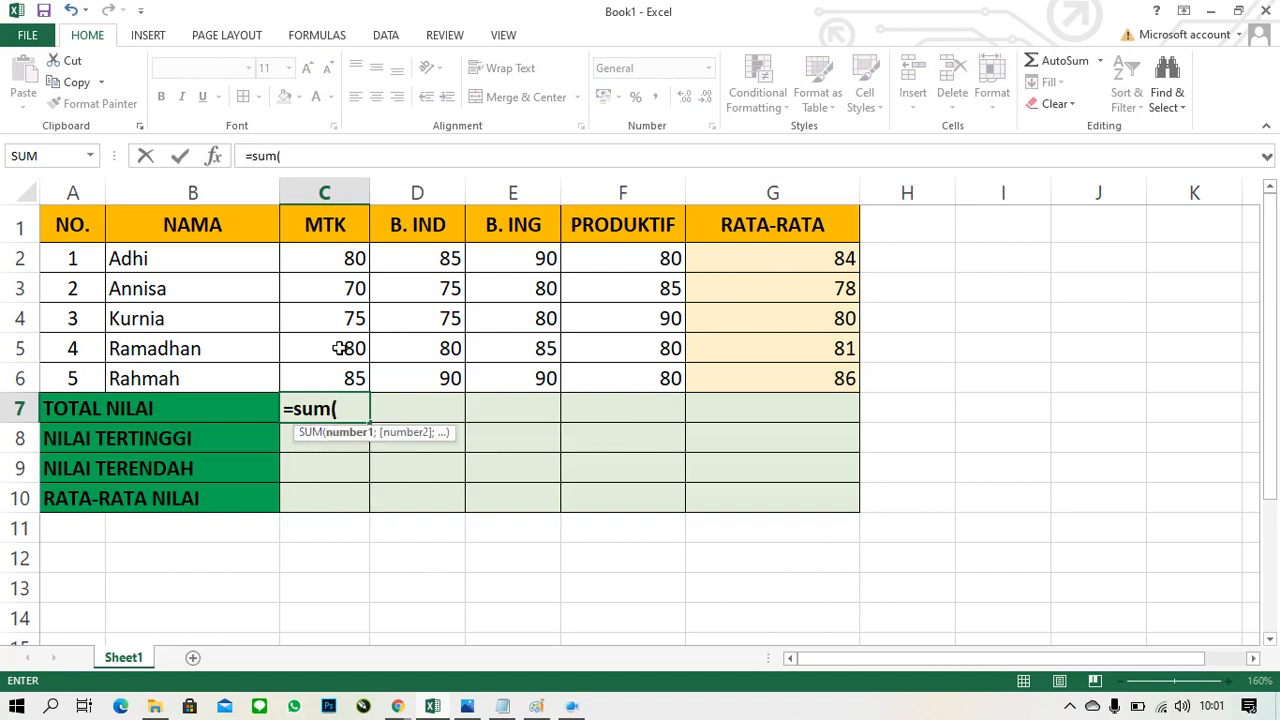
pyautogui.moveTo(343, 260); pyautogui.dragTo(334, 380)
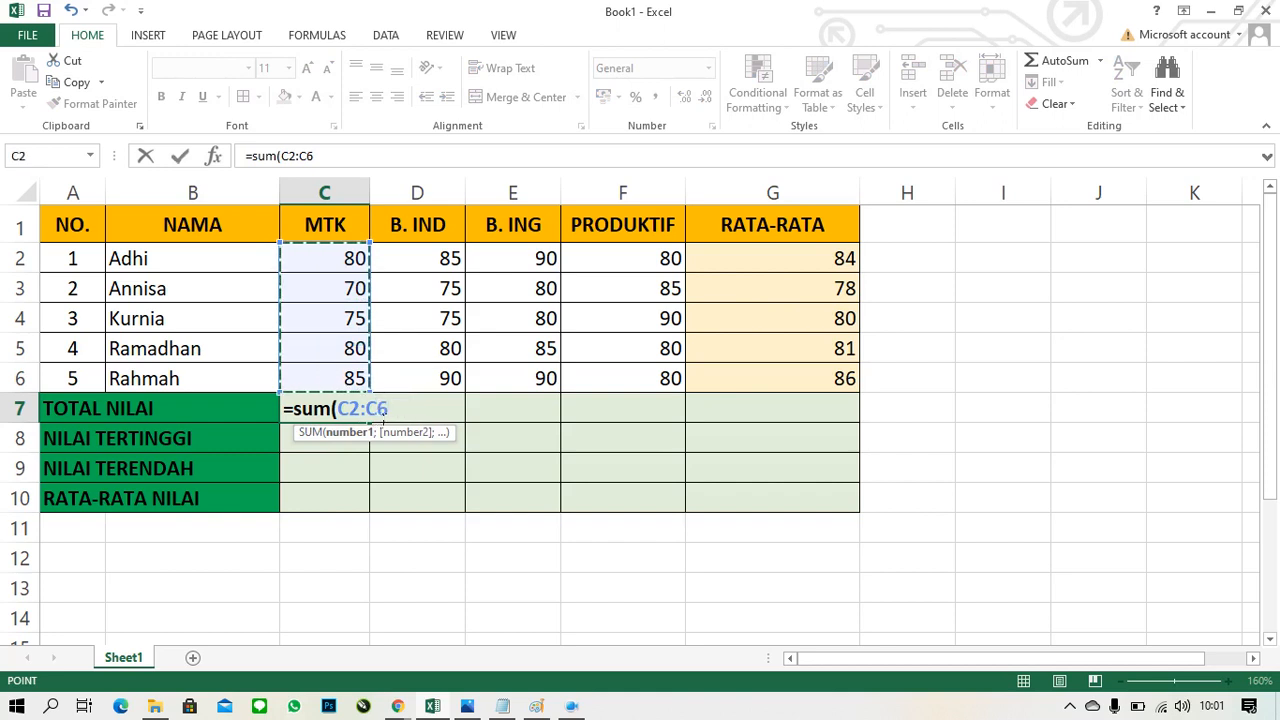
pyautogui.press('Return')
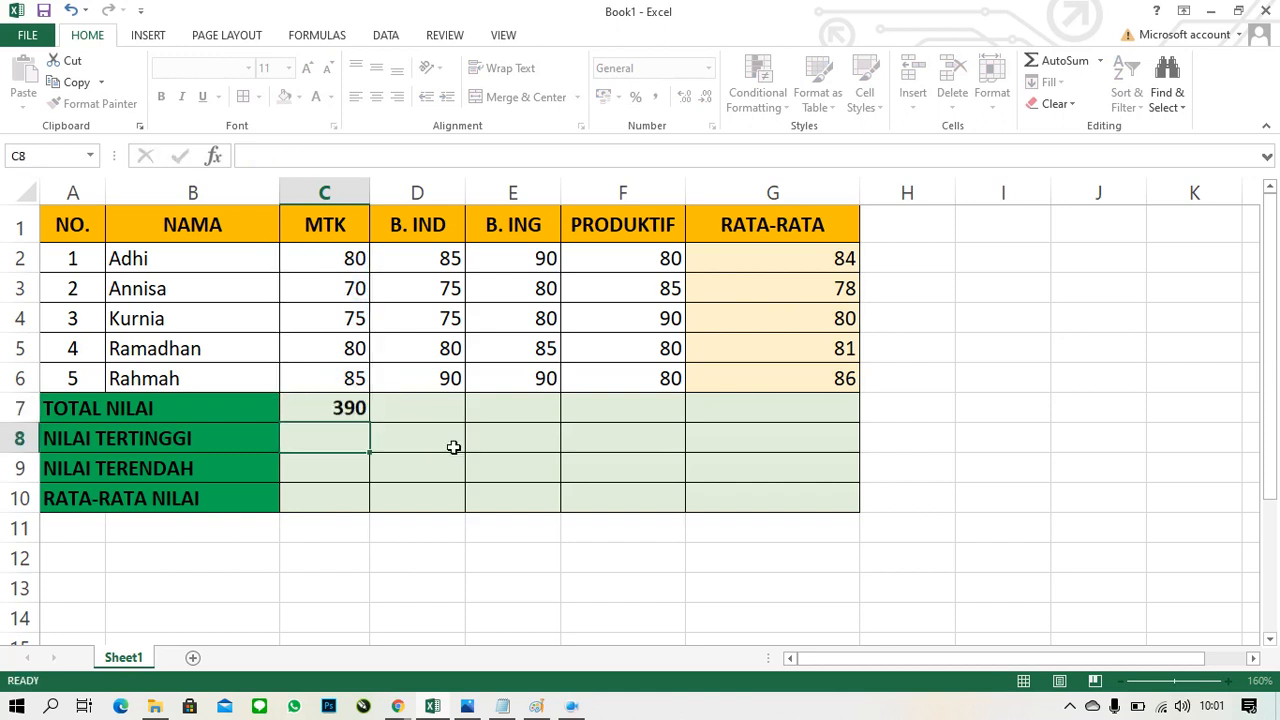
# Copy the total formula from C7 across to G7 and check the cell range used in G7
pyautogui.click(343, 410)
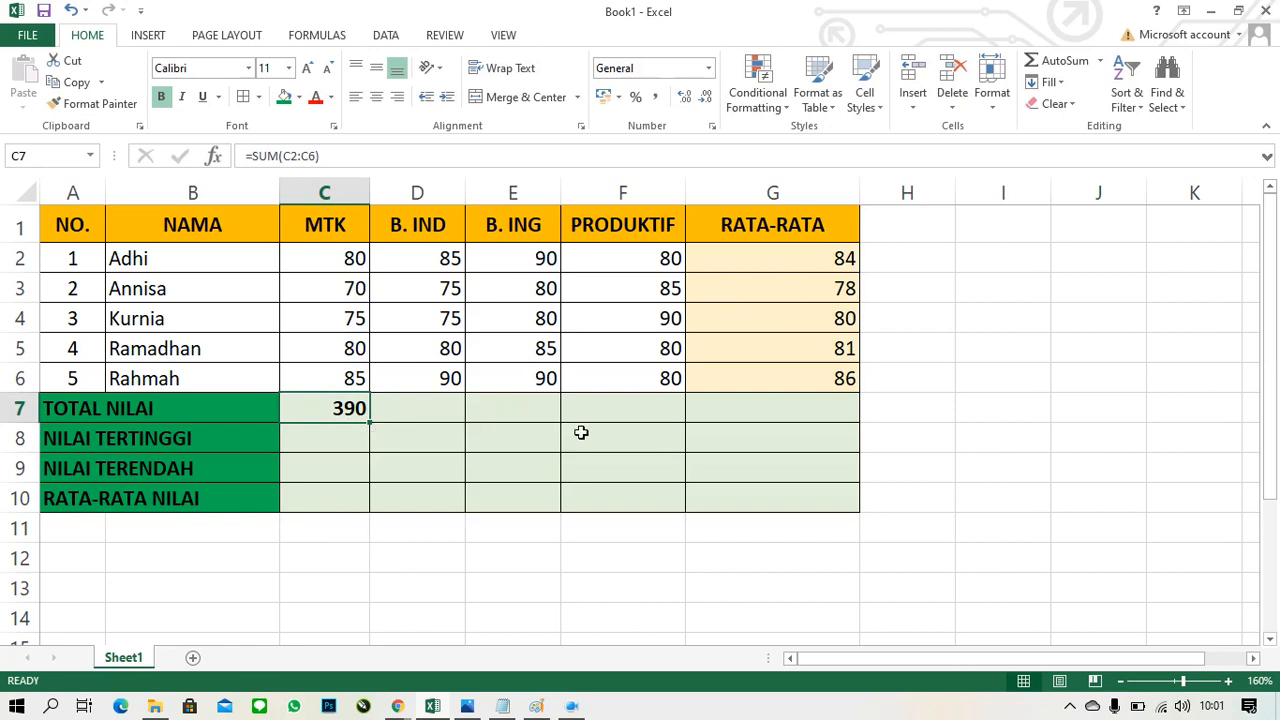
pyautogui.moveTo(374, 428); pyautogui.dragTo(815, 441)
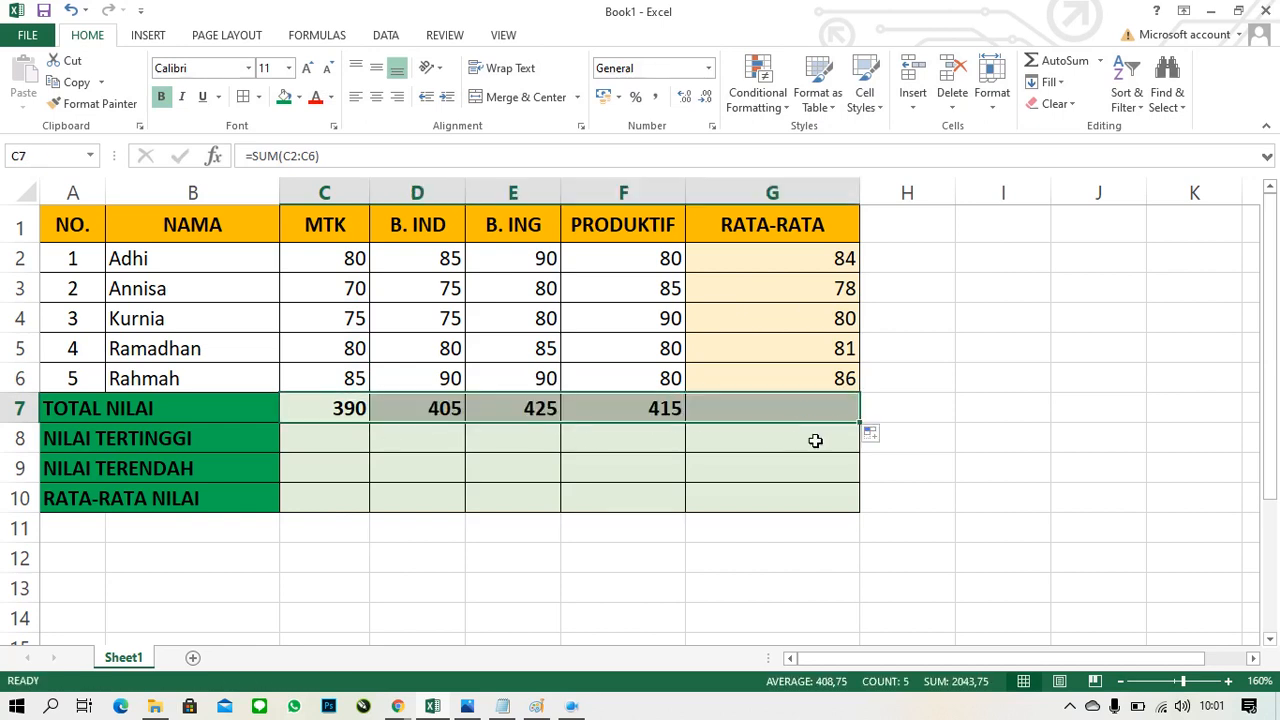
pyautogui.click(993, 405)
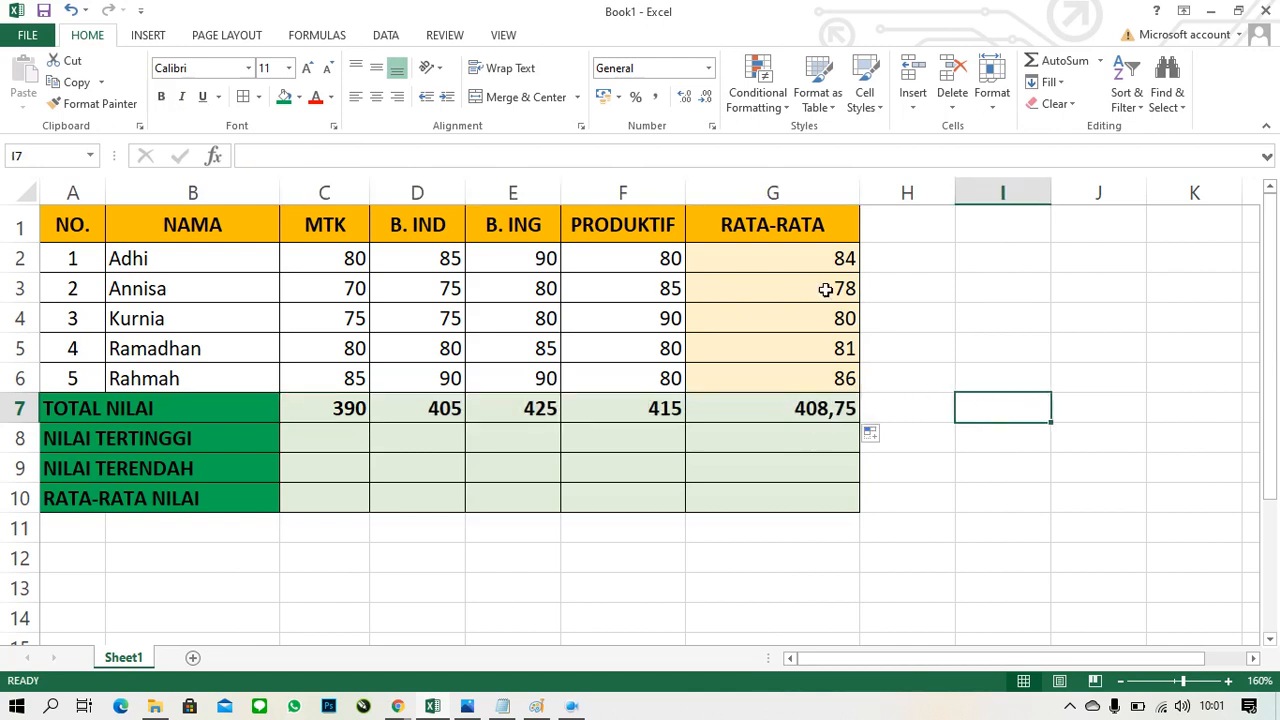
pyautogui.doubleClick(729, 417)
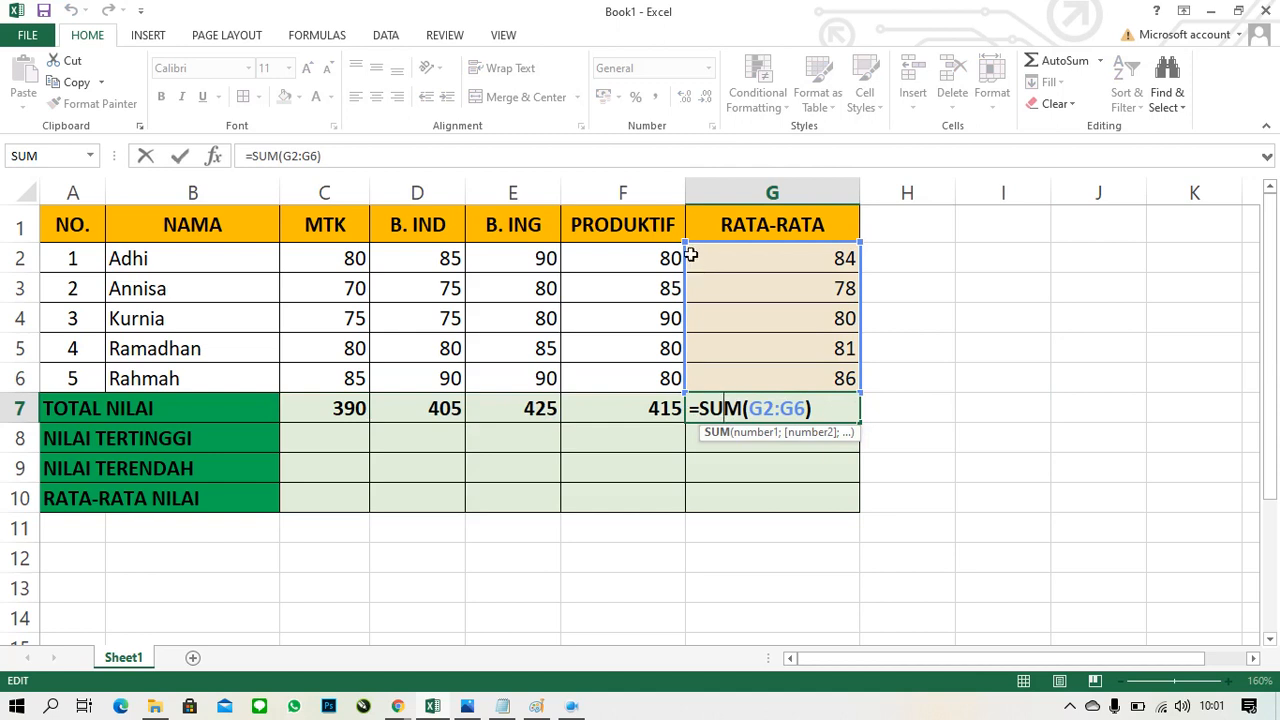
pyautogui.press('Return')
# Calculate the highest MTK score in C8 with the formula =MAX(C2:C6)
pyautogui.press('Left')
pyautogui.press('Left')
pyautogui.press('Left')
pyautogui.press('Left')
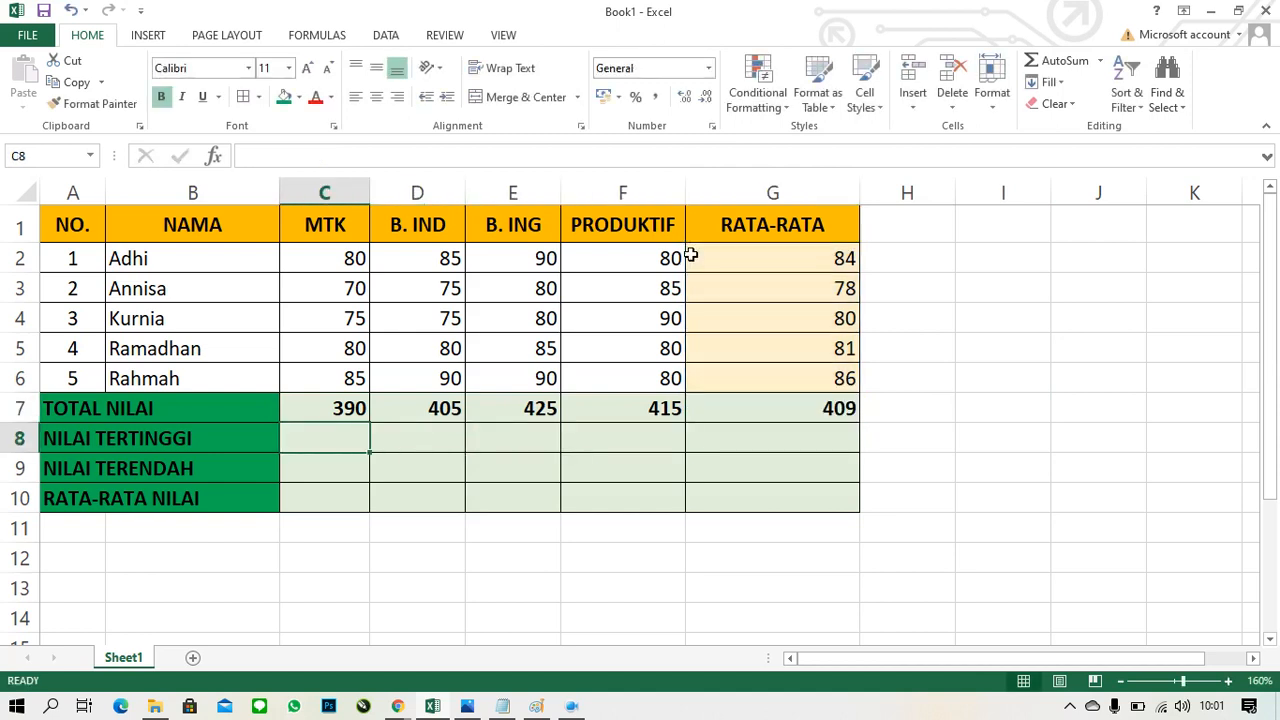
pyautogui.write('=max')
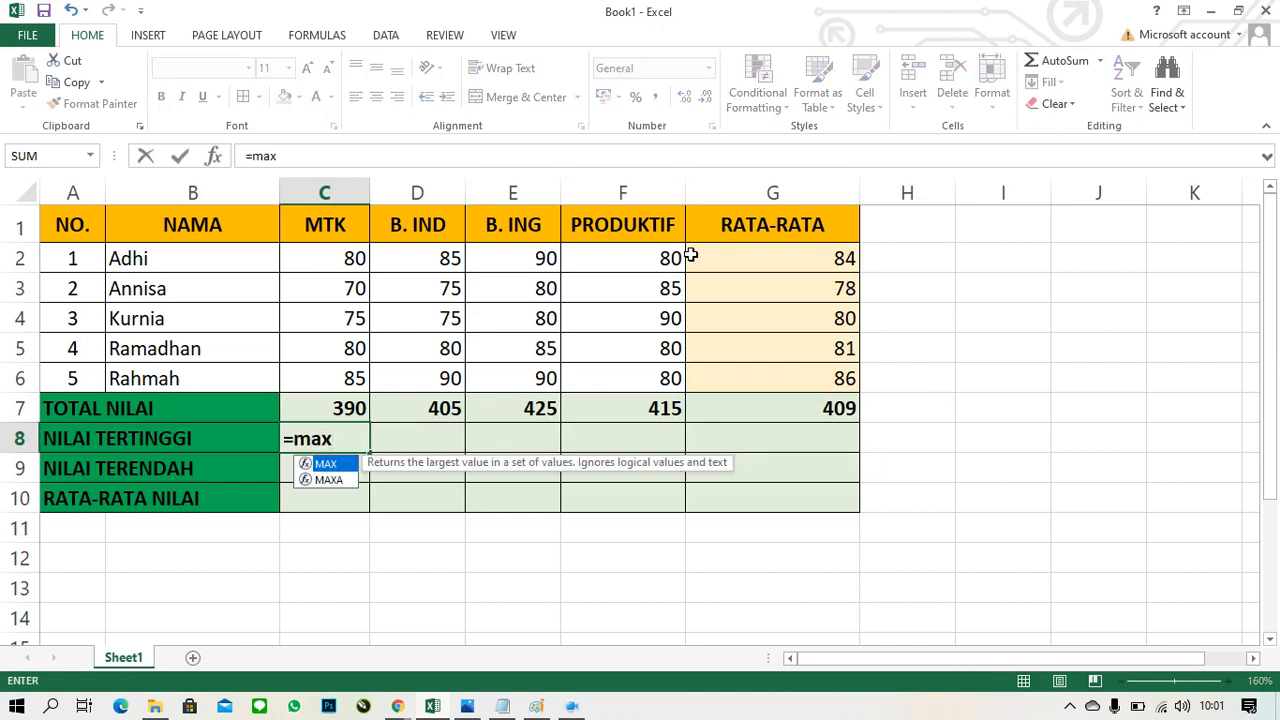
pyautogui.press('Tab')
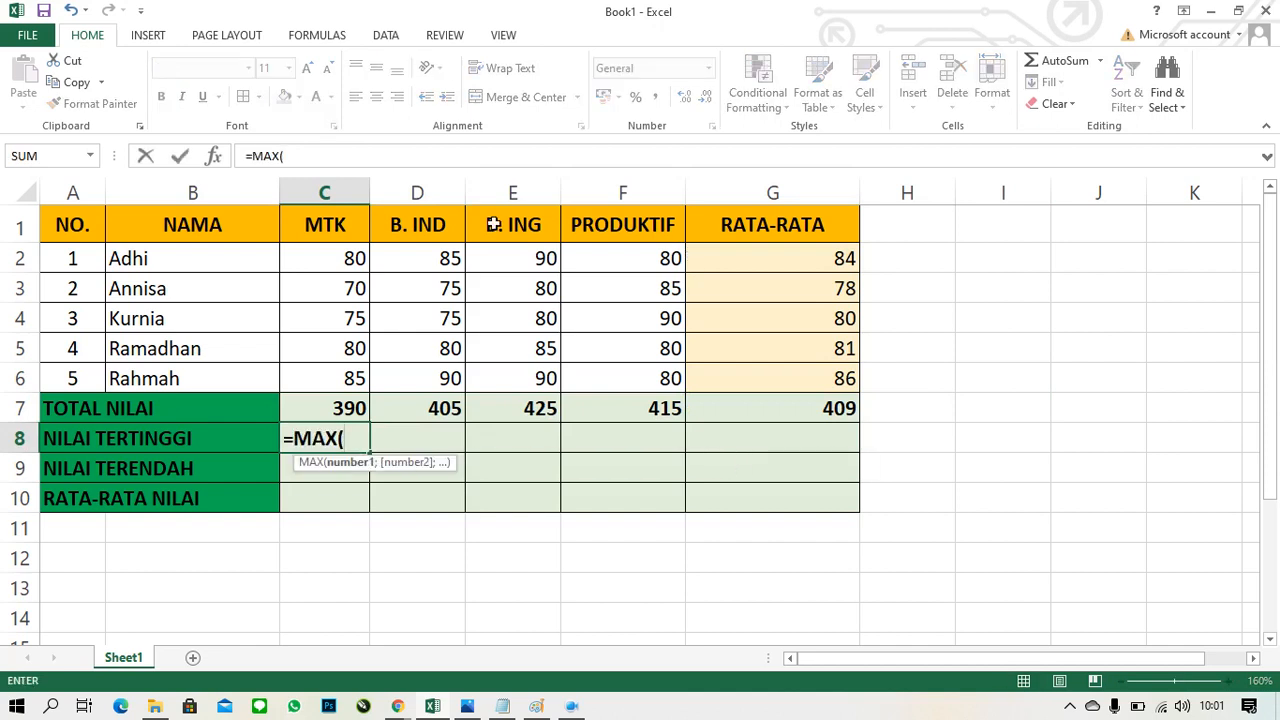
pyautogui.moveTo(354, 258); pyautogui.dragTo(350, 378)
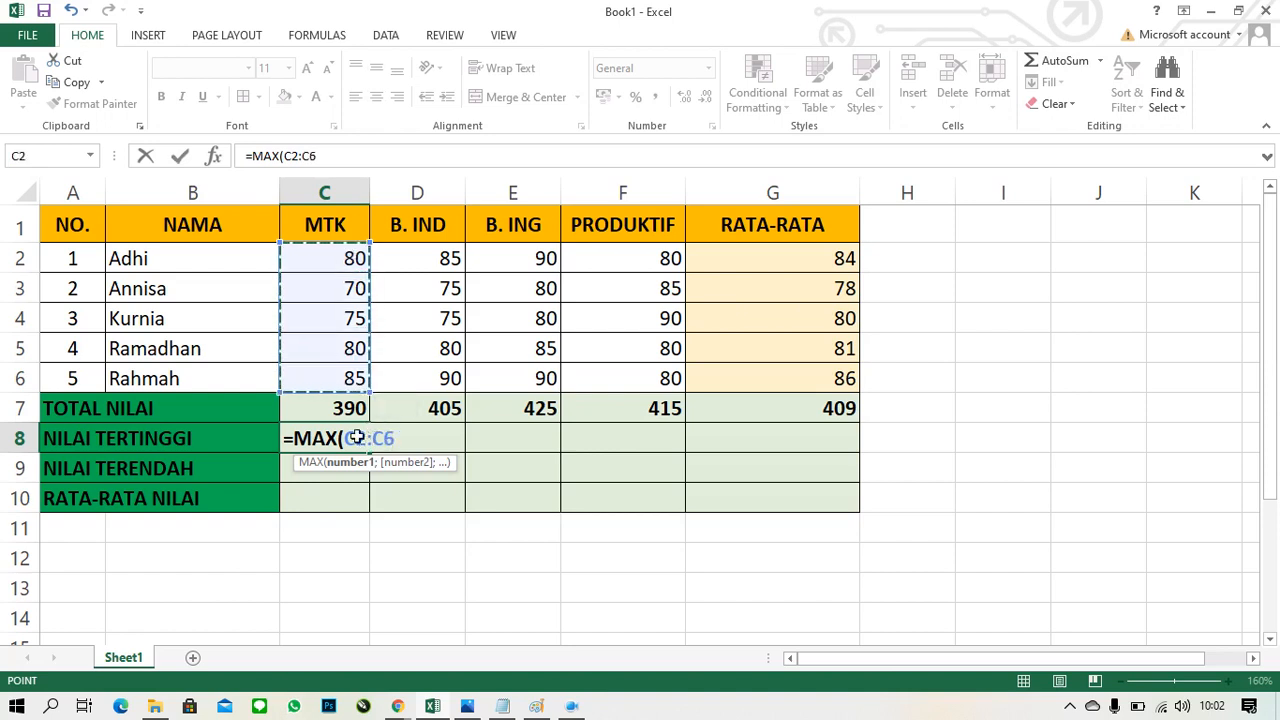
pyautogui.press('Return')
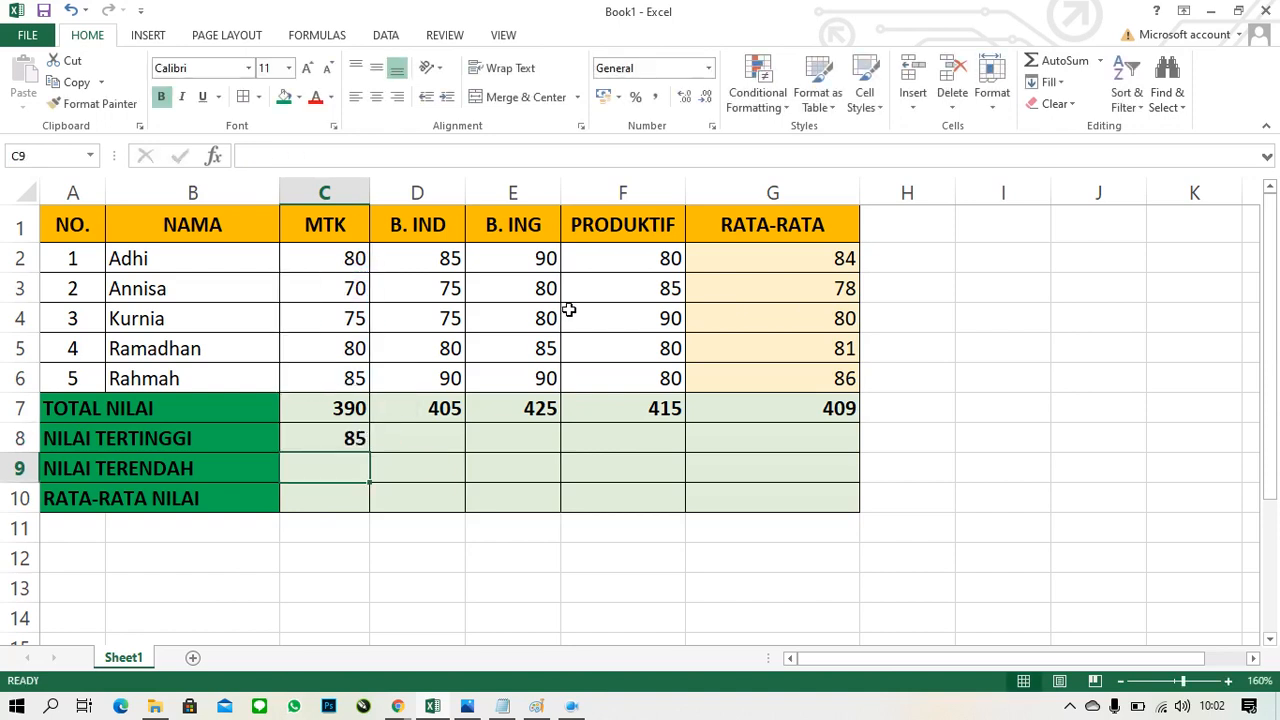
# Calculate the lowest MTK score in C9 with the formula =MIN(C2:C6)
pyautogui.write('=mi')
pyautogui.press('Tab')
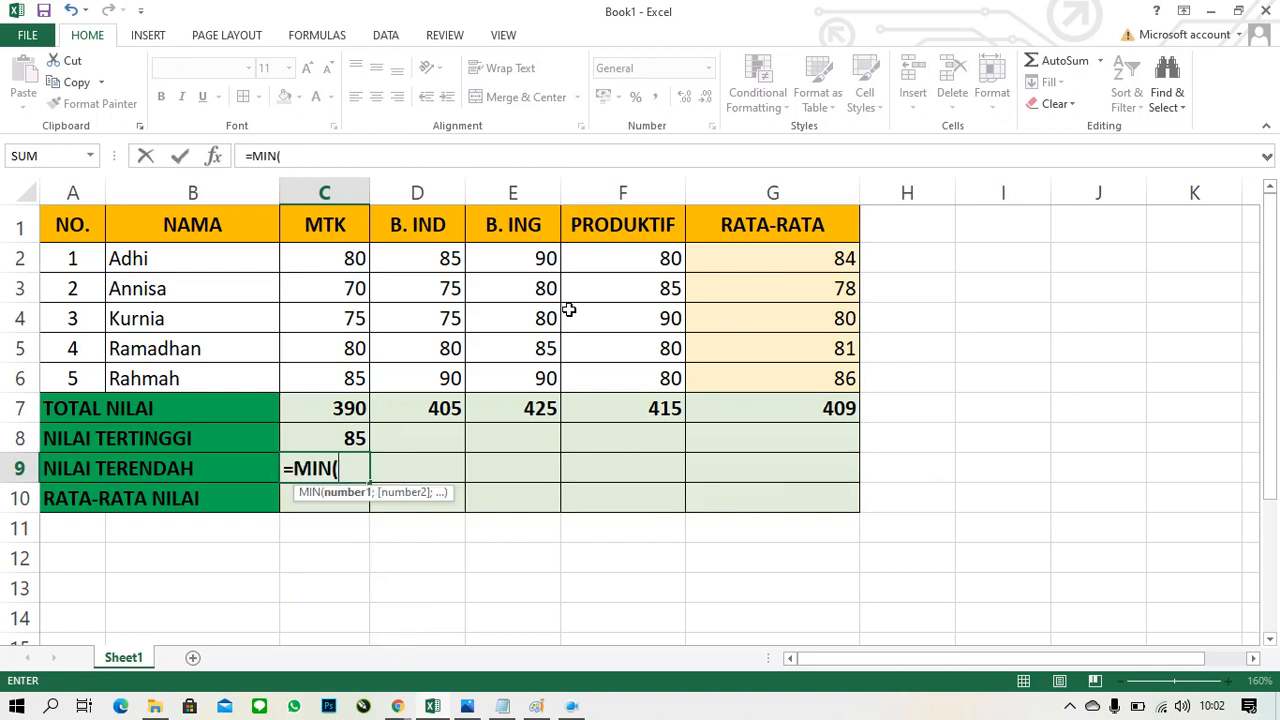
pyautogui.press('Up')
pyautogui.press('Up')
pyautogui.press('Up')
pyautogui.hotkey('shift', 'Up')
pyautogui.hotkey('shift', 'Up')
pyautogui.hotkey('shift', 'Up')
pyautogui.hotkey('shift', 'Up')
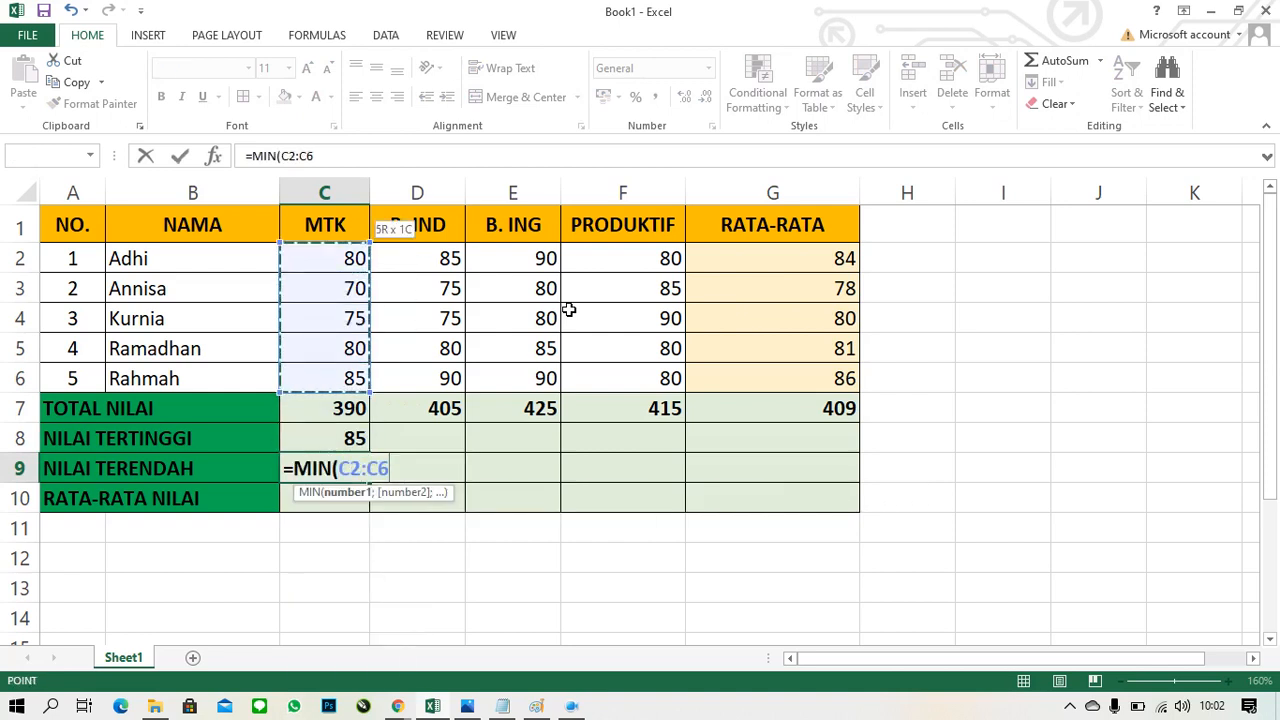
pyautogui.press('Return')
# Calculate the average MTK score in C10 with the formula =AVERAGE(C2:C6)
pyautogui.write('=')
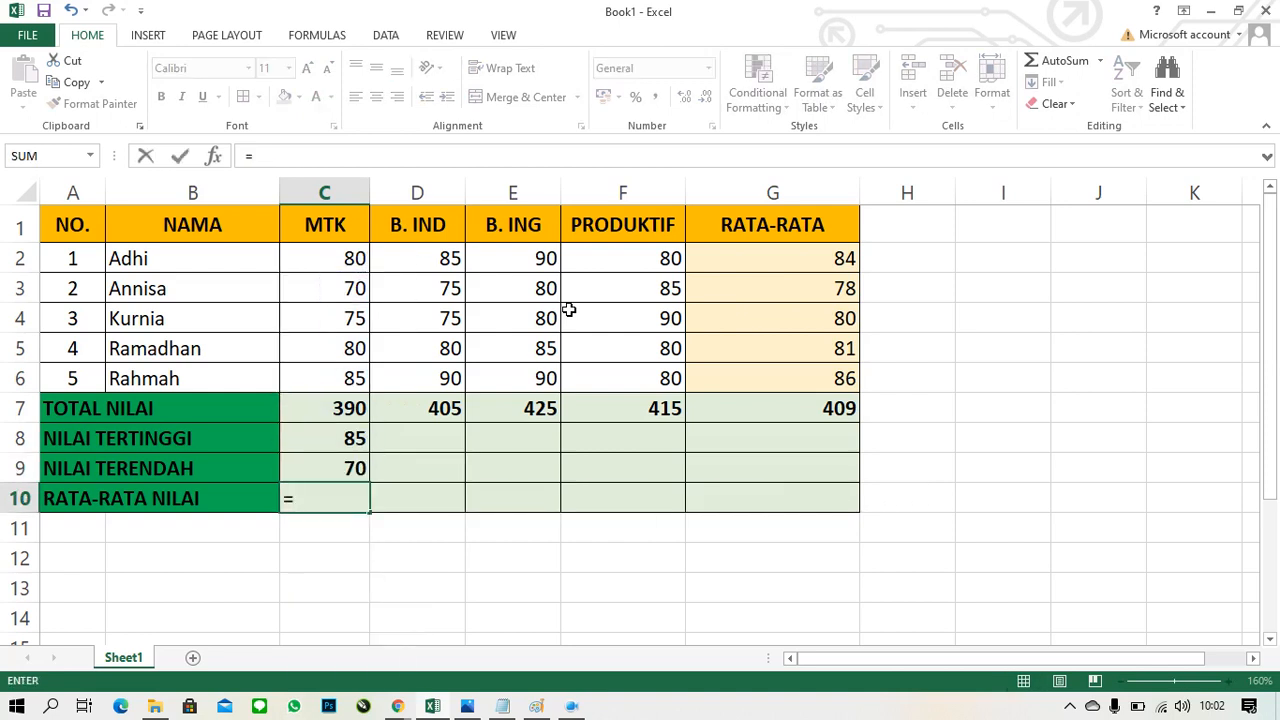
pyautogui.write('average')
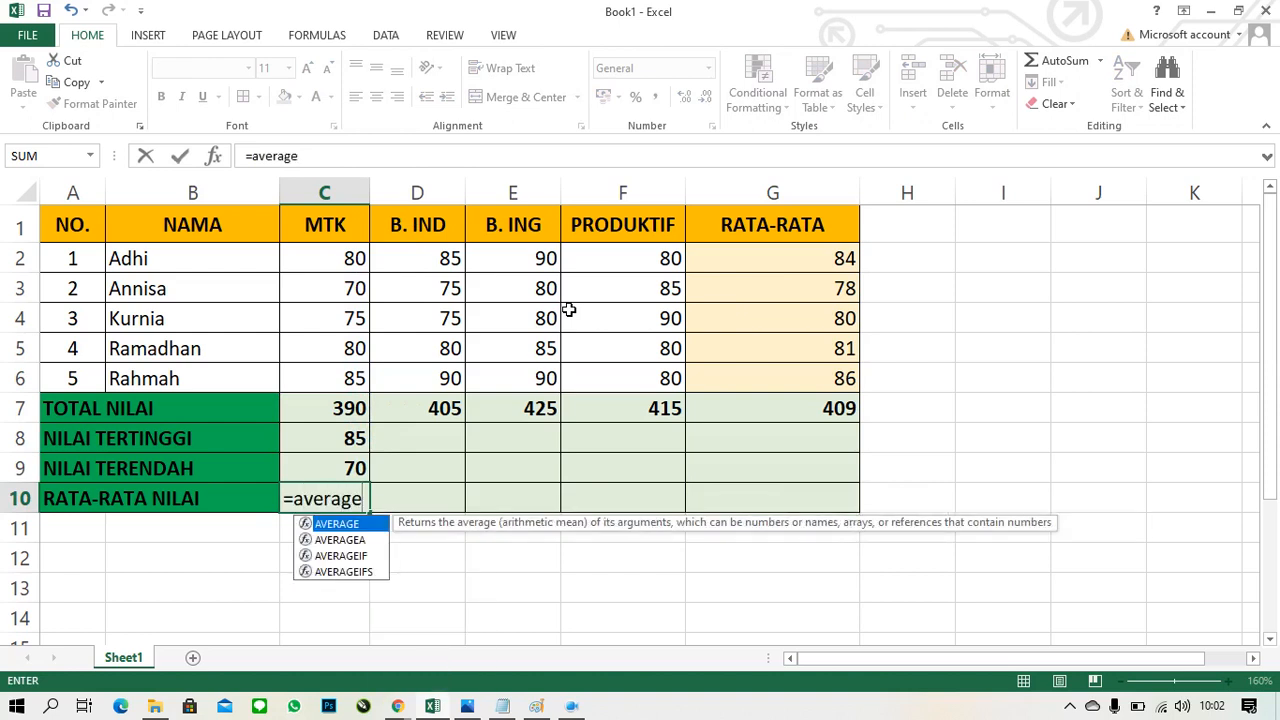
pyautogui.press('Tab')
pyautogui.press('Up')
pyautogui.press('Up')
pyautogui.press('Up')
pyautogui.press('Up')
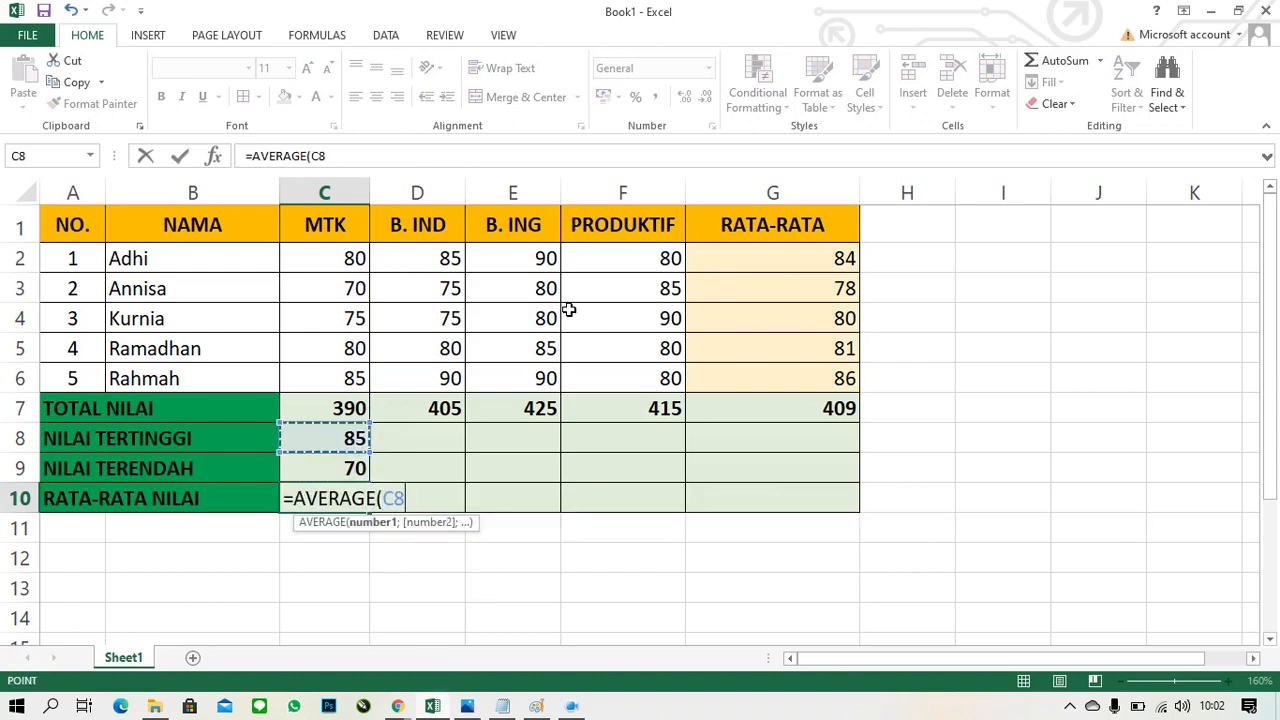
pyautogui.hotkey('shift', 'Up')
pyautogui.hotkey('shift', 'Up')
pyautogui.hotkey('shift', 'Up')
pyautogui.hotkey('shift', 'Up')
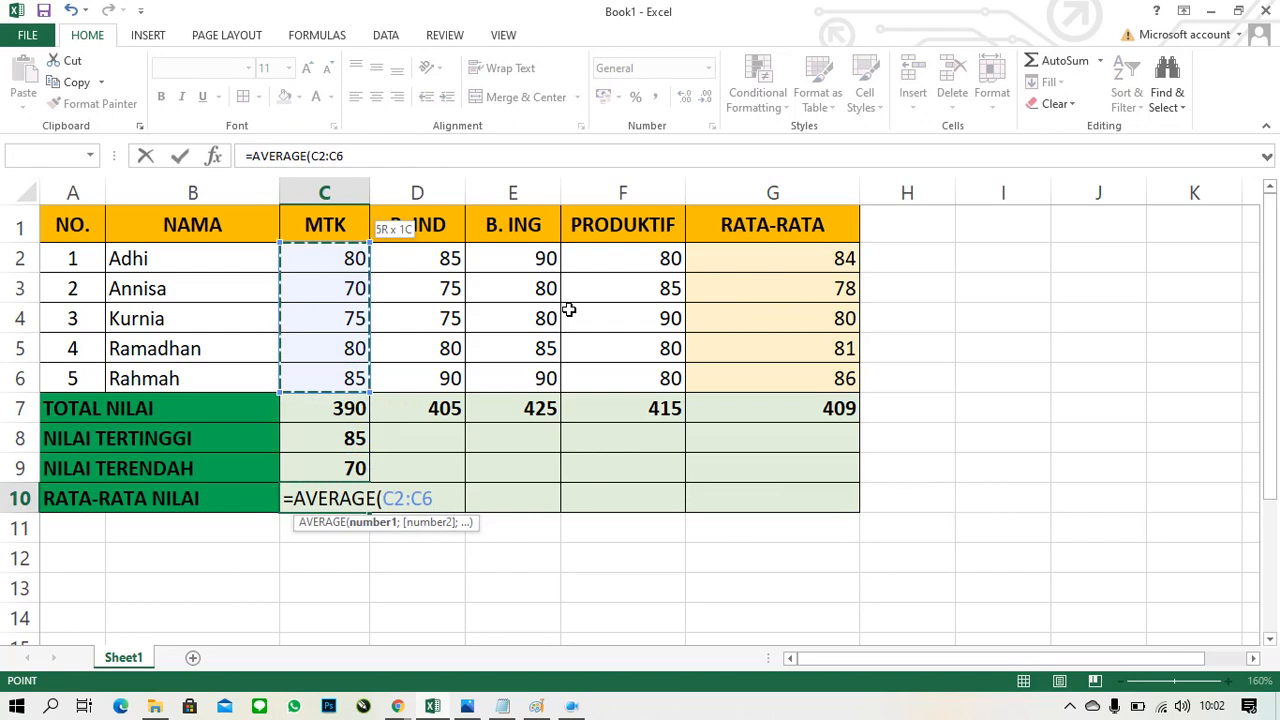
pyautogui.press('Return')
# Try to copy the highest-score formula from C8 across to G8 and undo the fill
pyautogui.click(568, 310)
pyautogui.press('Left')
pyautogui.press('Down')
pyautogui.press('Down')
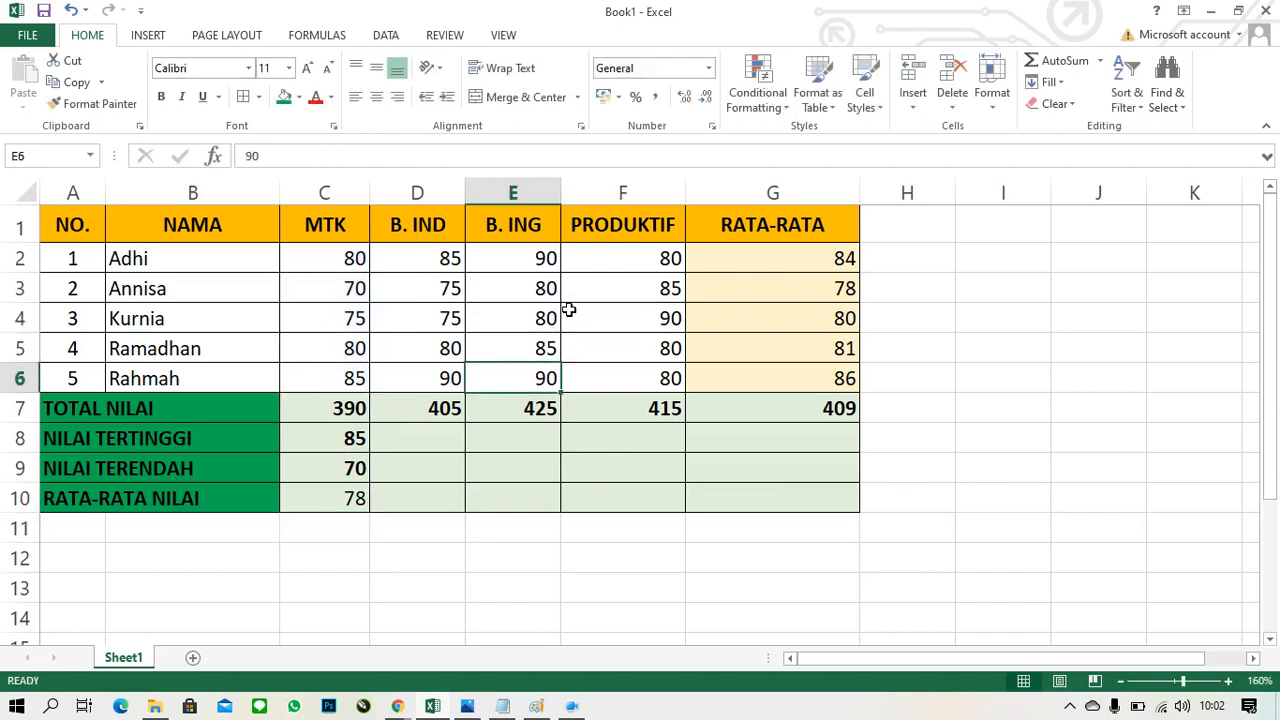
pyautogui.press('Down')
pyautogui.press('Left')
pyautogui.press('Left')
pyautogui.press('Down')
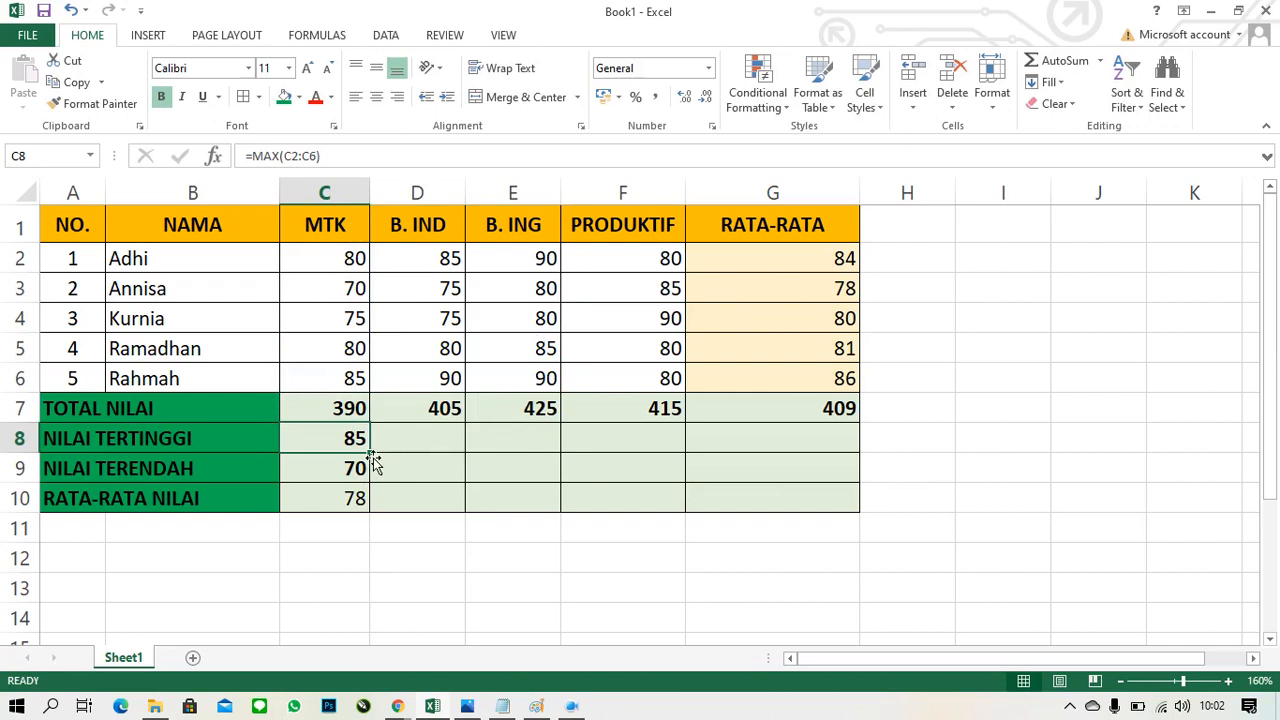
pyautogui.moveTo(375, 457); pyautogui.dragTo(815, 451)
pyautogui.hotkey('ctrl', 'z')
pyautogui.click(443, 612)
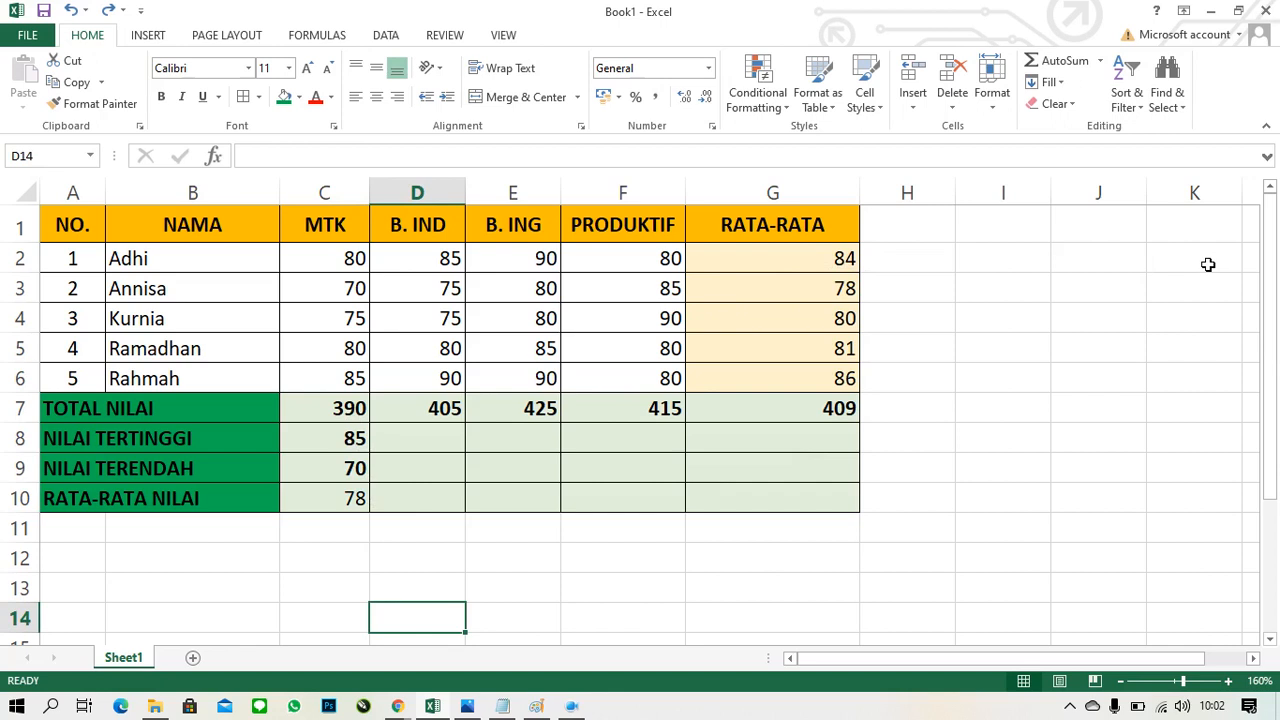
# Copy the highest, lowest and average formulas in C8:C10 across to column G
pyautogui.click(335, 445)
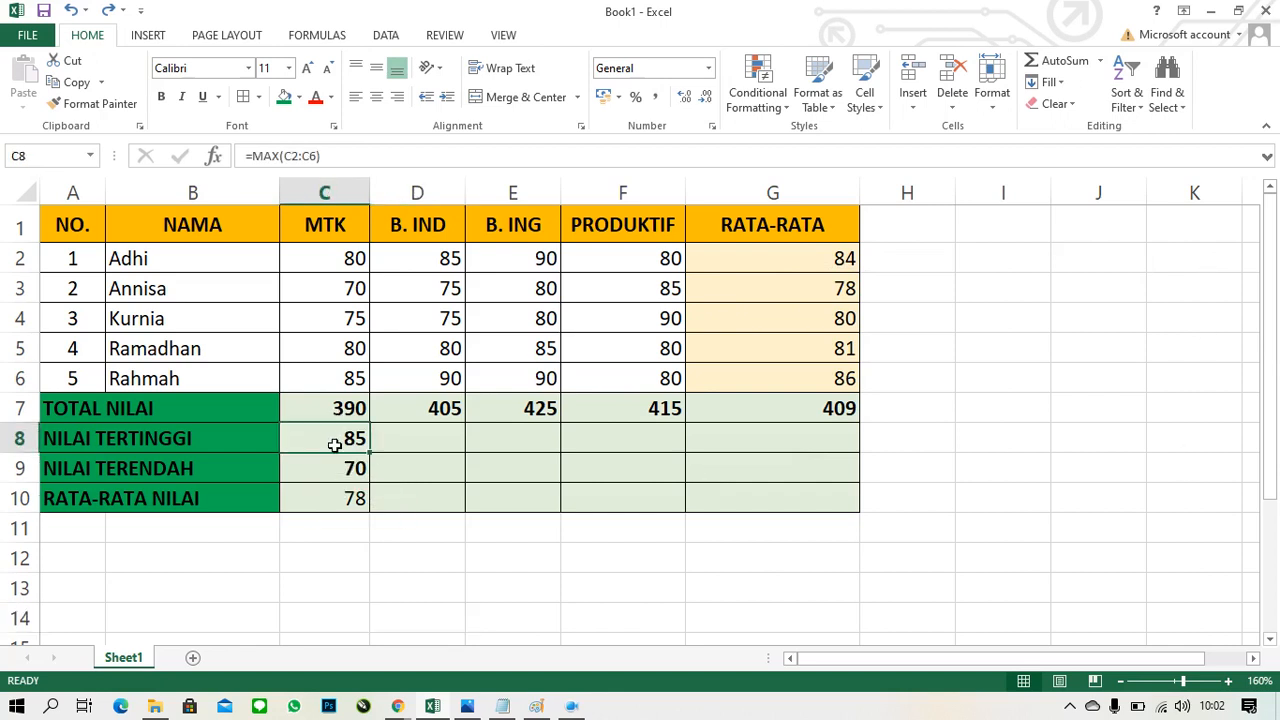
pyautogui.moveTo(335, 453); pyautogui.dragTo(340, 497)
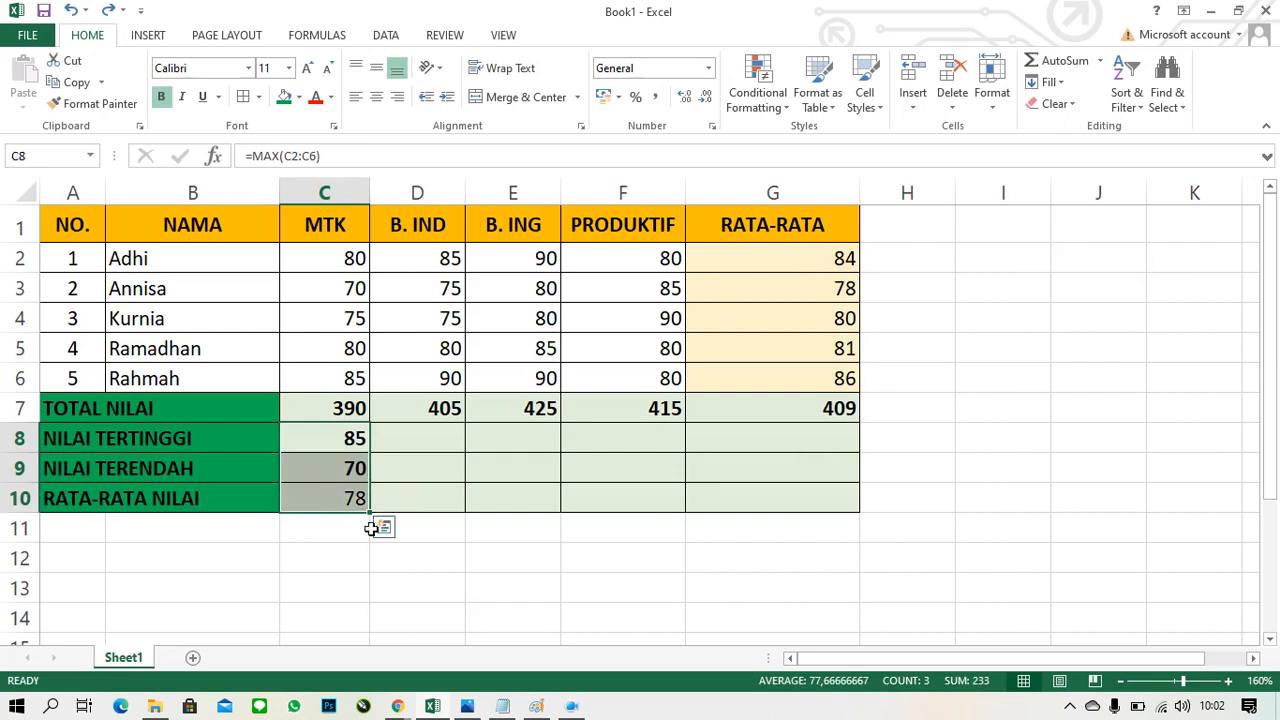
pyautogui.moveTo(376, 521); pyautogui.dragTo(874, 497)
pyautogui.click(1099, 423)
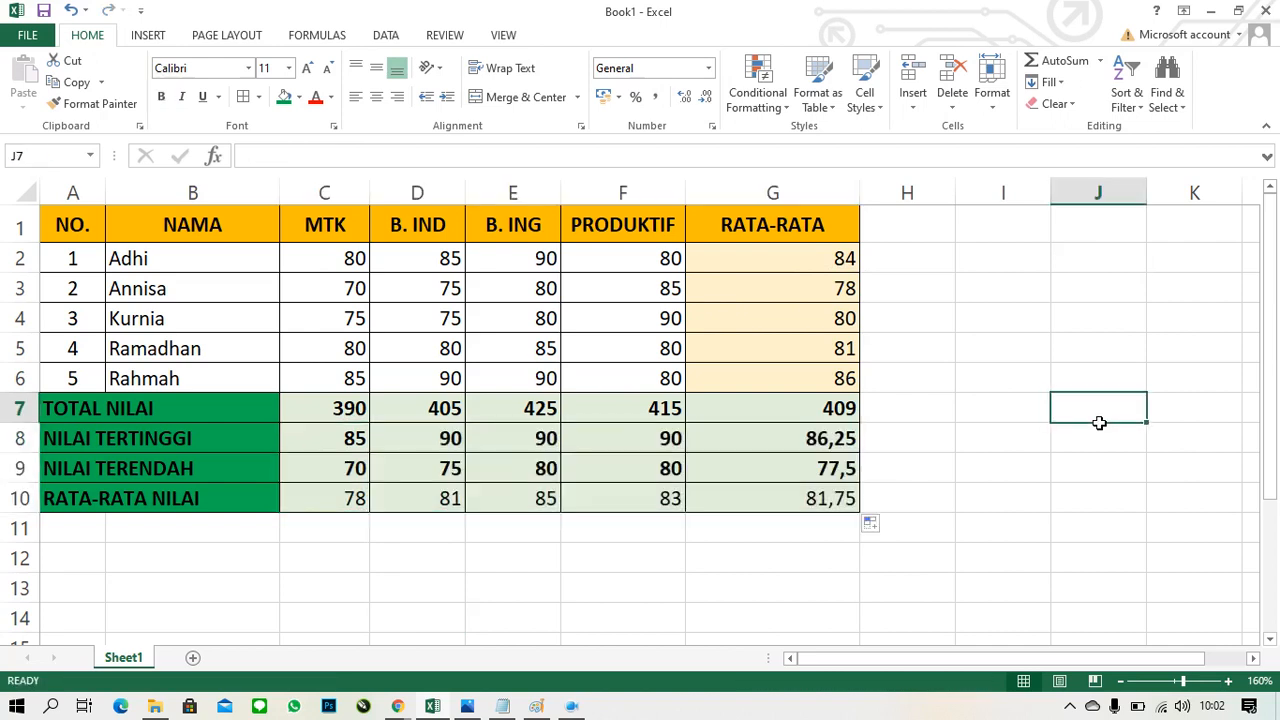
# Make the average scores in C10:G10 bold
pyautogui.moveTo(812, 500)
pyautogui.mouseDown()
pyautogui.moveTo(411, 521)
pyautogui.moveTo(440, 503)
pyautogui.moveTo(832, 503)
pyautogui.mouseUp()
pyautogui.click(407, 504)
pyautogui.click(351, 505)
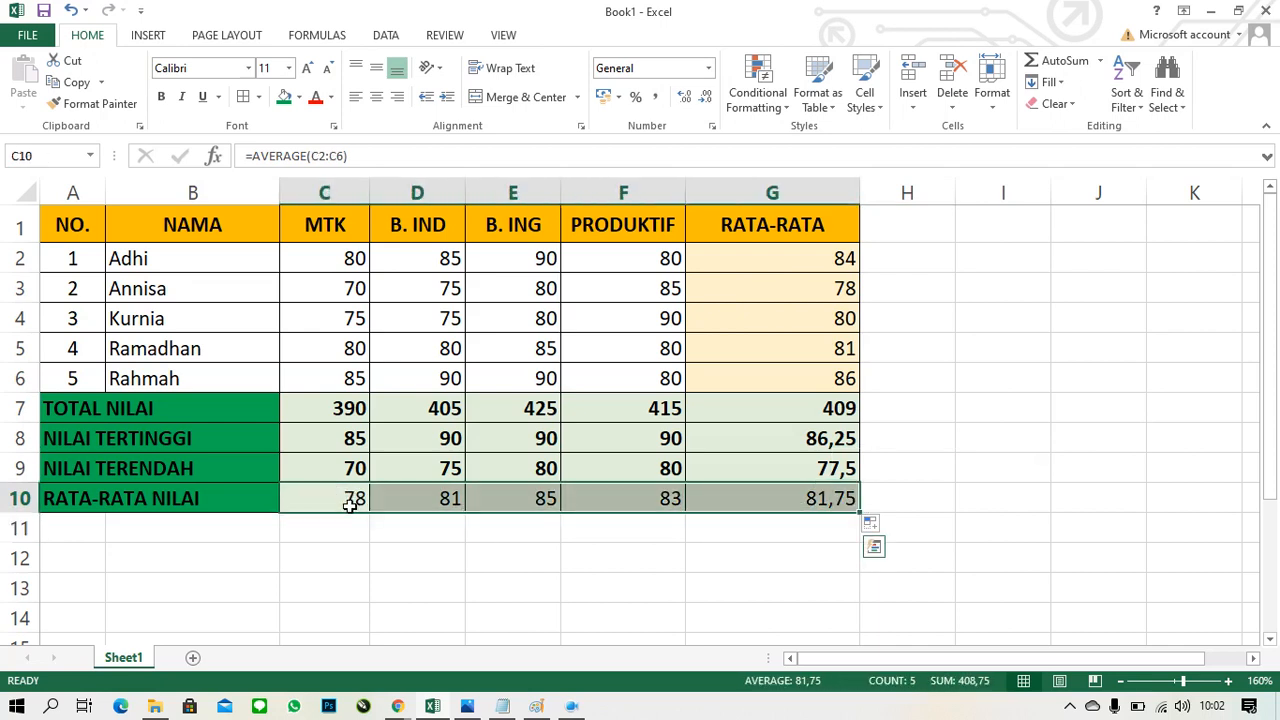
pyautogui.click(163, 97)
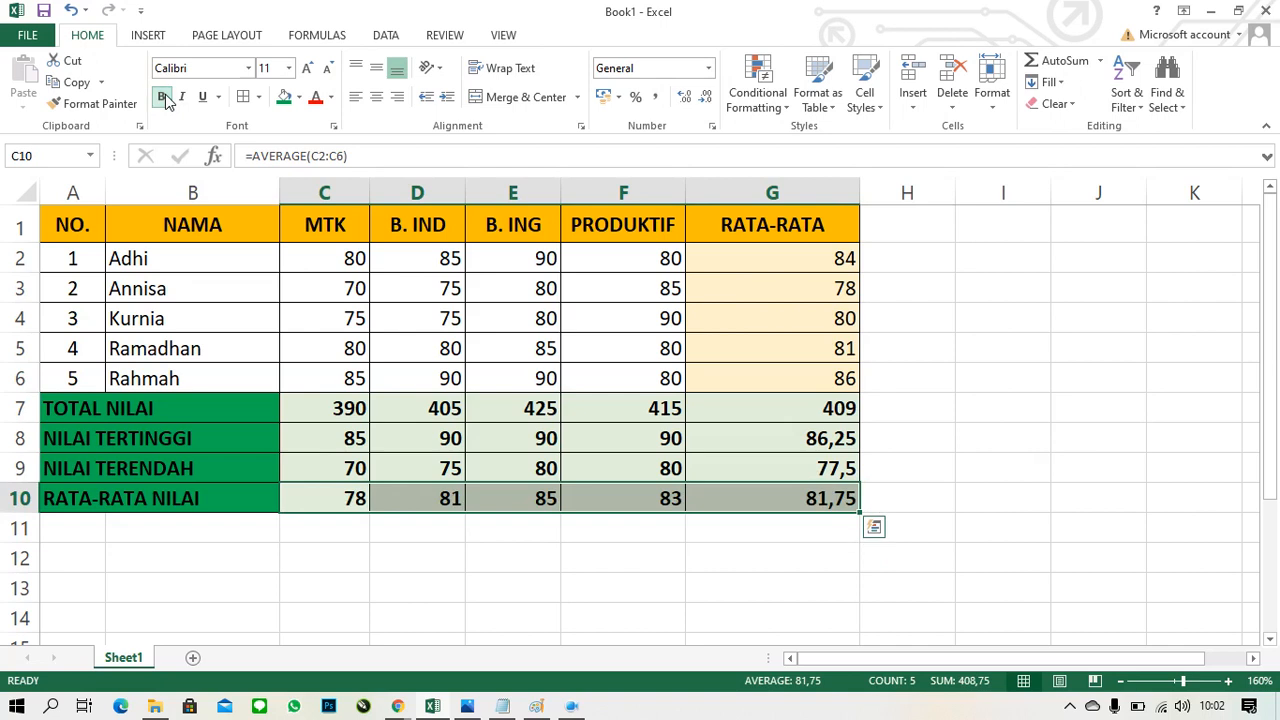
pyautogui.click(466, 500)
pyautogui.click(530, 498)
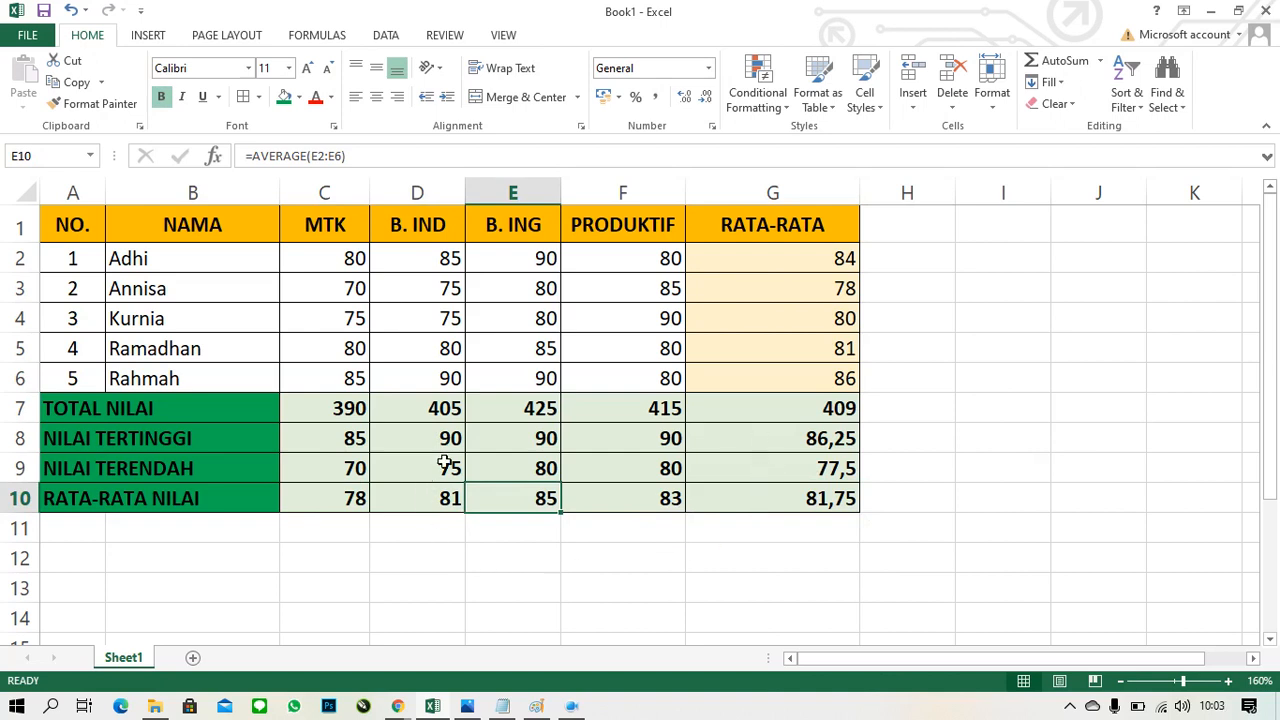
# Fill all four summary formulas from C7:C10 across to column G again
pyautogui.click(823, 413)
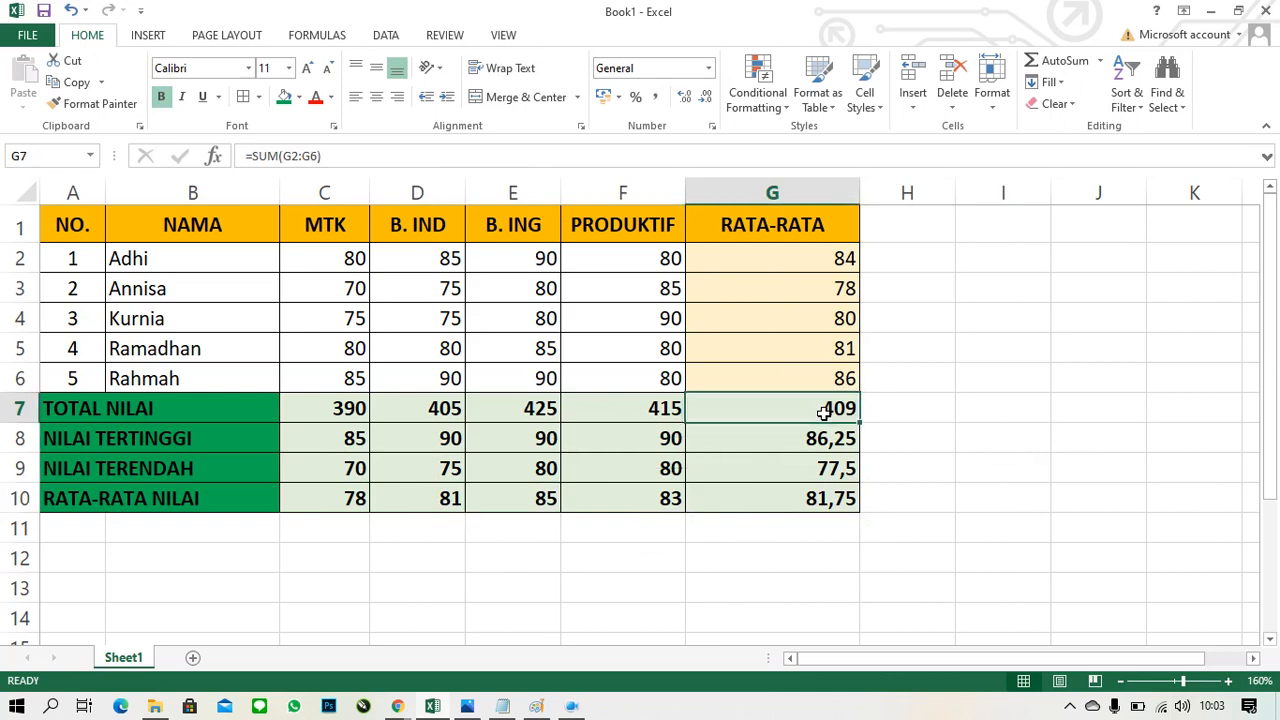
pyautogui.click(758, 448)
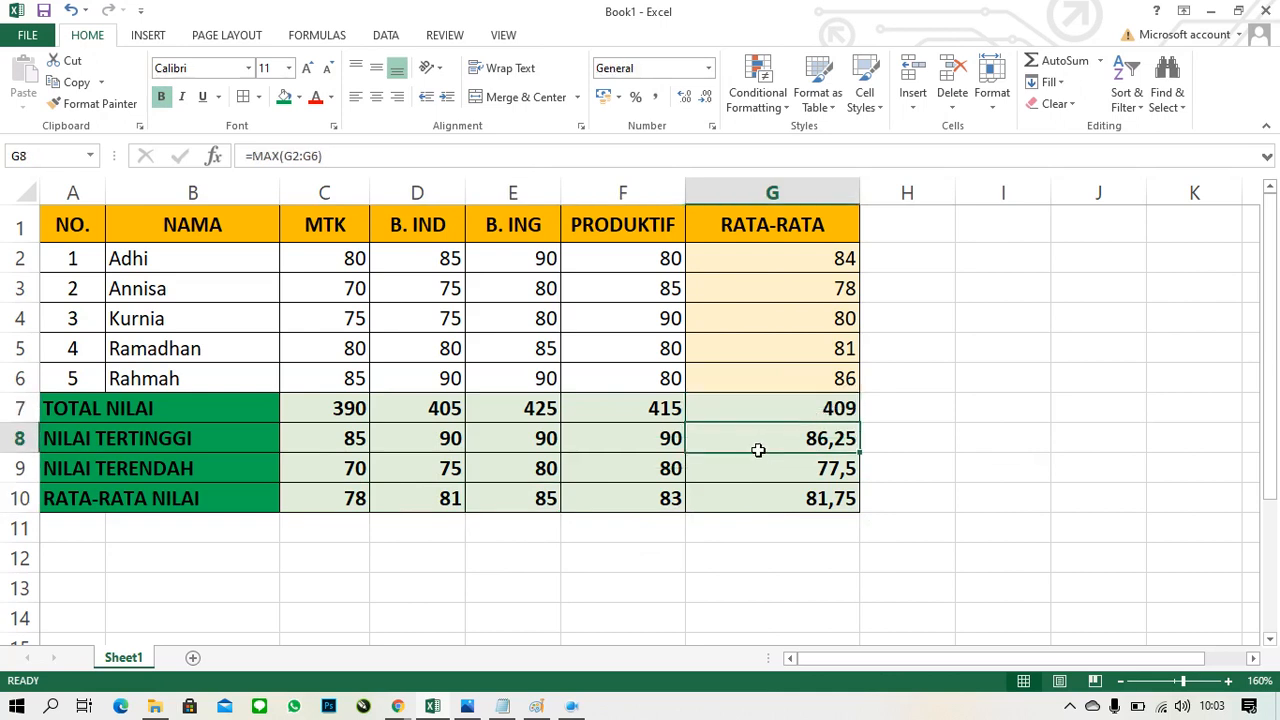
pyautogui.moveTo(346, 420); pyautogui.dragTo(345, 466)
pyautogui.moveTo(345, 468); pyautogui.dragTo(344, 501)
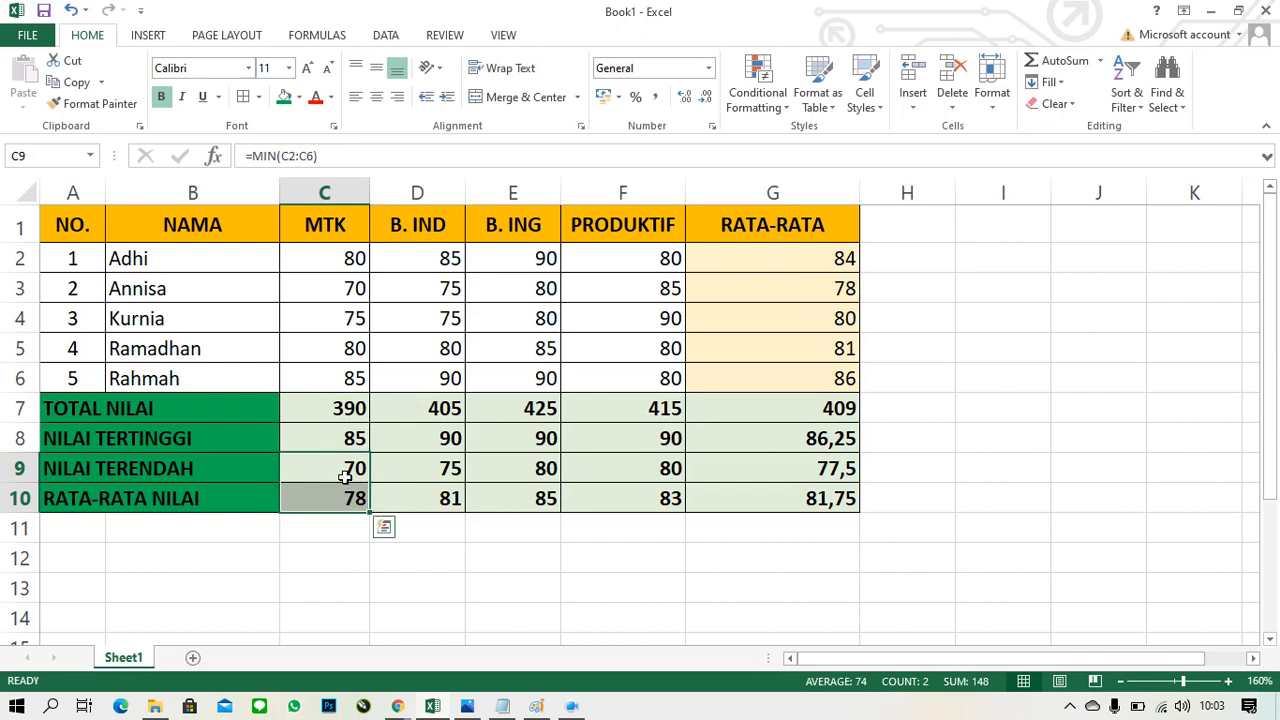
pyautogui.click(348, 413)
pyautogui.moveTo(348, 413); pyautogui.dragTo(808, 498)
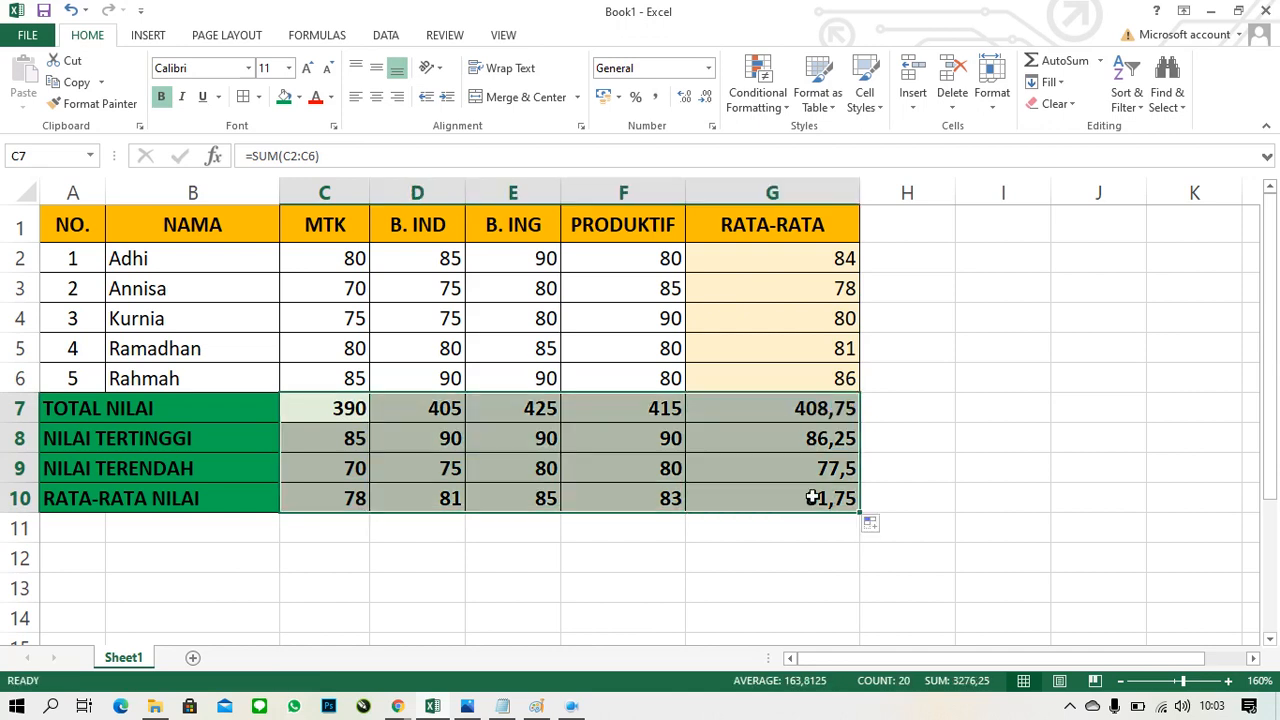
pyautogui.click(921, 413)
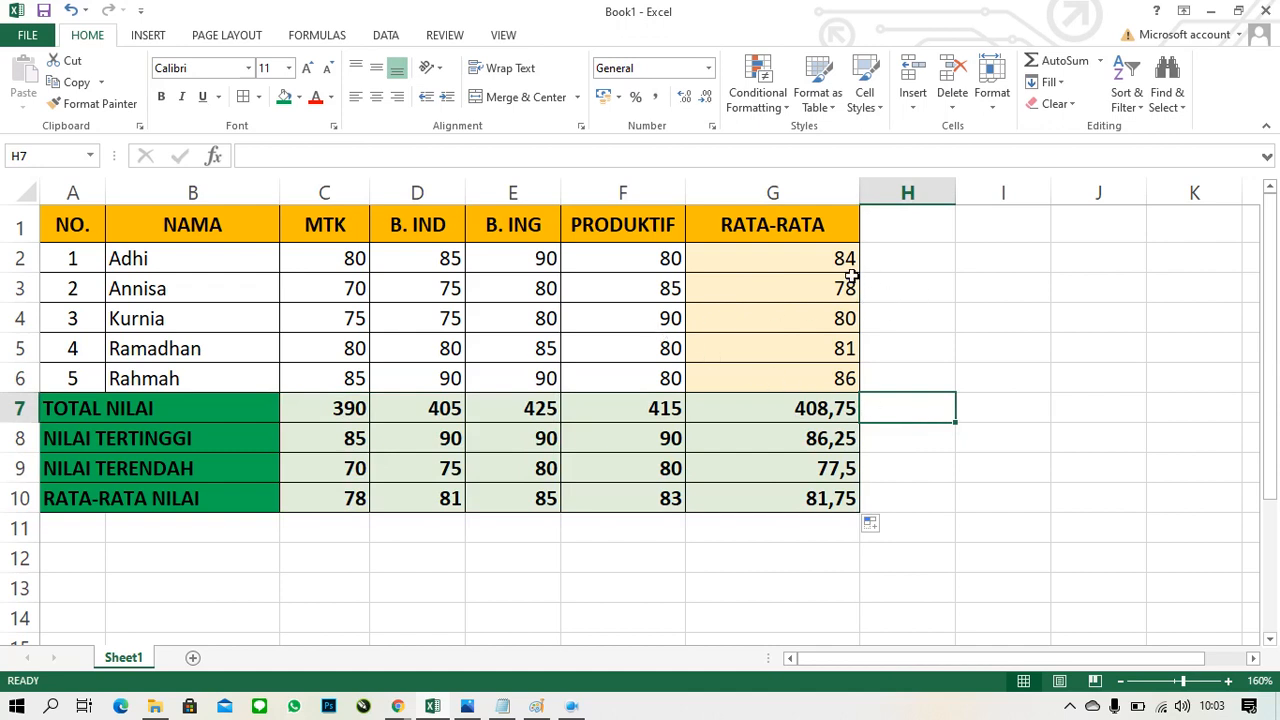
# Clear all the summary results in C7:G10
pyautogui.click(787, 418)
pyautogui.moveTo(669, 443); pyautogui.dragTo(354, 513)
pyautogui.press('Delete')
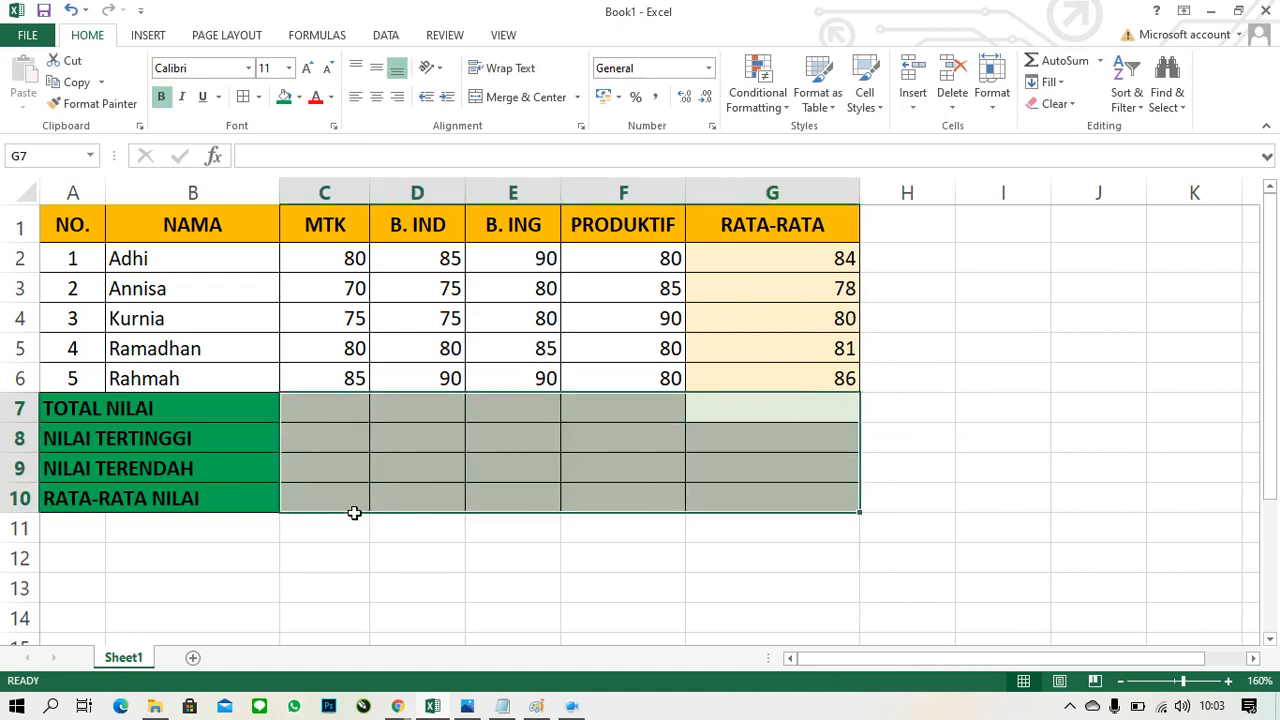
# Clear the student averages in G2:G6 of the RATA-RATA column
pyautogui.press('Up')
pyautogui.press('Right')
pyautogui.press('Left')
pyautogui.hotkey('shift', 'Up')
pyautogui.hotkey('shift', 'Up')
pyautogui.hotkey('shift', 'Up')
pyautogui.hotkey('shift', 'Up')
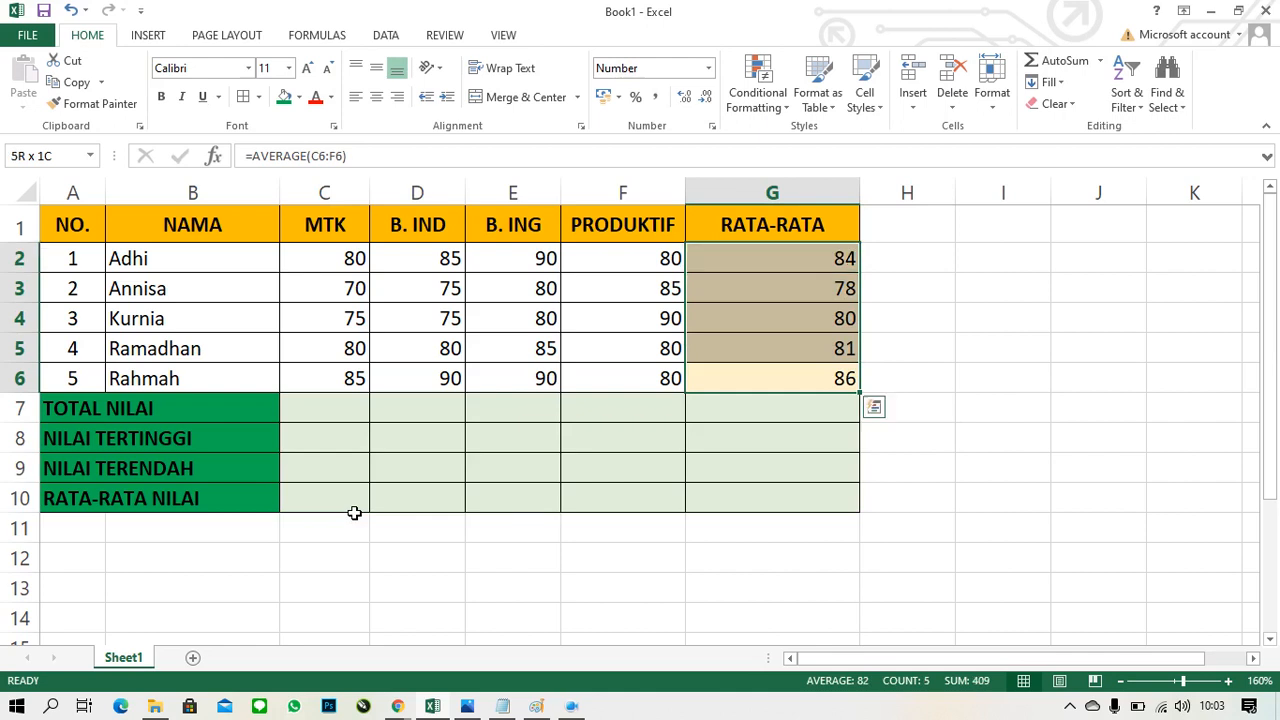
pyautogui.press('Delete')
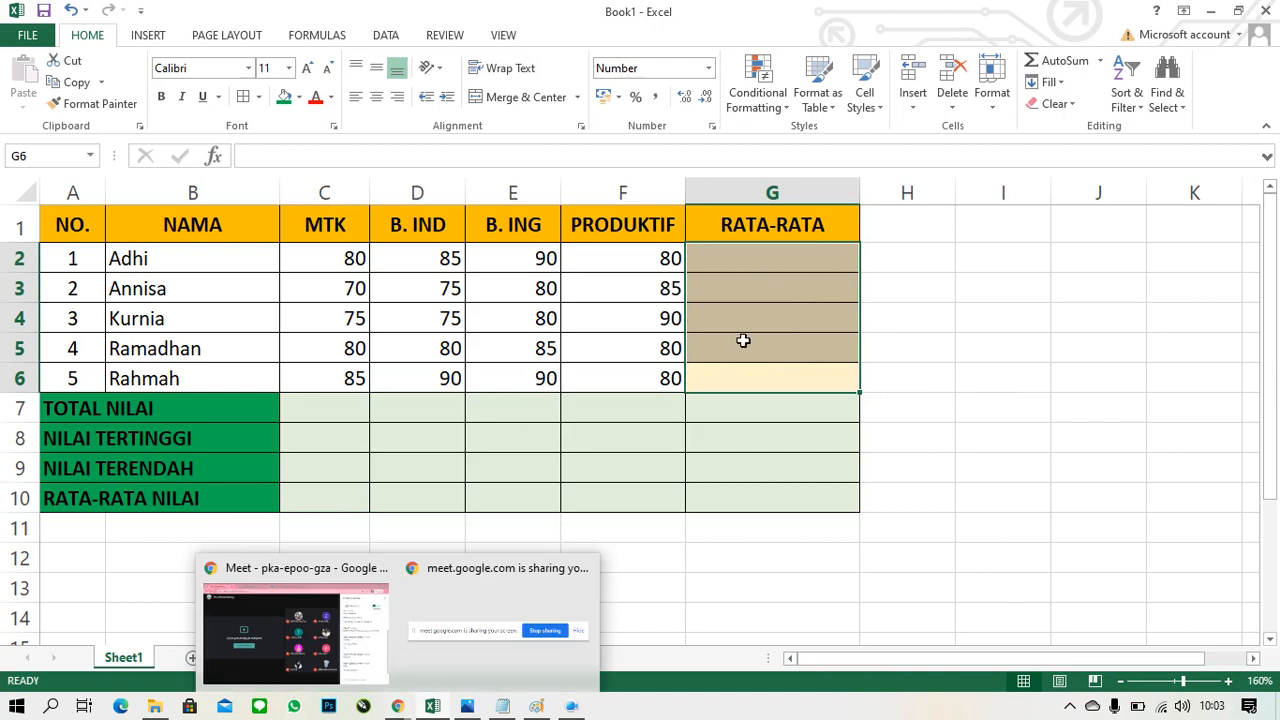
pyautogui.click(485, 453)
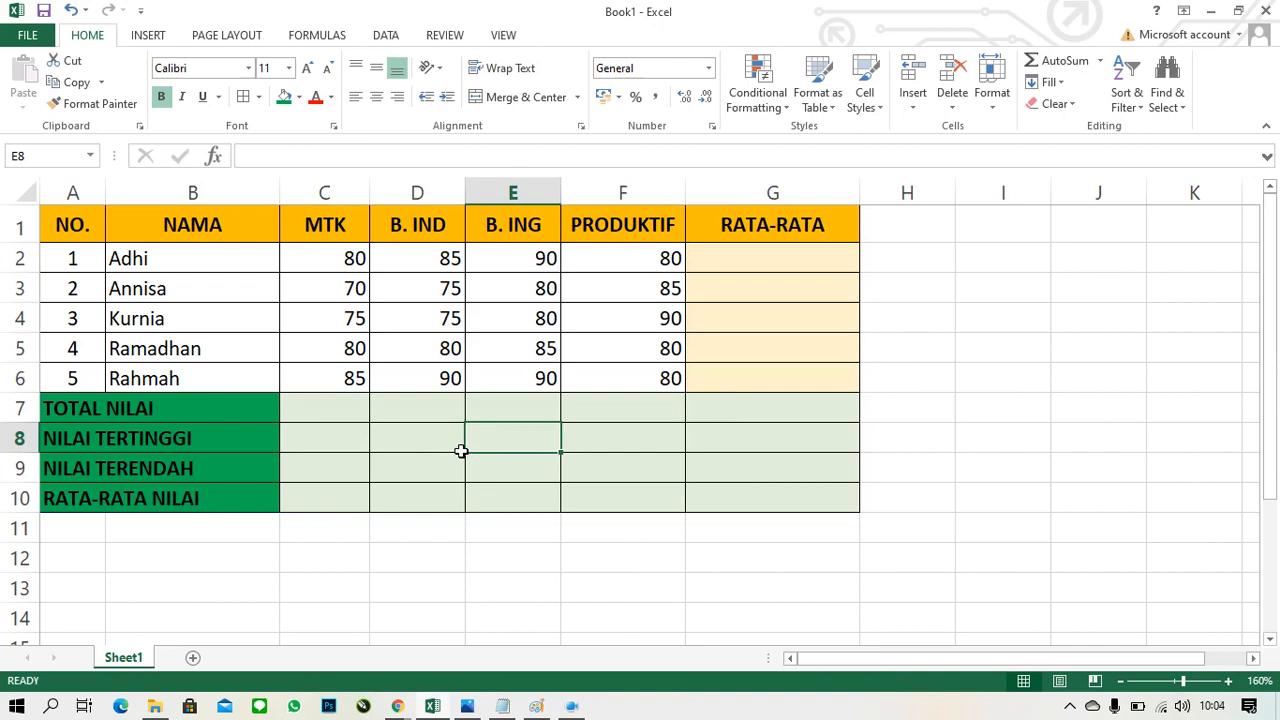
pyautogui.click(399, 451)
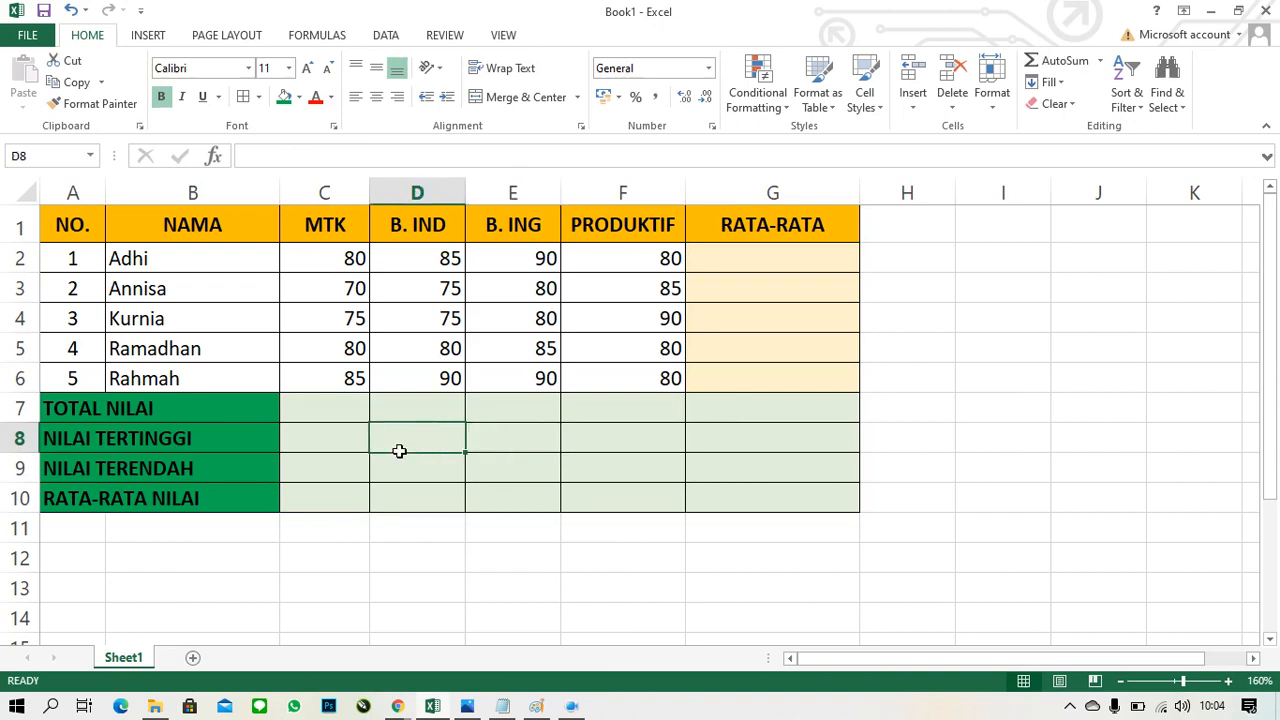
# Calculate the highest B. ING score in E8 with the formula =MAX(E2:E6)
pyautogui.click(535, 447)
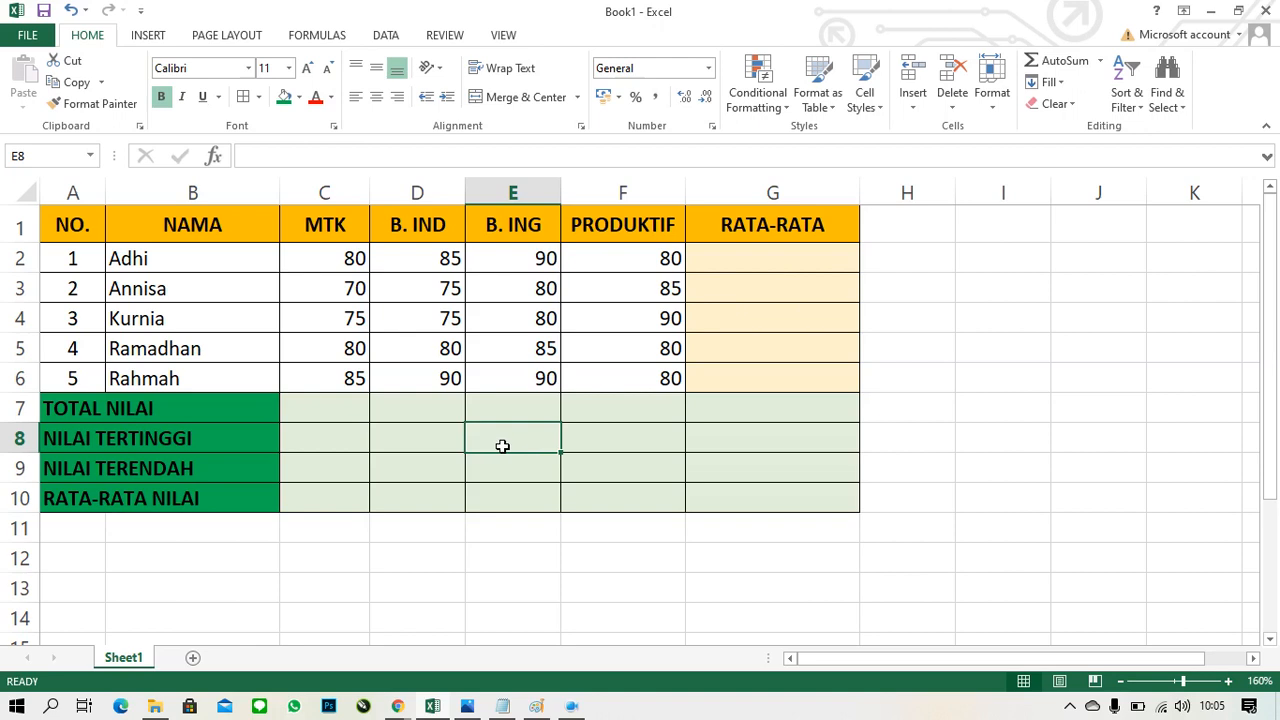
pyautogui.doubleClick(504, 447)
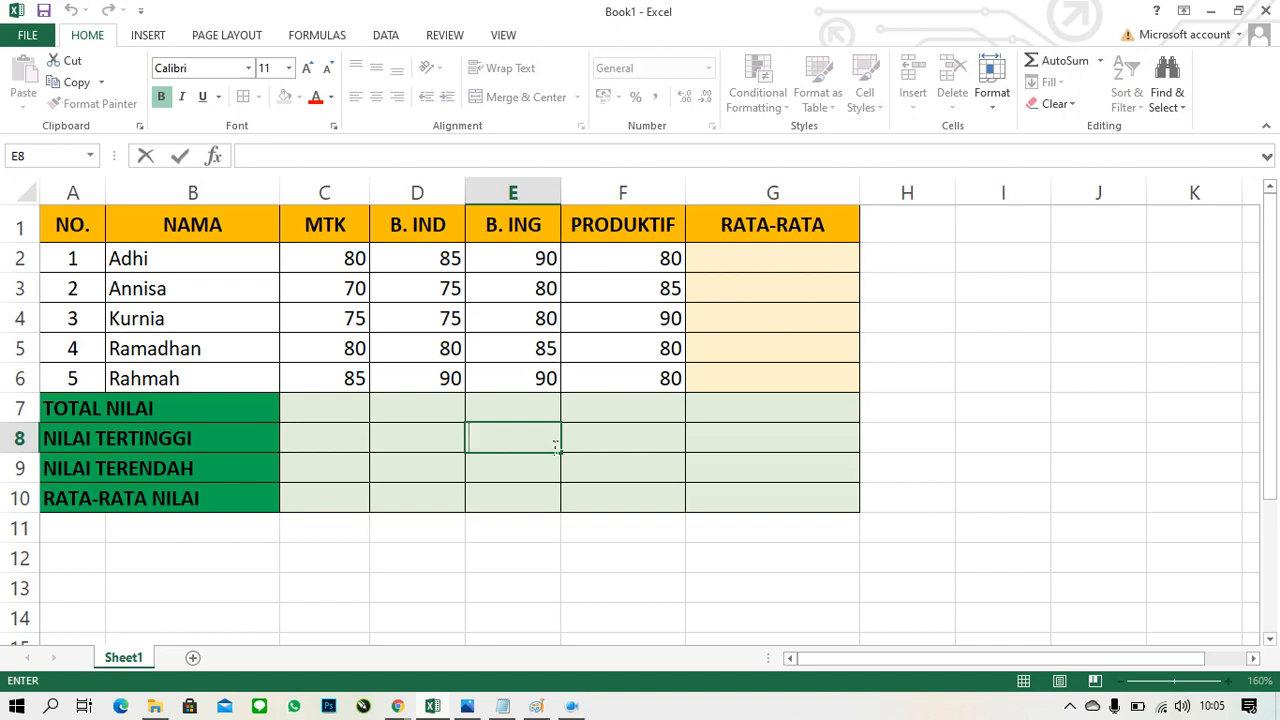
pyautogui.write('=')
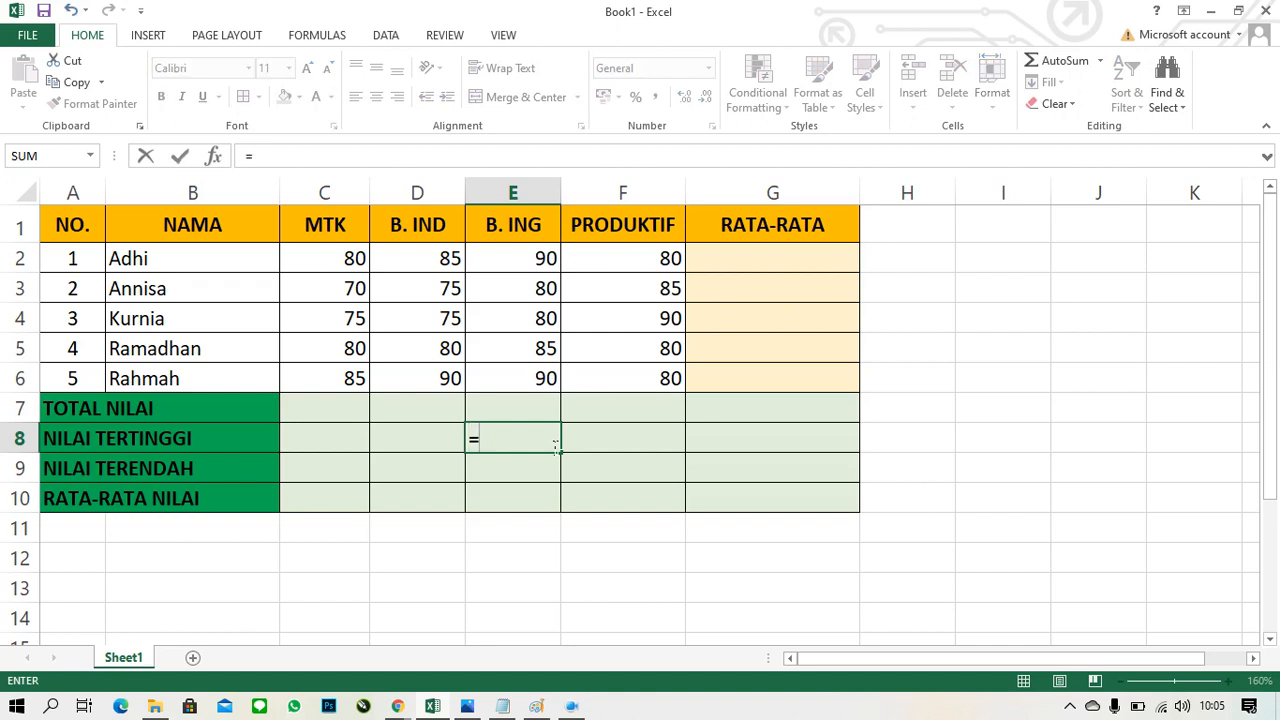
pyautogui.write('max')
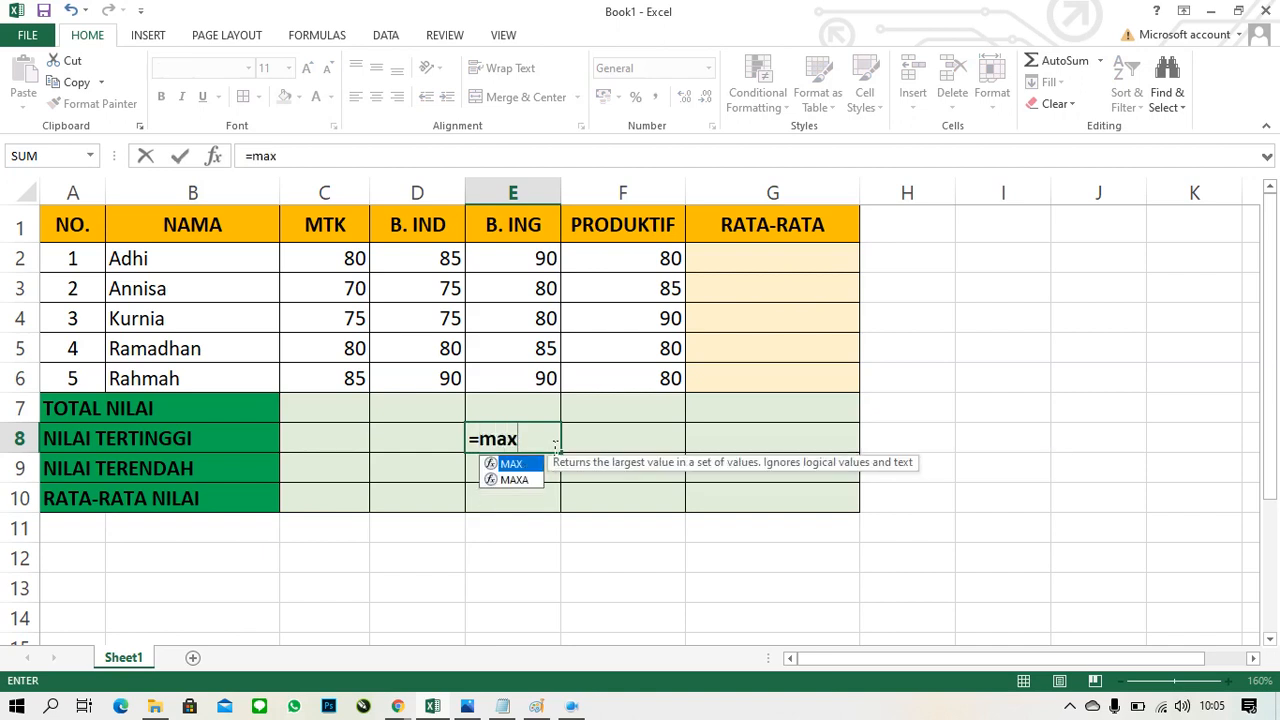
pyautogui.press('Tab')
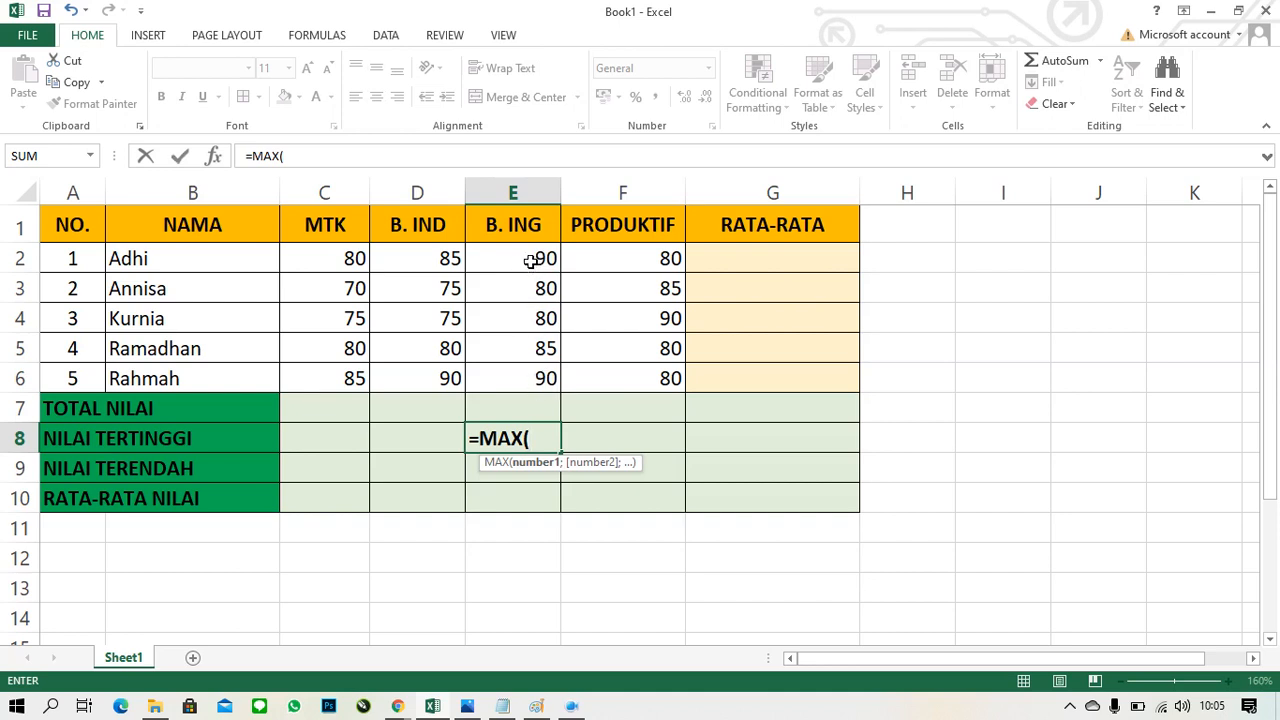
pyautogui.click(530, 261)
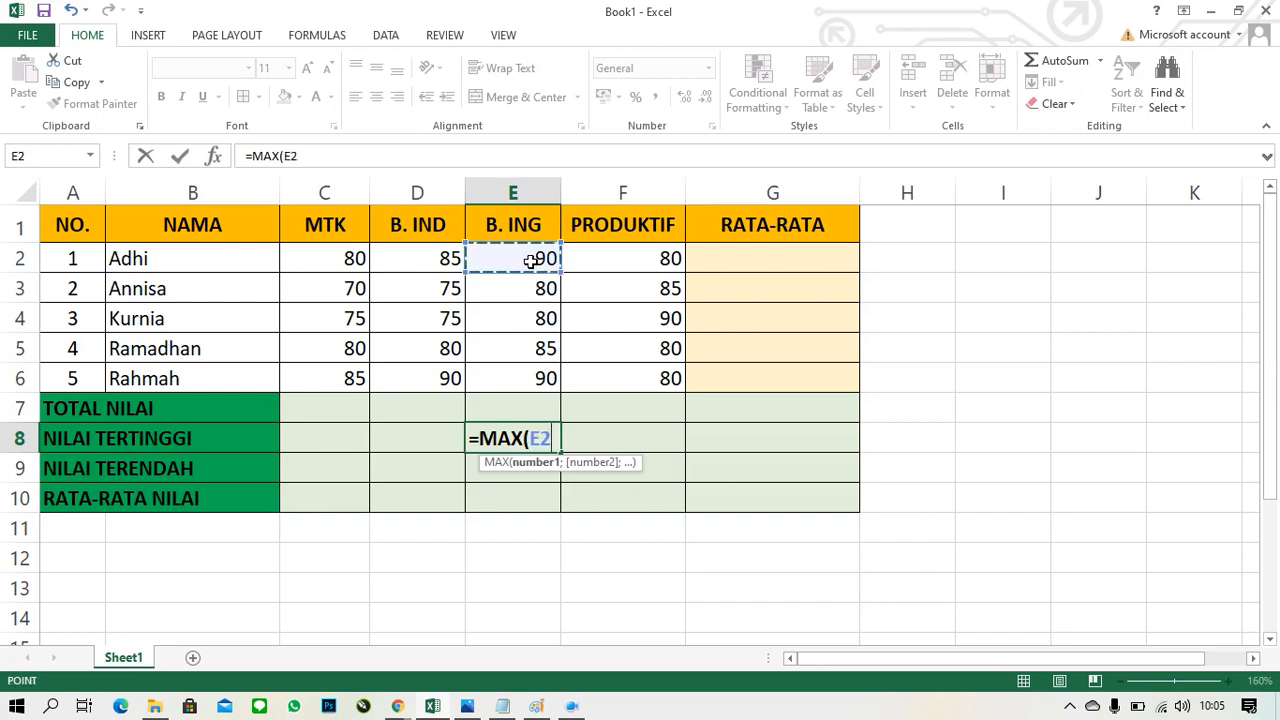
pyautogui.press('F8')
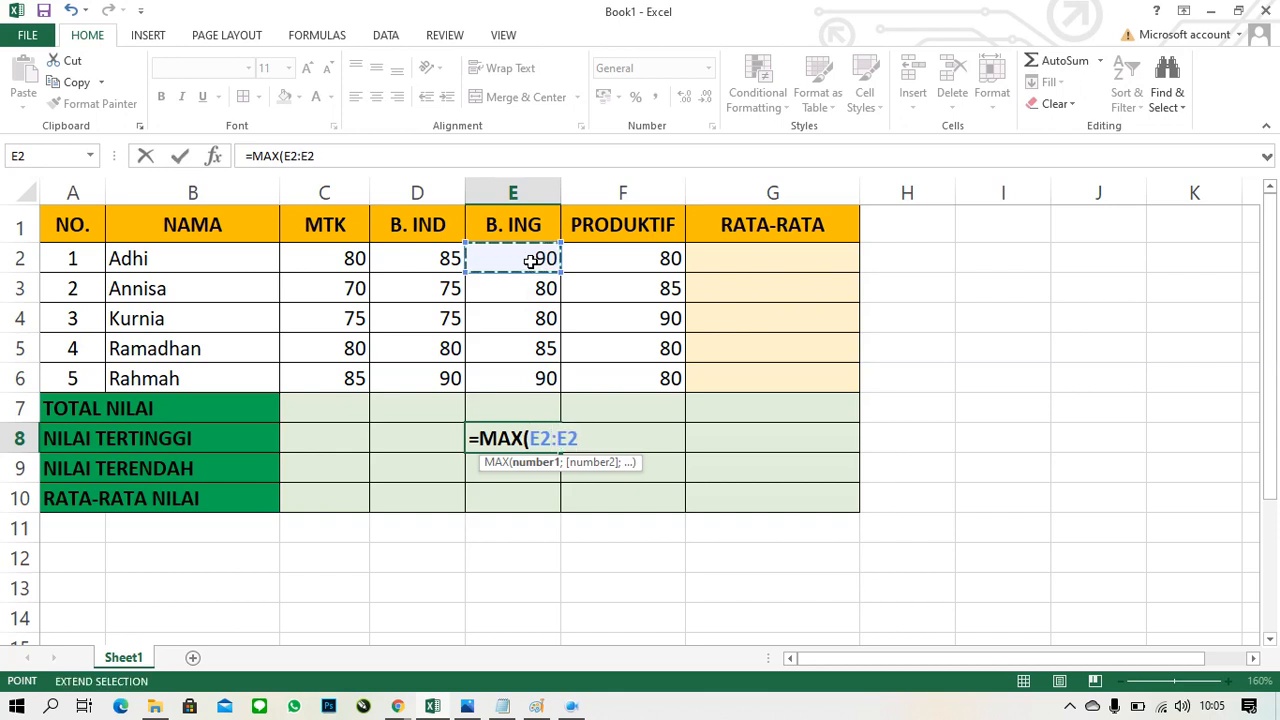
pyautogui.press('BackSpace')
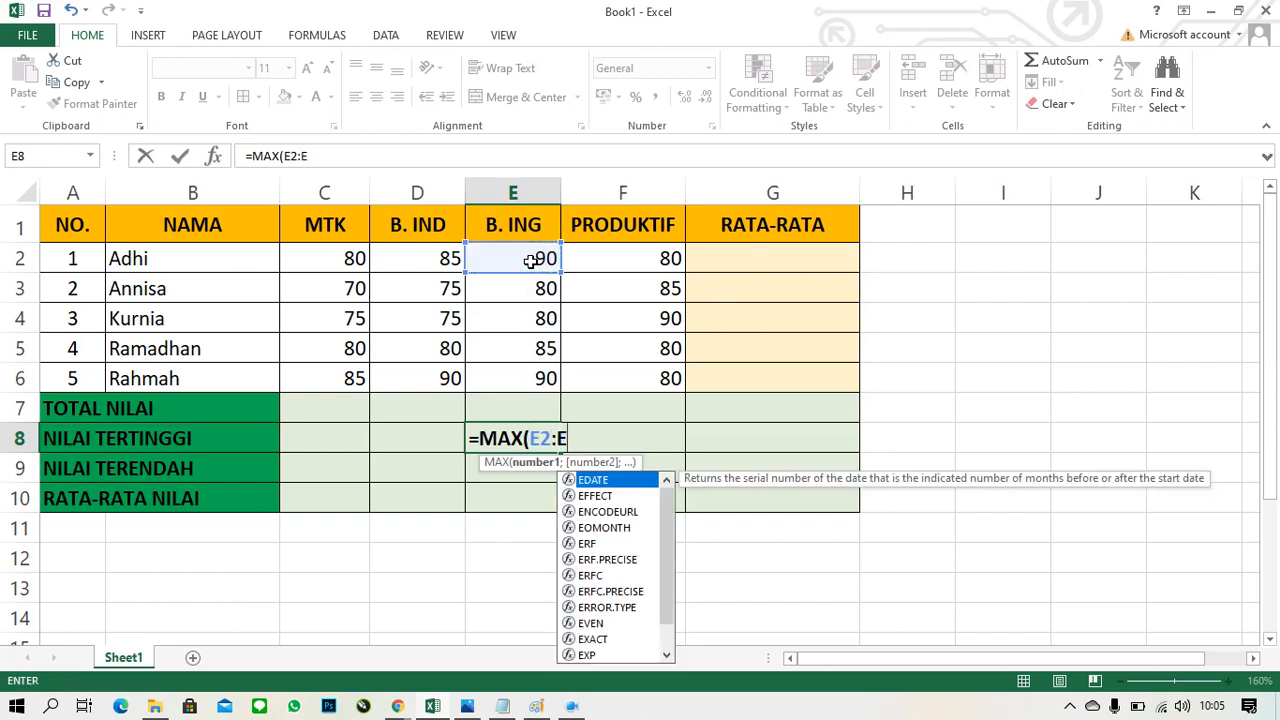
pyautogui.click(523, 436)
pyautogui.doubleClick(525, 439)
pyautogui.press('Right')
pyautogui.press('Right')
pyautogui.press('Right')
pyautogui.press('Right')
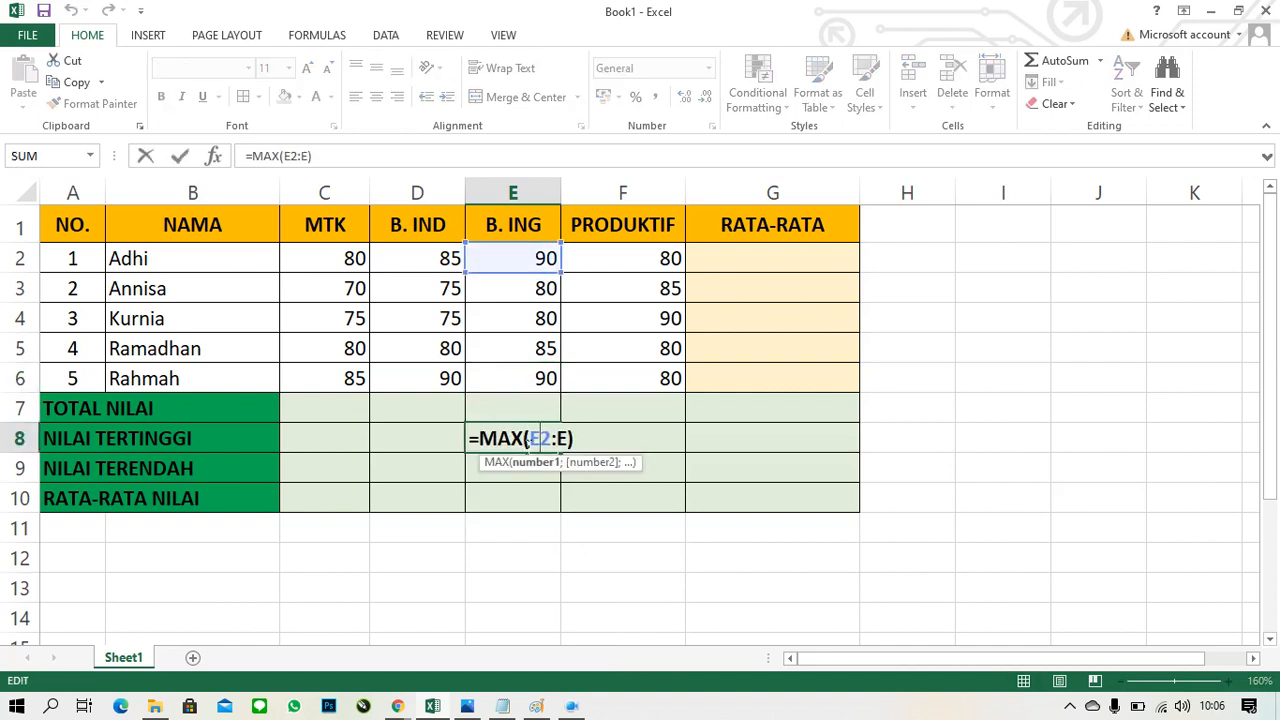
pyautogui.write('6')
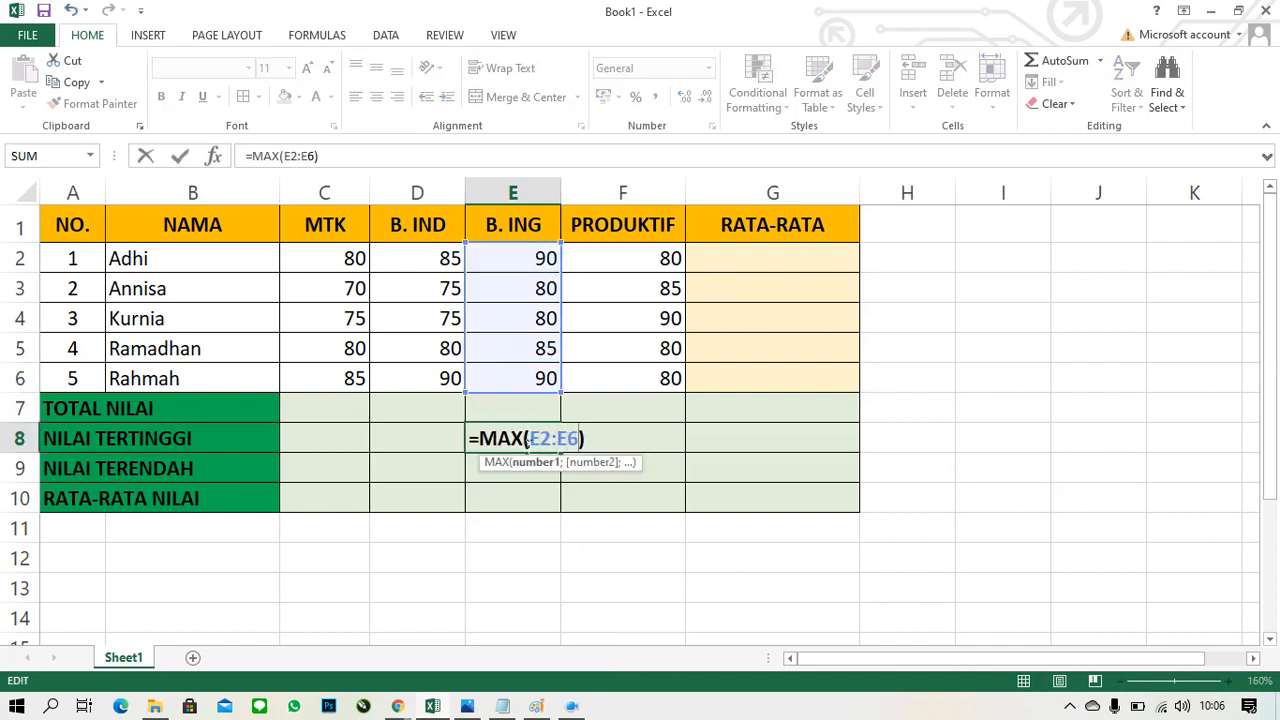
pyautogui.press('Return')
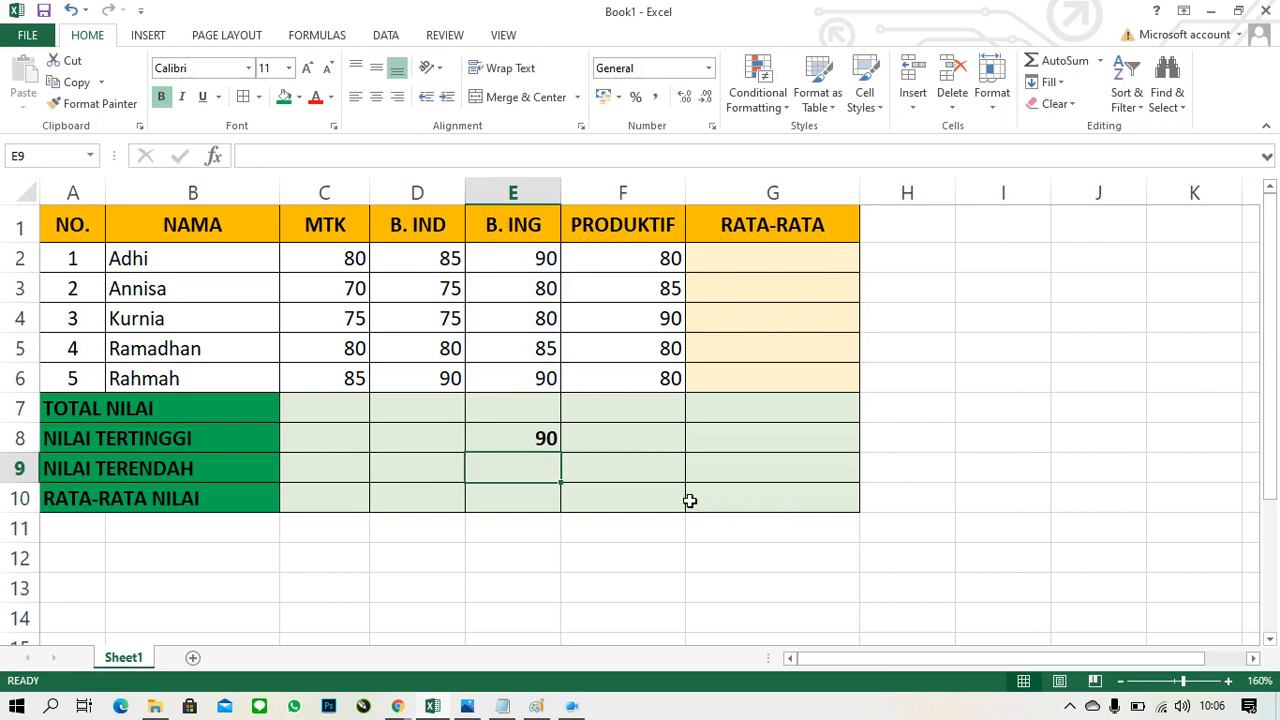
# Calculate the lowest RATA-RATA value in G9 with the formula =MIN(G2:G6)
pyautogui.click(752, 500)
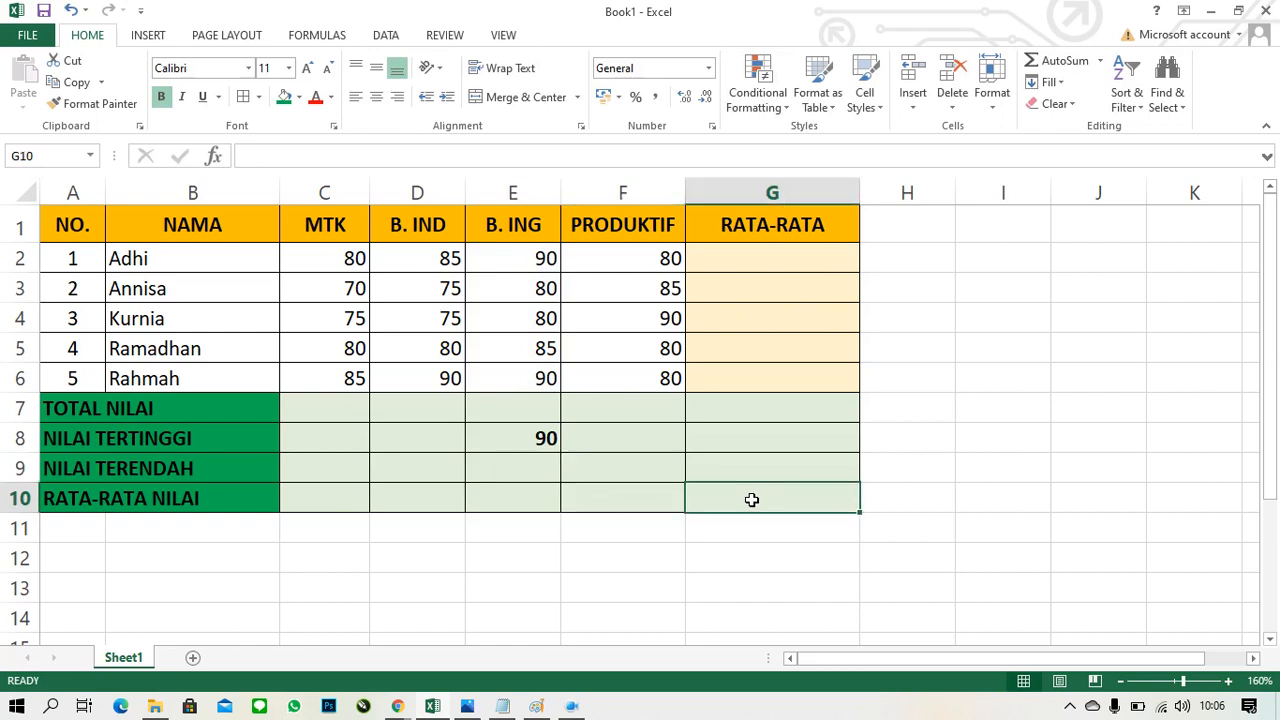
pyautogui.click(764, 476)
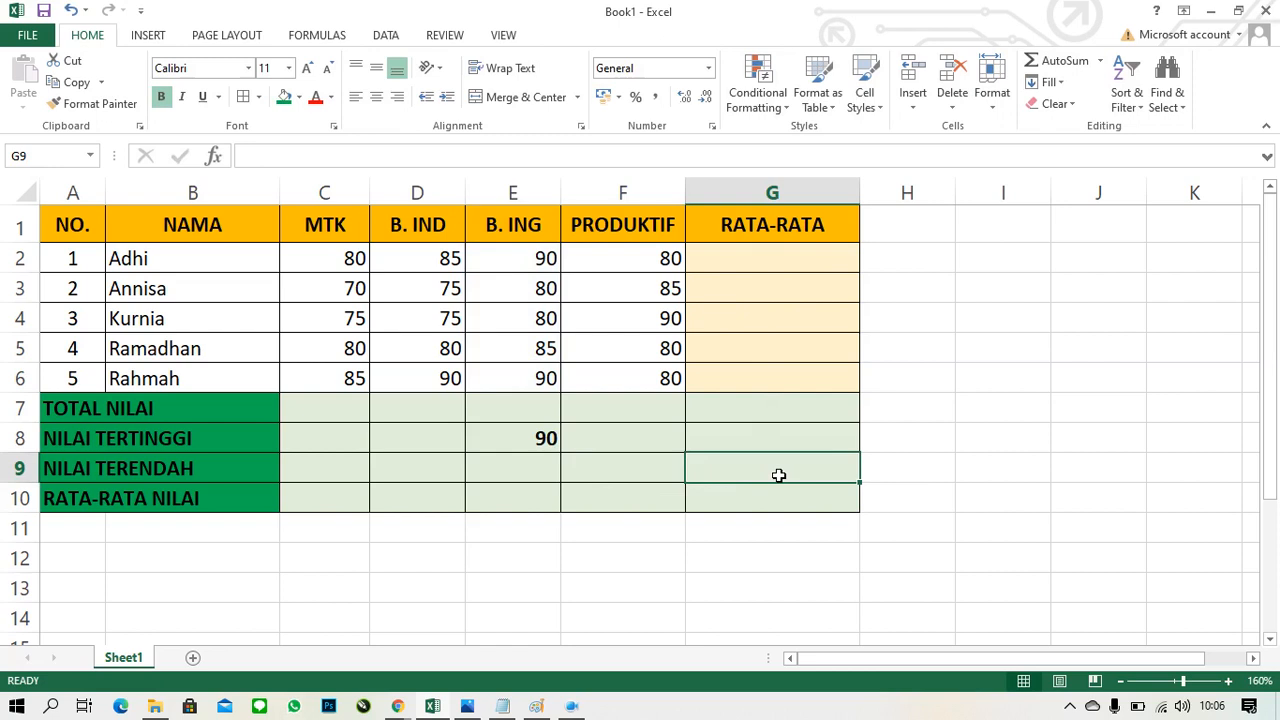
pyautogui.write('=')
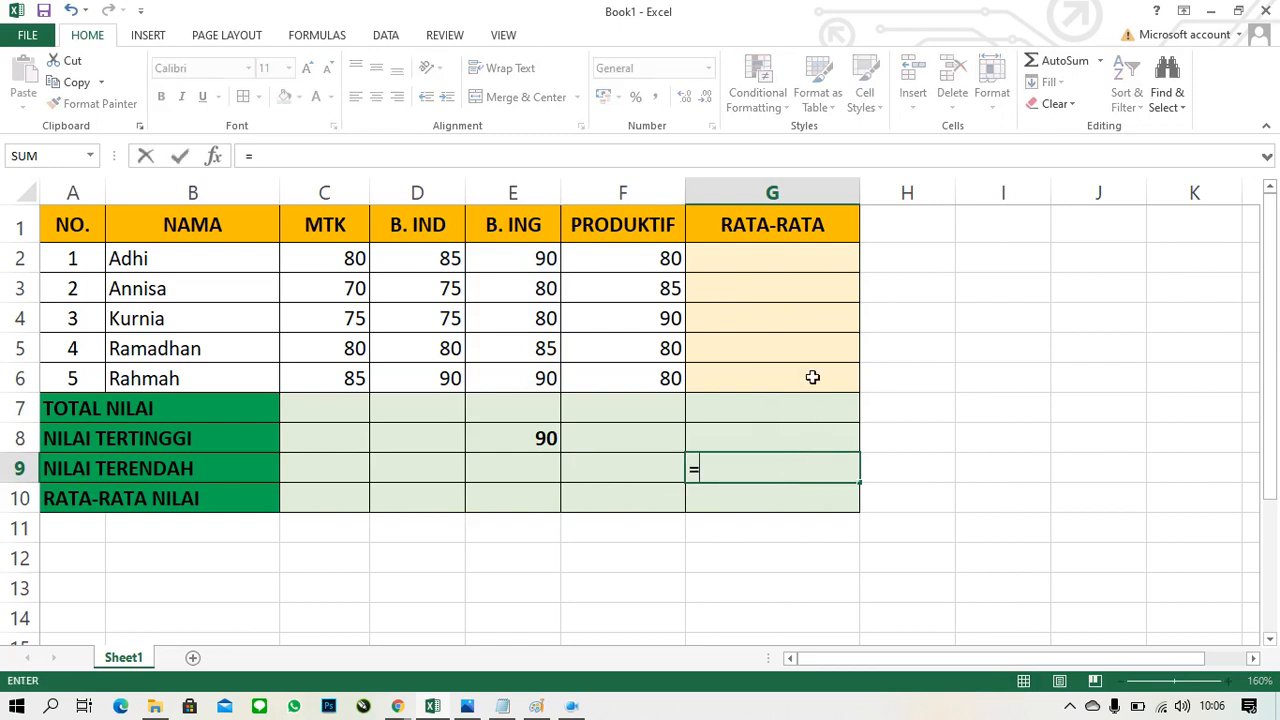
pyautogui.write('min')
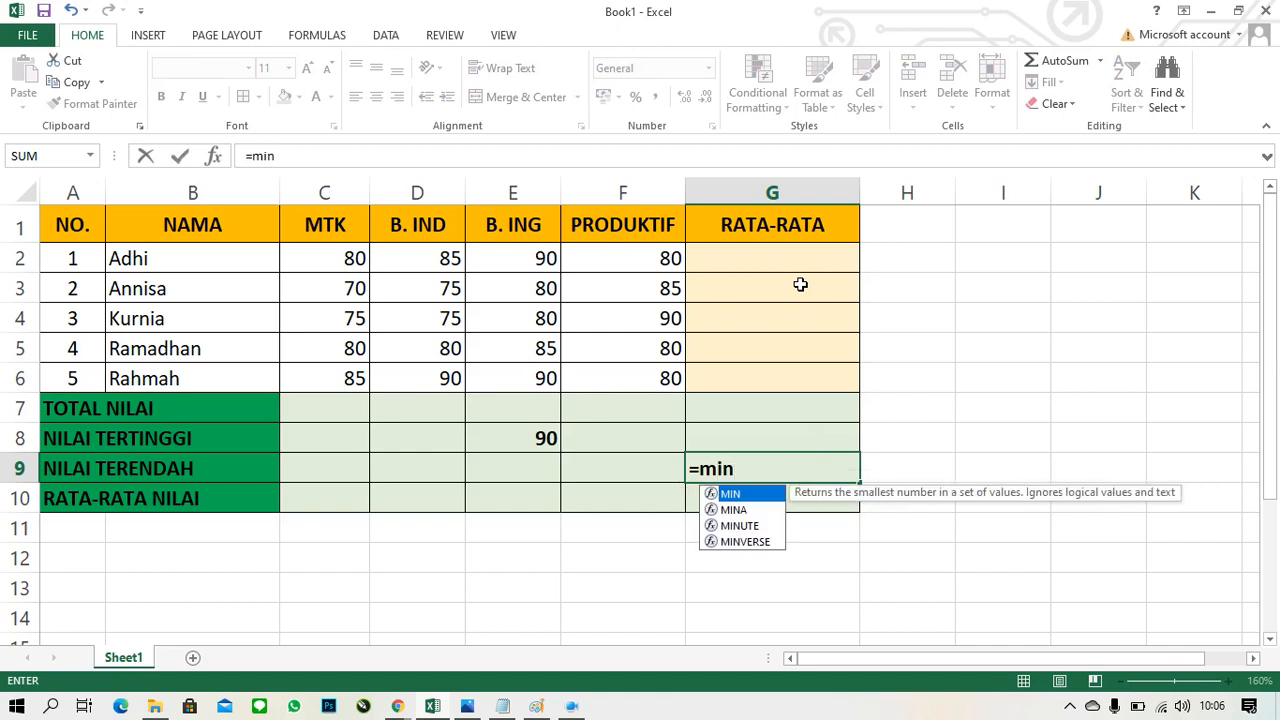
pyautogui.press('Tab')
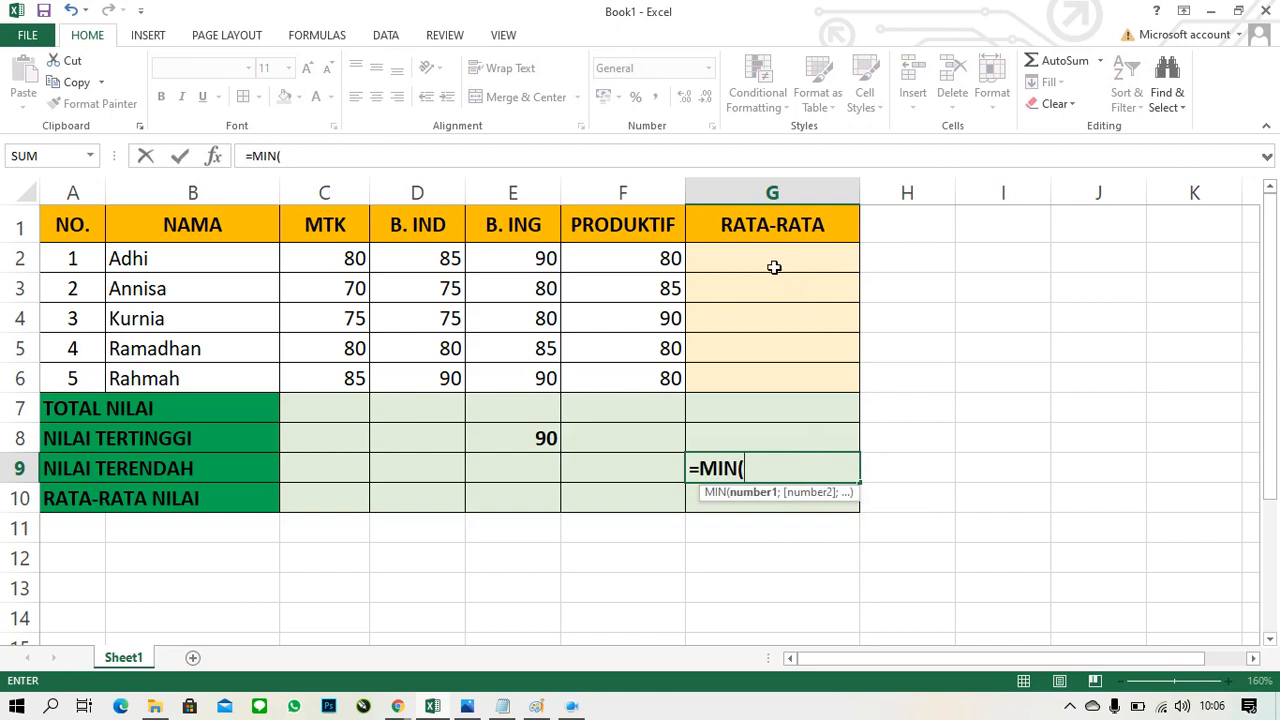
pyautogui.write('g')
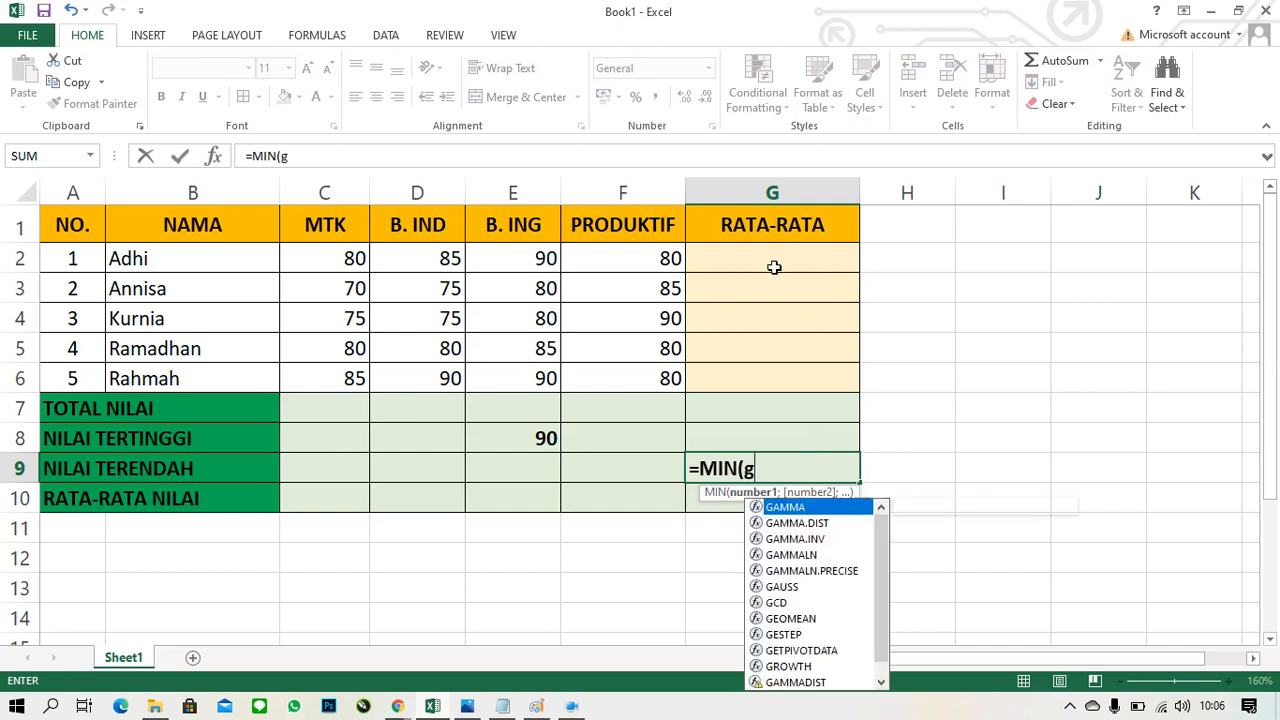
pyautogui.write('2')
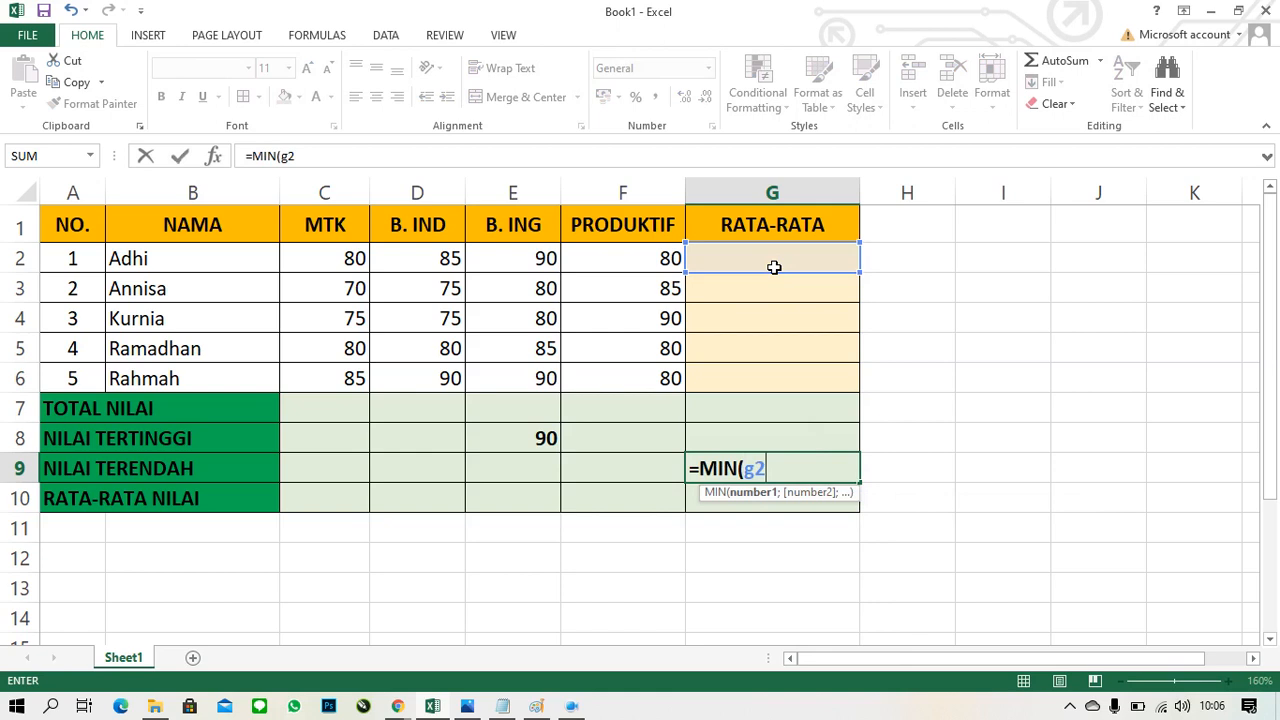
pyautogui.write(':g6')
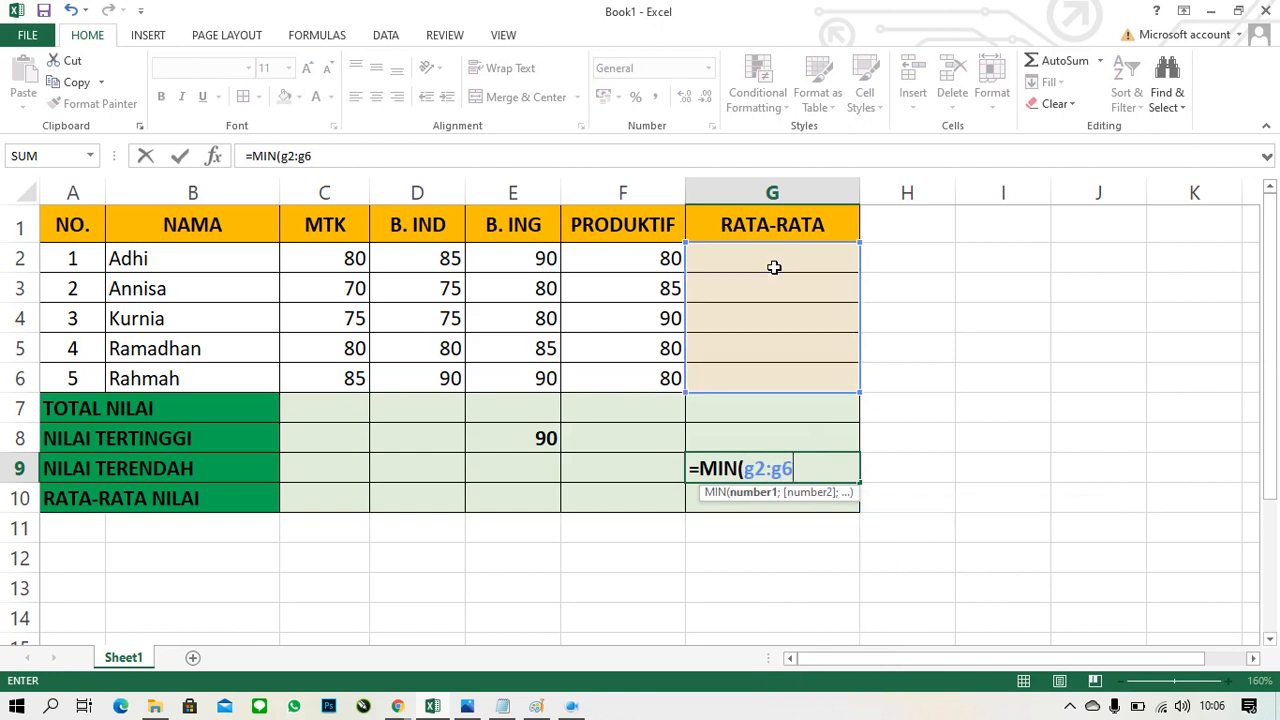
pyautogui.write(')')
pyautogui.press('Return')
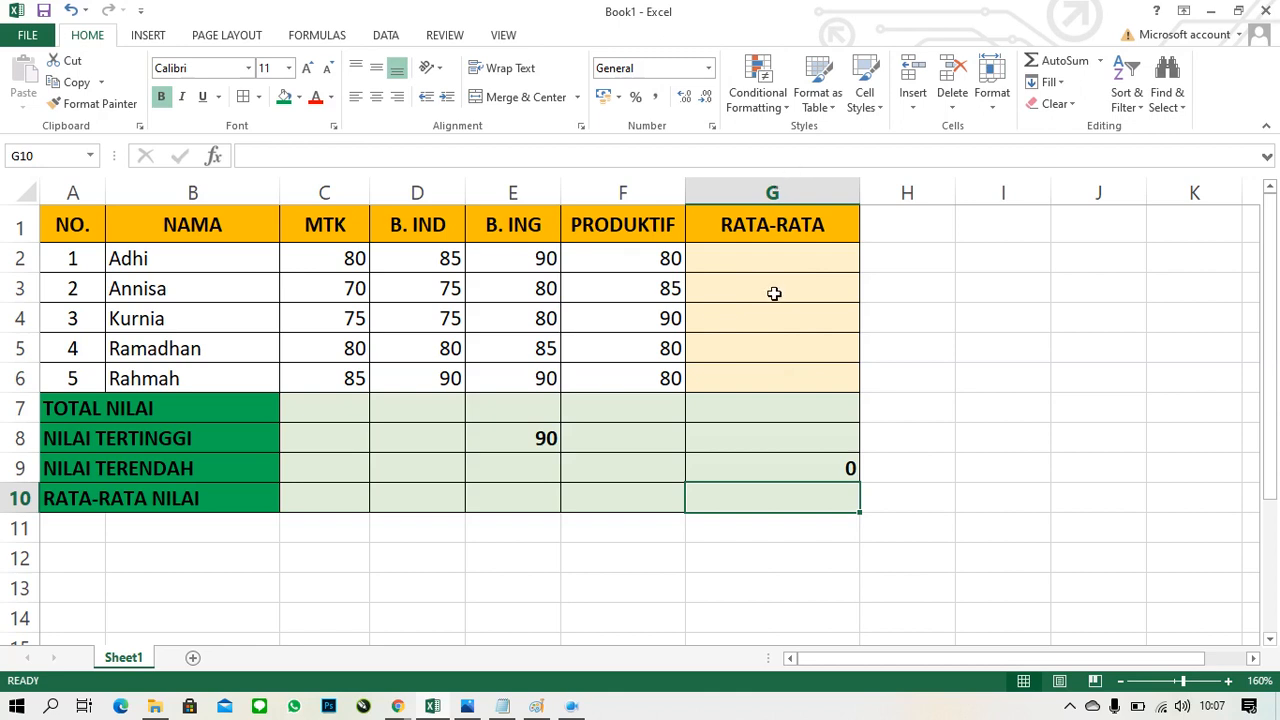
pyautogui.click(749, 473)
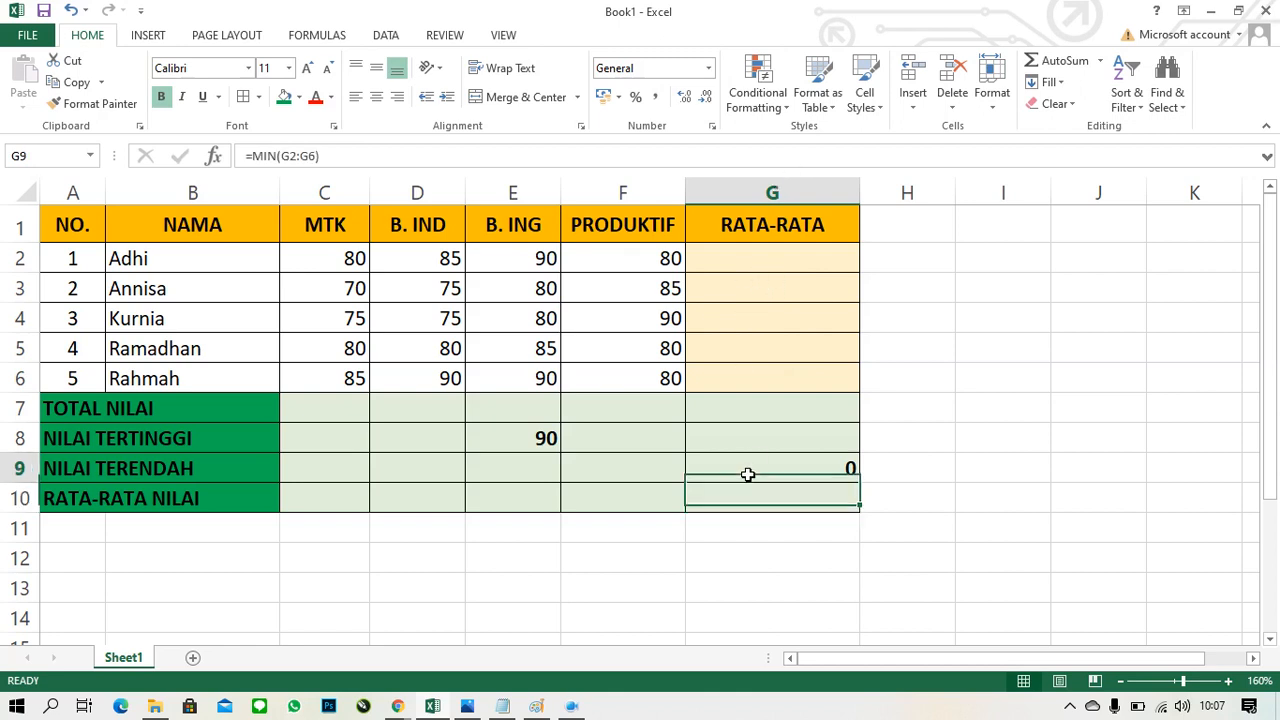
# Calculate the first student's average in G2 of the RATA-RATA column with =AVERAGE(C2:F2)
pyautogui.click(764, 266)
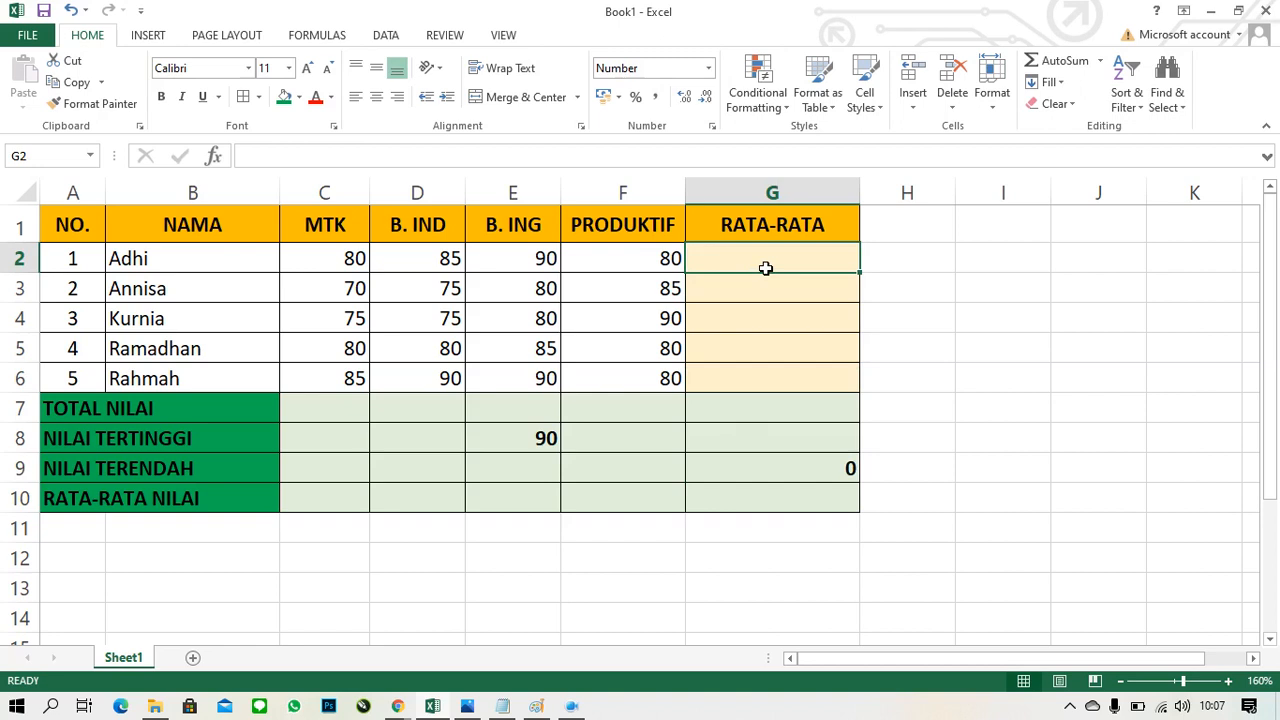
pyautogui.write('=av')
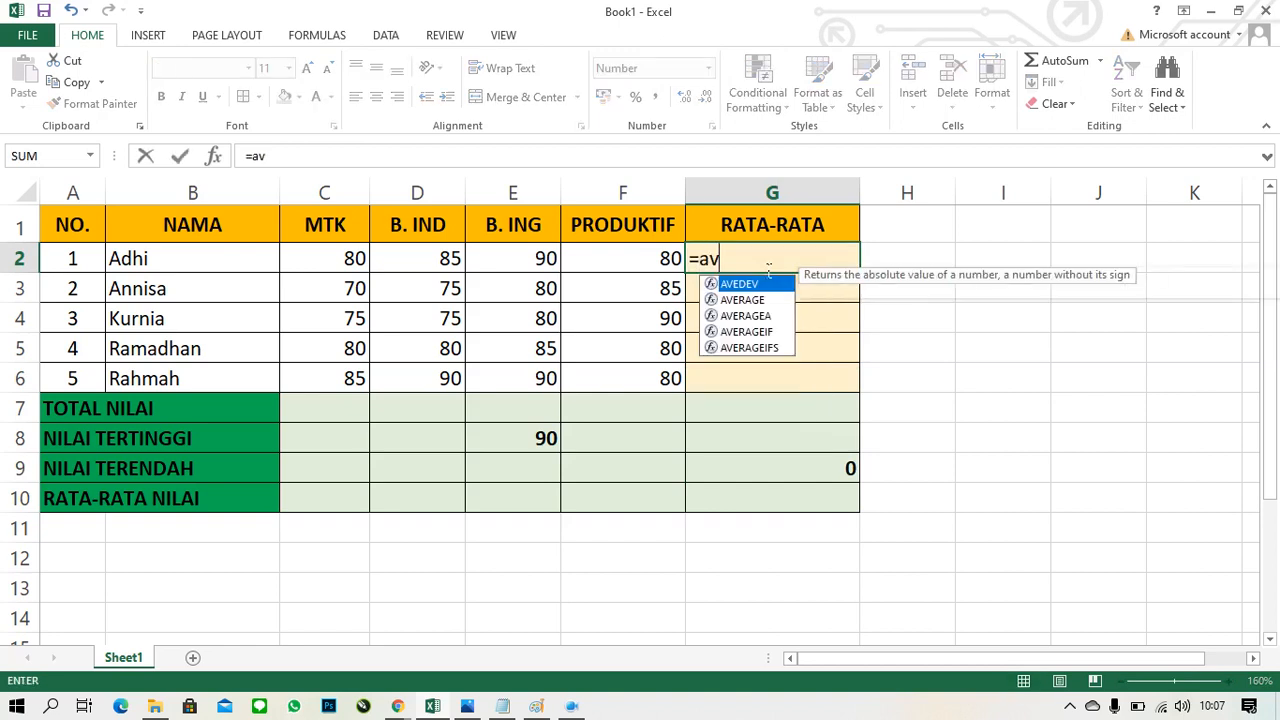
pyautogui.write('e')
pyautogui.press('Down')
pyautogui.press('Tab')
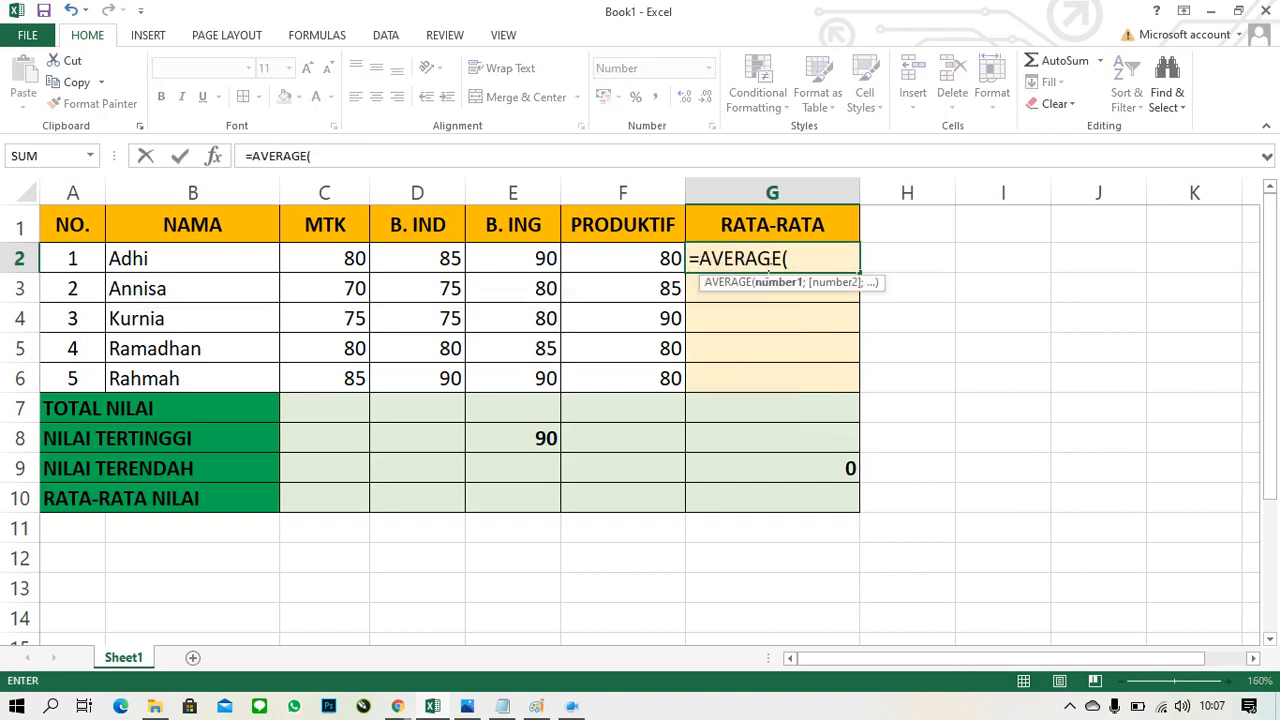
pyautogui.click(345, 272)
pyautogui.hotkey('shift', 'Right')
pyautogui.hotkey('shift', 'Right')
pyautogui.hotkey('shift', 'Right')
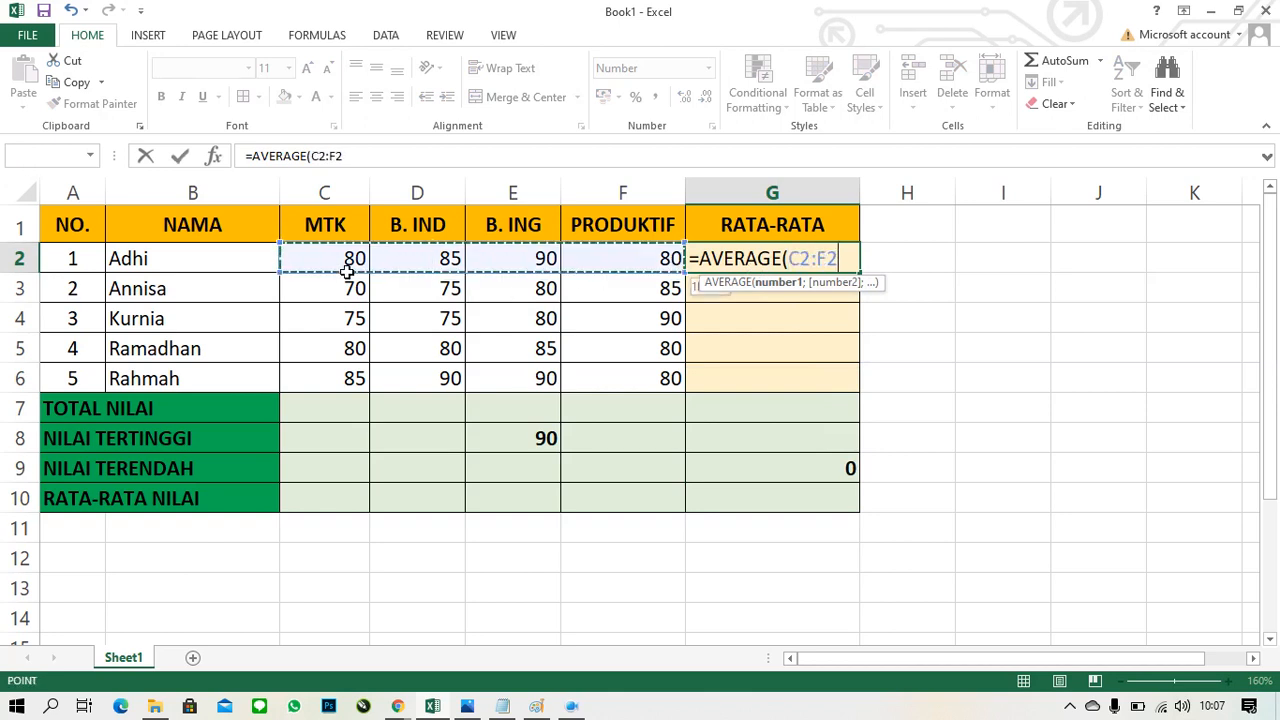
pyautogui.press('Return')
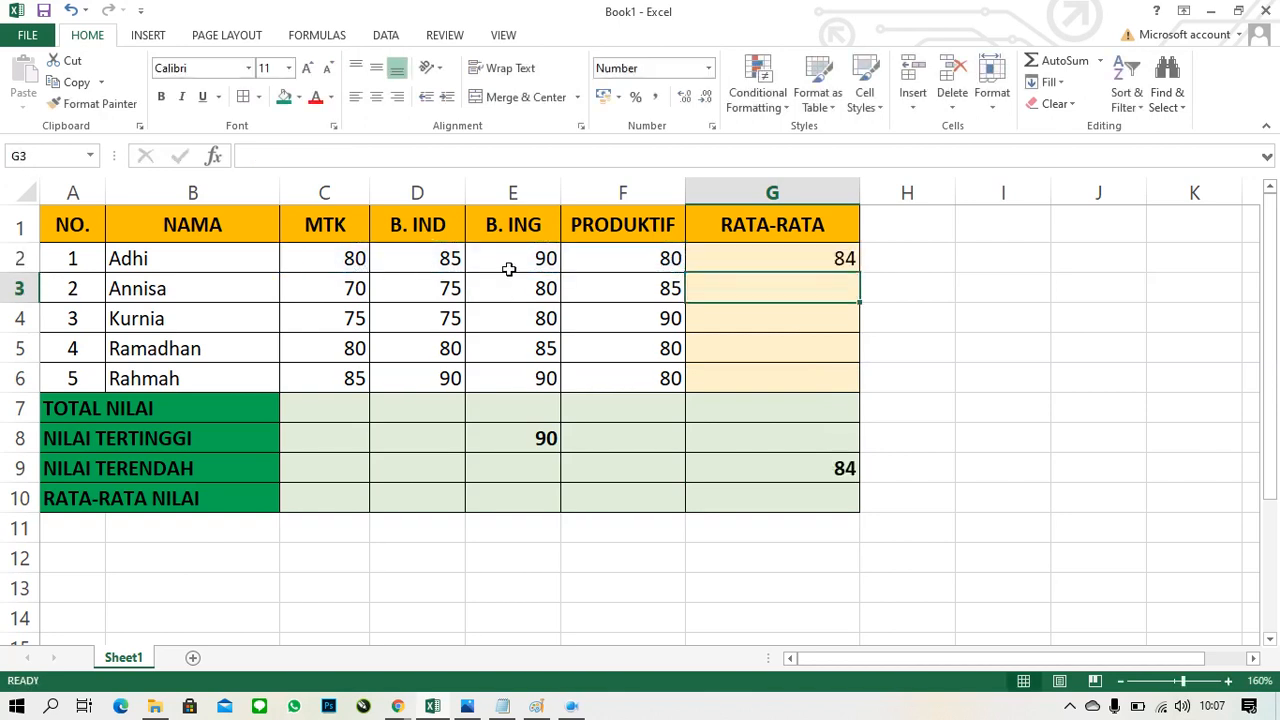
# Fill the average formula from G2 down to G6 for the remaining students
pyautogui.click(806, 262)
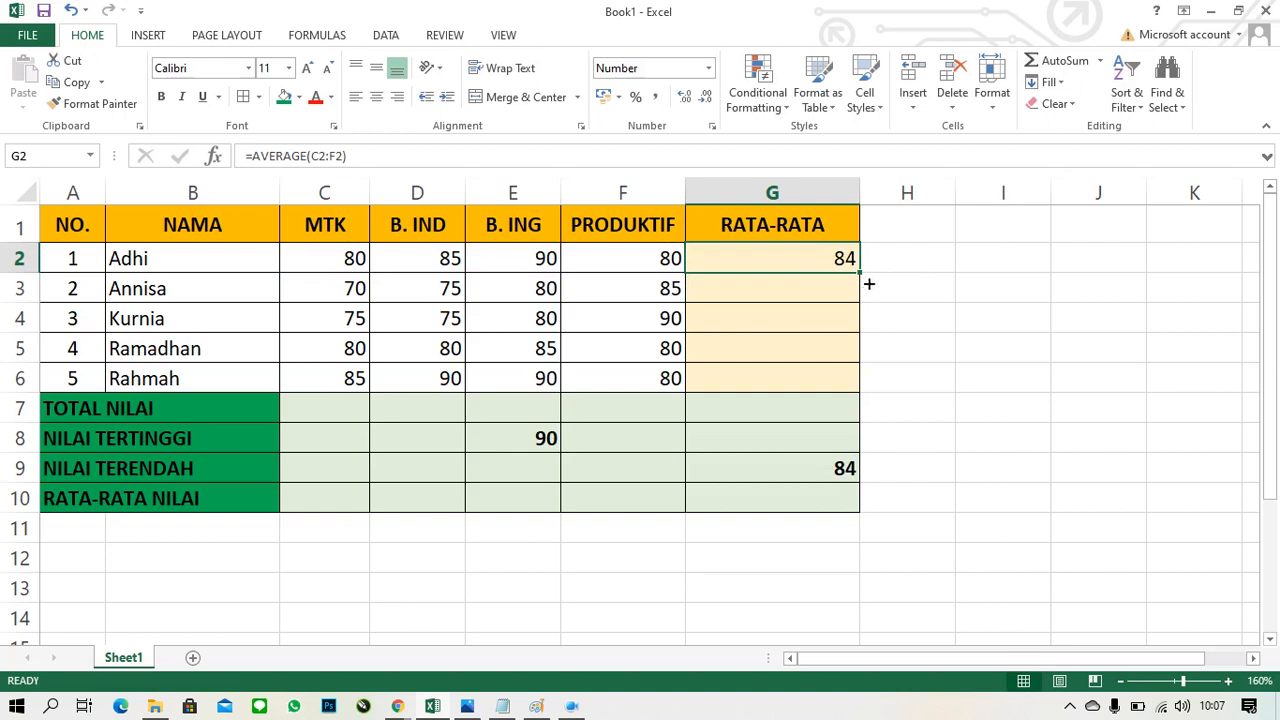
pyautogui.moveTo(863, 283); pyautogui.dragTo(865, 403)
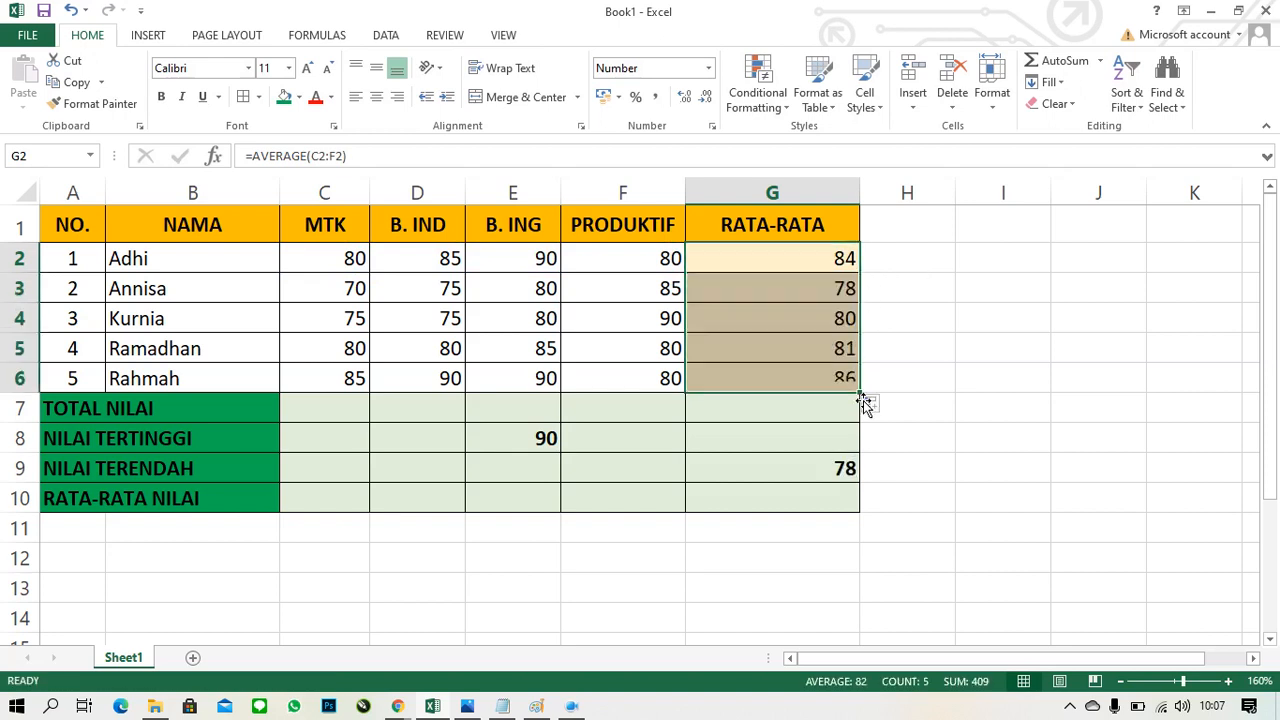
pyautogui.click(1010, 418)
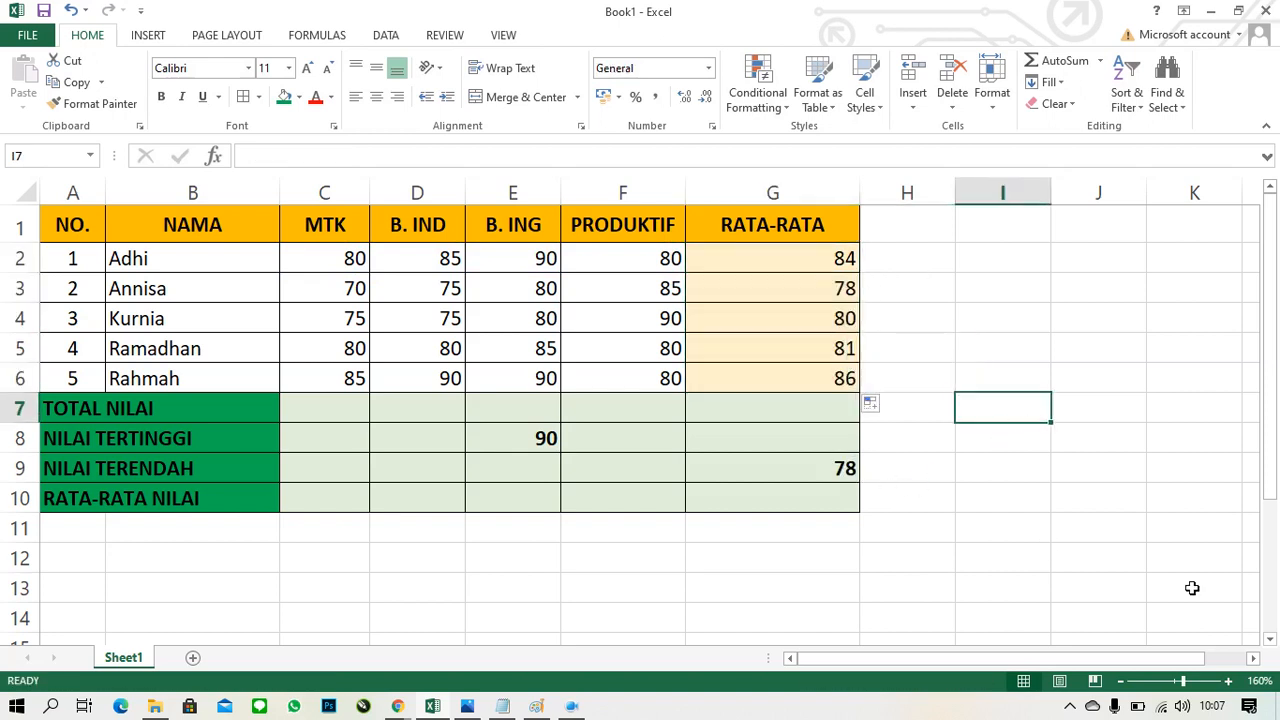
# Change the first student's MTK score in C2 to 82, and replace that with 60
pyautogui.click(358, 266)
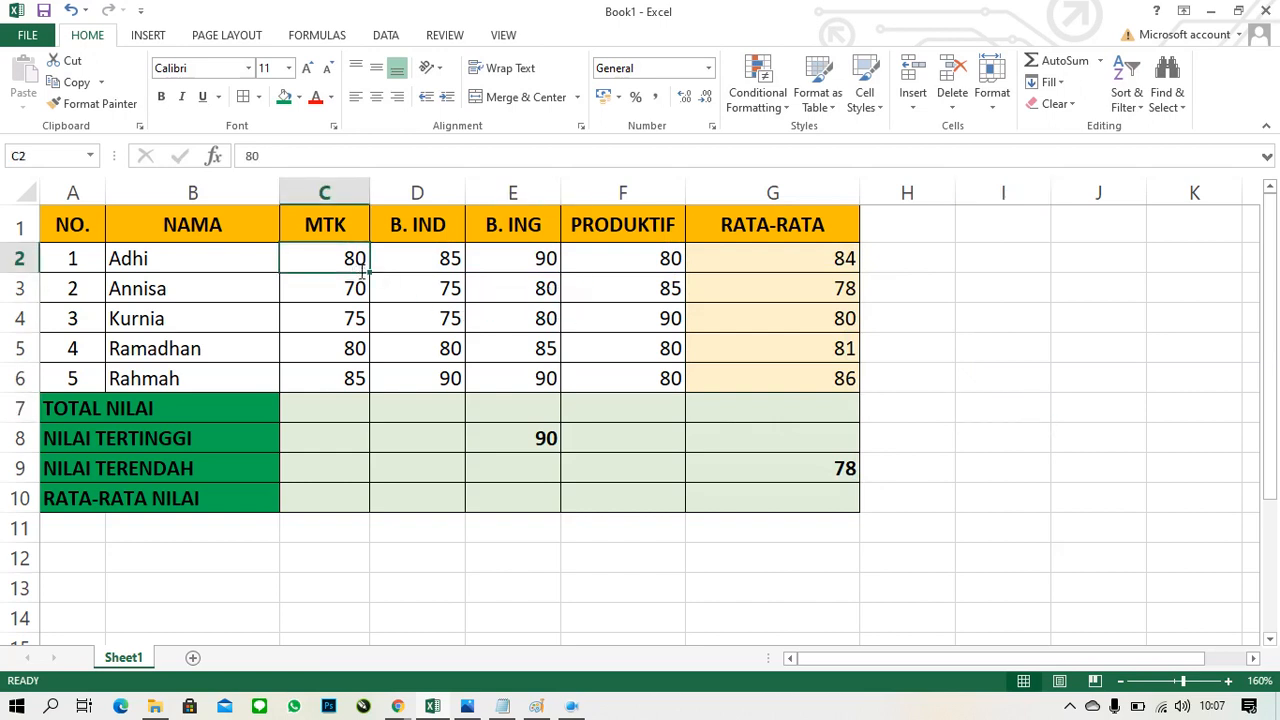
pyautogui.write('82')
pyautogui.press('Return')
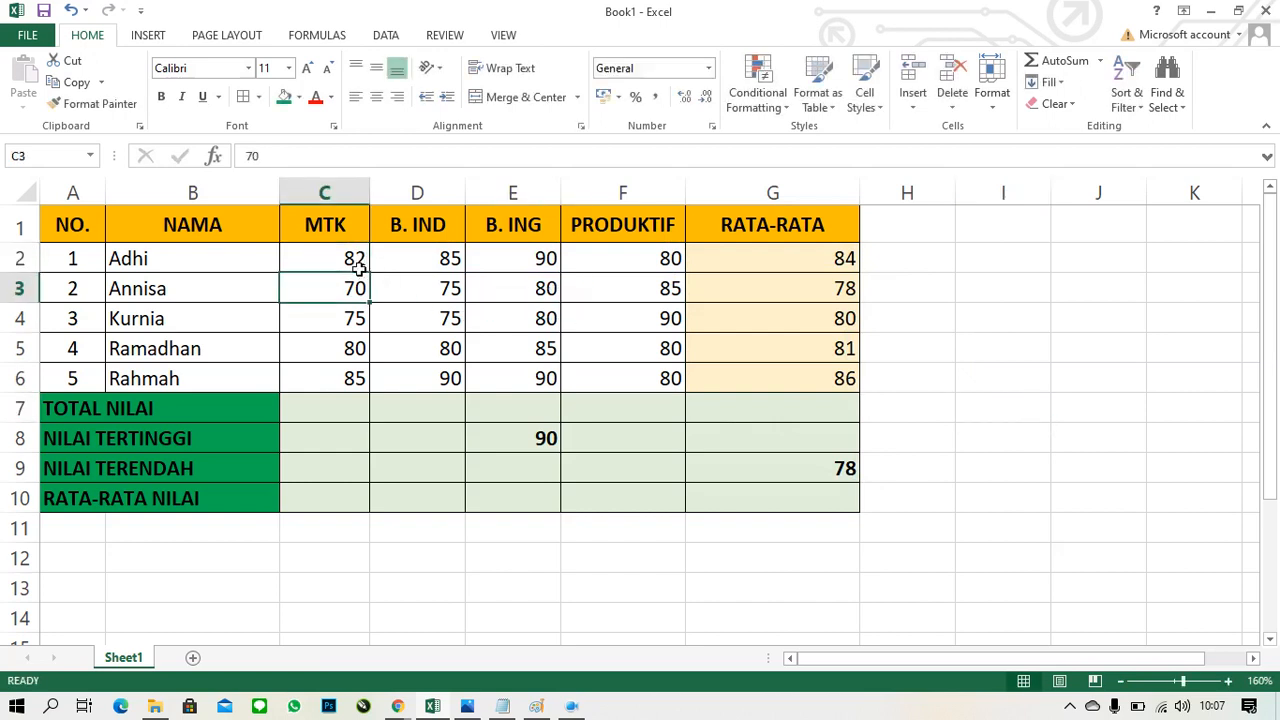
pyautogui.click(358, 266)
pyautogui.write('60')
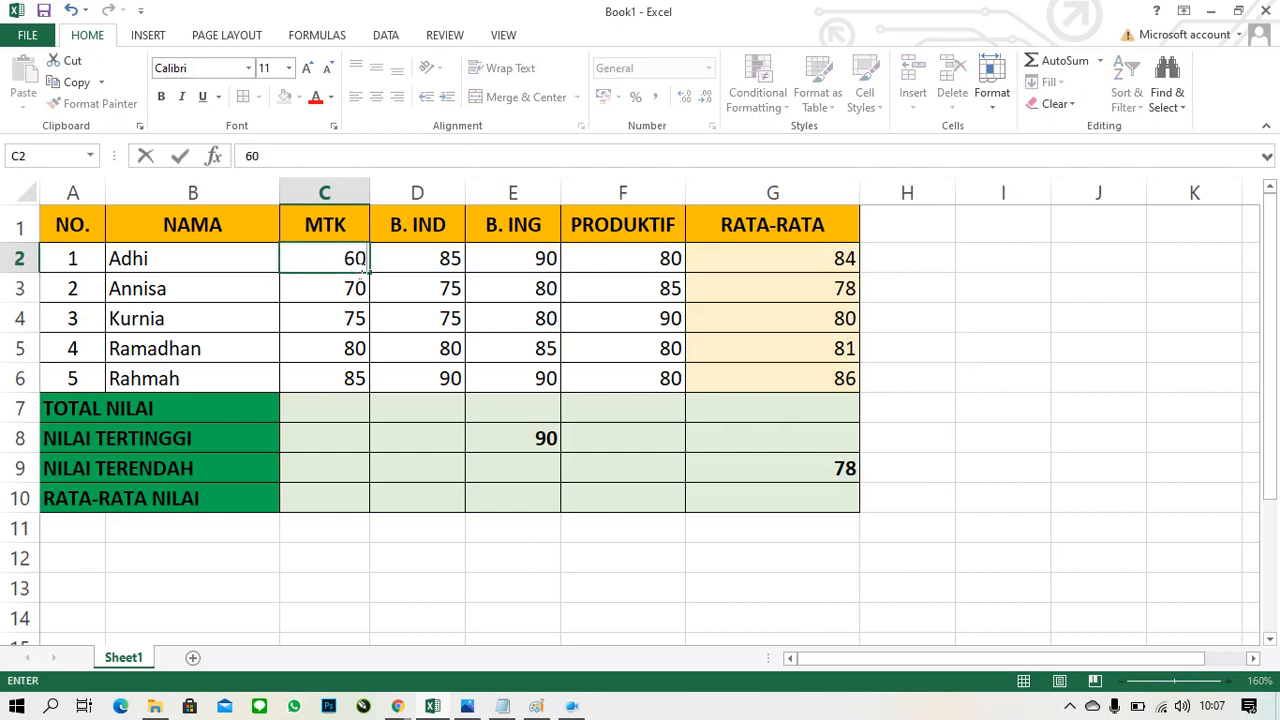
pyautogui.press('Return')
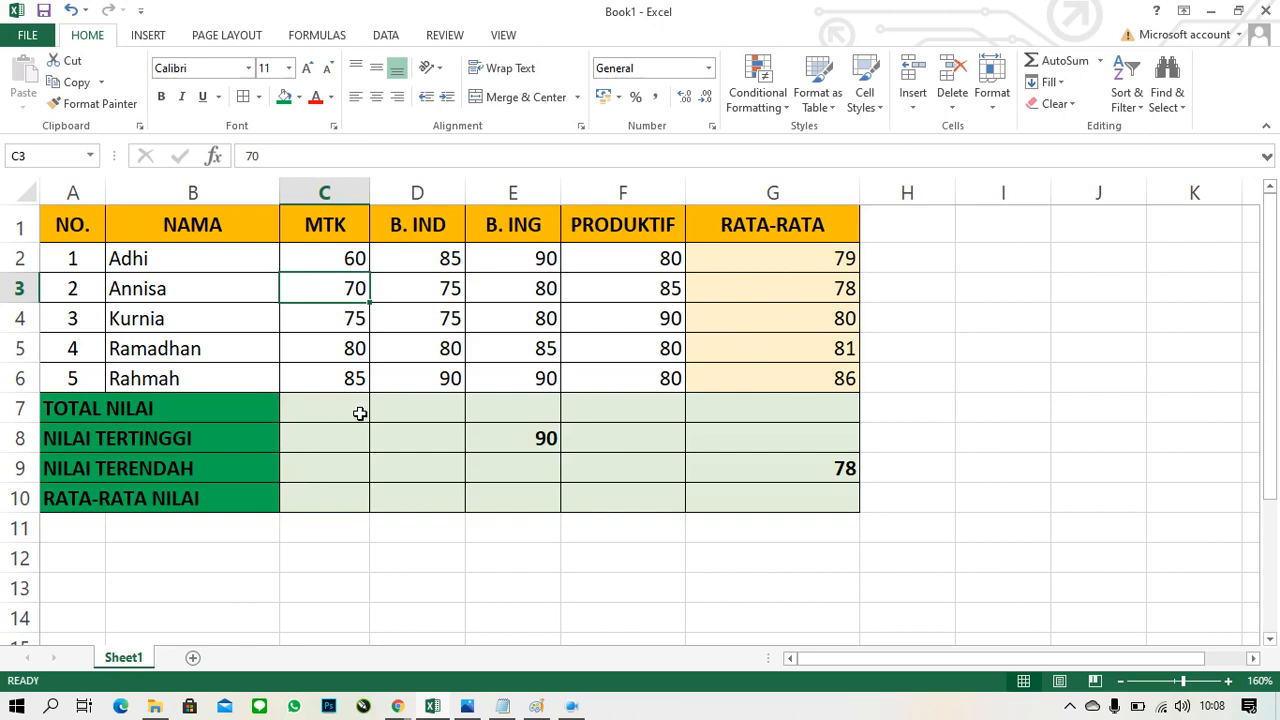
# Calculate the total of the B. IND scores in D7 with the formula =SUM(D2:D6)
pyautogui.click(427, 414)
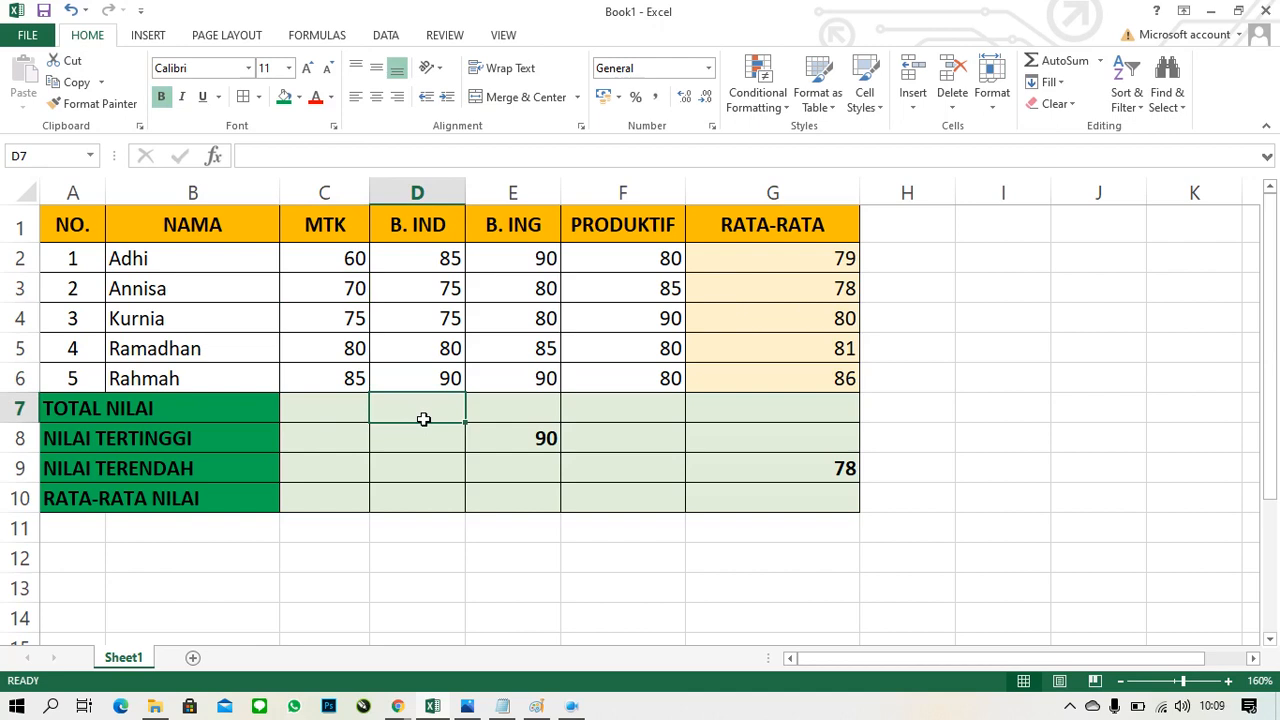
pyautogui.write('=')
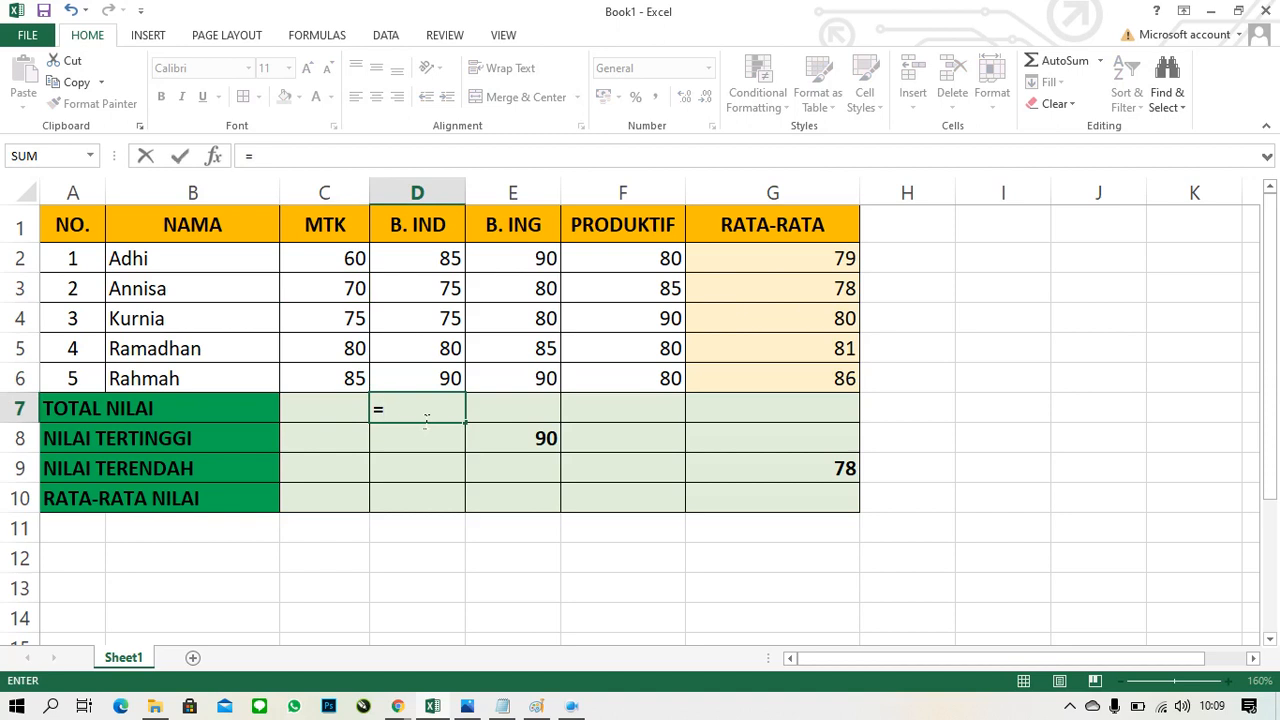
pyautogui.write('sum')
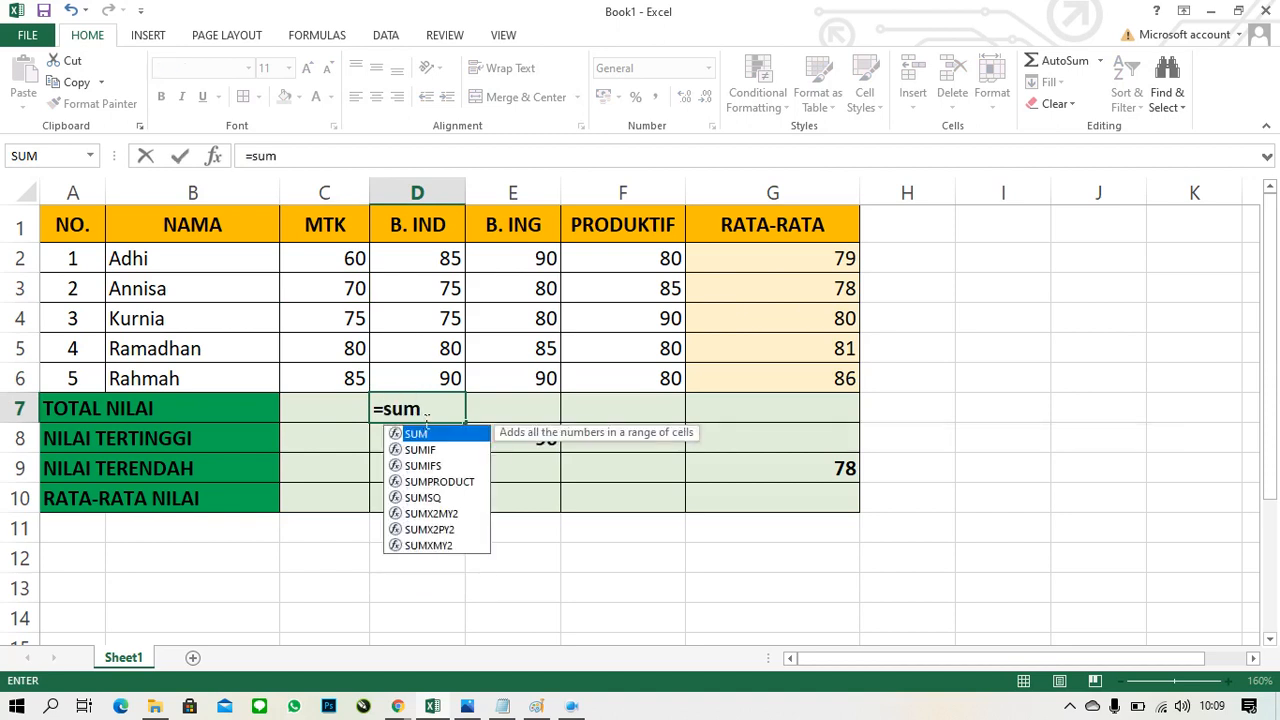
pyautogui.press('Tab')
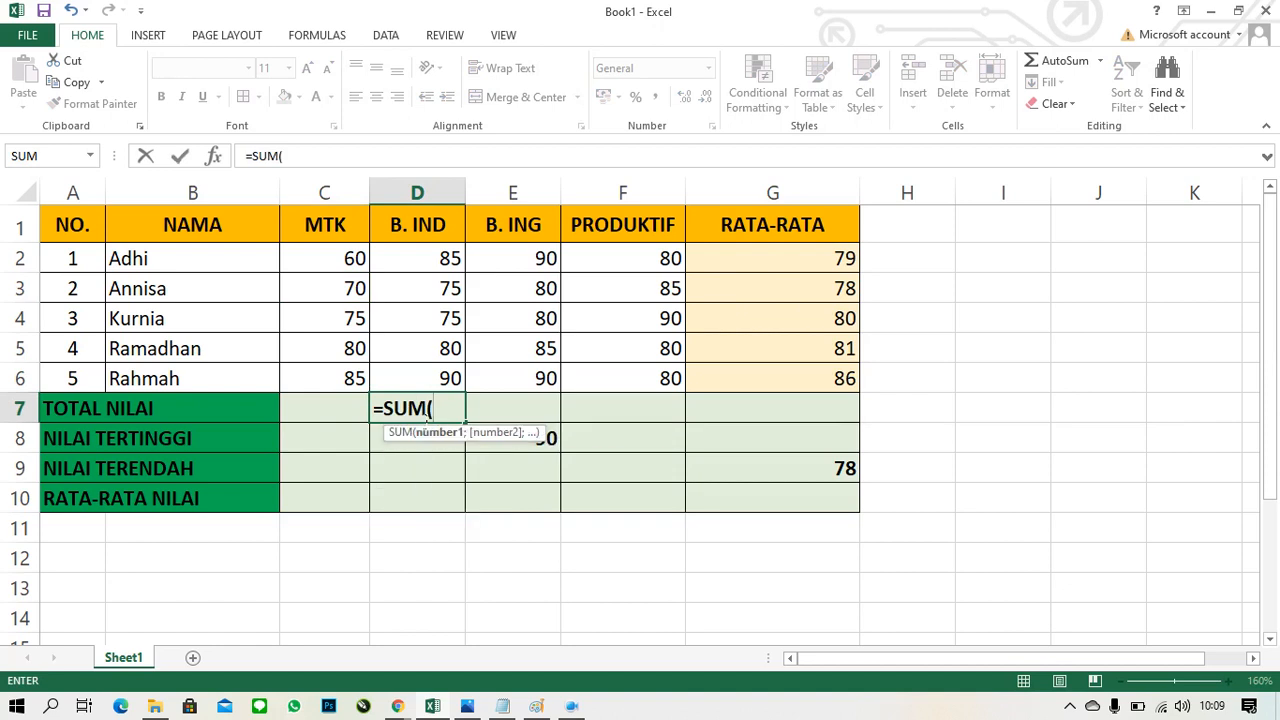
pyautogui.click(425, 262)
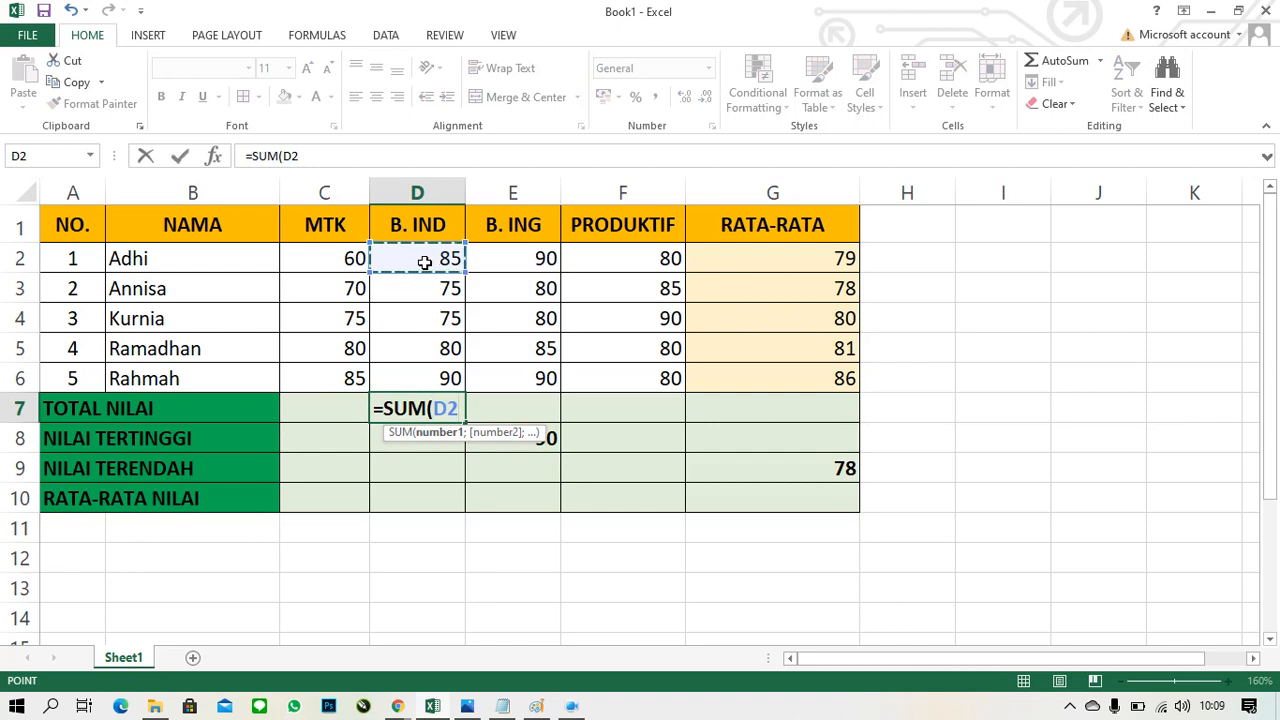
pyautogui.write(':D')
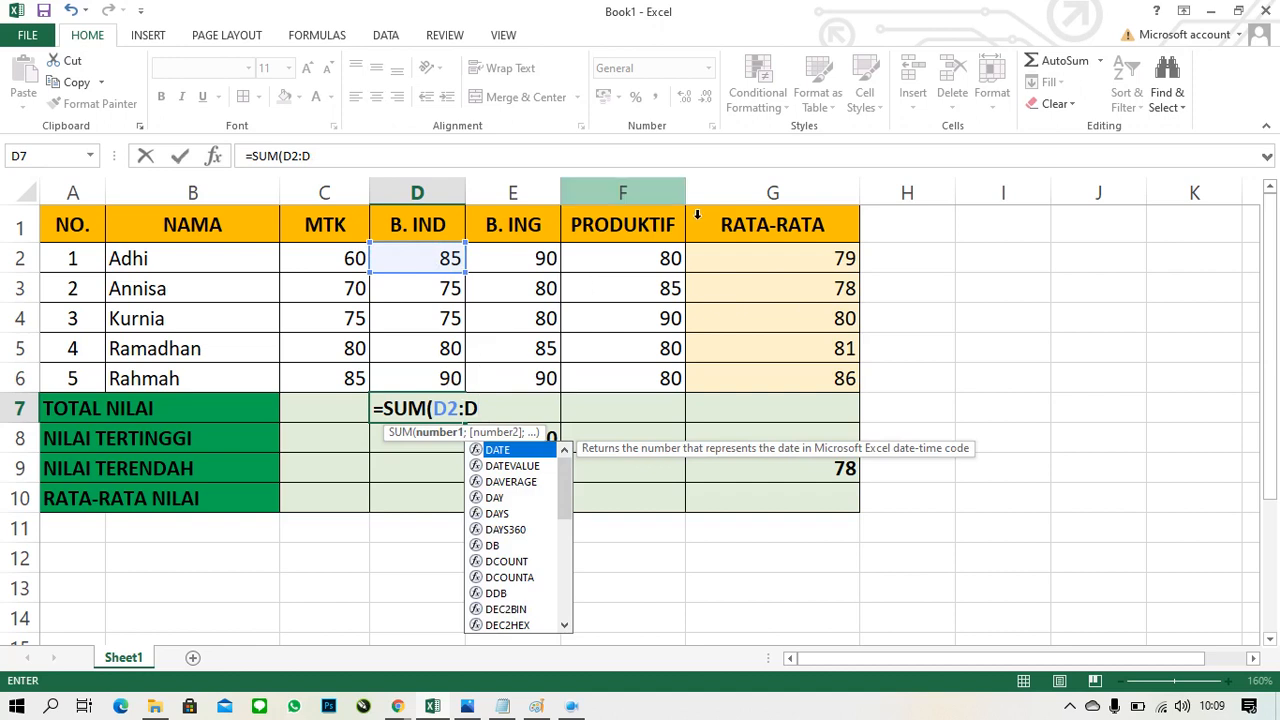
pyautogui.write('6')
pyautogui.write(')')
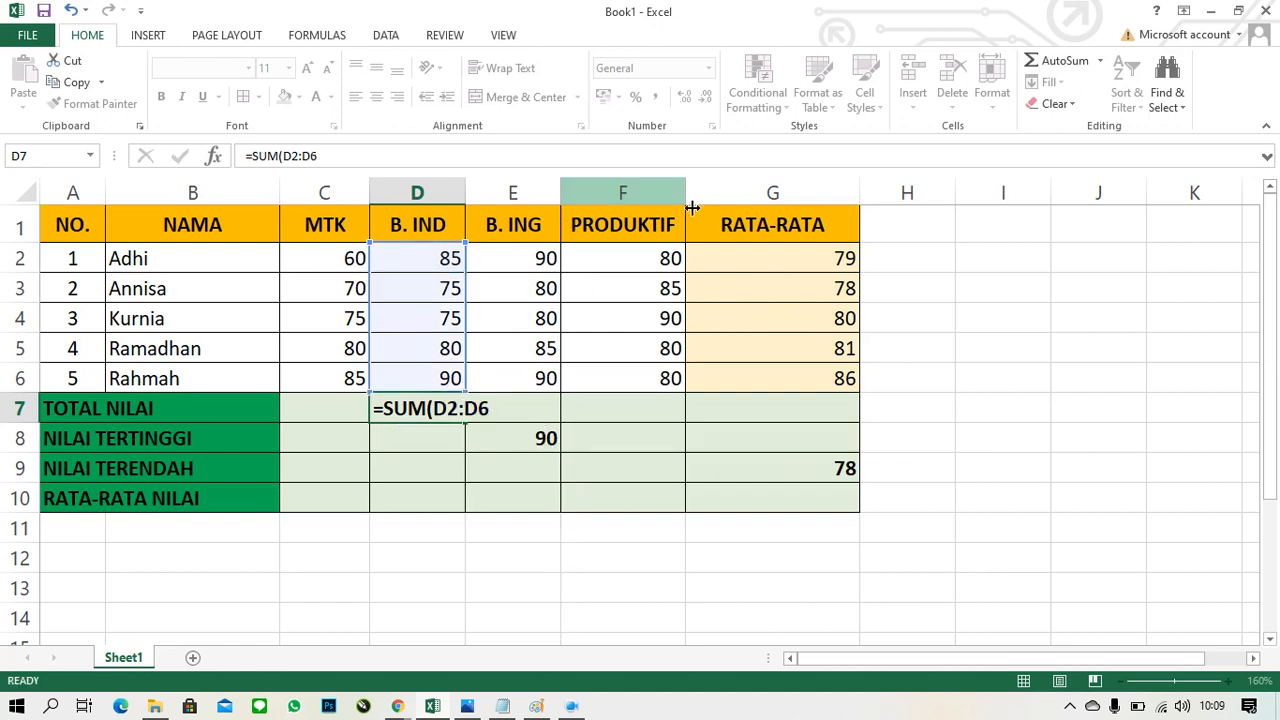
pyautogui.press('Return')
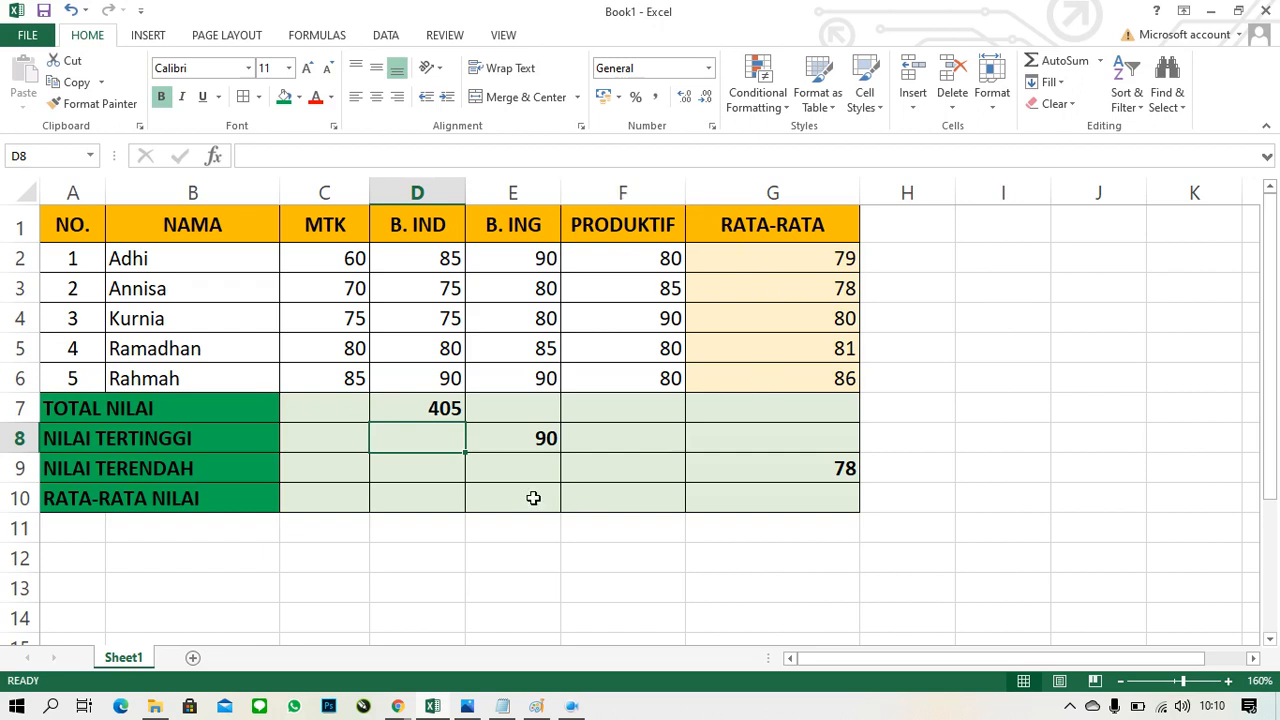
# Calculate the average of the B. IND scores in D10 with the formula =AVERAGE(D2:D6)
pyautogui.click(390, 505)
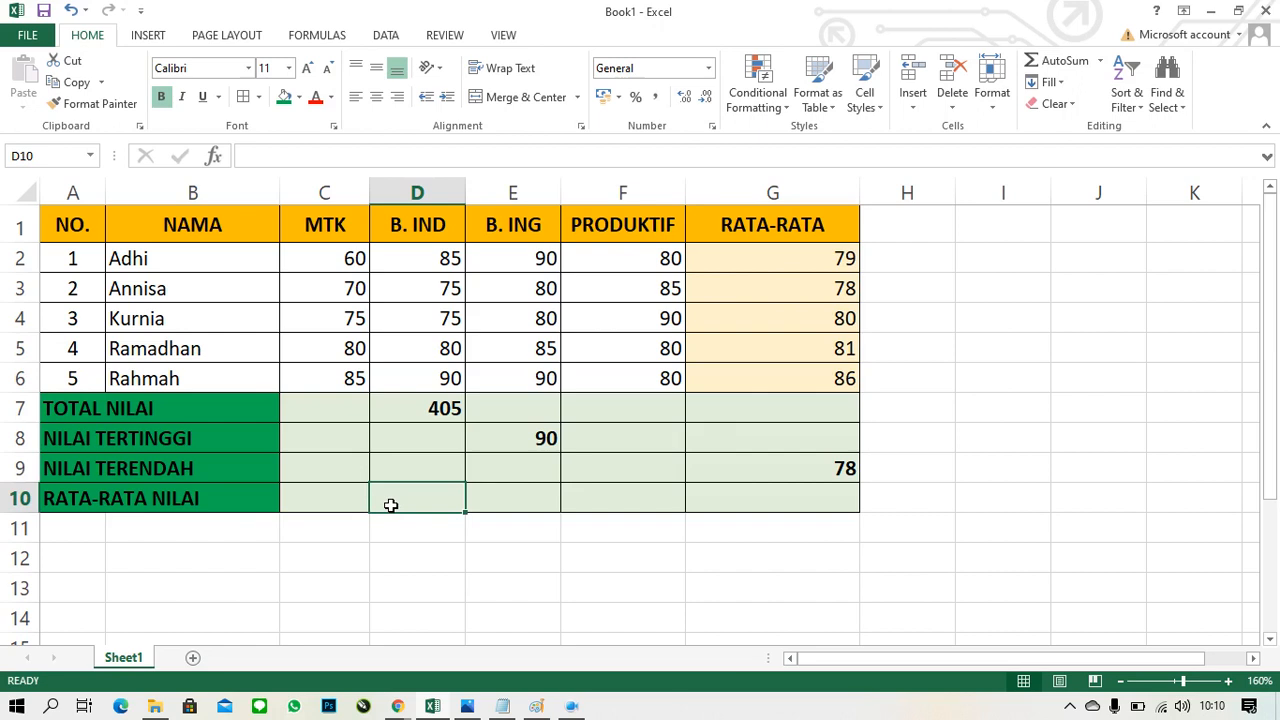
pyautogui.write('=')
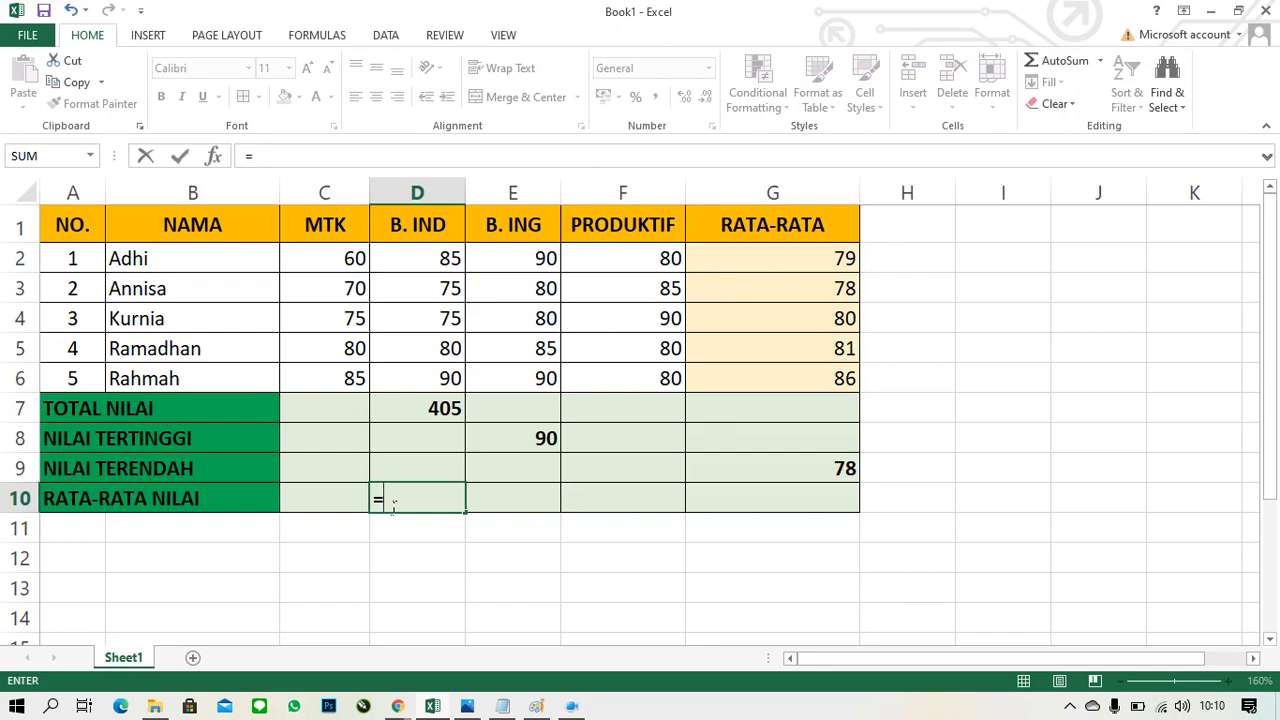
pyautogui.write('average')
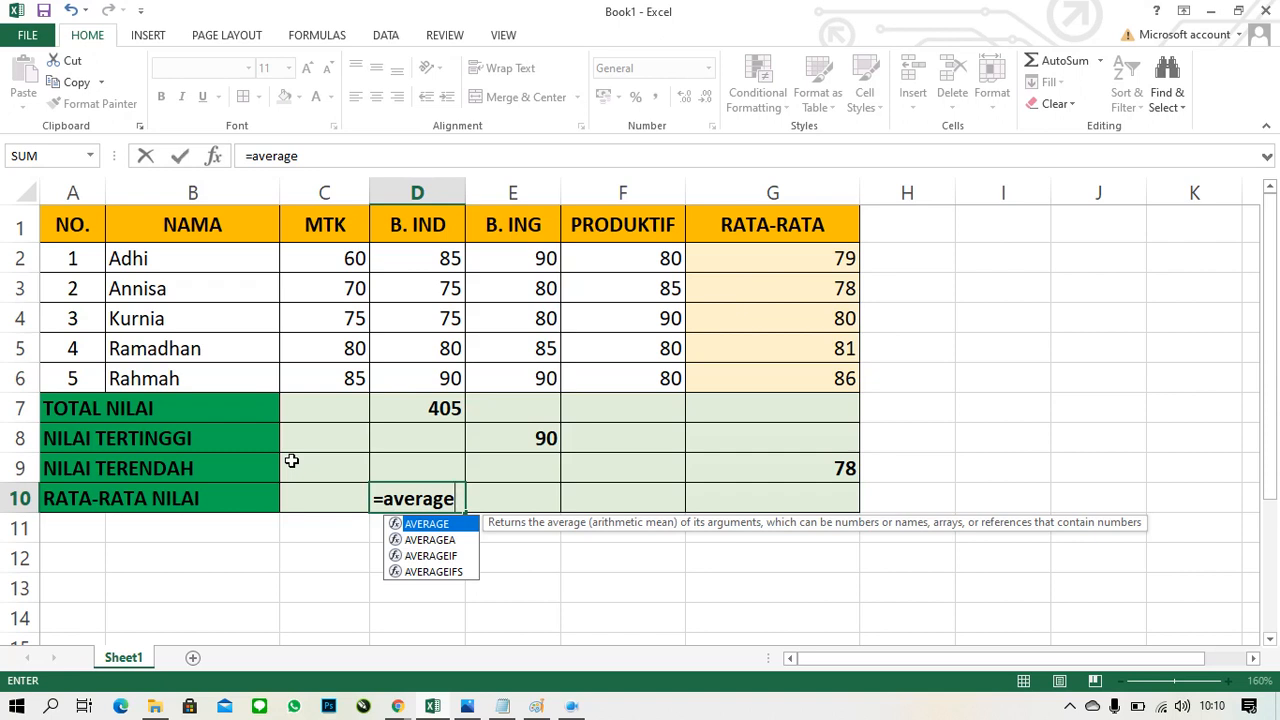
pyautogui.write('(')
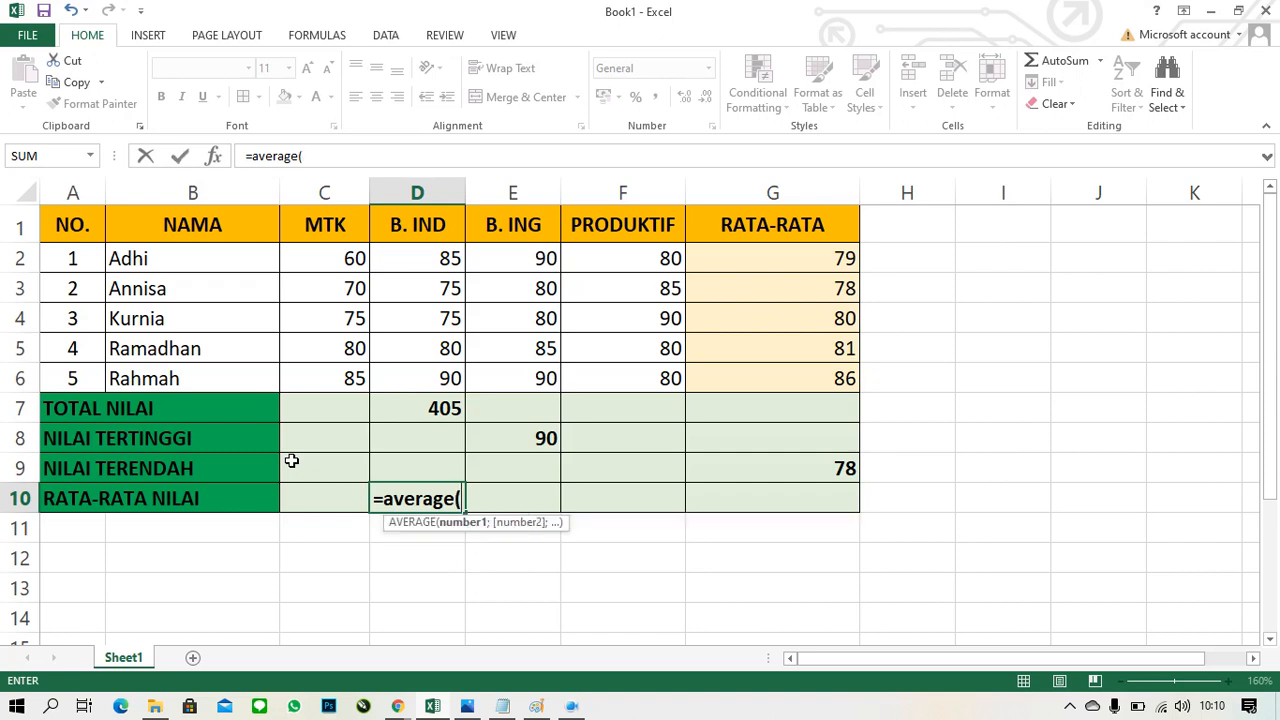
pyautogui.click(453, 261)
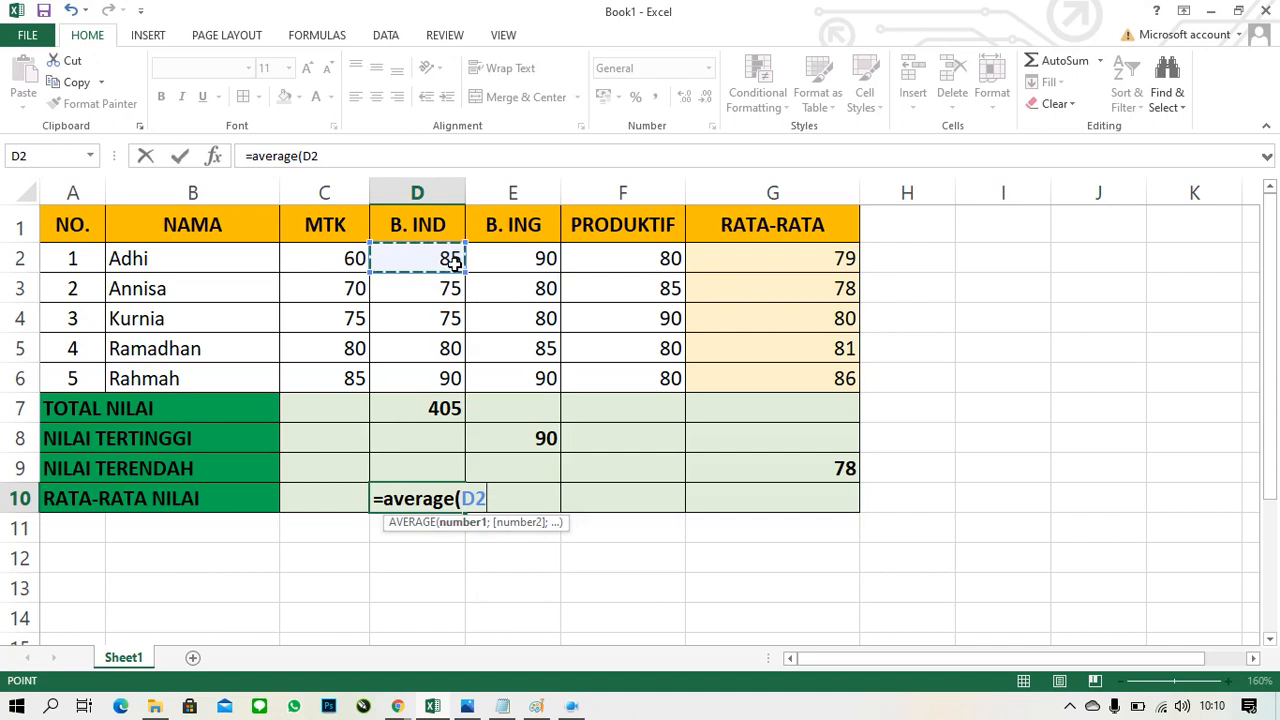
pyautogui.write(':D')
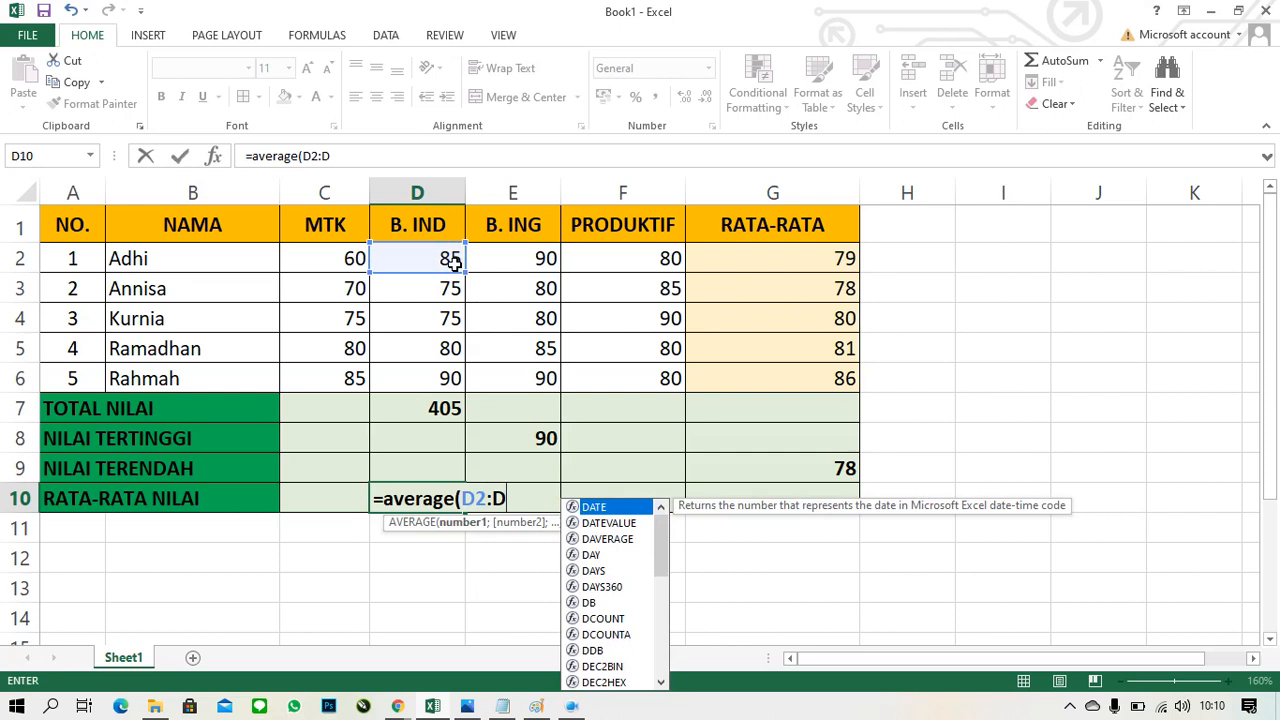
pyautogui.write('6')
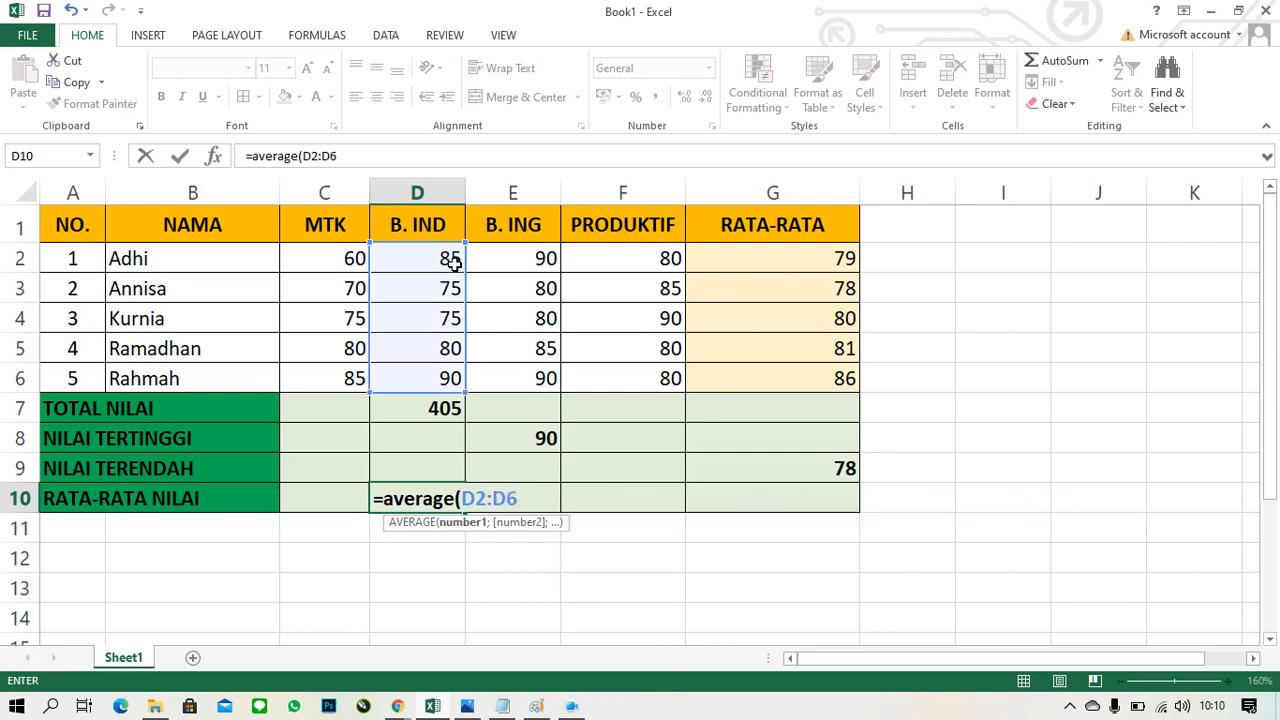
pyautogui.press('Return')
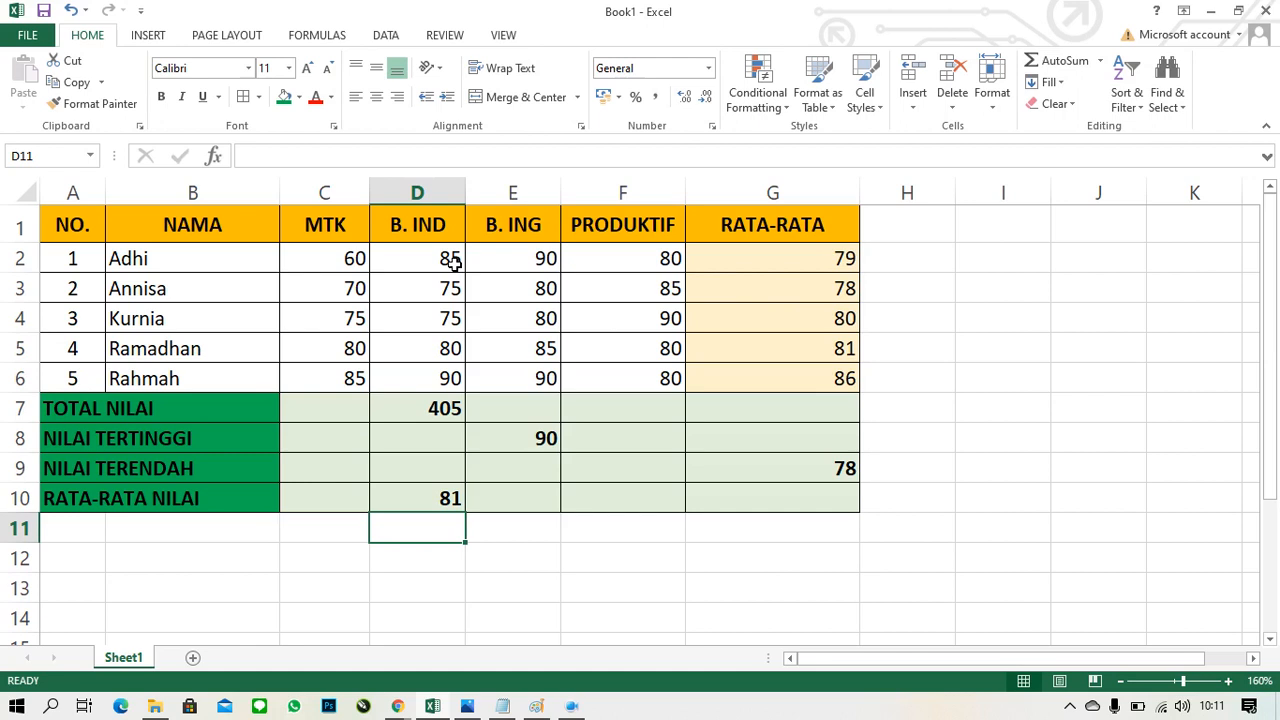
# Fill the total formula from D7 across the TOTAL NILAI row, back to C7 and on to G7
pyautogui.click(440, 412)
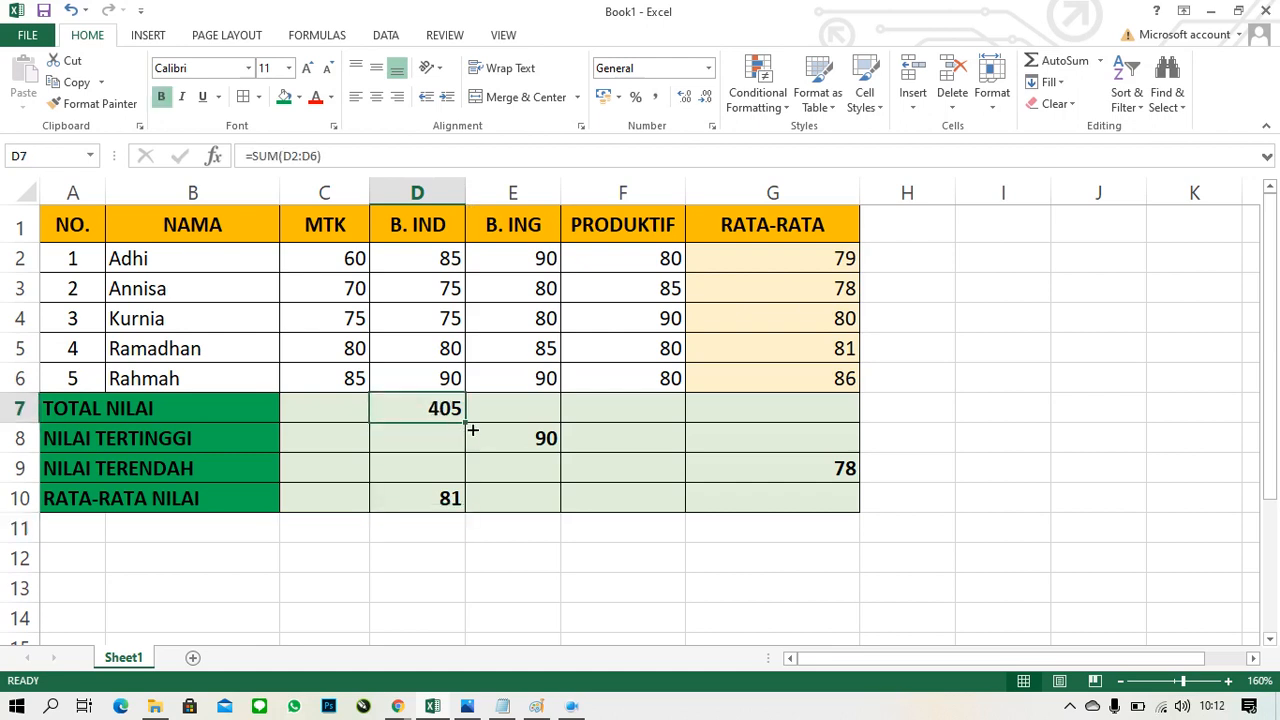
pyautogui.moveTo(470, 430); pyautogui.dragTo(306, 434)
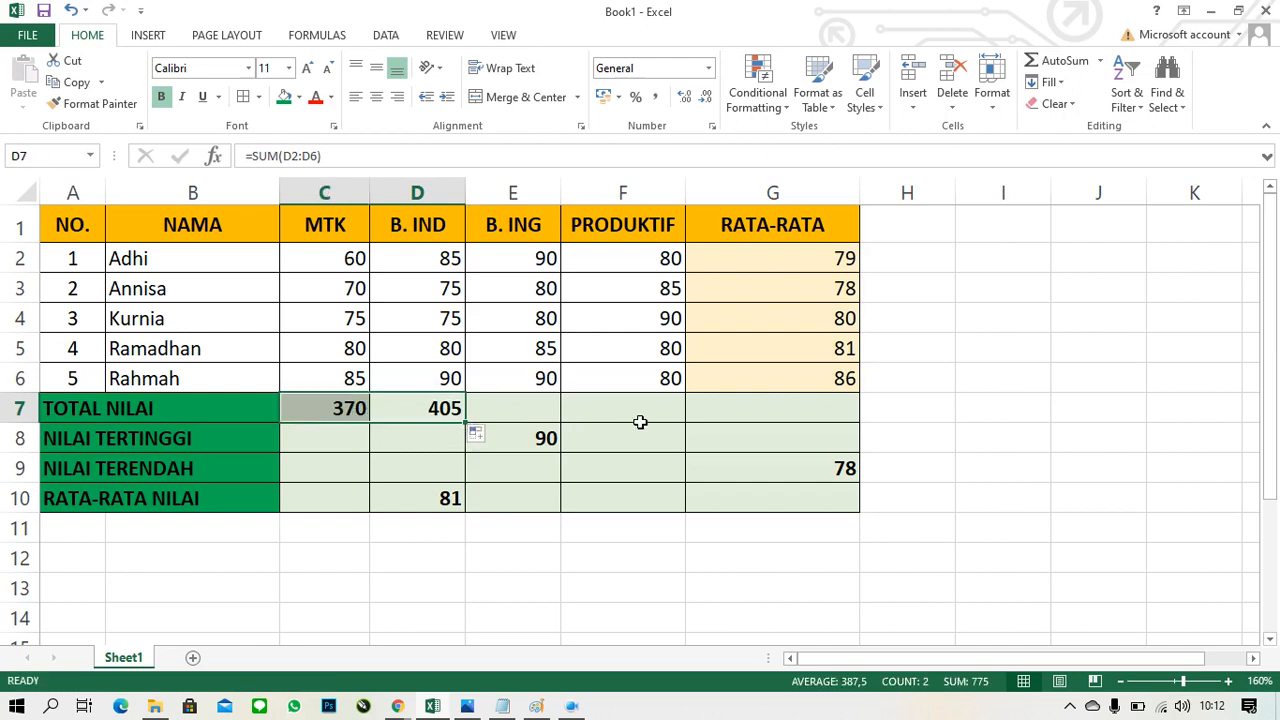
pyautogui.moveTo(640, 412); pyautogui.dragTo(790, 407)
pyautogui.click(456, 410)
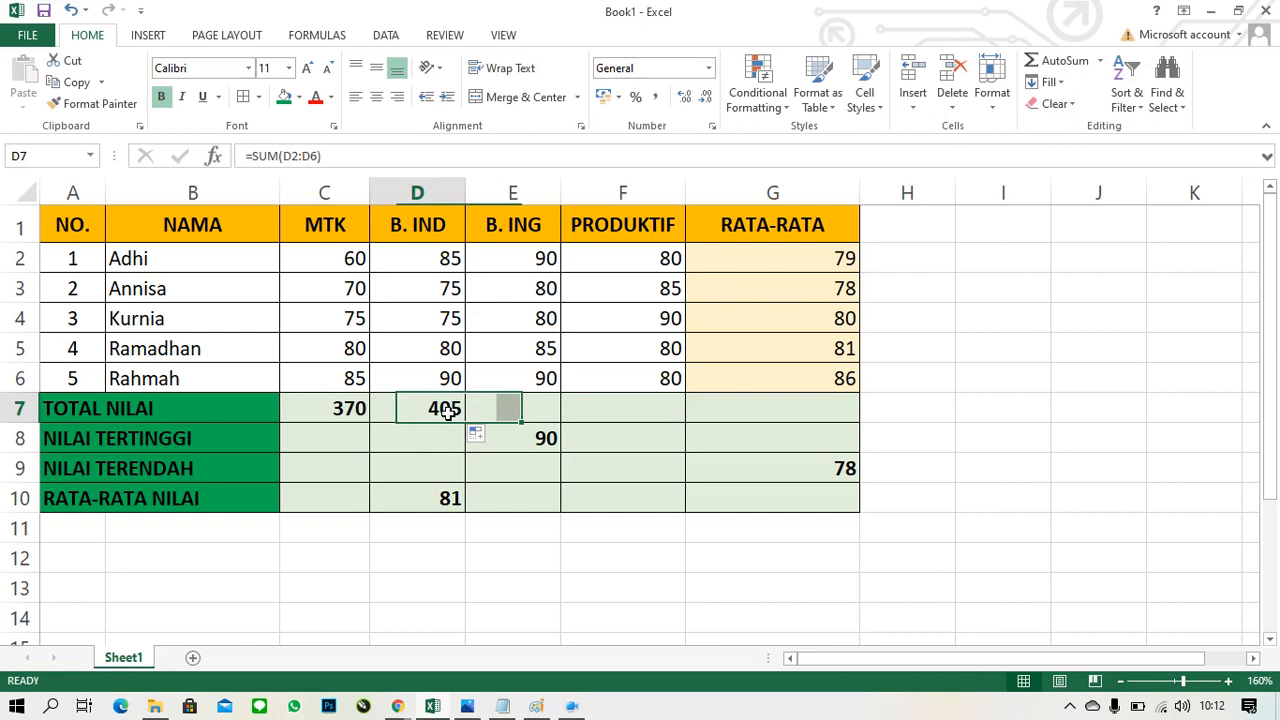
pyautogui.moveTo(470, 428); pyautogui.dragTo(806, 429)
# Fill the MAX formula from E8 across C8:G8 and the MIN formula from G9 back to C9
pyautogui.click(482, 450)
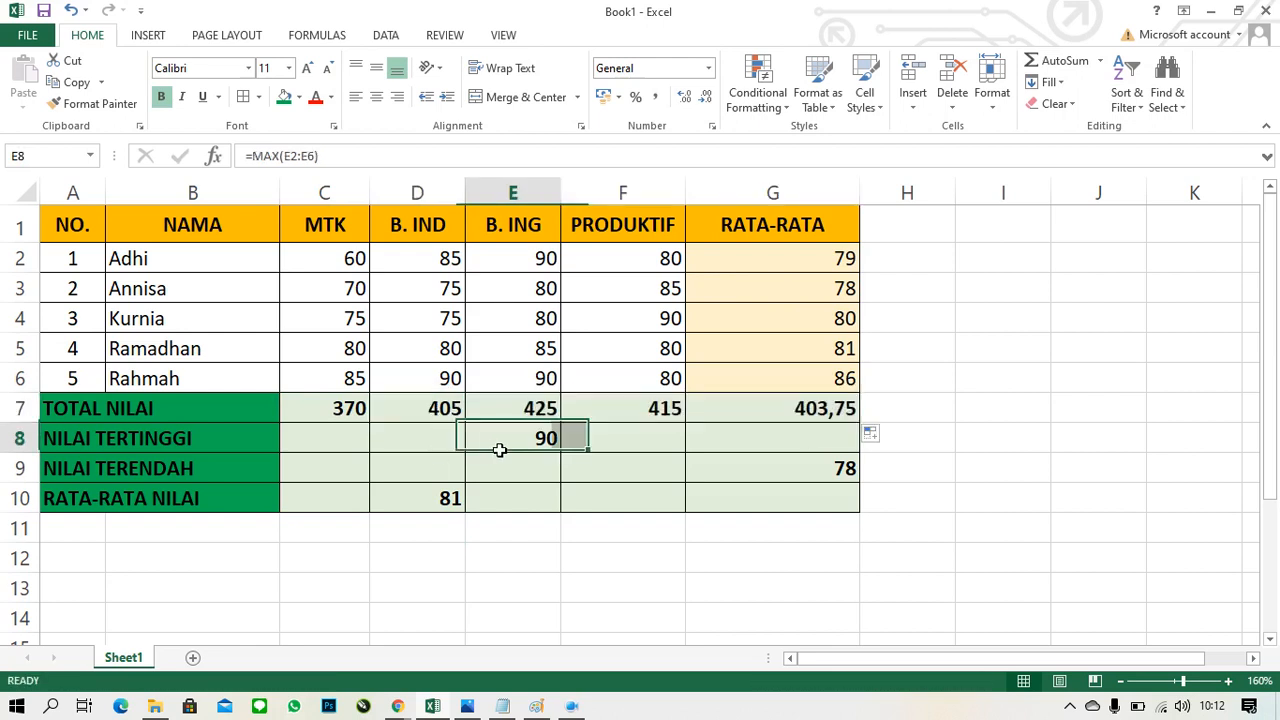
pyautogui.moveTo(558, 458); pyautogui.dragTo(316, 464)
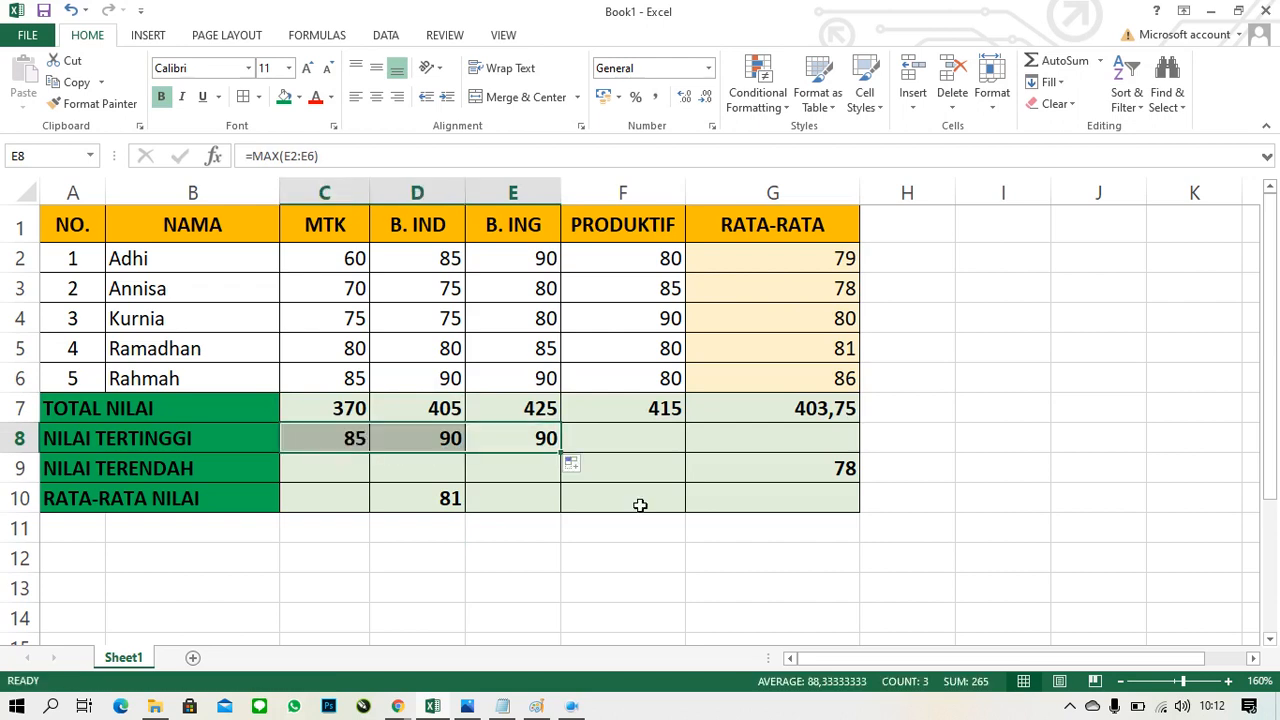
pyautogui.moveTo(563, 458); pyautogui.dragTo(317, 475)
pyautogui.click(848, 470)
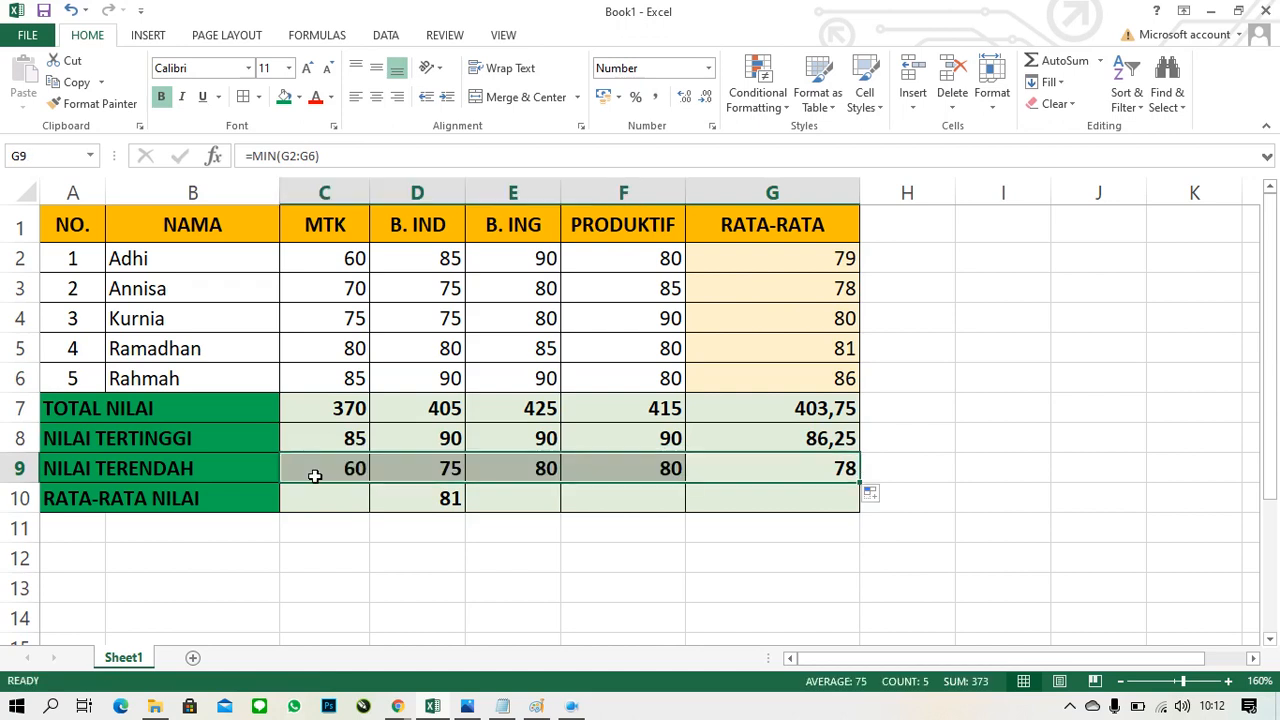
# Fill the average formula from D10 across the RATA-RATA NILAI row, back to C10 and on to G10
pyautogui.click(434, 497)
pyautogui.moveTo(465, 513); pyautogui.dragTo(316, 514)
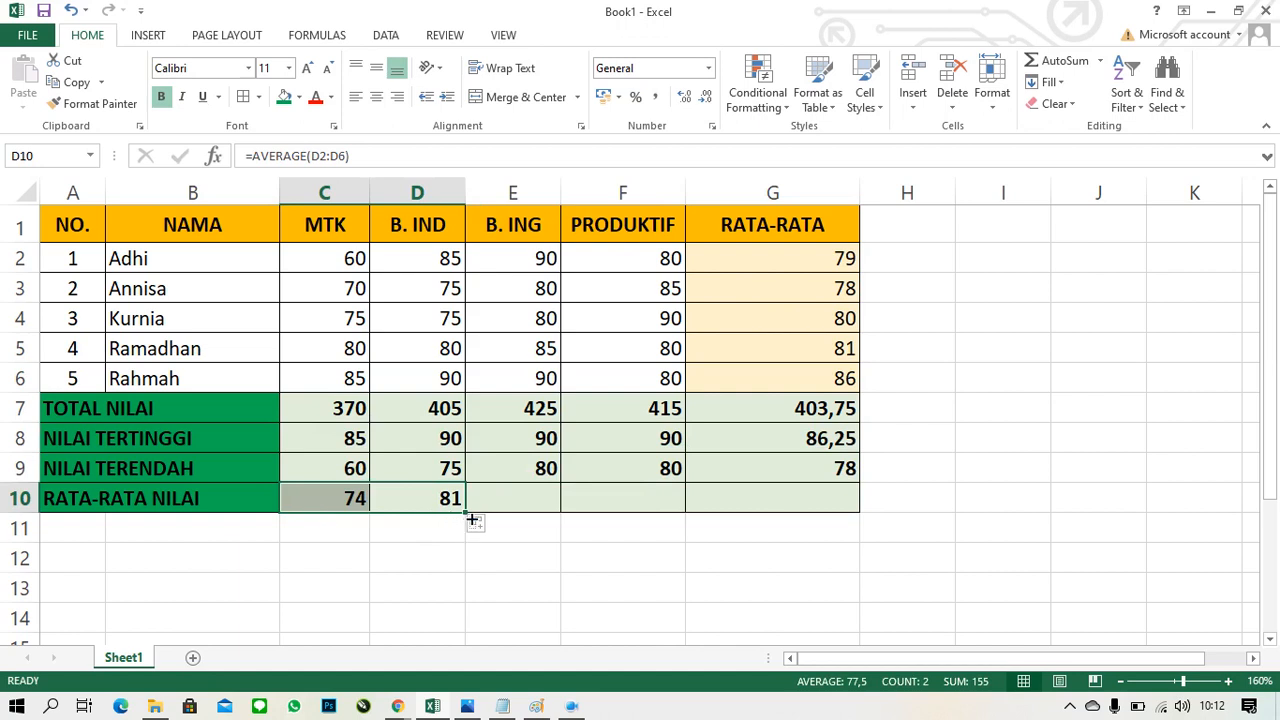
pyautogui.moveTo(466, 516); pyautogui.dragTo(844, 527)
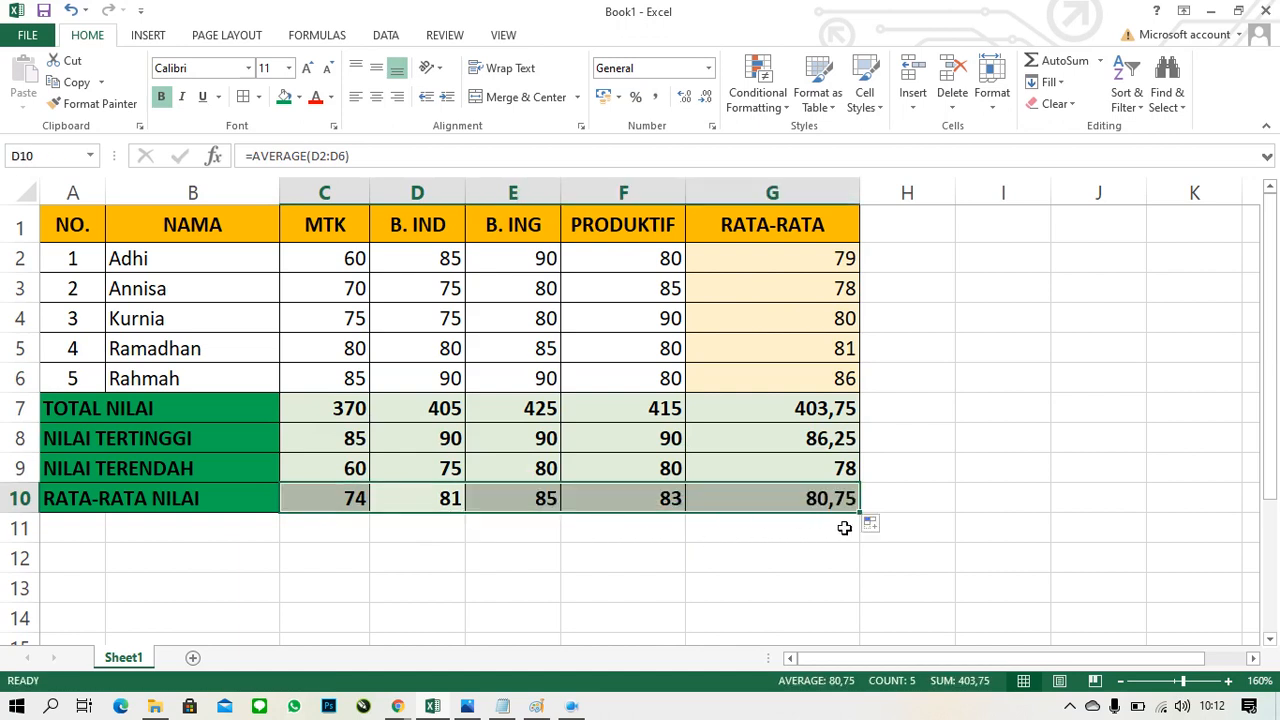
pyautogui.click(1016, 524)
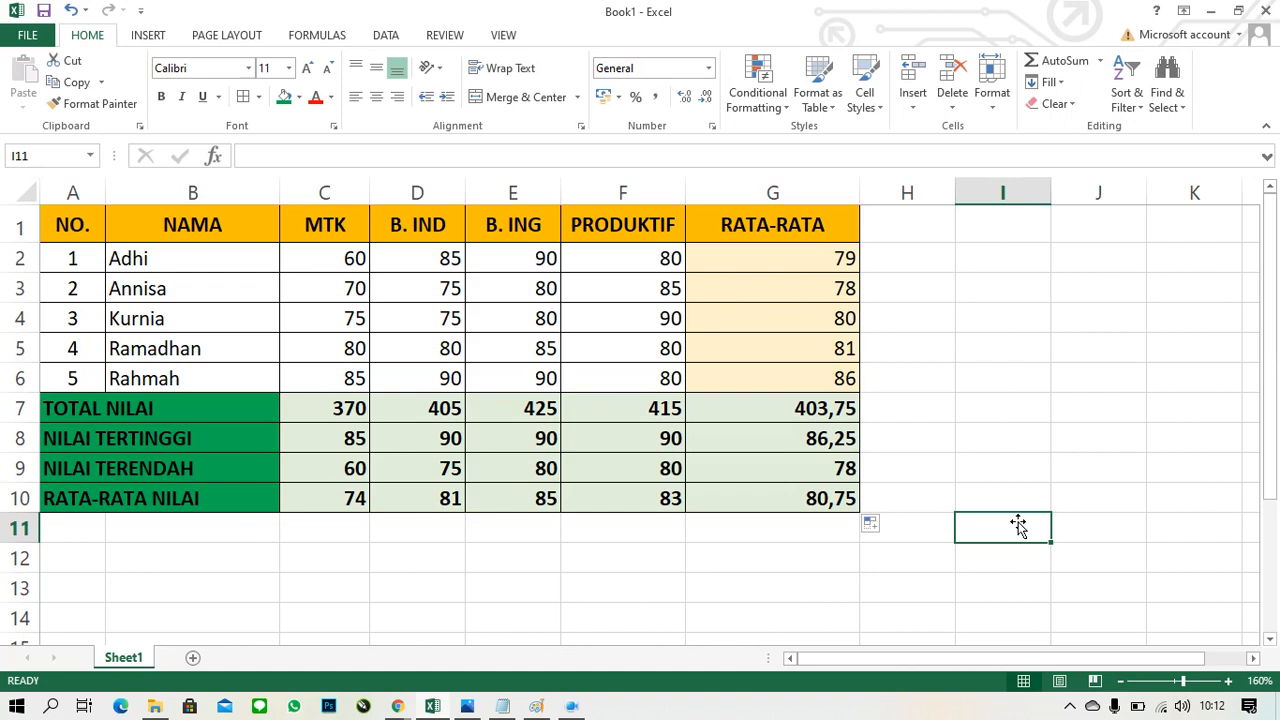
# Clear the highest PRODUKTIF score in F8 and re-enter it with the formula =MAX(F2:F6)
pyautogui.click(623, 443)
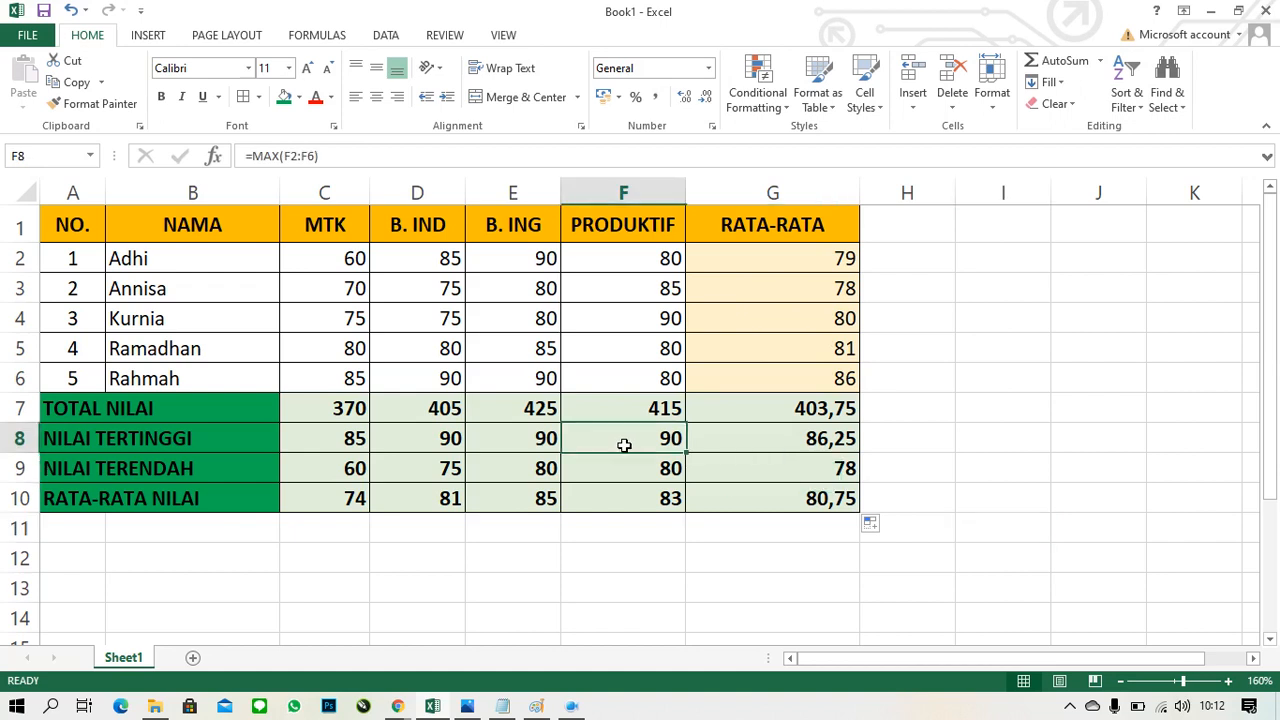
pyautogui.press('Delete')
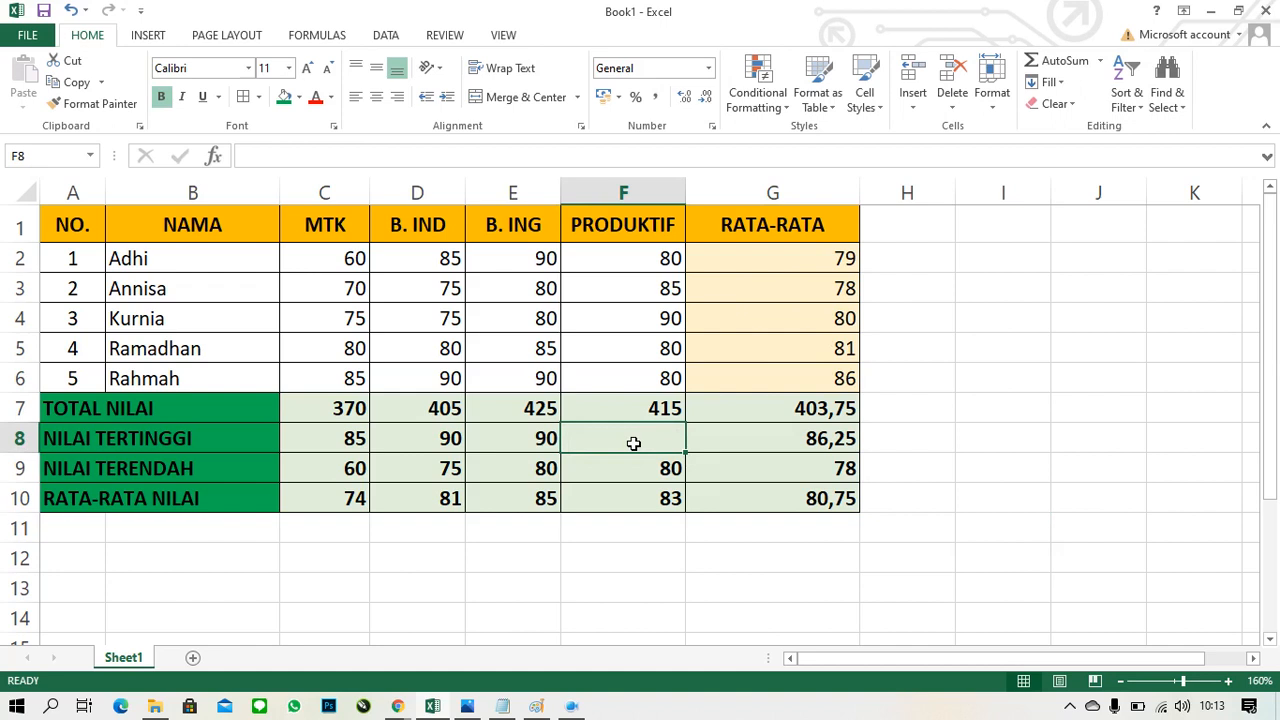
pyautogui.write('=ma')
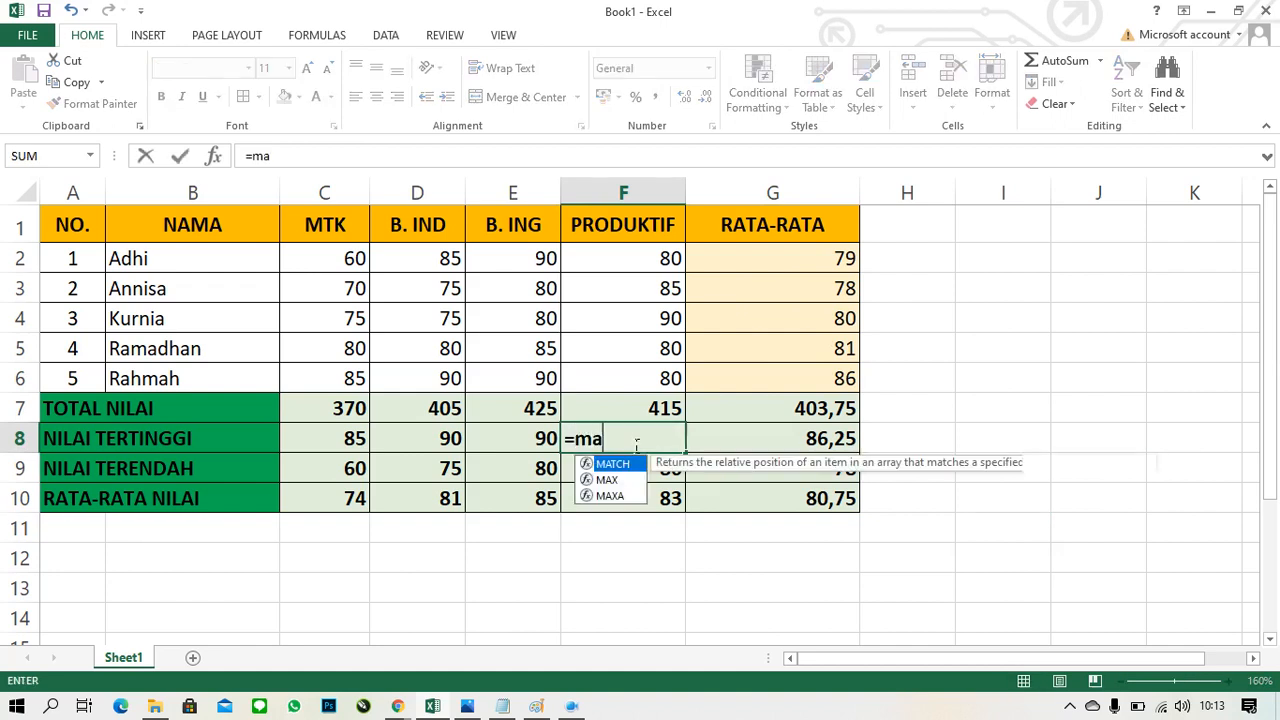
pyautogui.write('x')
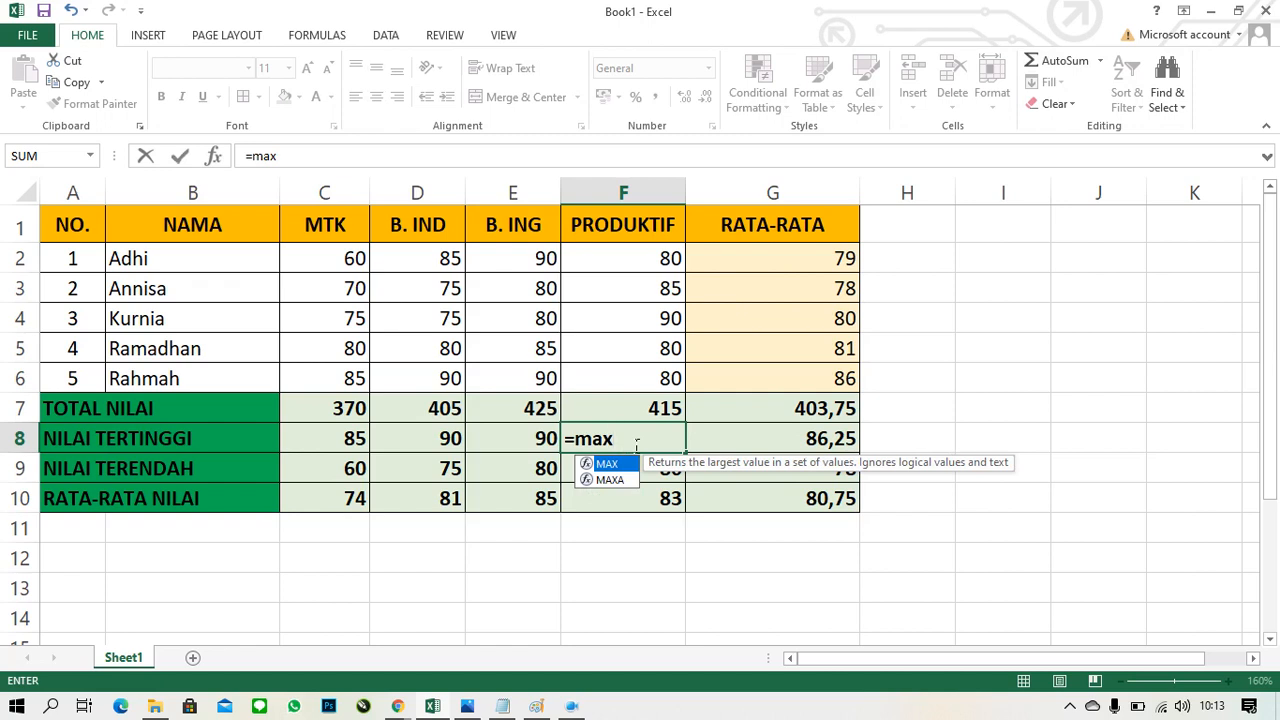
pyautogui.press('Tab')
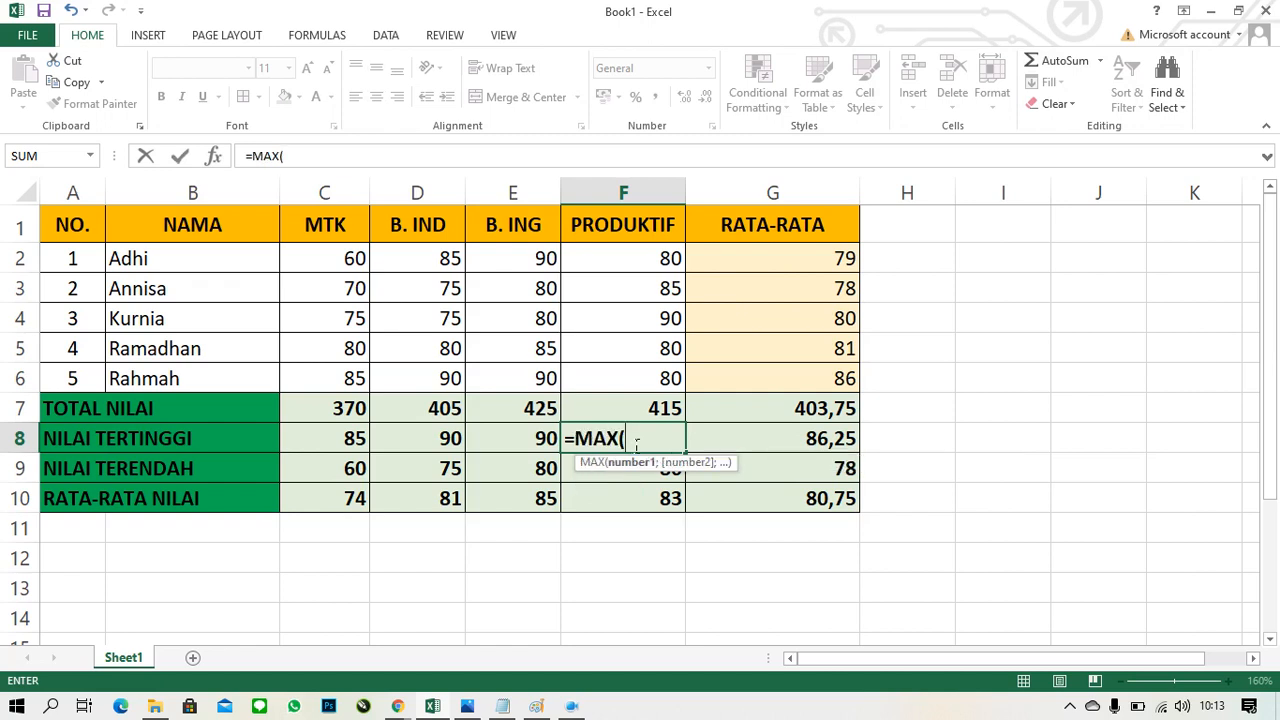
pyautogui.click(665, 265)
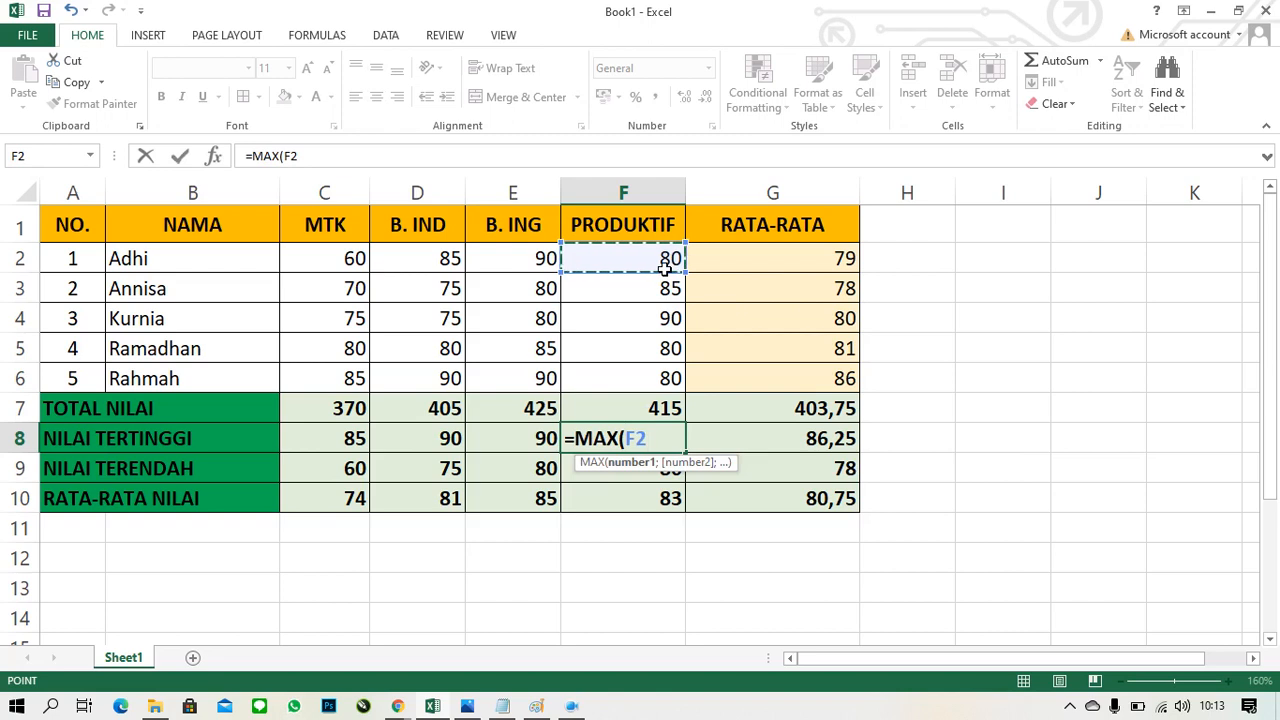
pyautogui.press('F8')
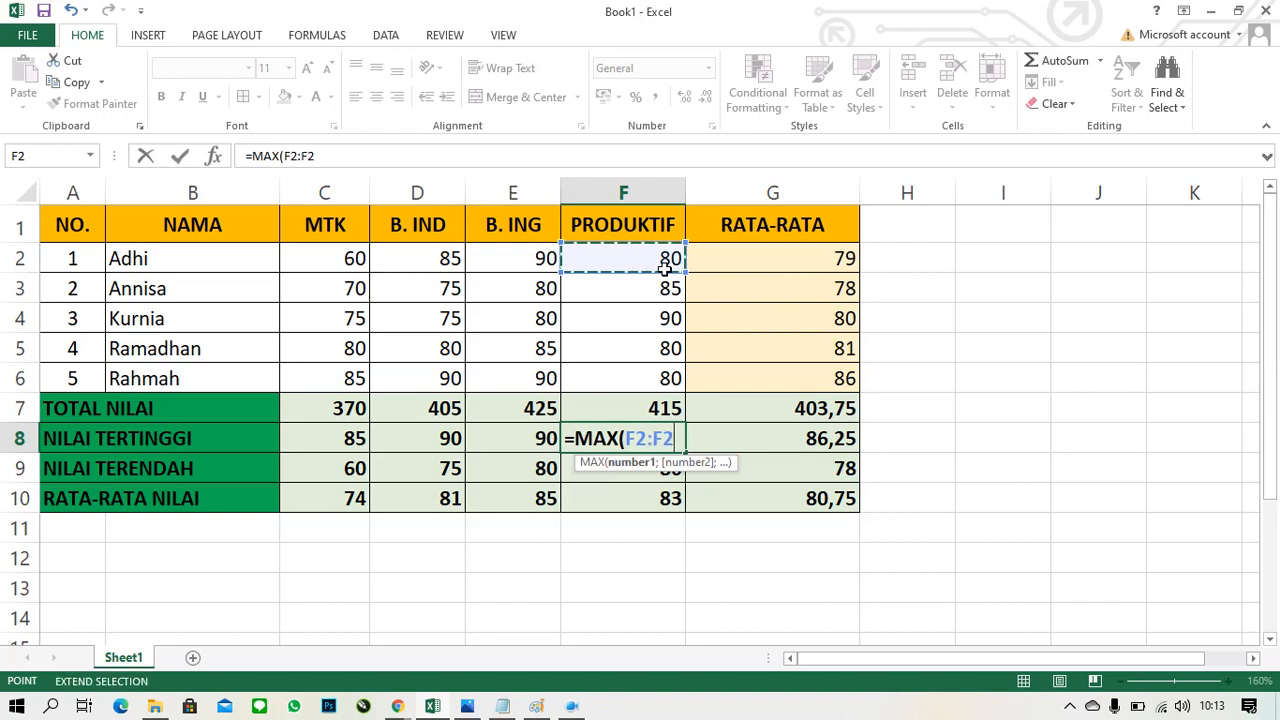
pyautogui.press('BackSpace')
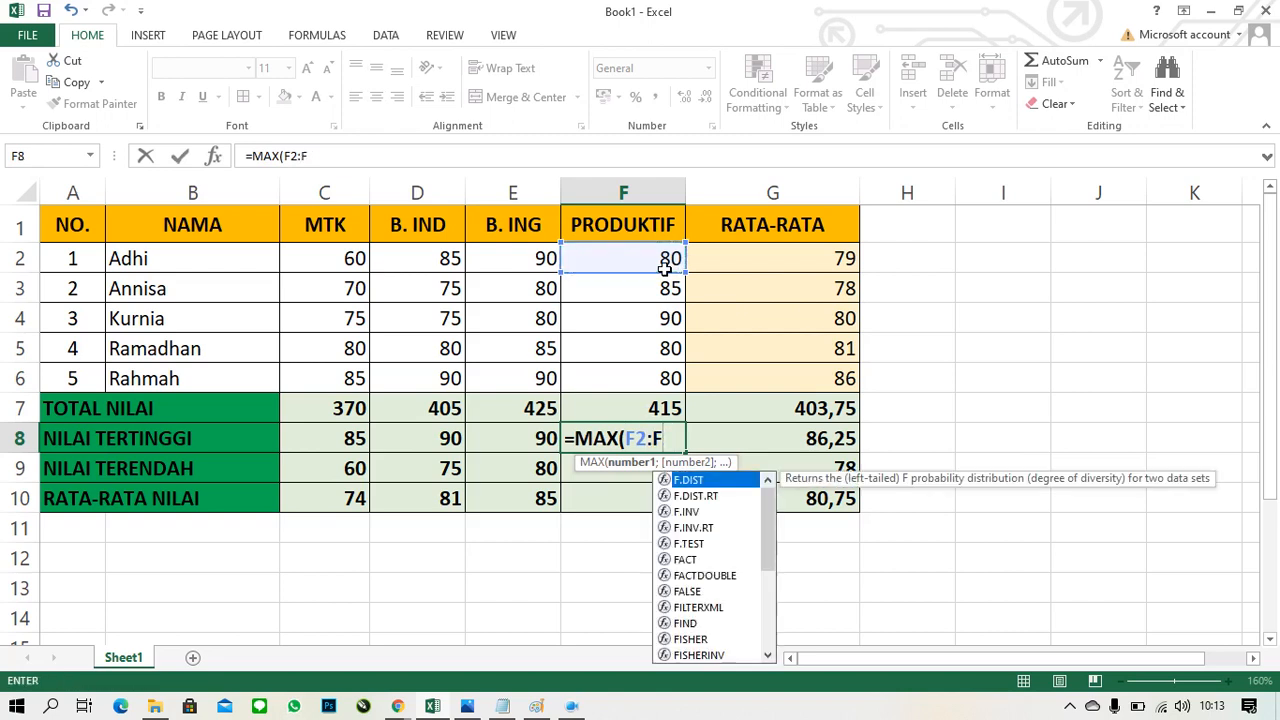
pyautogui.write('6')
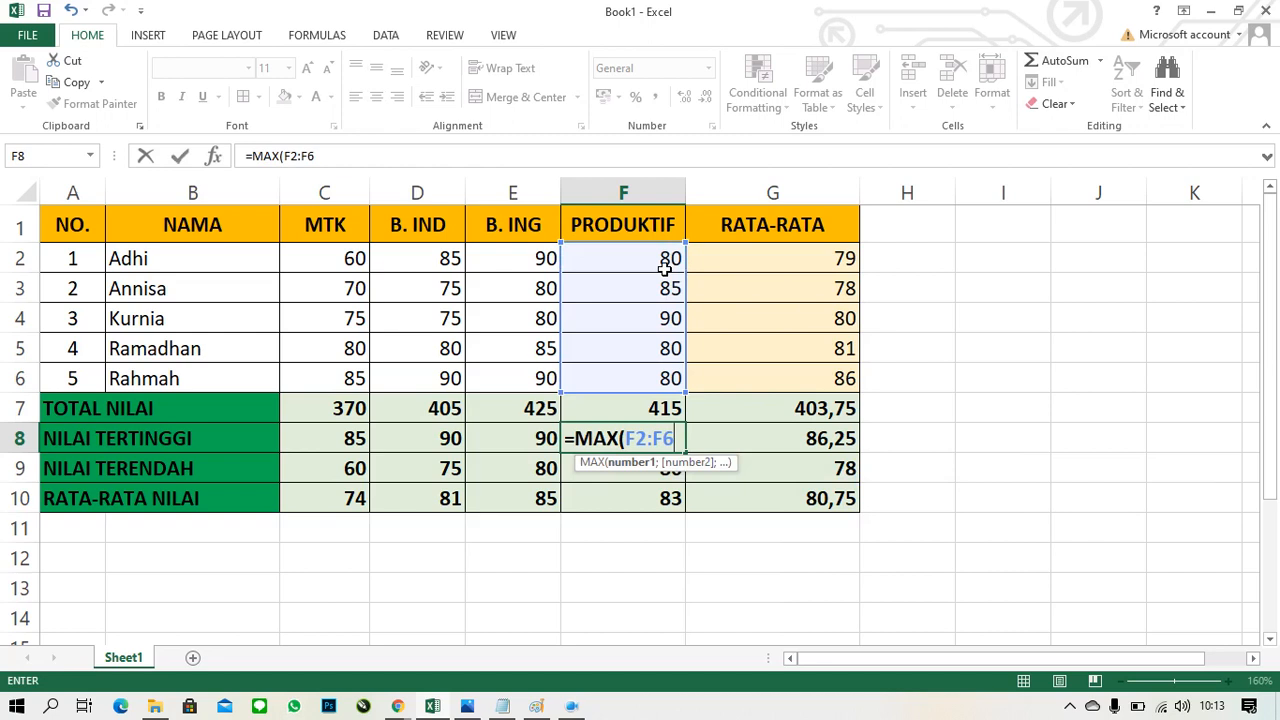
pyautogui.press('Return')
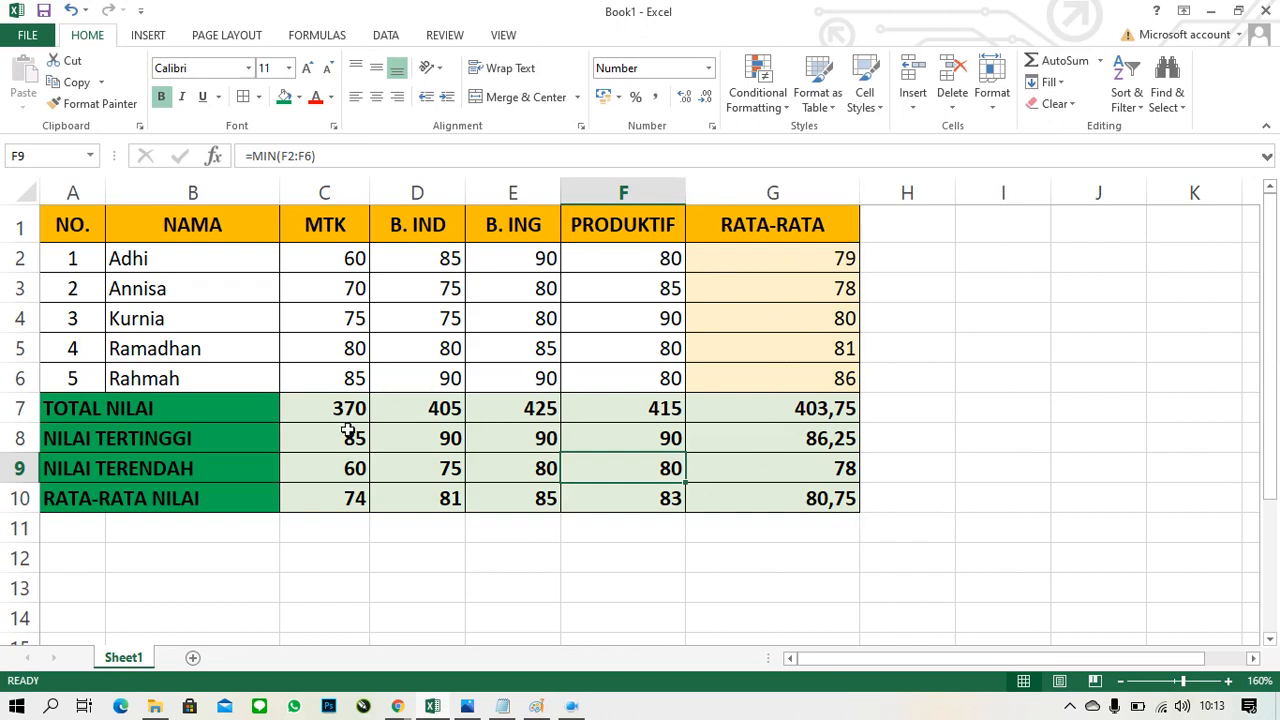
pyautogui.click(515, 596)
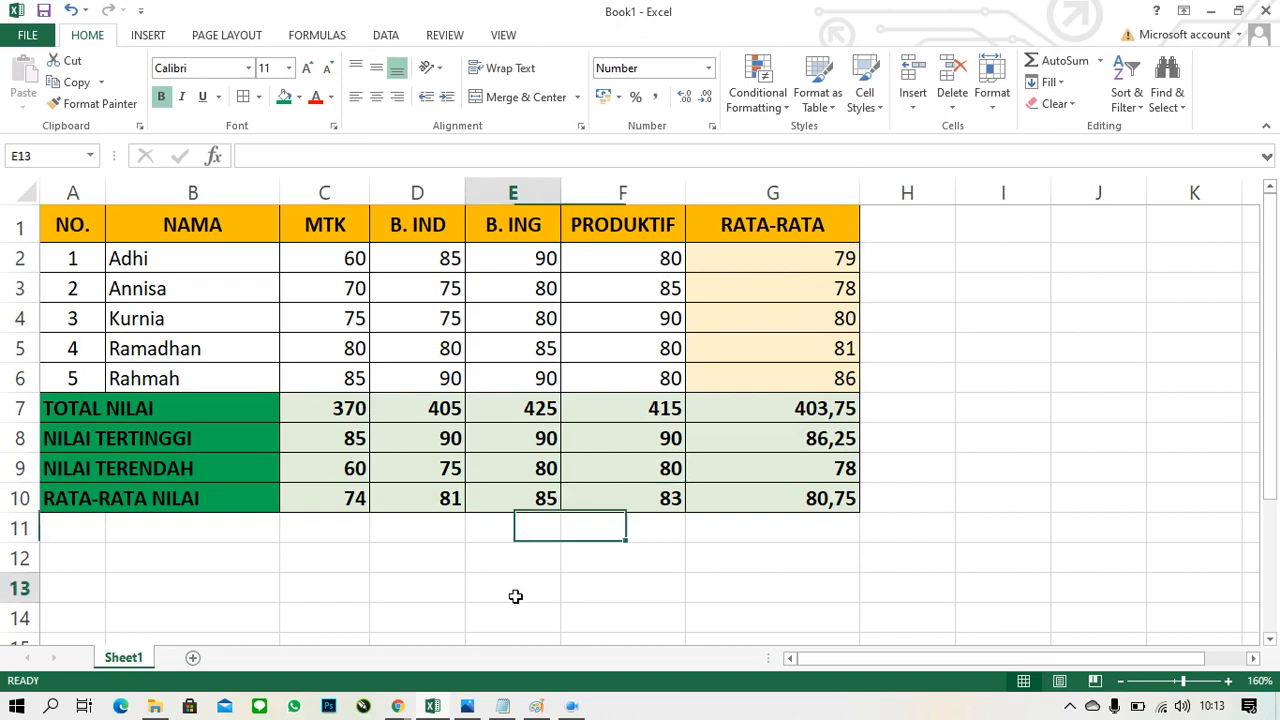
pyautogui.click(936, 597)
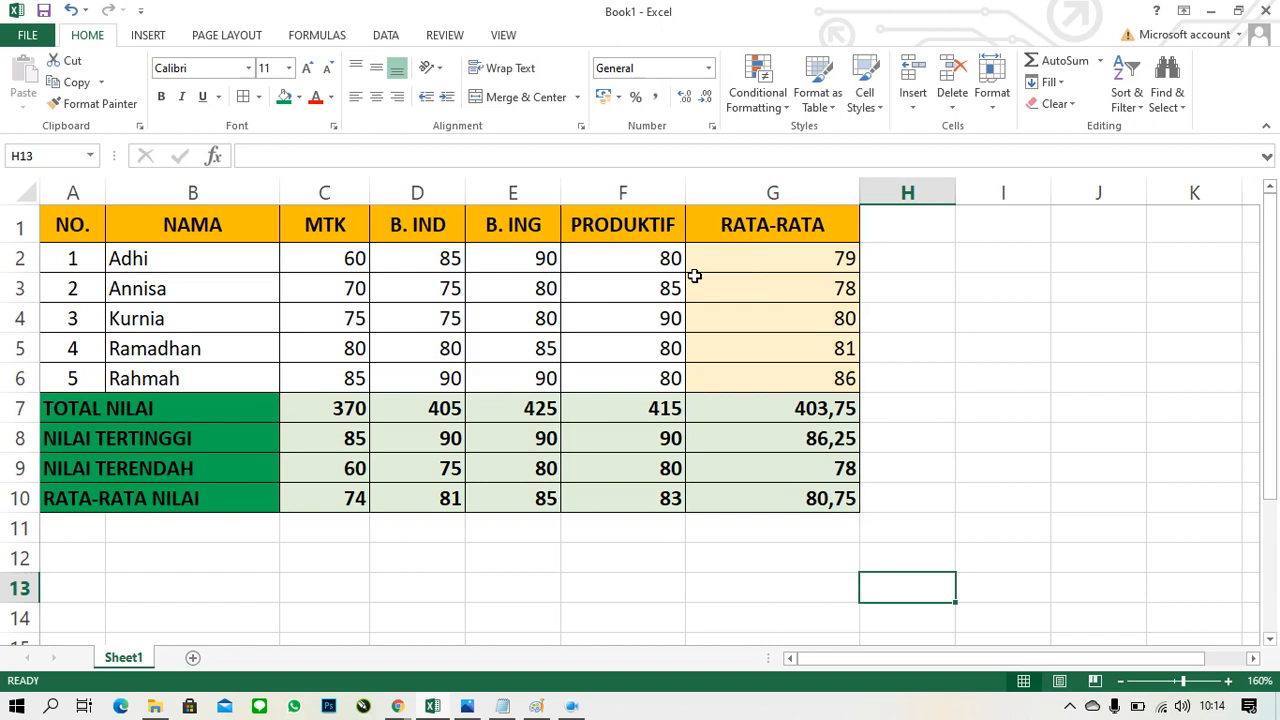
# Examine the average formula in G2 and the SUM formula in G7, leaving both formulas as they are
pyautogui.click(757, 271)
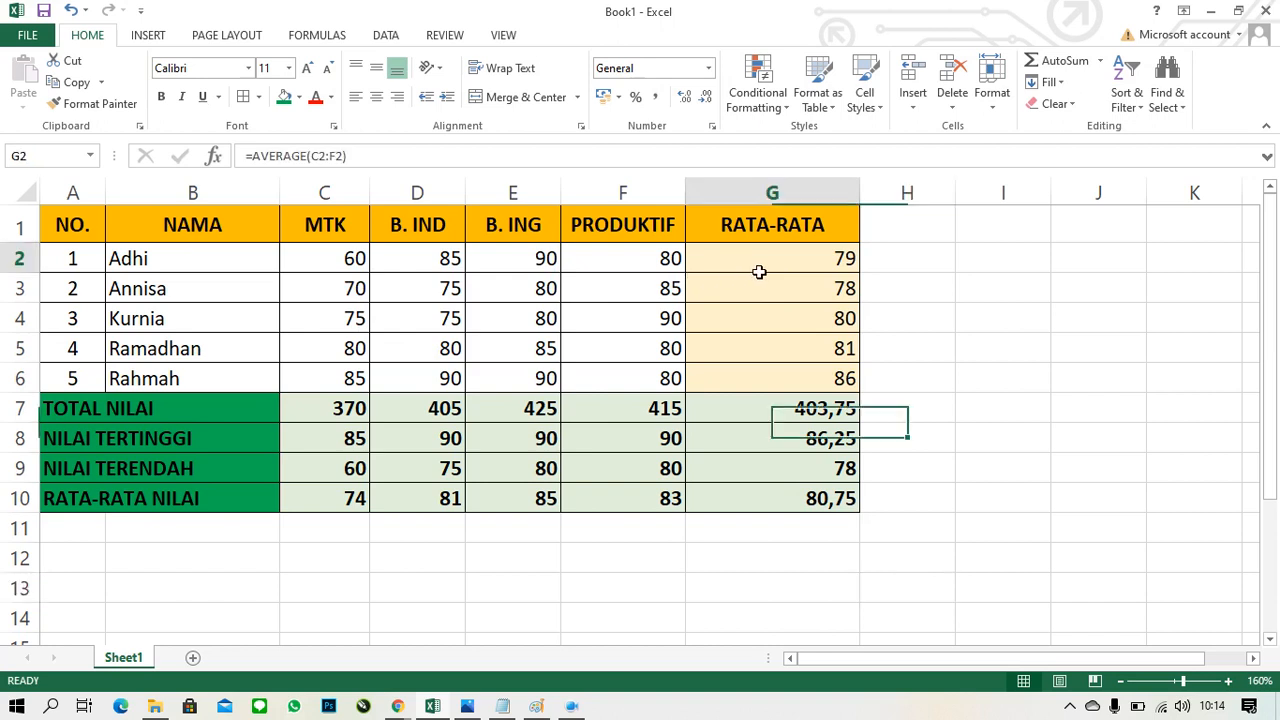
pyautogui.doubleClick(758, 270)
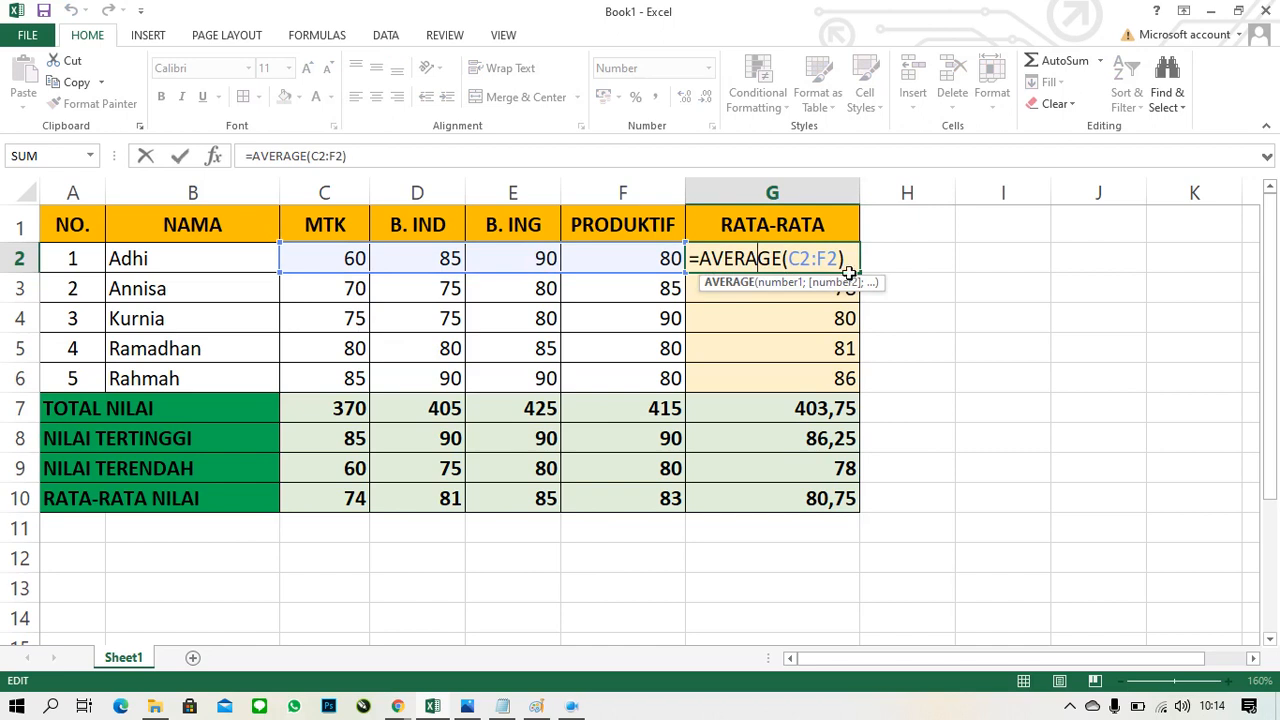
pyautogui.press('Return')
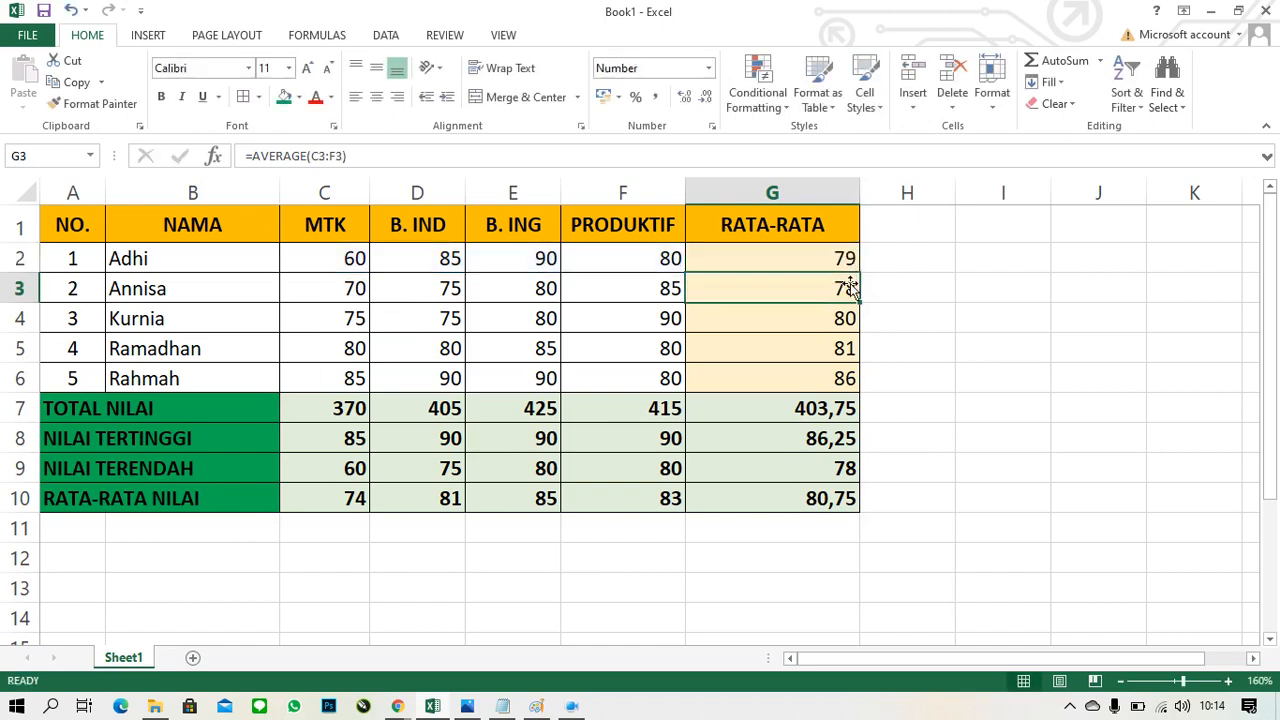
pyautogui.click(791, 416)
pyautogui.doubleClick(793, 420)
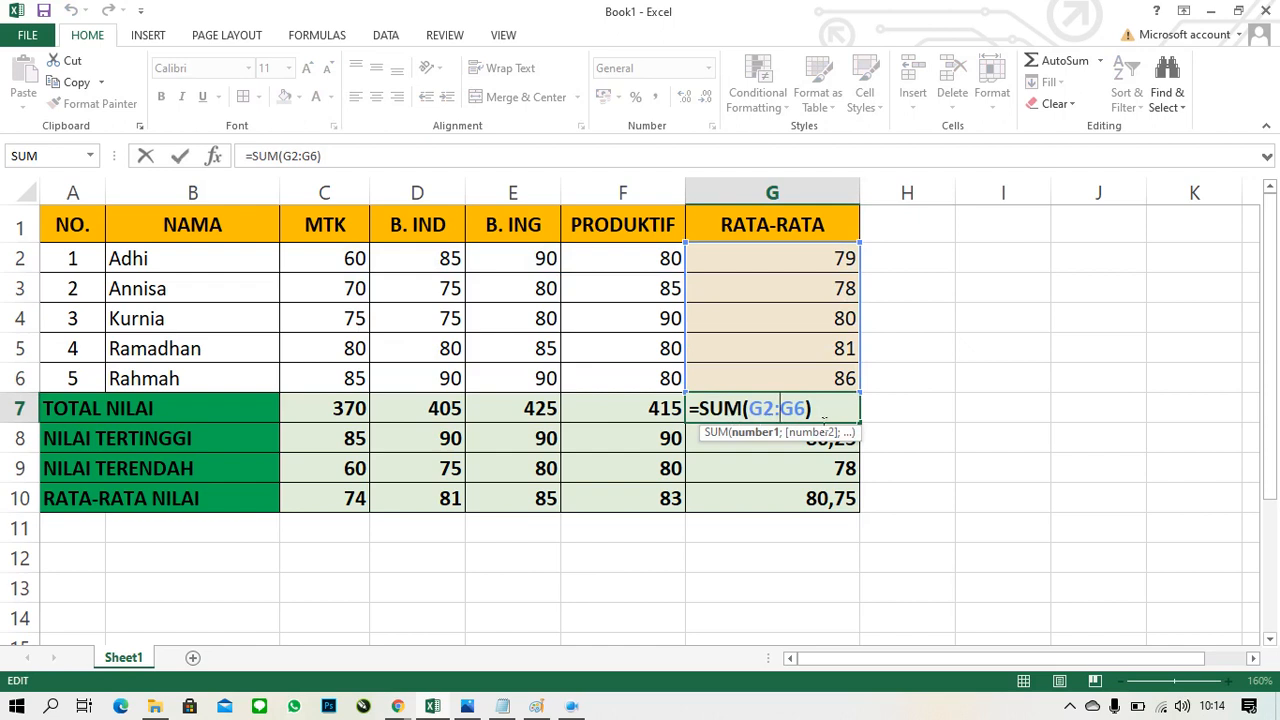
pyautogui.write('\\')
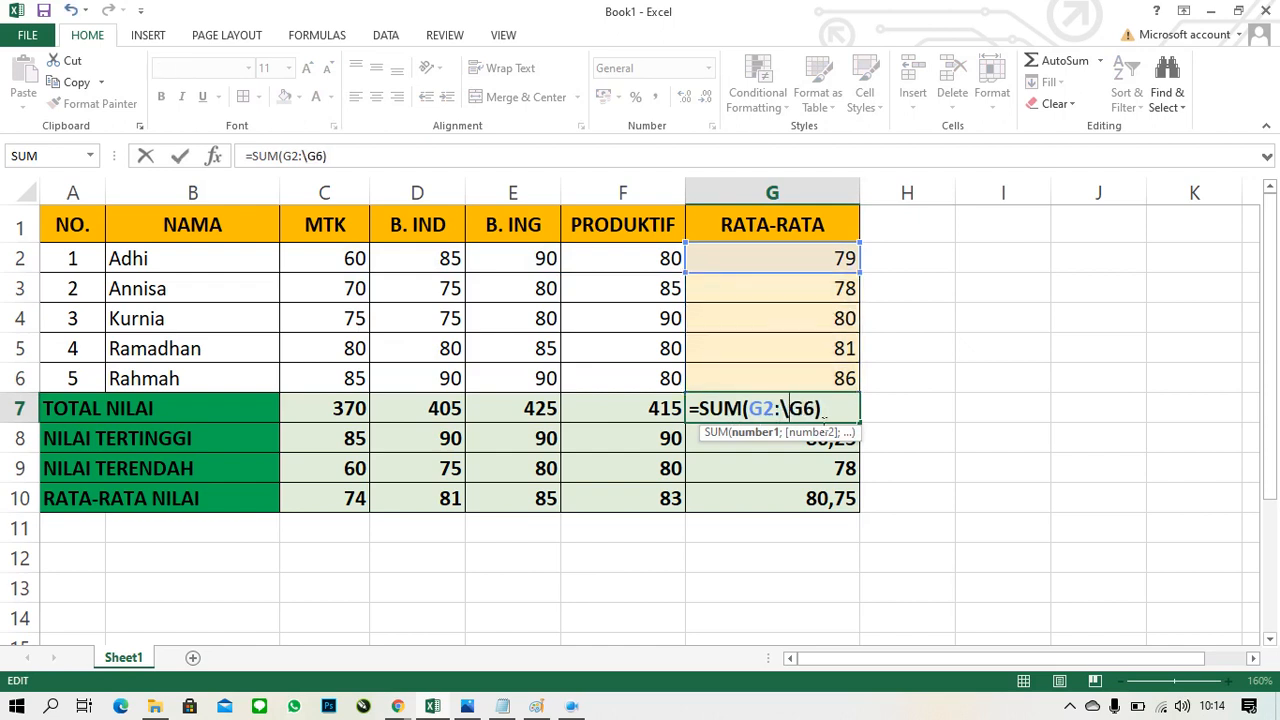
pyautogui.press('BackSpace')
pyautogui.press('Return')
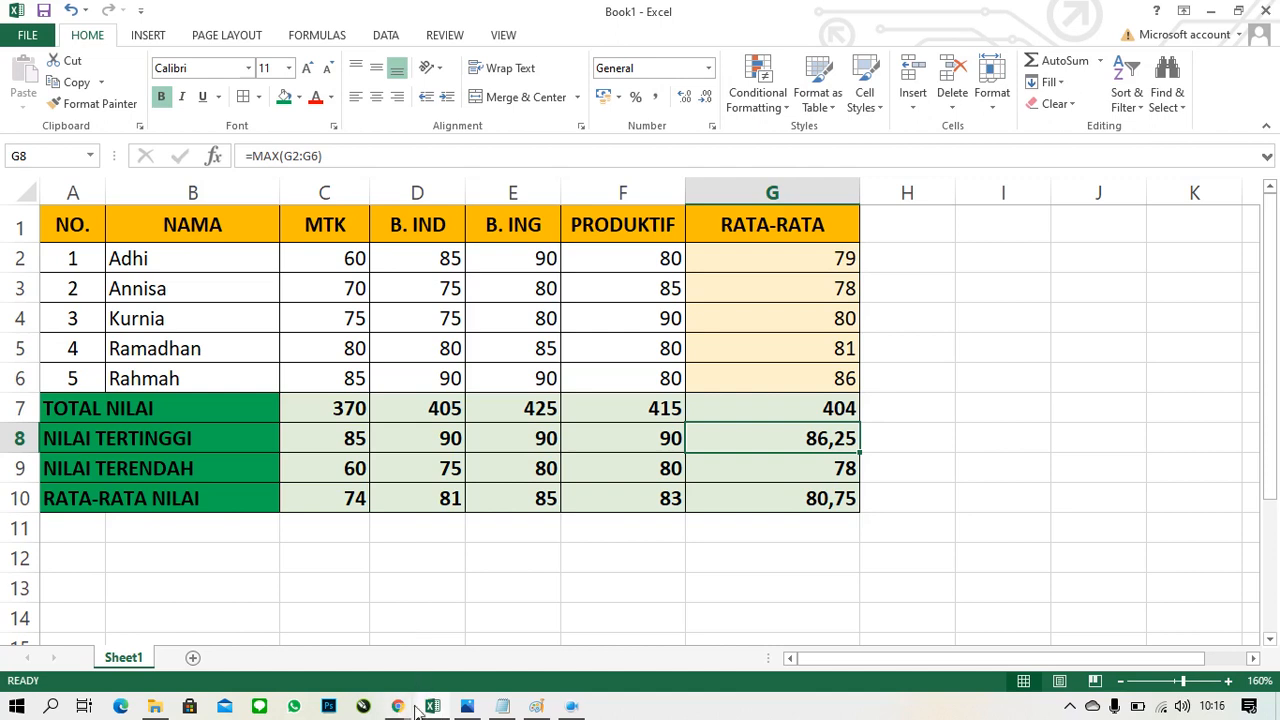
# Switch to the Google Meet call in Chrome, stop presenting the screen and mute the microphone
pyautogui.moveTo(397, 707)
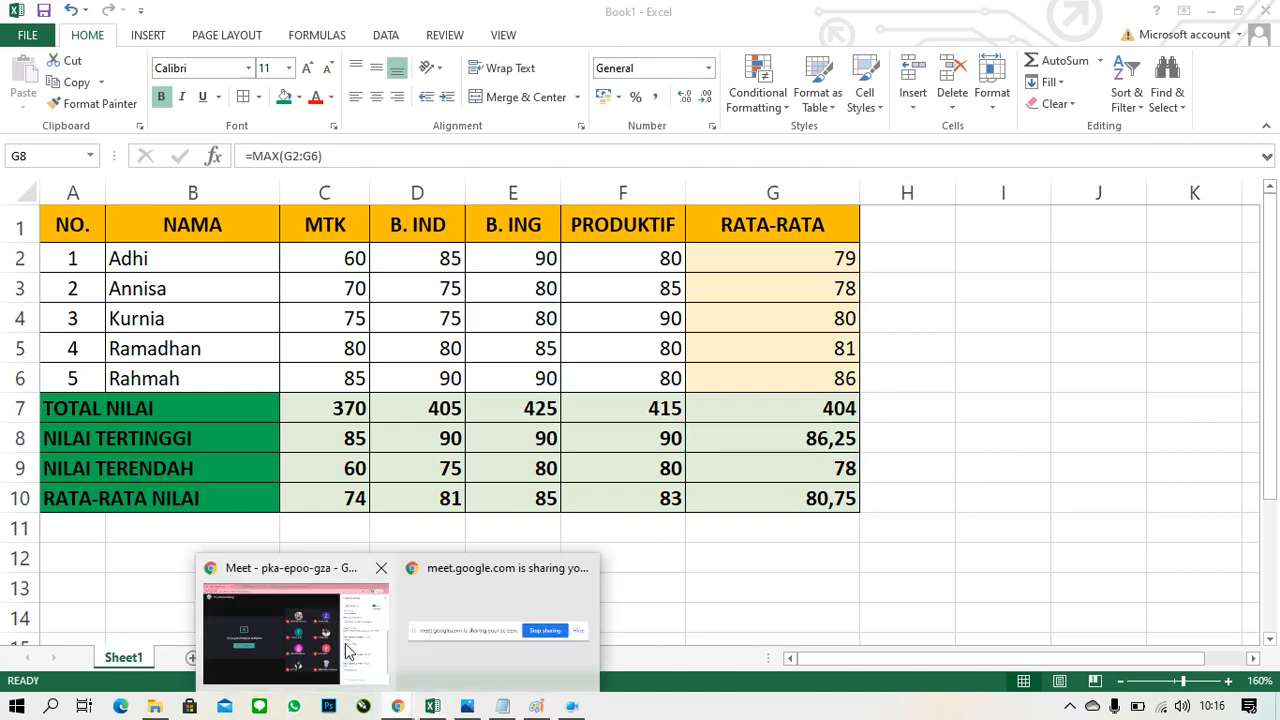
pyautogui.click(300, 560)
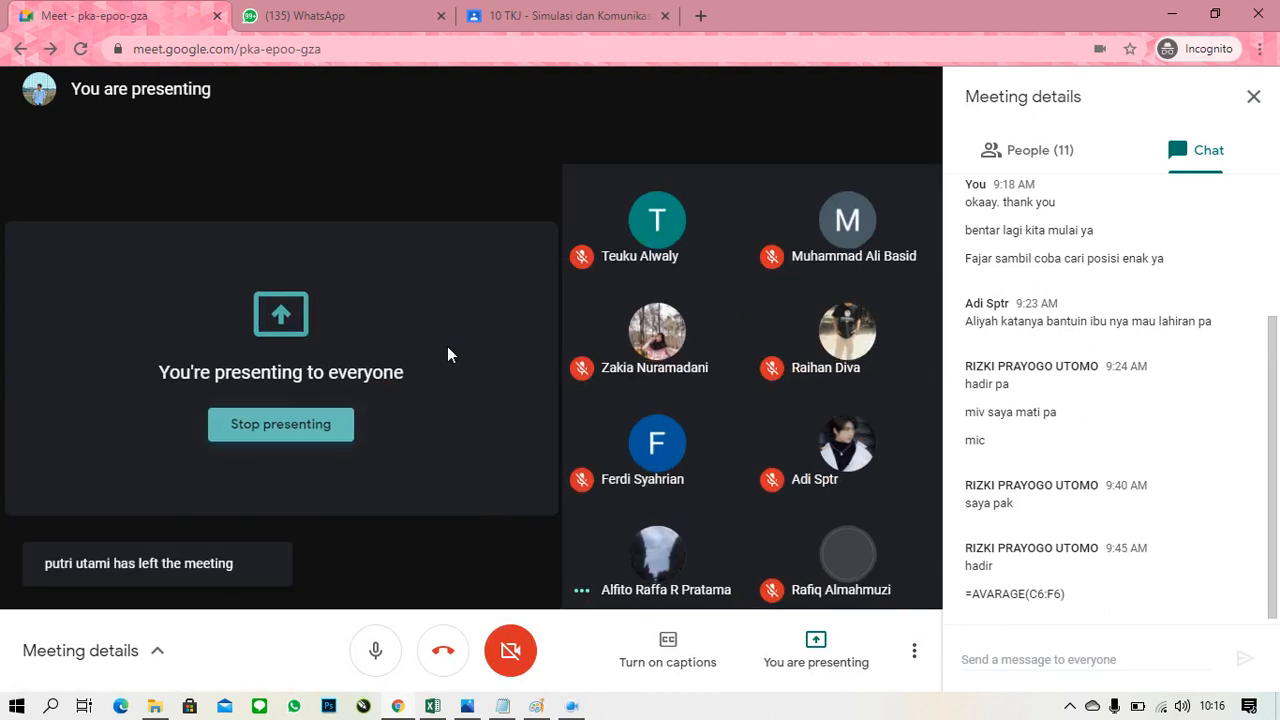
pyautogui.click(390, 657)
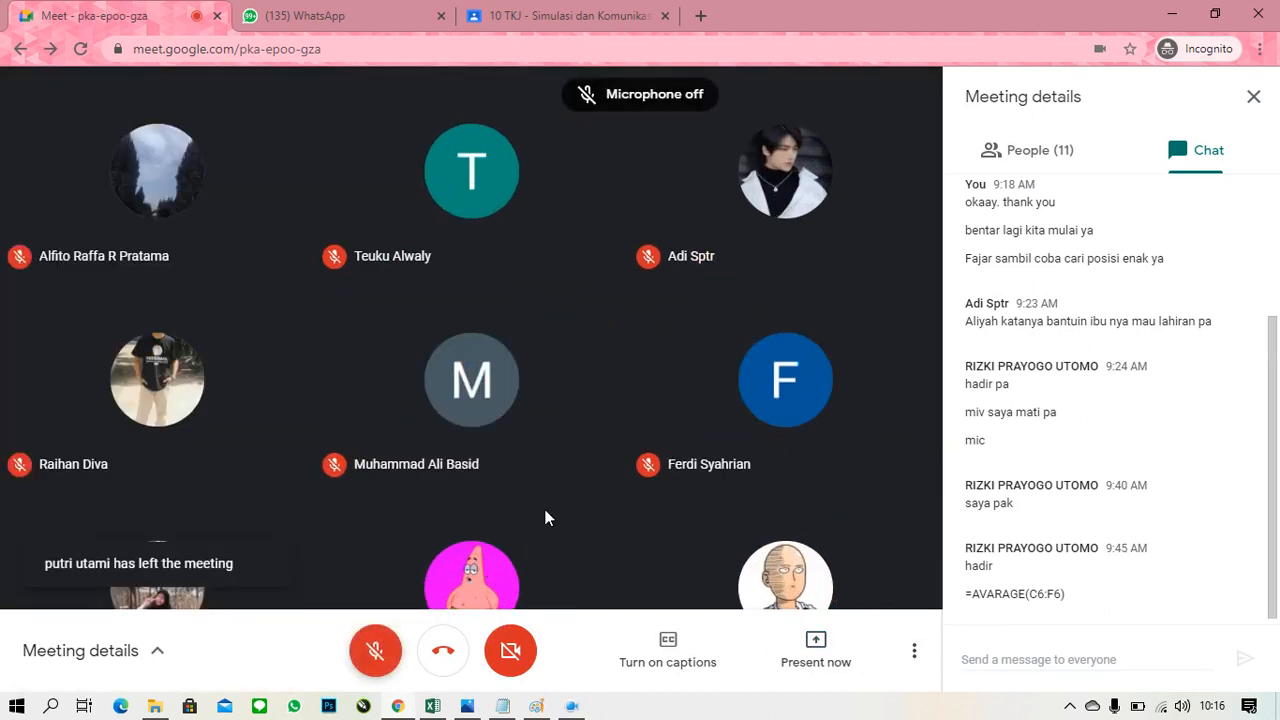